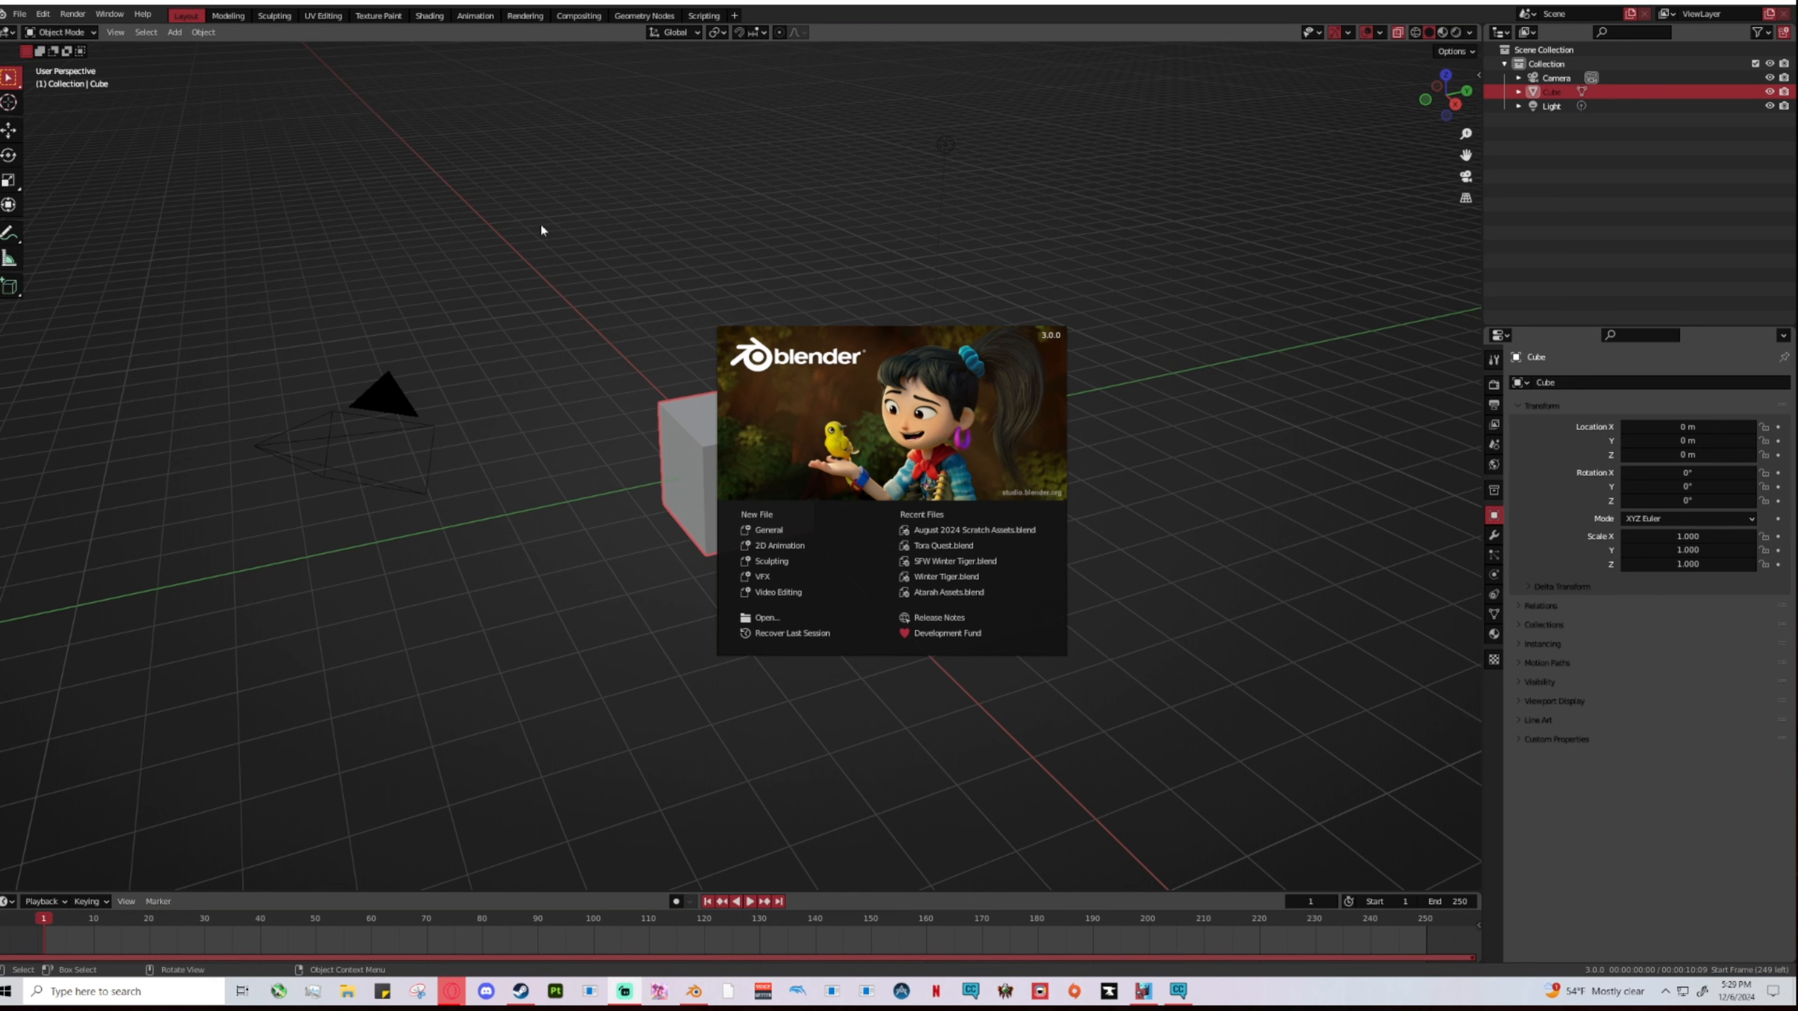
Step: Dismiss the splash screen and open the Blender Preferences
left_click(572, 425)
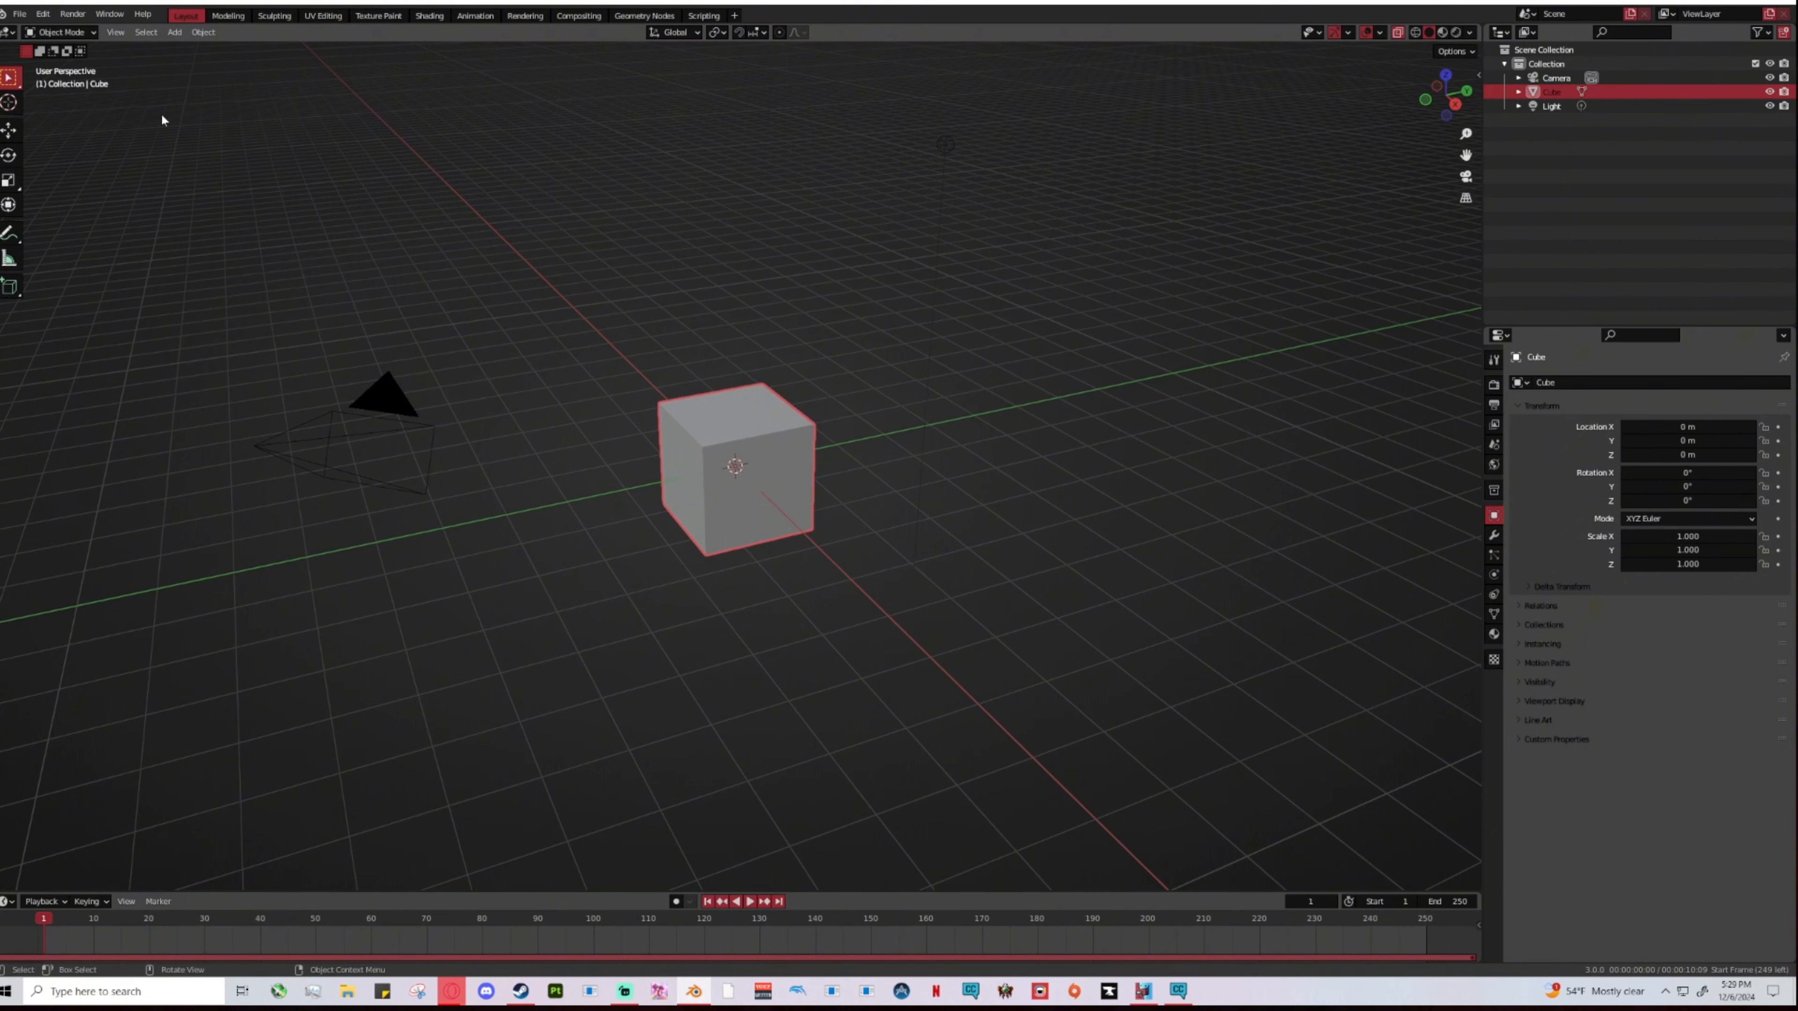
left_click(20, 14)
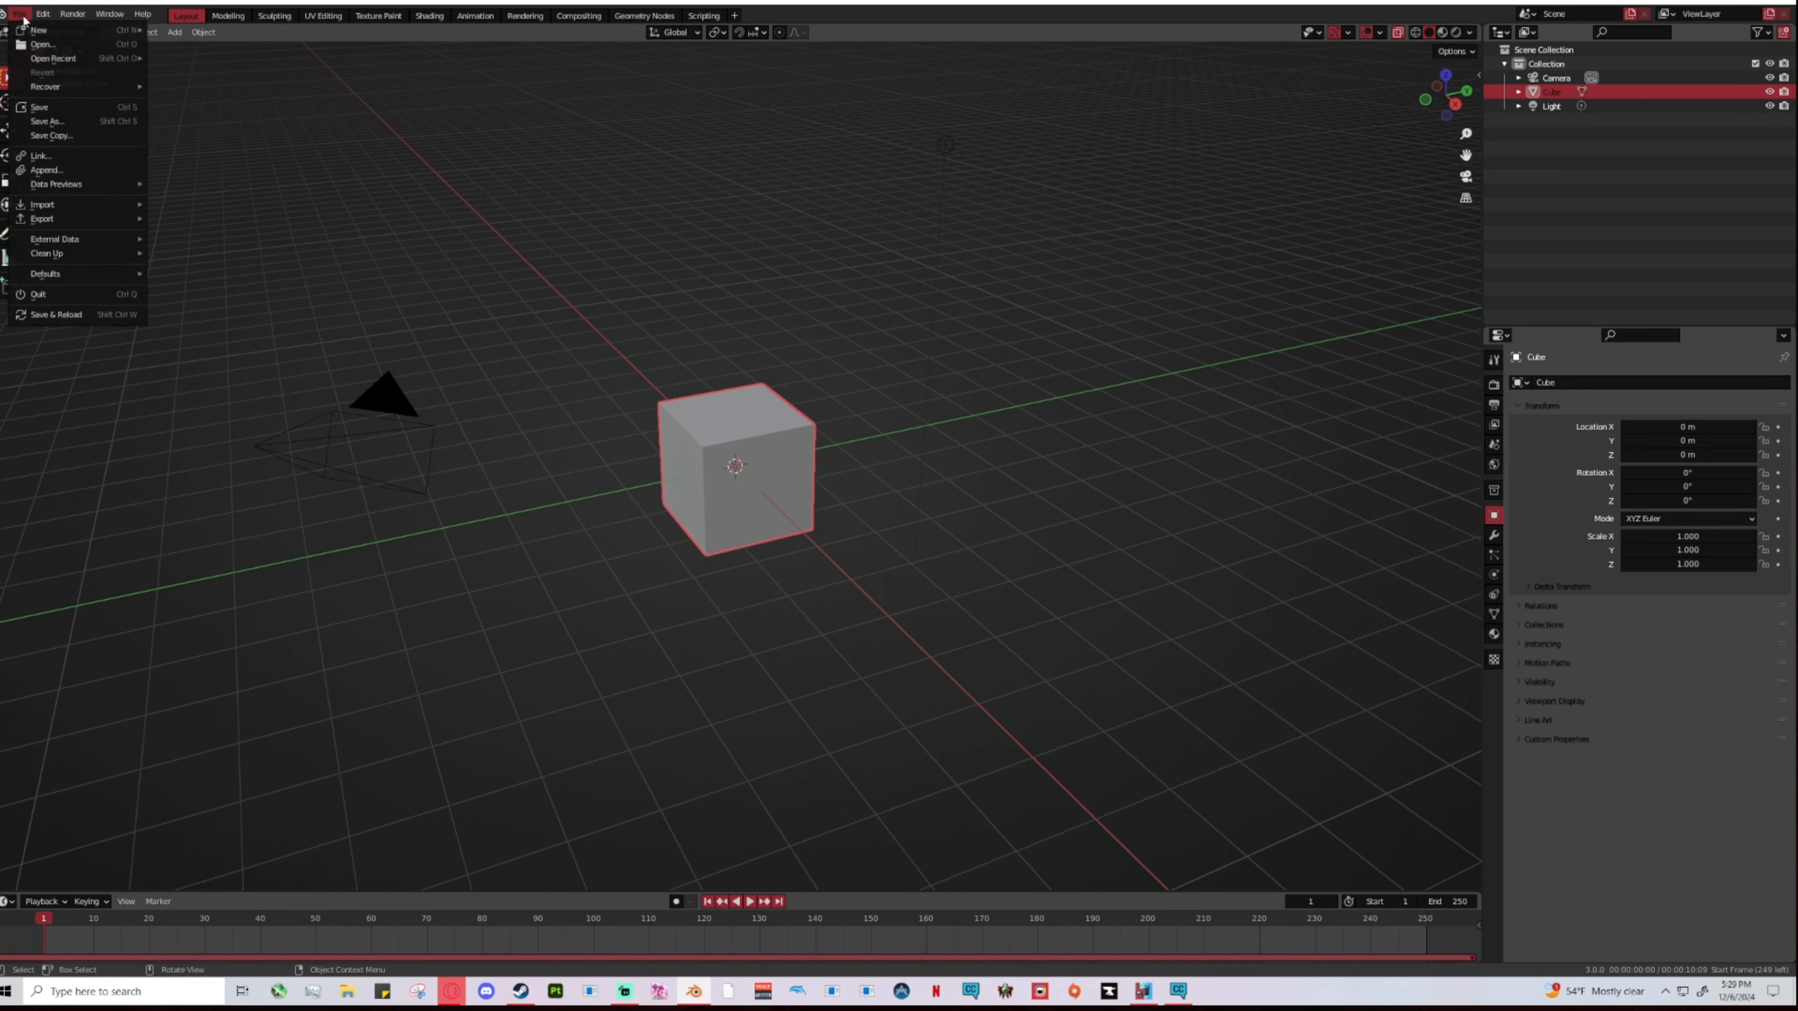
mouse_move(39, 16)
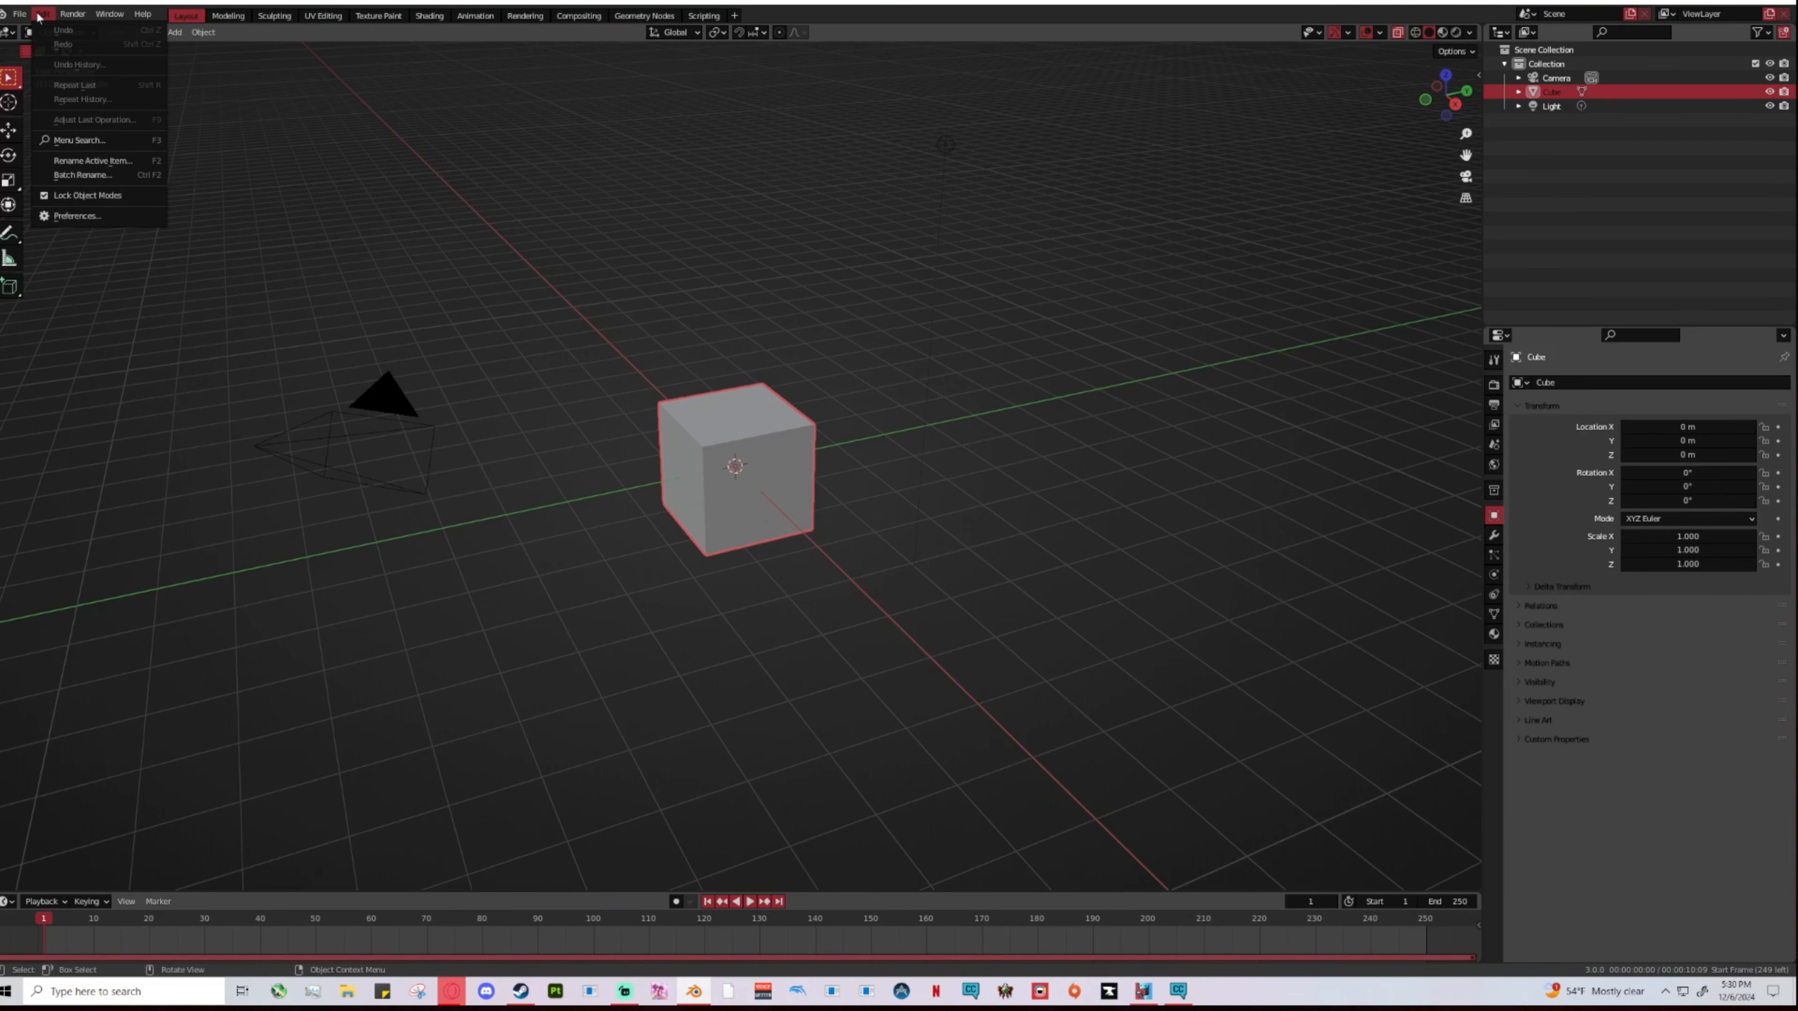
left_click(74, 215)
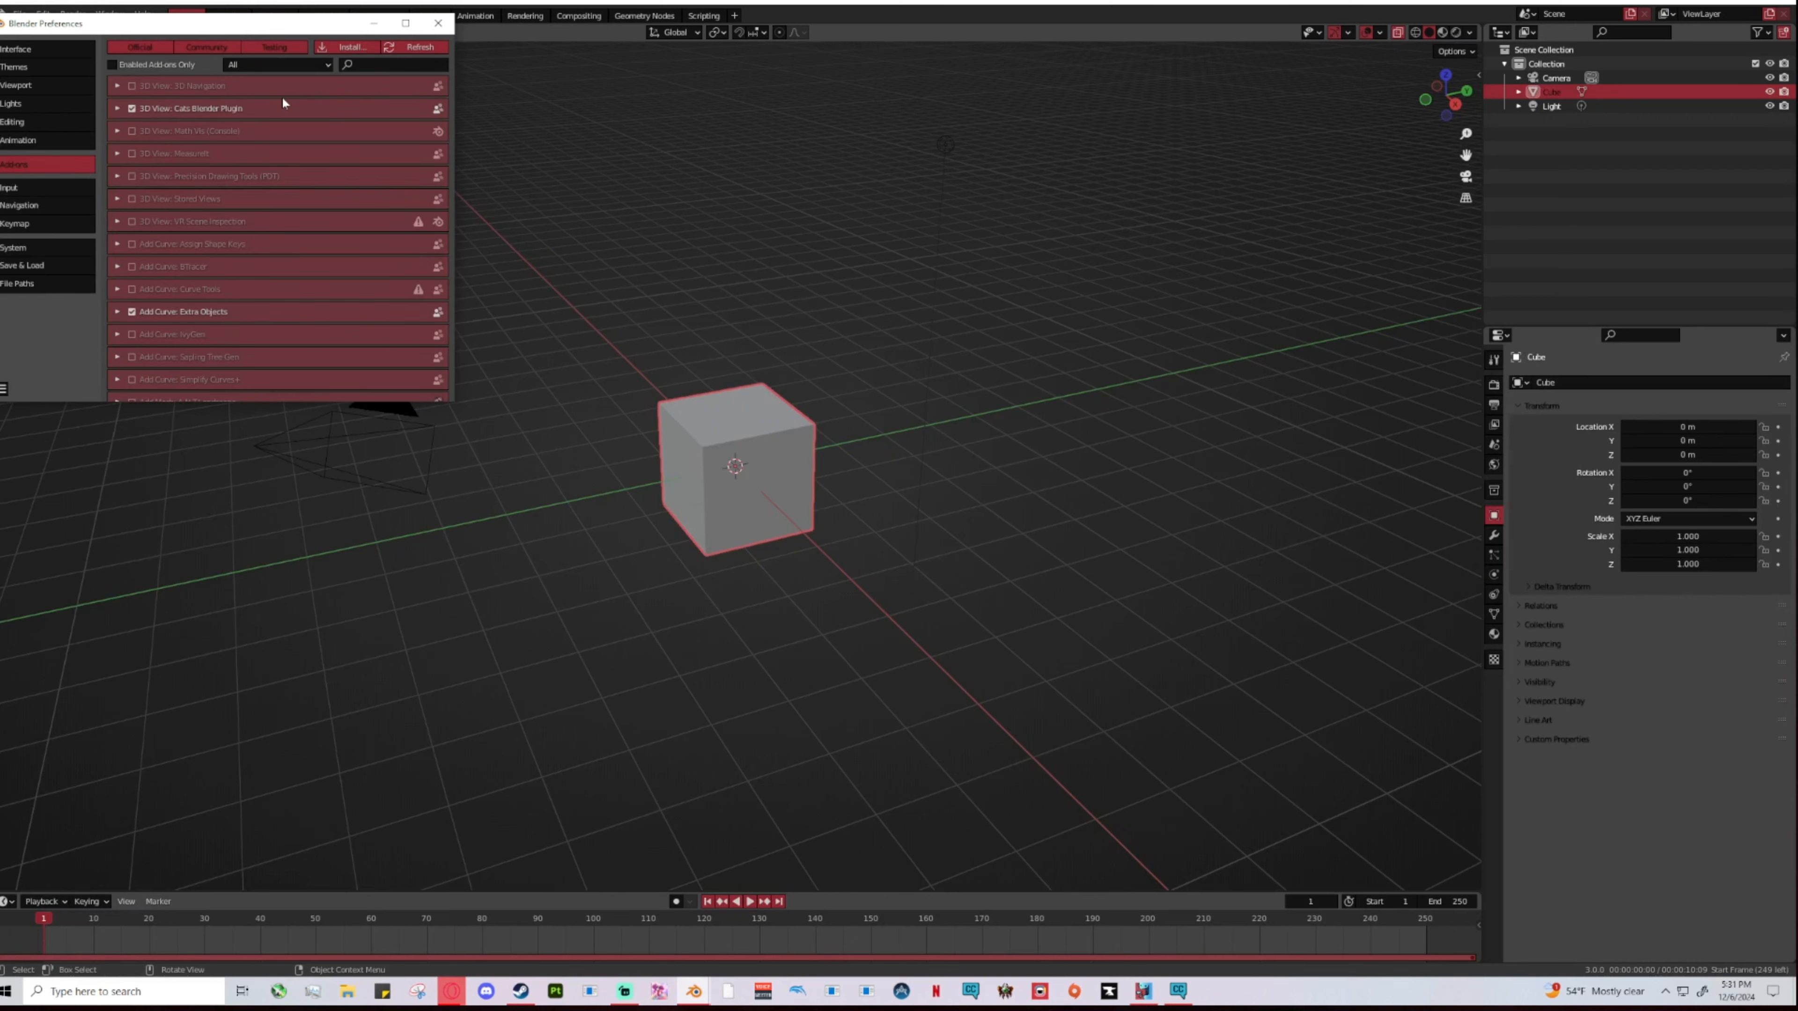
Step: Search the add-ons for "cats", review the details of the Cats Blender Plugin, and close the preferences
left_click(382, 64)
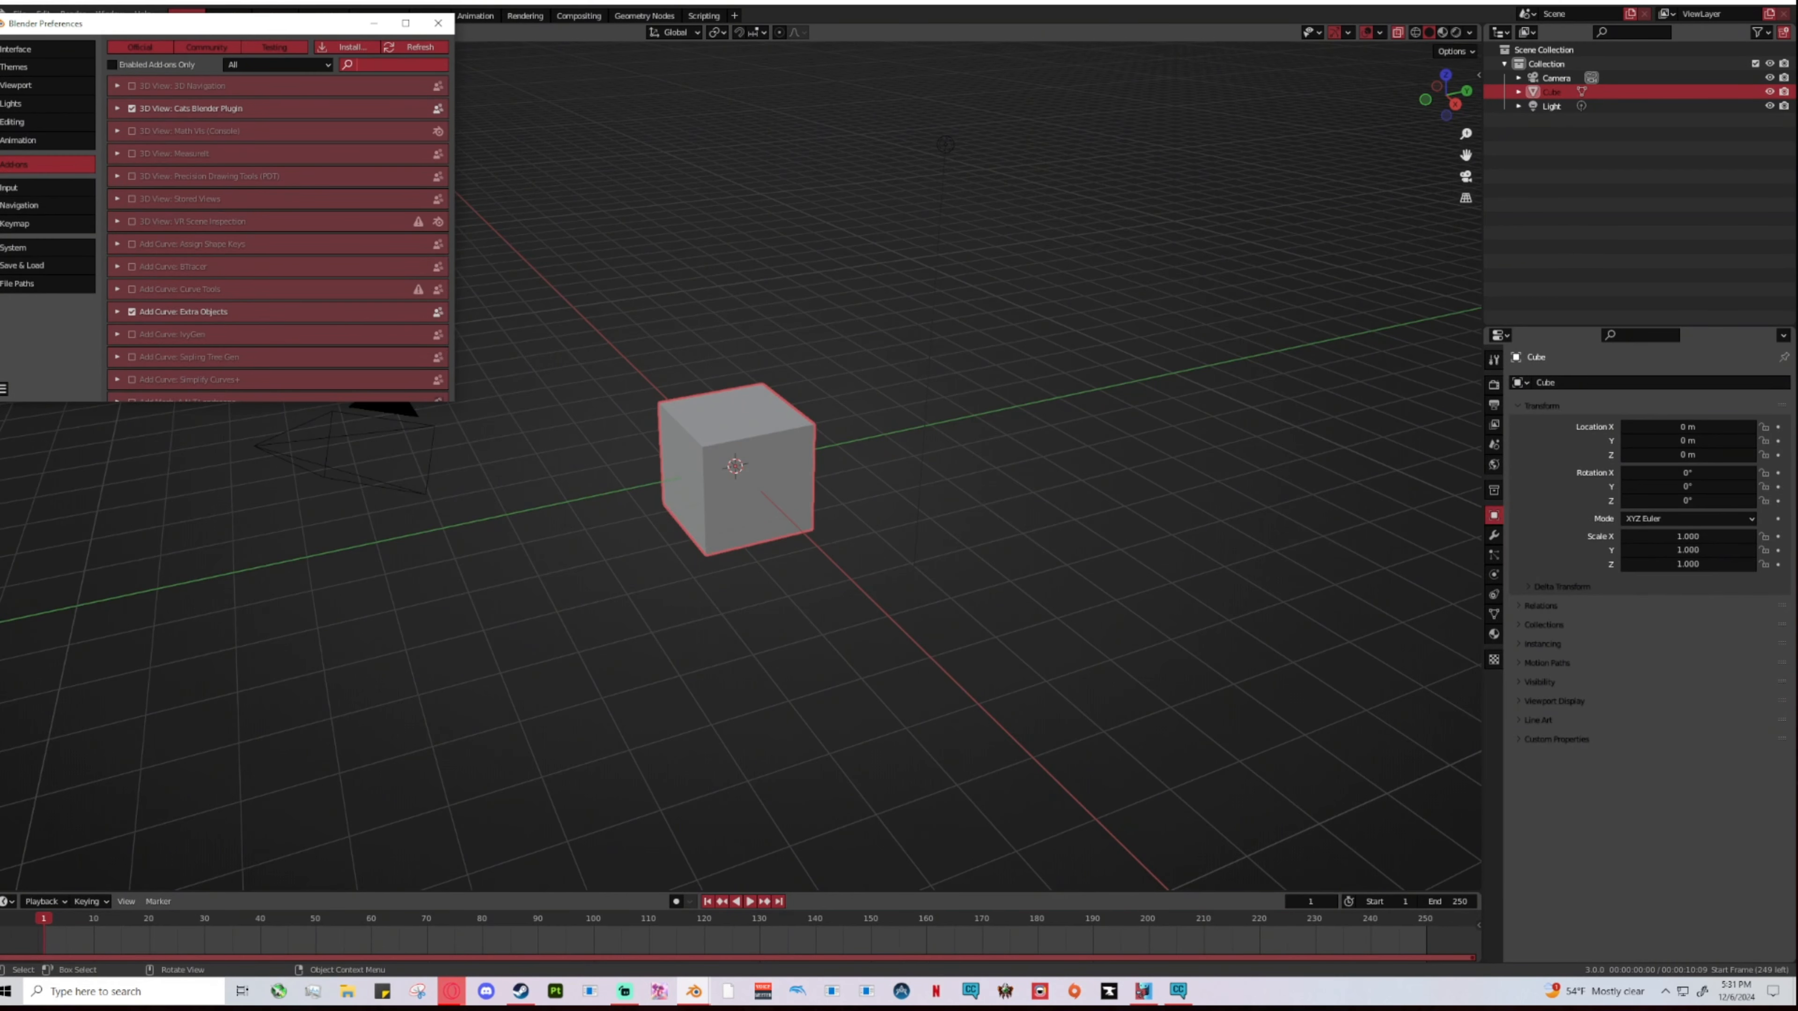
type("cats")
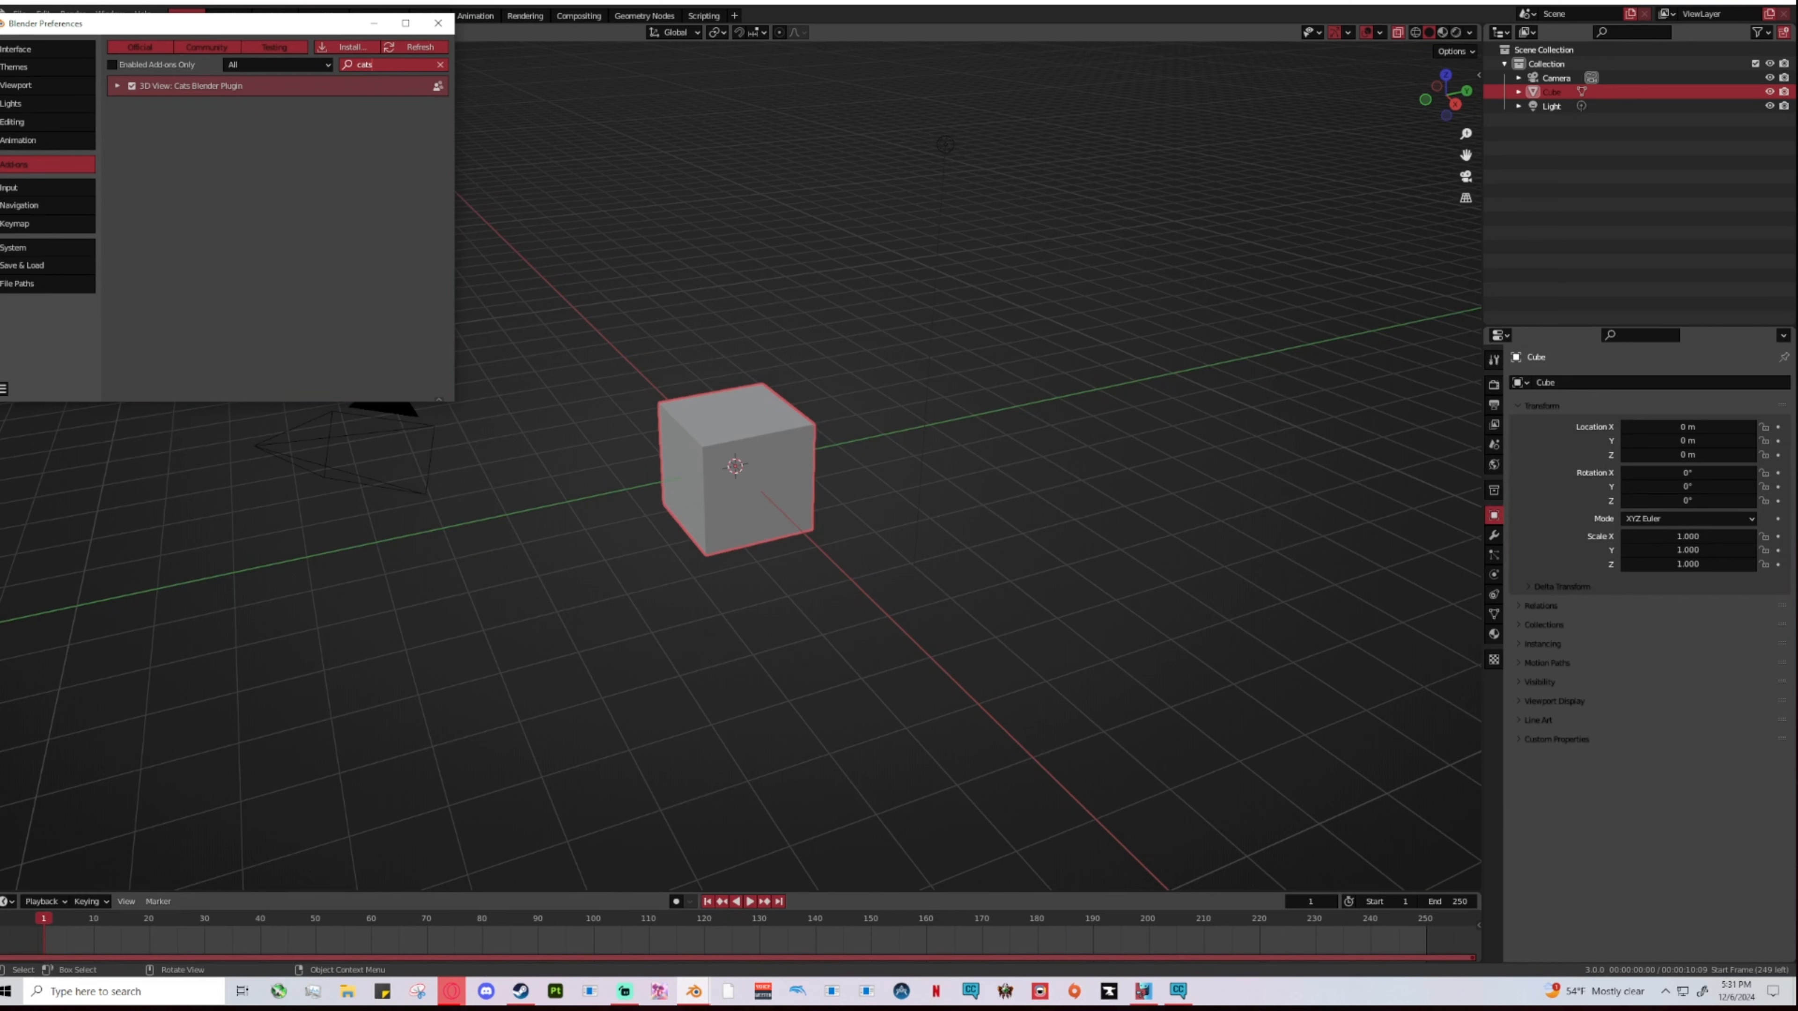
key("Return")
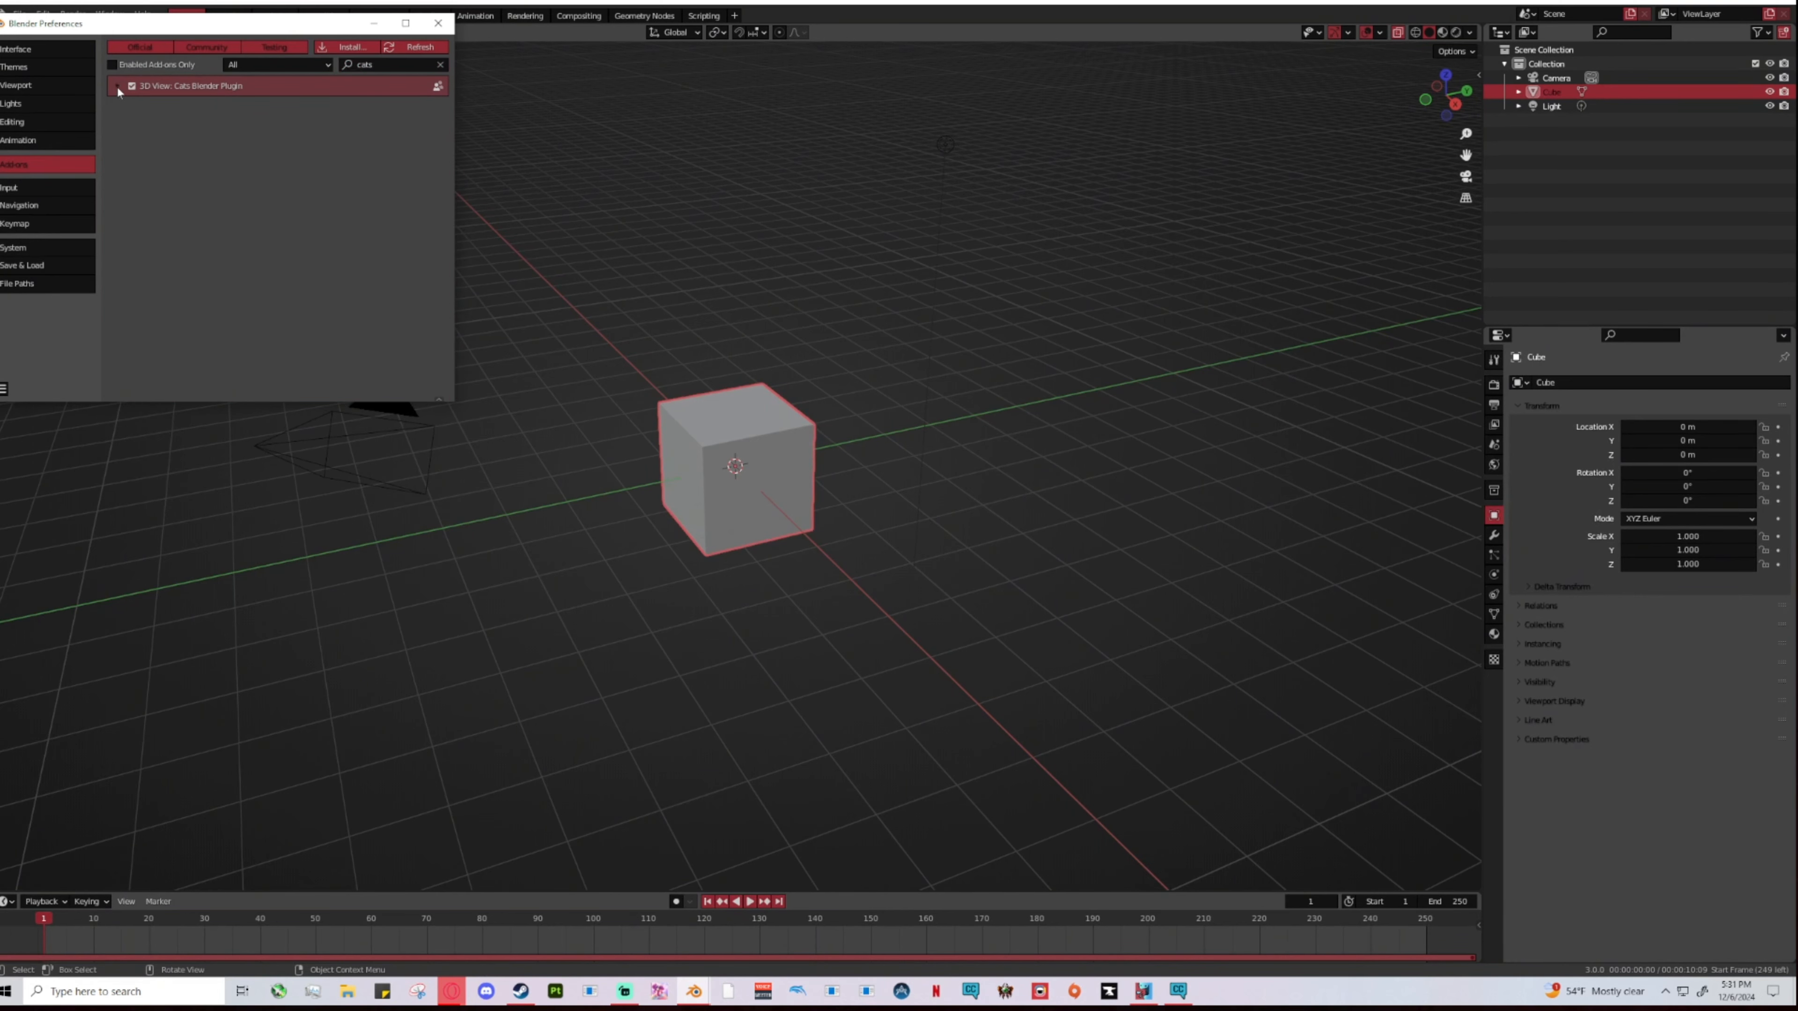
left_click(116, 84)
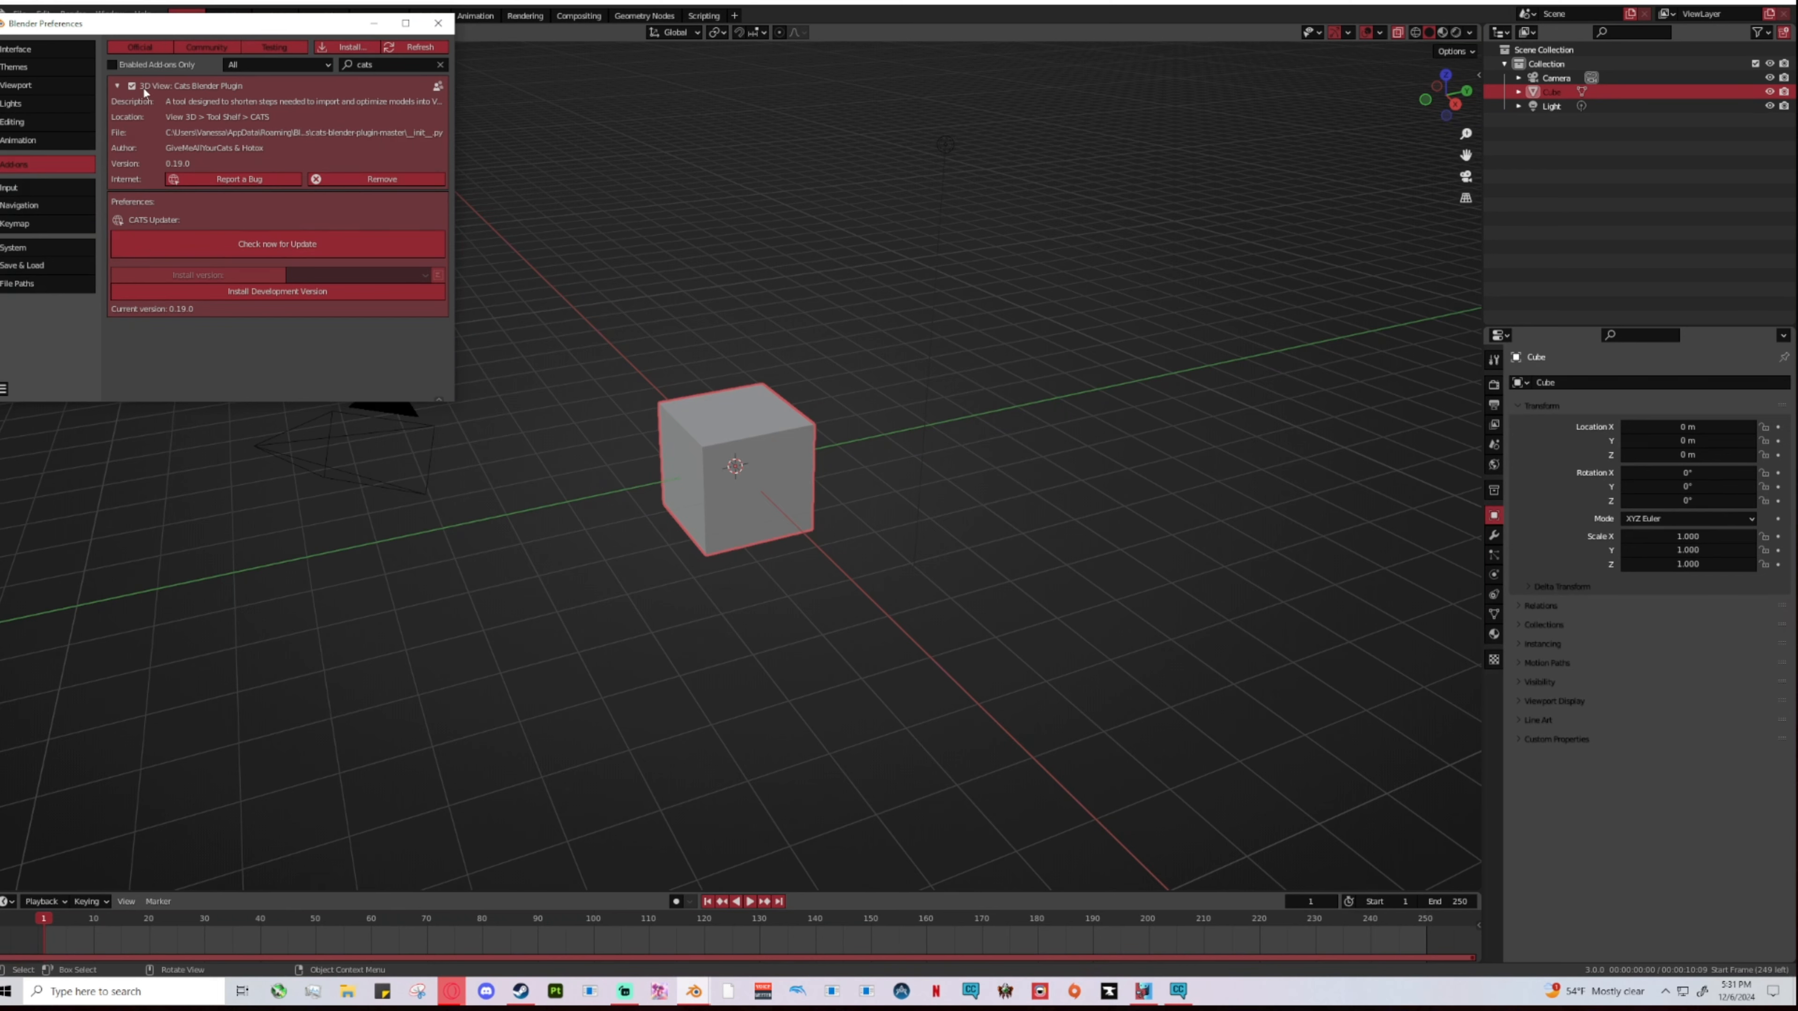
left_click(118, 85)
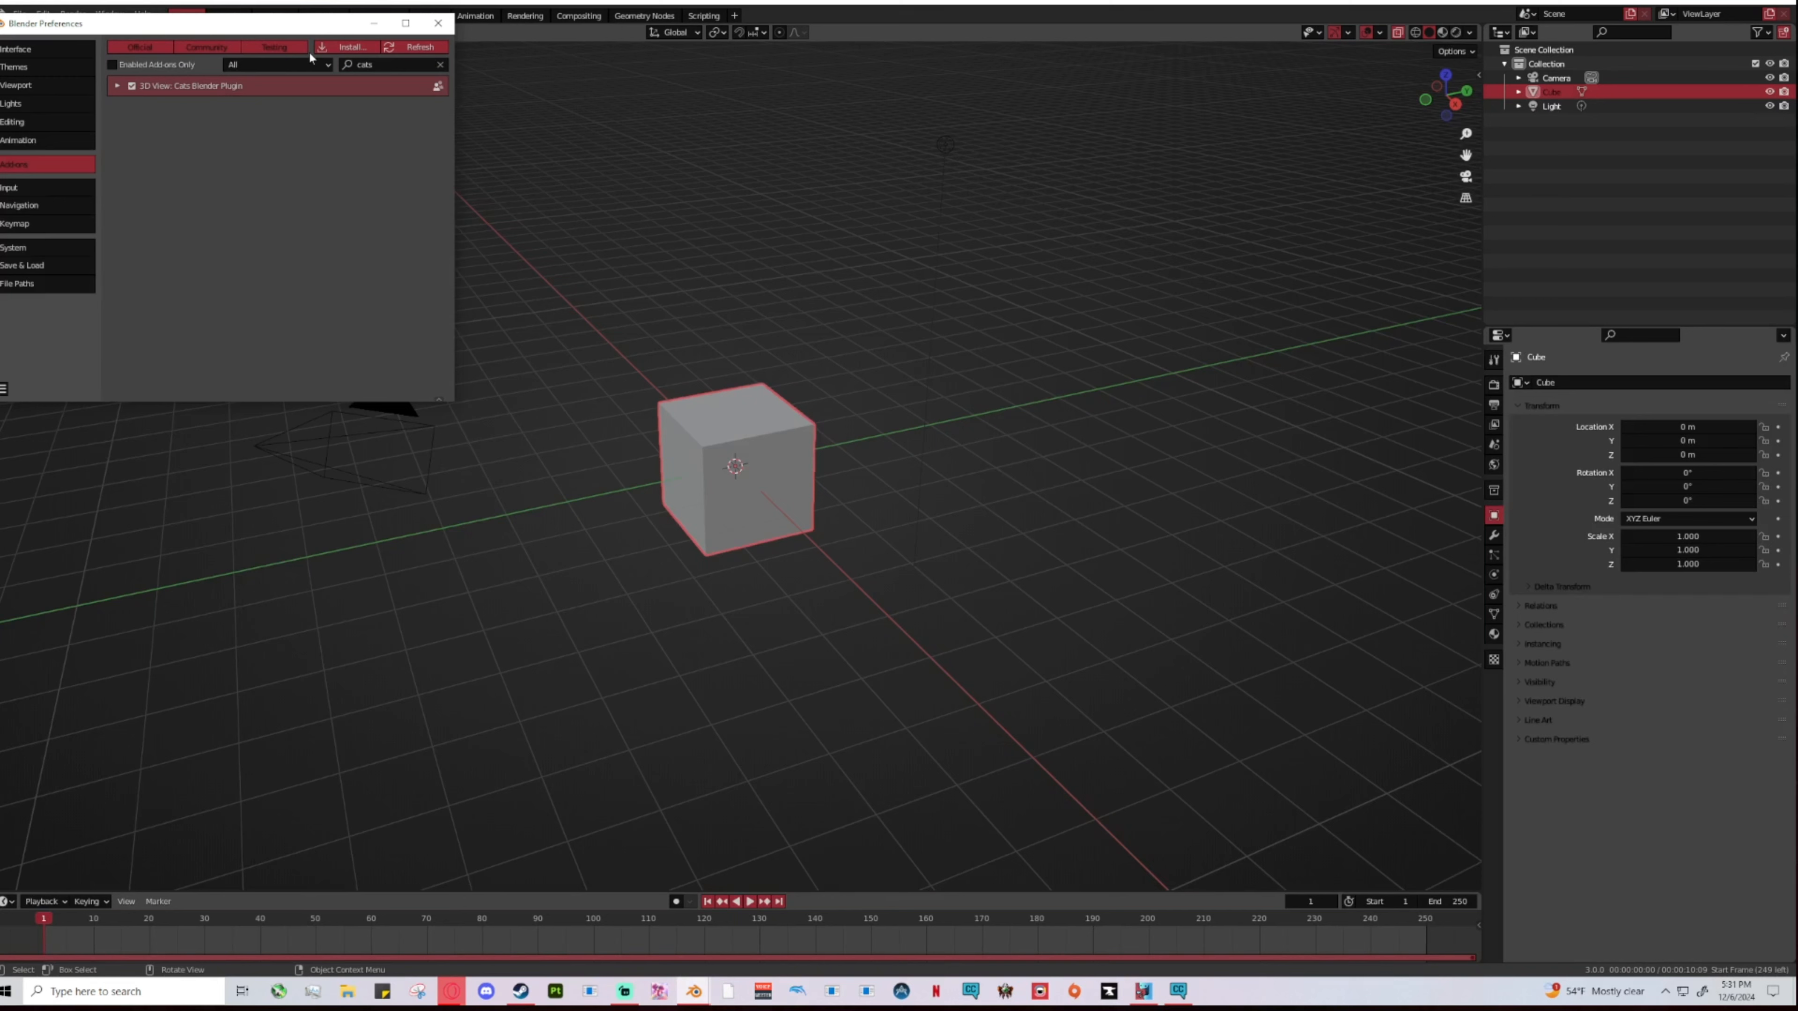
left_click(440, 26)
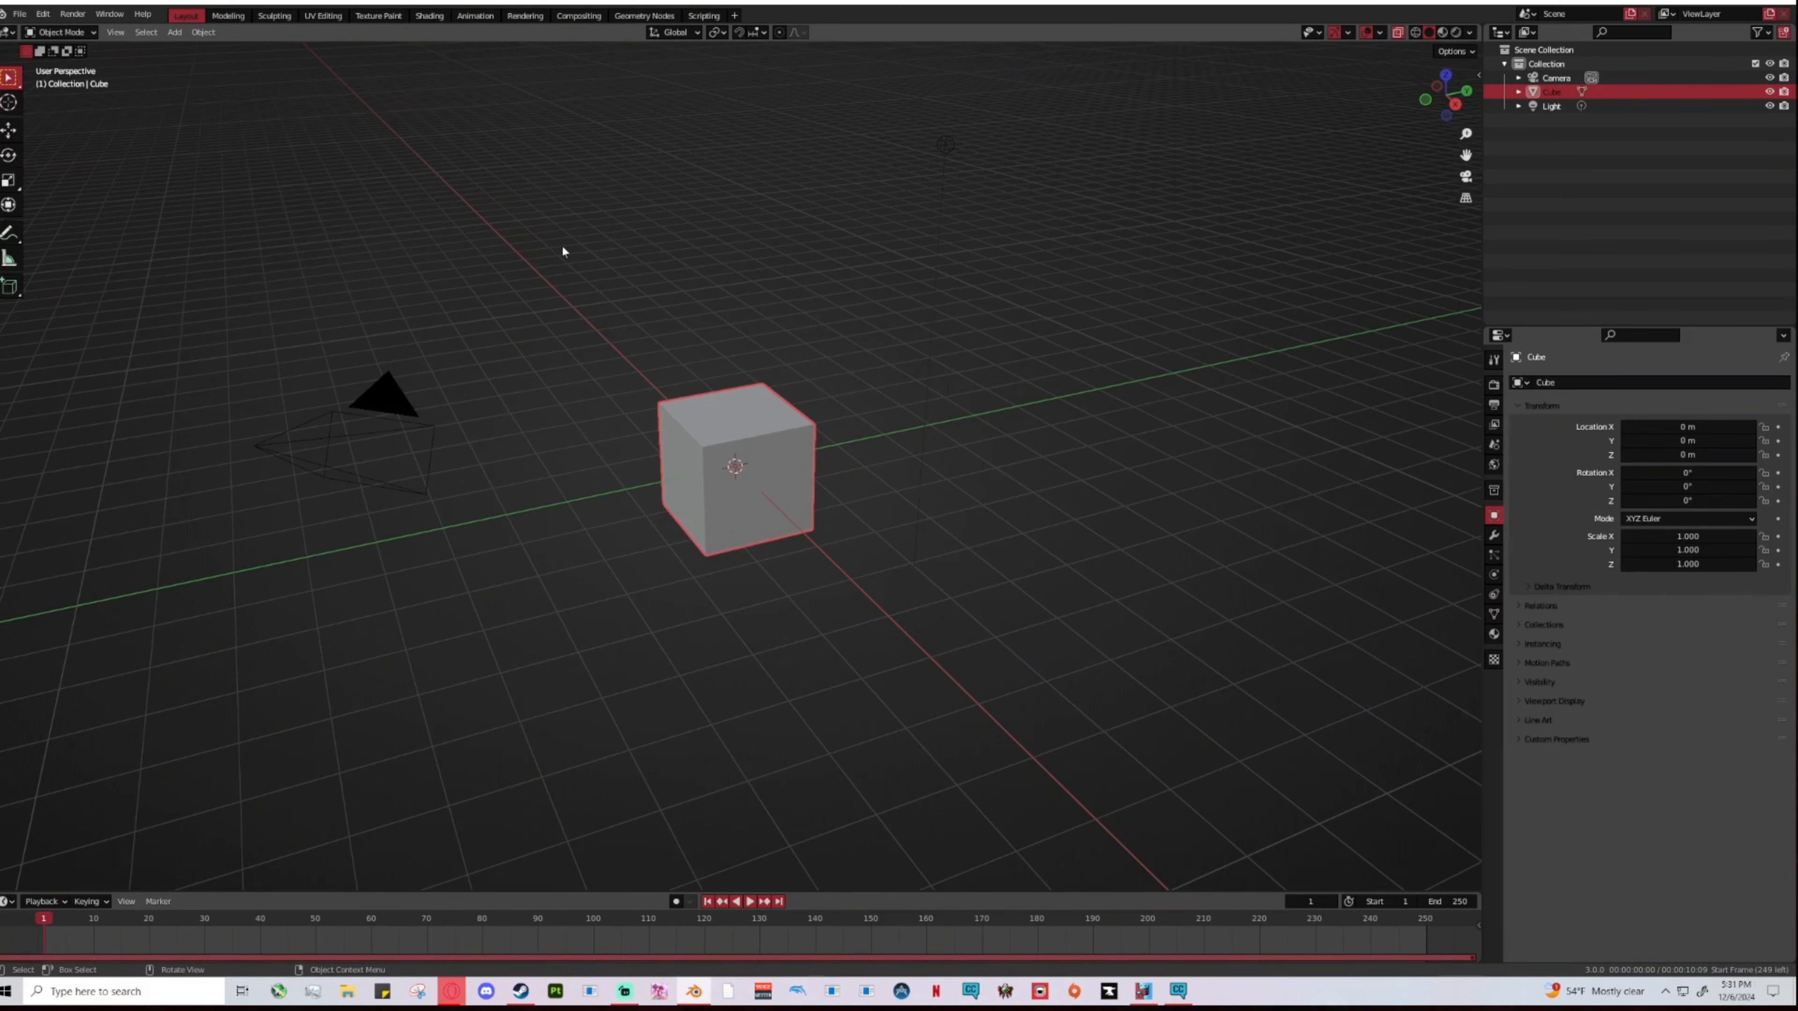
Step: Turn on the Screencast Keys display and delete the default camera, cube and light from the scene
left_click(1478, 74)
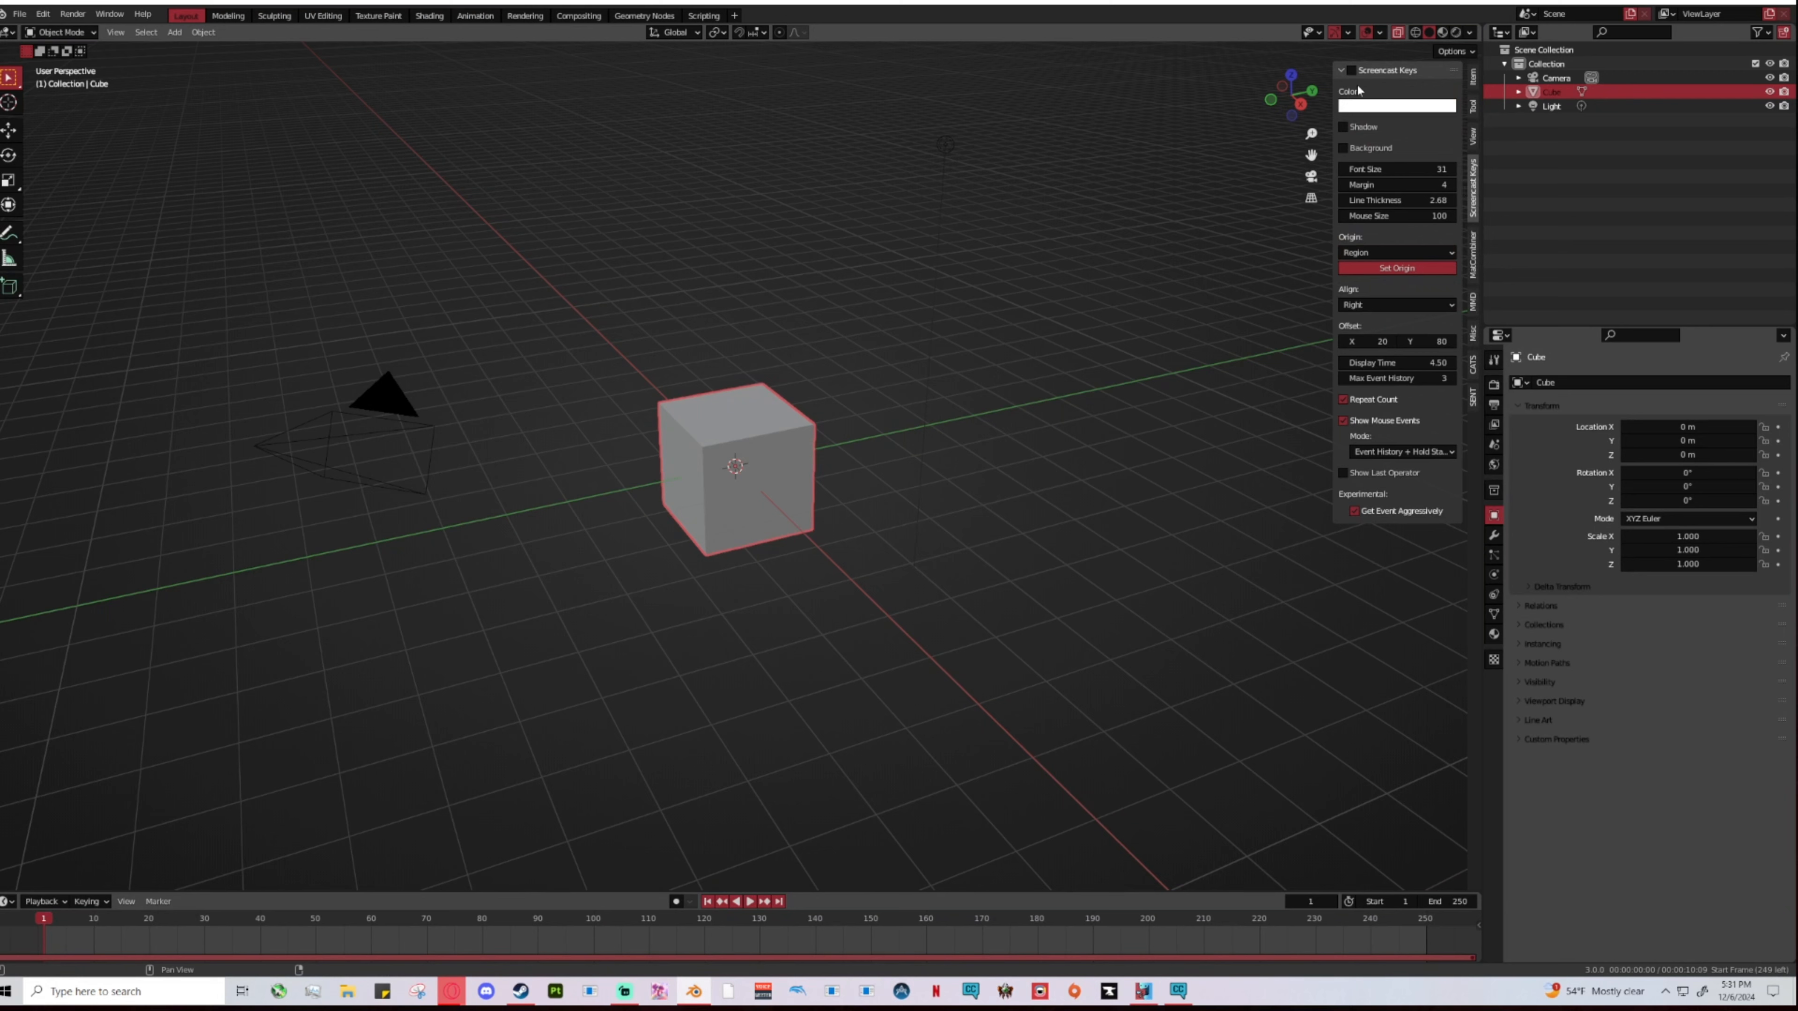
left_click(1348, 70)
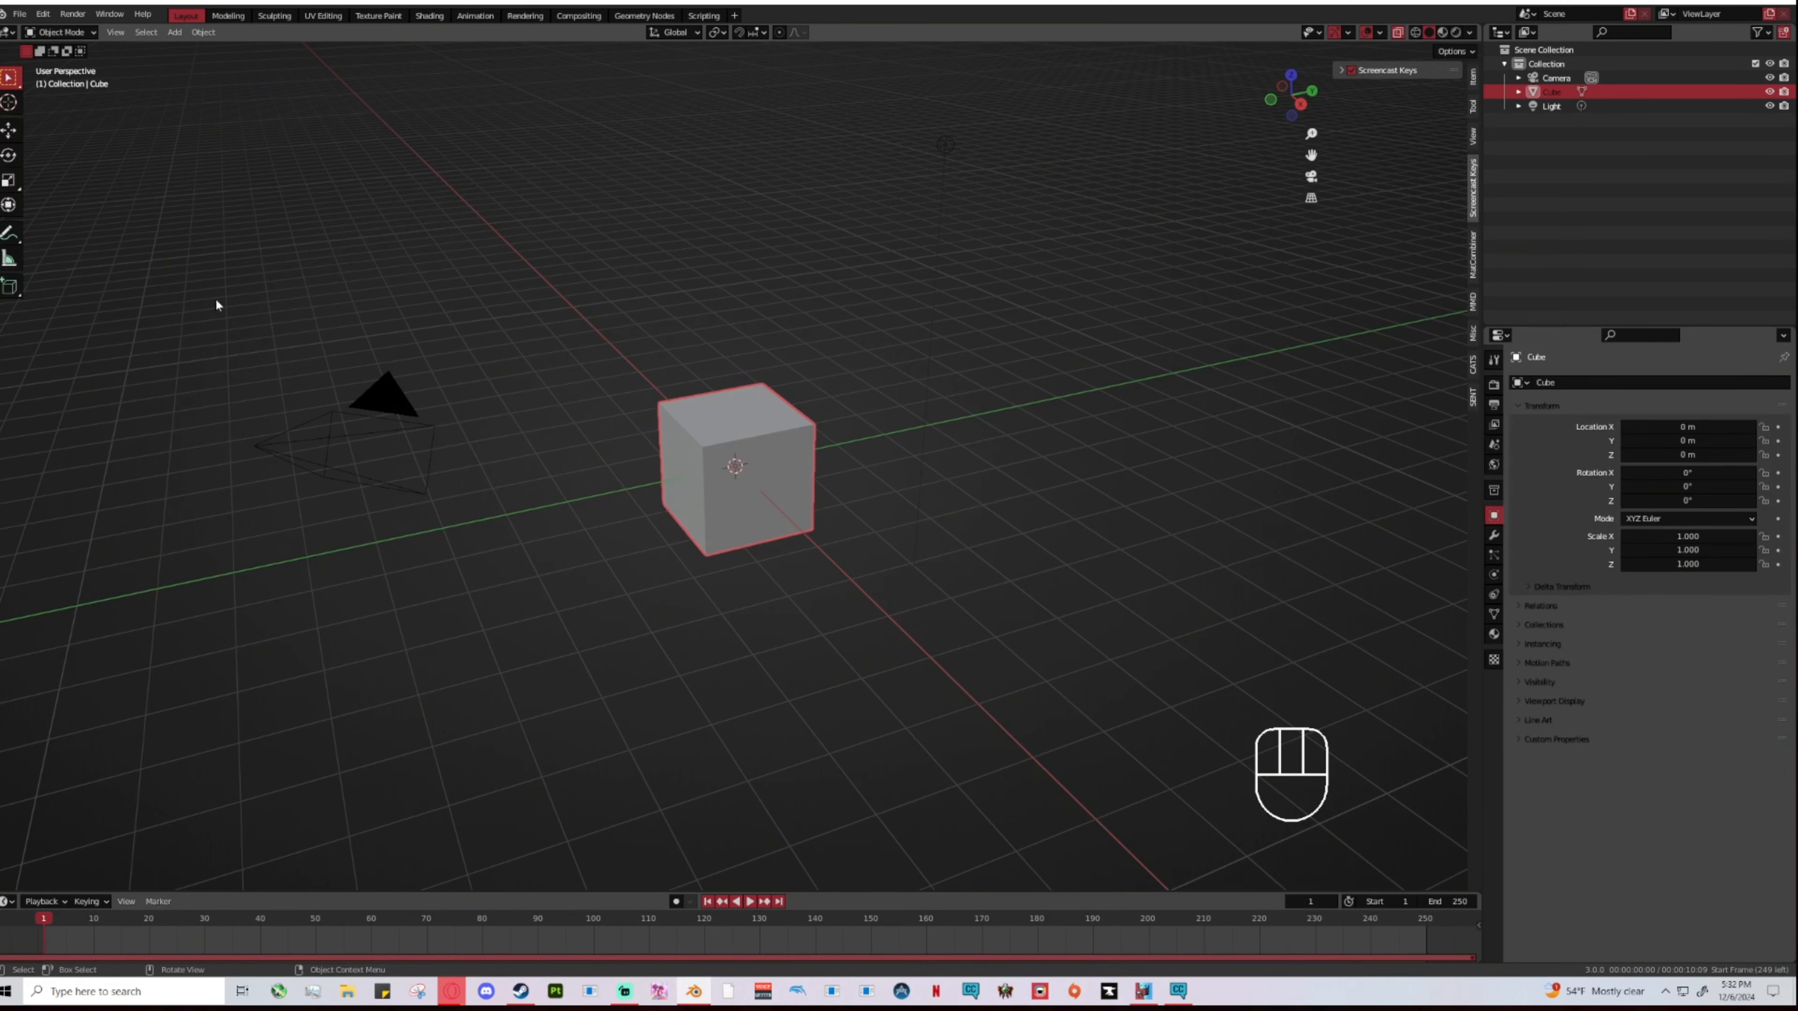
left_click_drag(214, 300, 1183, 526)
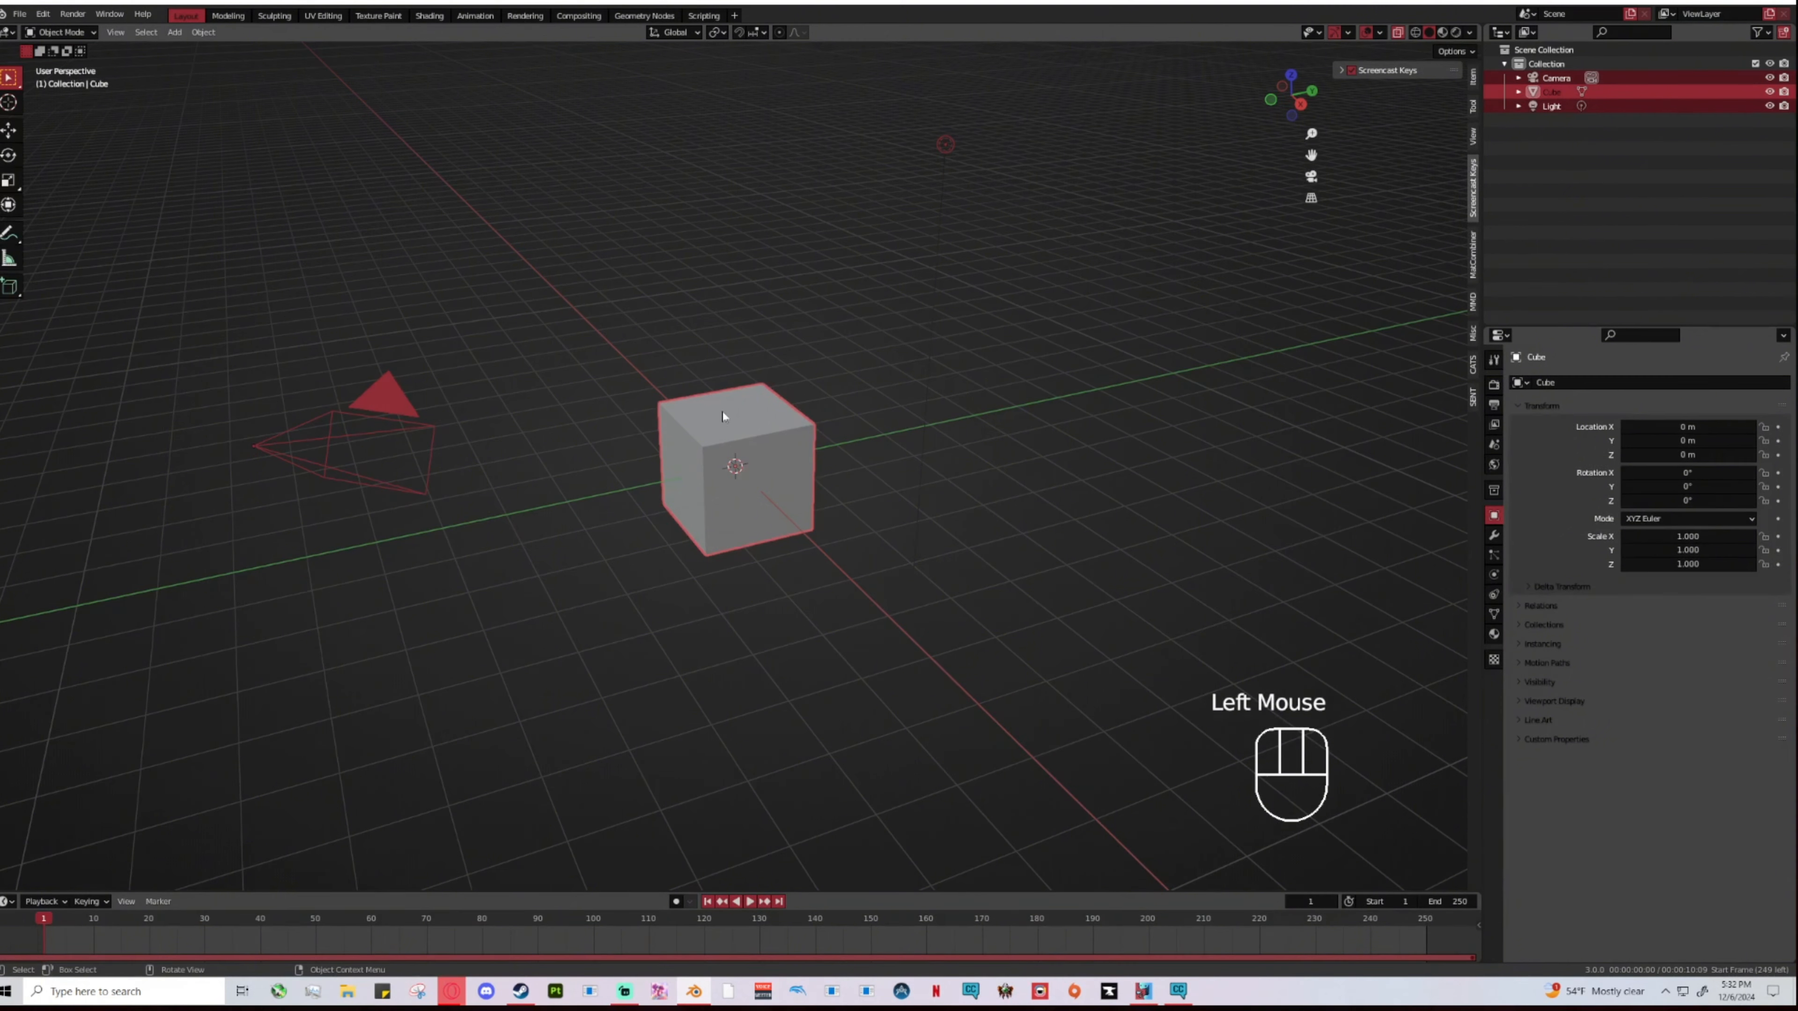
key("Delete")
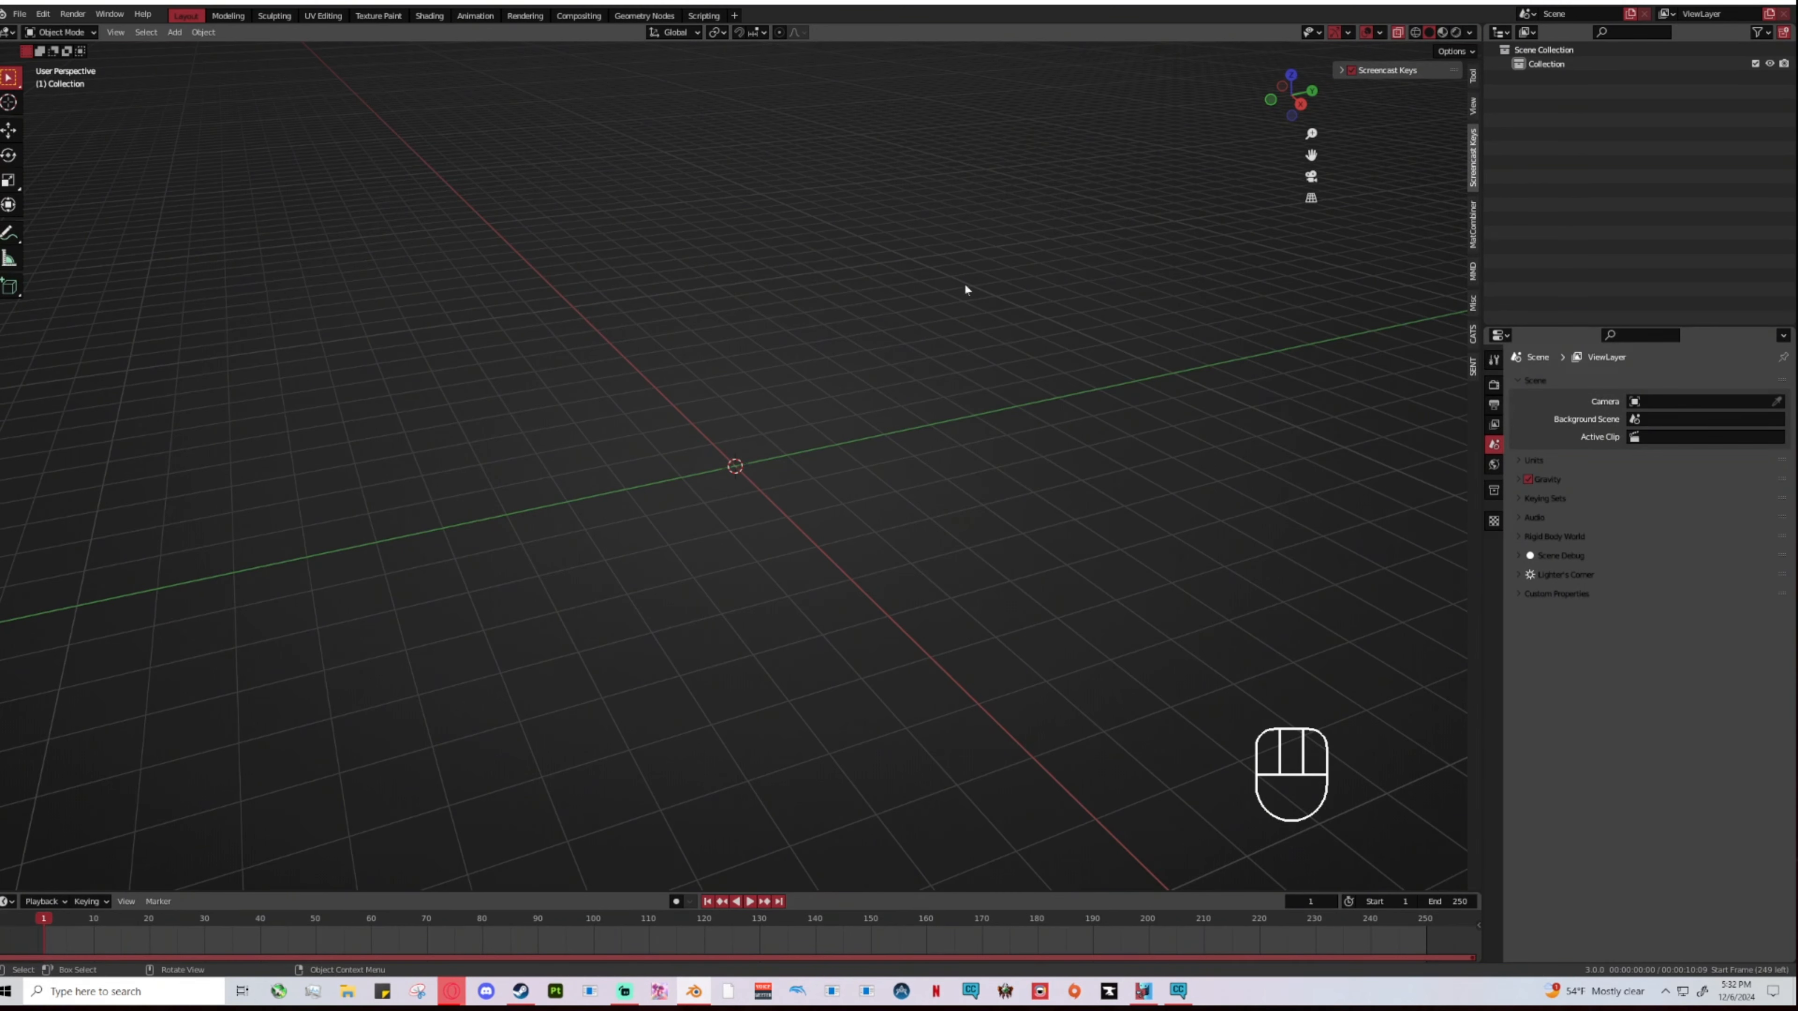
Step: Examine the empty scene in perspective and from the preset orthographic views, including top, bottom, front and back
middle_click_drag(749, 421, 816, 459)
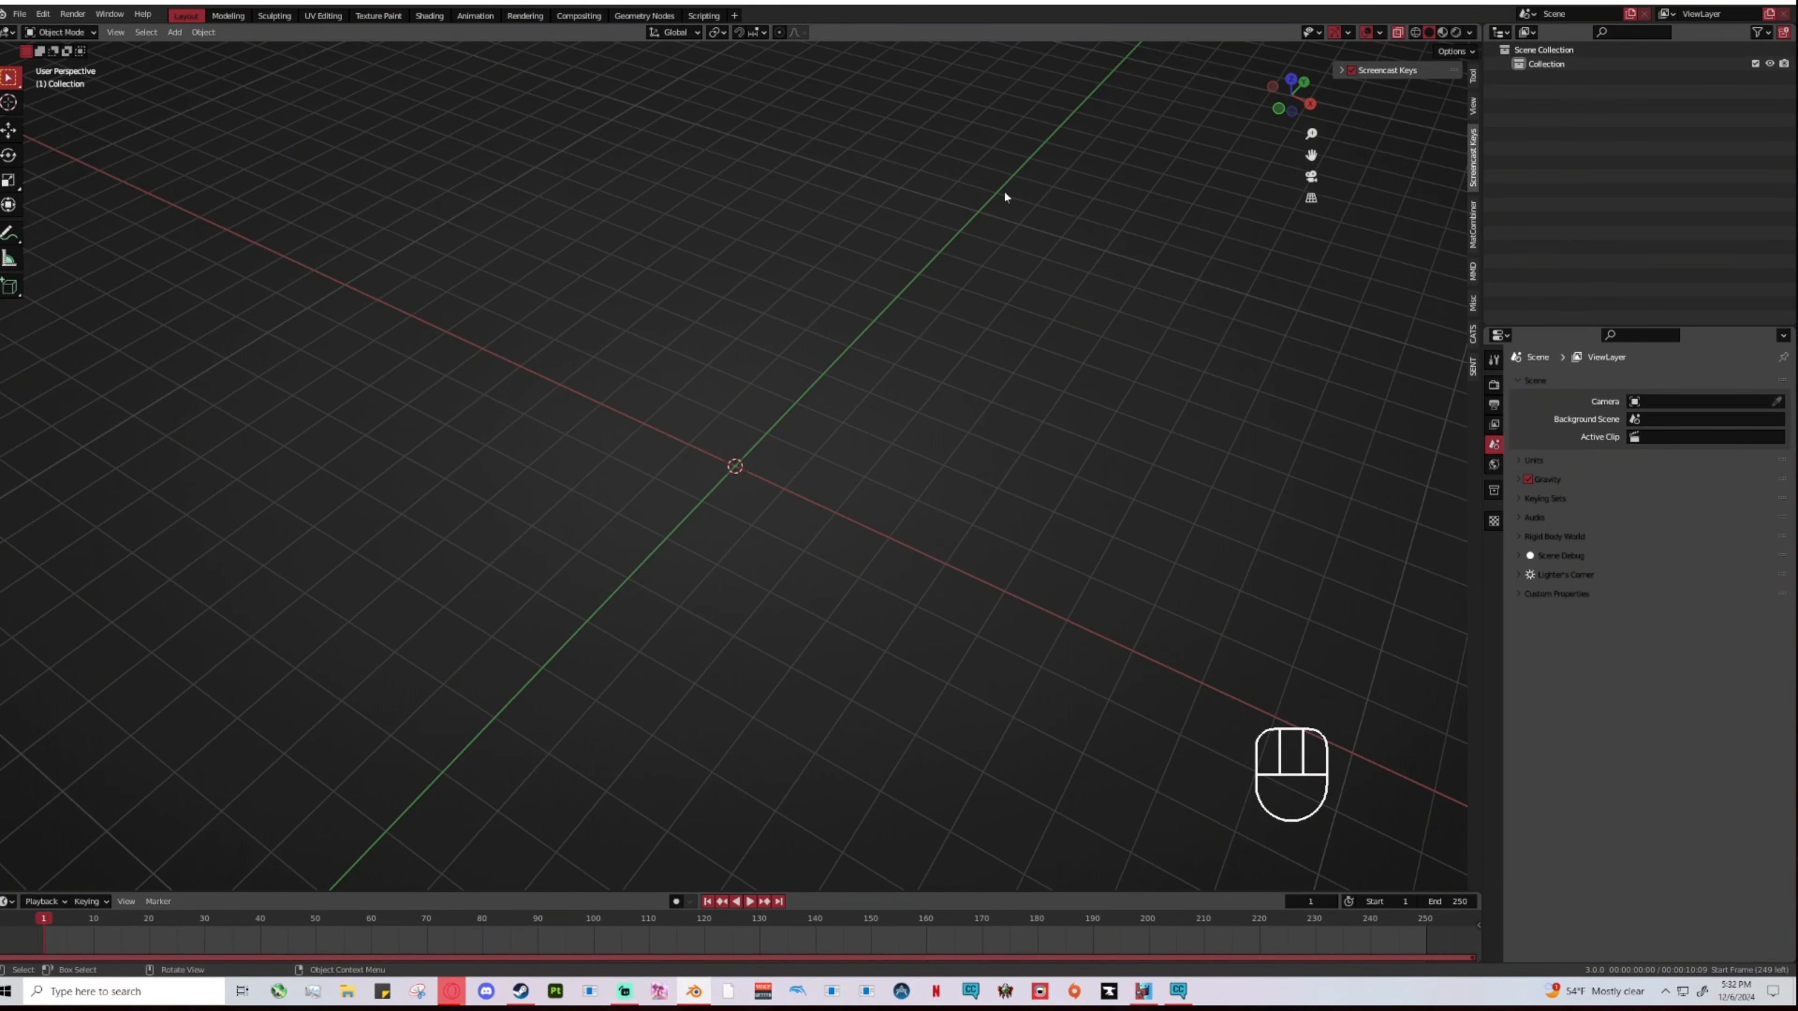
middle_click_drag(749, 531, 676, 293)
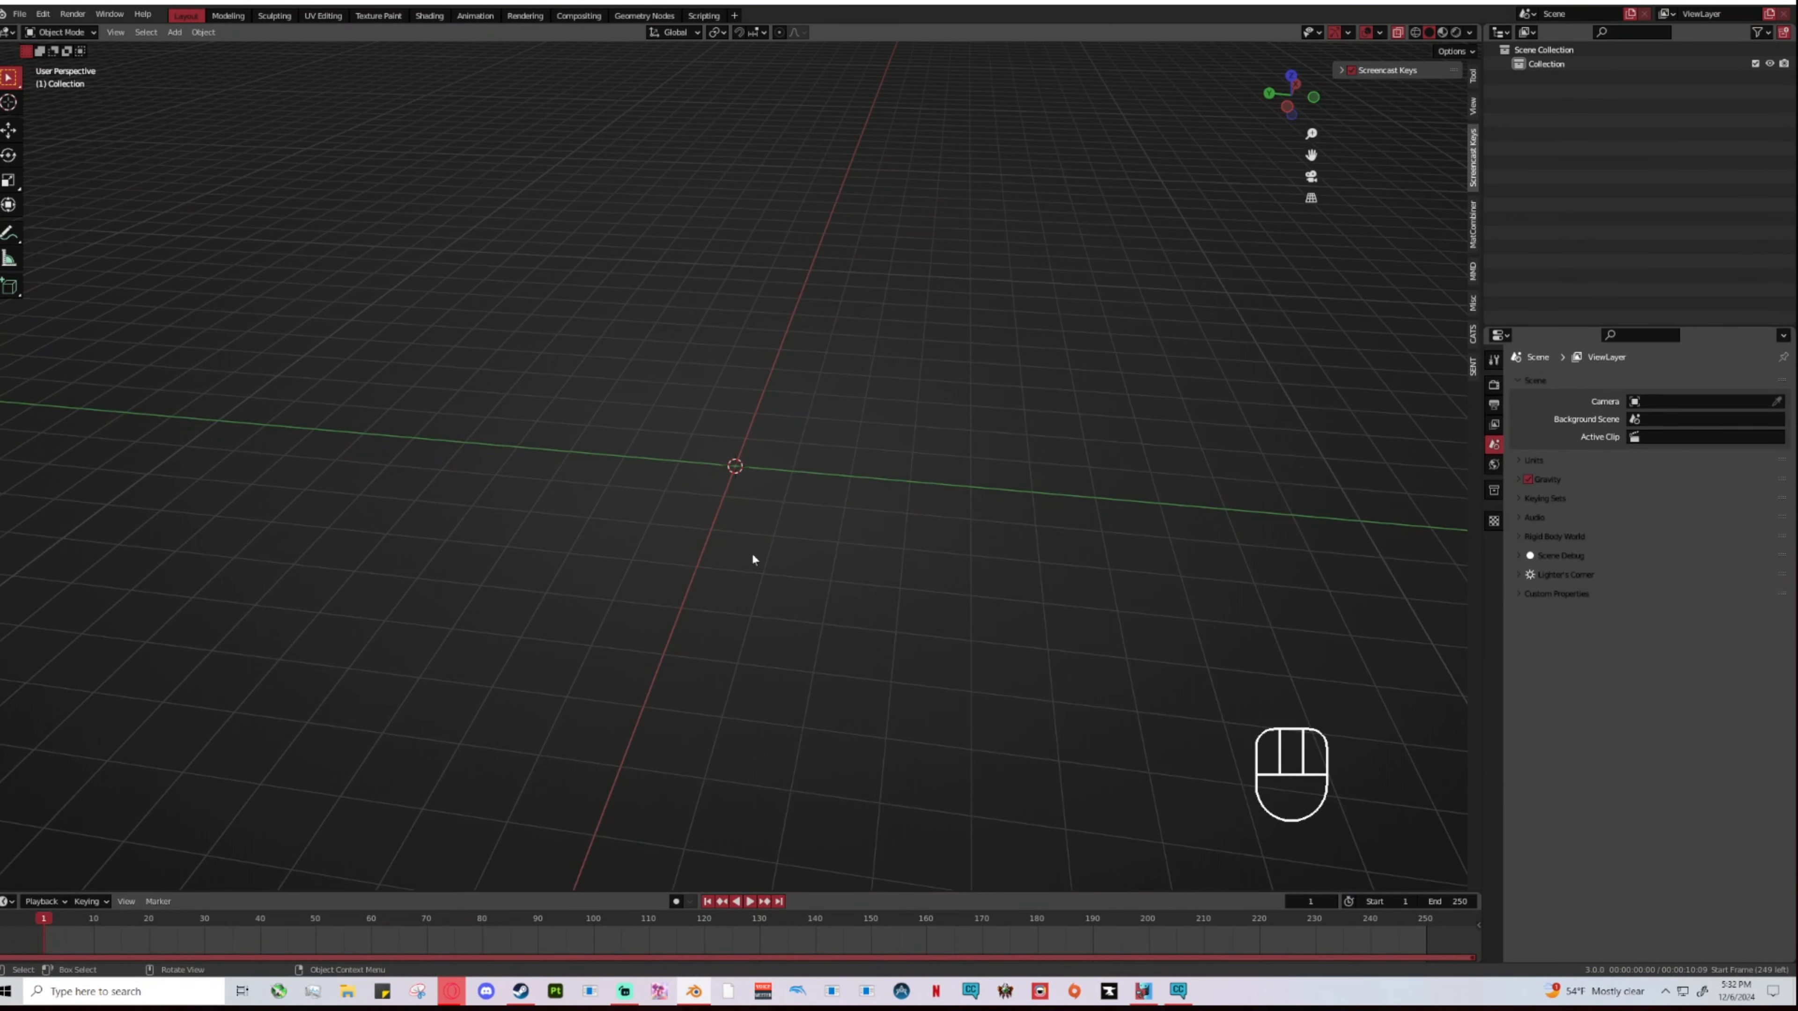
mouse_move(763, 591)
middle_mouse_down()
mouse_move(783, 570)
mouse_move(759, 565)
middle_mouse_up()
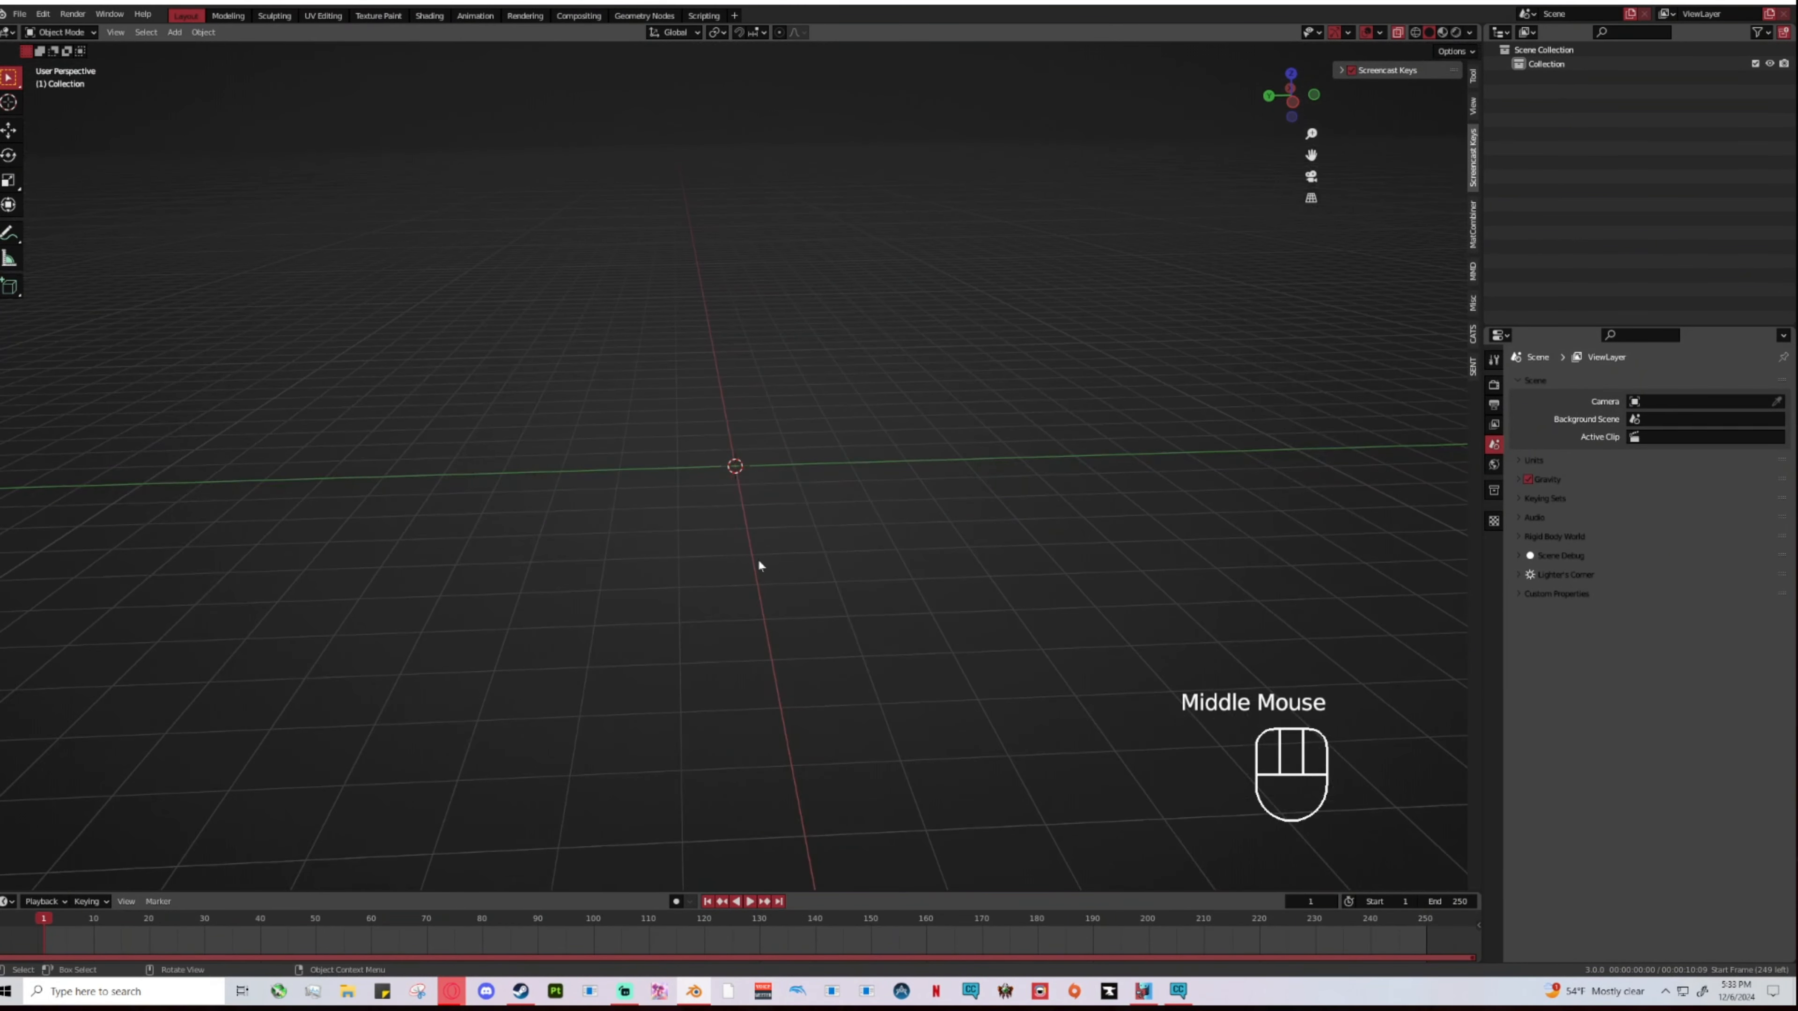
left_click(1291, 74)
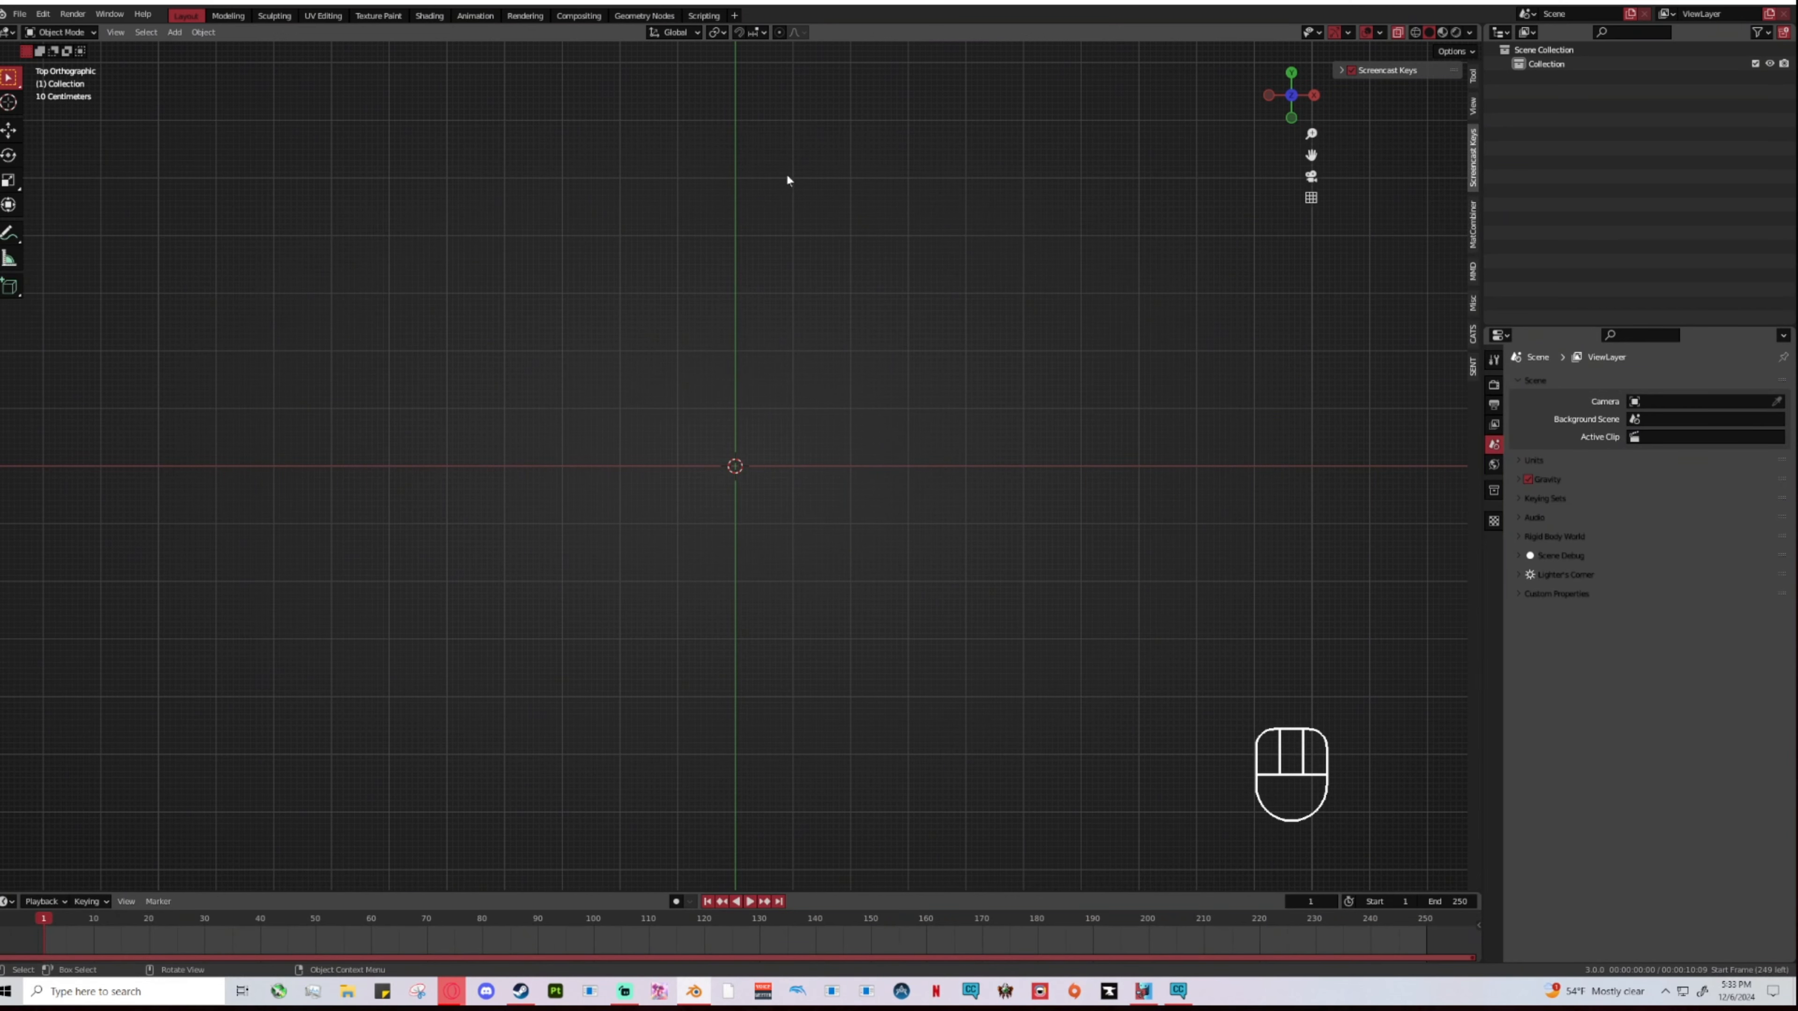
left_click(1291, 95)
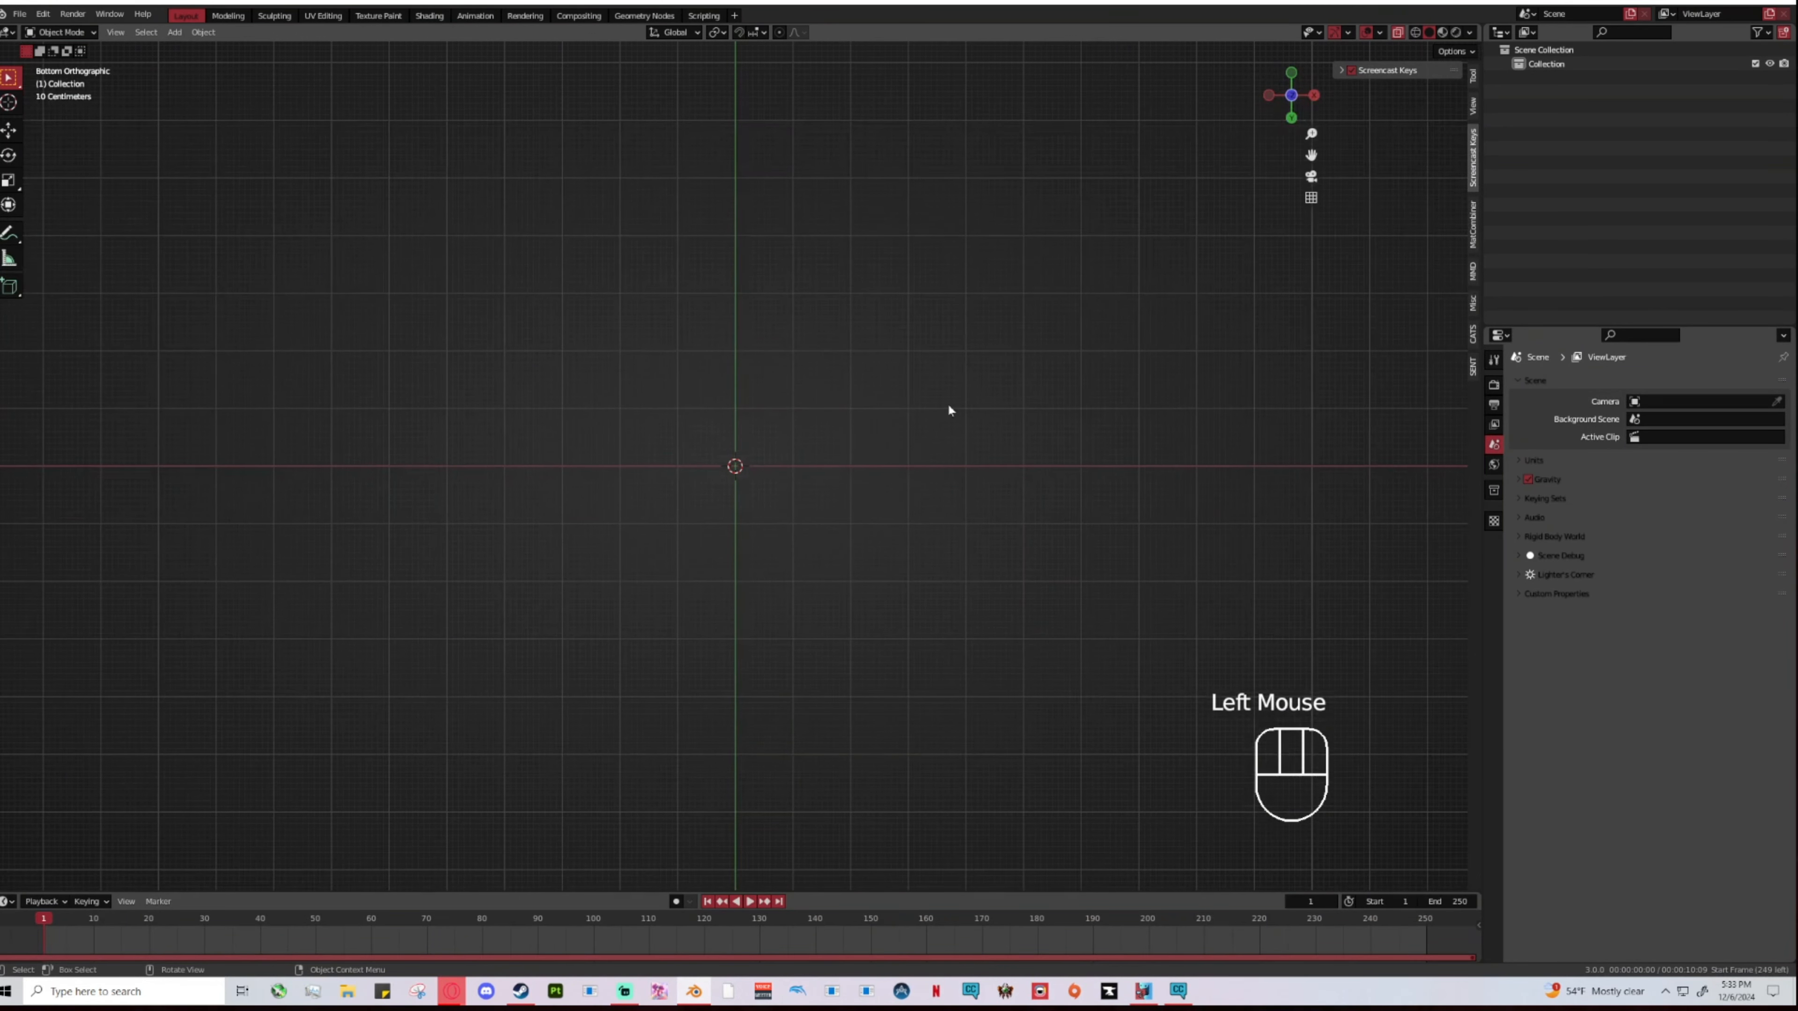
left_click(1314, 95)
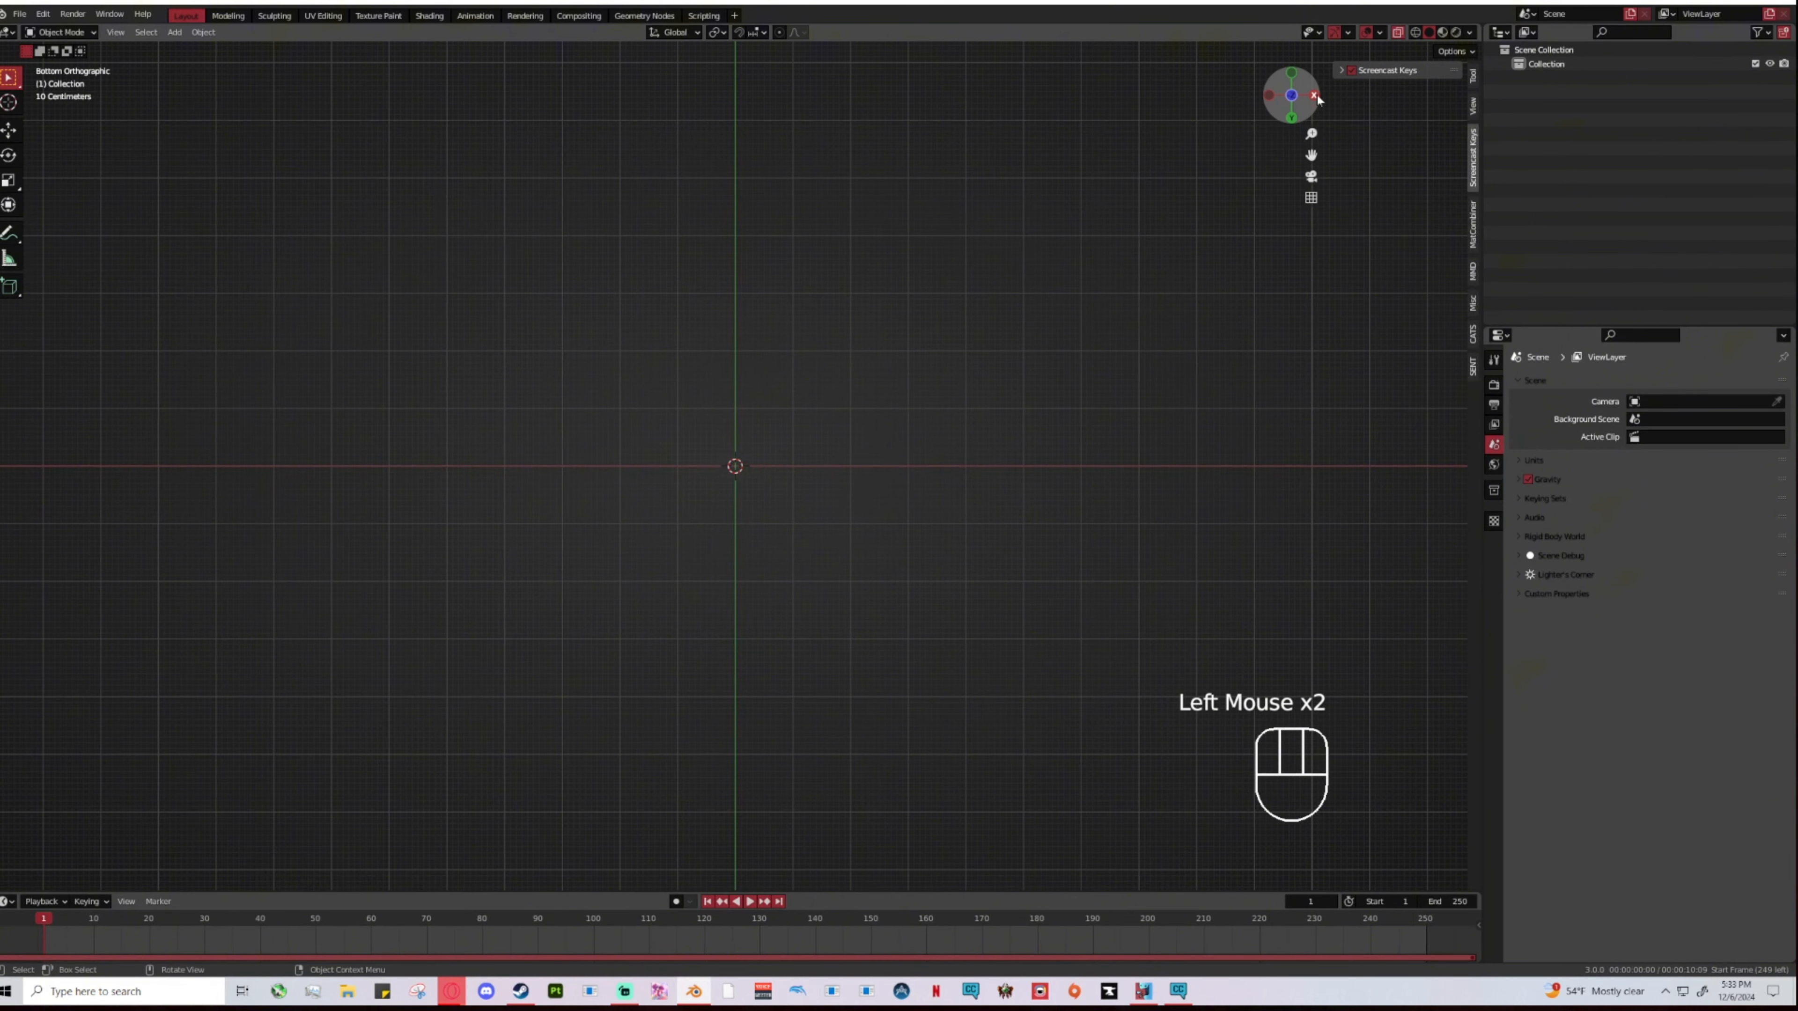
left_click(1314, 95)
left_click(1269, 96)
left_click(1268, 95)
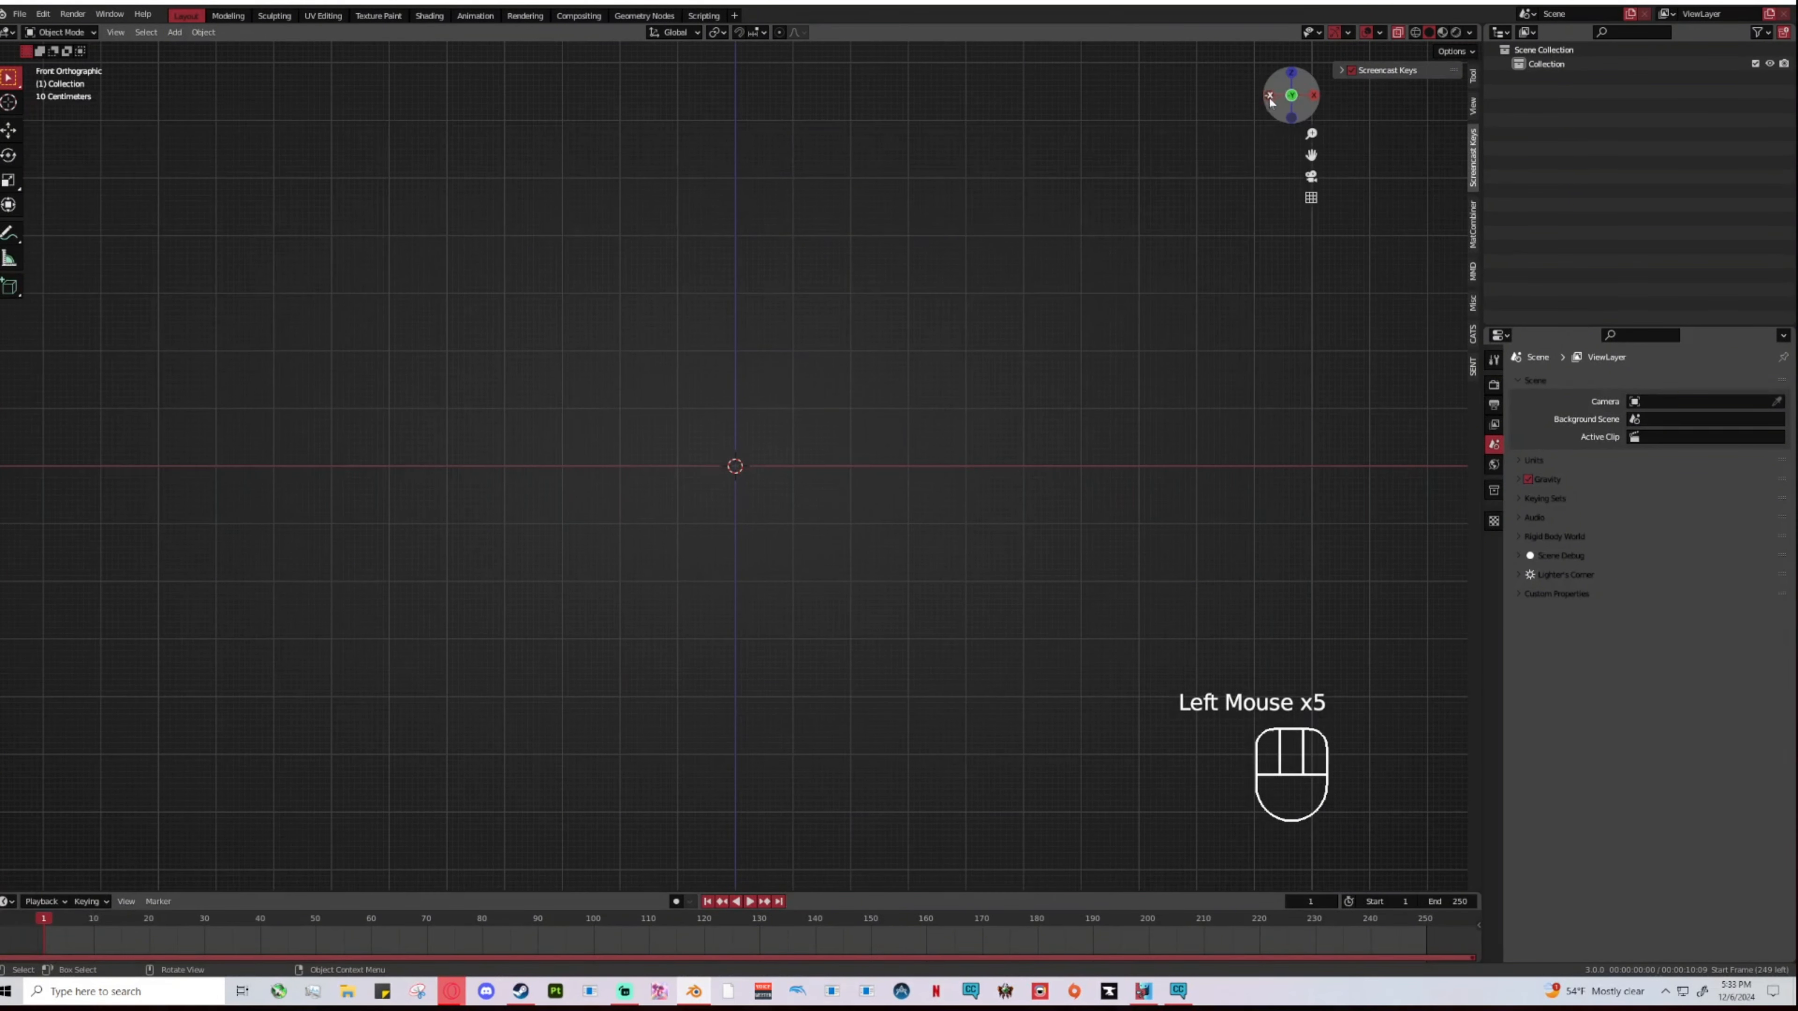
middle_click_drag(1171, 261, 975, 301)
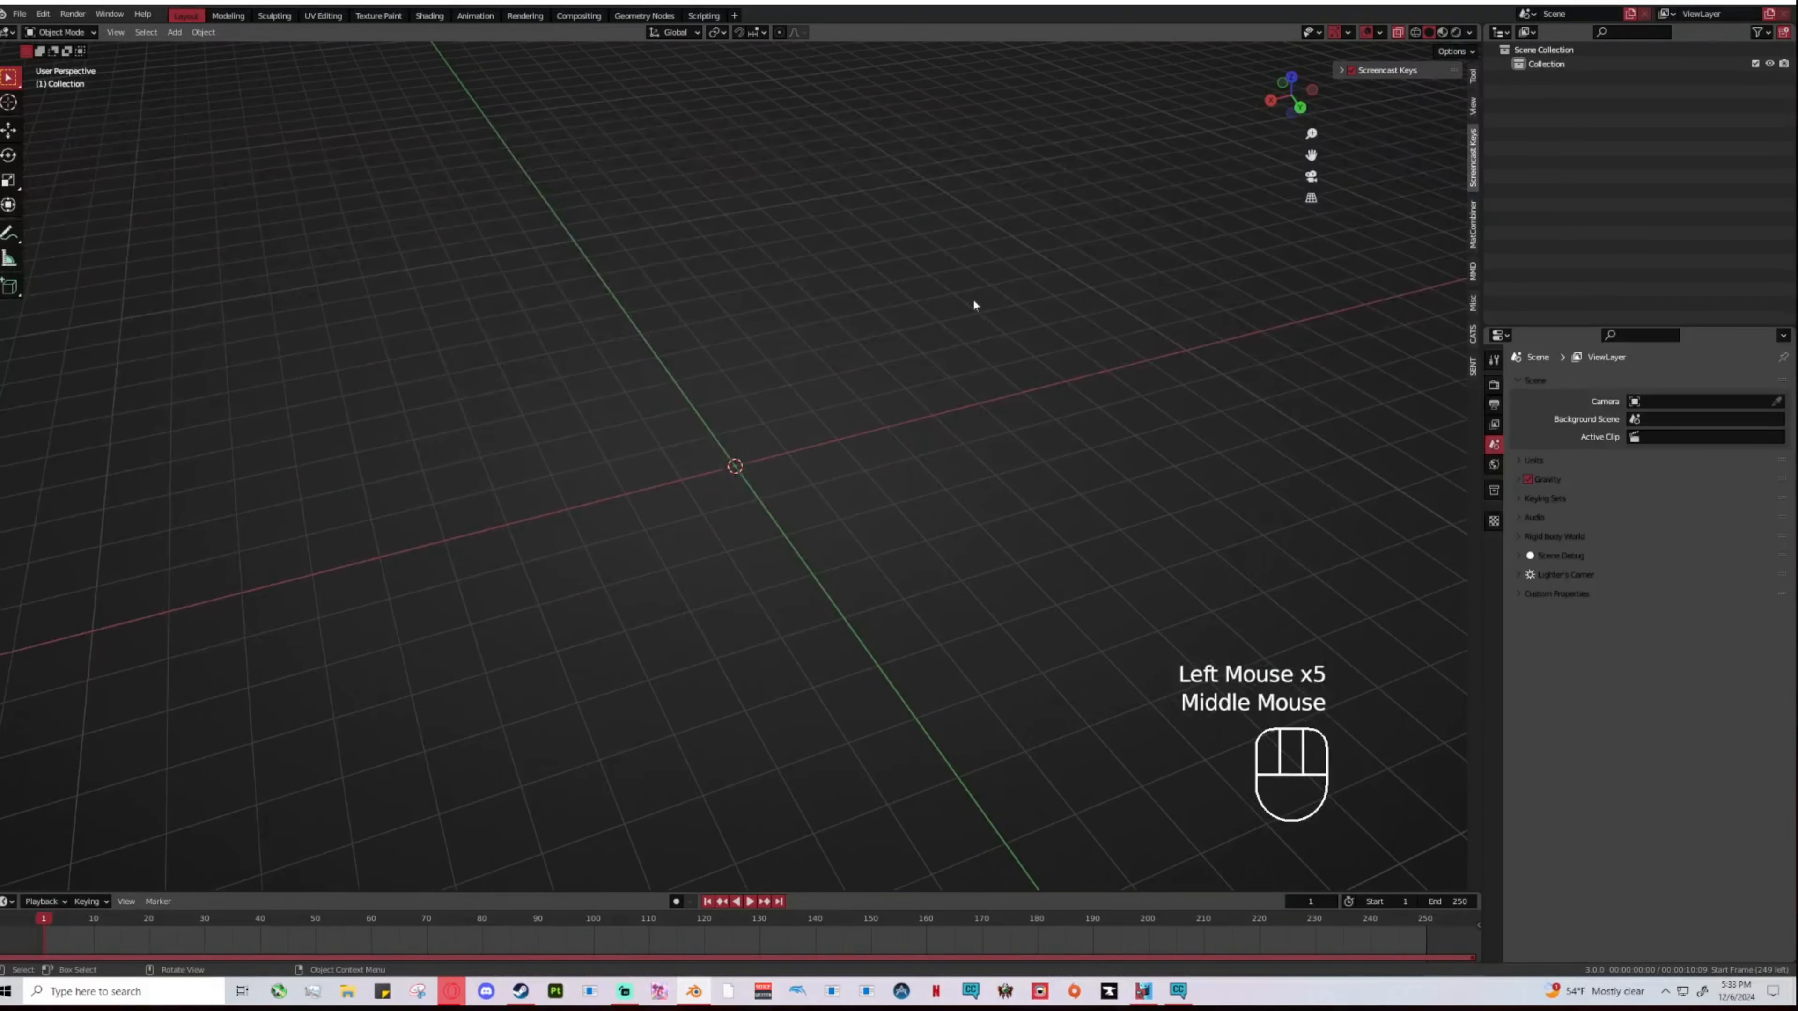
left_click_drag(1296, 88, 1298, 113)
left_click(1300, 108)
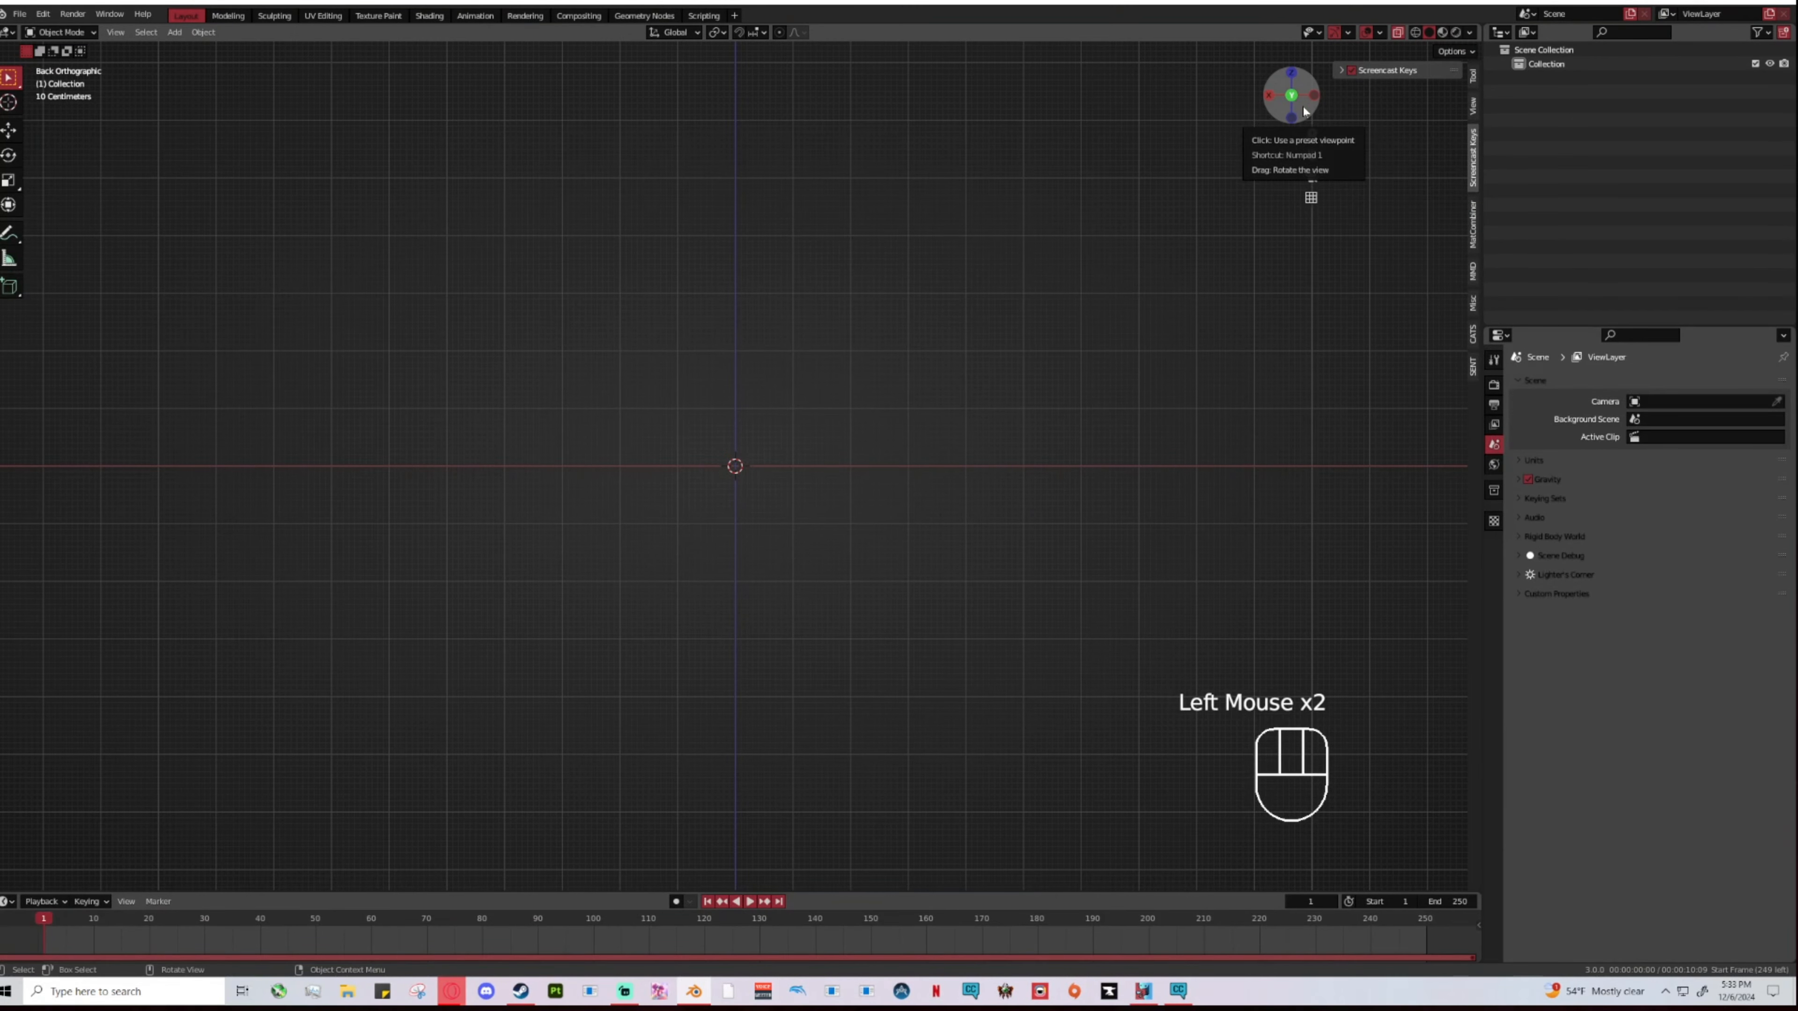
scroll(975, 309, "down", 1)
middle_click_drag(975, 309, 1038, 335)
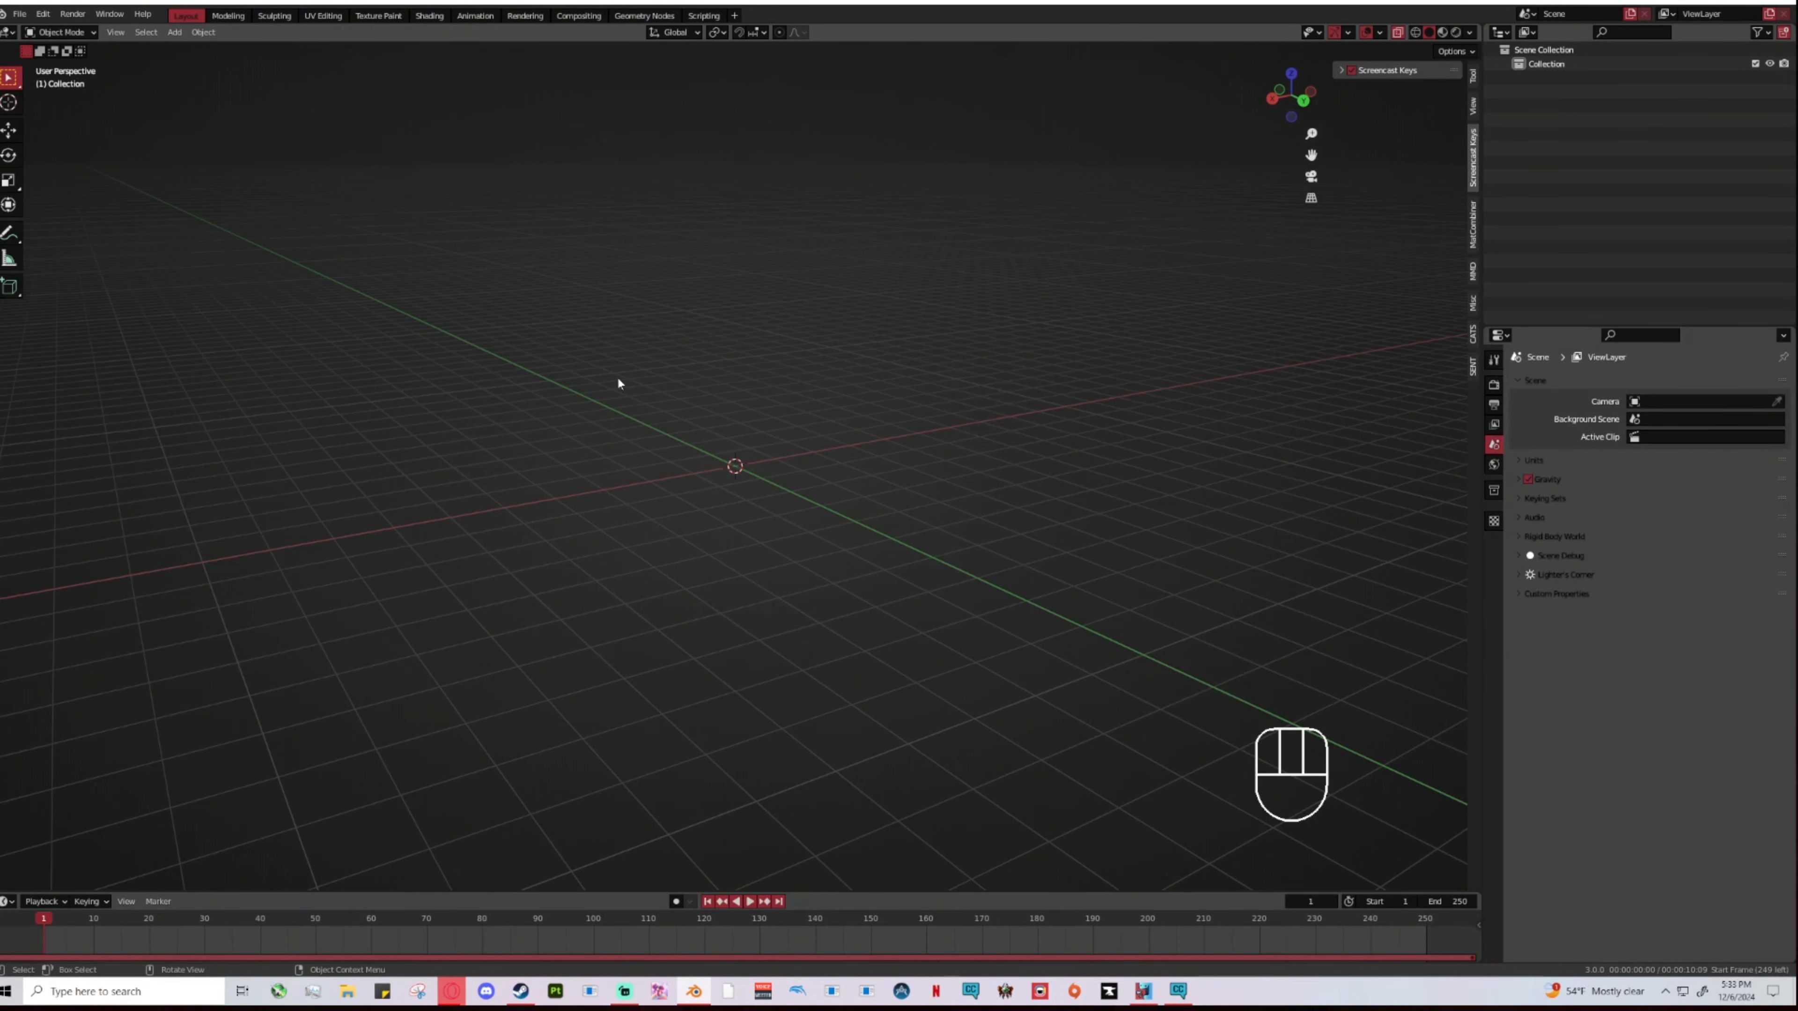
Step: Inspect the grid around the world origin from different angles, offsets and distances
middle_click_drag(923, 386, 1059, 518, "shift")
right_click(1060, 518)
middle_click(848, 427)
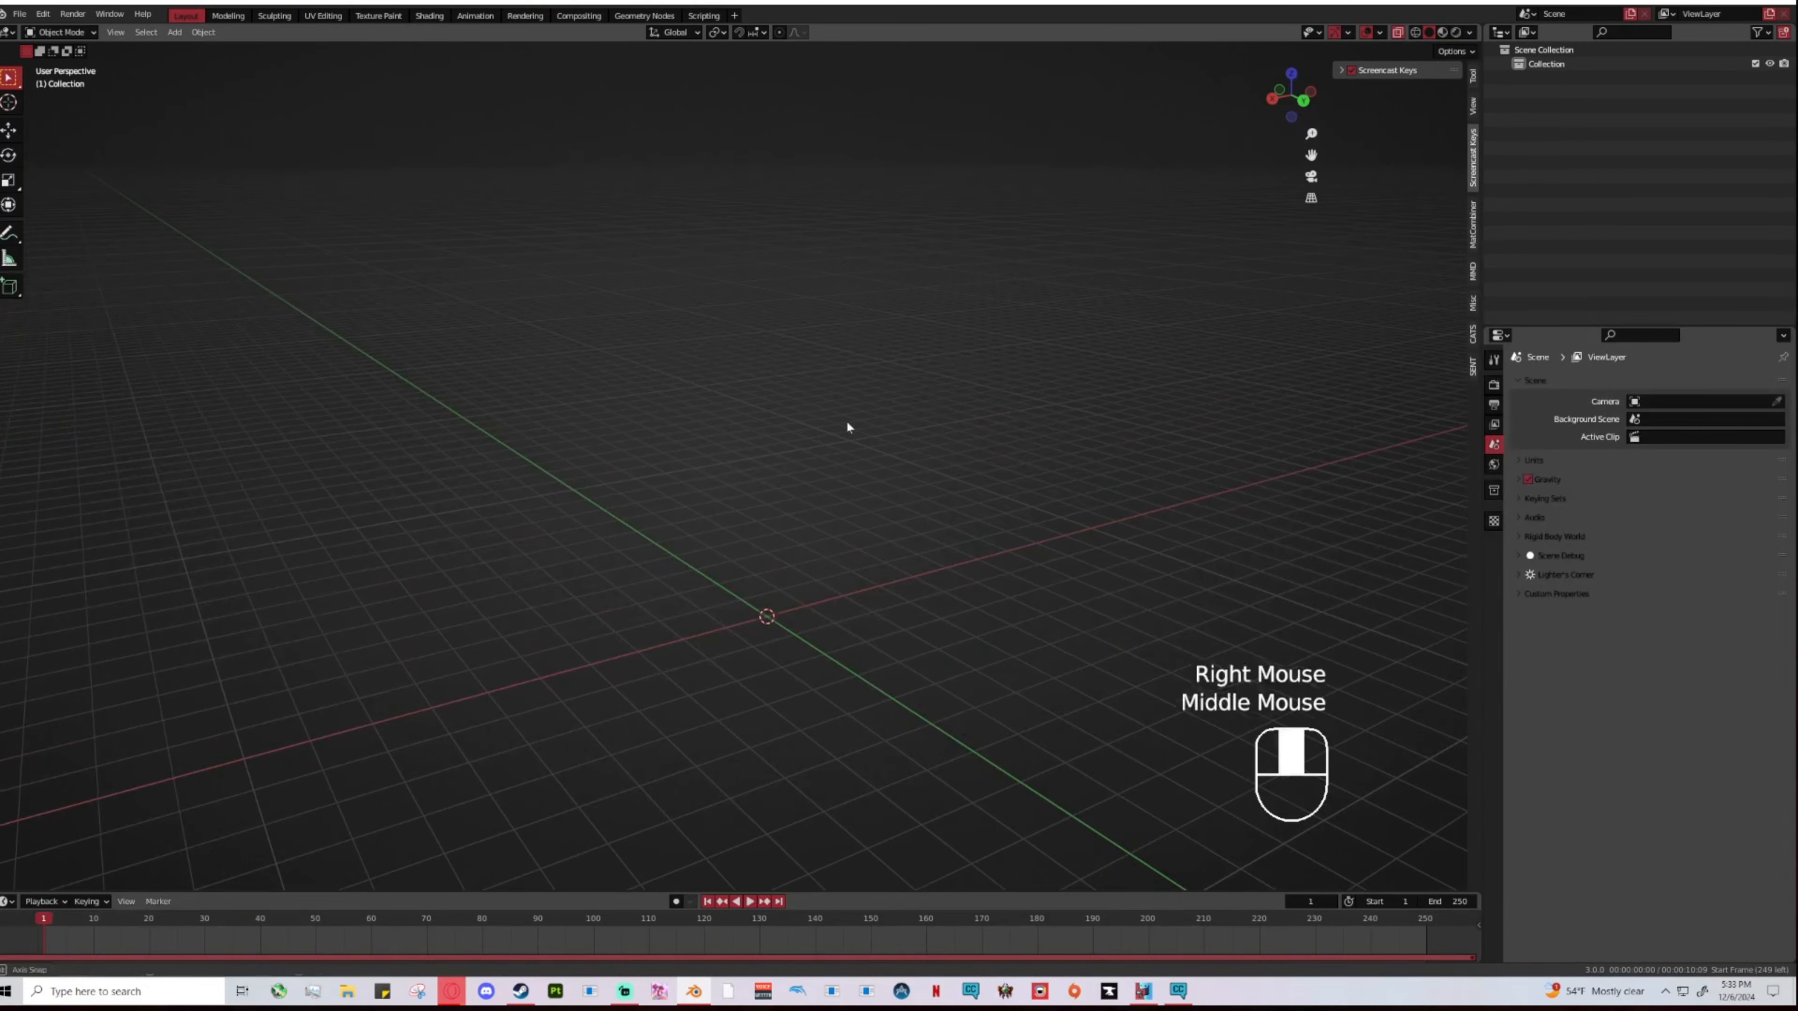
middle_click_drag(848, 427, 863, 474)
middle_click_drag(864, 474, 867, 414, "shift")
middle_click_drag(867, 415, 809, 423)
scroll(809, 422, "up", 1)
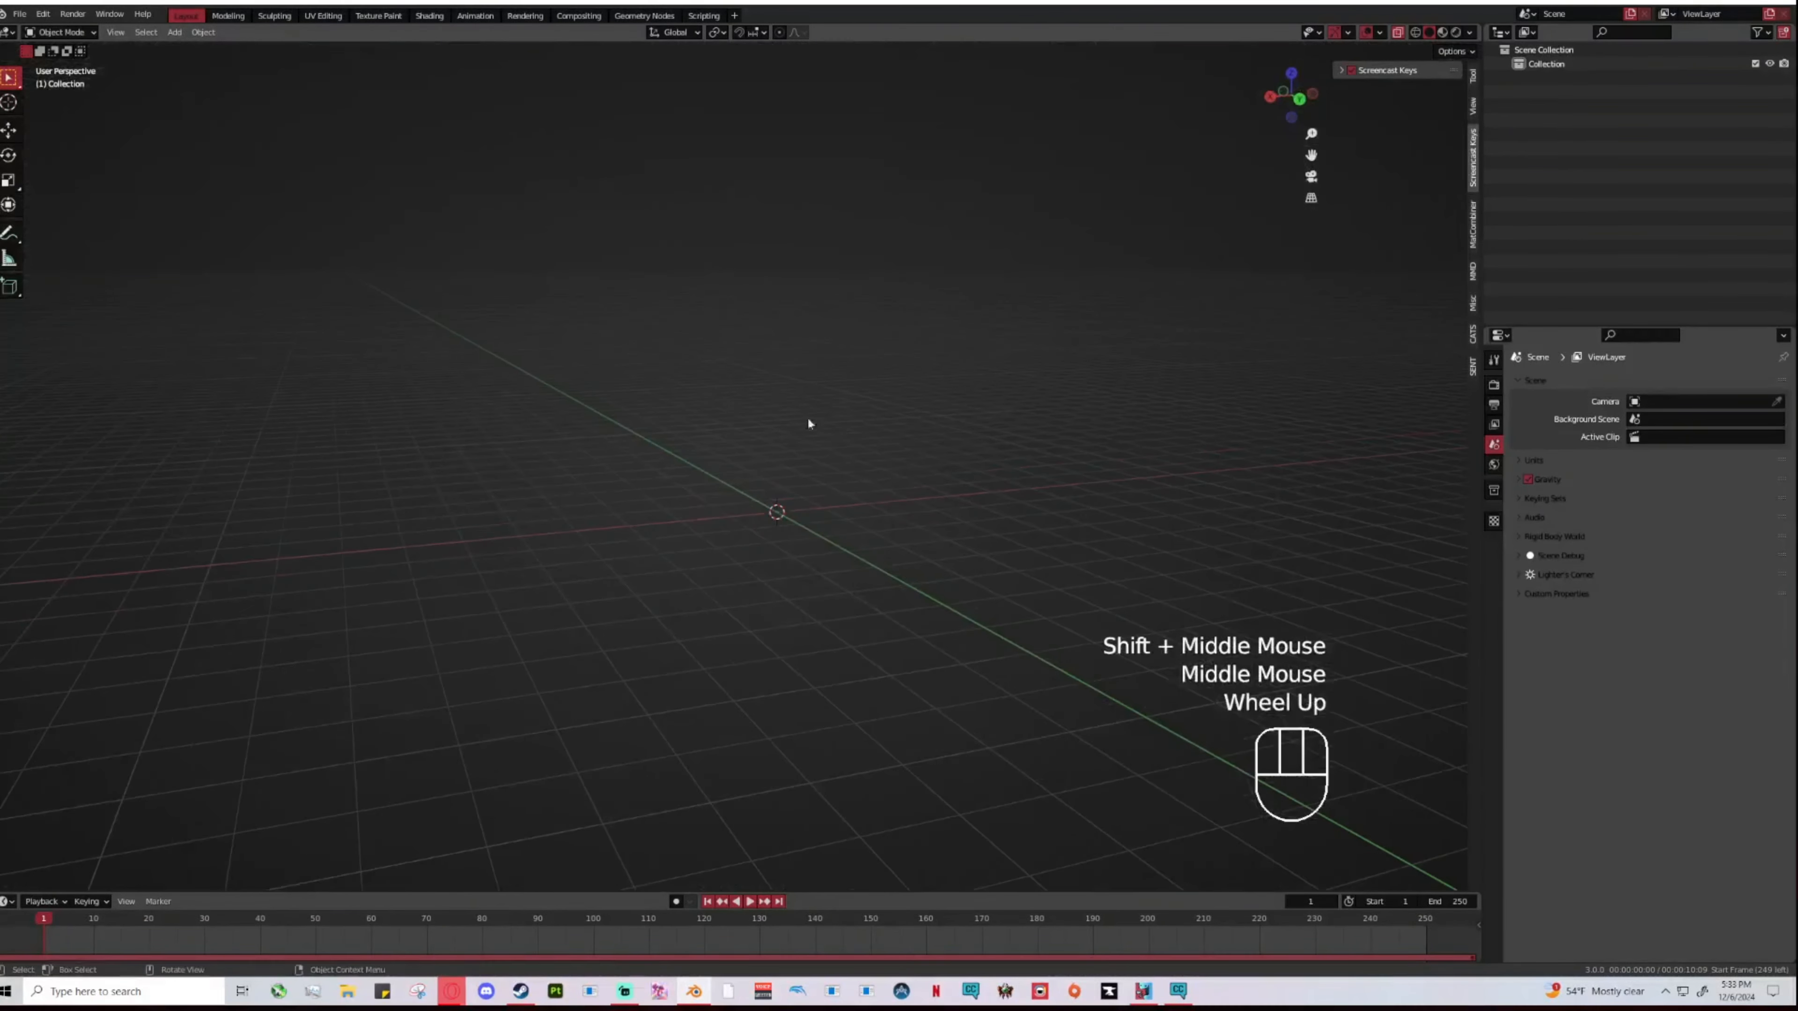
scroll(795, 470, "up", 3)
scroll(874, 490, "up", 1)
scroll(874, 490, "down", 1)
scroll(873, 488, "down", 3)
scroll(873, 488, "up", 2)
scroll(874, 489, "down", 1)
scroll(874, 489, "up", 2)
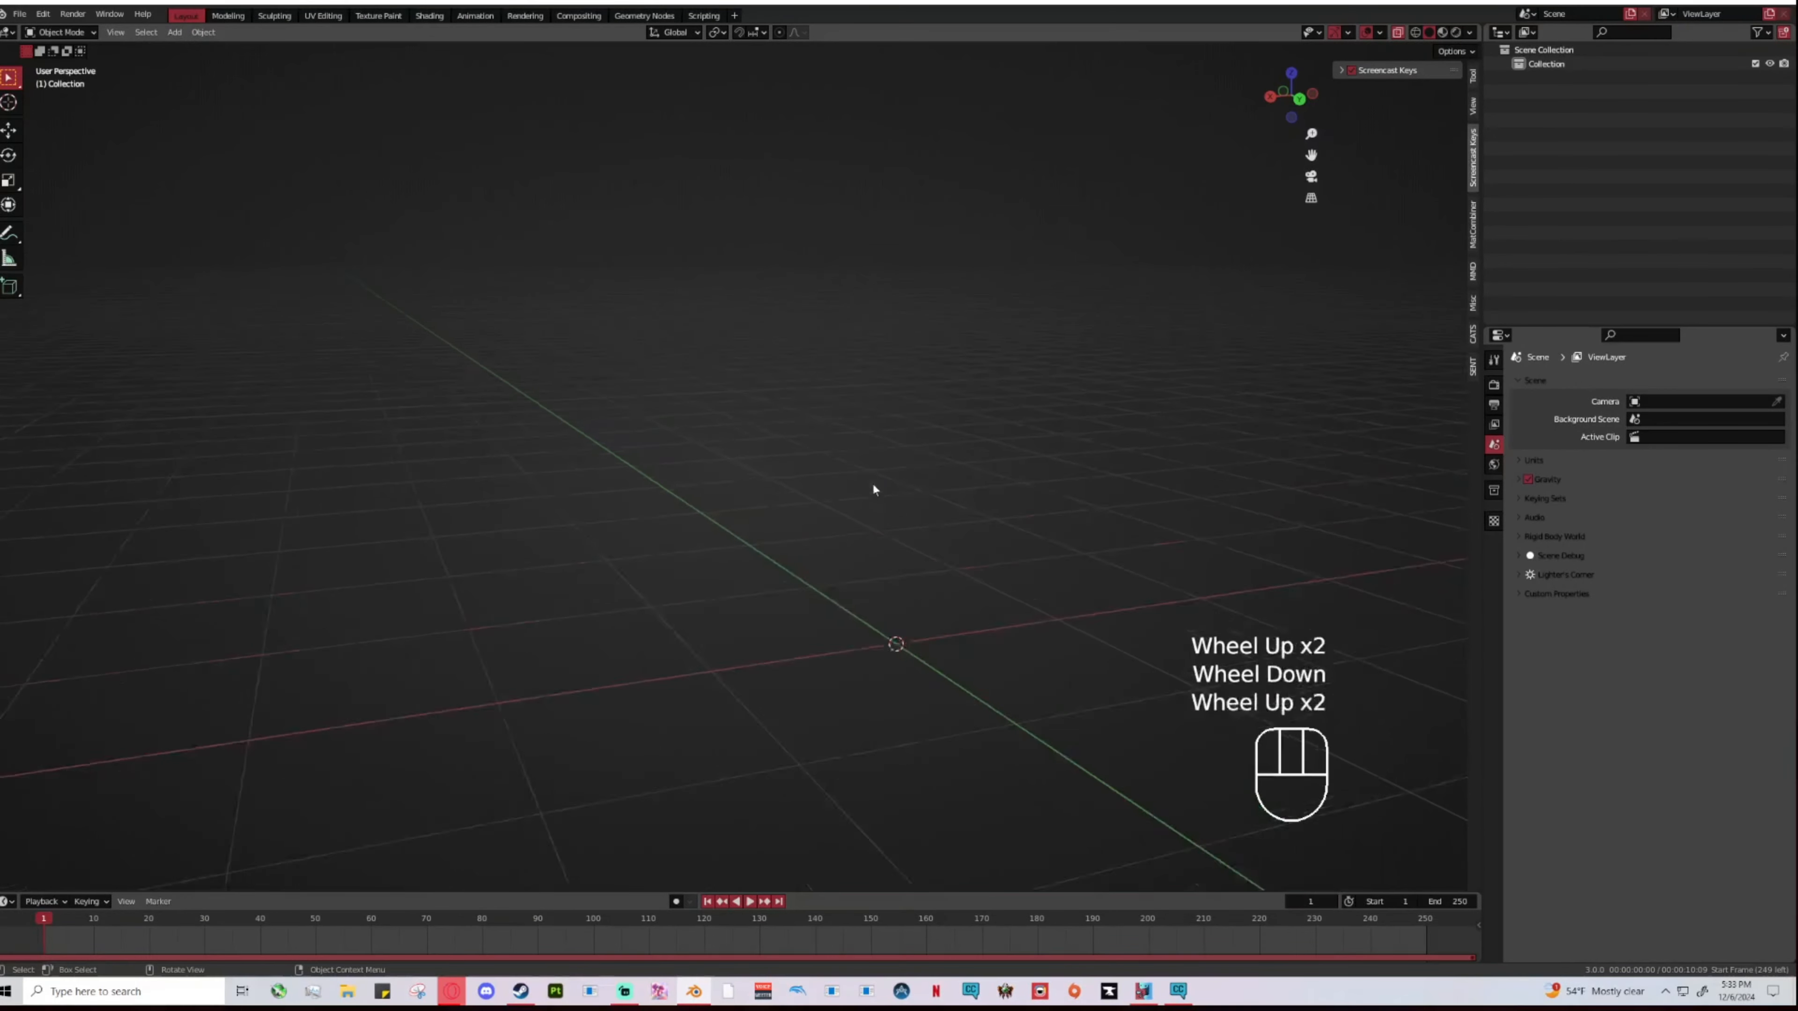
scroll(873, 489, "up", 2)
scroll(873, 486, "down", 6)
scroll(873, 484, "up", 1)
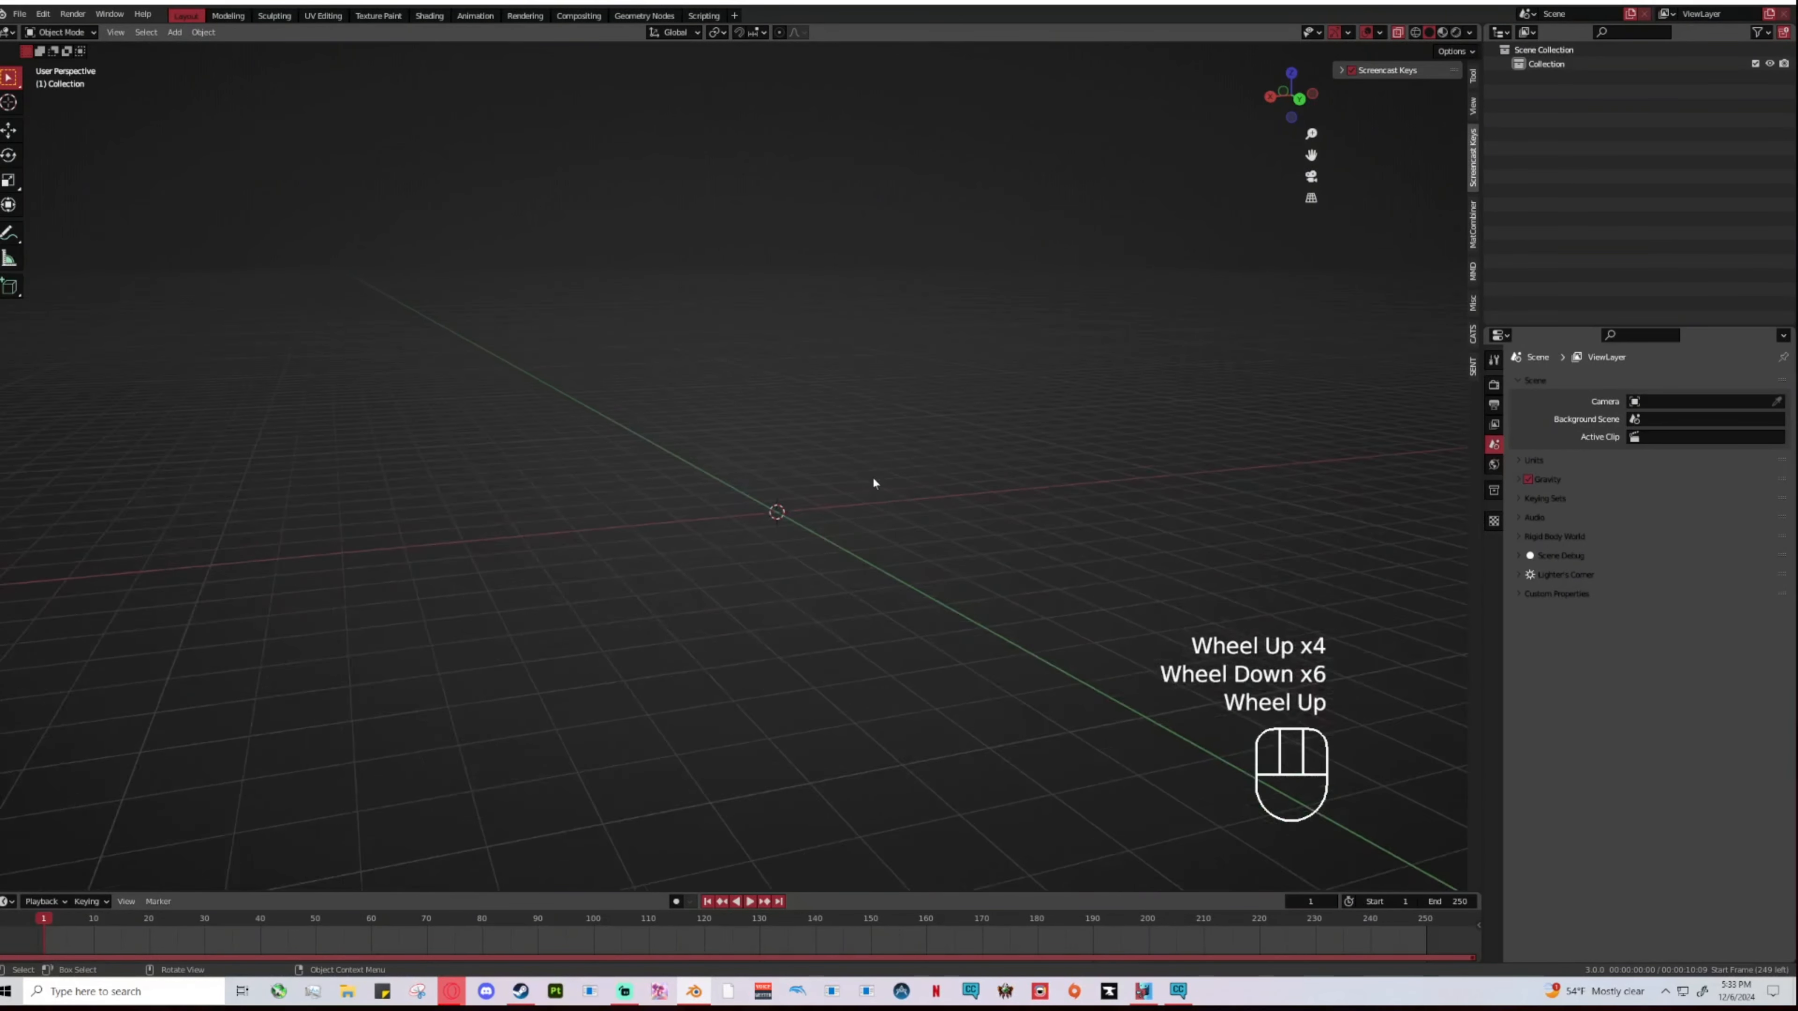
scroll(885, 487, "up", 2)
scroll(895, 489, "down", 1)
middle_click_drag(899, 490, 911, 454)
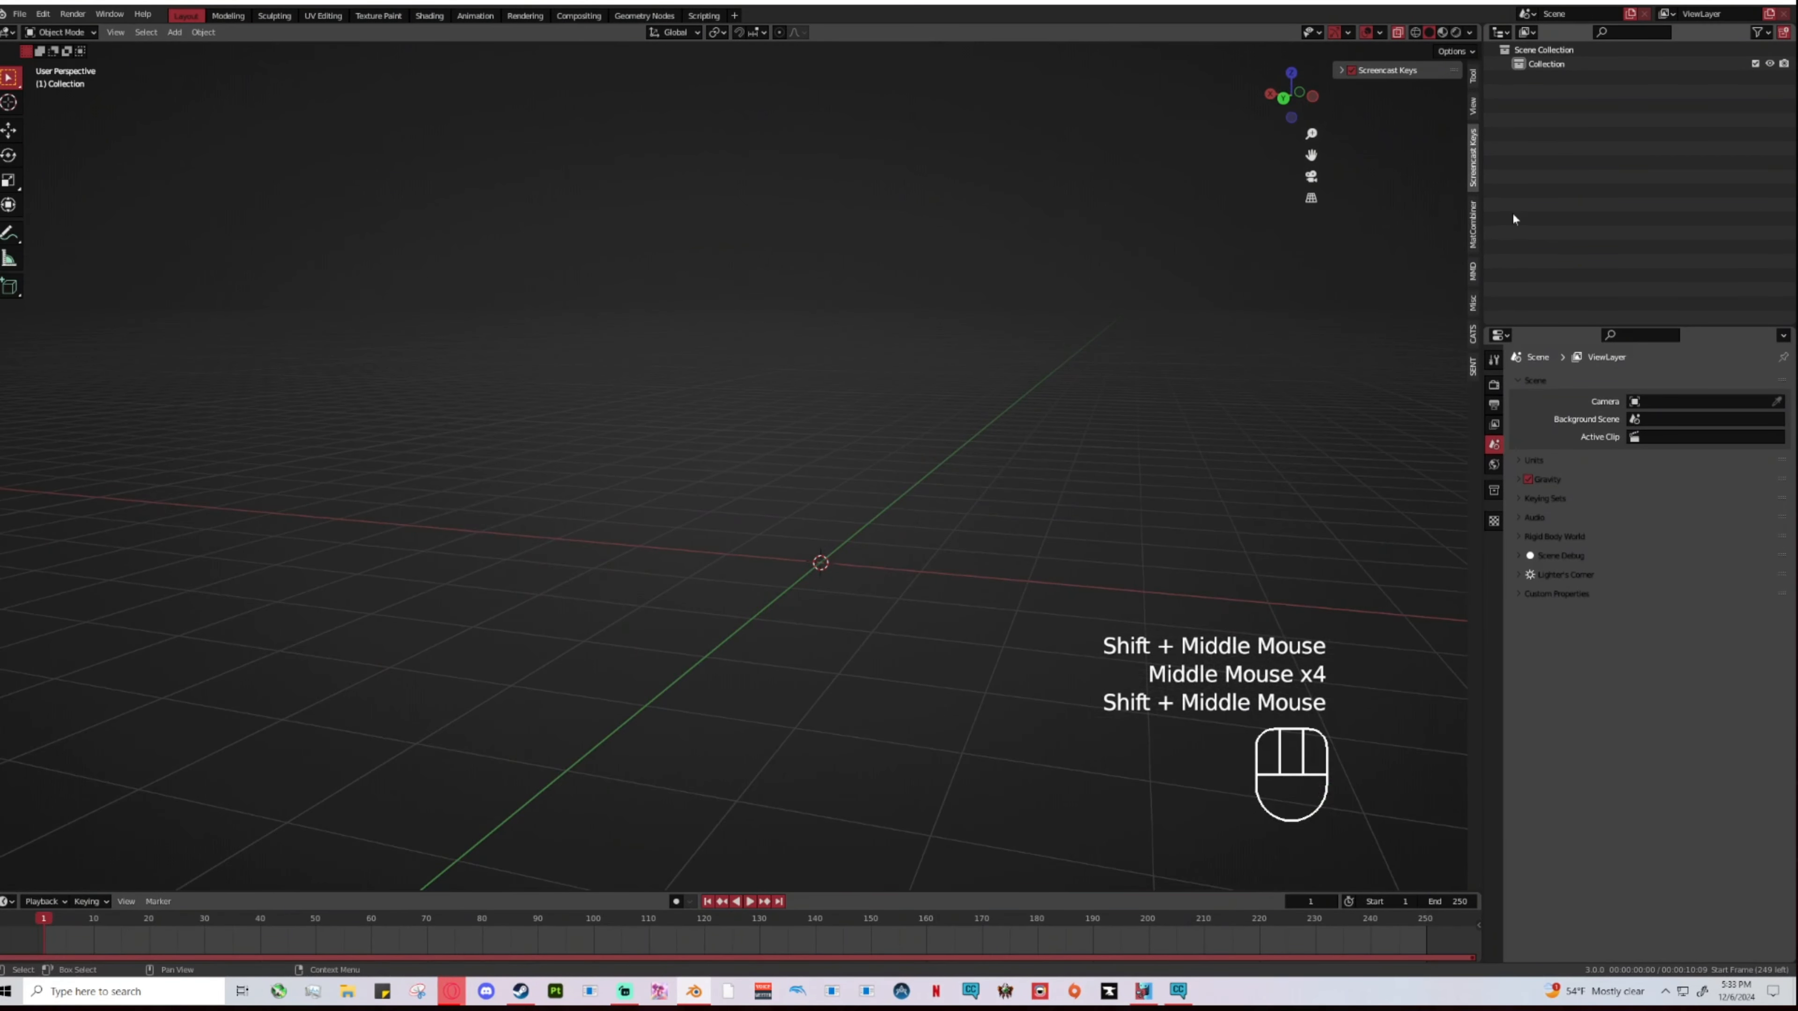
Step: Enlarge the Outliner area by making the Properties editor shorter
left_click_drag(1543, 323, 1528, 599)
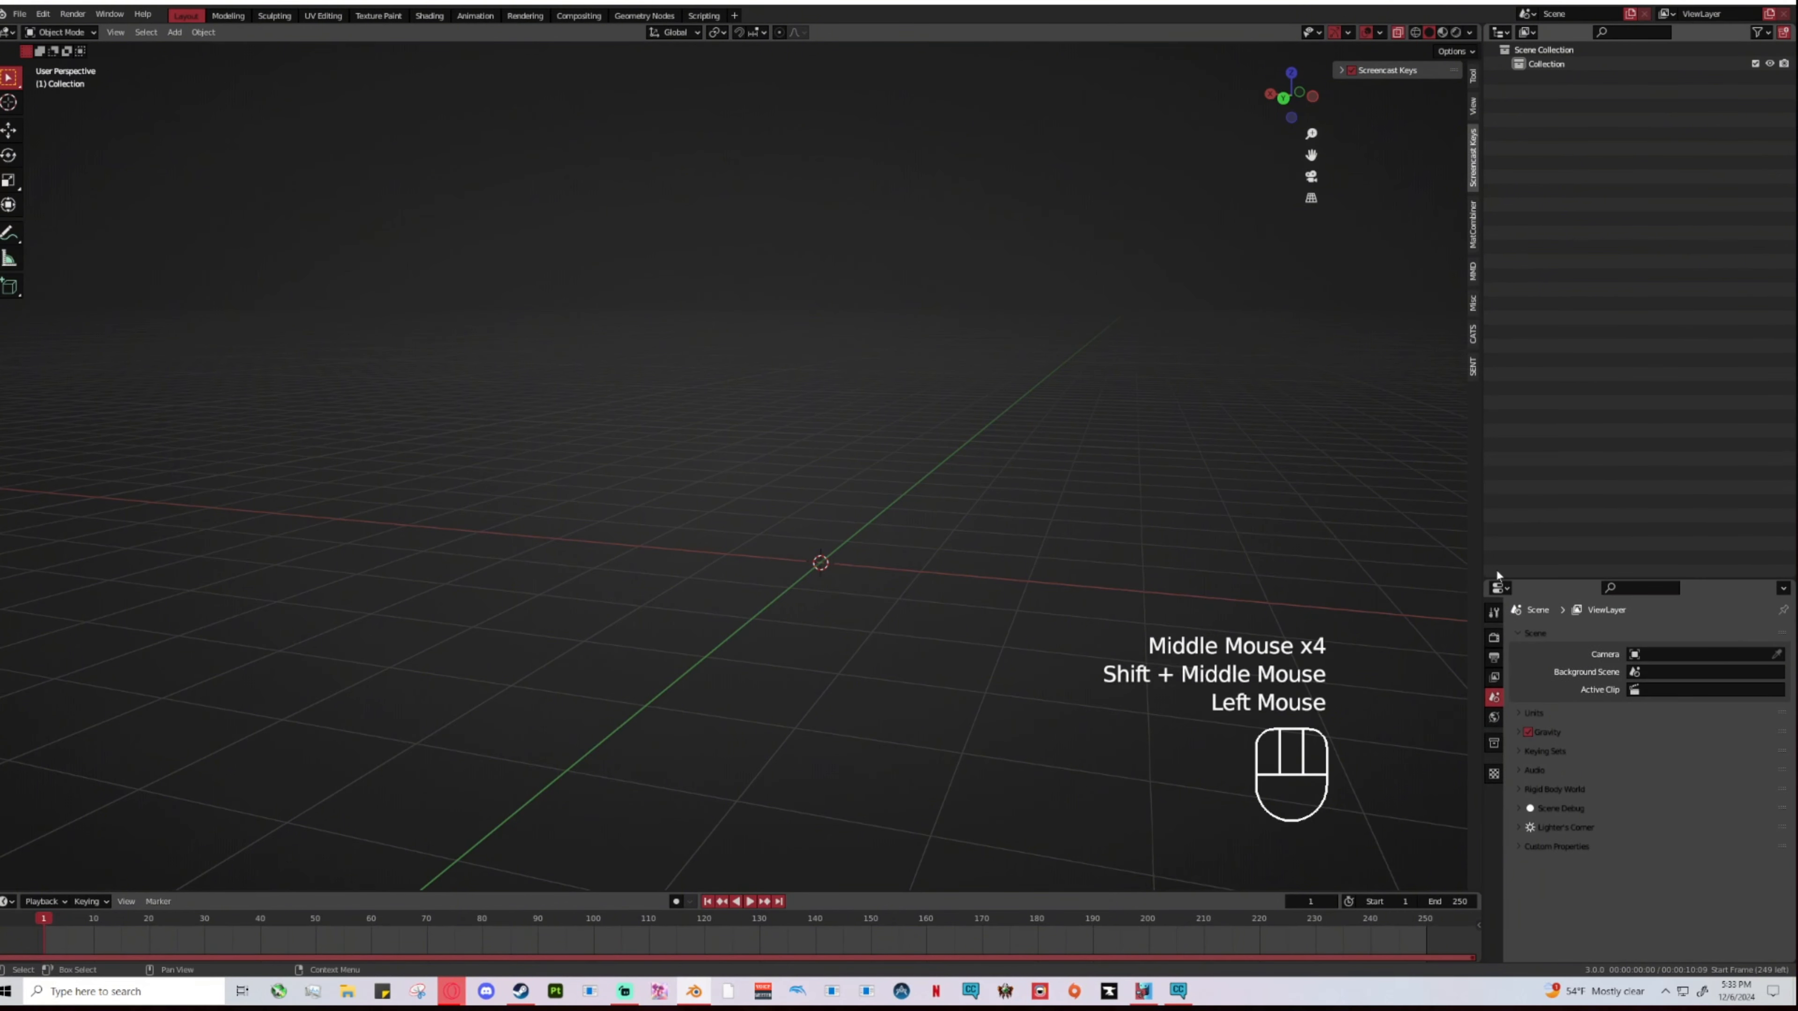
Step: Show the CATS tools with Supporters and Credits collapsed and Model Options and Custom Model Creation expanded
left_click(1473, 343)
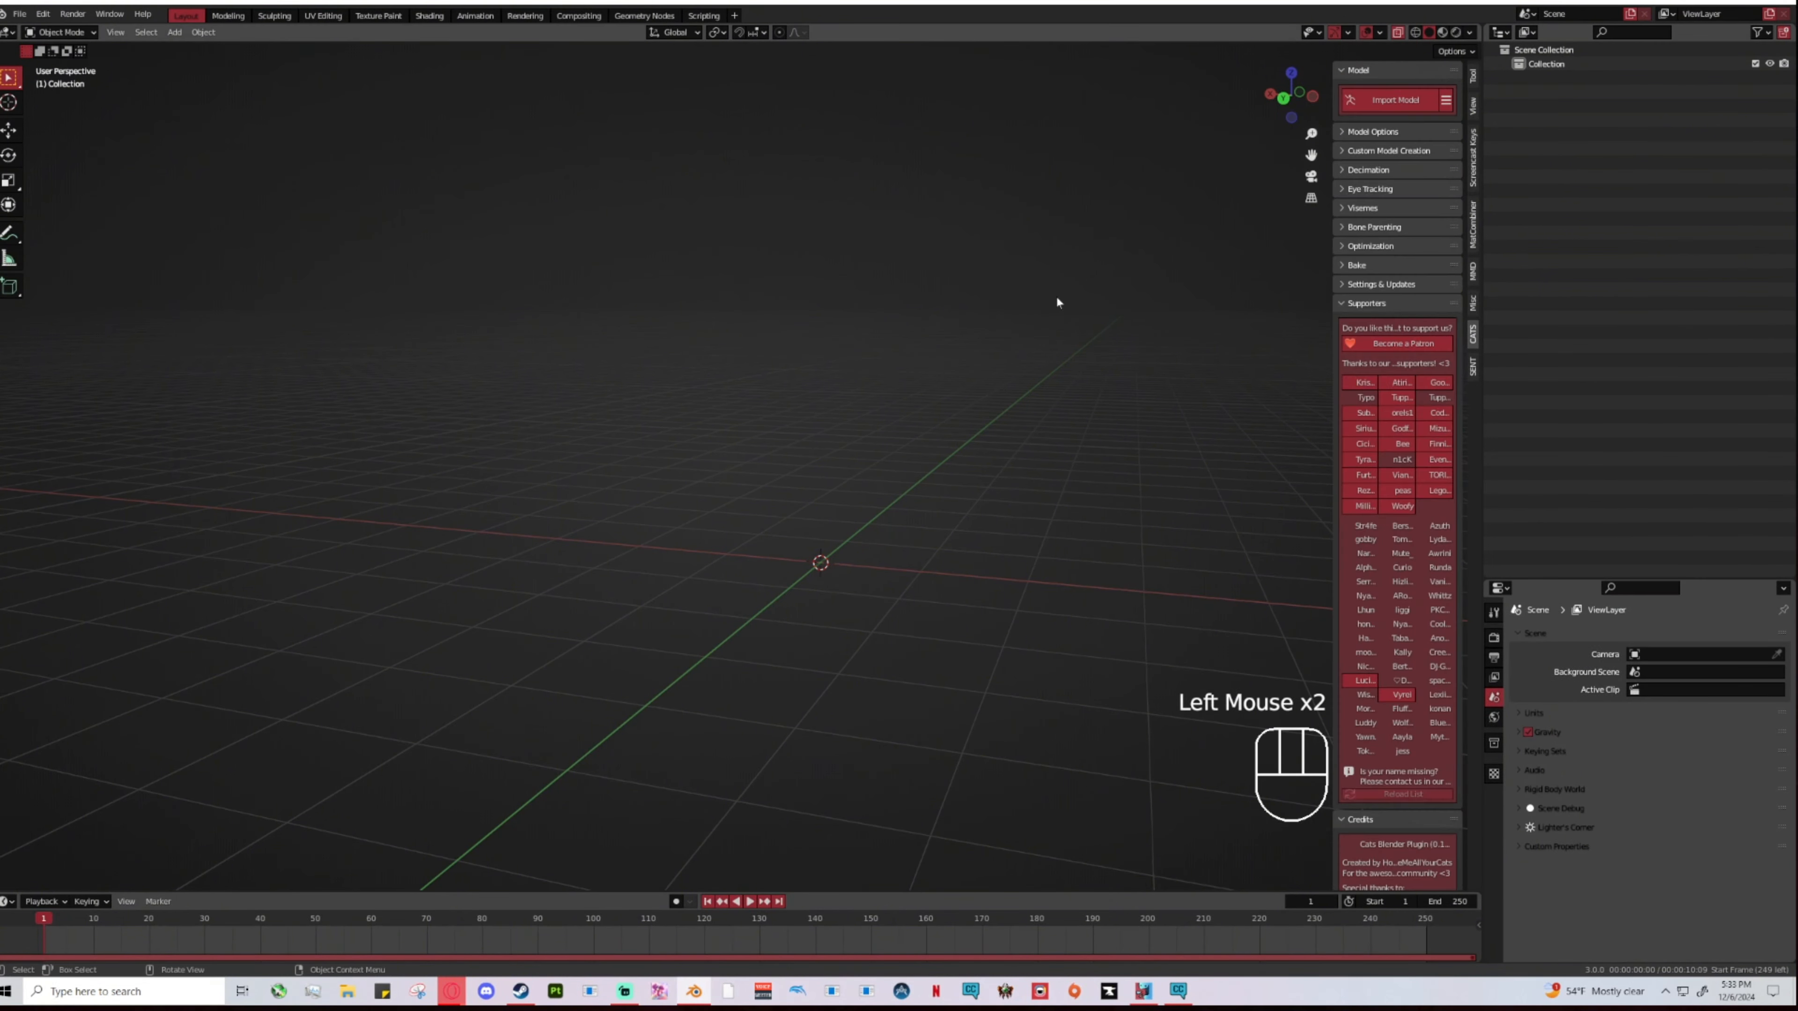
left_click(1342, 306)
left_click(1342, 323)
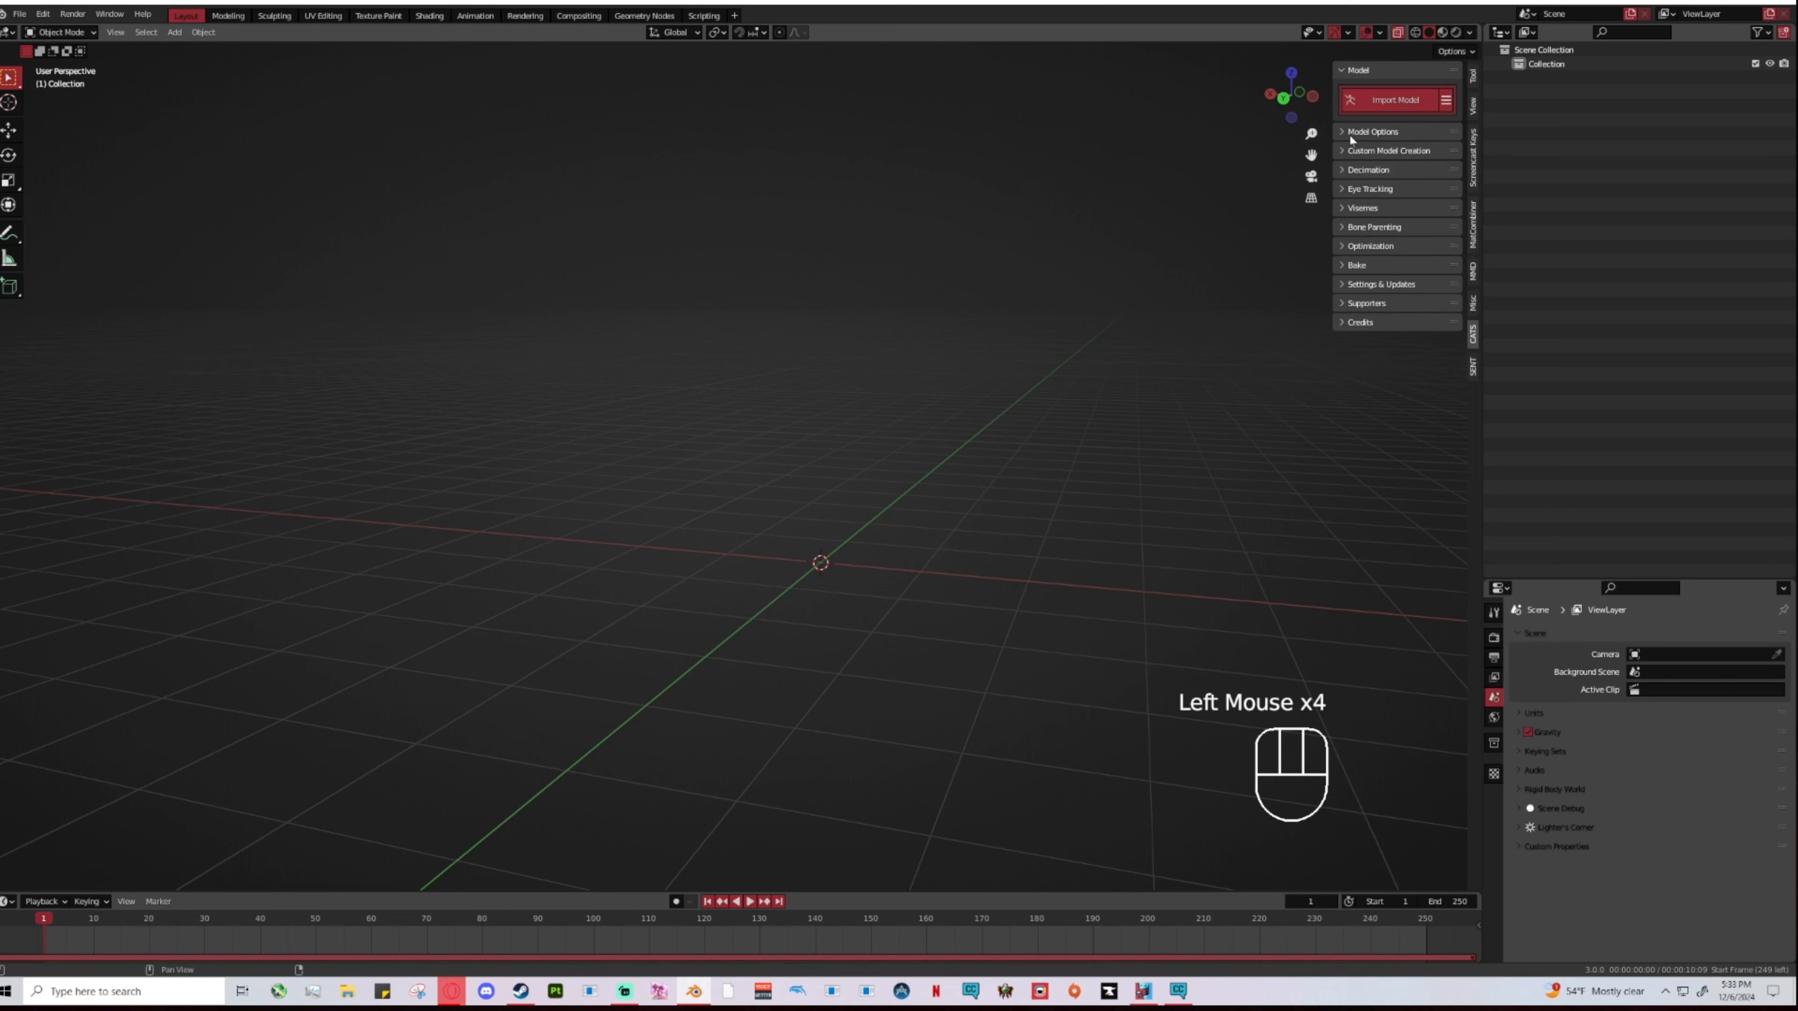
left_click(1372, 132)
left_click(1380, 310)
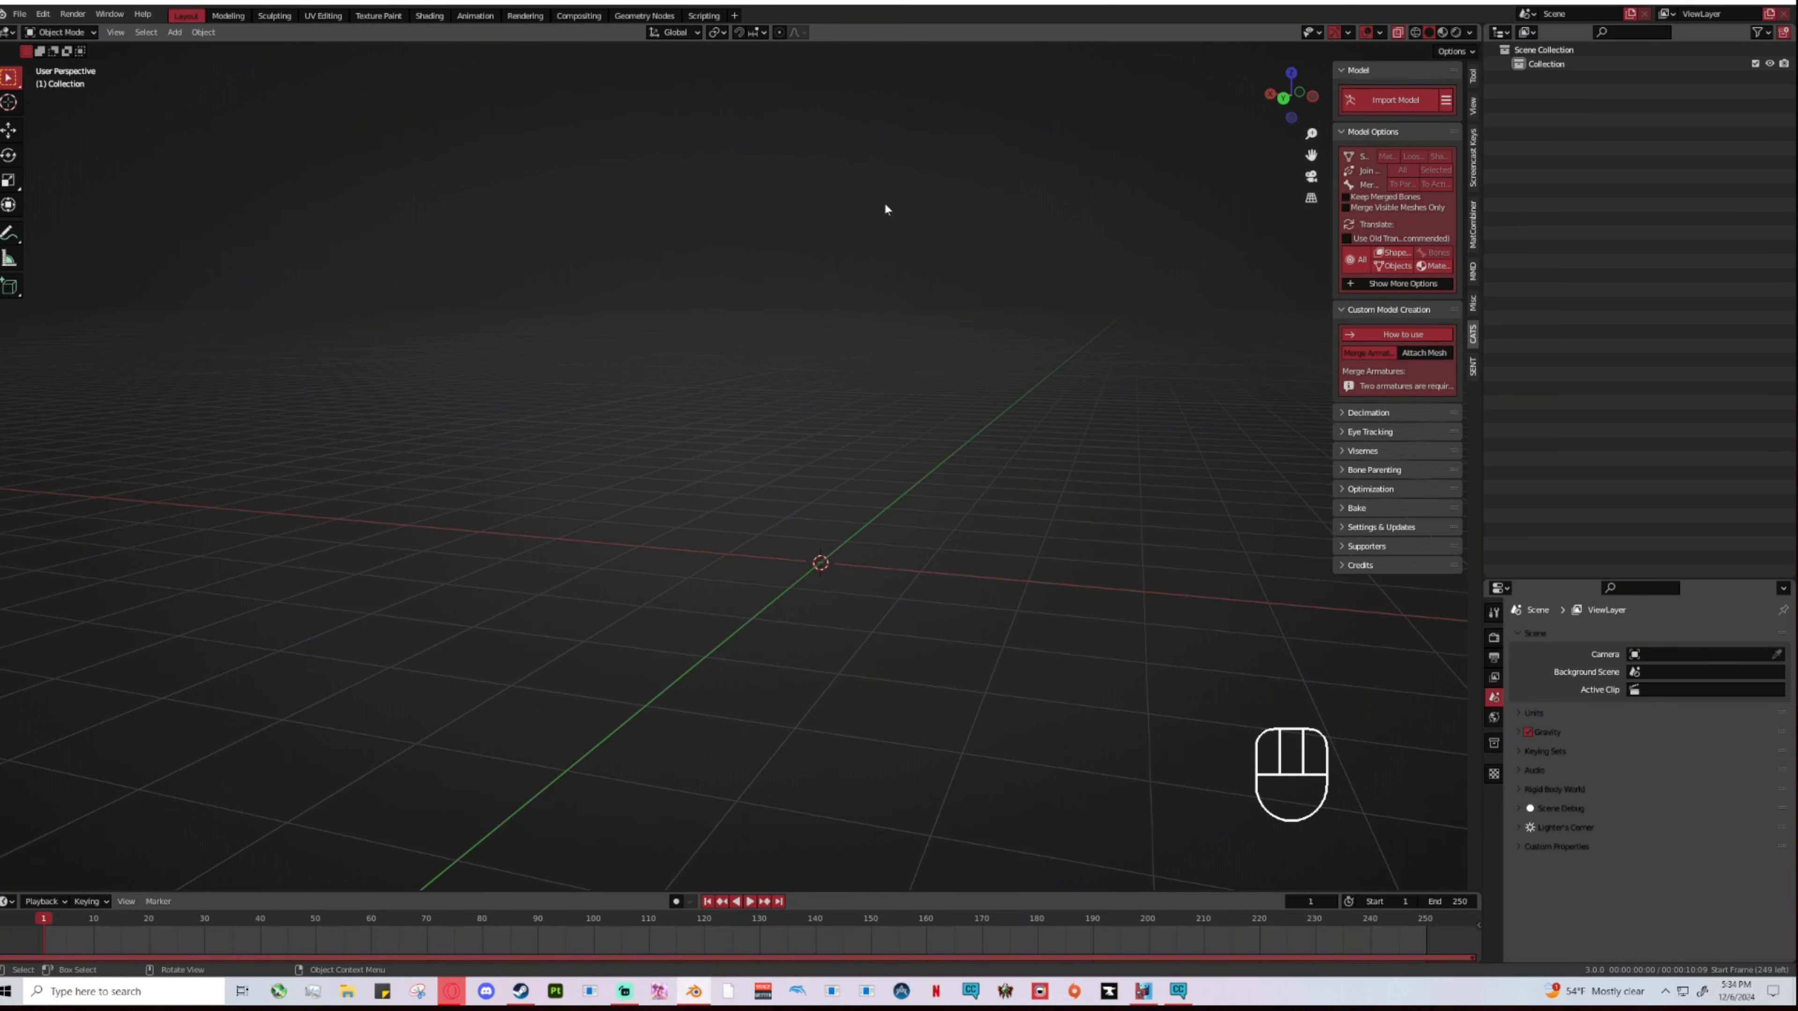
Step: Check the FBX entries among the file import and export formats
middle_click_drag(1031, 310, 1084, 298)
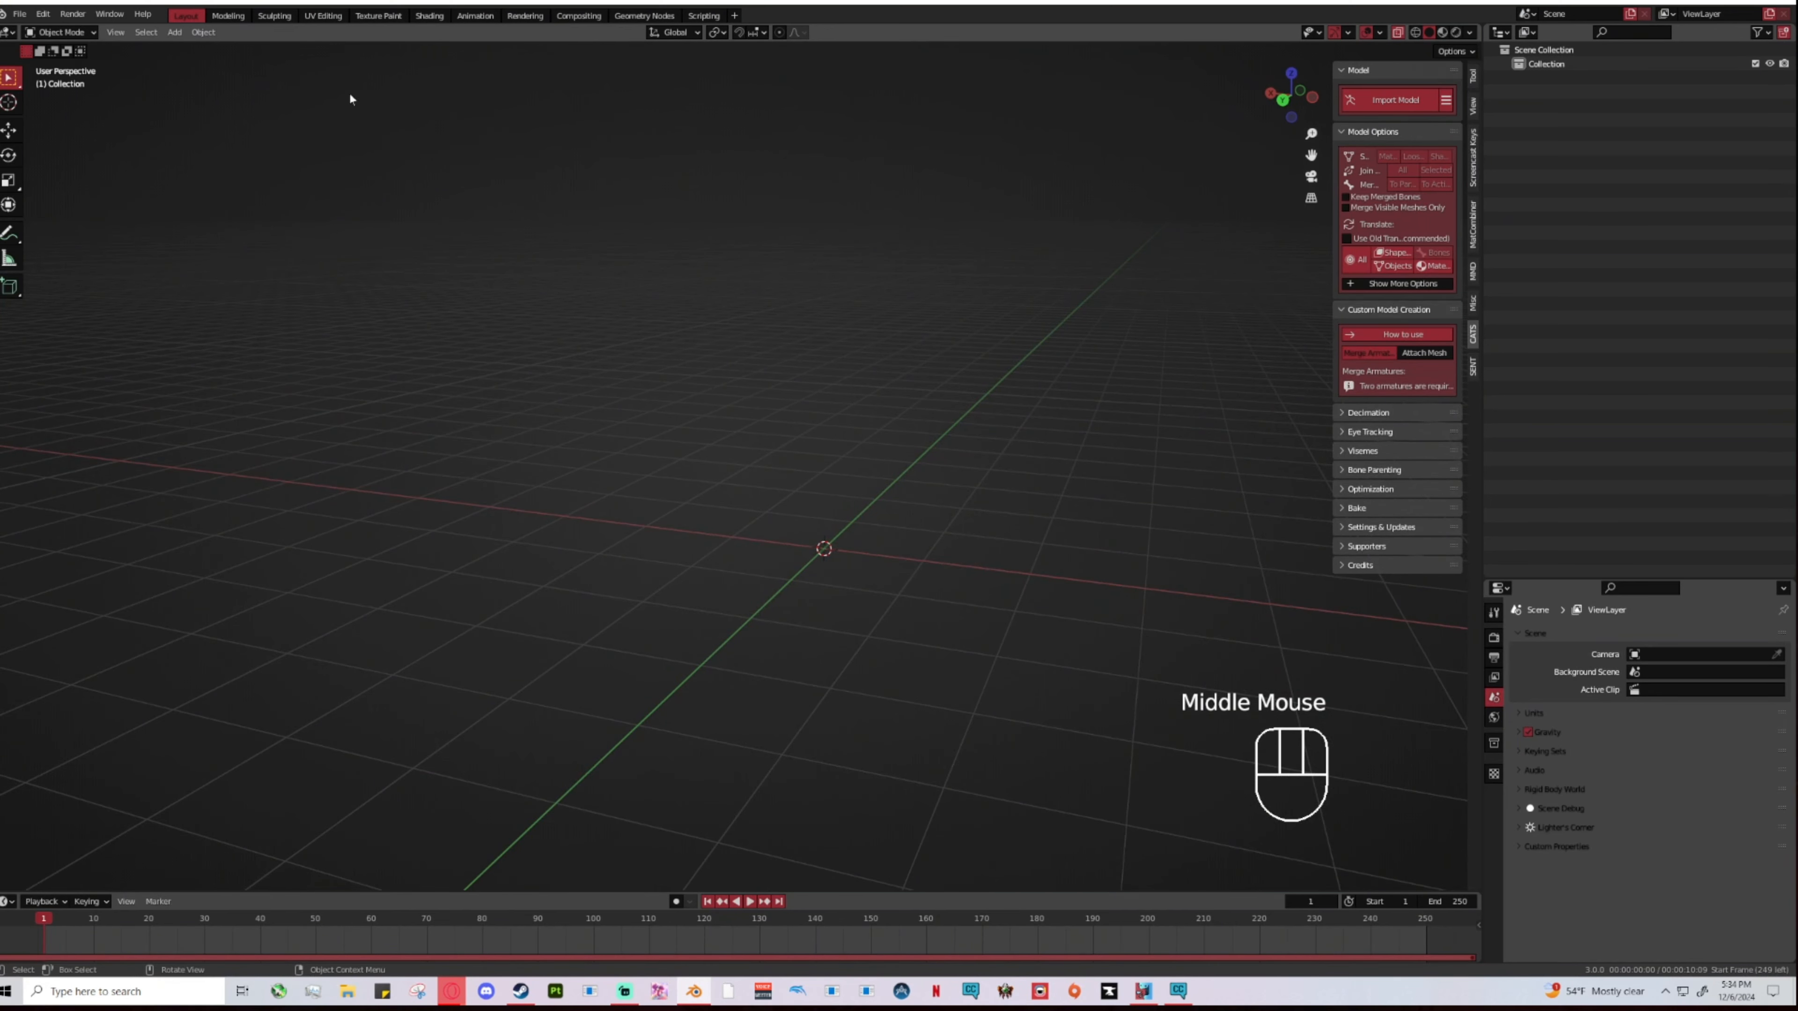
left_click(20, 14)
mouse_move(44, 205)
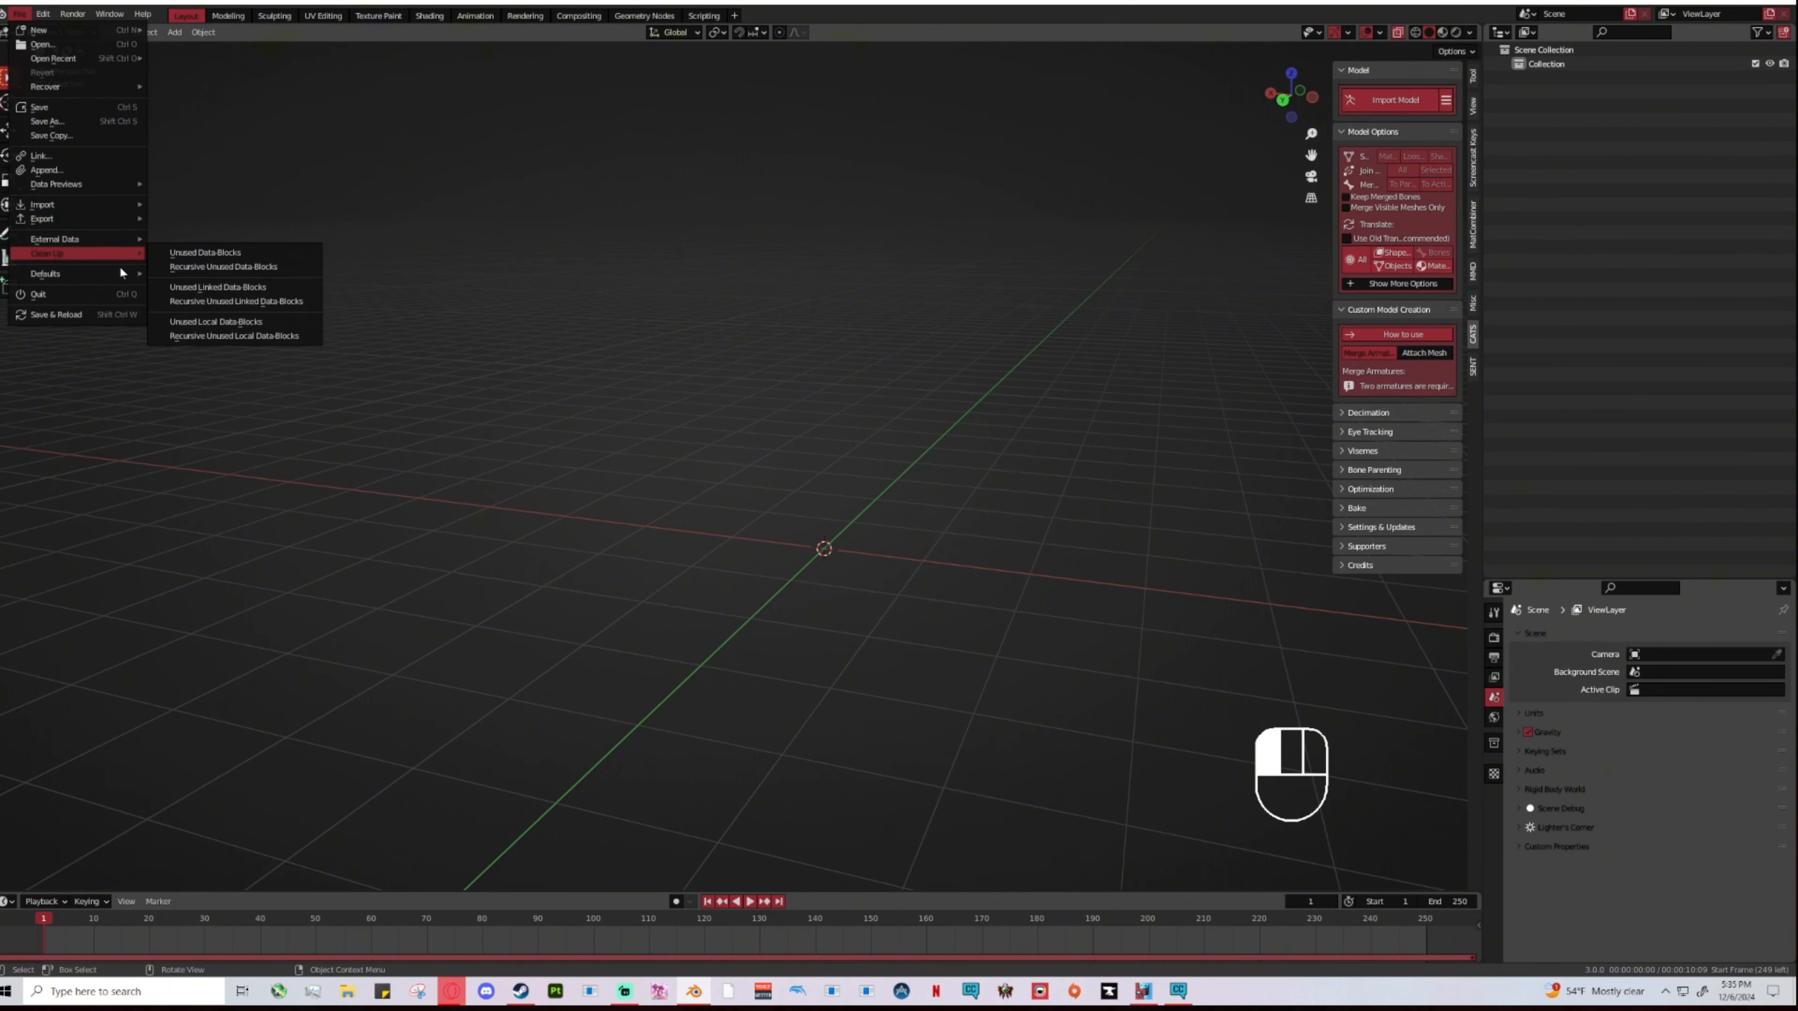
mouse_move(121, 204)
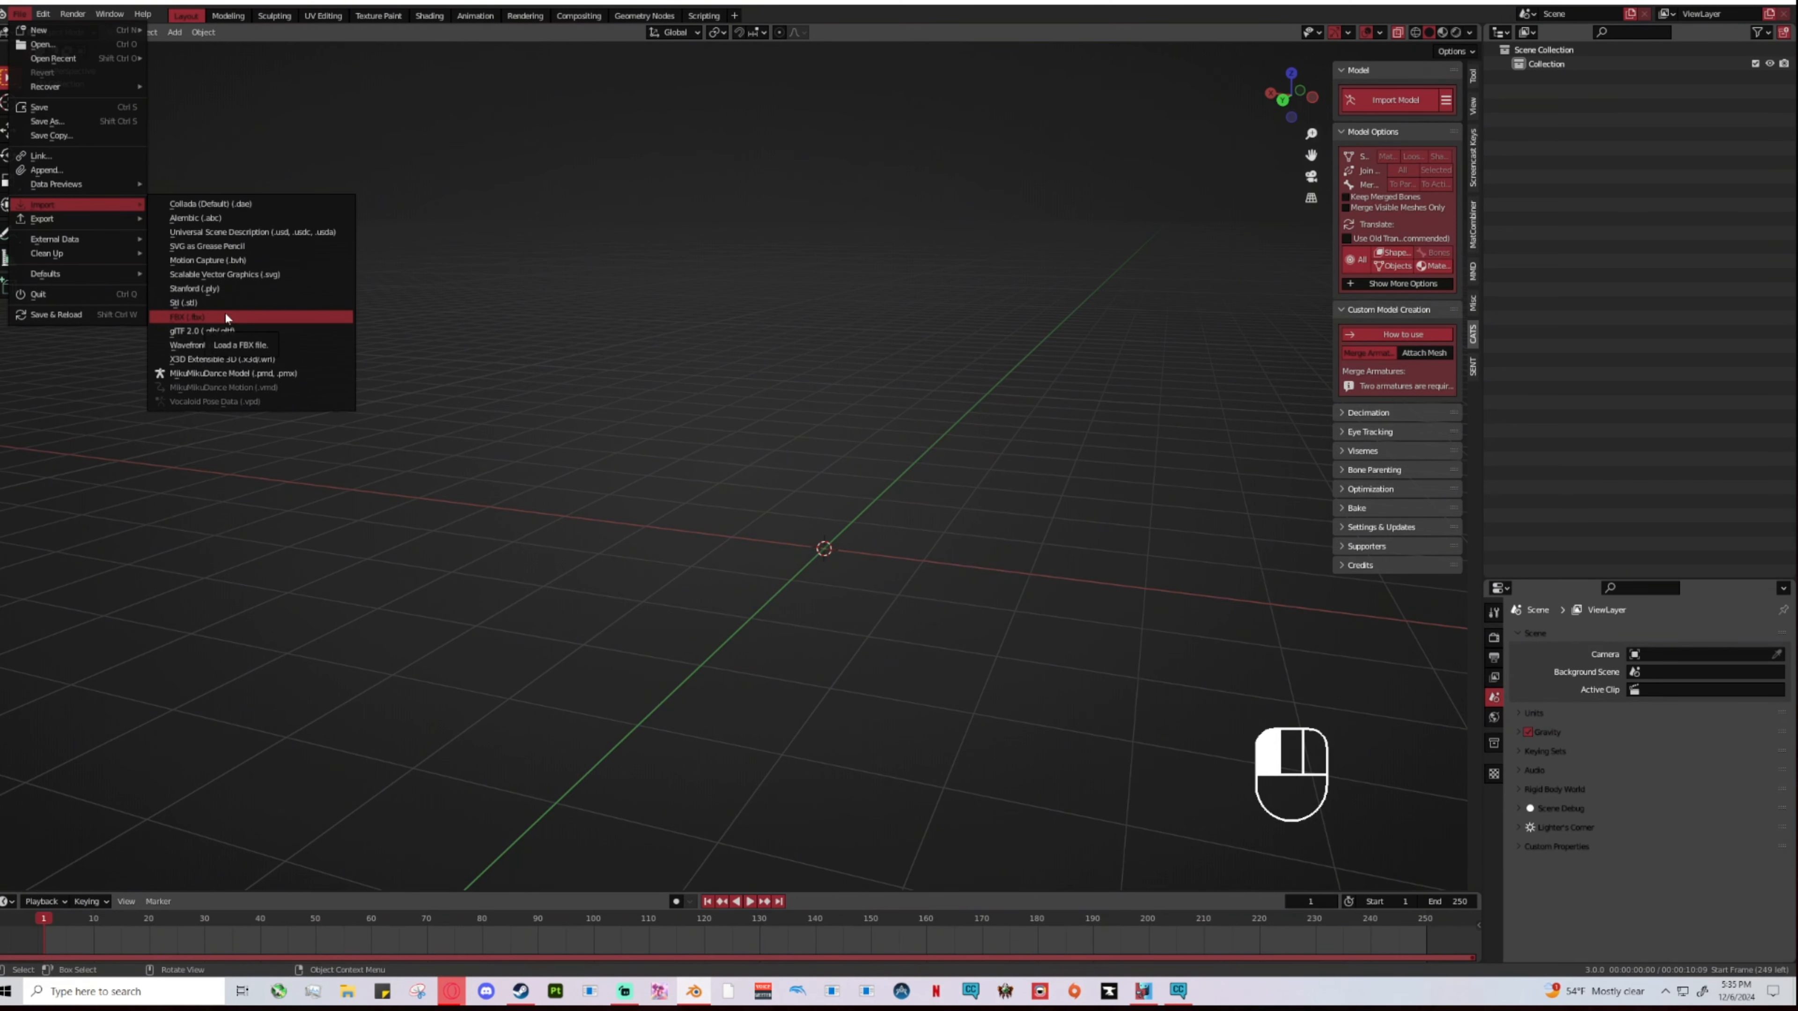
mouse_move(116, 221)
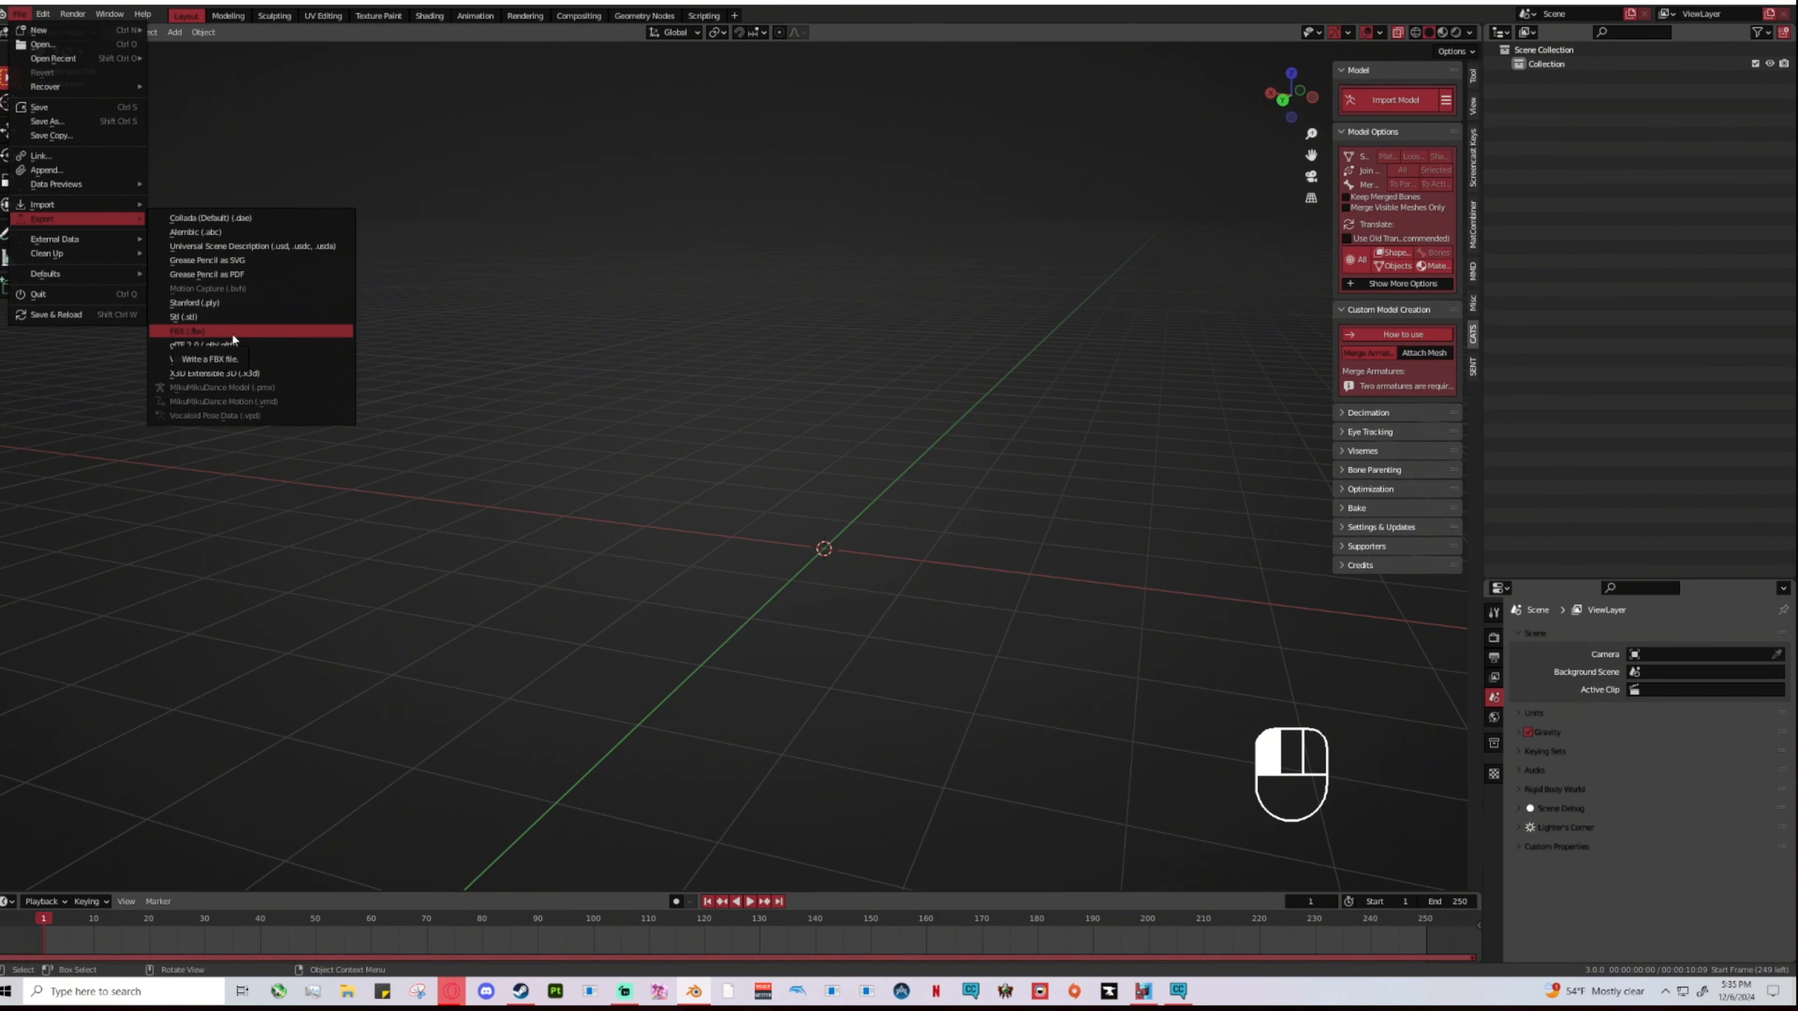
left_click(191, 330)
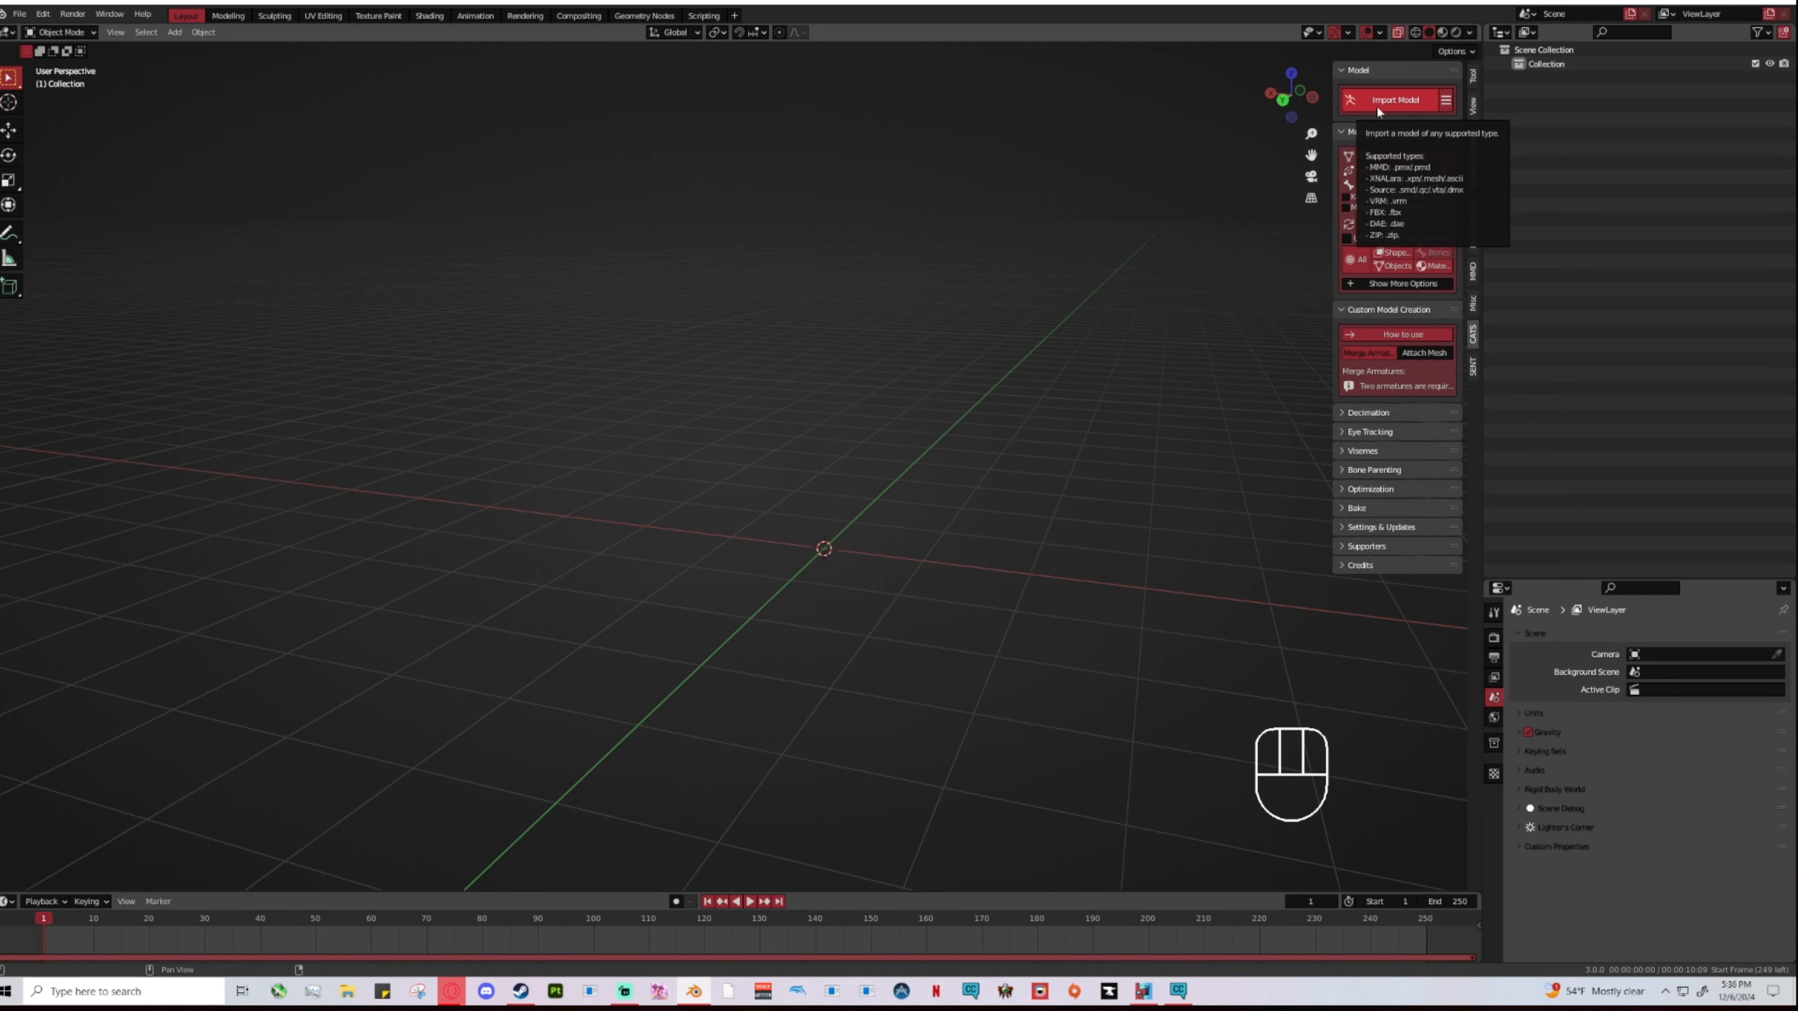
Step: Import the body model with the CATS importer and expand its Armature hierarchy in the Outliner
left_click(1410, 102)
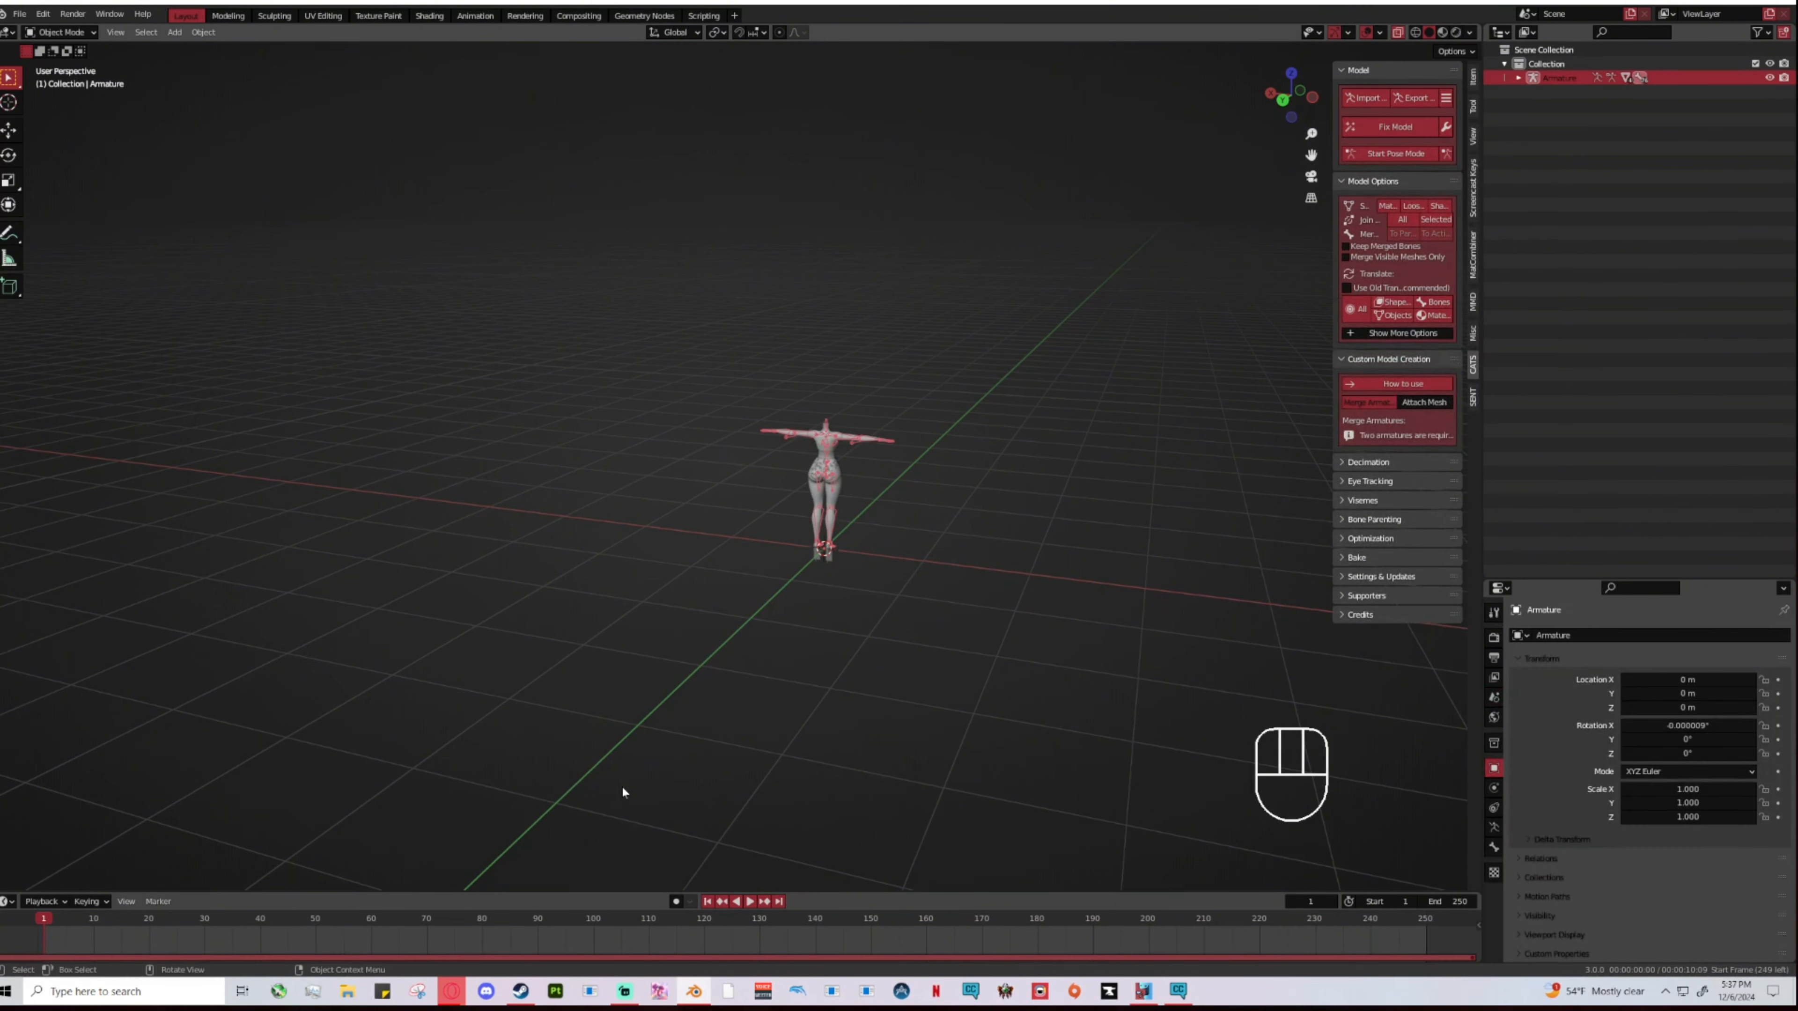
middle_click_drag(1139, 361, 783, 394)
scroll(784, 394, "up", 3)
scroll(783, 395, "up", 2)
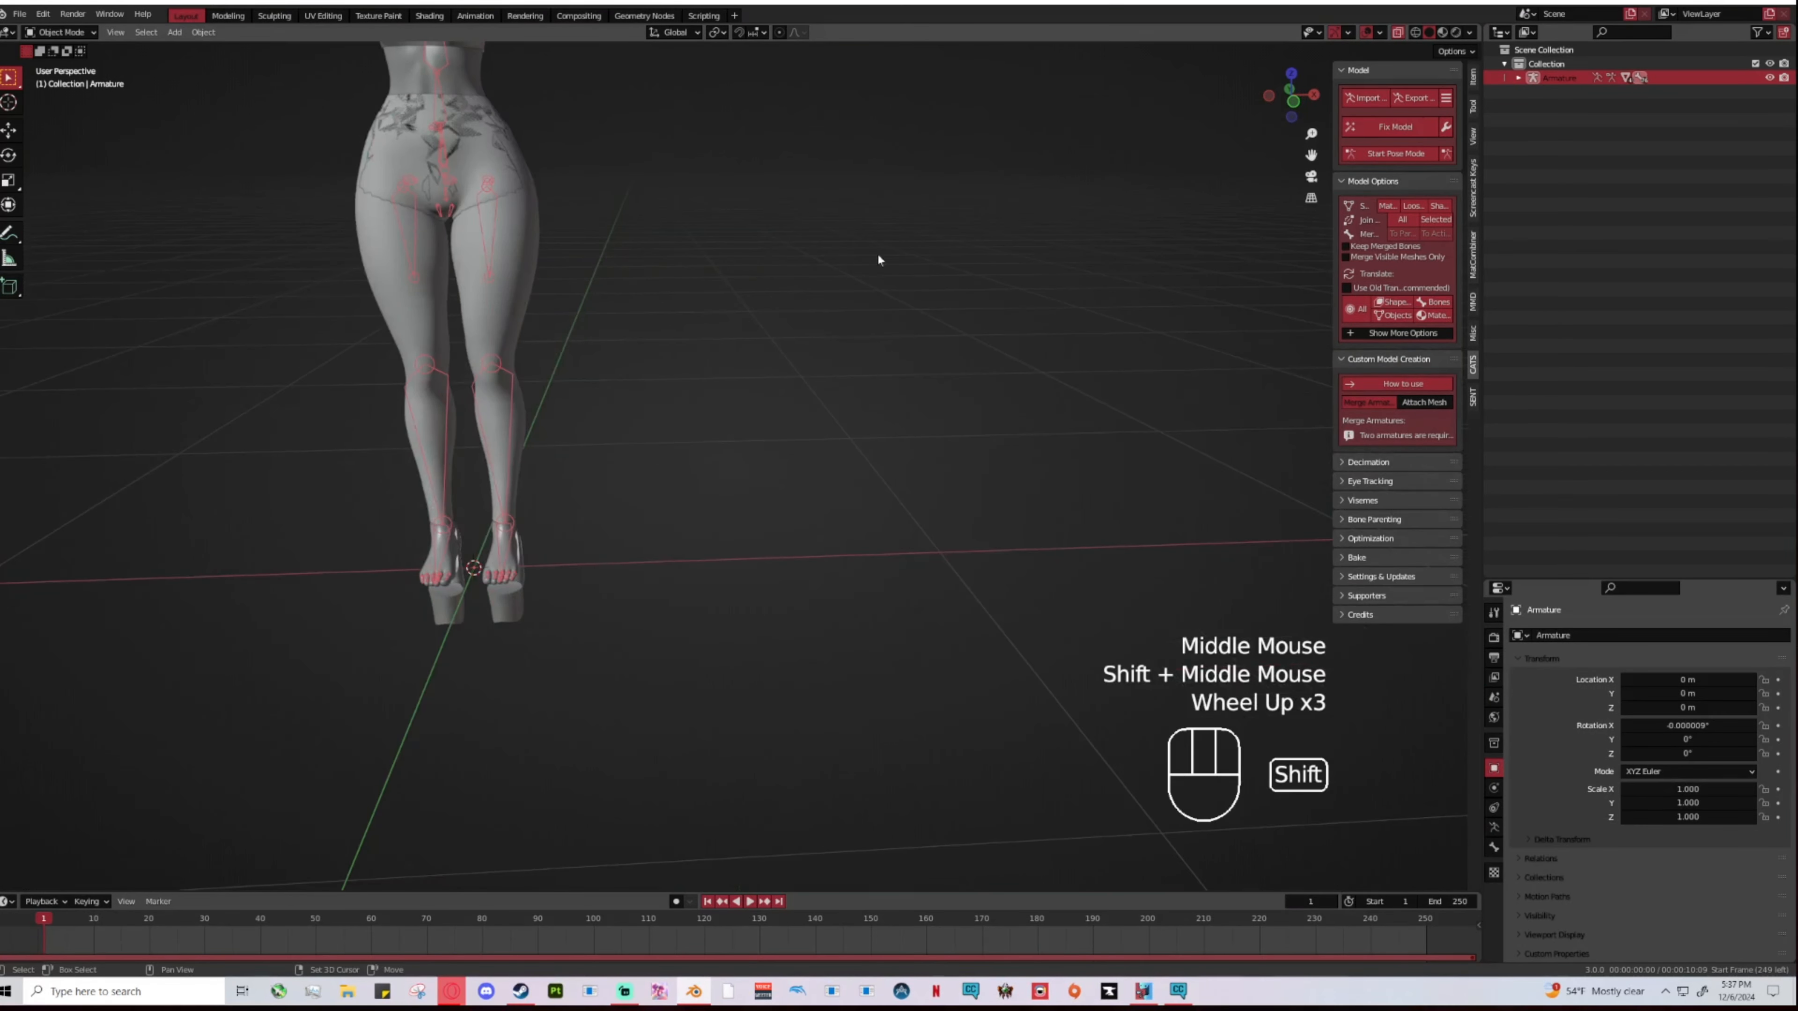
middle_click_drag(876, 251, 1083, 326, "shift")
left_click(1519, 79)
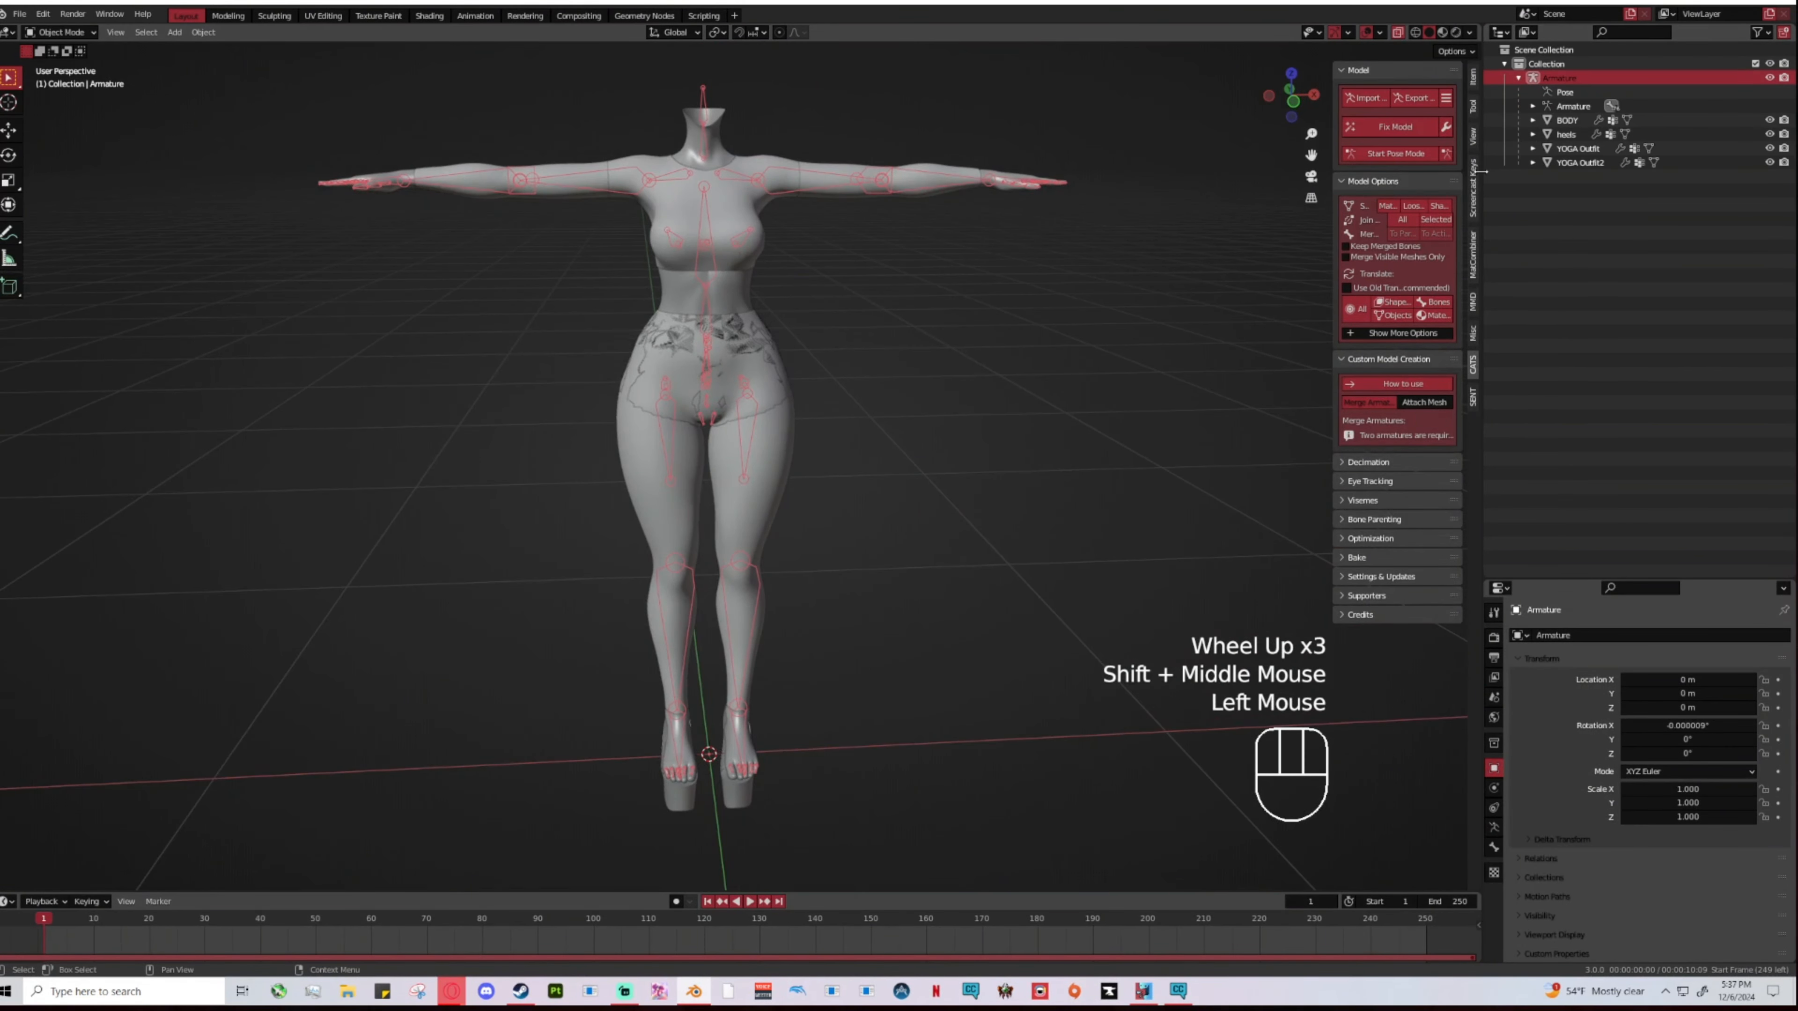
Step: Select the heels and YOGA Outfit2 meshes in turn to identify which part of the model each one covers
left_click(747, 787)
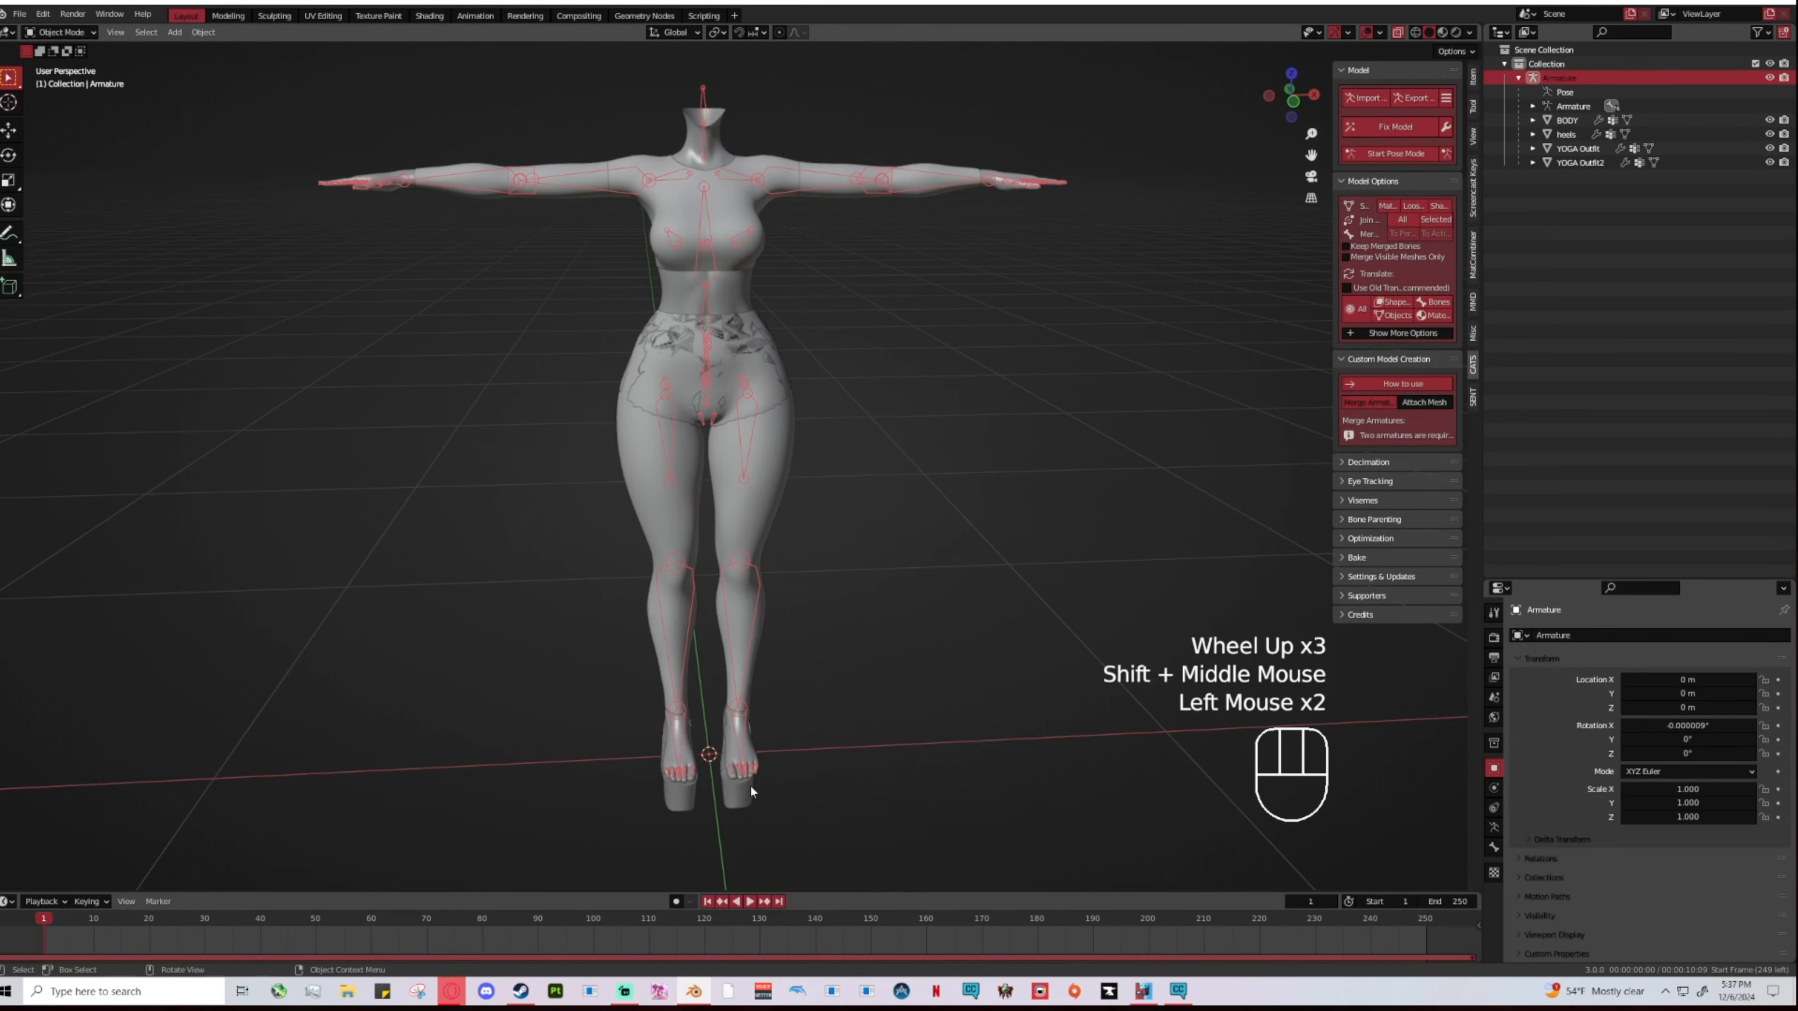
middle_click_drag(746, 787, 1104, 659)
left_click(1127, 643)
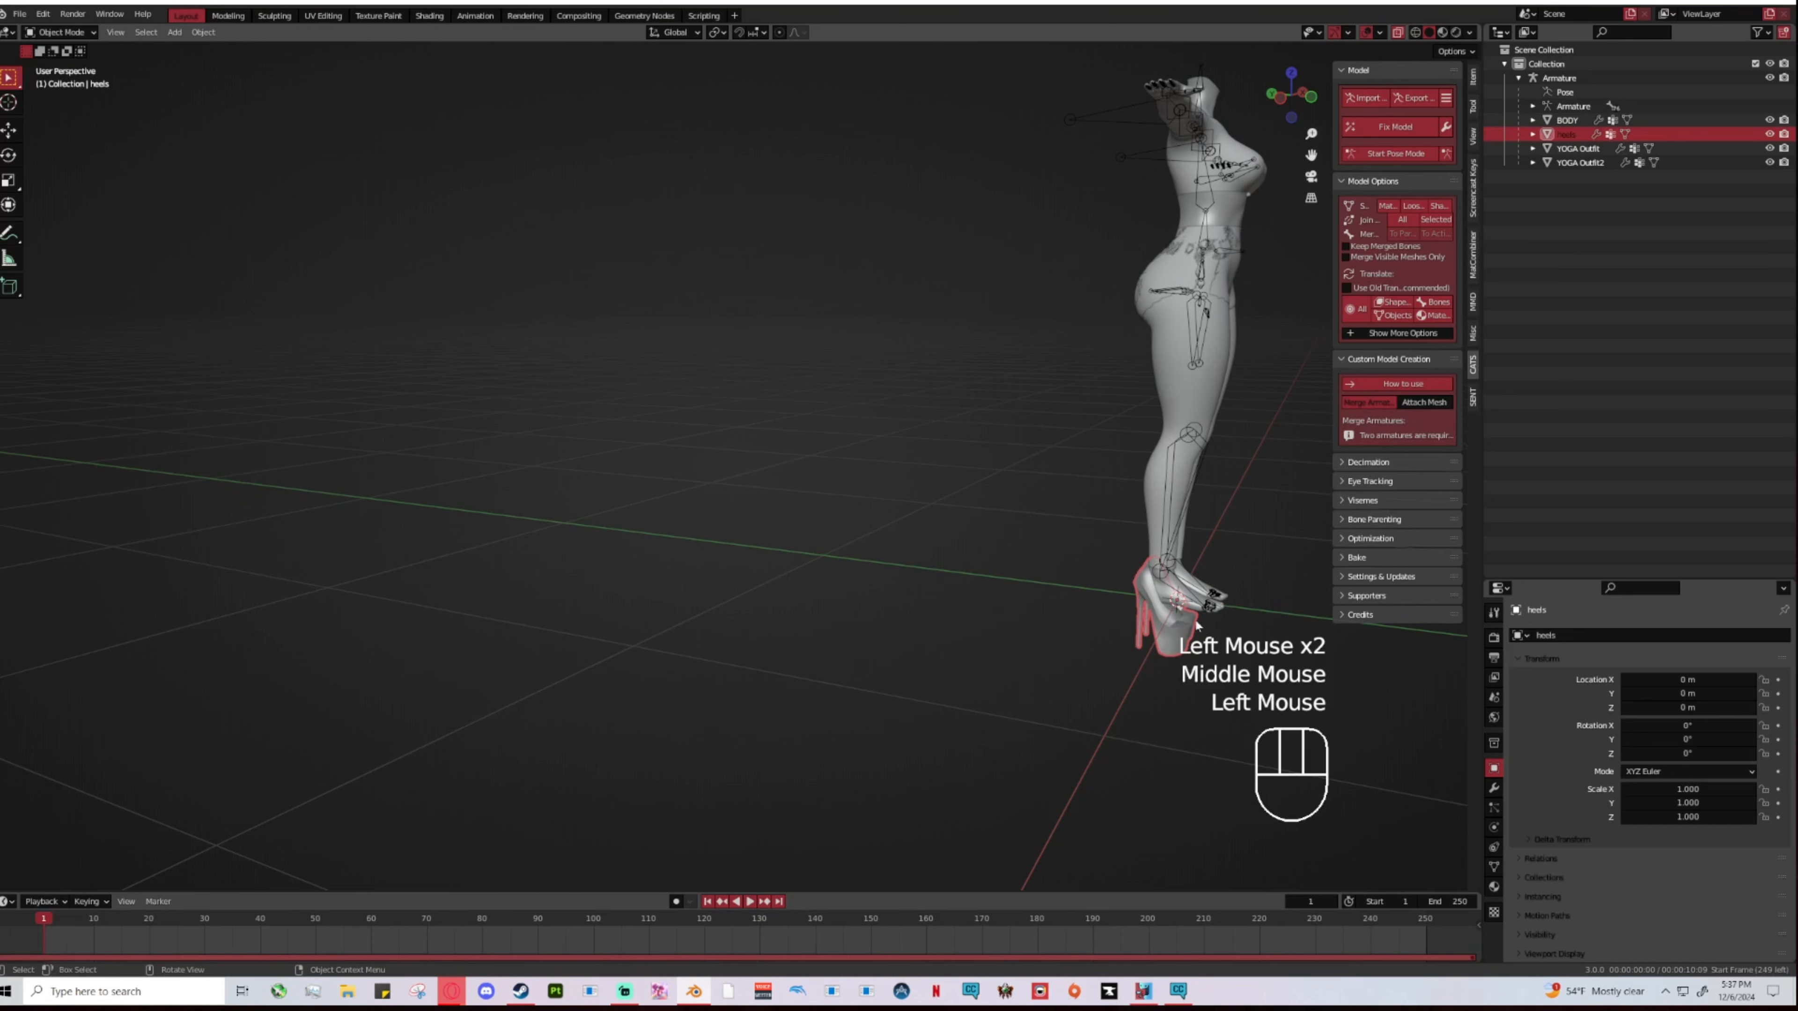
middle_click_drag(1224, 609, 942, 434)
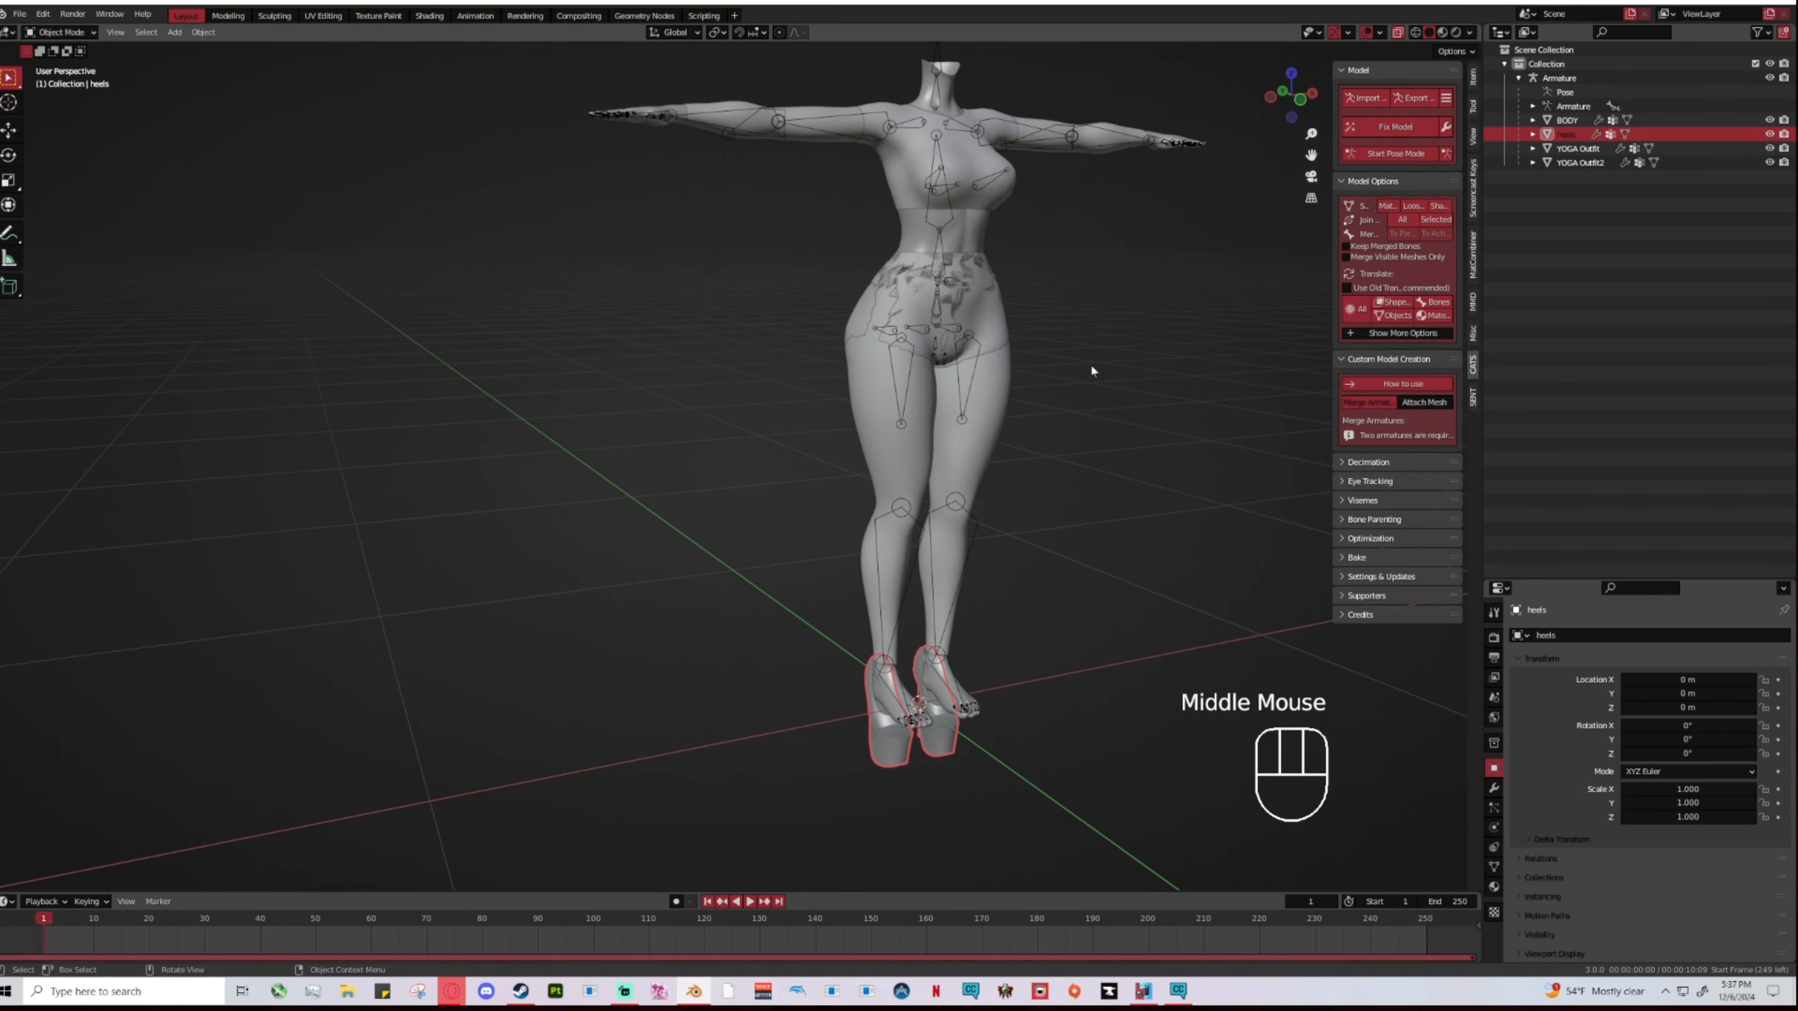
left_click(1005, 388)
left_click(1581, 162)
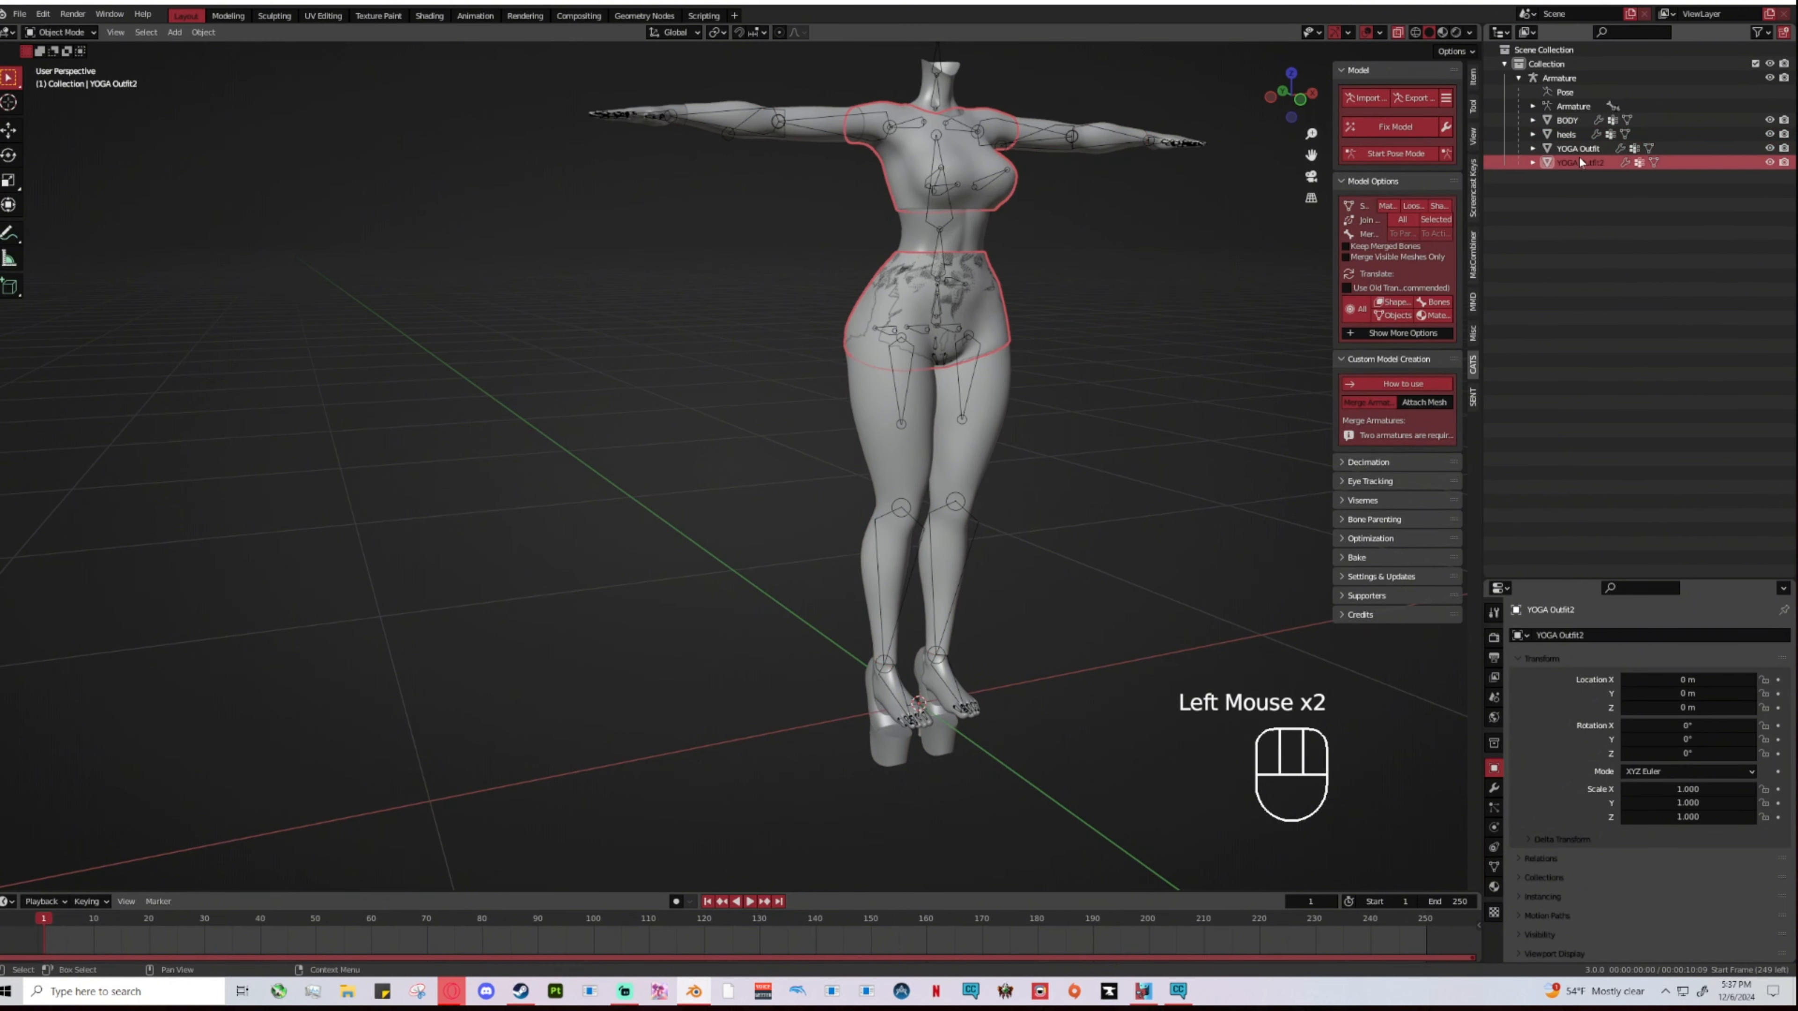
left_click(1579, 162)
left_click(1574, 161)
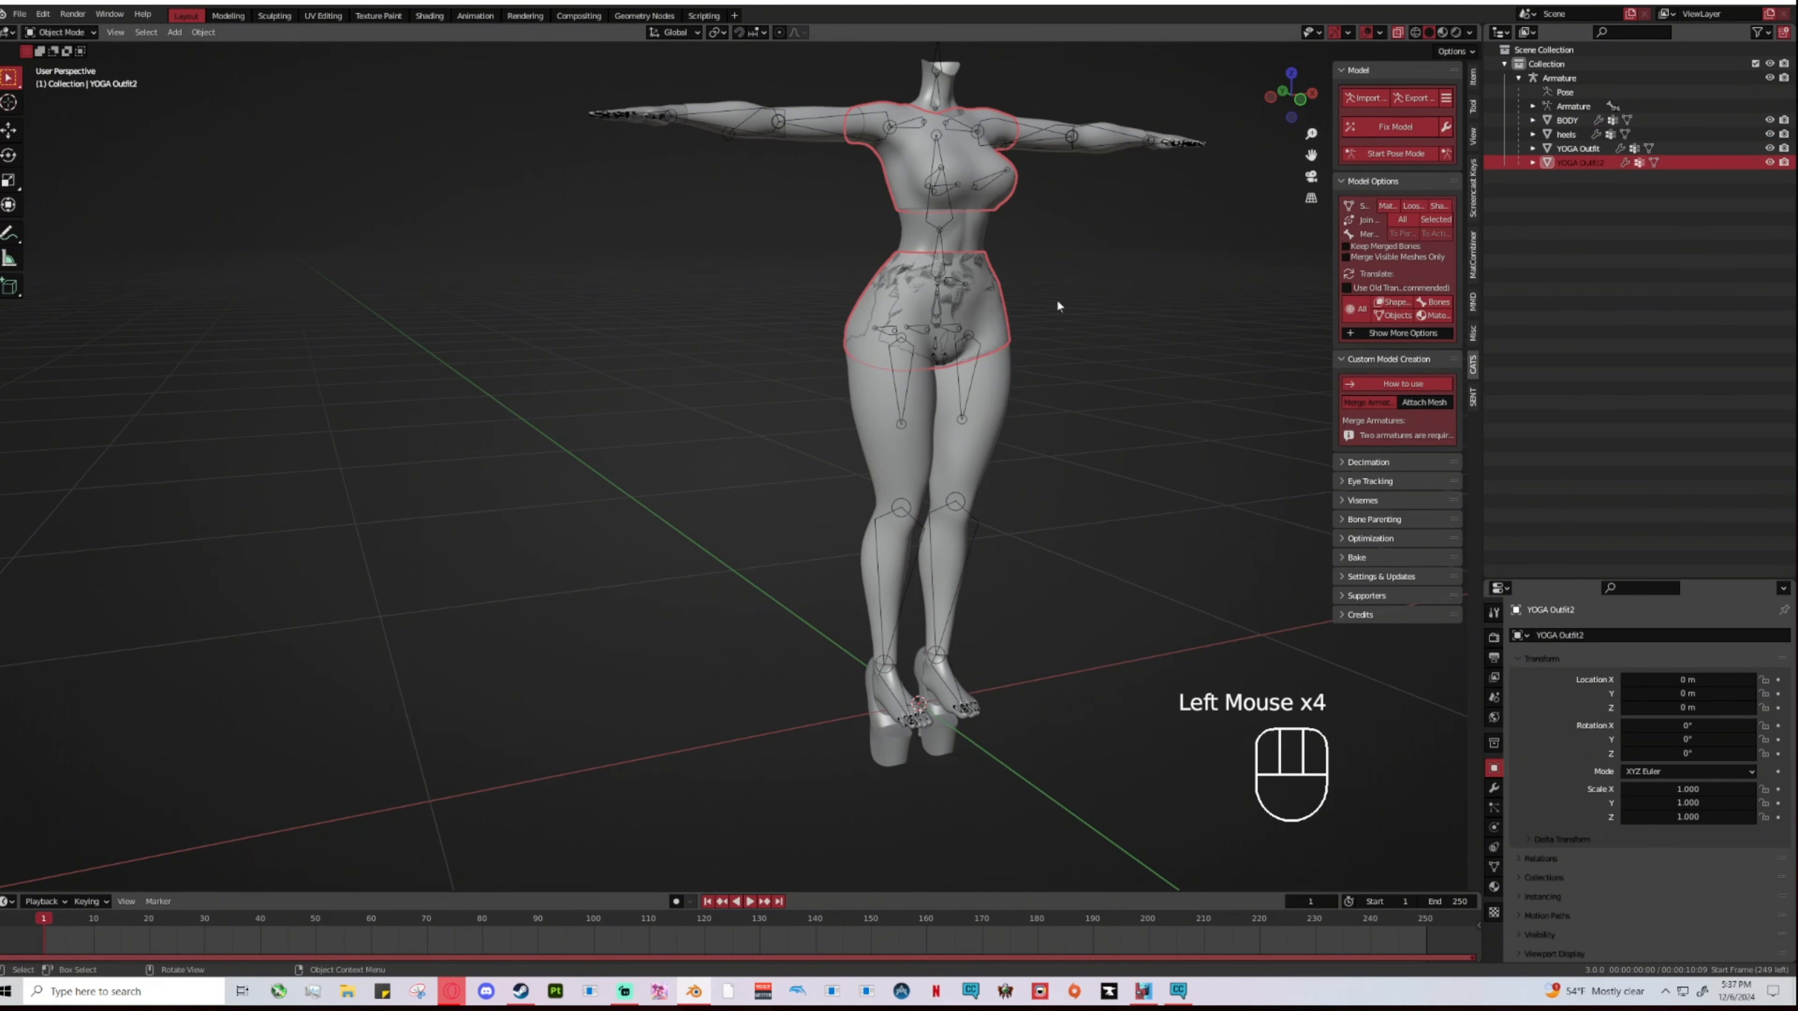
Step: Delete the YOGA Outfit mesh and the heels mesh from the model
left_click(1575, 148)
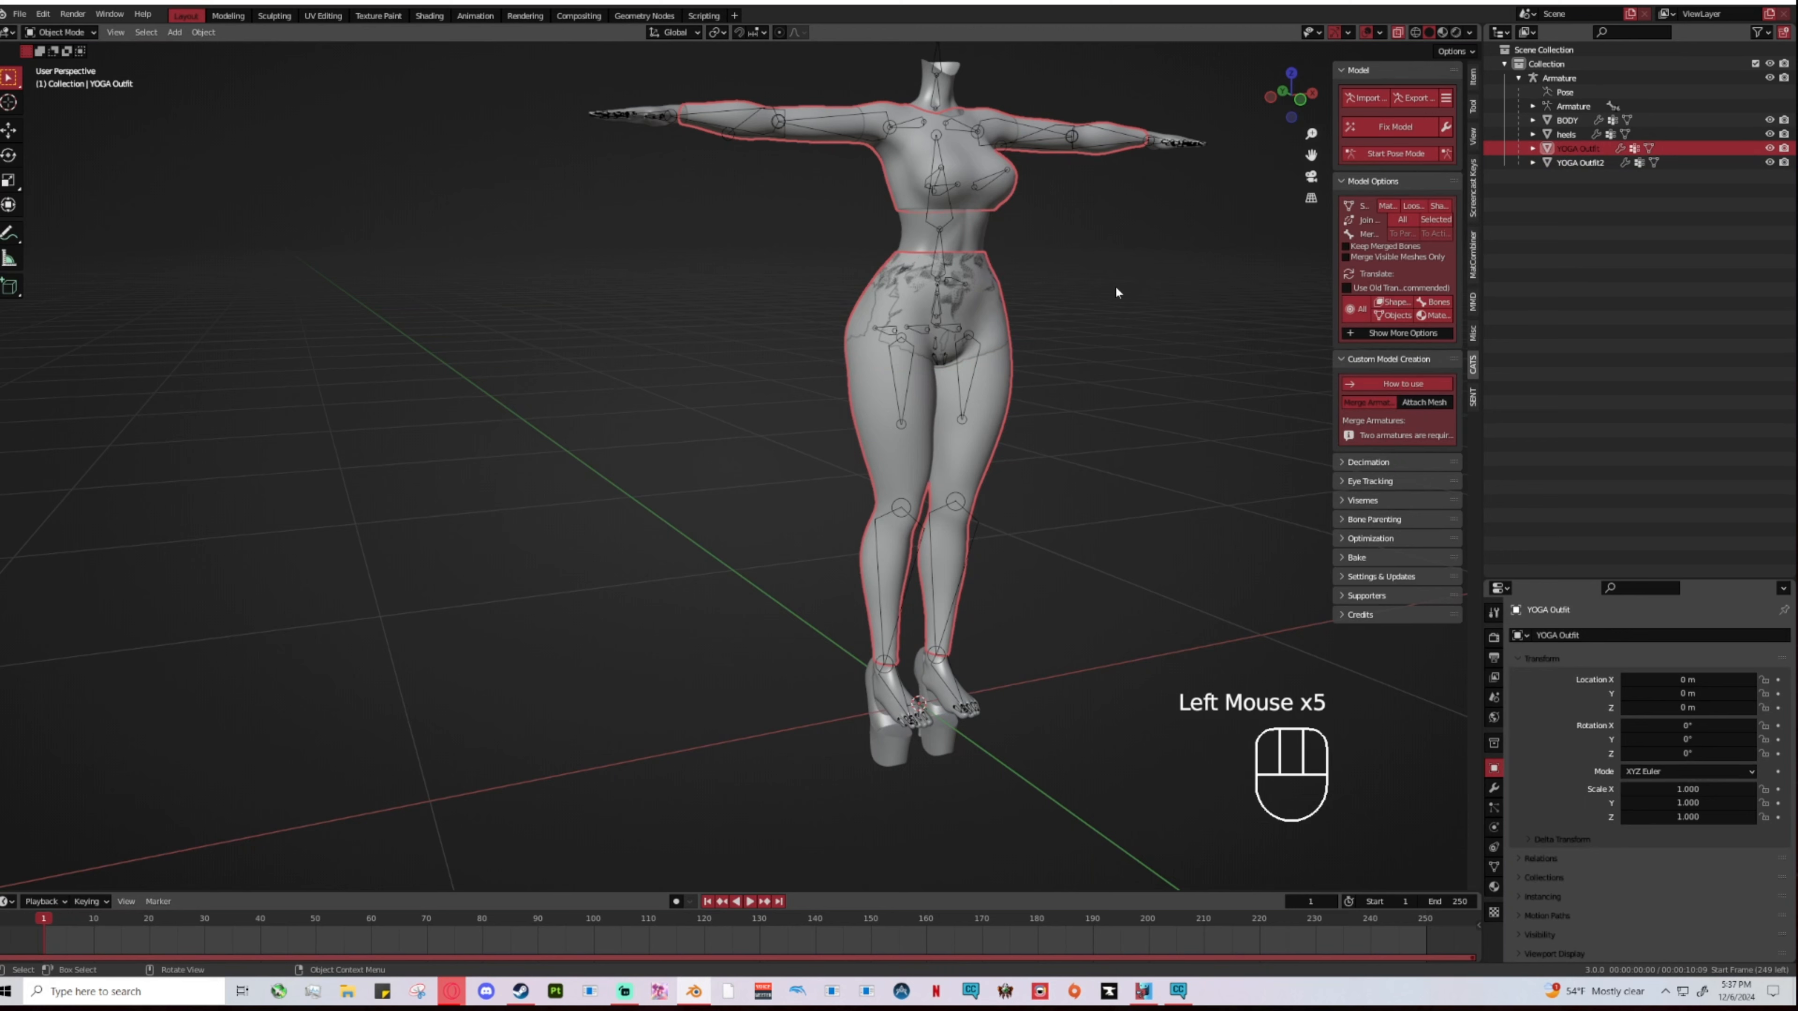
key("Delete")
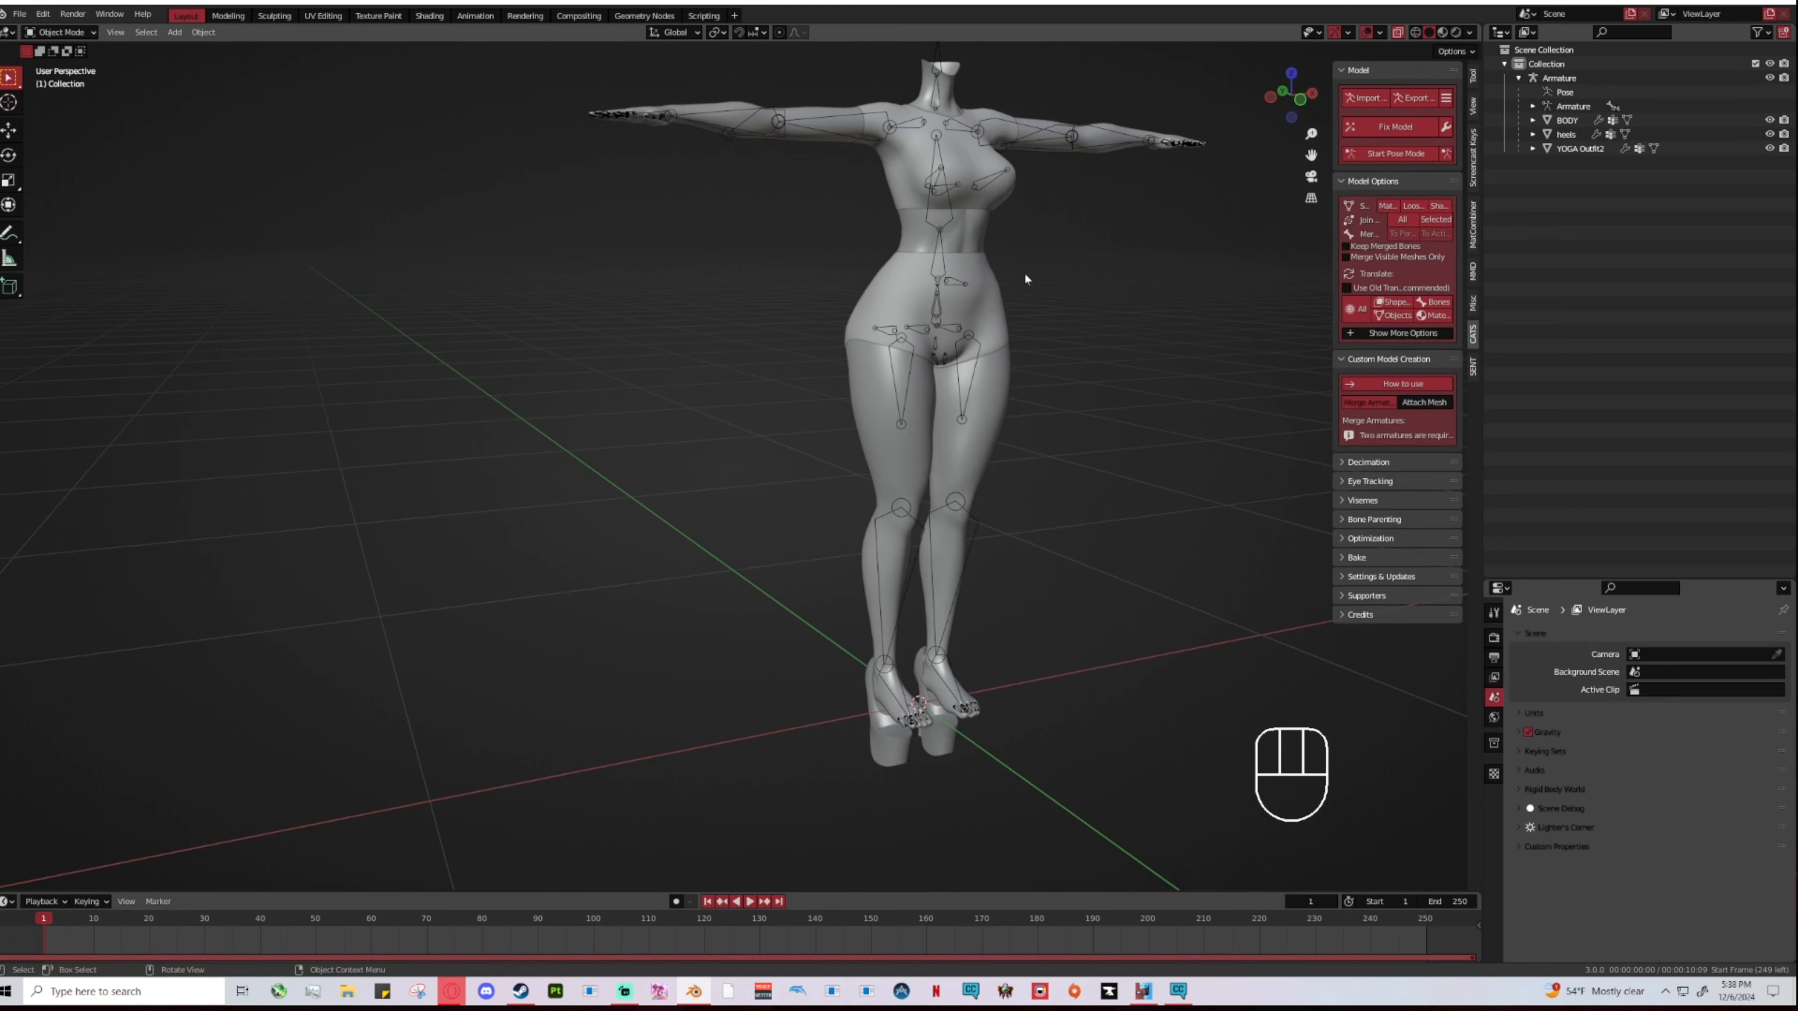
middle_click_drag(1115, 402, 966, 425, "shift")
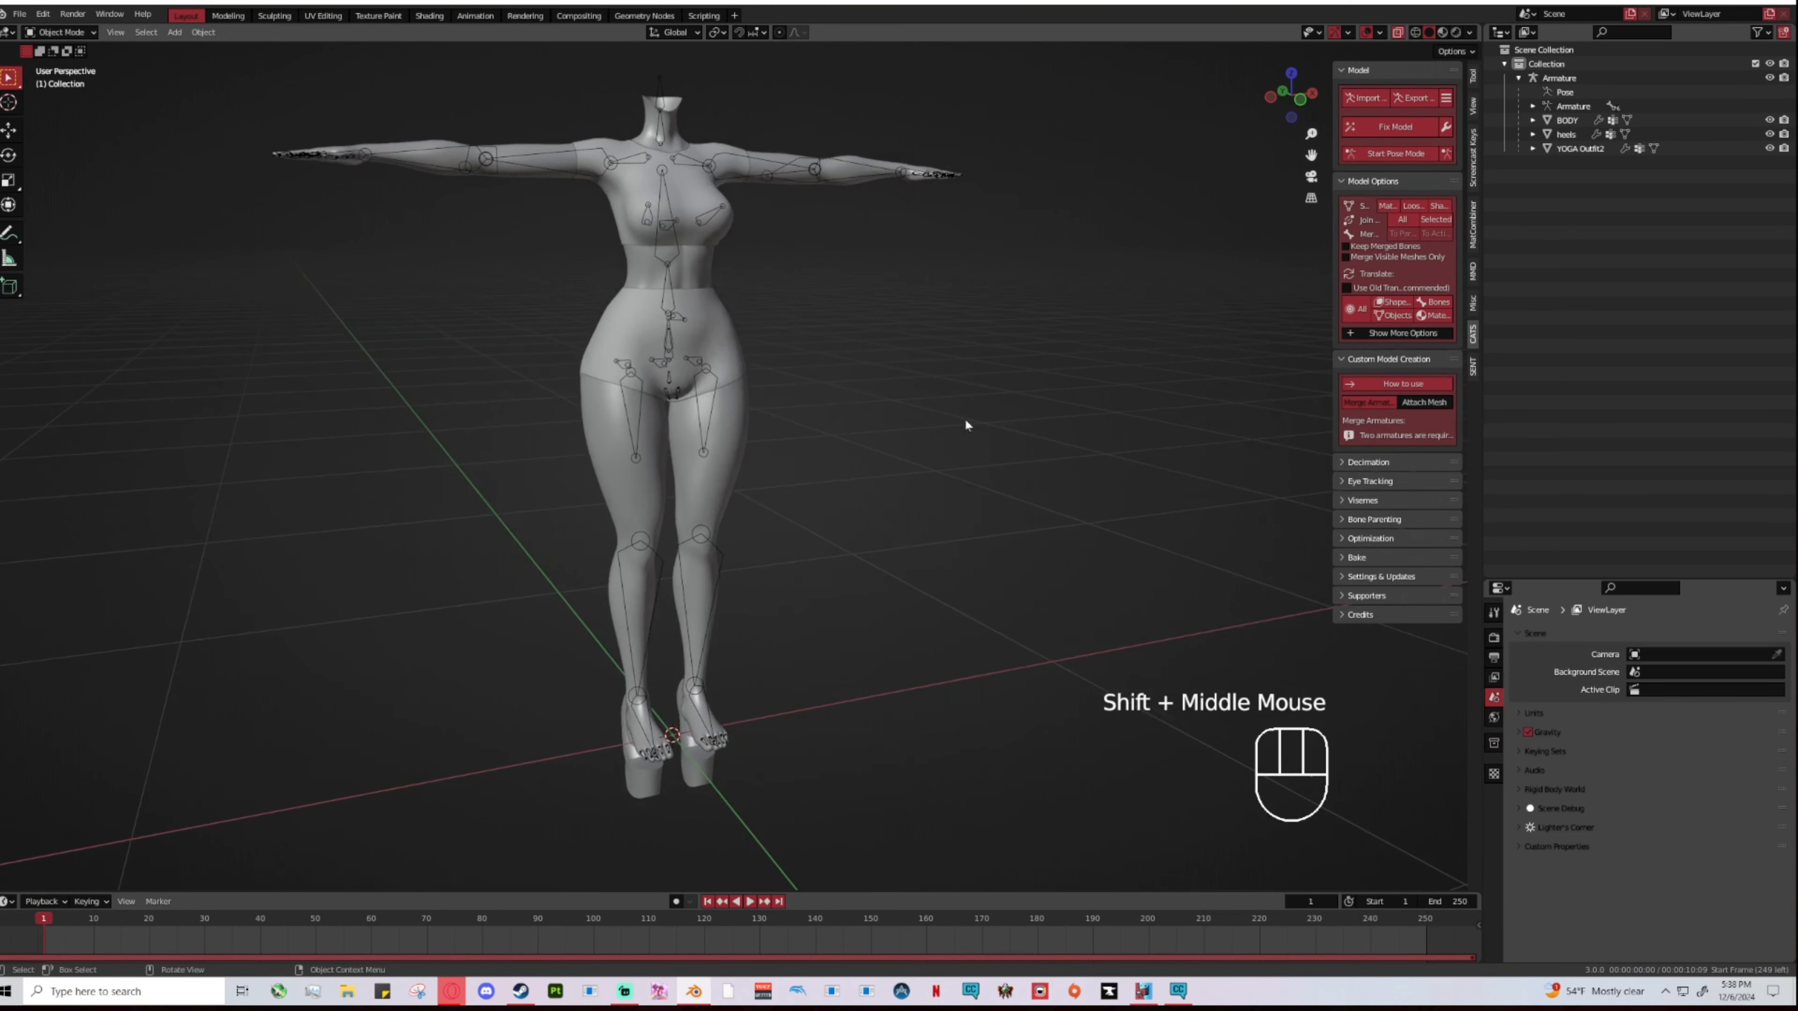
left_click(644, 793)
key("Delete")
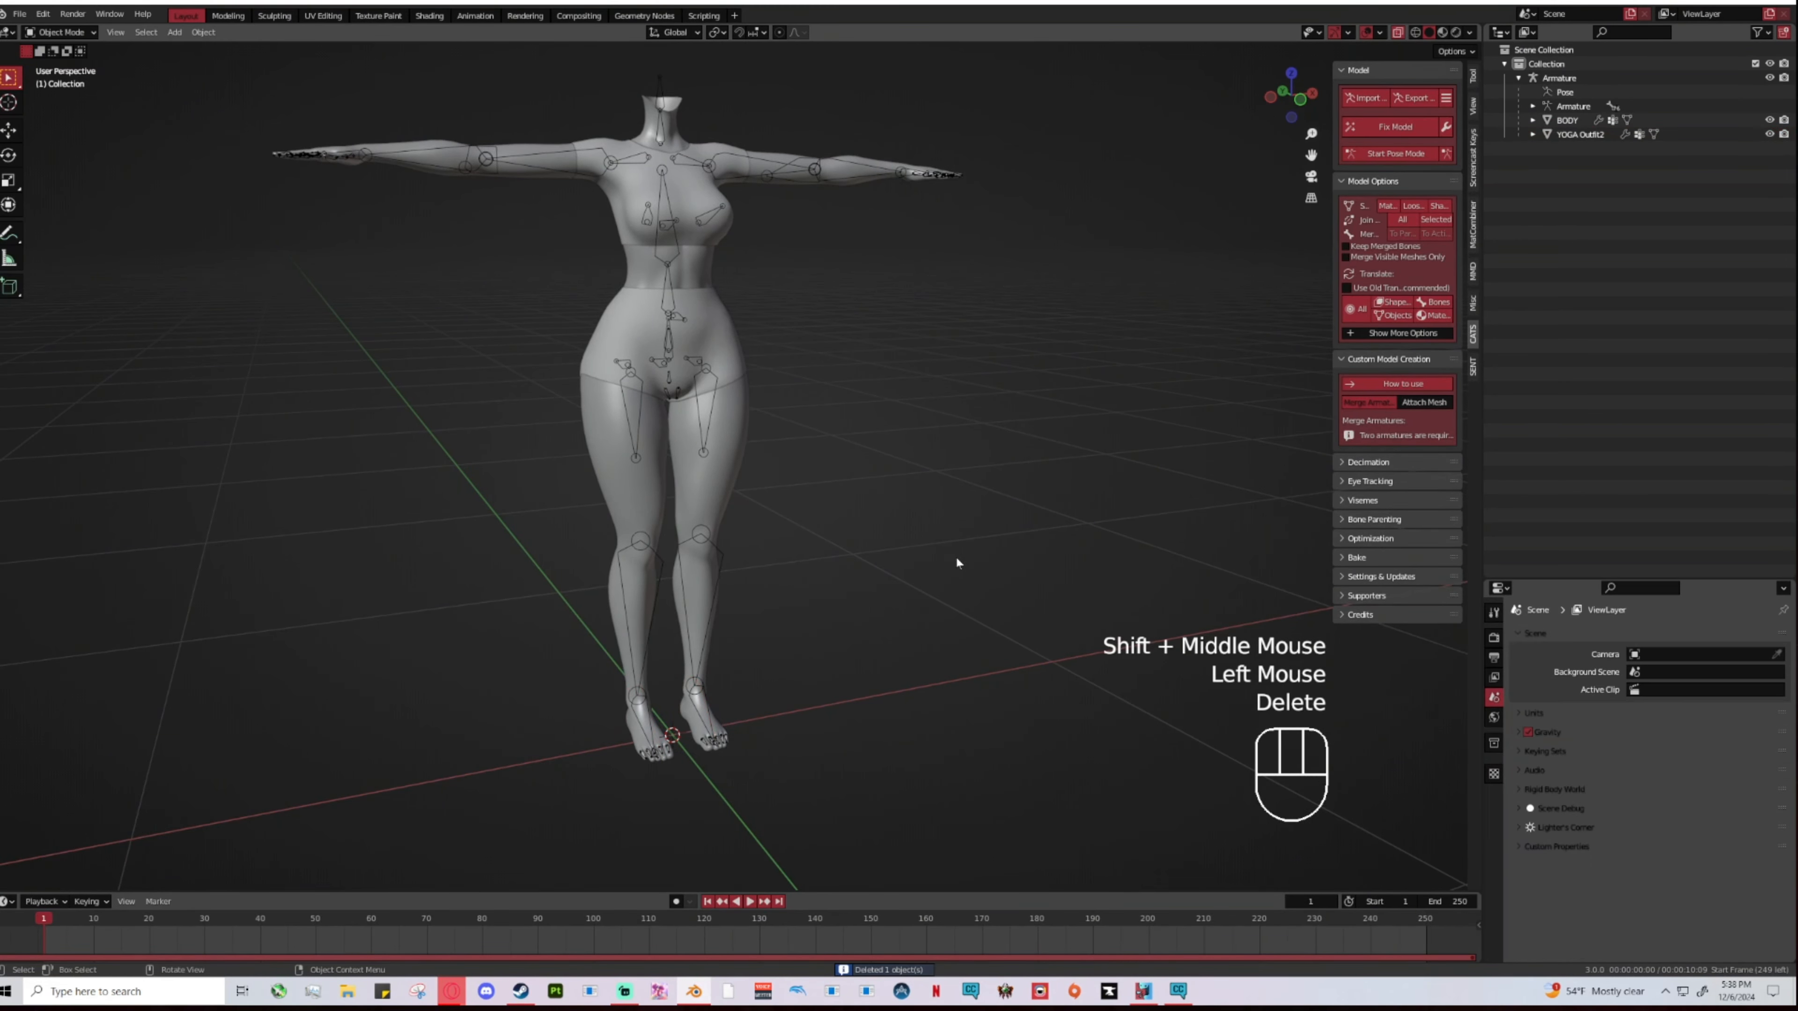
Step: Select the BODY mesh and the Armature alternately at the arms to compare the two objects
left_click(721, 503)
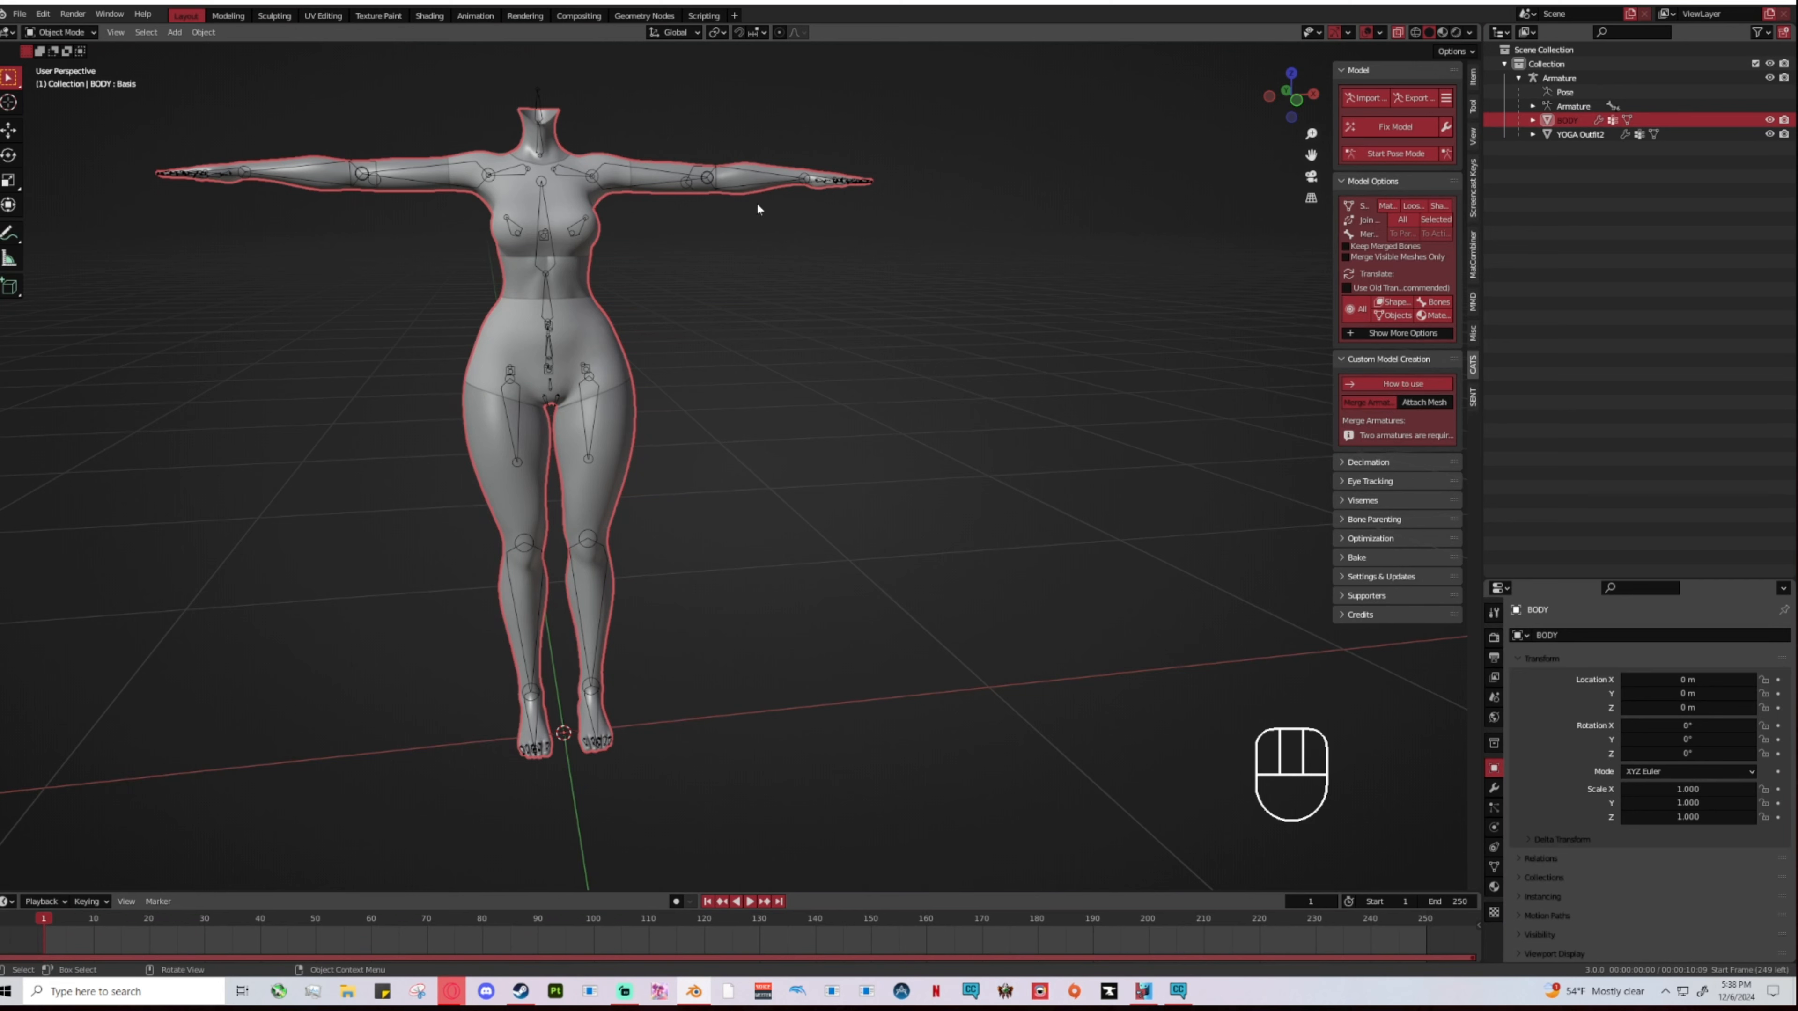
left_click(760, 188)
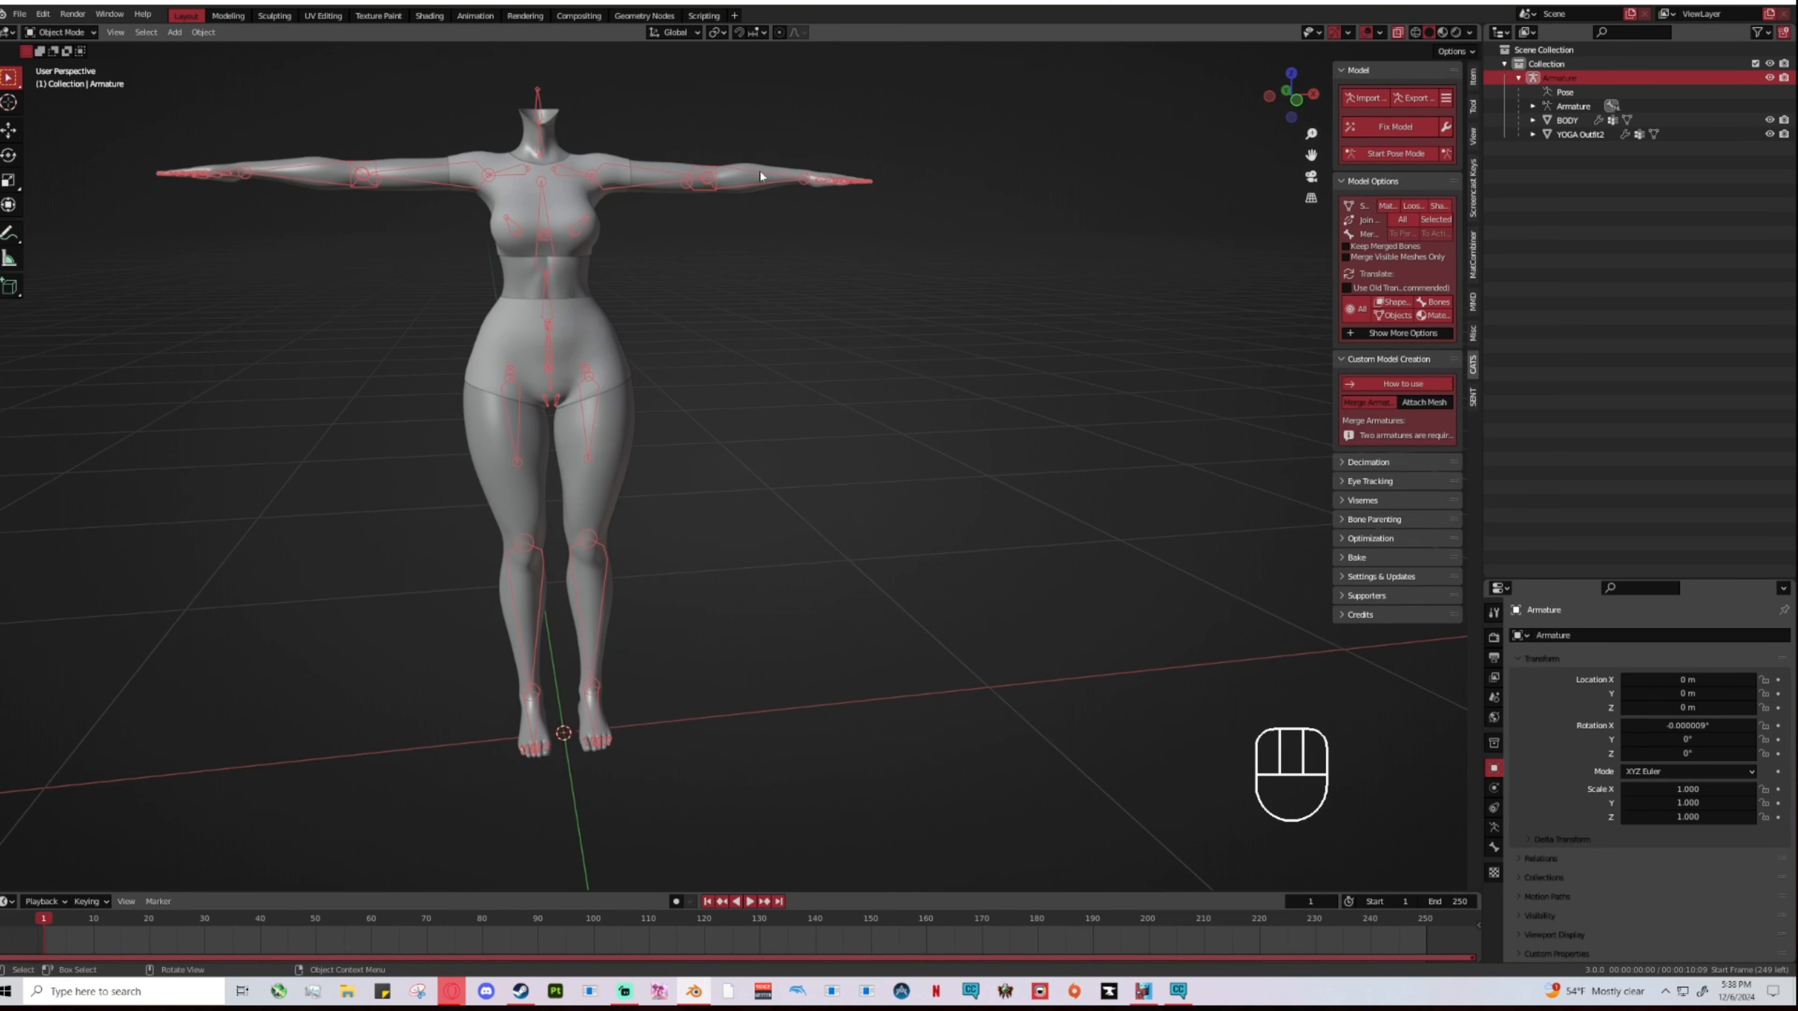
left_click(775, 167)
scroll(679, 227, "up", 3)
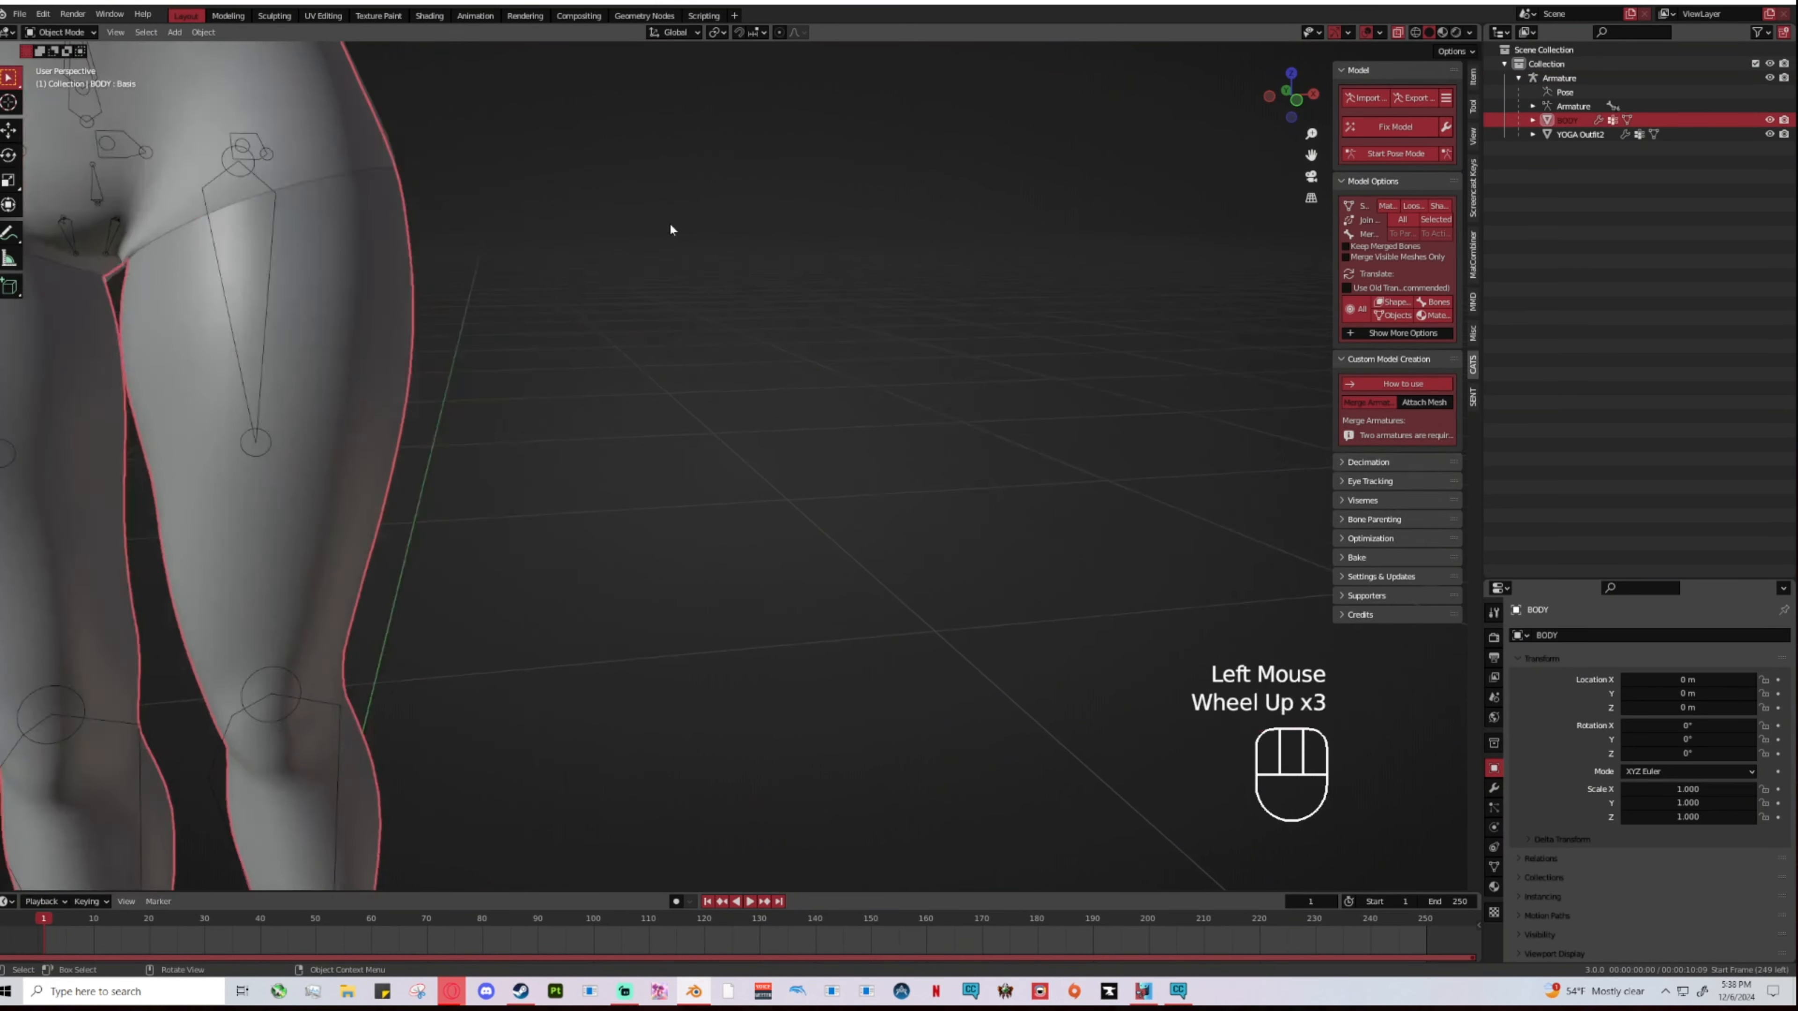
middle_click_drag(671, 223, 613, 230)
scroll(613, 231, "down", 2)
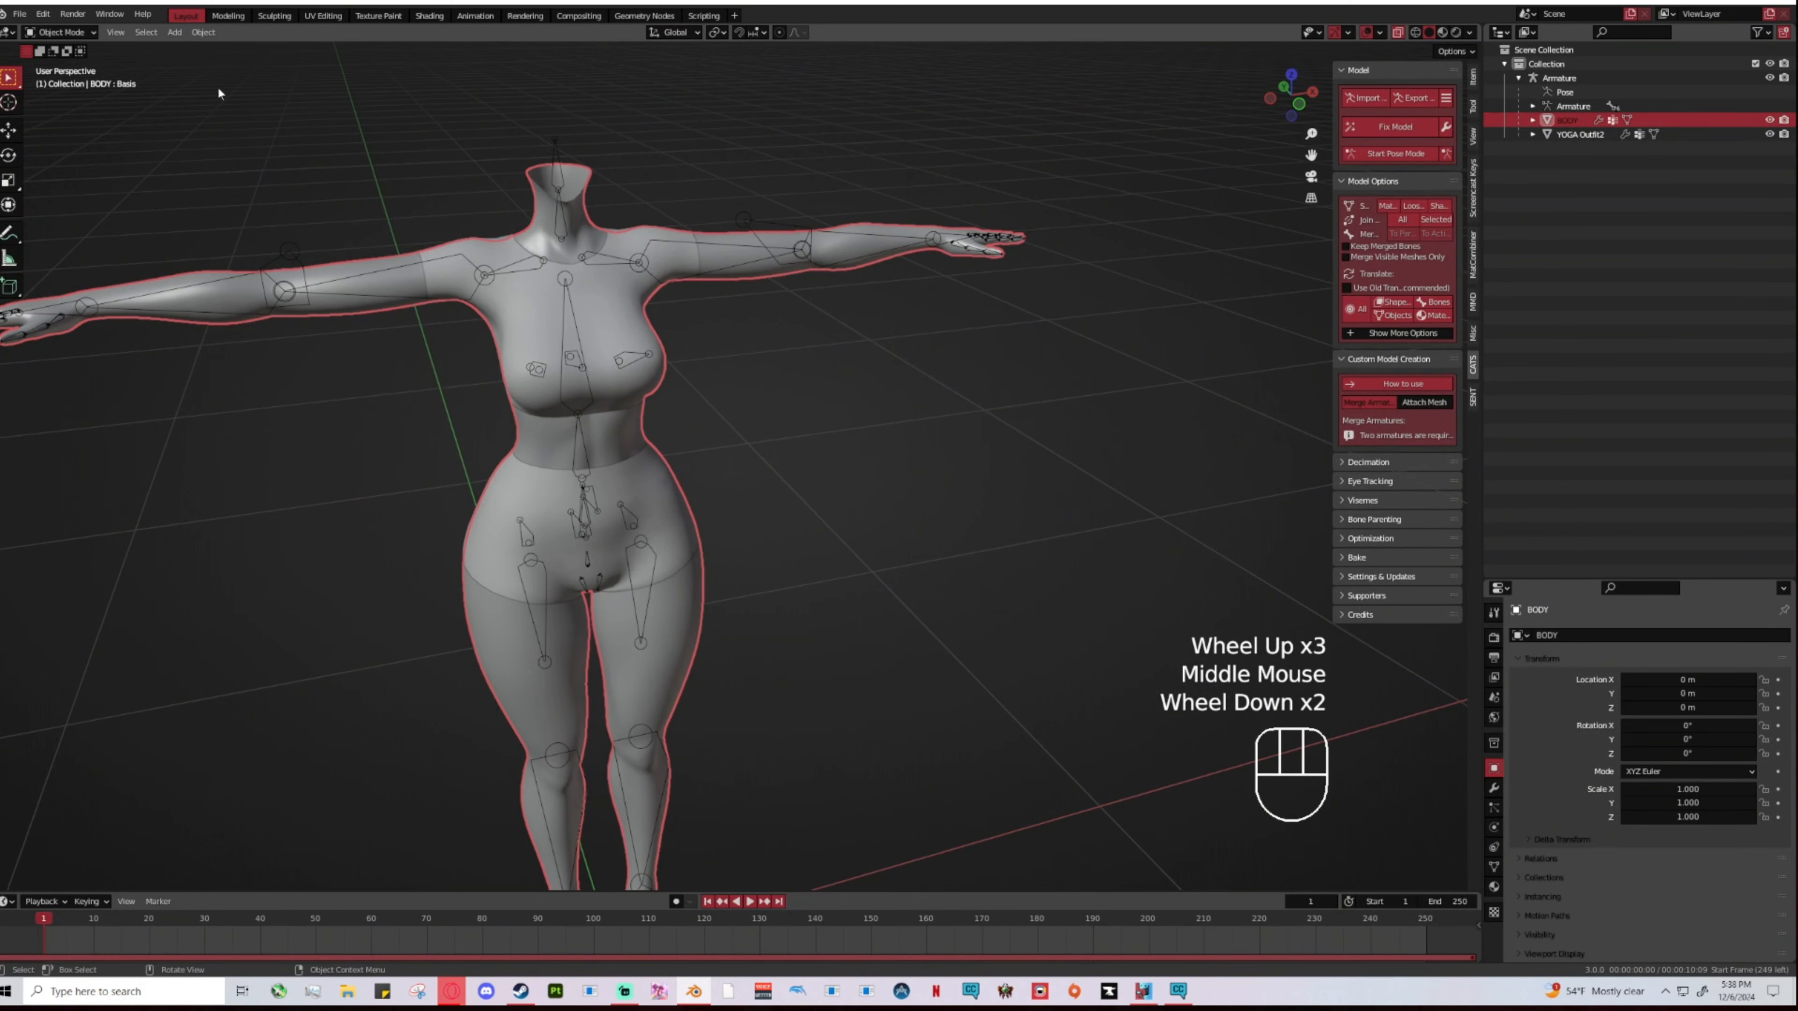
left_click(369, 275)
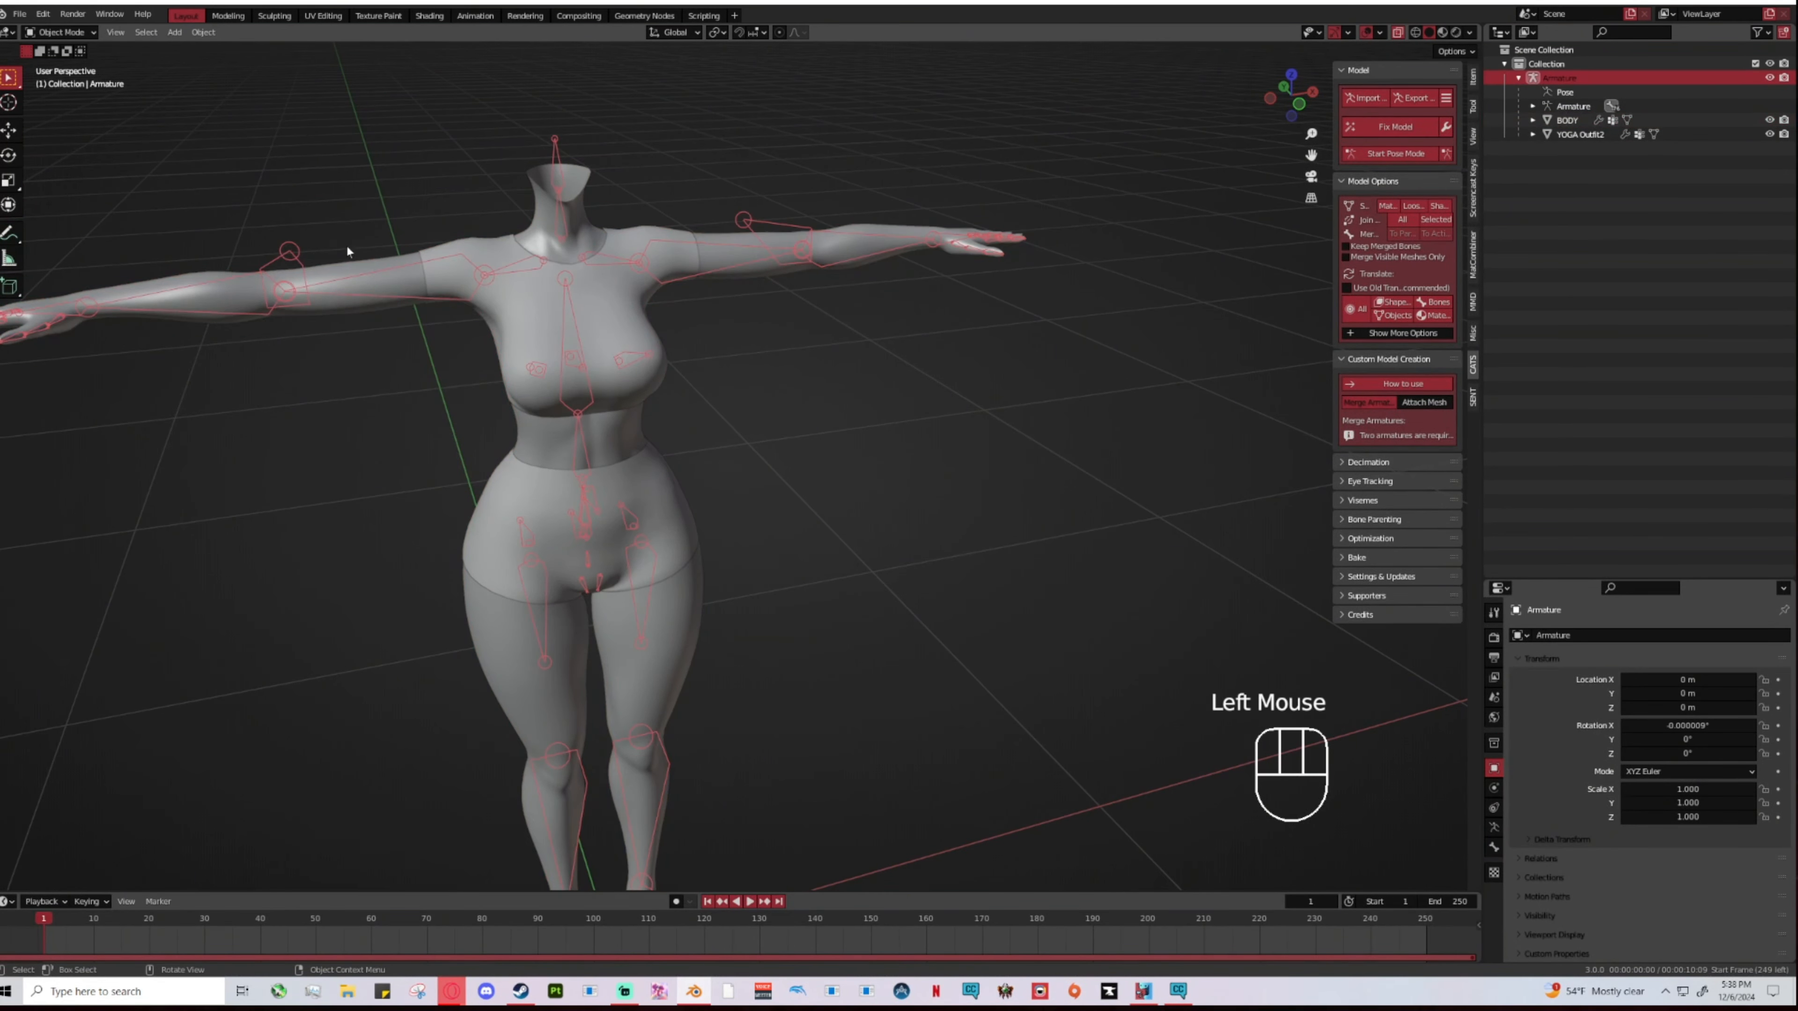
left_click(191, 291)
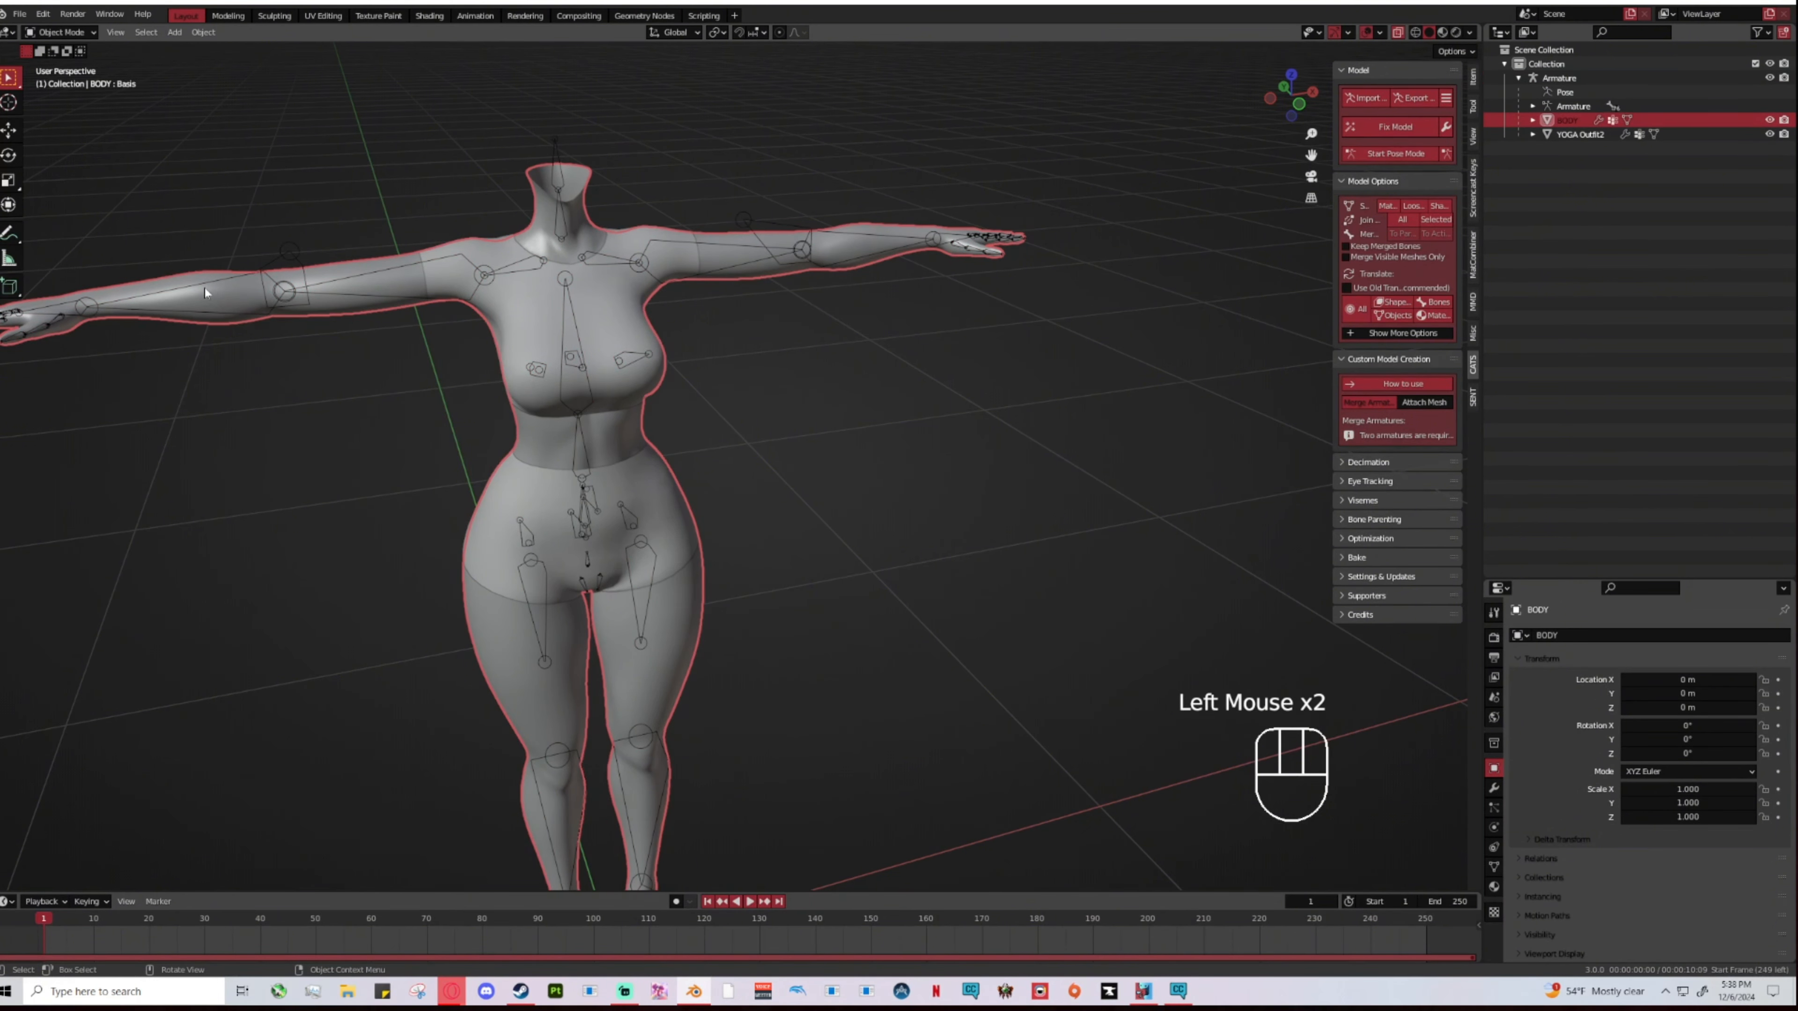
left_click(208, 287)
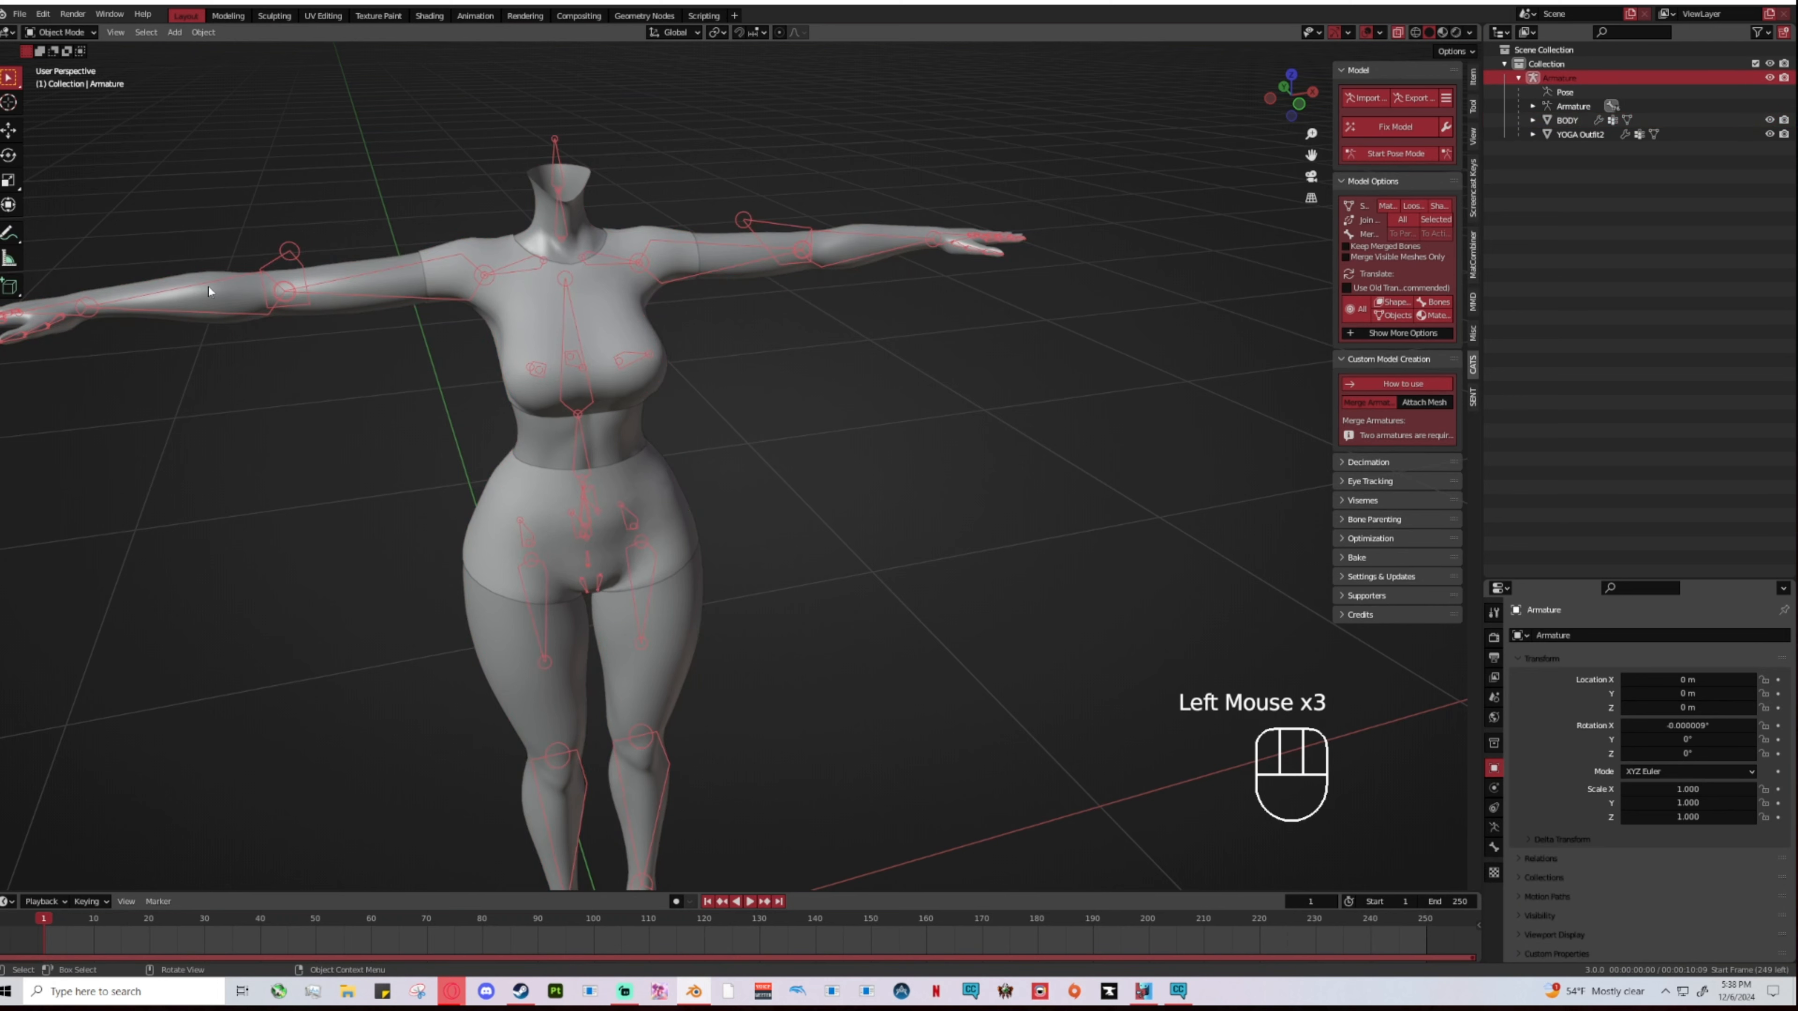
left_click(208, 298)
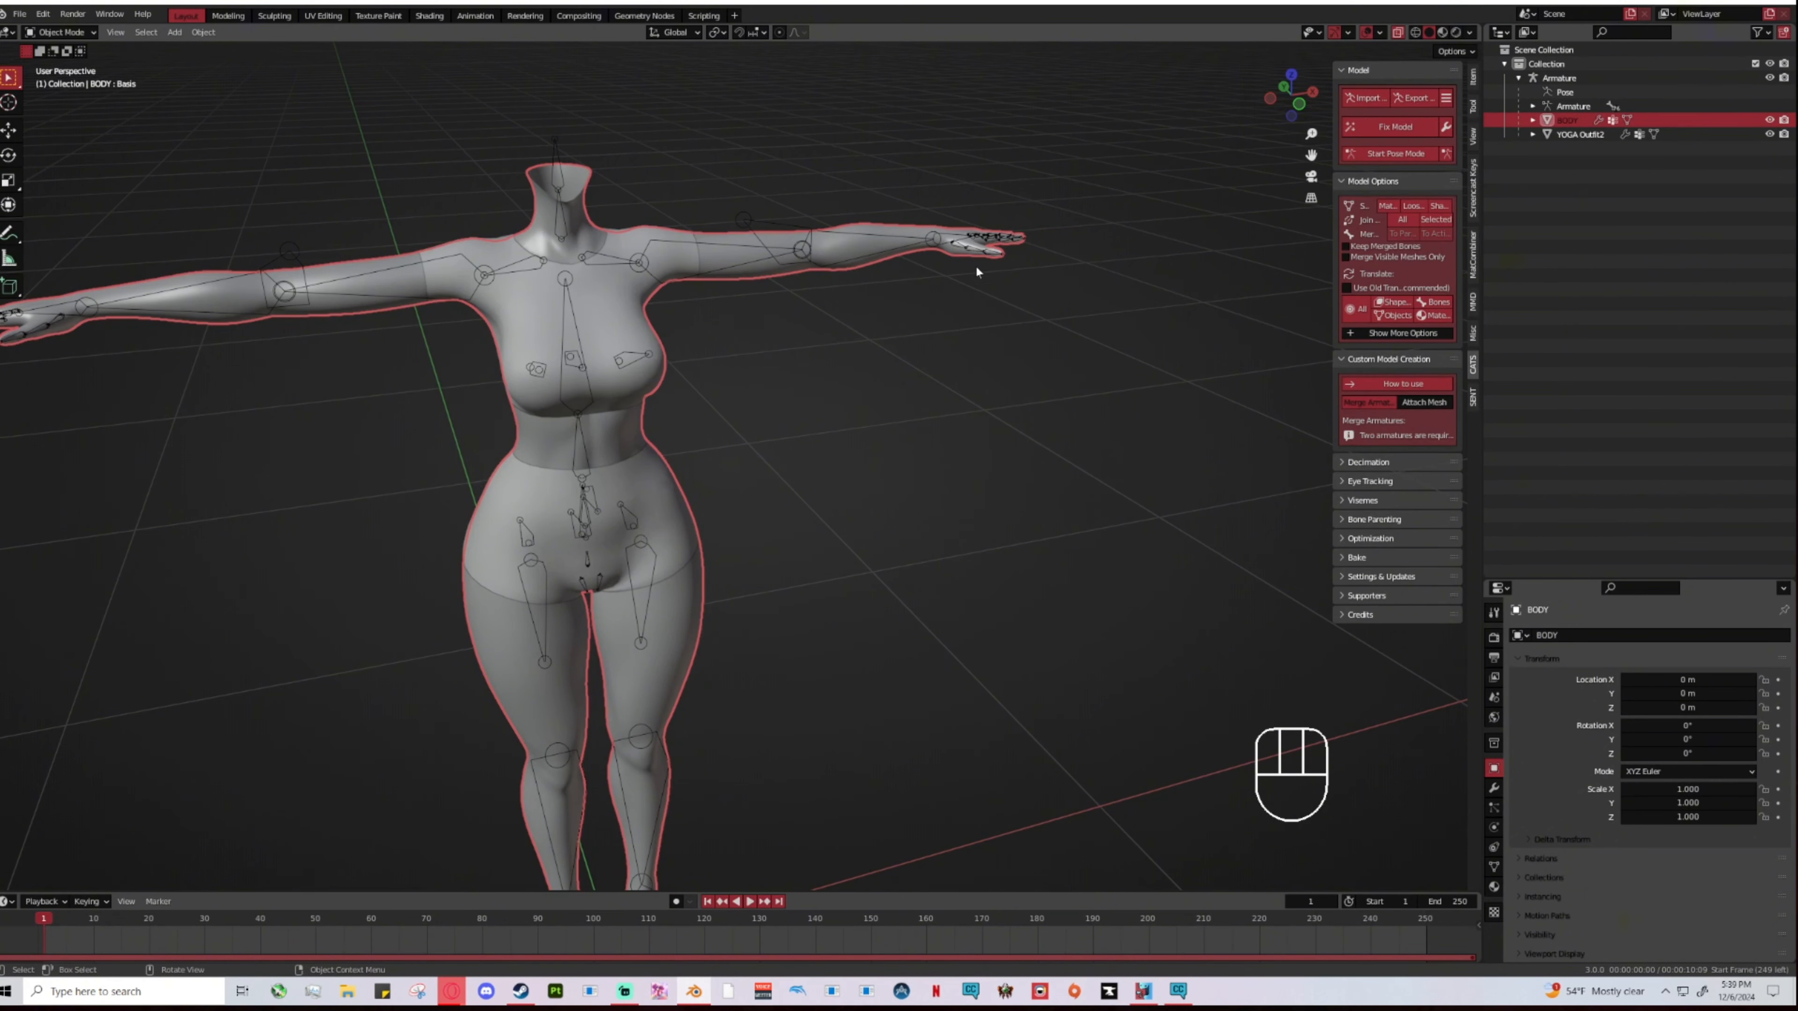
left_click(897, 243)
left_click(896, 243)
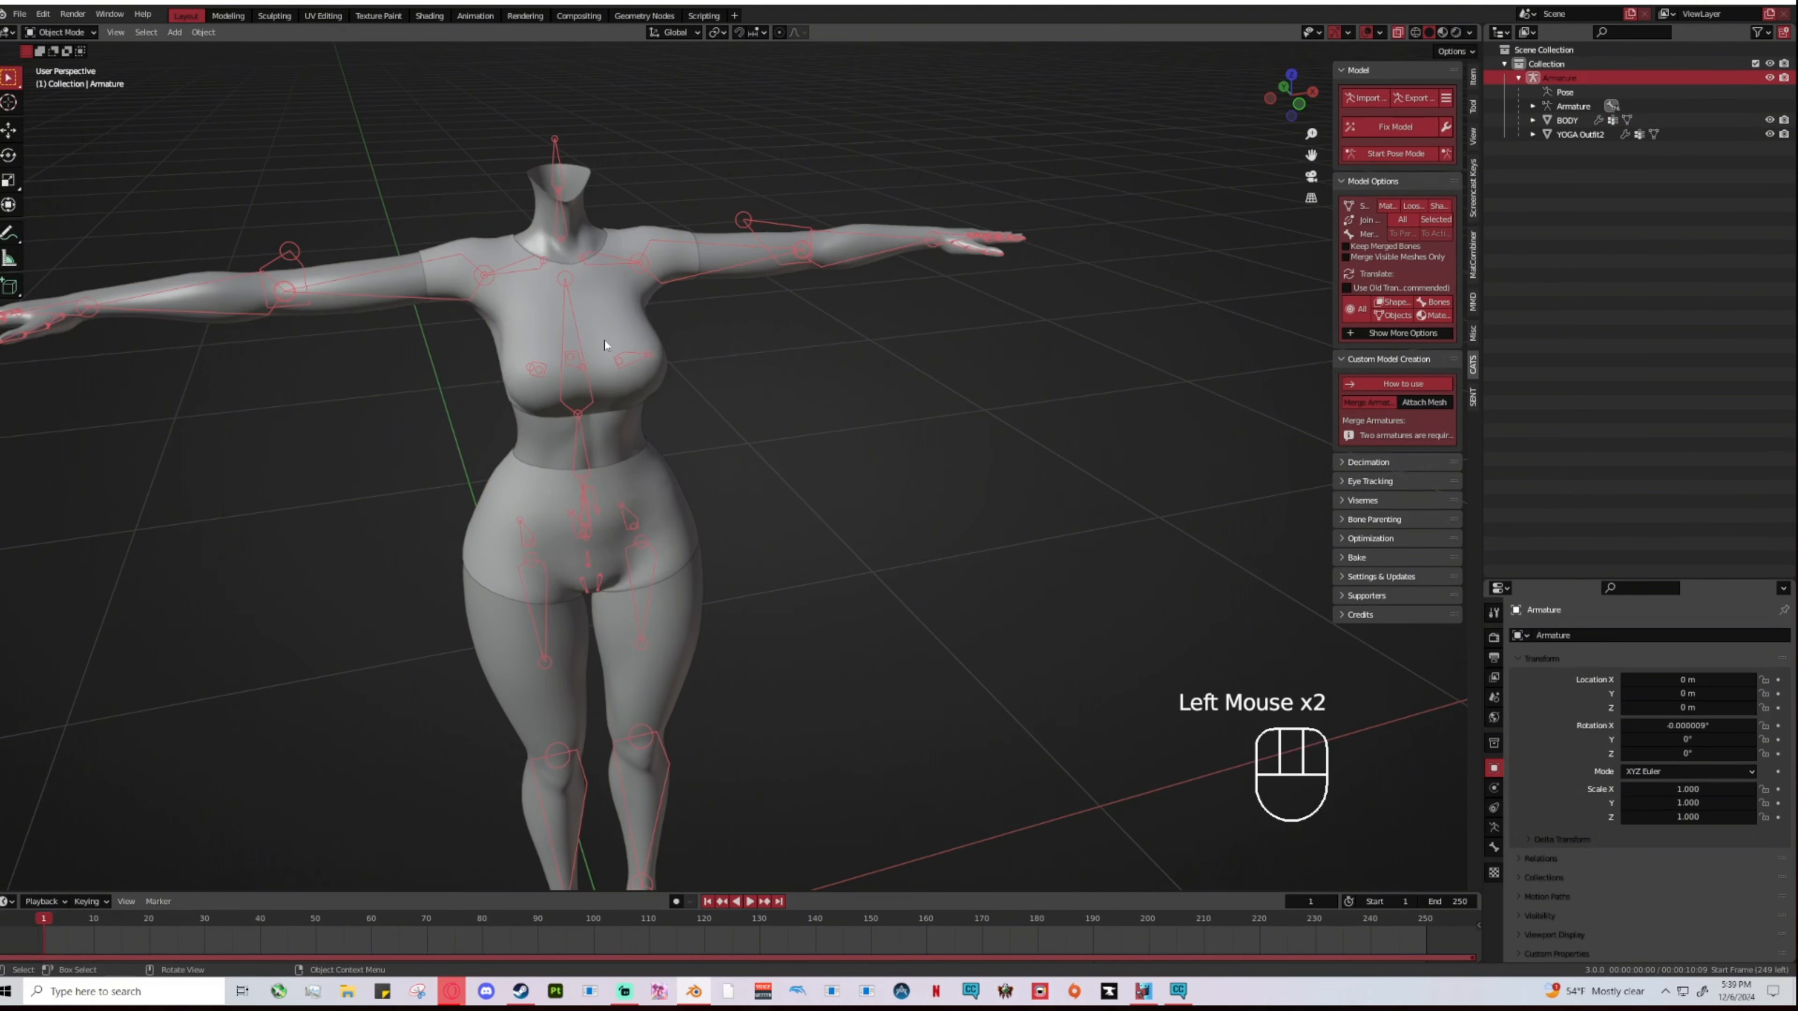
Step: Examine the whole figure straight on in the front orthographic view
scroll(729, 569, "down", 2)
mouse_move(729, 569)
middle_mouse_down()
mouse_move(862, 552)
mouse_move(661, 555)
mouse_move(747, 549)
middle_mouse_up()
scroll(661, 556, "down", 2)
scroll(661, 554, "up", 3)
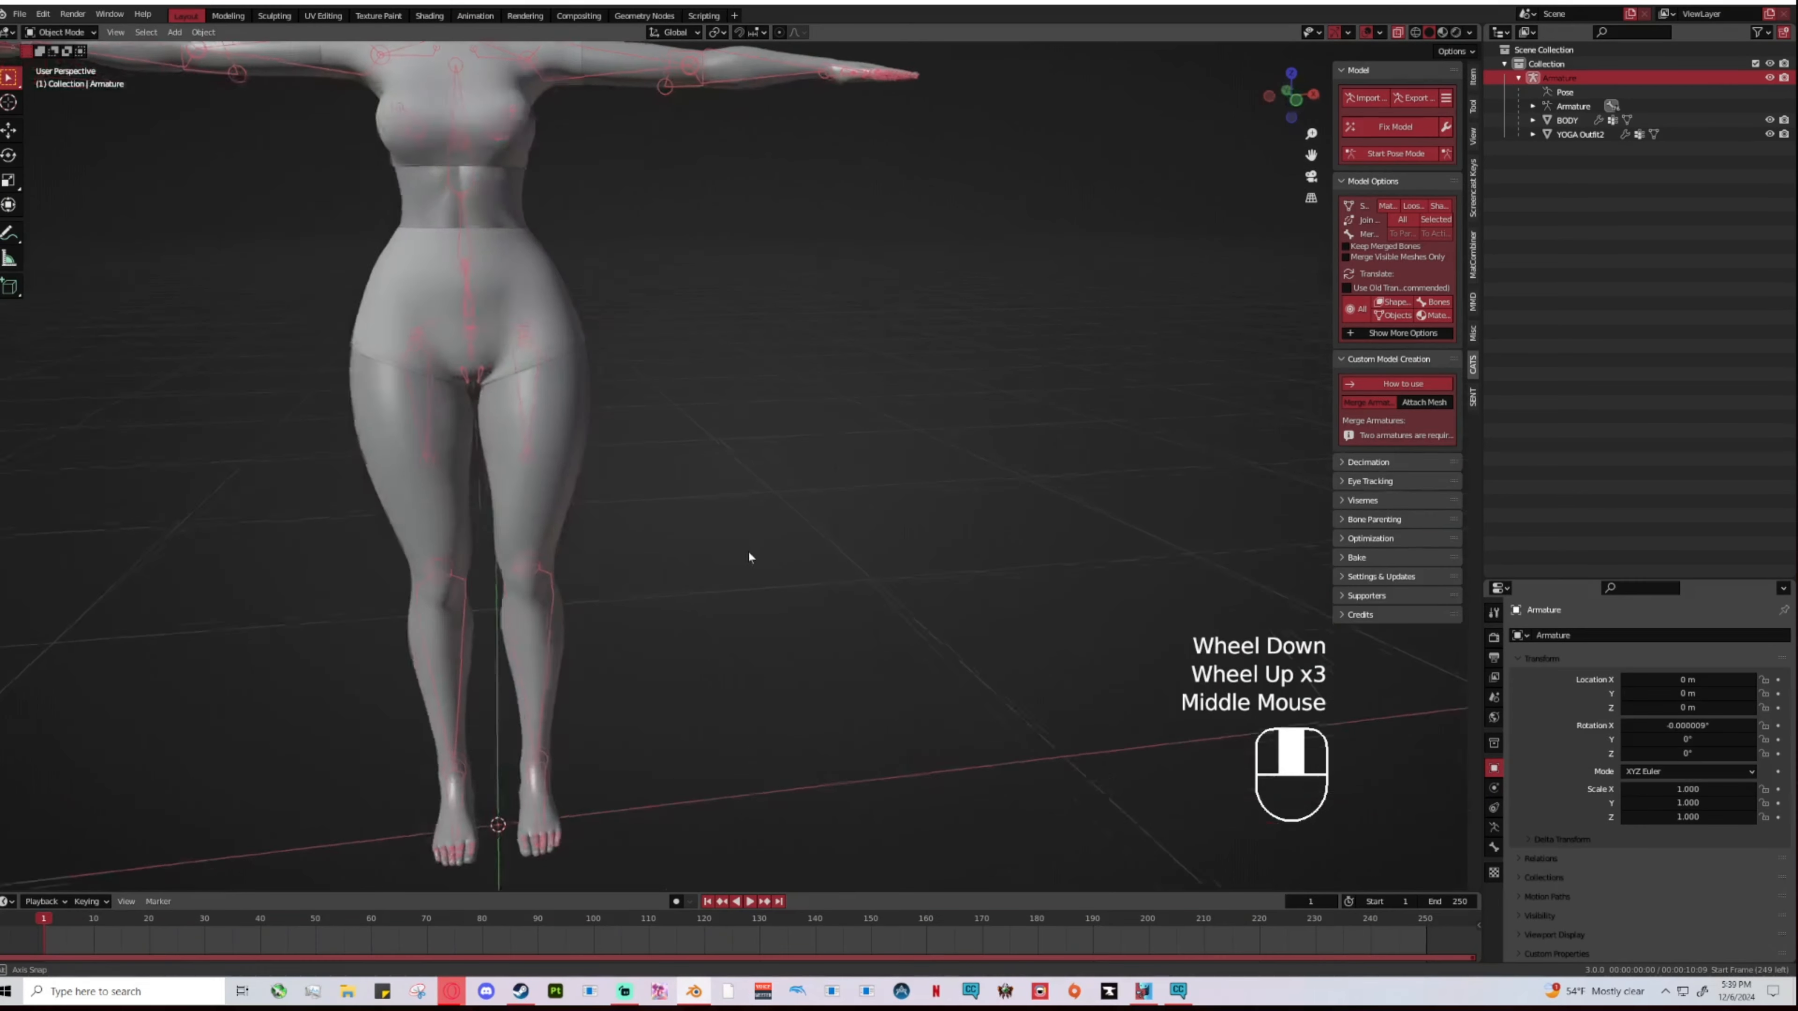
left_click(1299, 102)
middle_click_drag(1015, 303, 1304, 395, "shift")
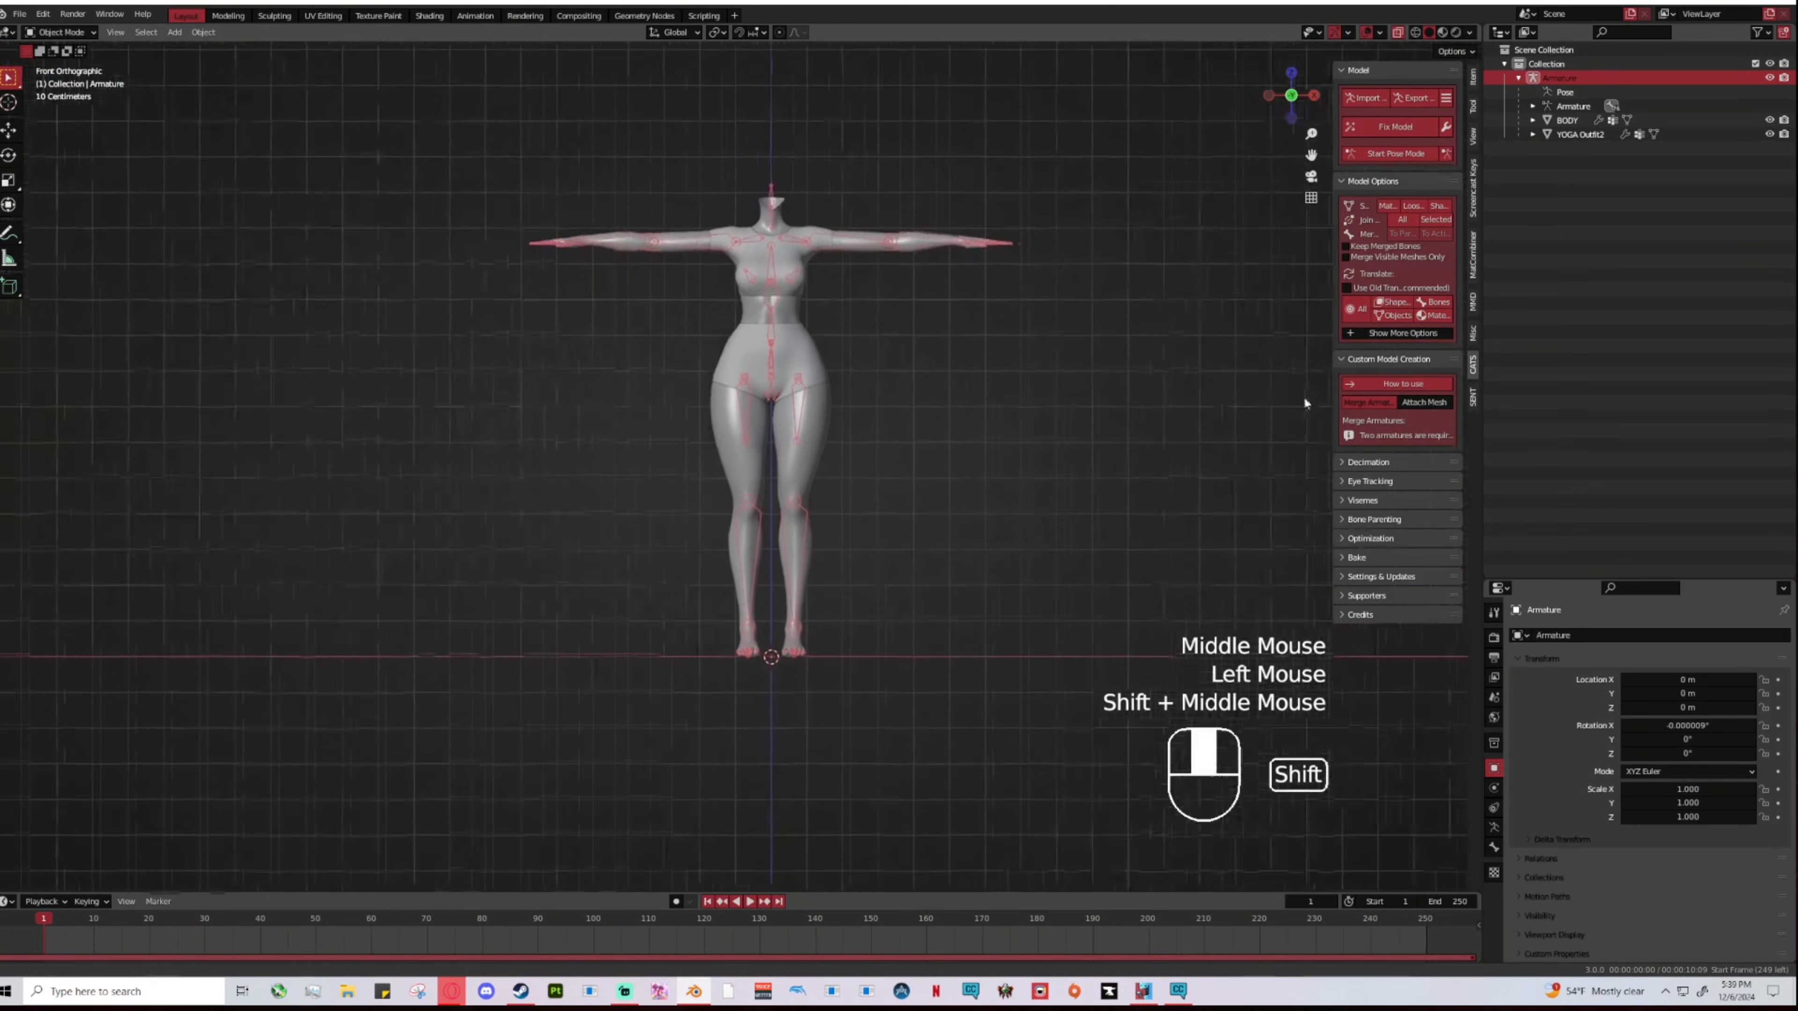
scroll(1107, 441, "up", 2)
middle_click_drag(1106, 441, 886, 518, "shift")
scroll(1057, 493, "up", 1, "shift")
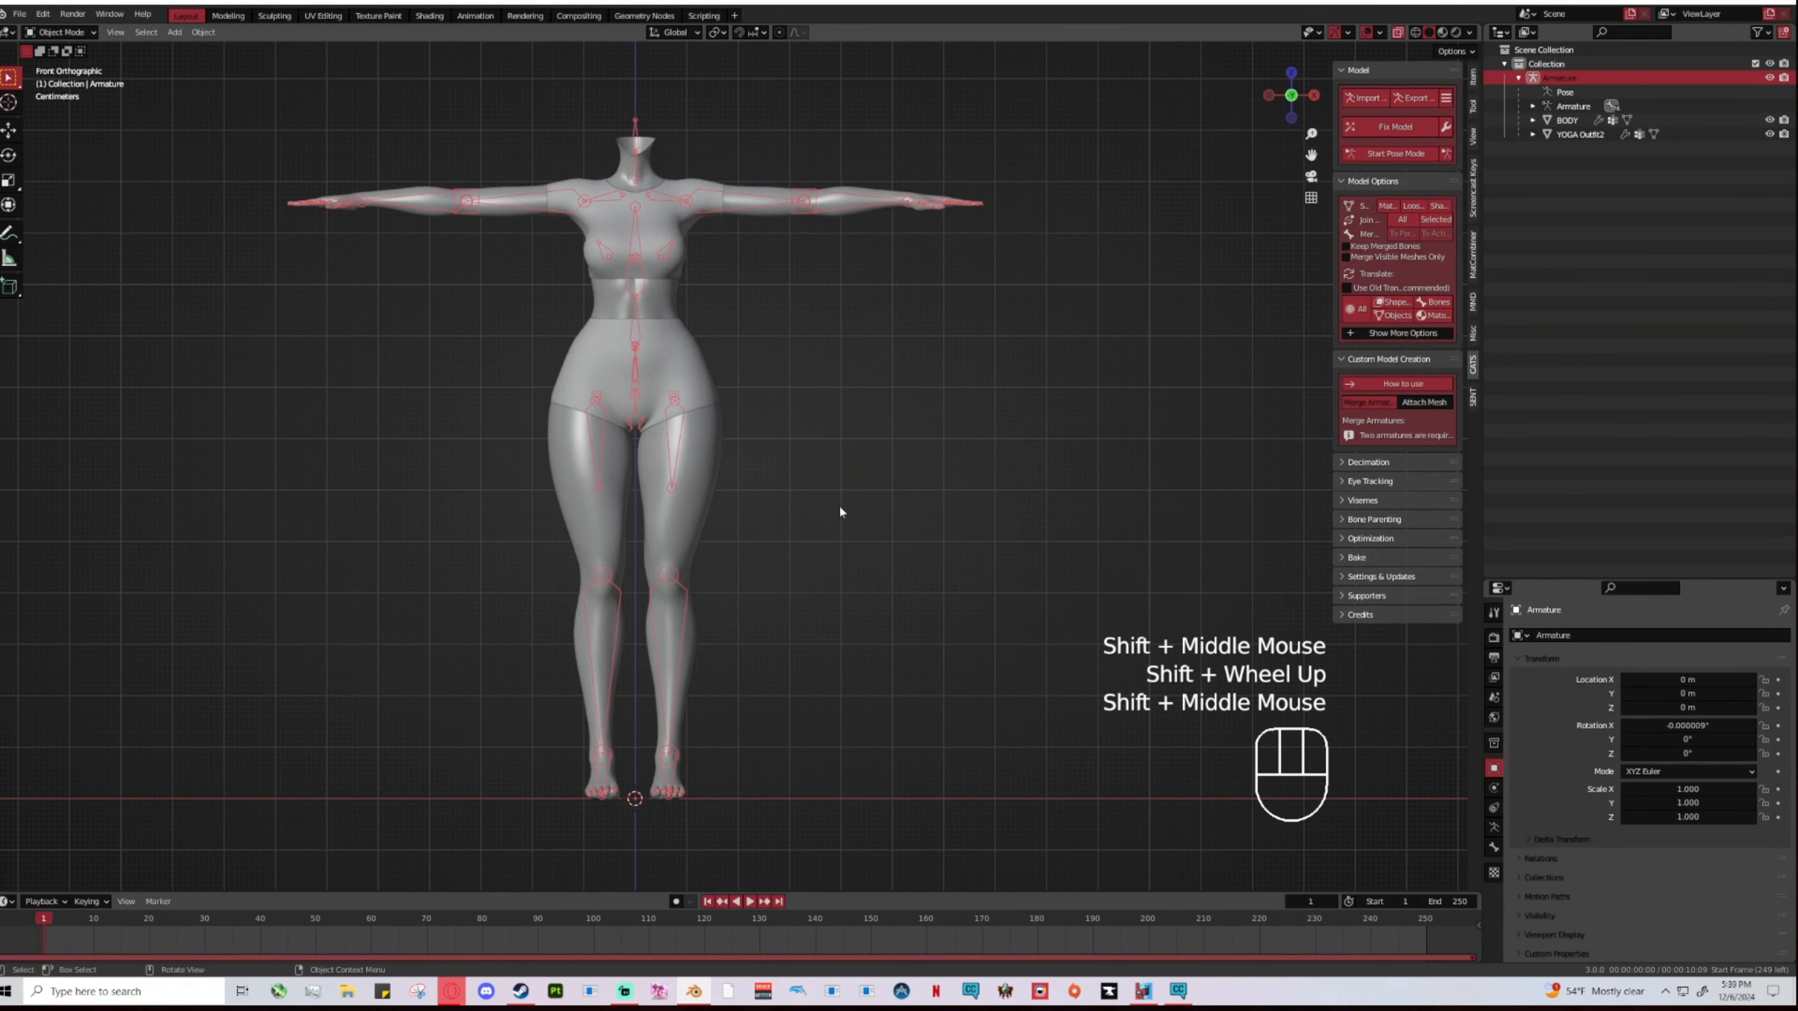
Step: Hide the Armature in the viewport and check the YOGA Outfit2 mesh by hiding and showing it
left_click(1769, 77)
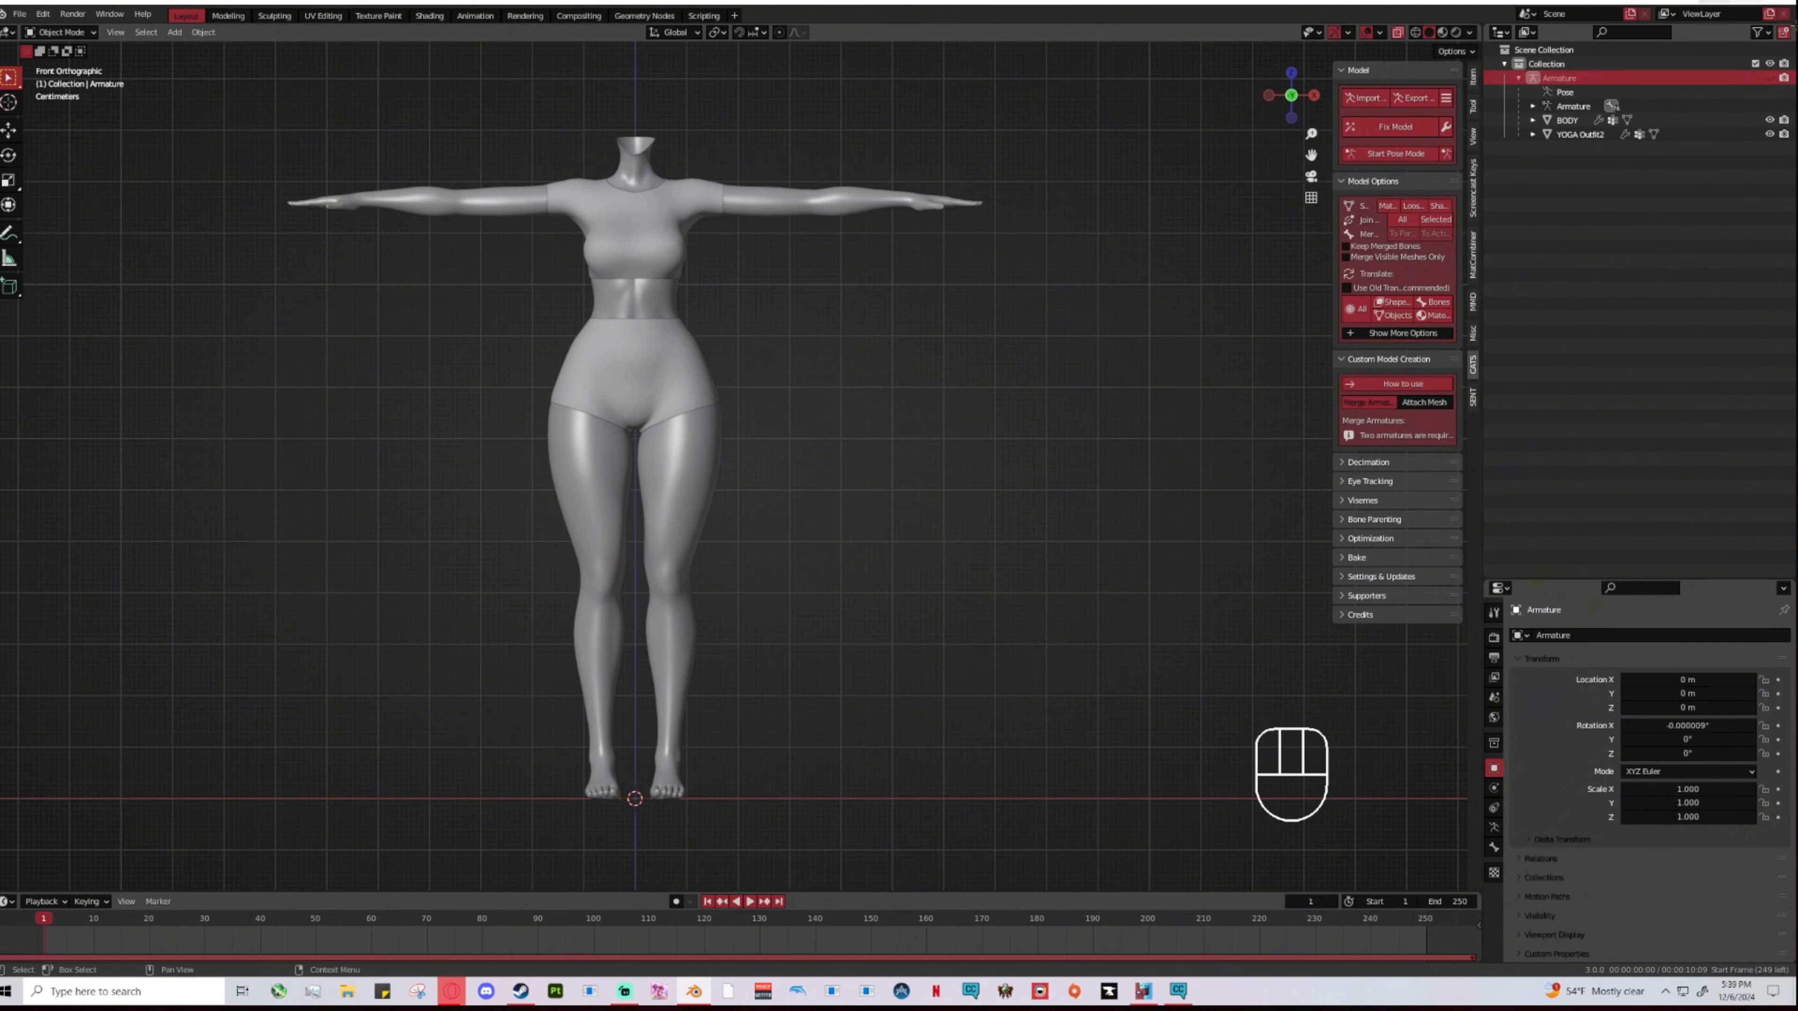
left_click(1772, 82)
left_click(1772, 82)
left_click(1771, 79)
left_click(1772, 79)
left_click(1771, 79)
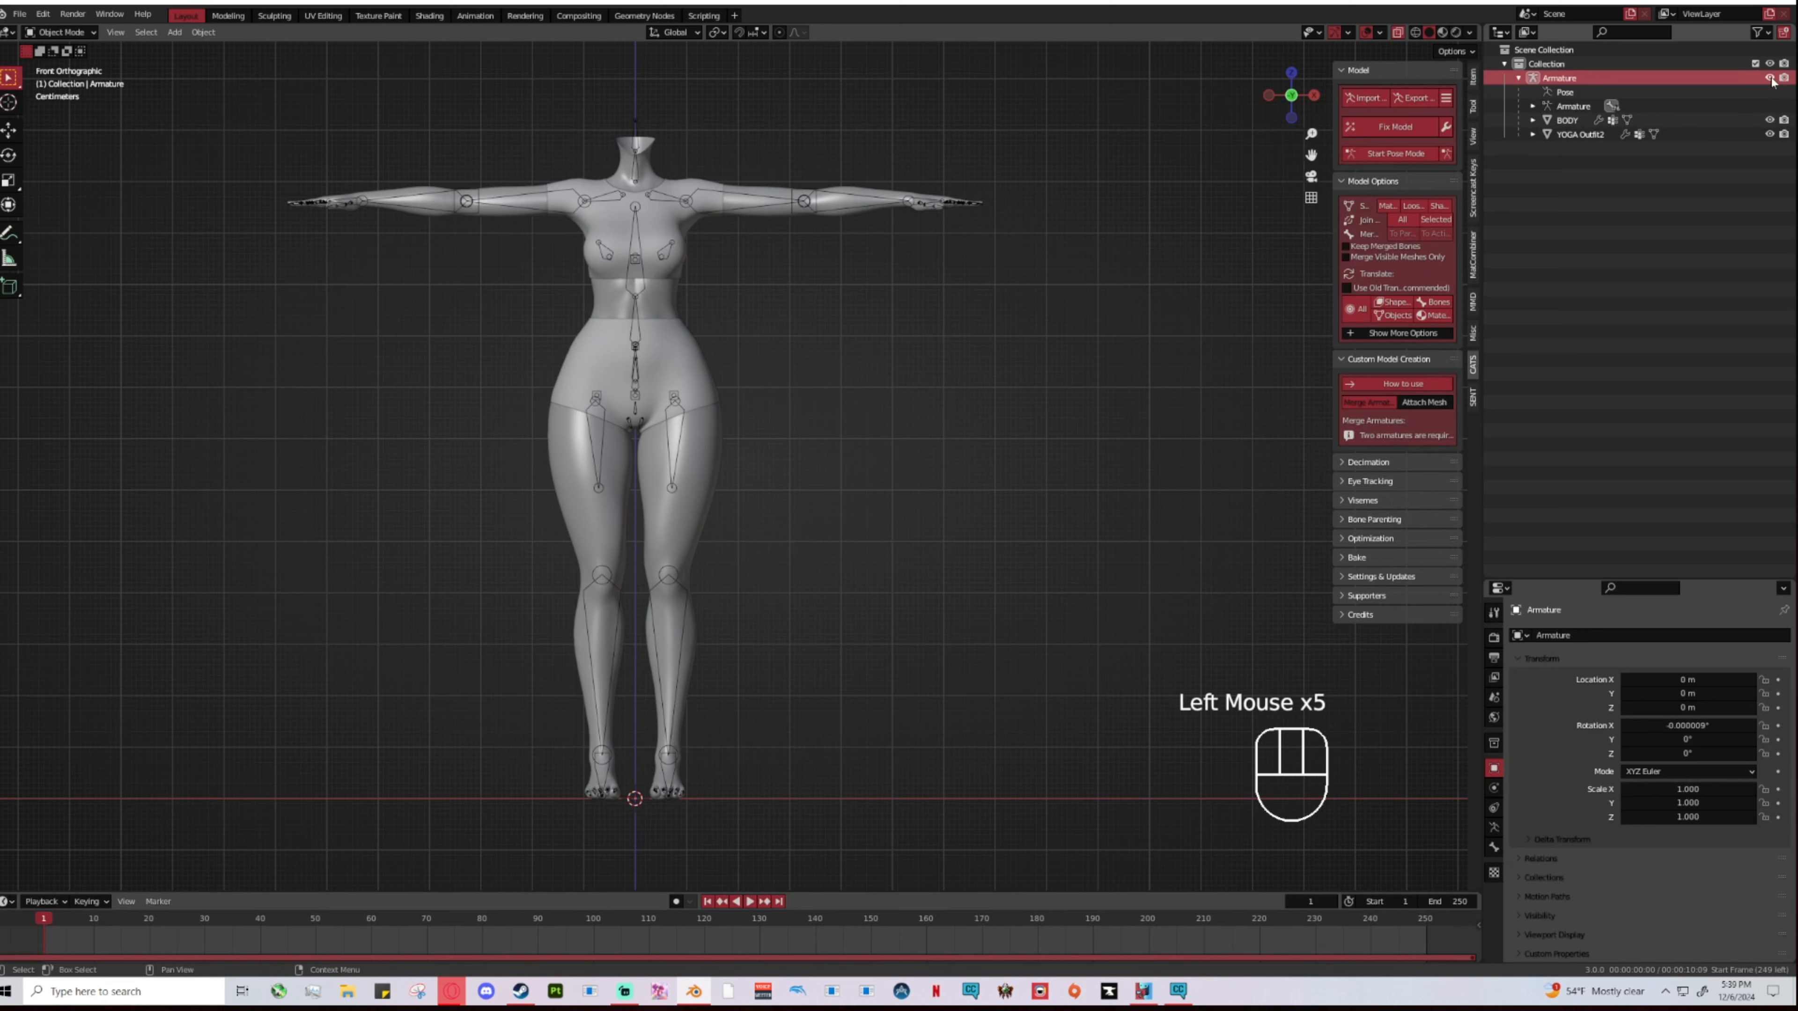
left_click(1771, 79)
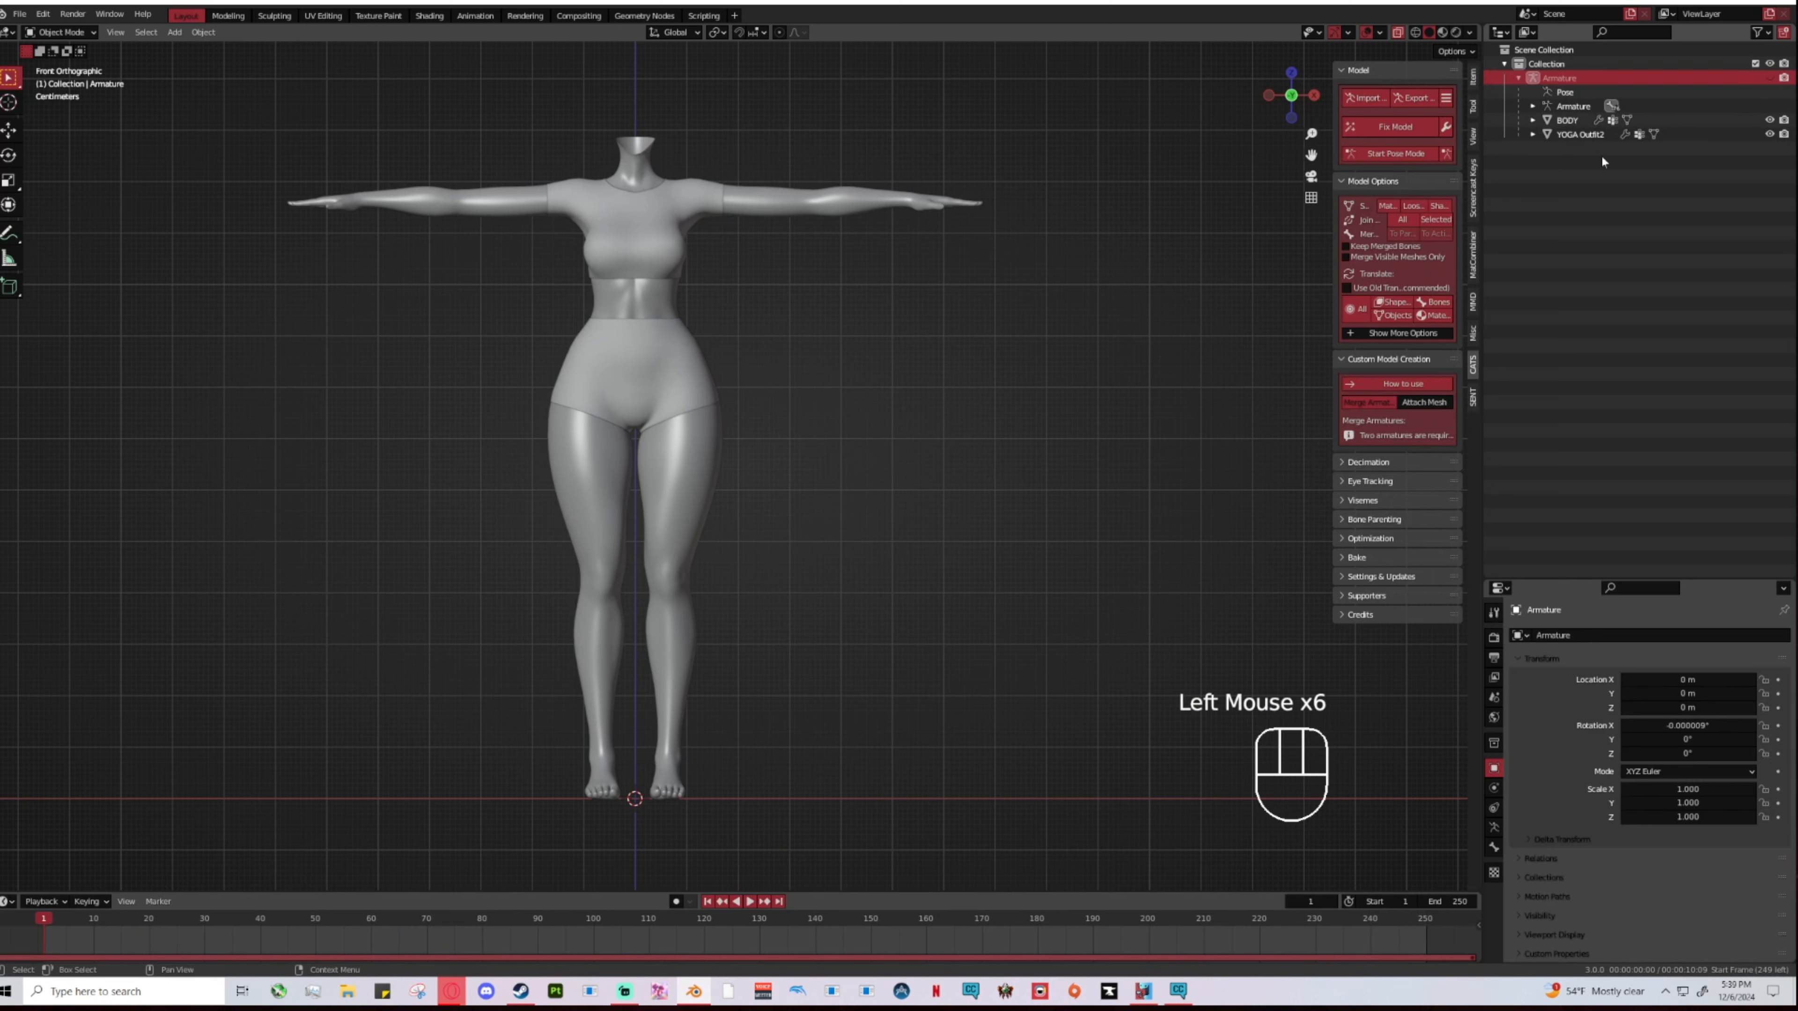
left_click(1770, 135)
left_click(1769, 134)
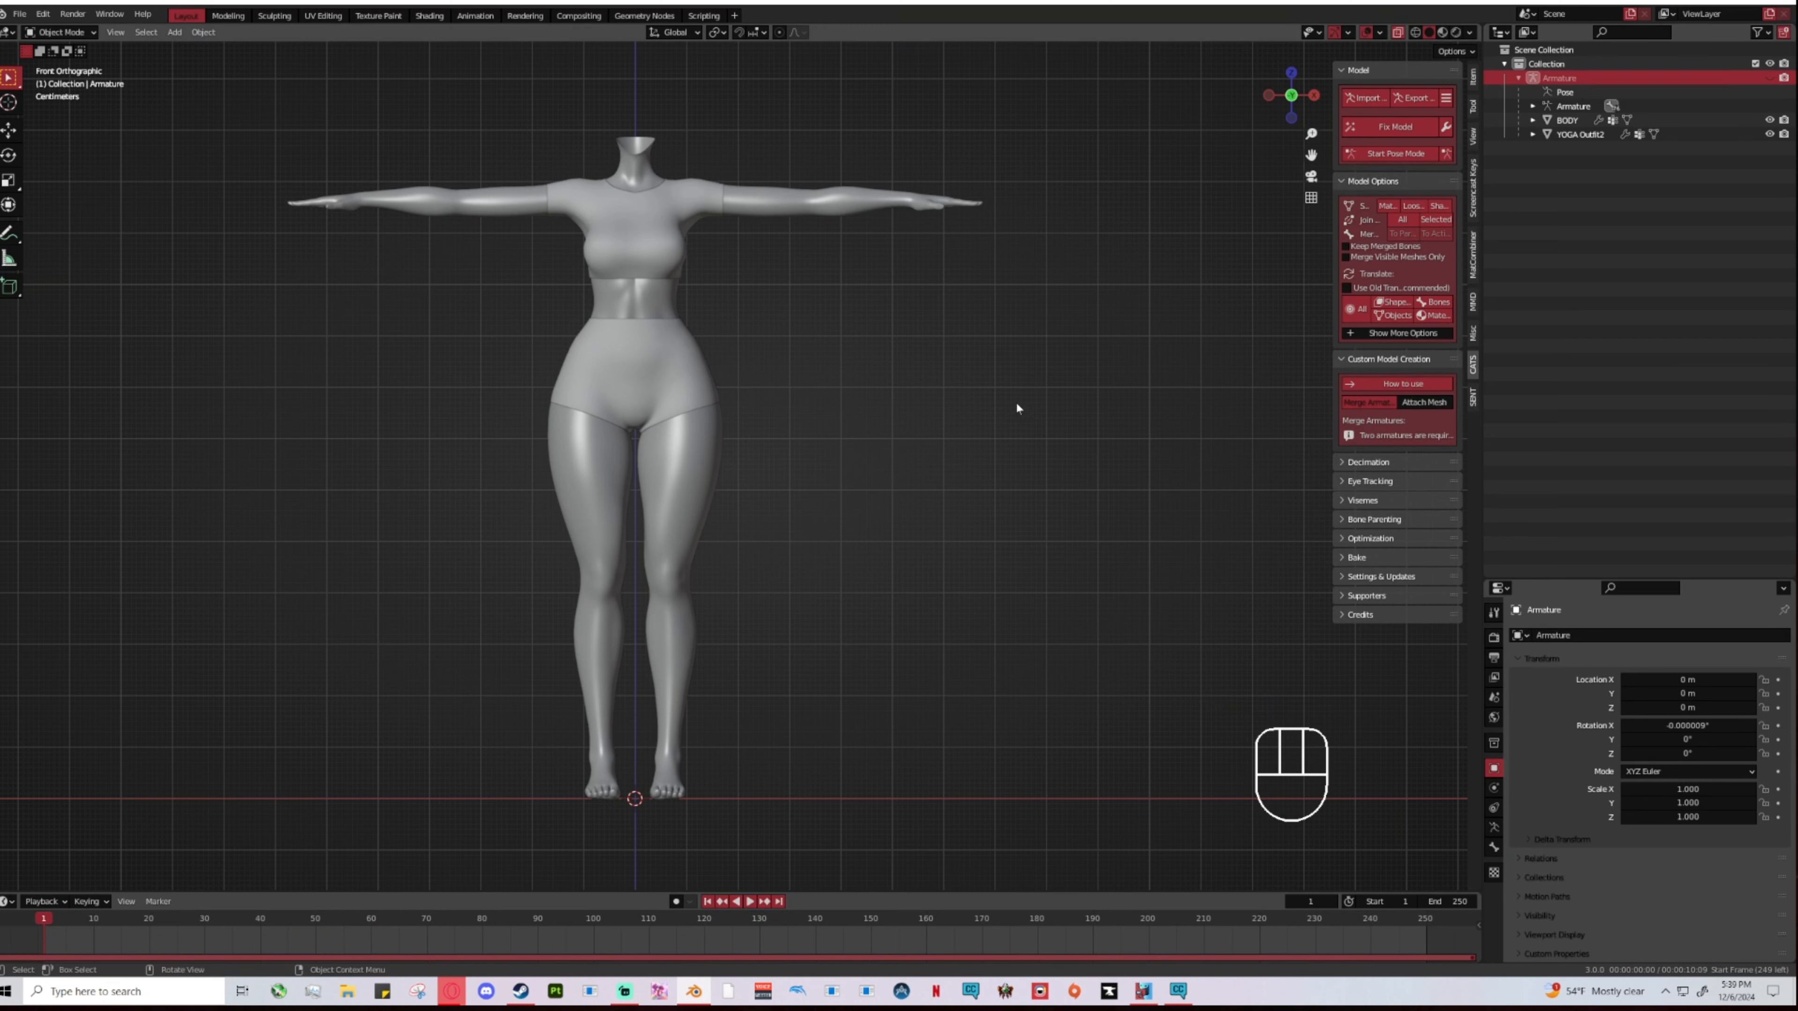
Step: Enlarge the Properties editor and display the armature's bone properties
left_click_drag(1540, 580, 1540, 332)
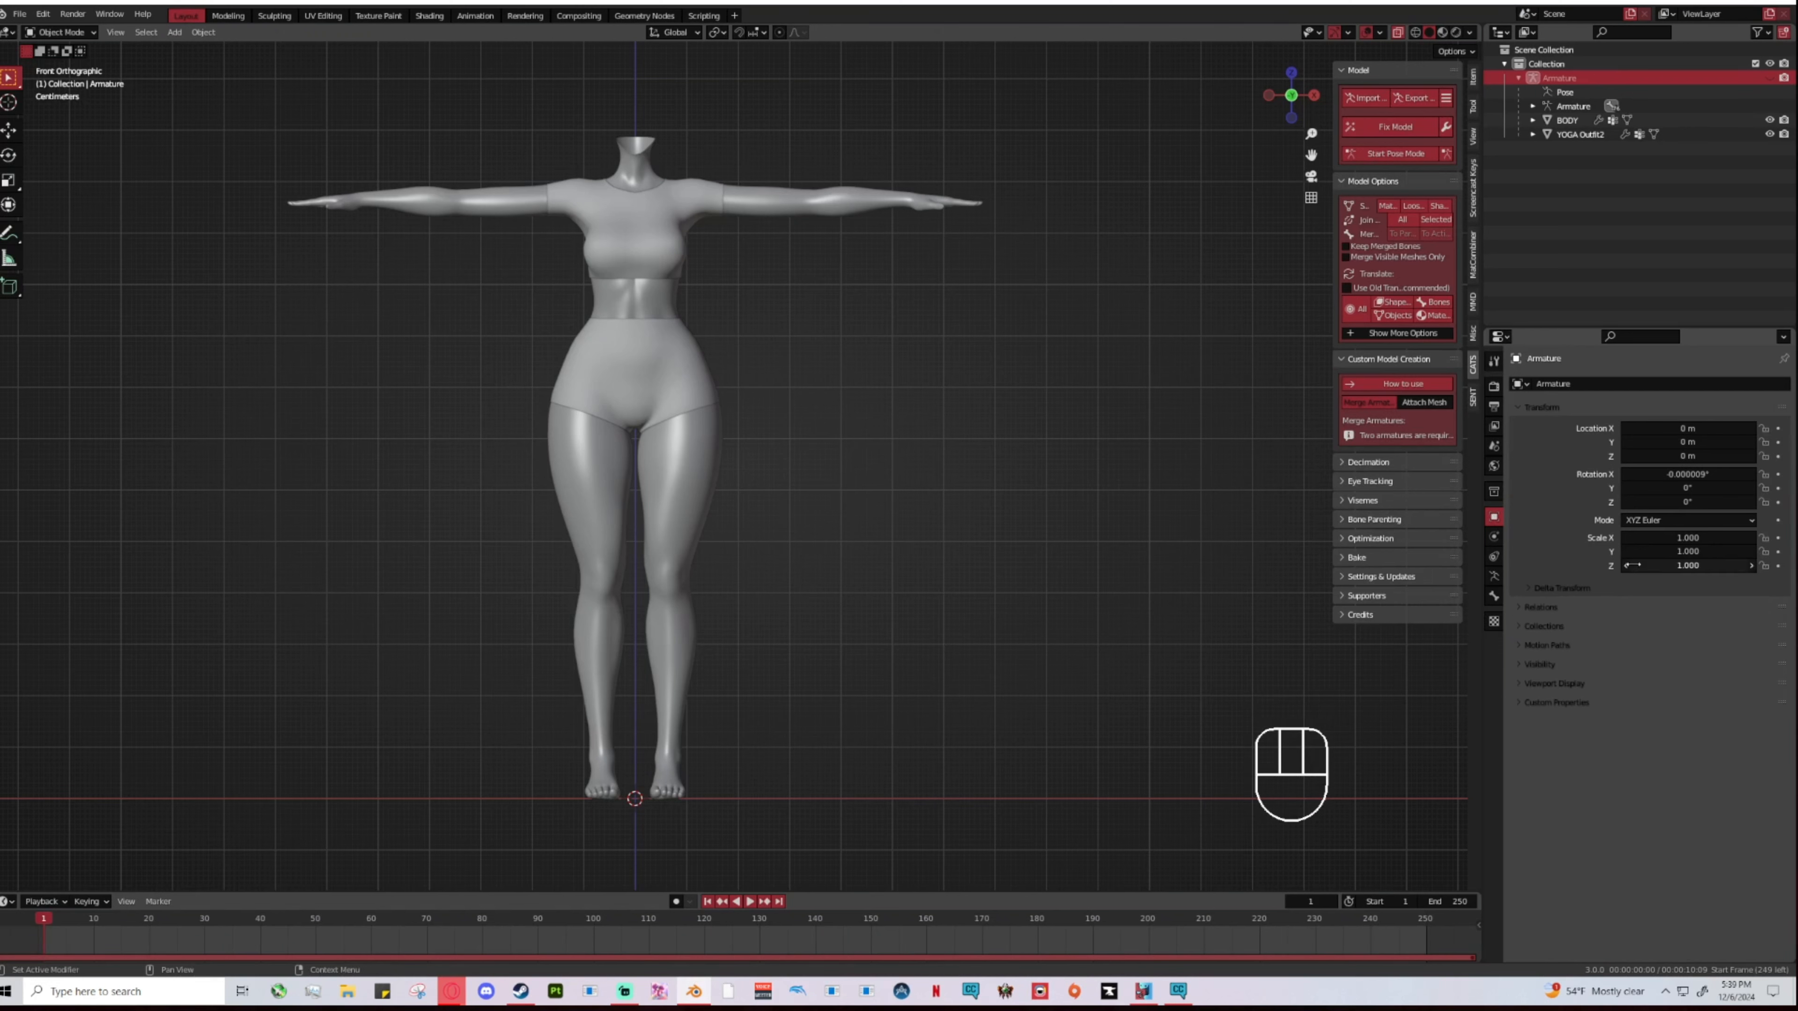
left_click(1493, 596)
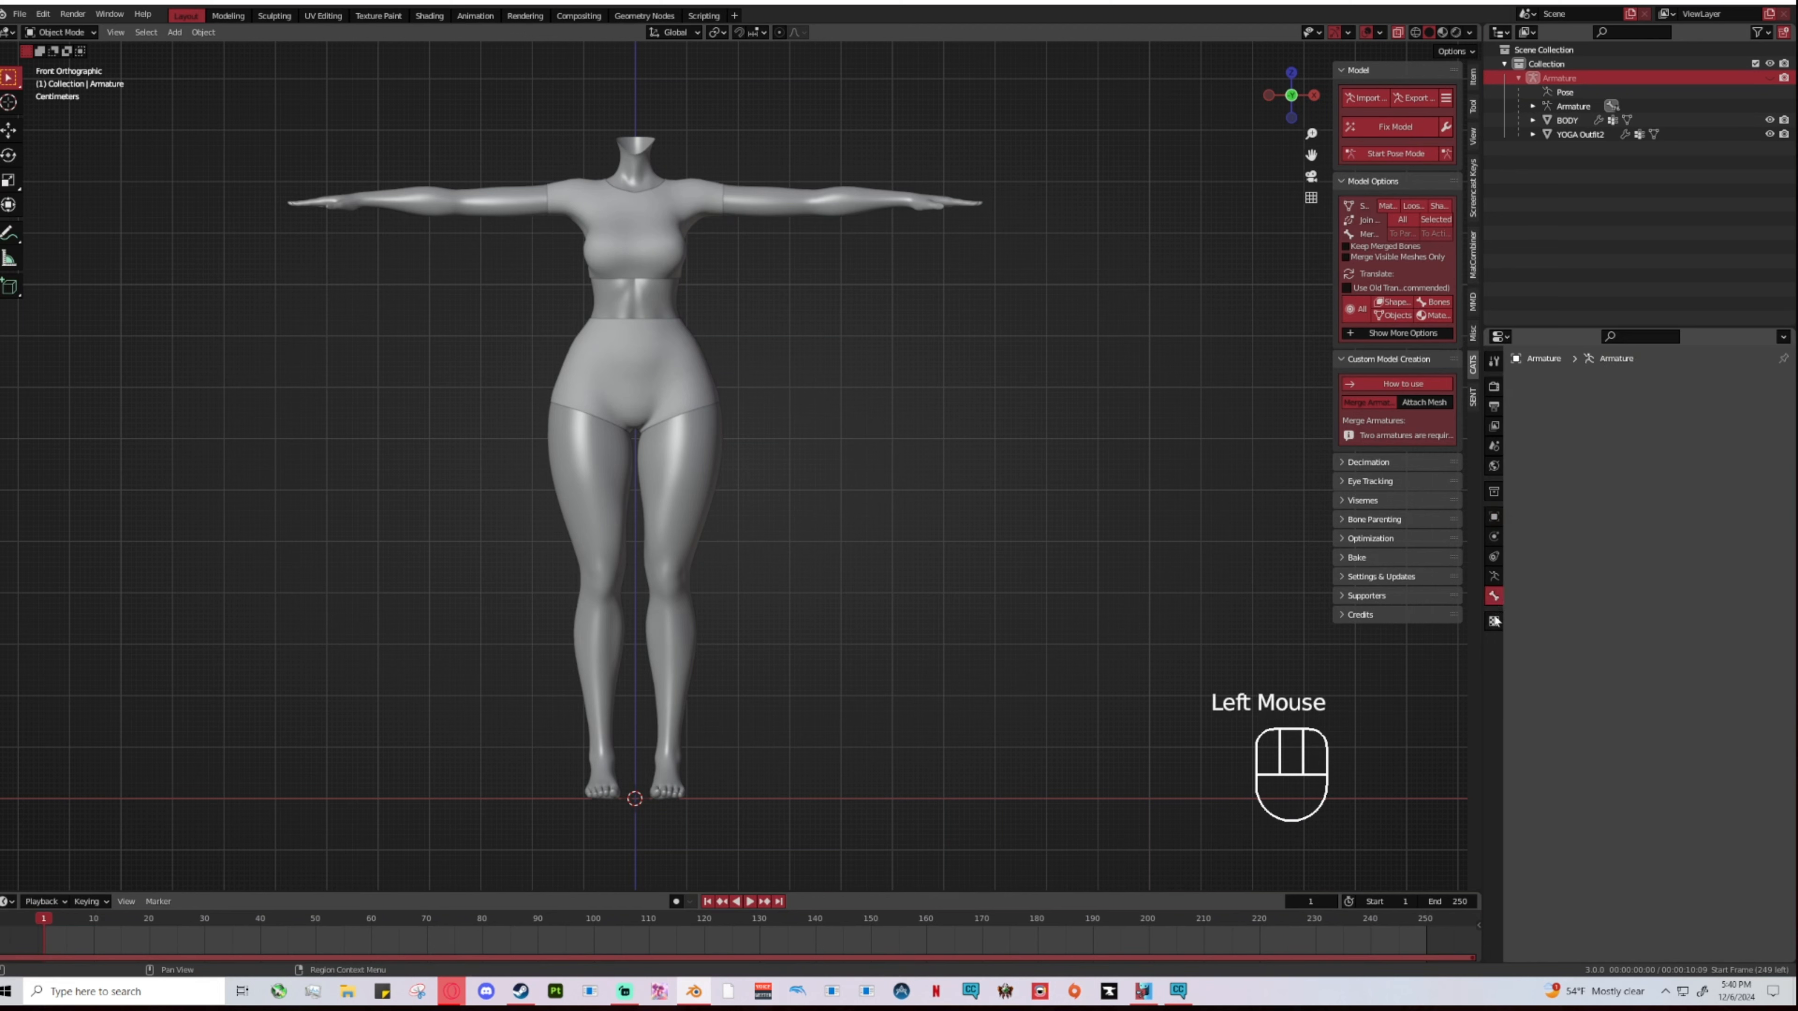
Step: Check the armature's object data and bone properties, expanding its Viewport Display settings
left_click(1495, 577)
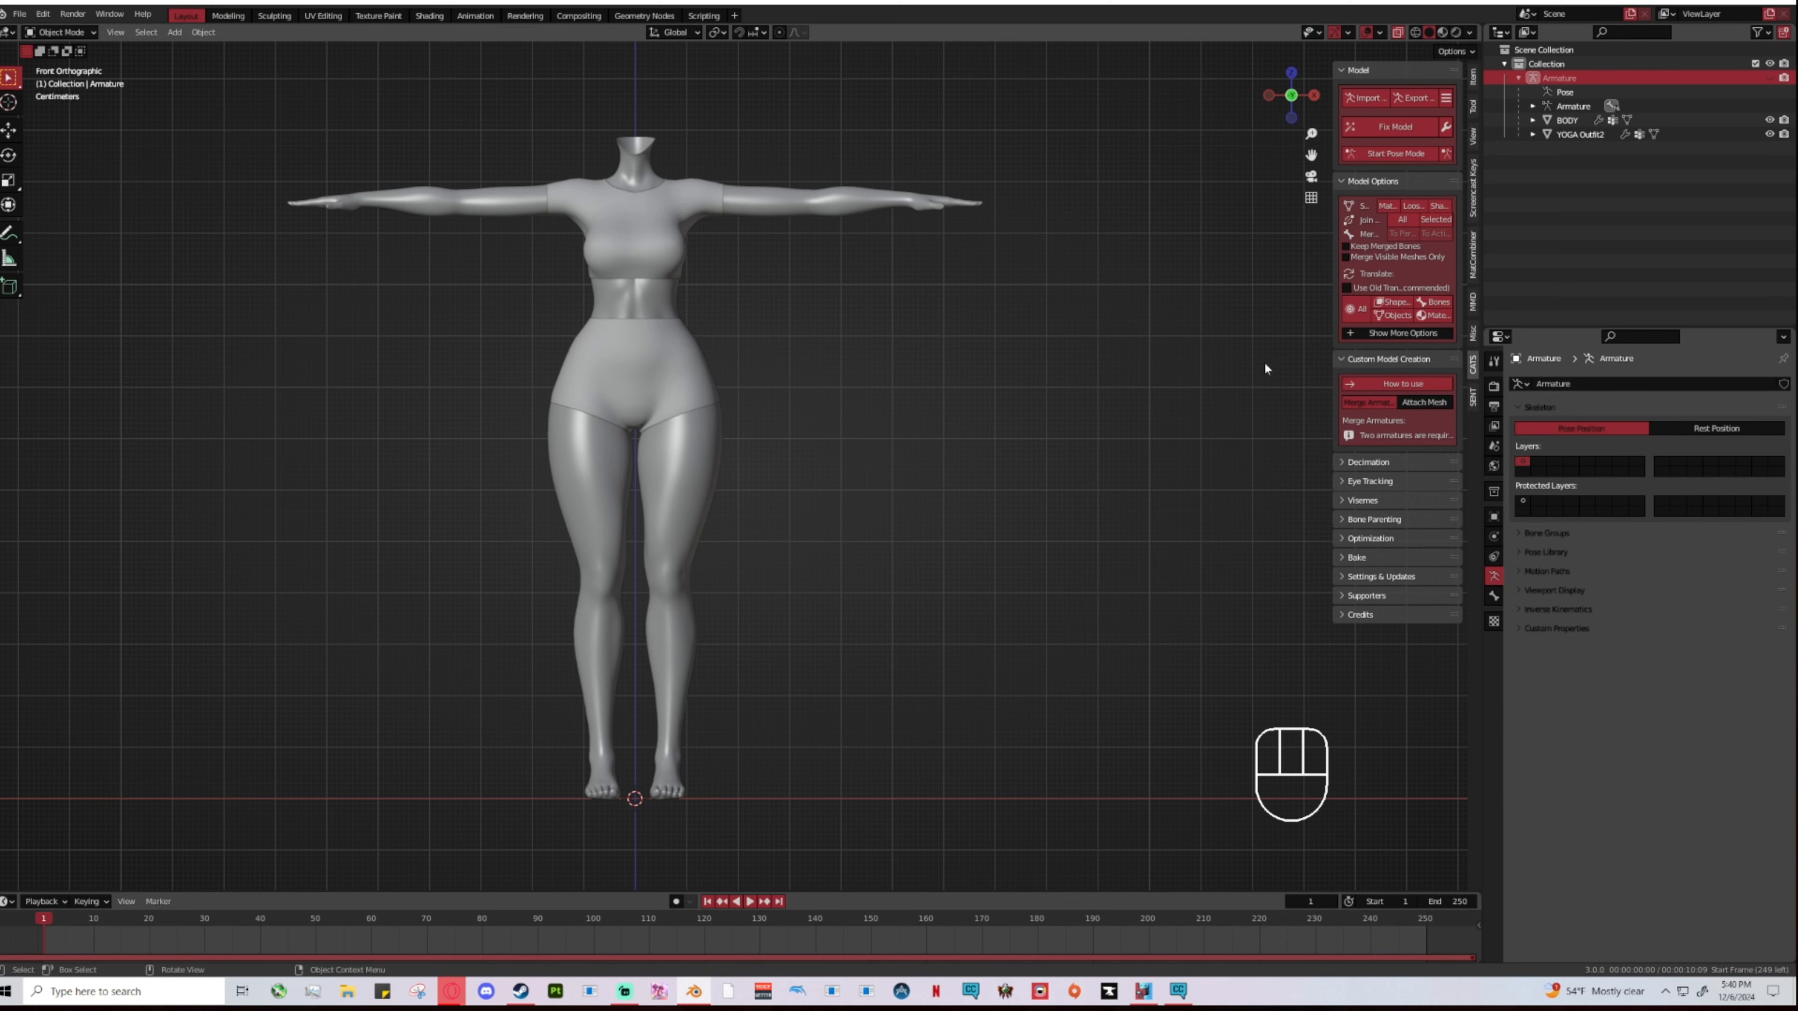
left_click(1524, 591)
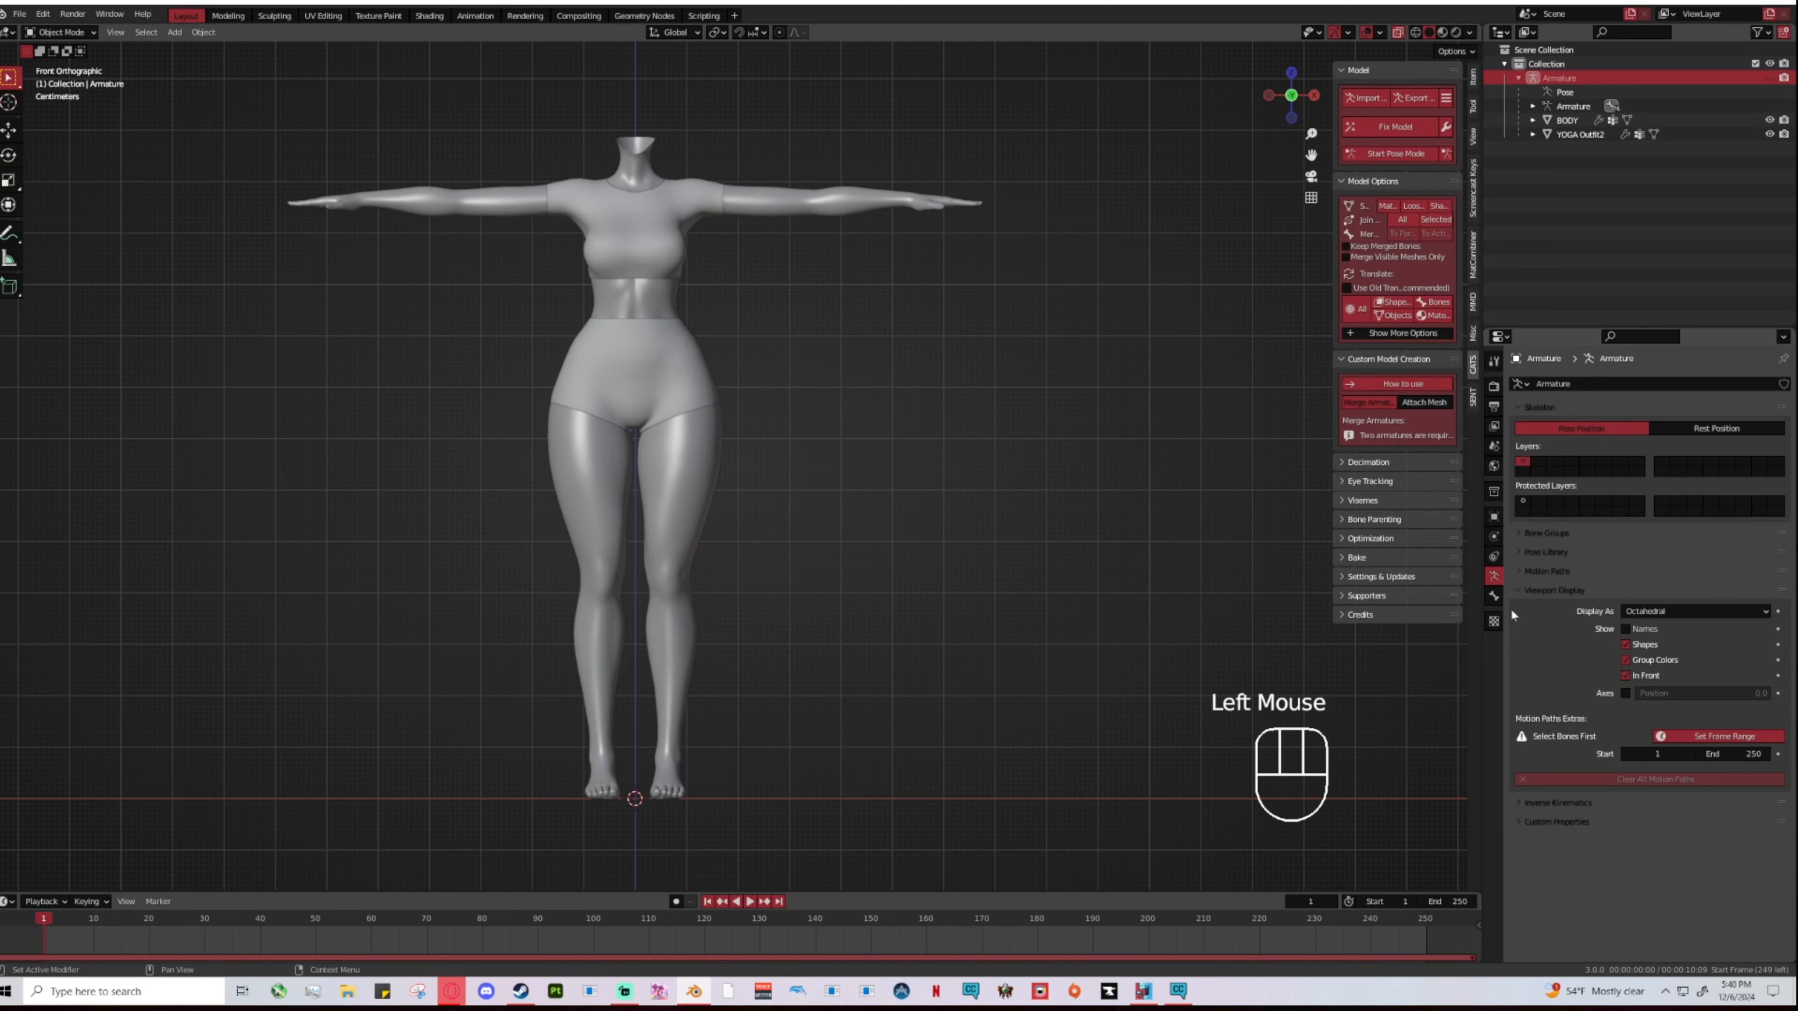
left_click(1494, 597)
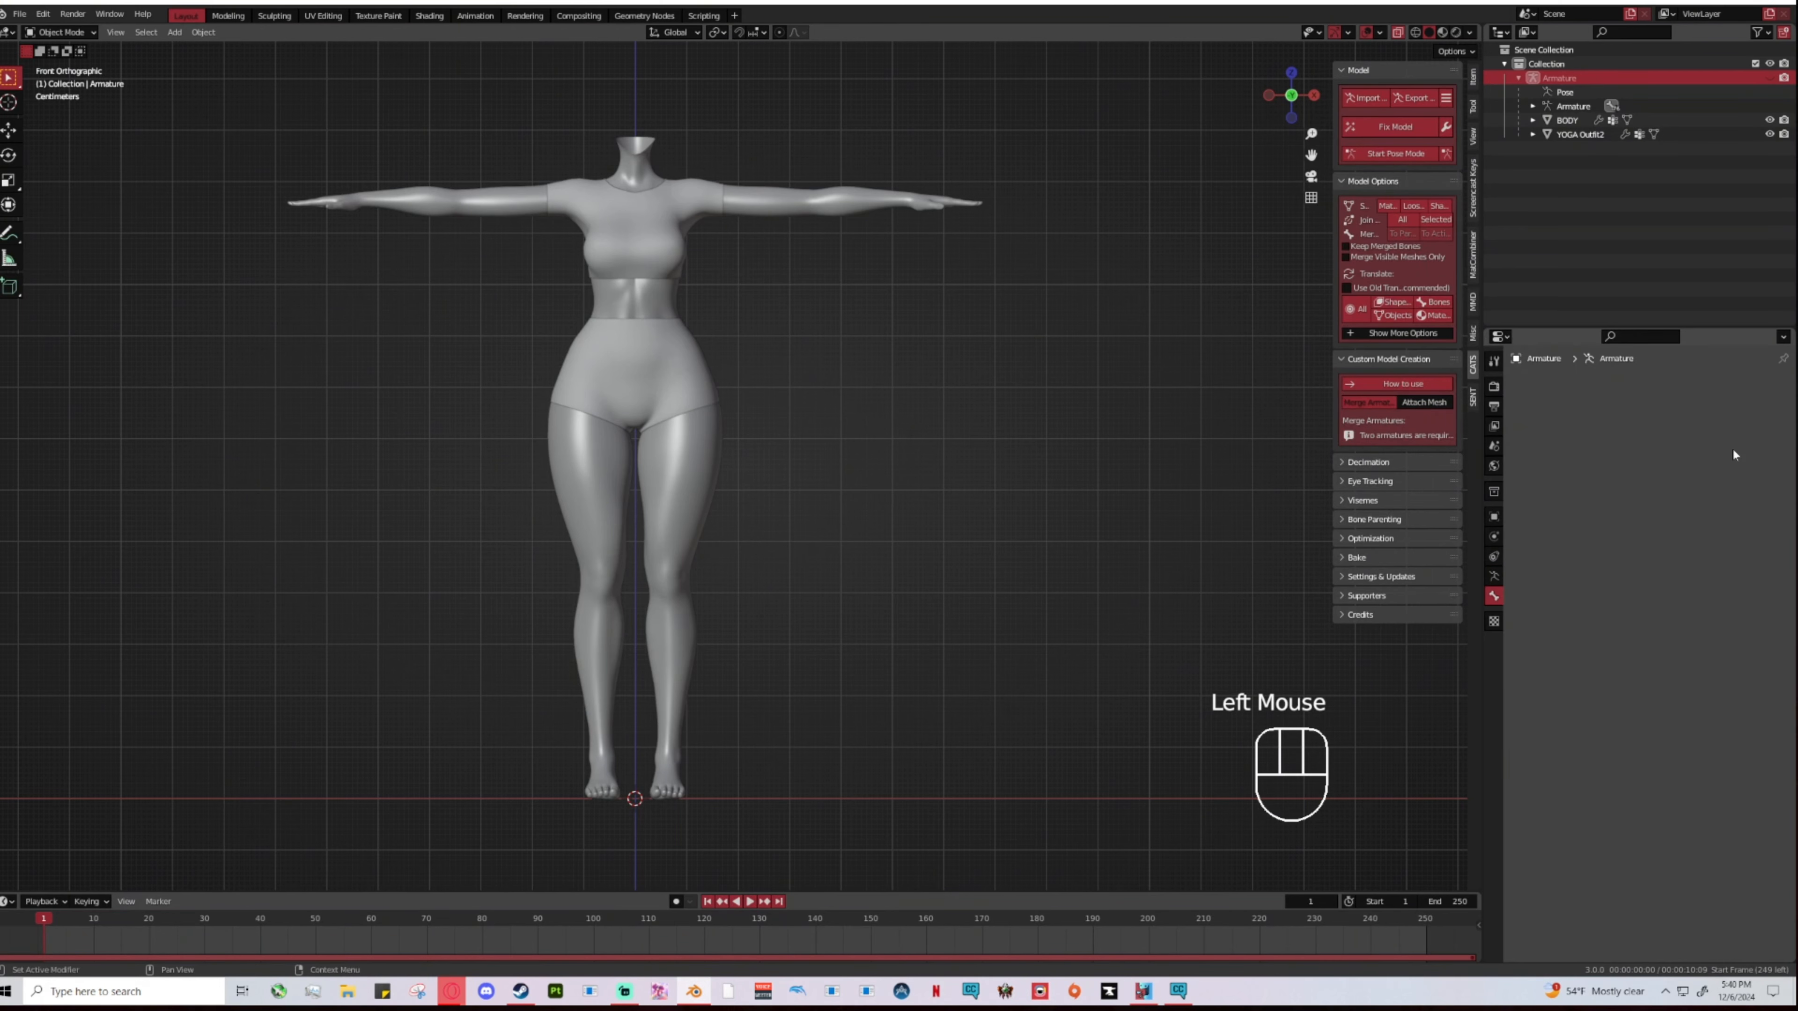
left_click(1493, 576)
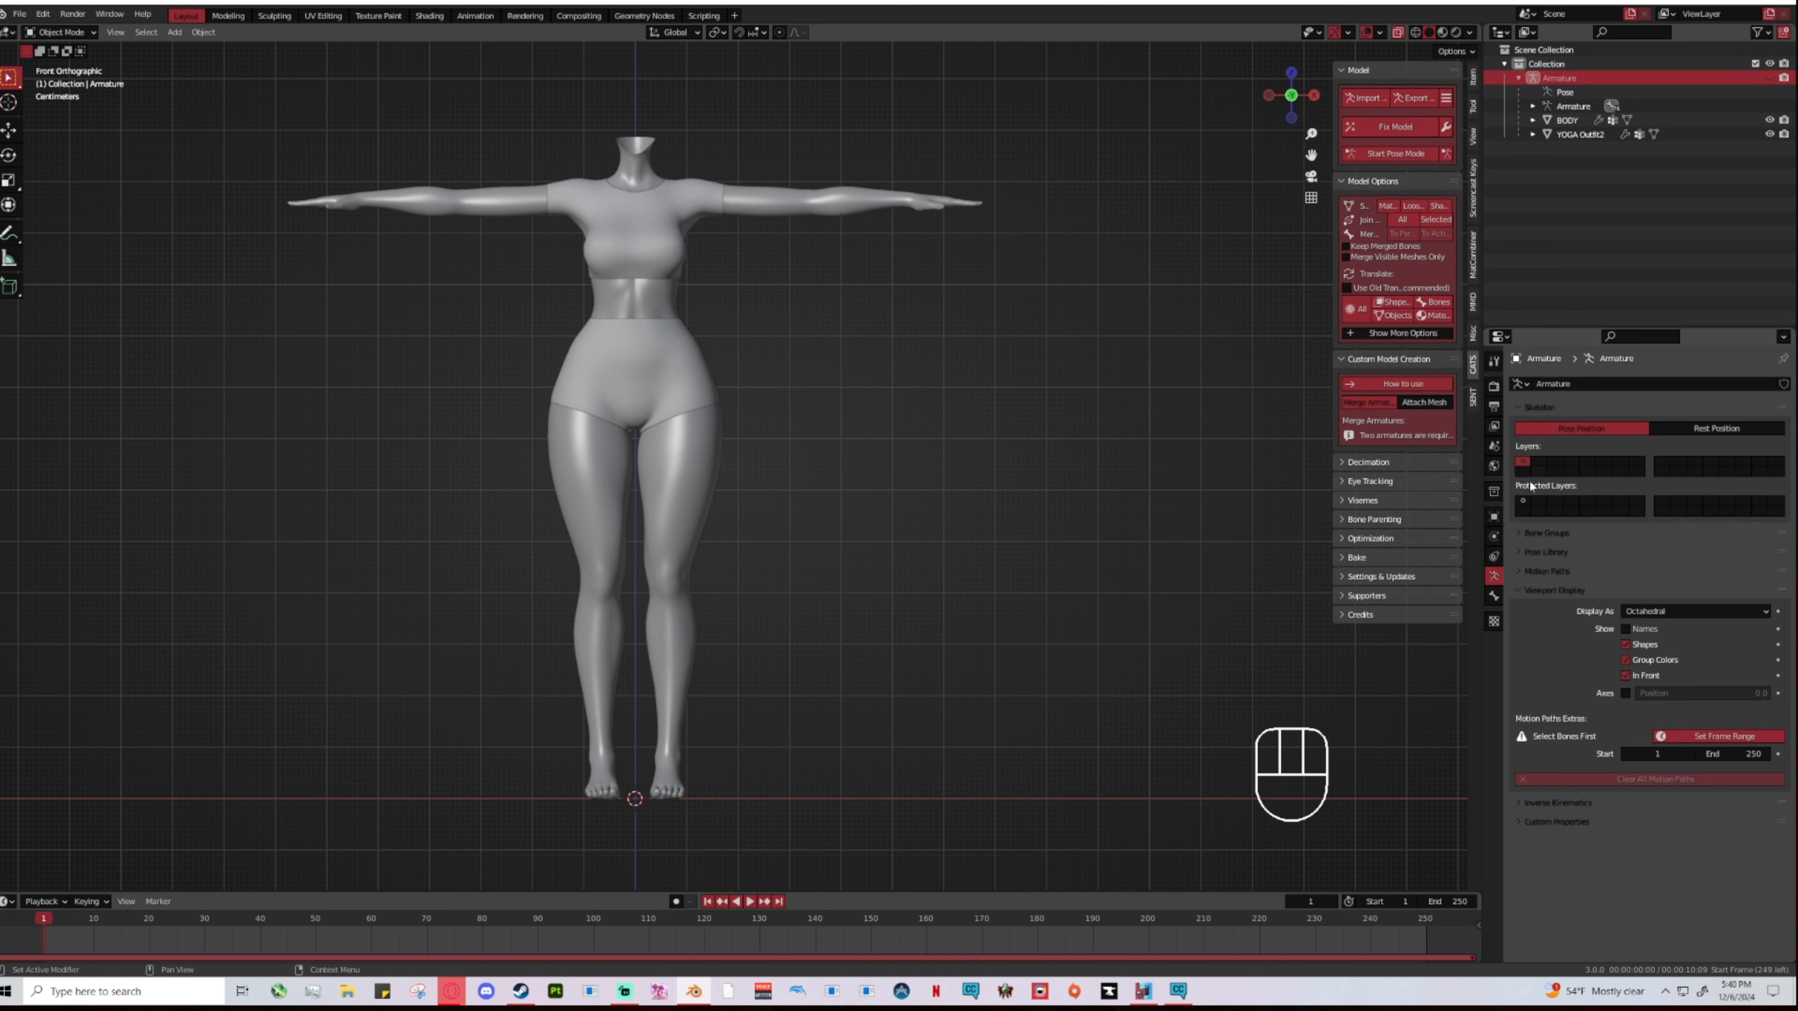
Step: Select the BODY mesh and check its material settings, returning to its vertex groups and shape keys
left_click(806, 206)
double_click(792, 209)
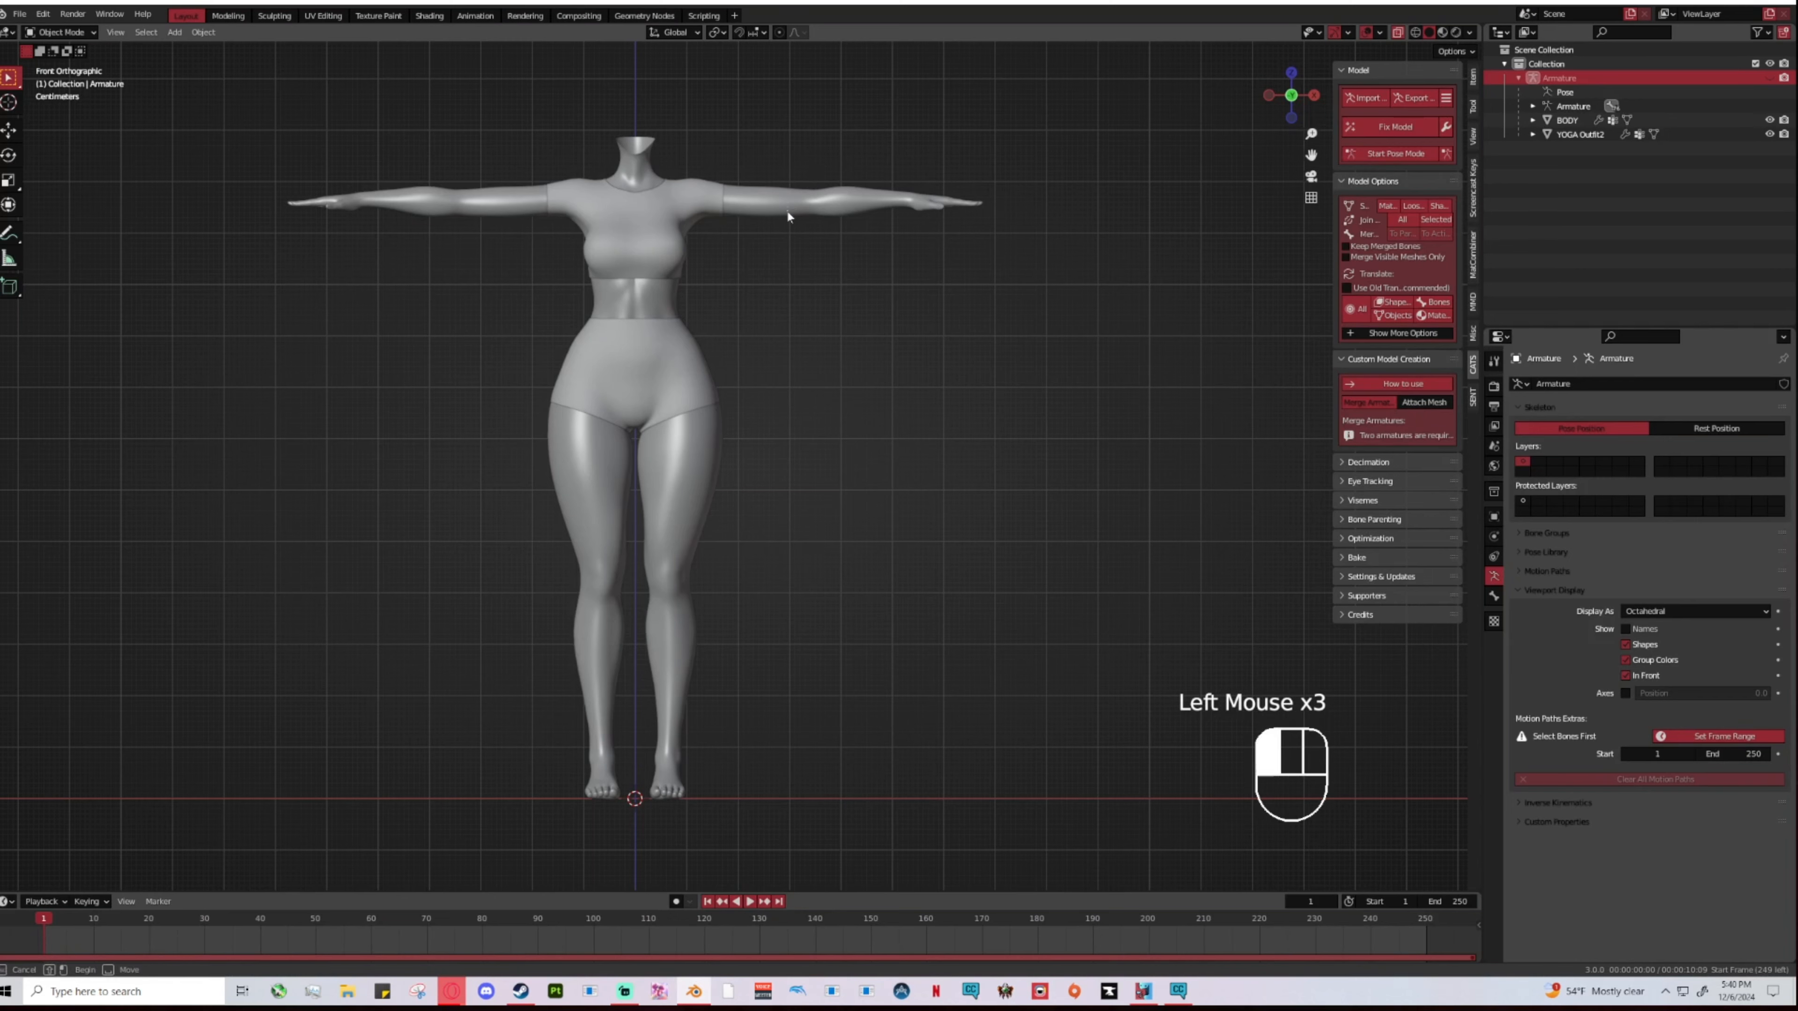
left_click(815, 210)
middle_click_drag(836, 312, 810, 482, "shift")
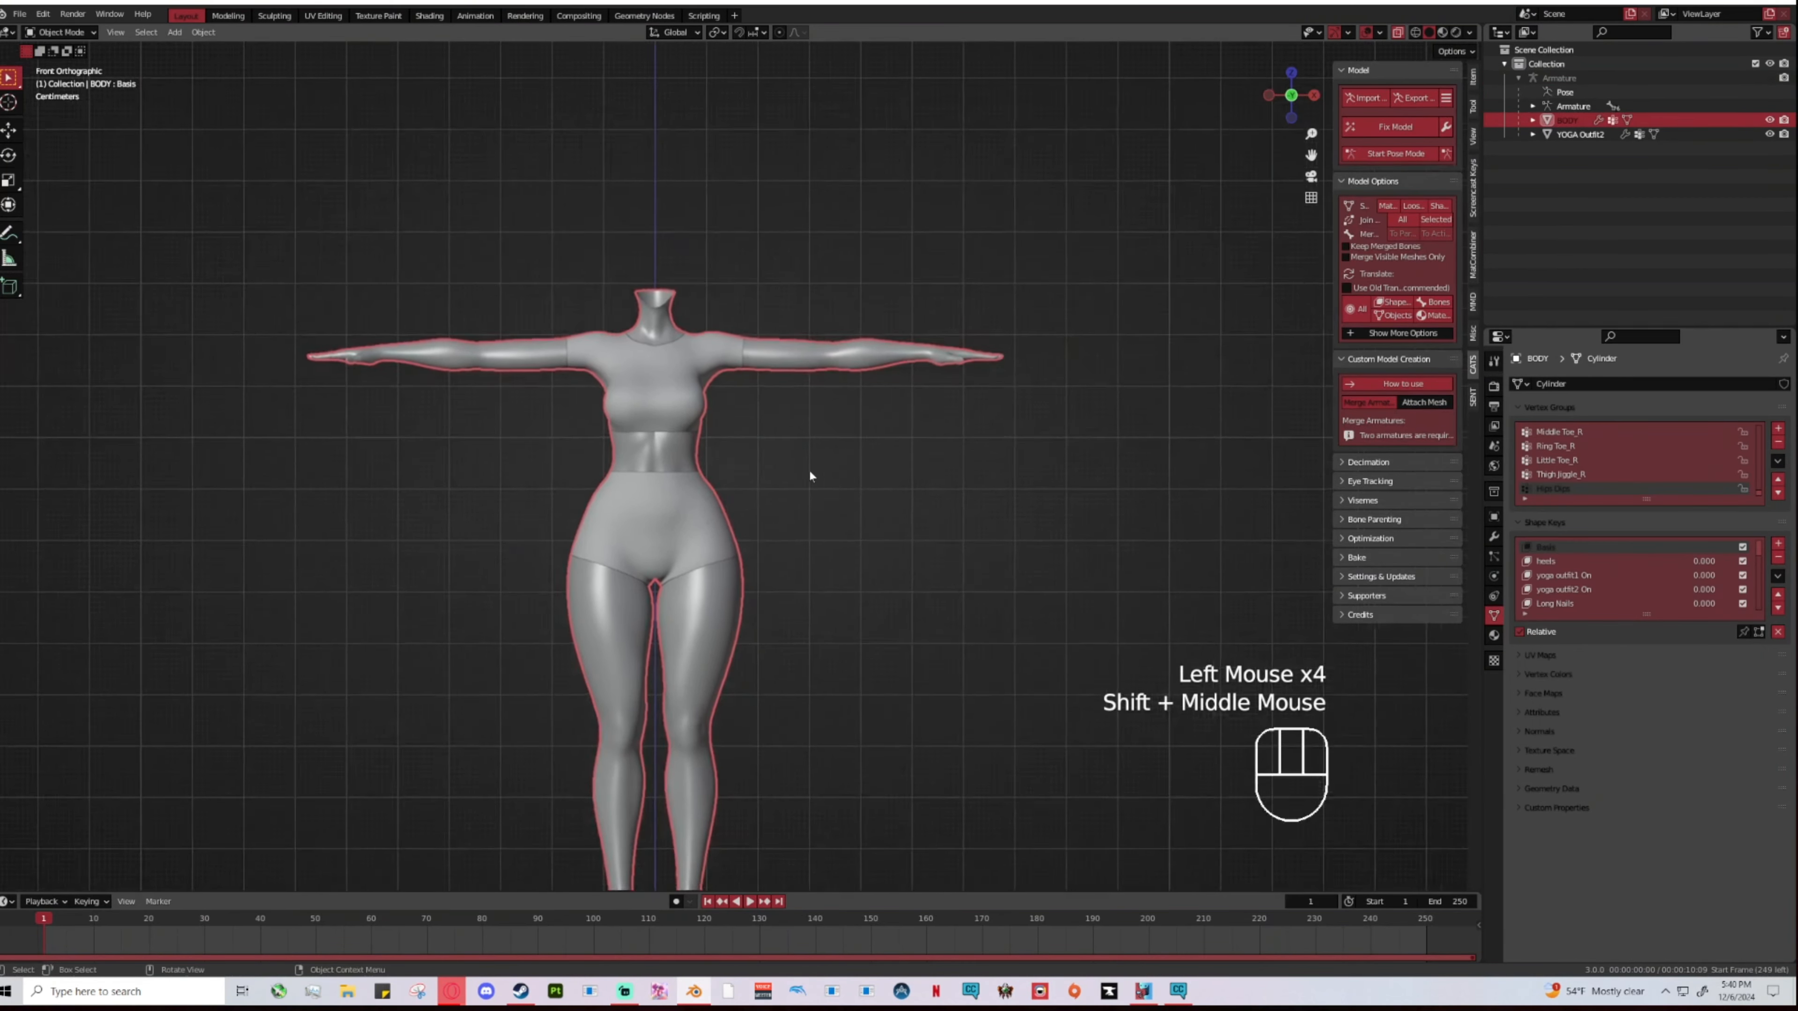
scroll(809, 470, "up", 3)
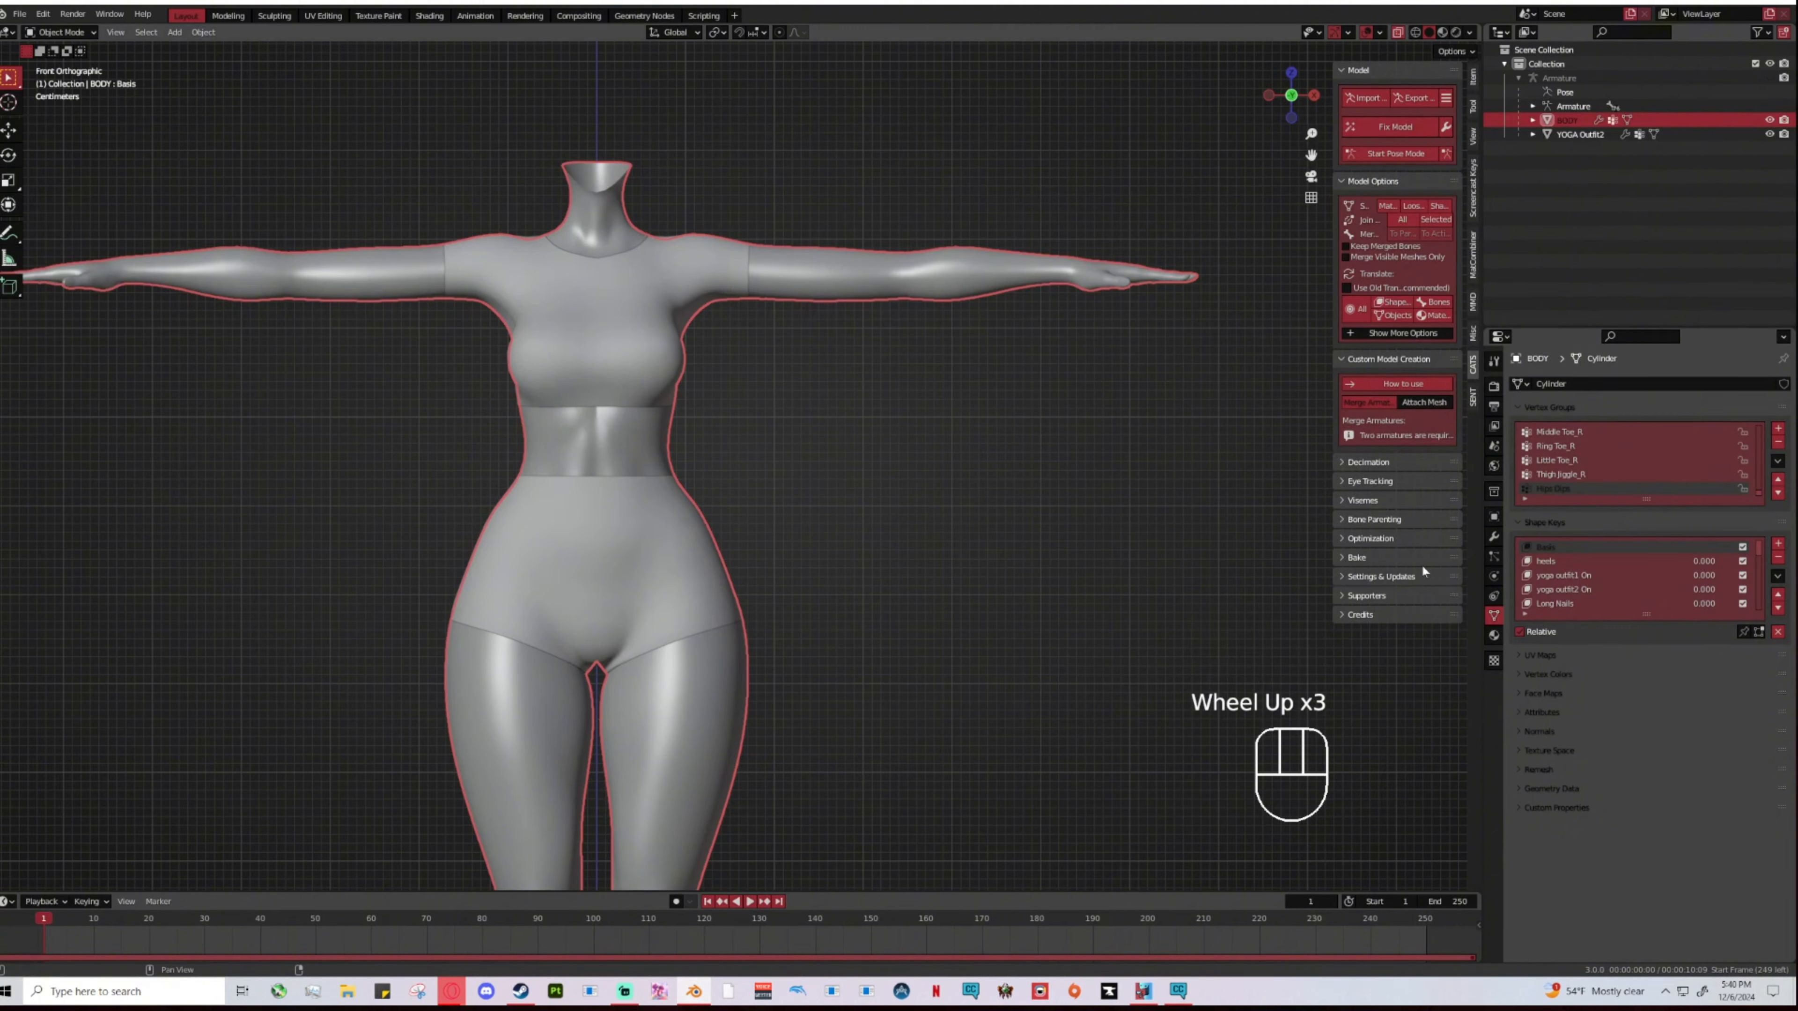
left_click(1494, 635)
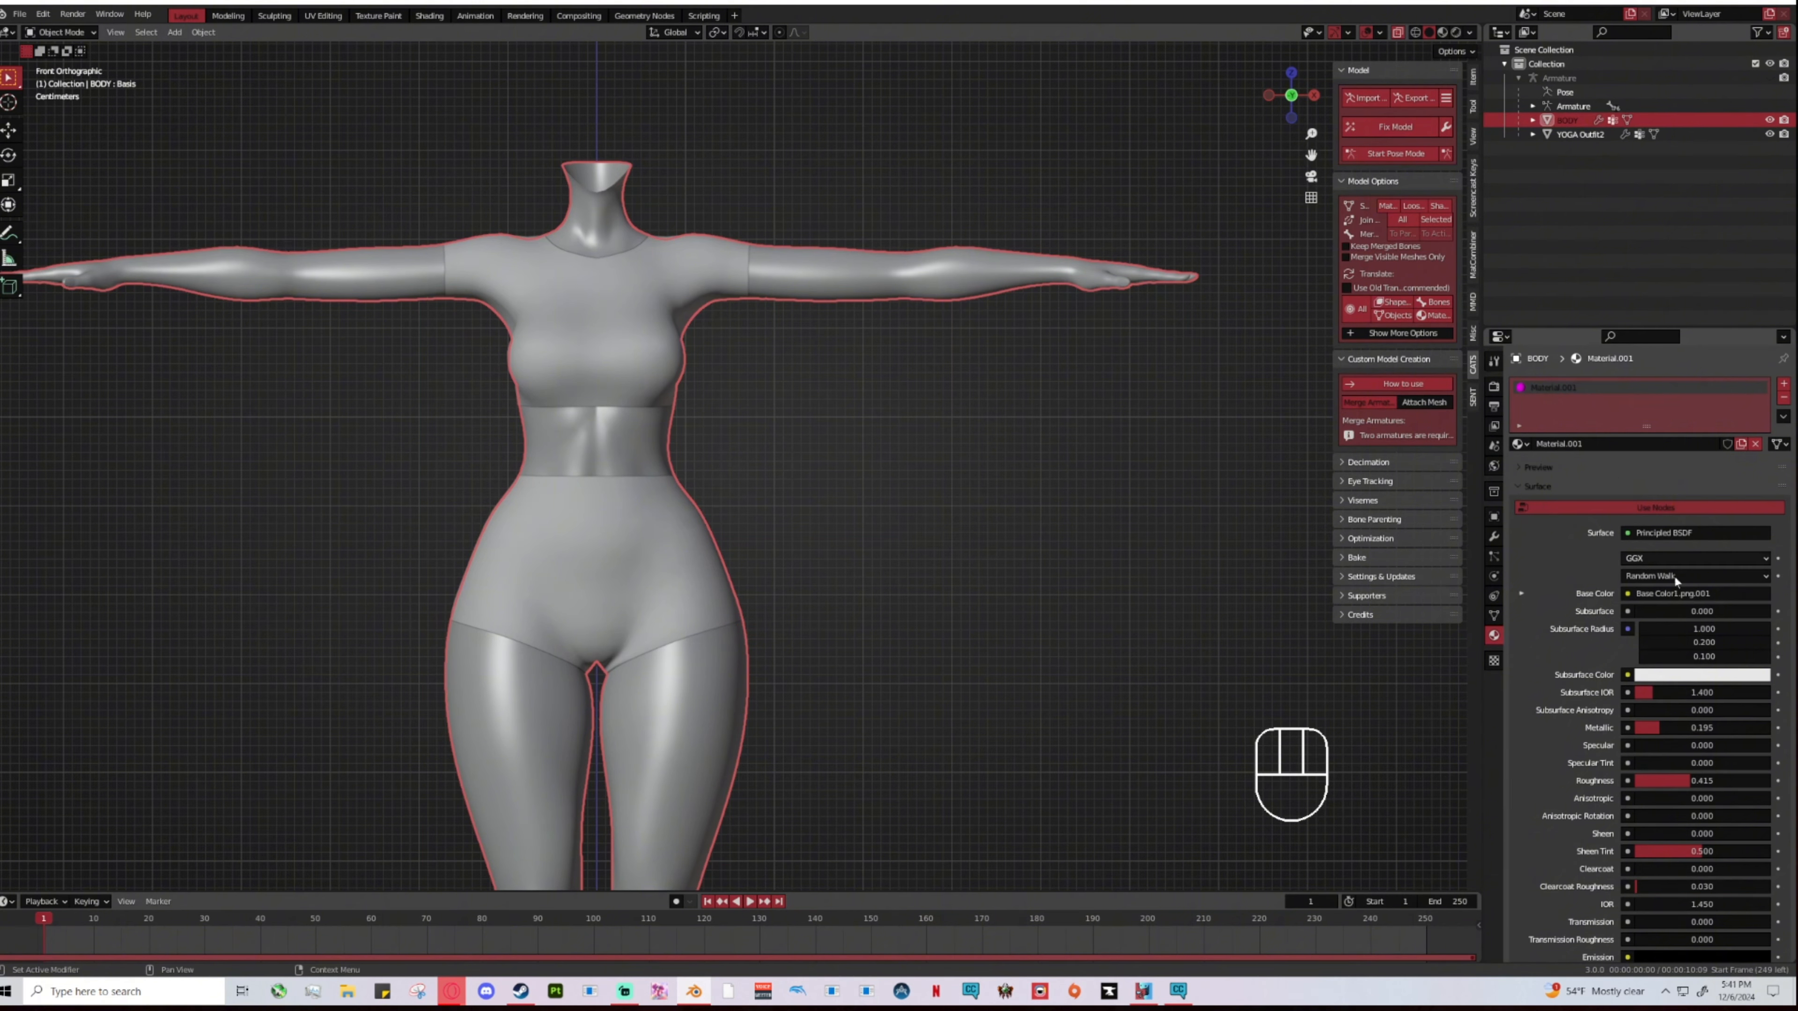
left_click(1494, 616)
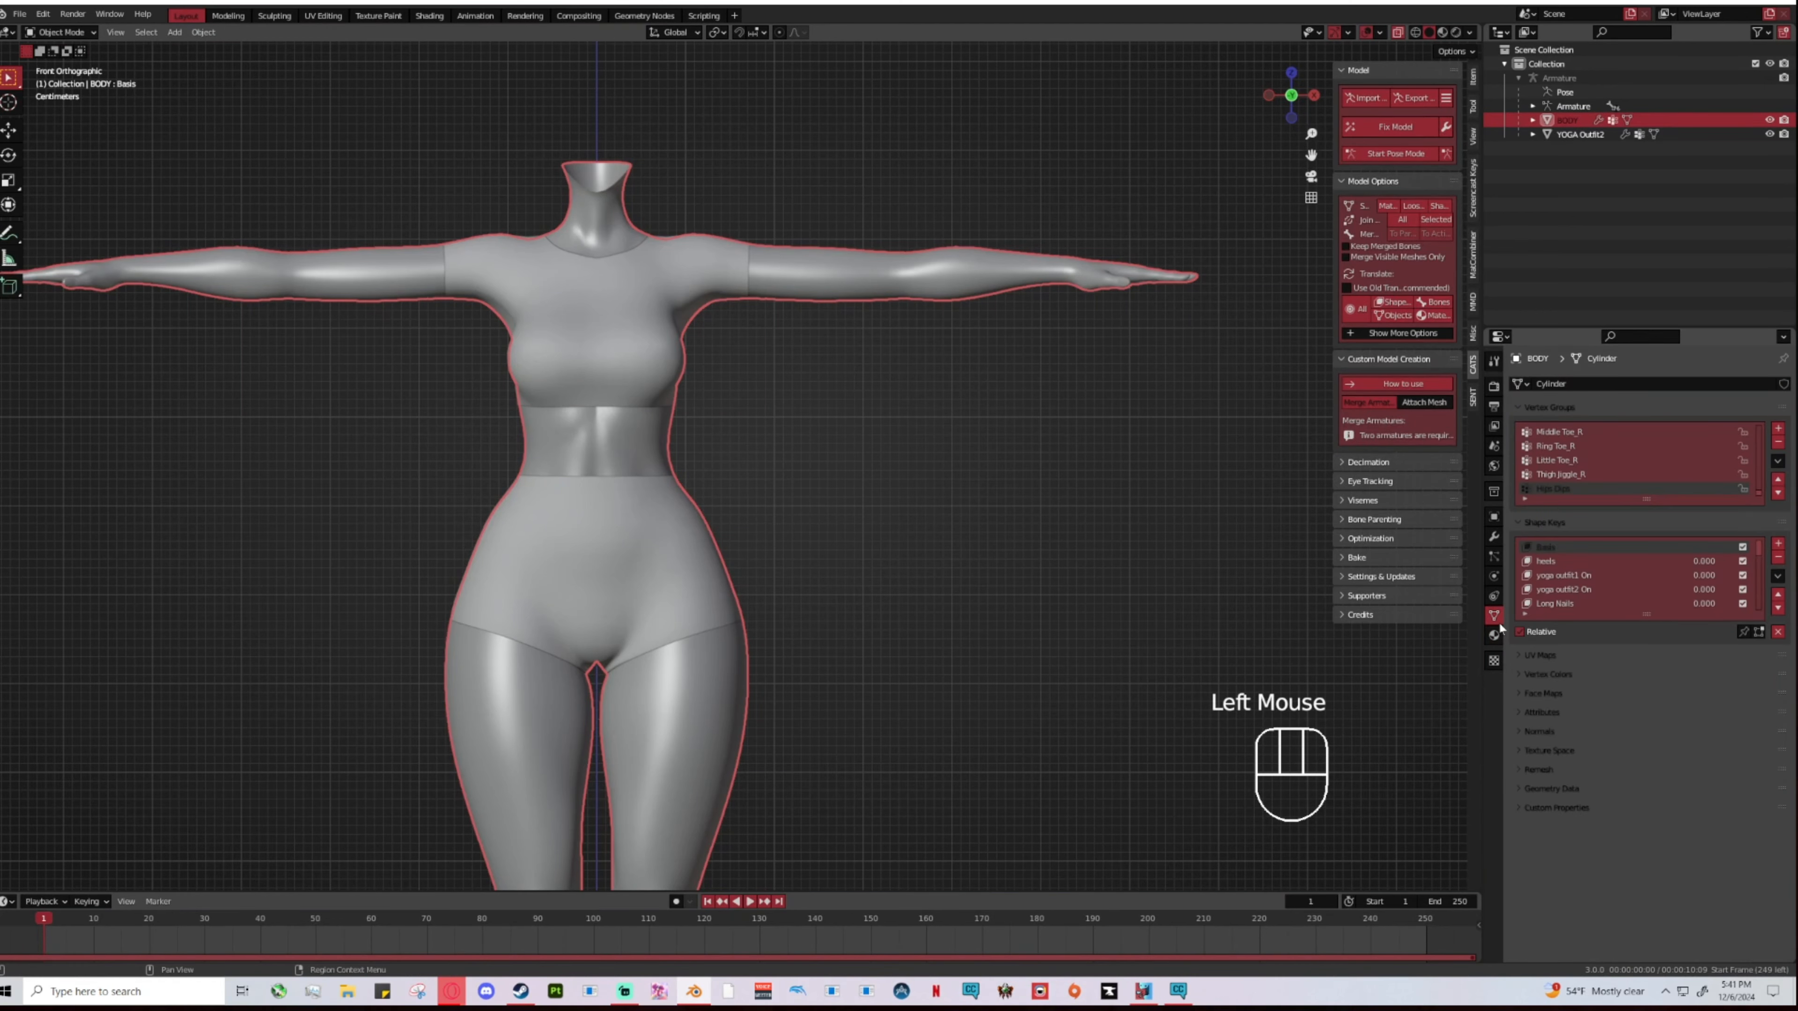
Step: Enlarge the BODY mesh's shape key list, make Middle Toe_R the active vertex group and look through the shape keys
left_click_drag(1668, 613, 1640, 749)
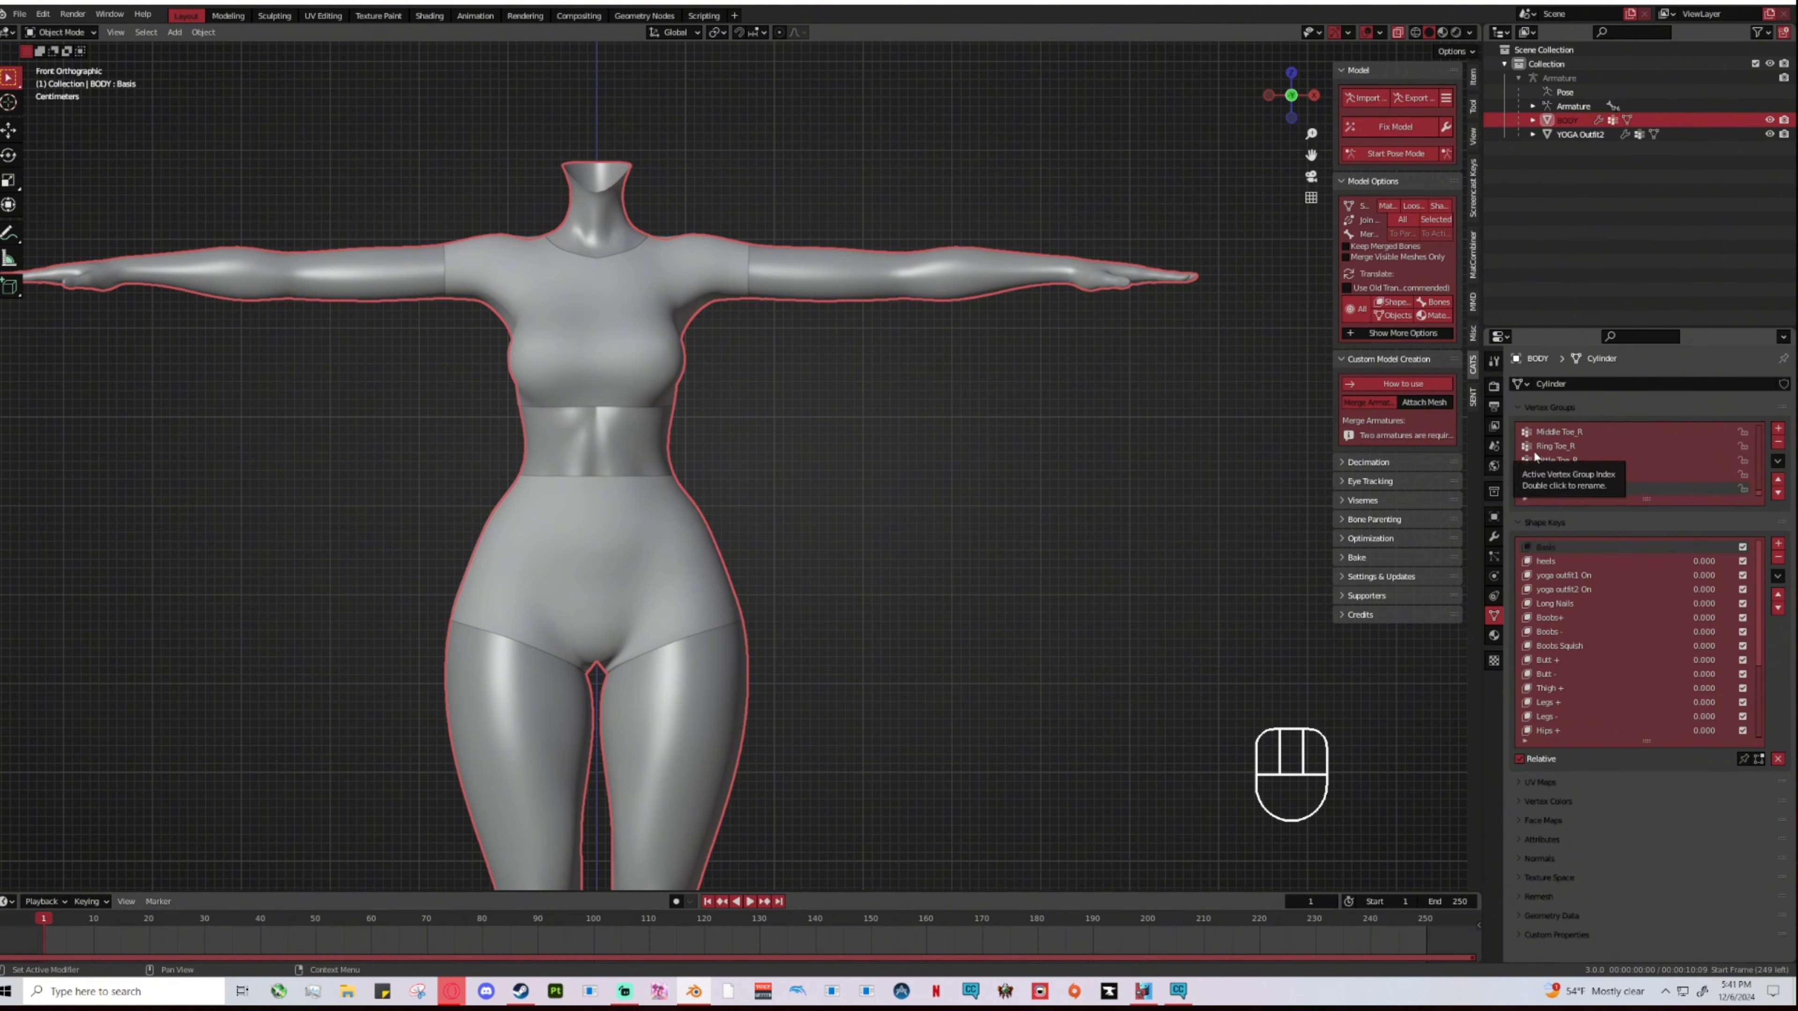
left_click(1558, 431)
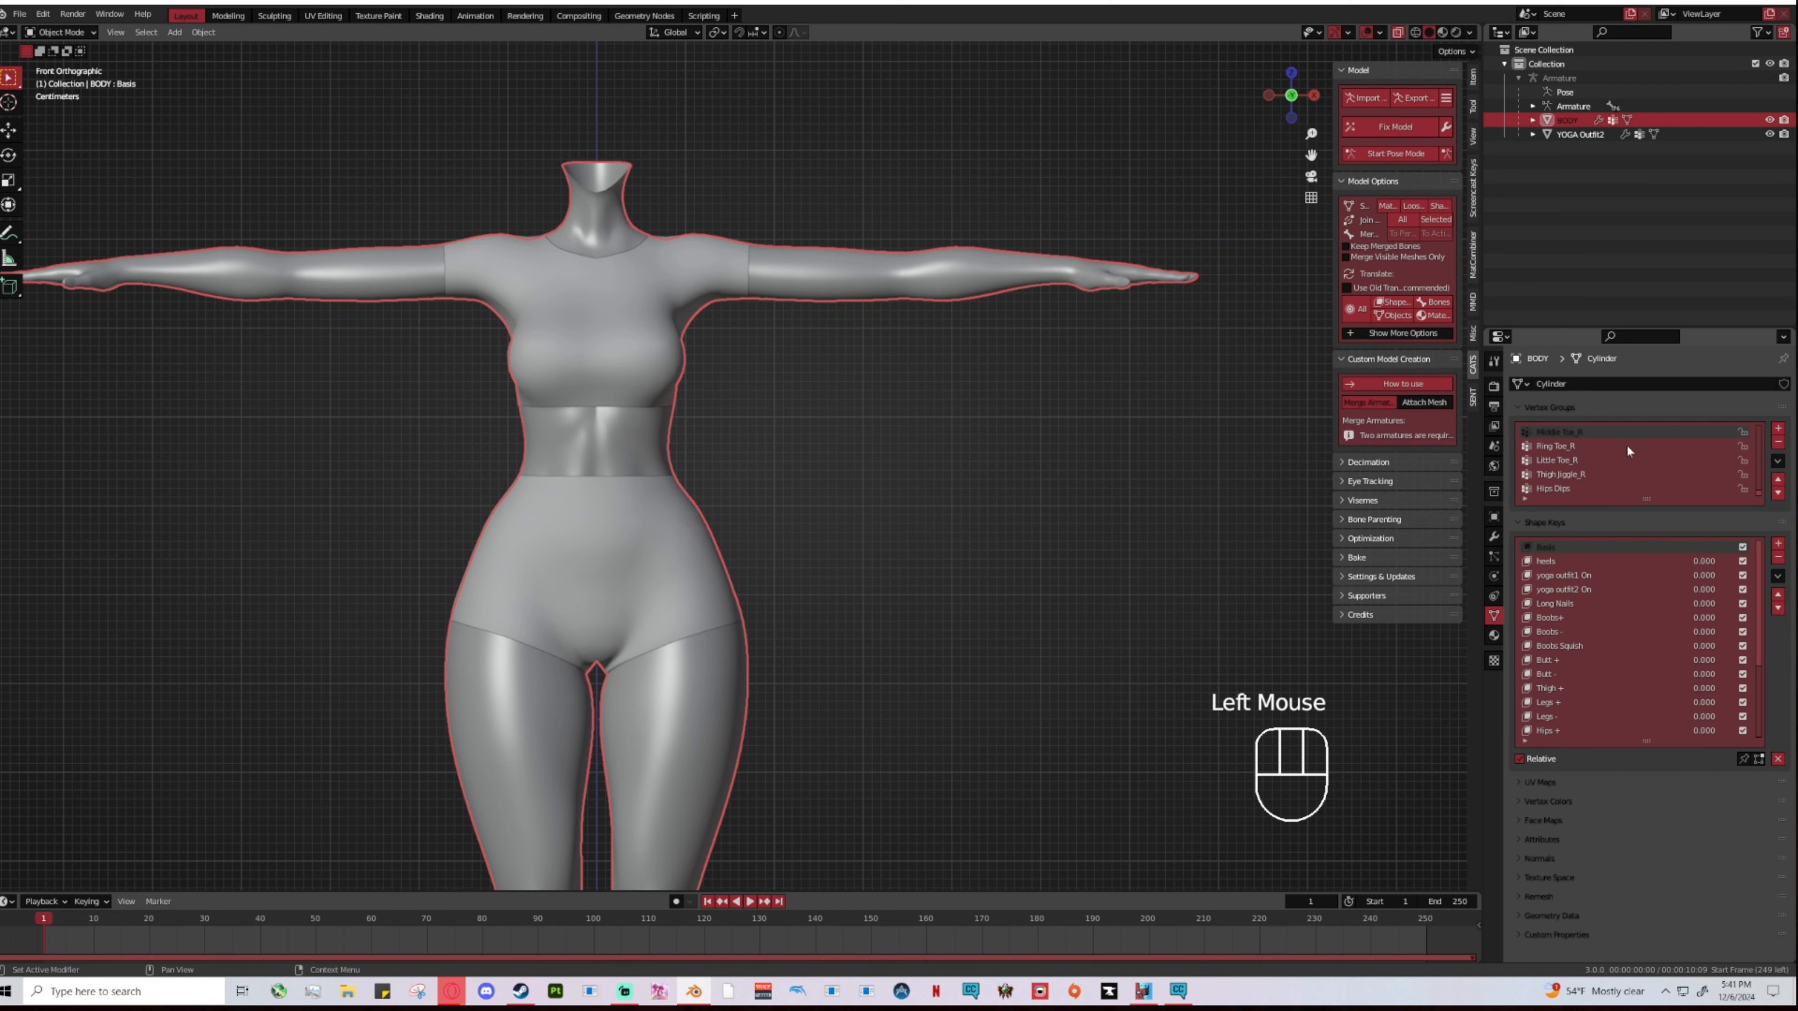
left_click(1567, 487)
left_click(1563, 431)
scroll(1641, 666, "down", 3)
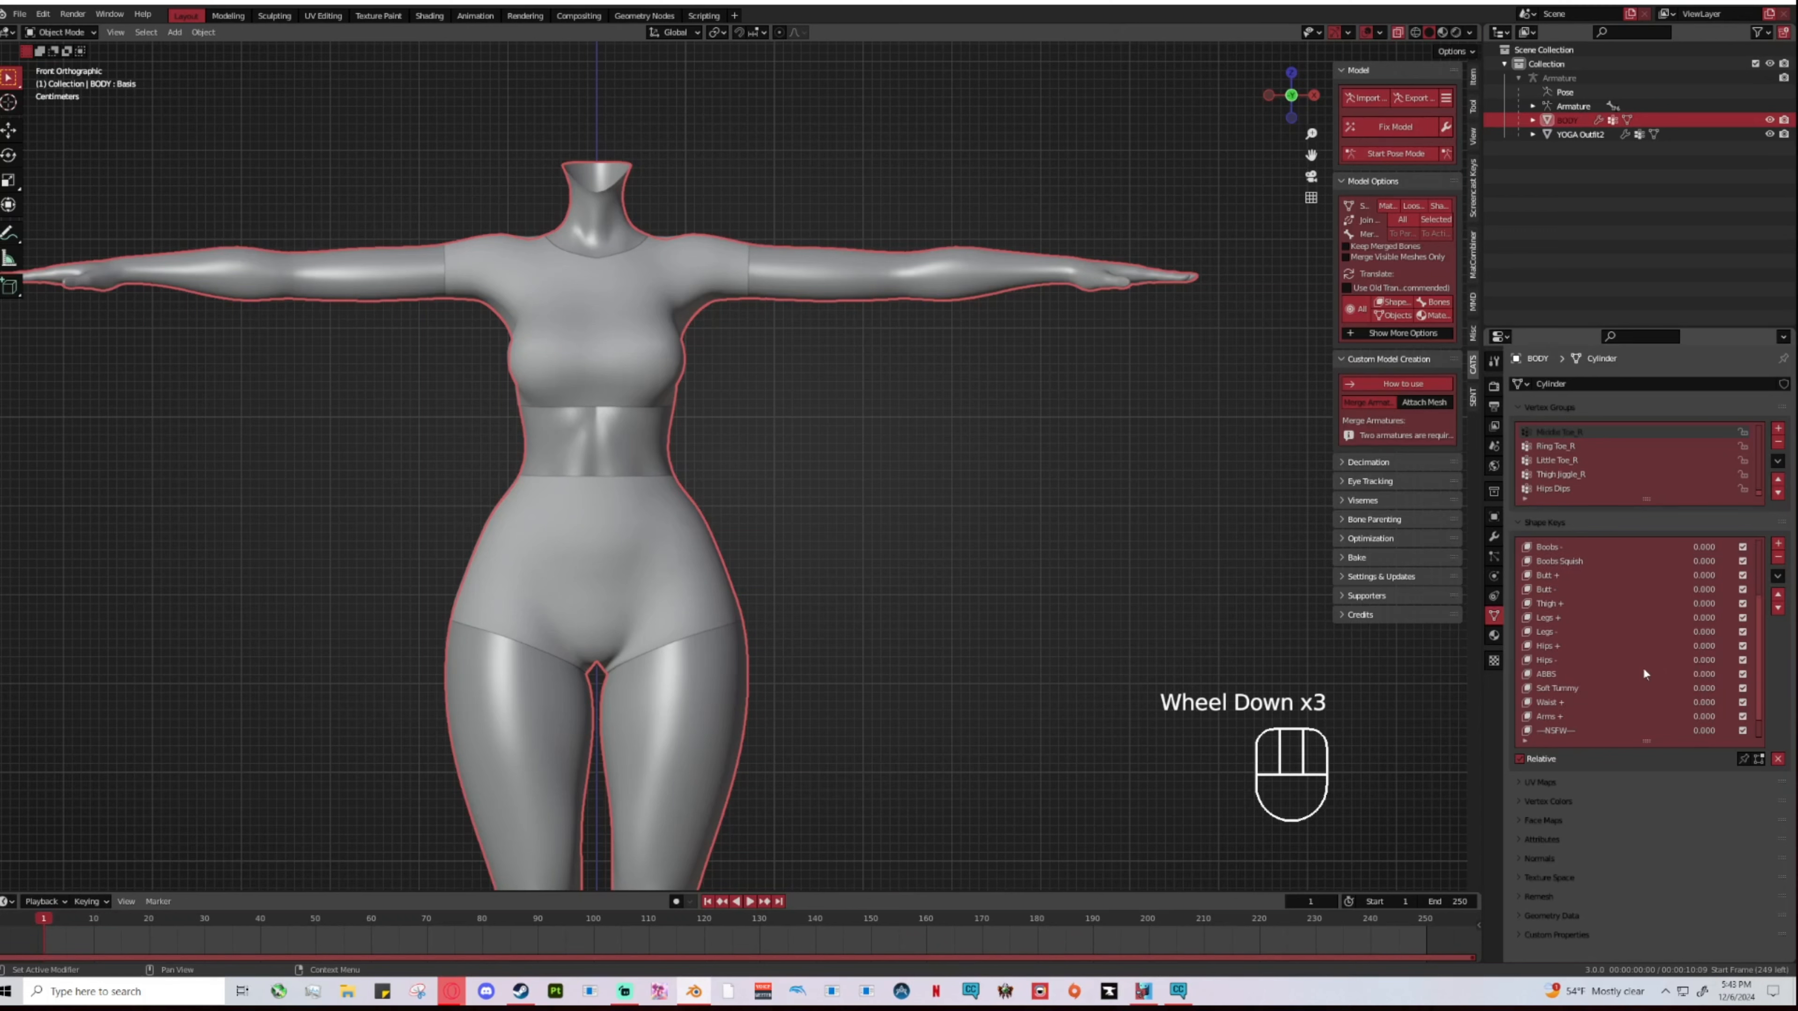
scroll(1639, 669, "down", 3)
scroll(1630, 676, "up", 3)
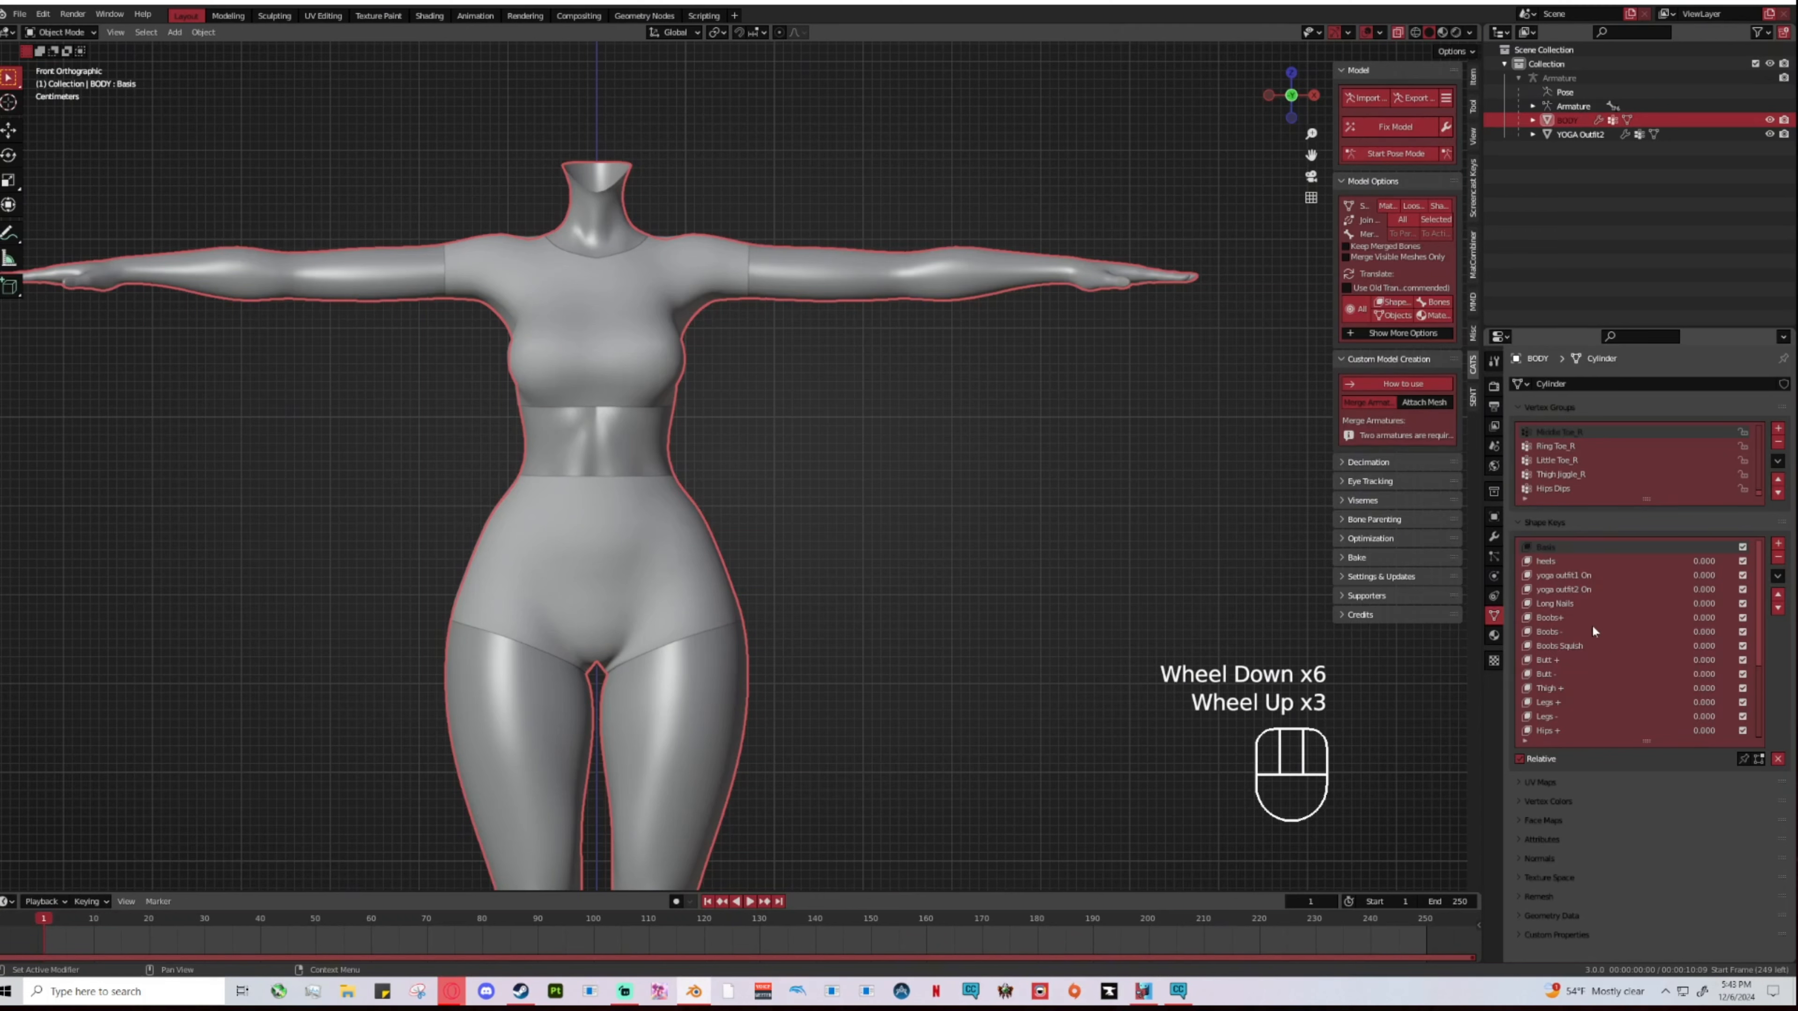
Step: Test the heels shape key on the feet by raising its value to 1.000 and returning it to 0
left_click(1540, 562)
scroll(779, 577, "up", 1, "shift")
middle_click_drag(697, 597, 1087, 53, "shift")
middle_click_drag(907, 373, 798, 506)
scroll(1033, 482, "down", 2)
scroll(984, 528, "up", 2)
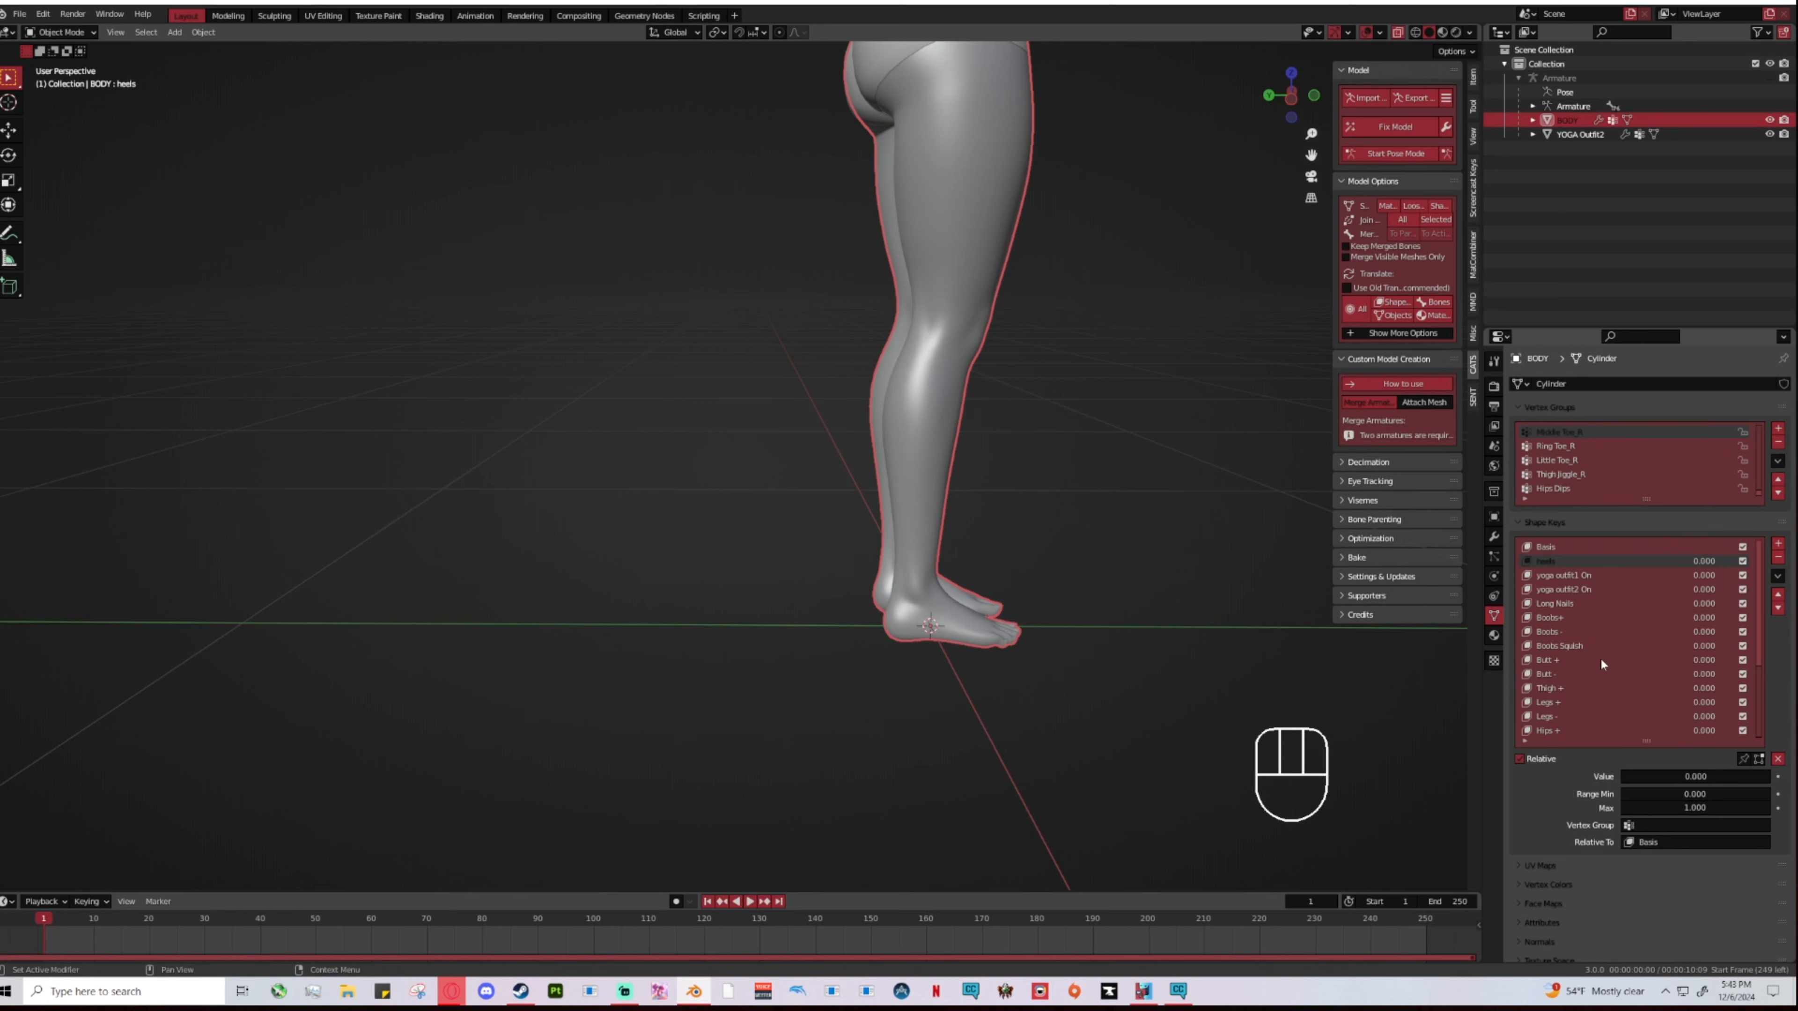
left_click_drag(1631, 769, 1529, 750)
left_click_drag(1629, 778, 1773, 781)
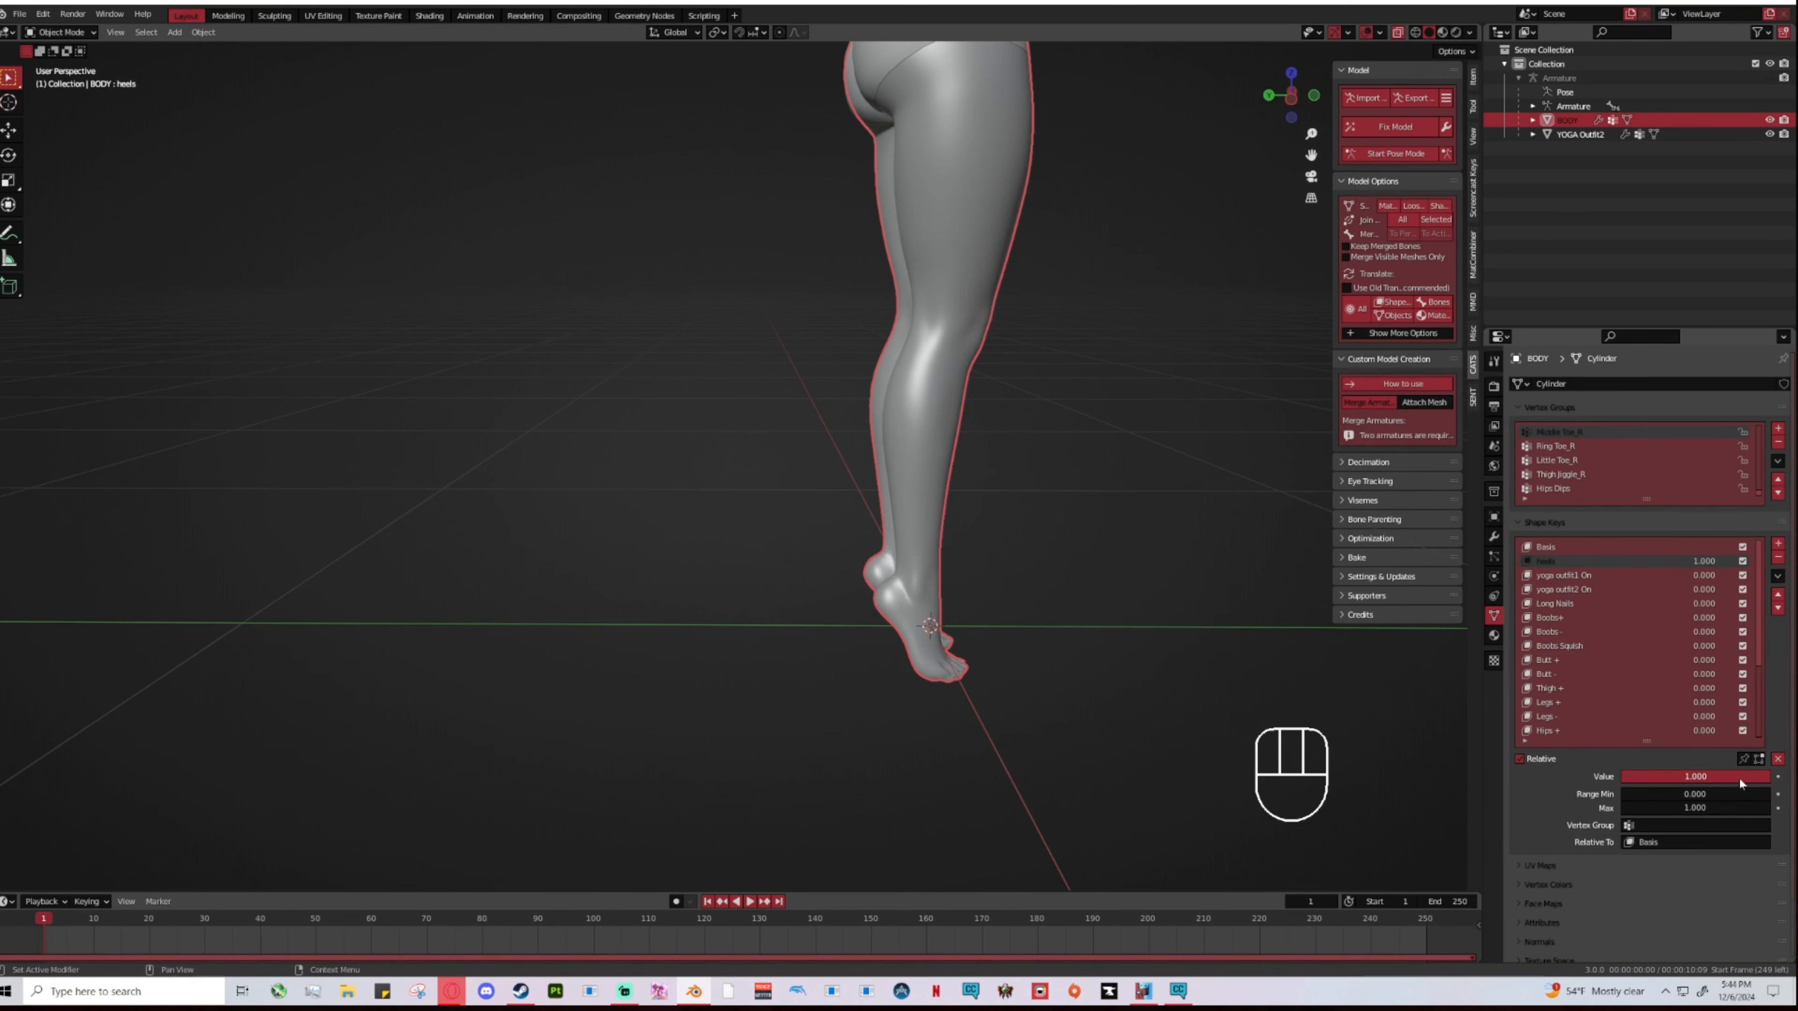
left_click_drag(1739, 777, 1623, 776)
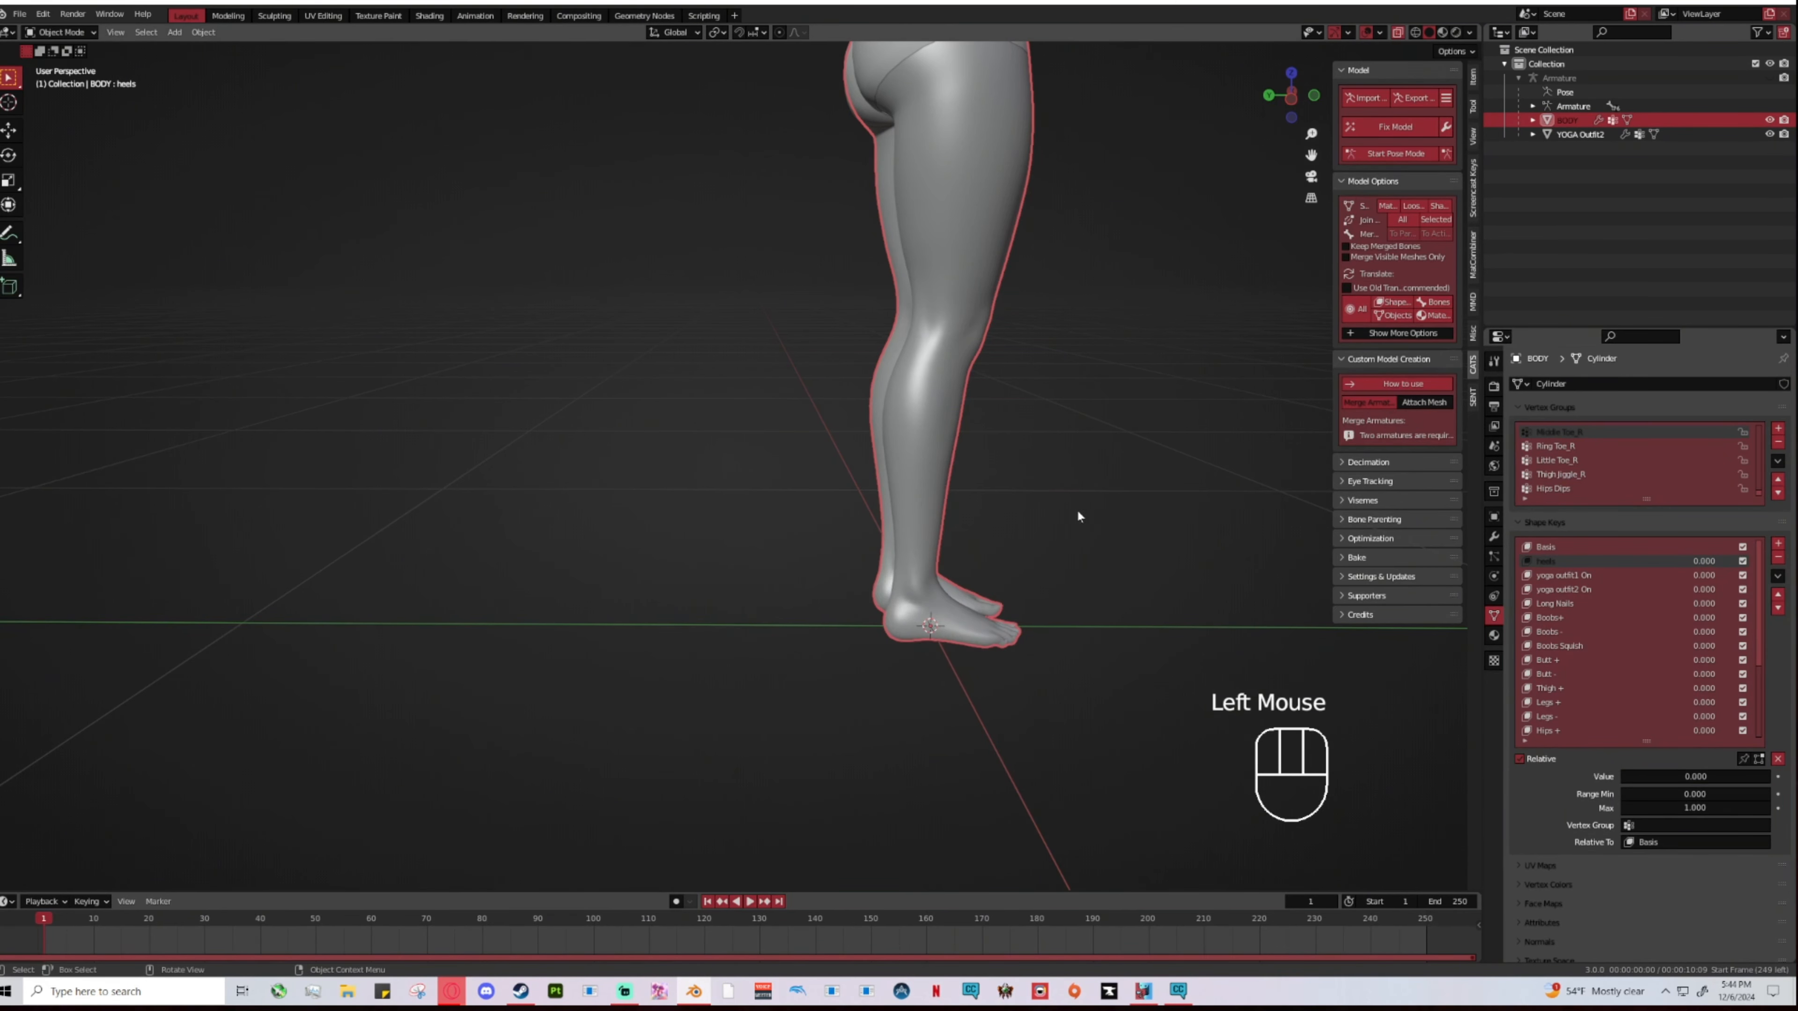
Step: Test the Thigh + shape key on the body by setting its value to 1 and returning it to 0
middle_click_drag(1076, 508, 894, 494)
scroll(1098, 356, "down", 2)
middle_click_drag(1098, 357, 1132, 539, "shift")
left_click(1554, 689)
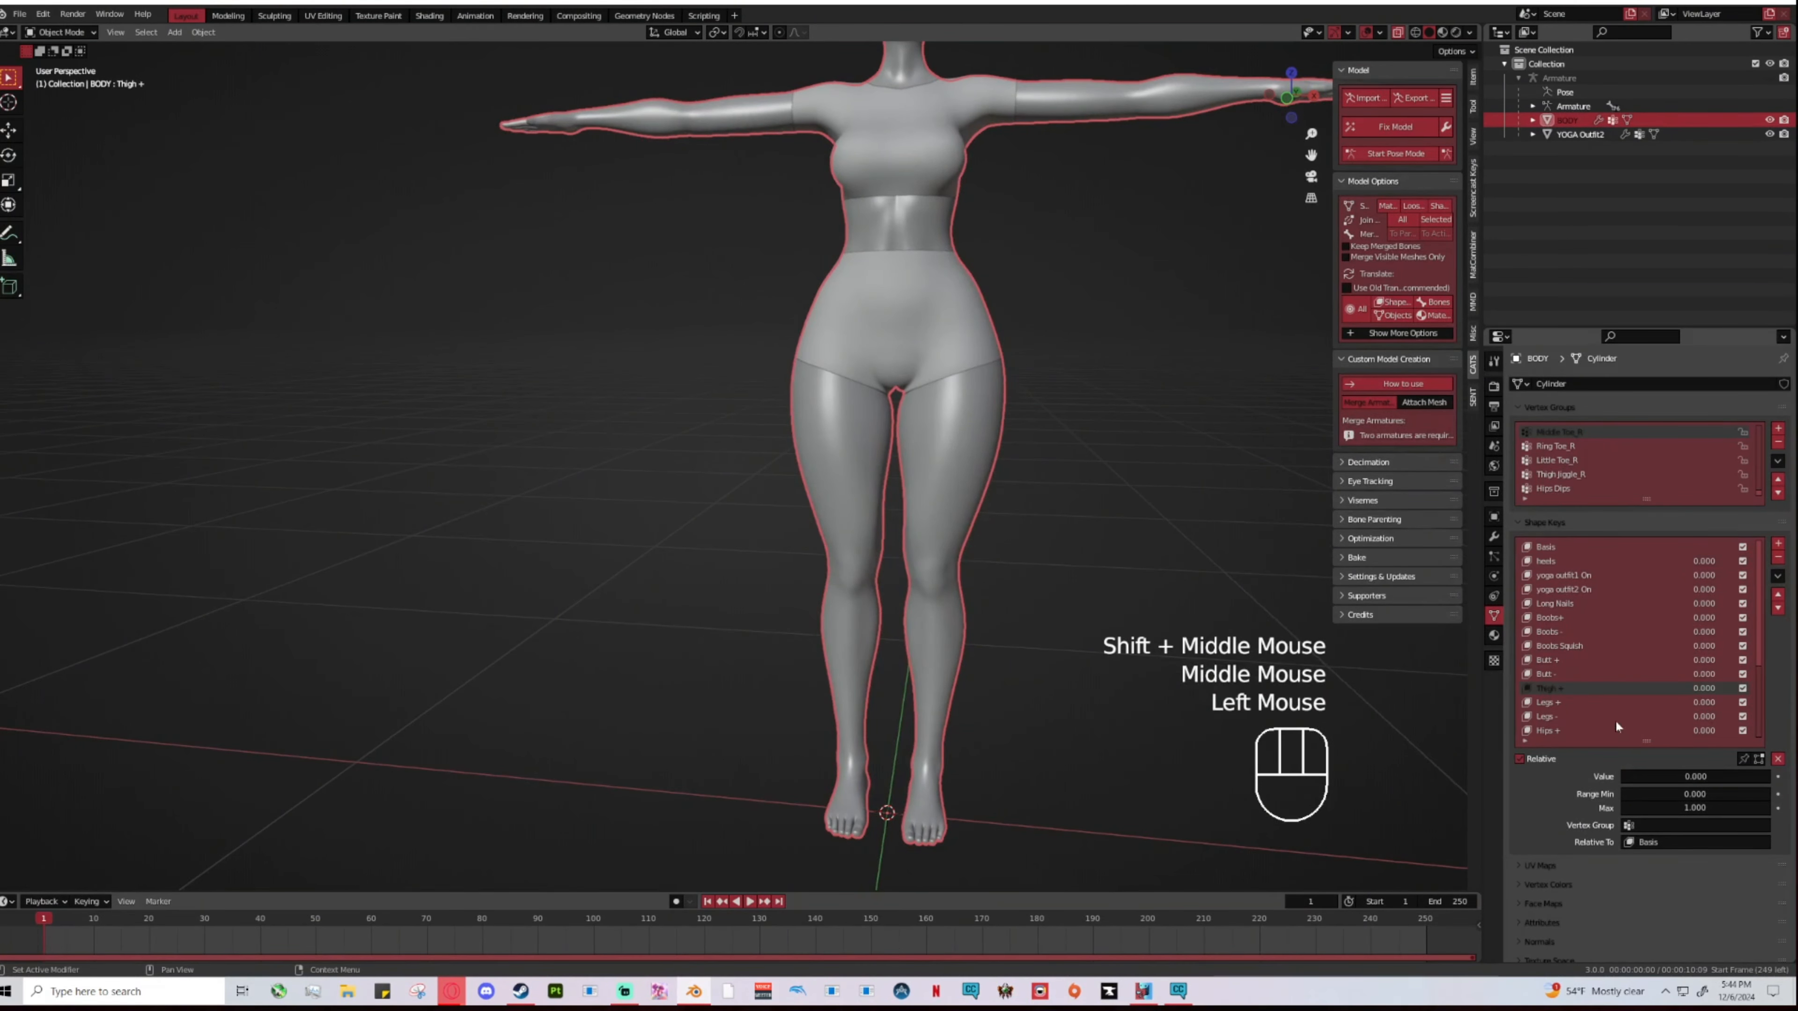
double_click(1629, 777)
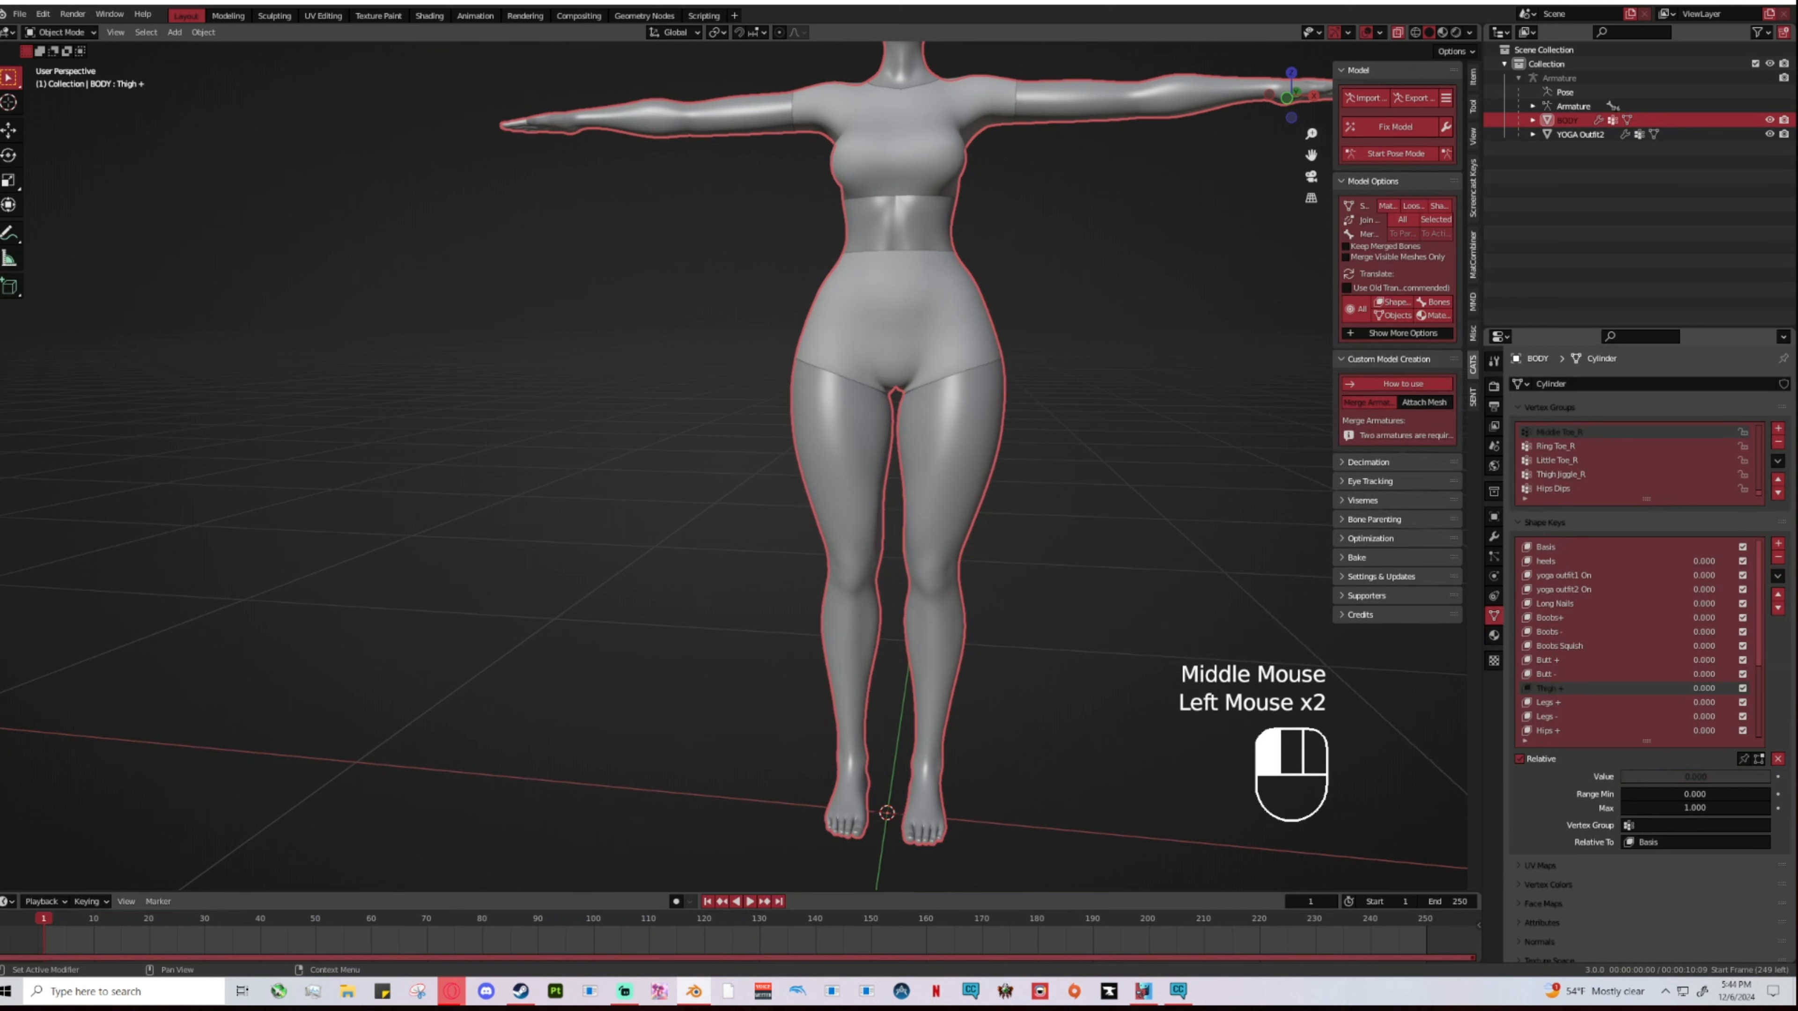
type("1")
key("Return")
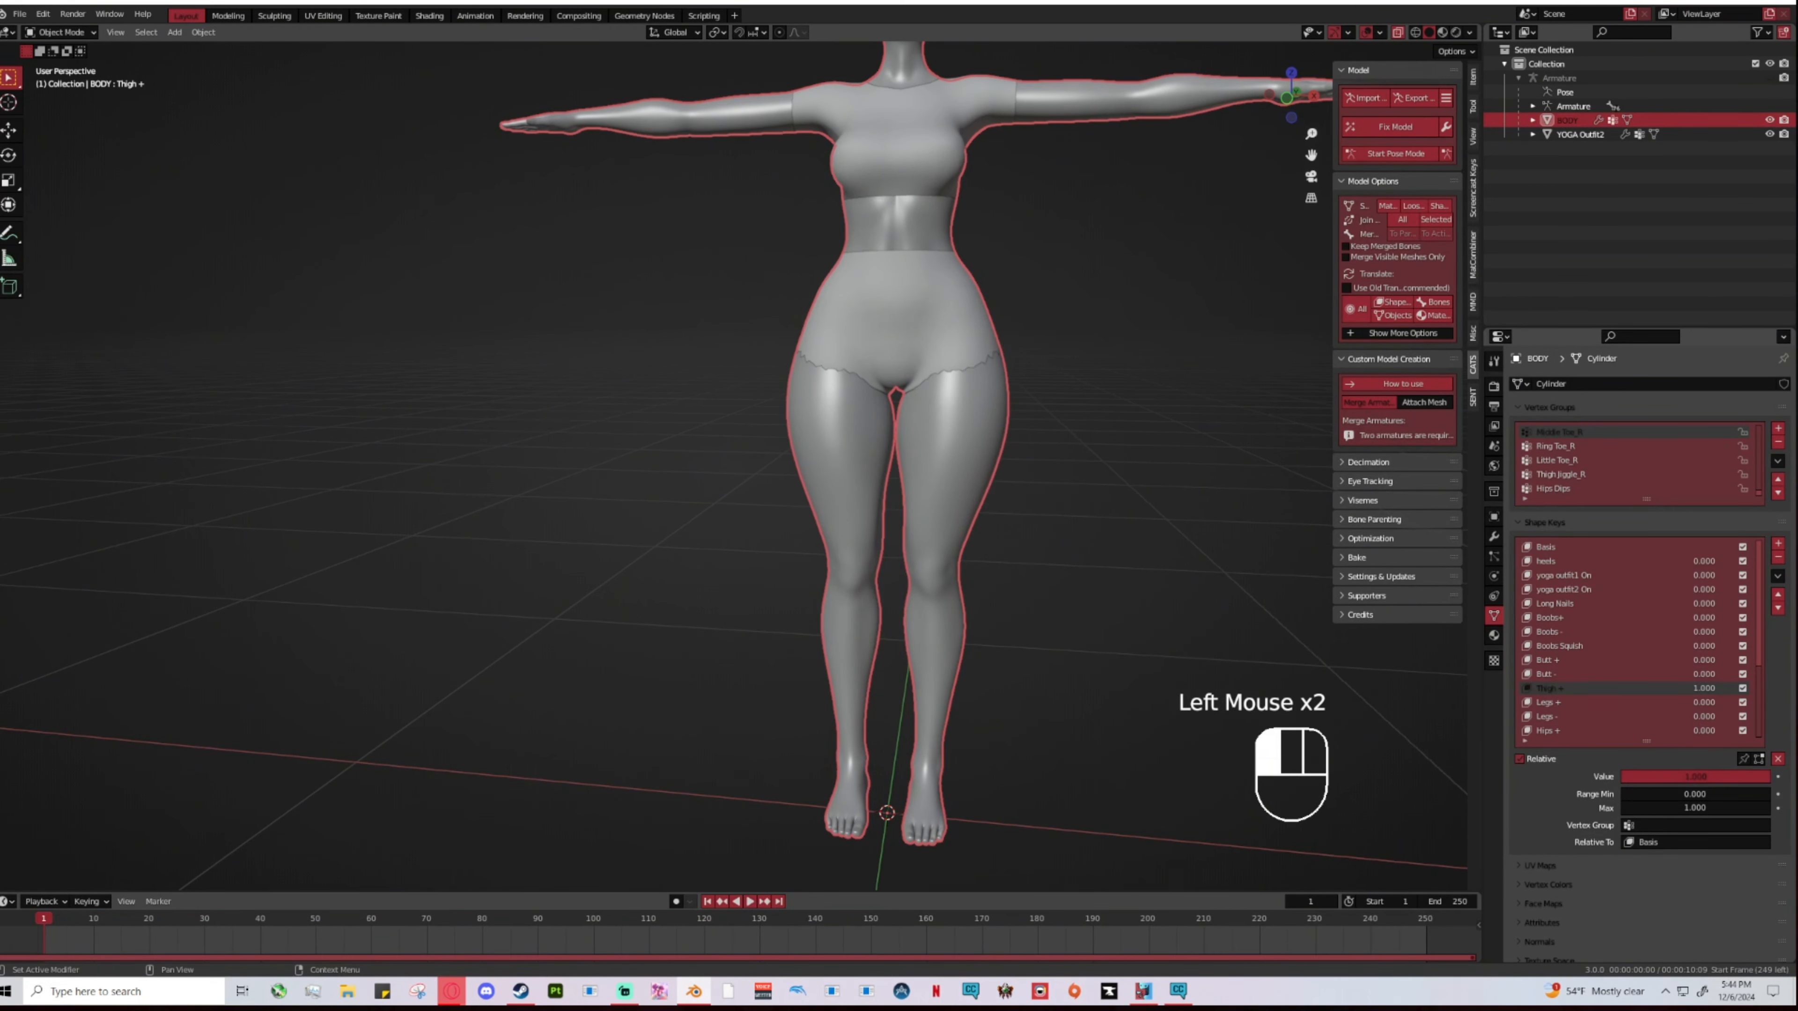
left_click_drag(1768, 777, 1622, 777)
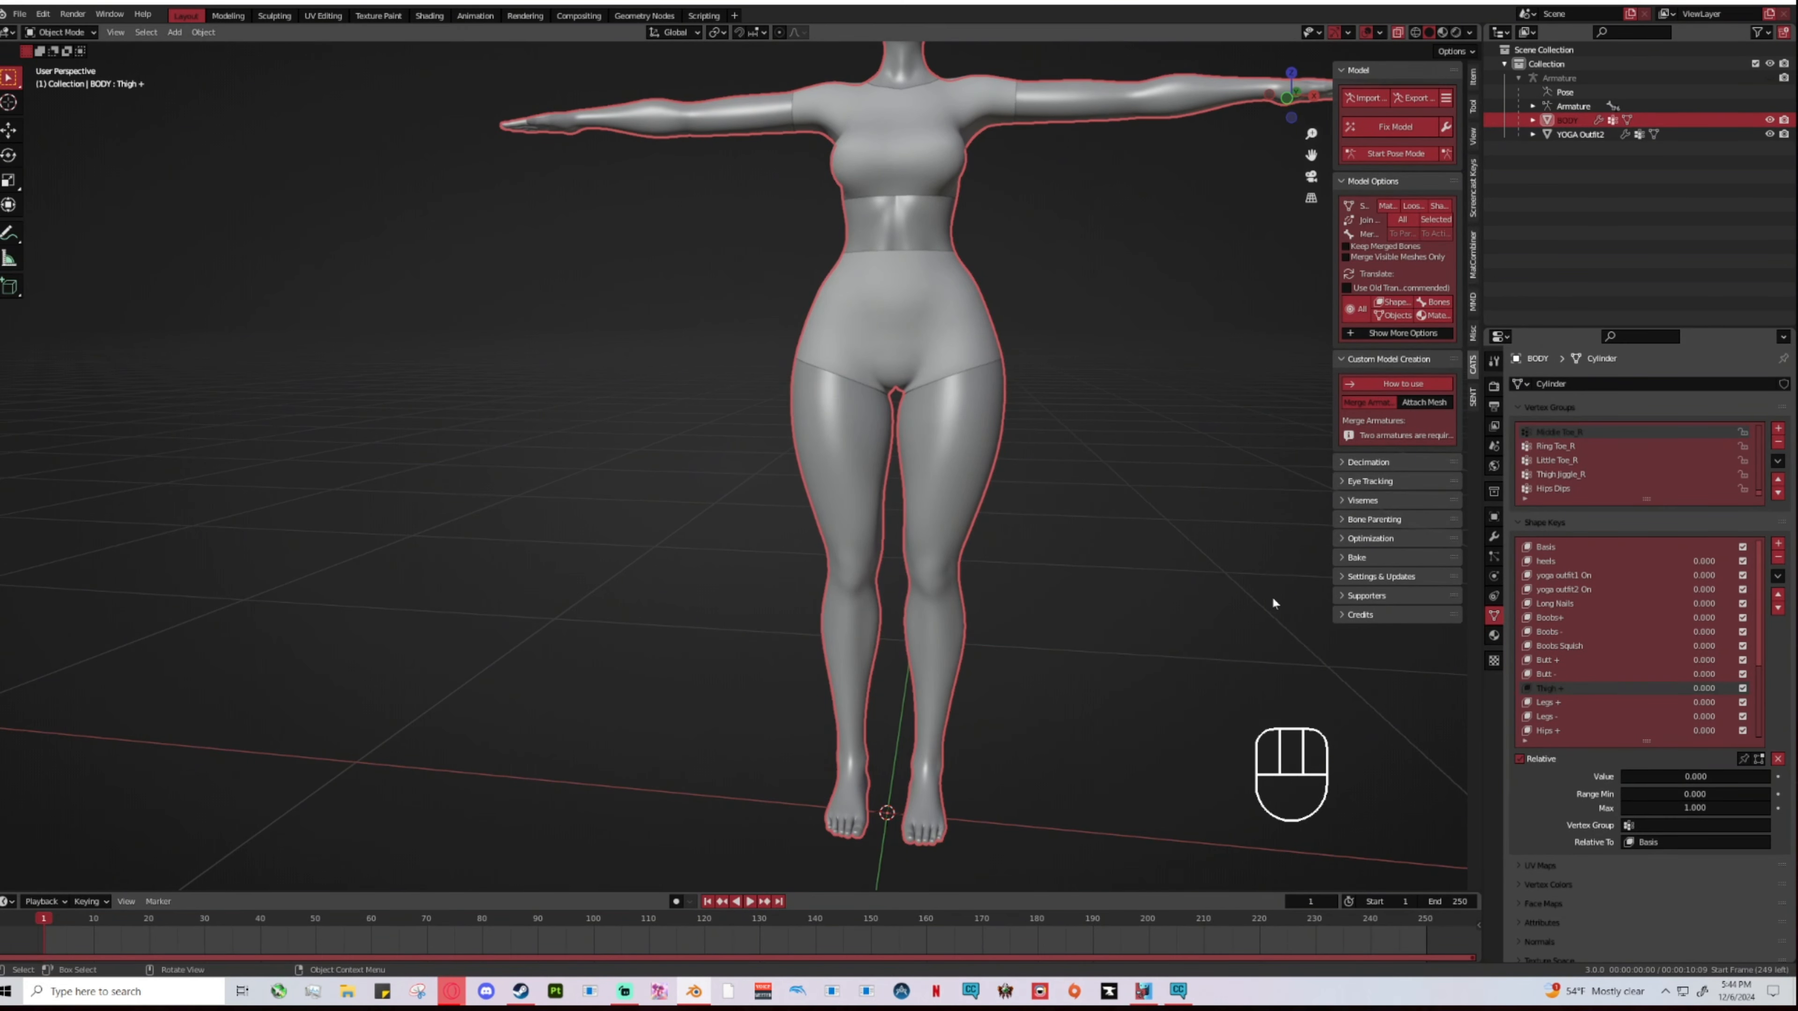
Step: Try the Legs - shape key on the legs and leave its value at 0
scroll(1183, 592, "up", 2)
mouse_move(1018, 590)
middle_mouse_down()
mouse_move(1220, 608)
mouse_move(913, 625)
mouse_move(999, 608)
middle_mouse_up()
scroll(913, 626, "up", 2)
left_click(1578, 716)
mouse_move(1628, 777)
left_mouse_down()
mouse_move(1765, 777)
mouse_move(1622, 776)
left_mouse_up()
middle_click_drag(1168, 587, 911, 610)
scroll(1108, 498, "down", 2)
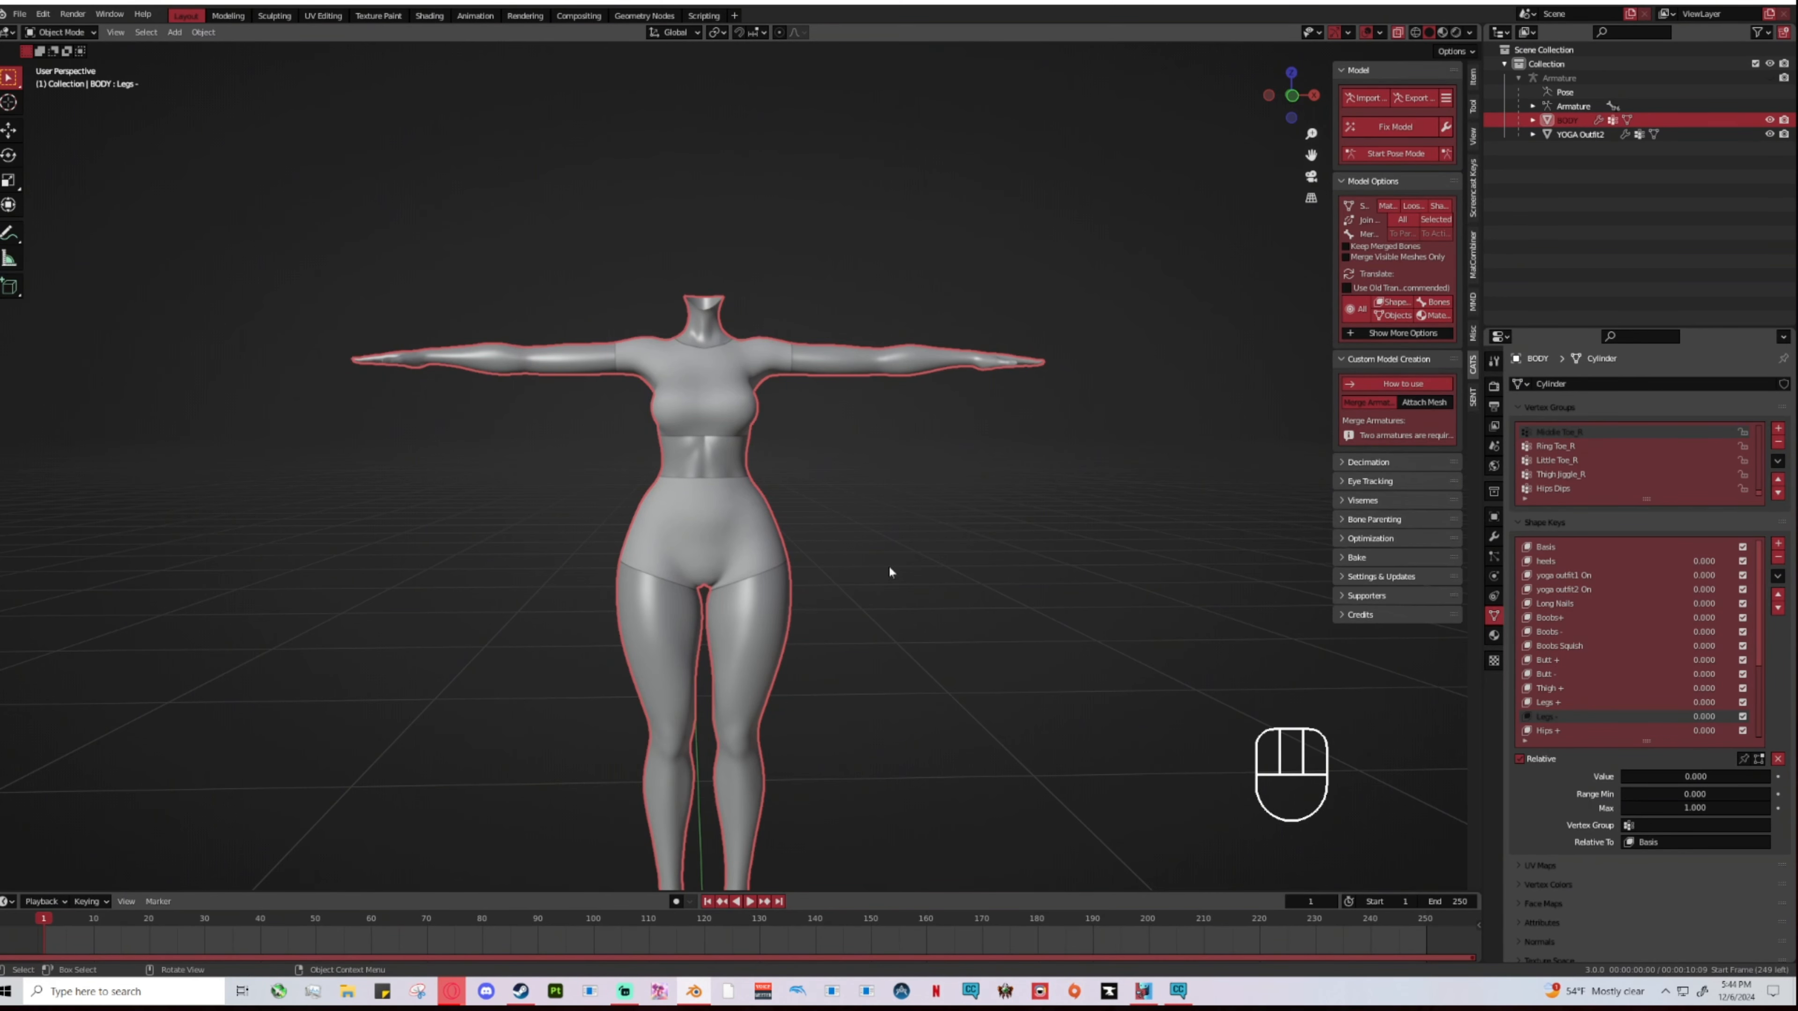
Step: Extend the shape key list down to Soft Tummy and show the upper body in the front orthographic view
left_click_drag(1647, 743, 1648, 785)
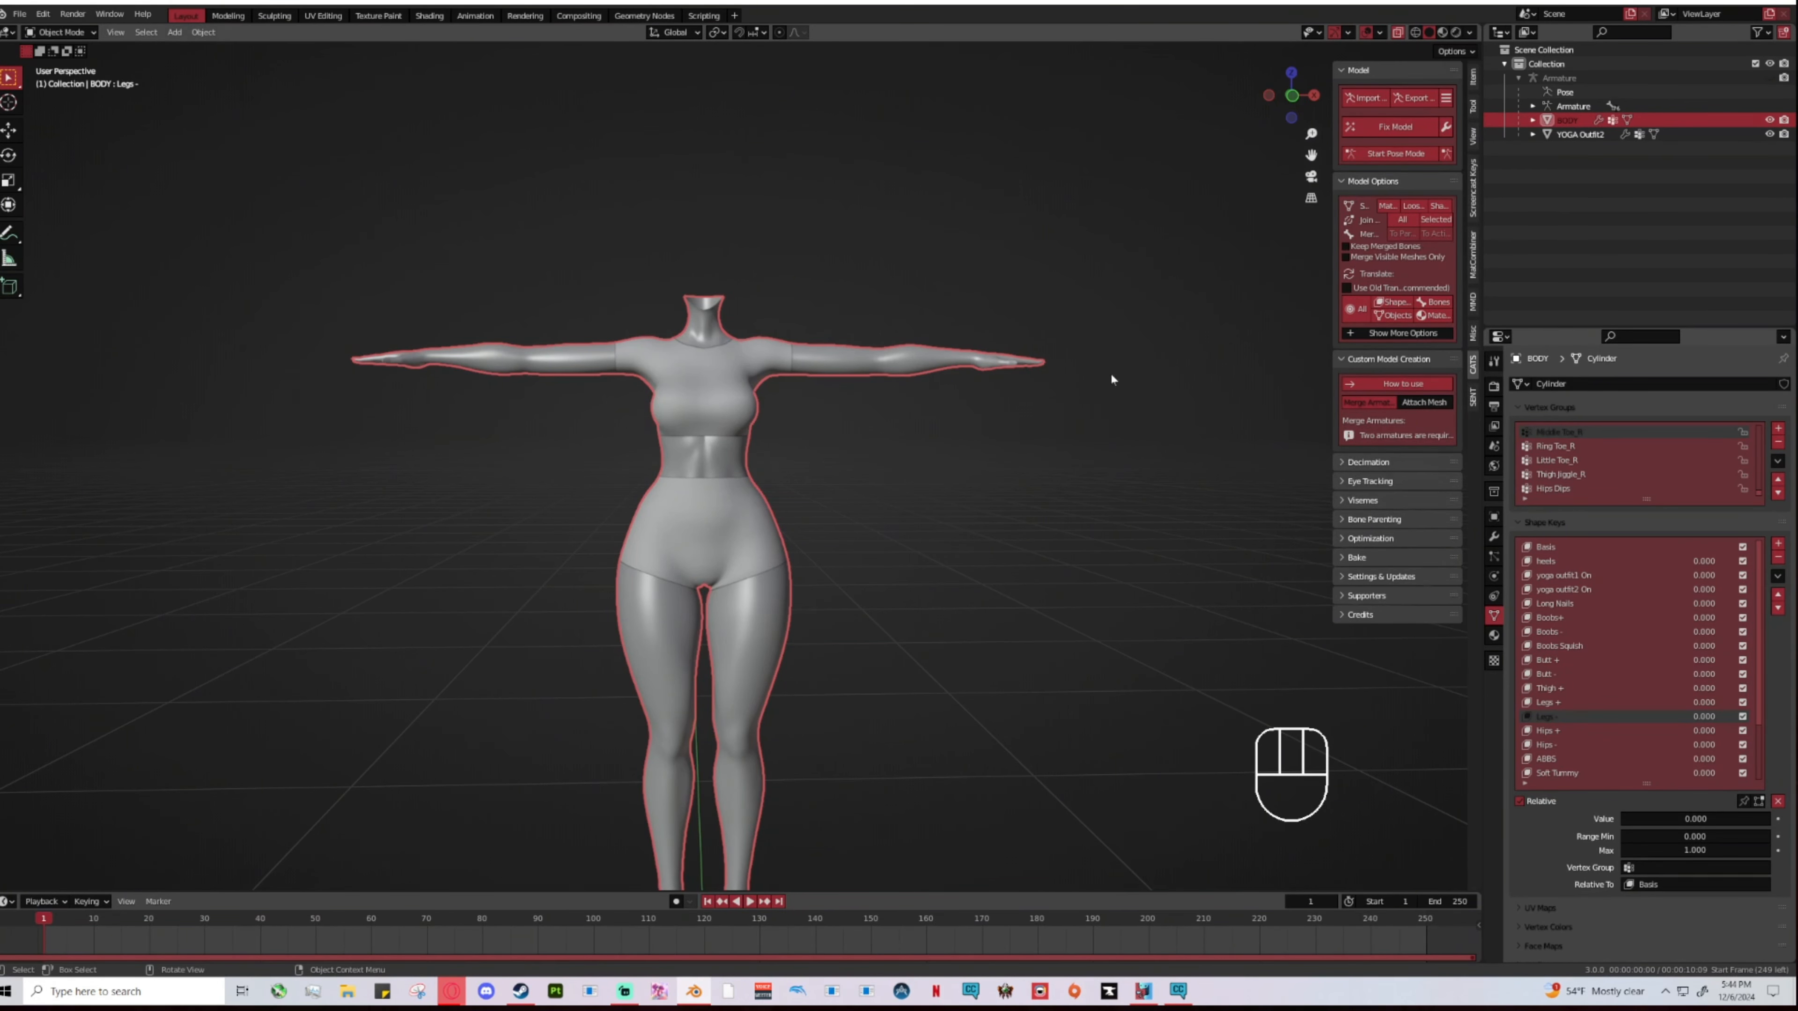
left_click(1291, 97)
left_click(1292, 97)
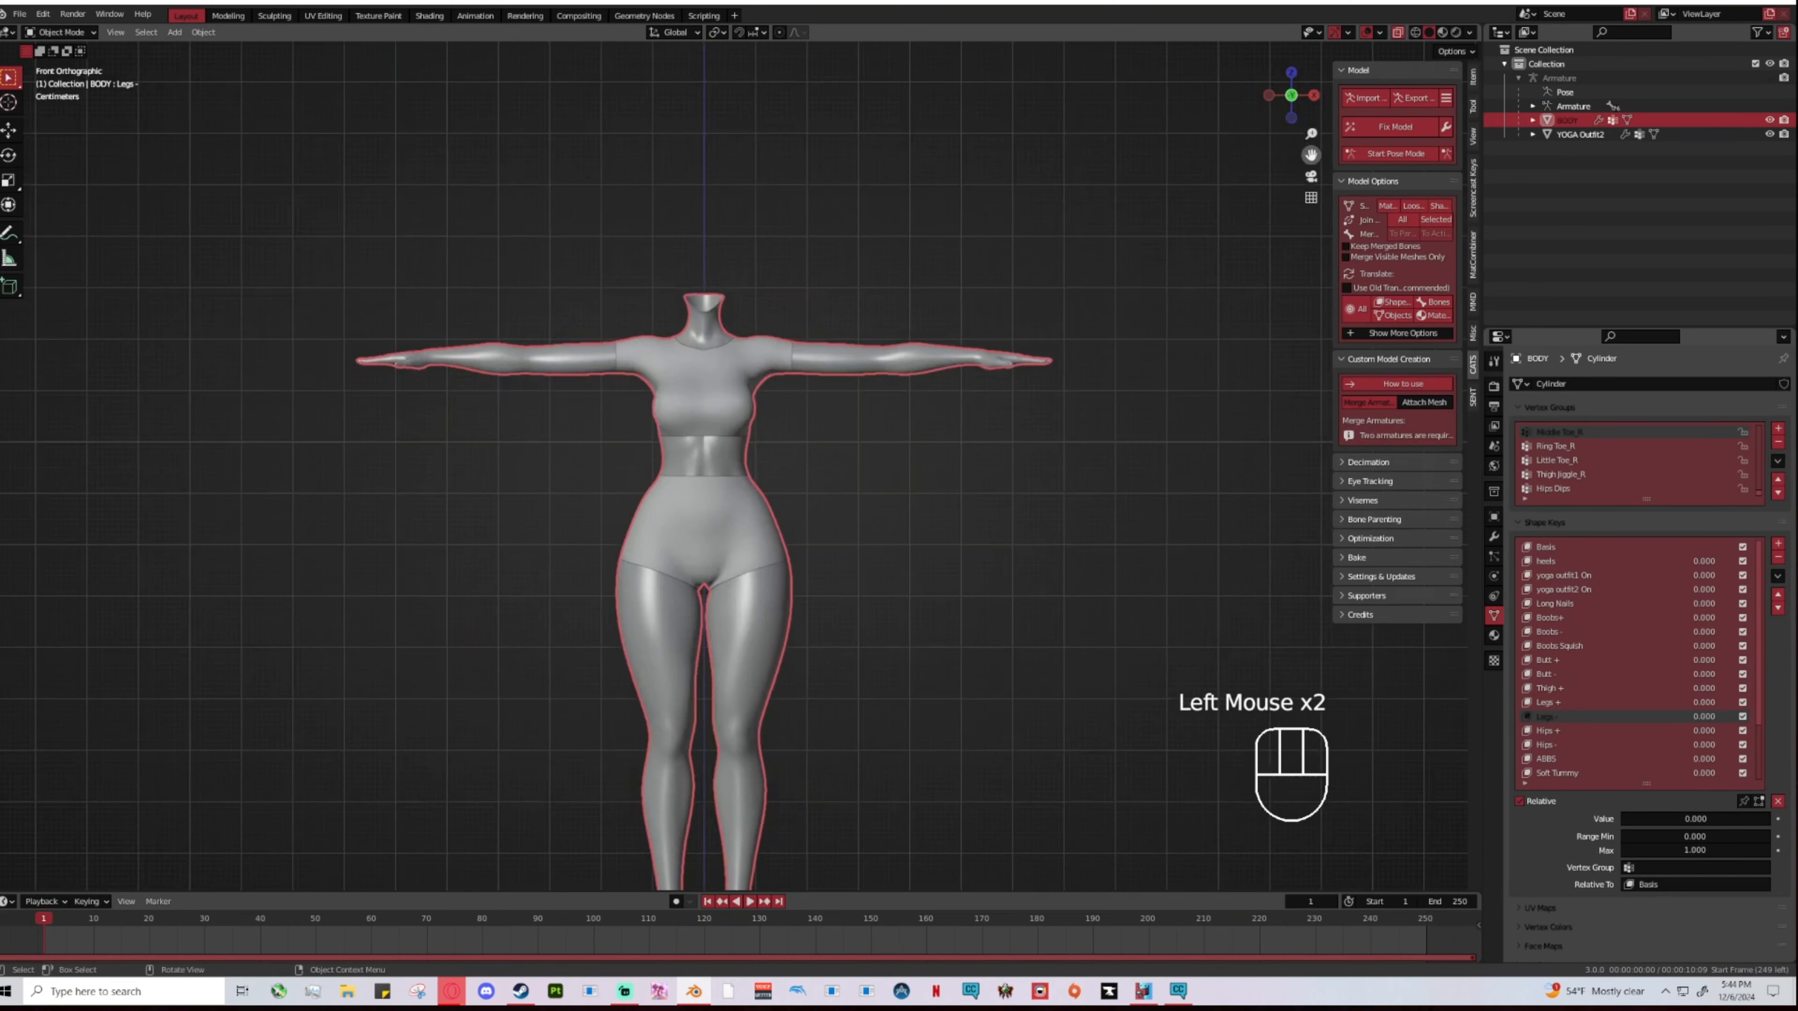
left_click_drag(1311, 155, 1340, 253)
scroll(759, 404, "up", 3)
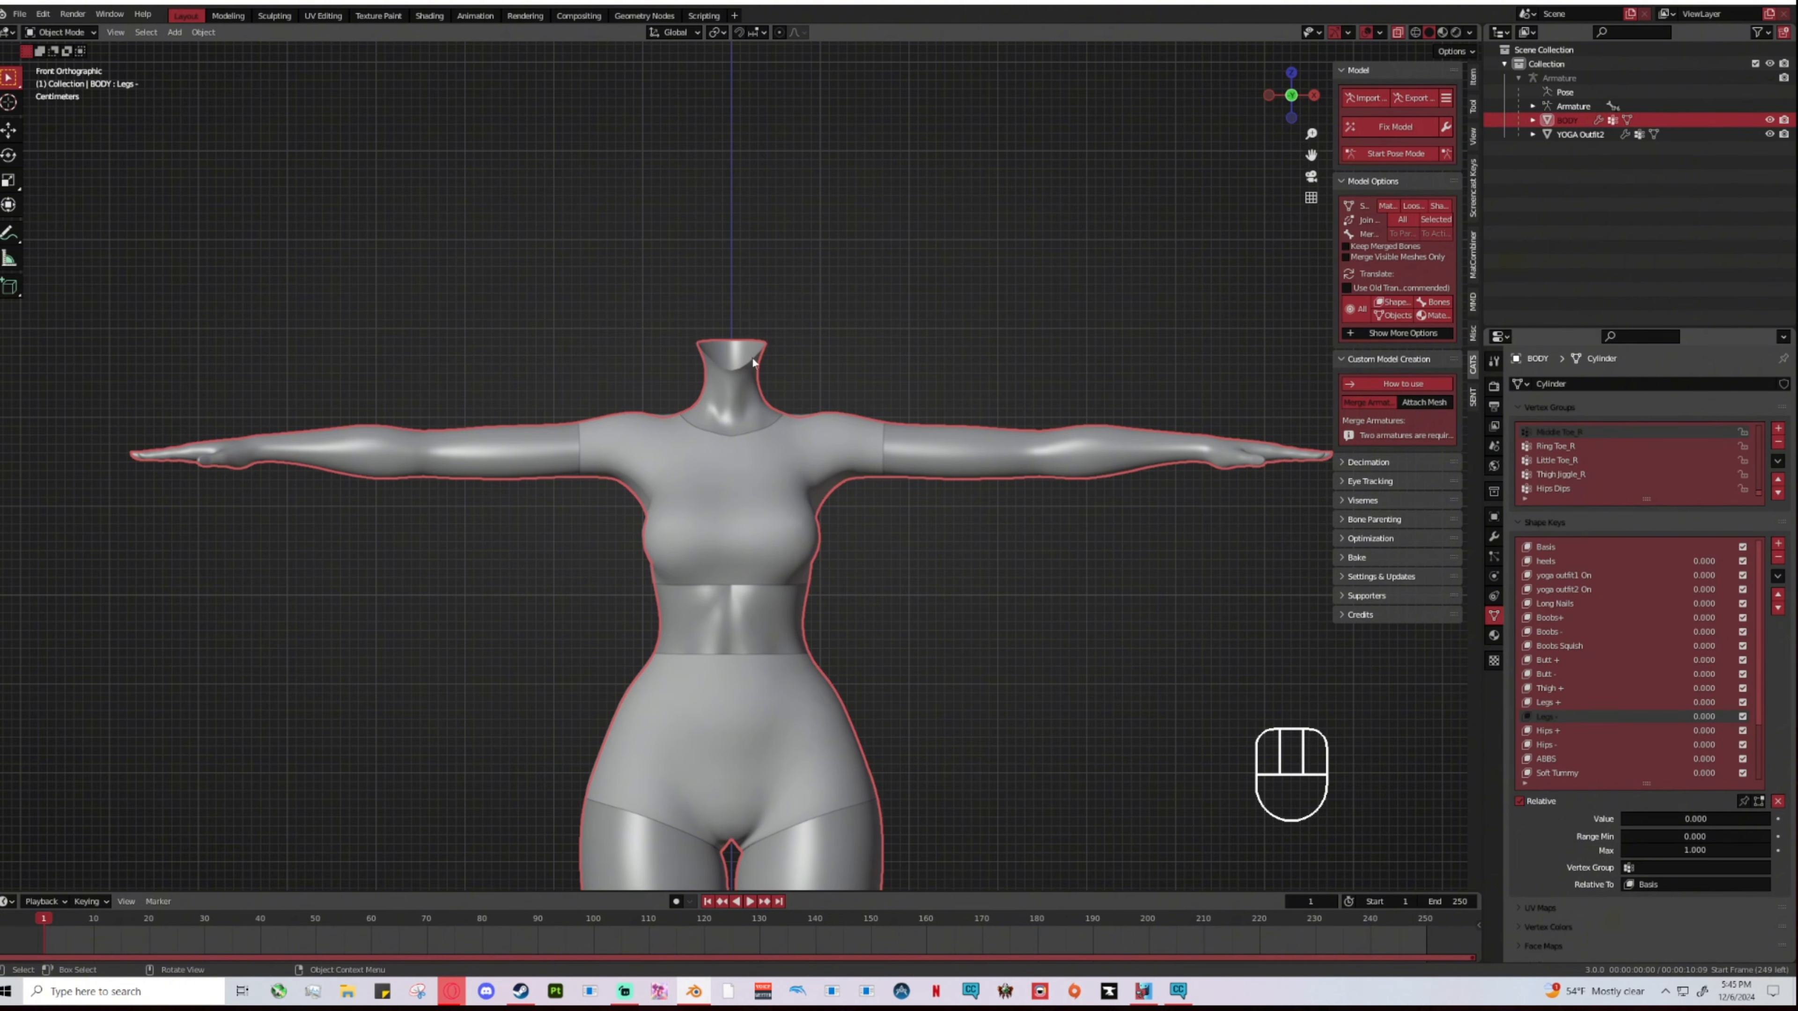
scroll(1640, 695, "up", 6)
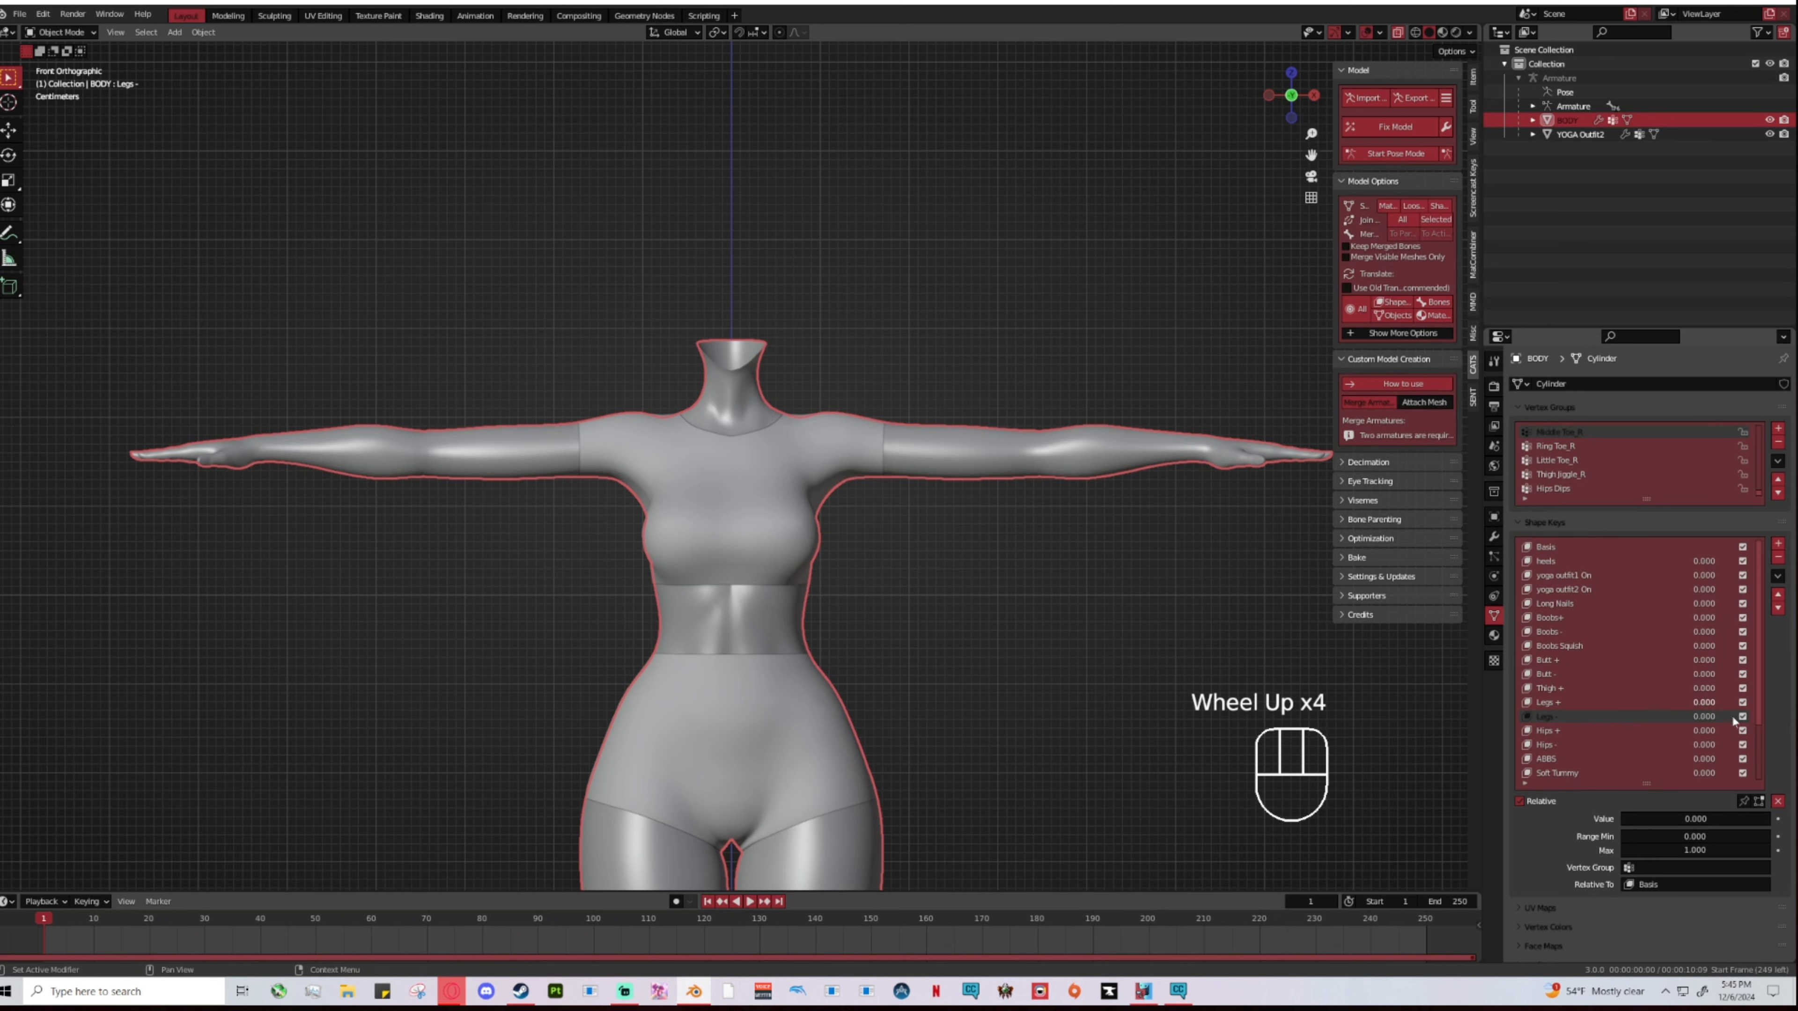
Step: Review the shape key list from Basis to its end and make the last key active
left_click(1562, 548)
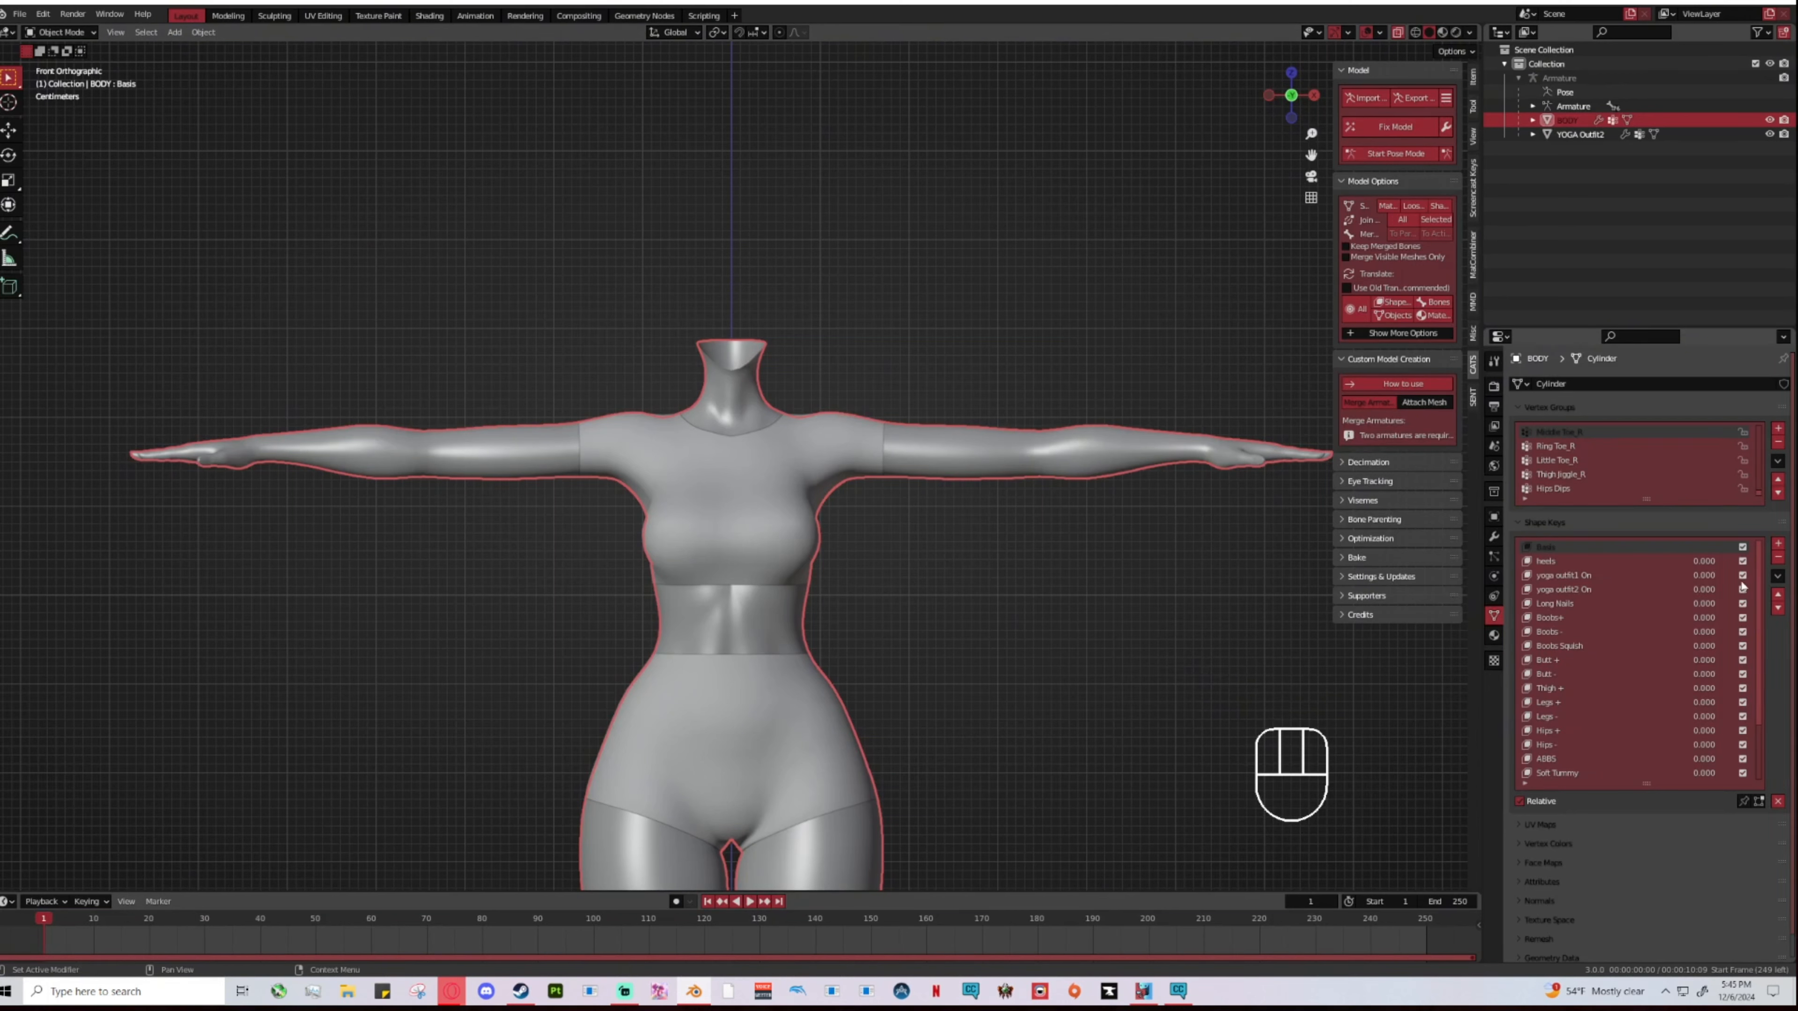
scroll(1607, 694, "down", 4)
scroll(1629, 699, "down", 2)
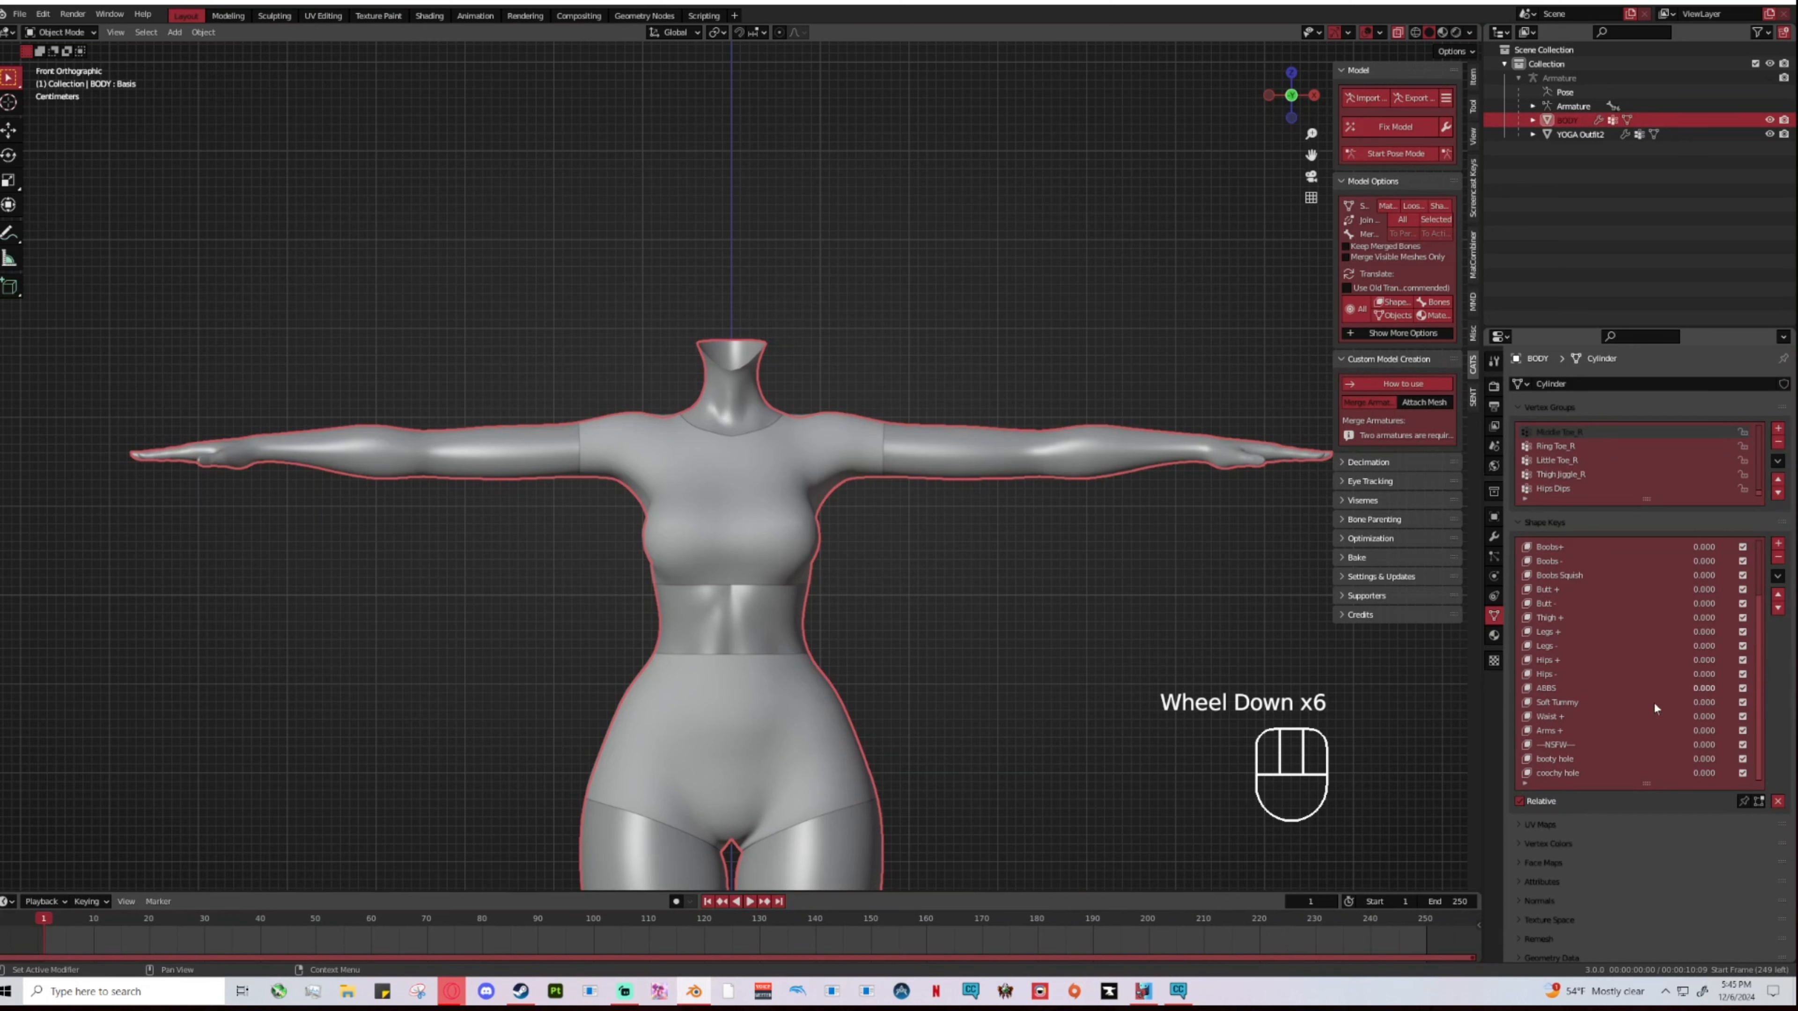
left_click(1569, 774)
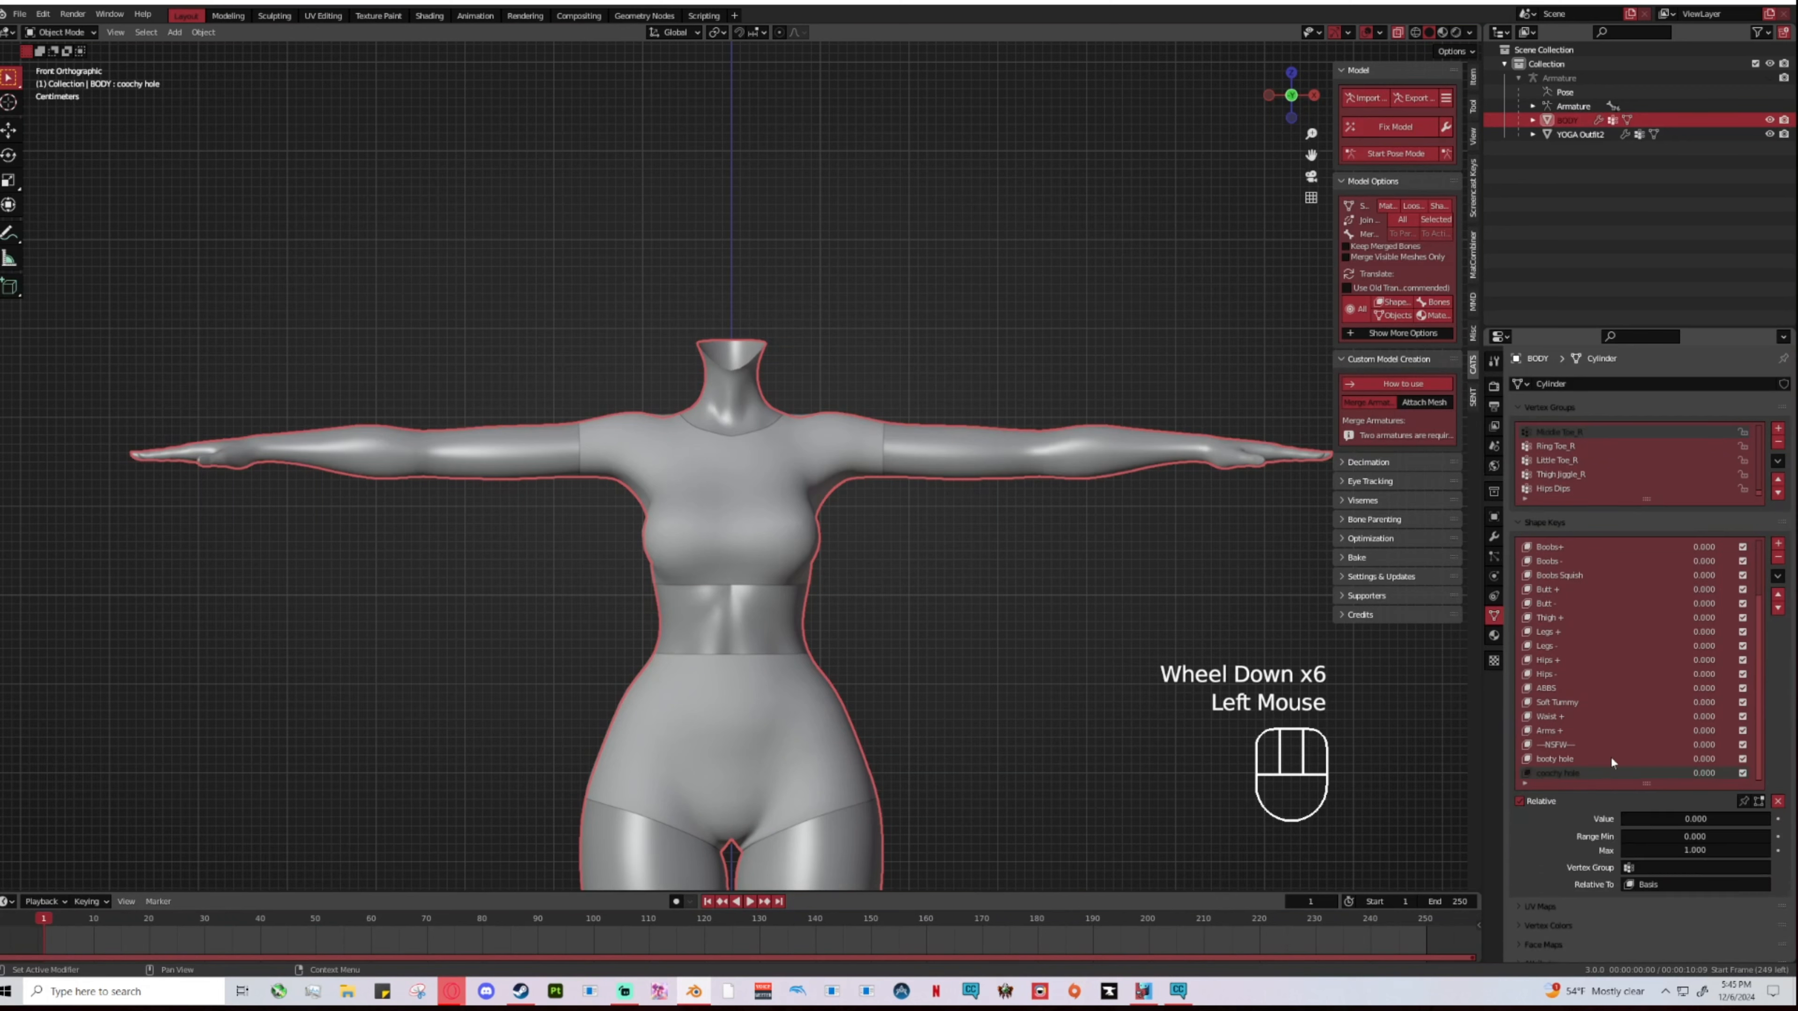
left_click(1776, 577)
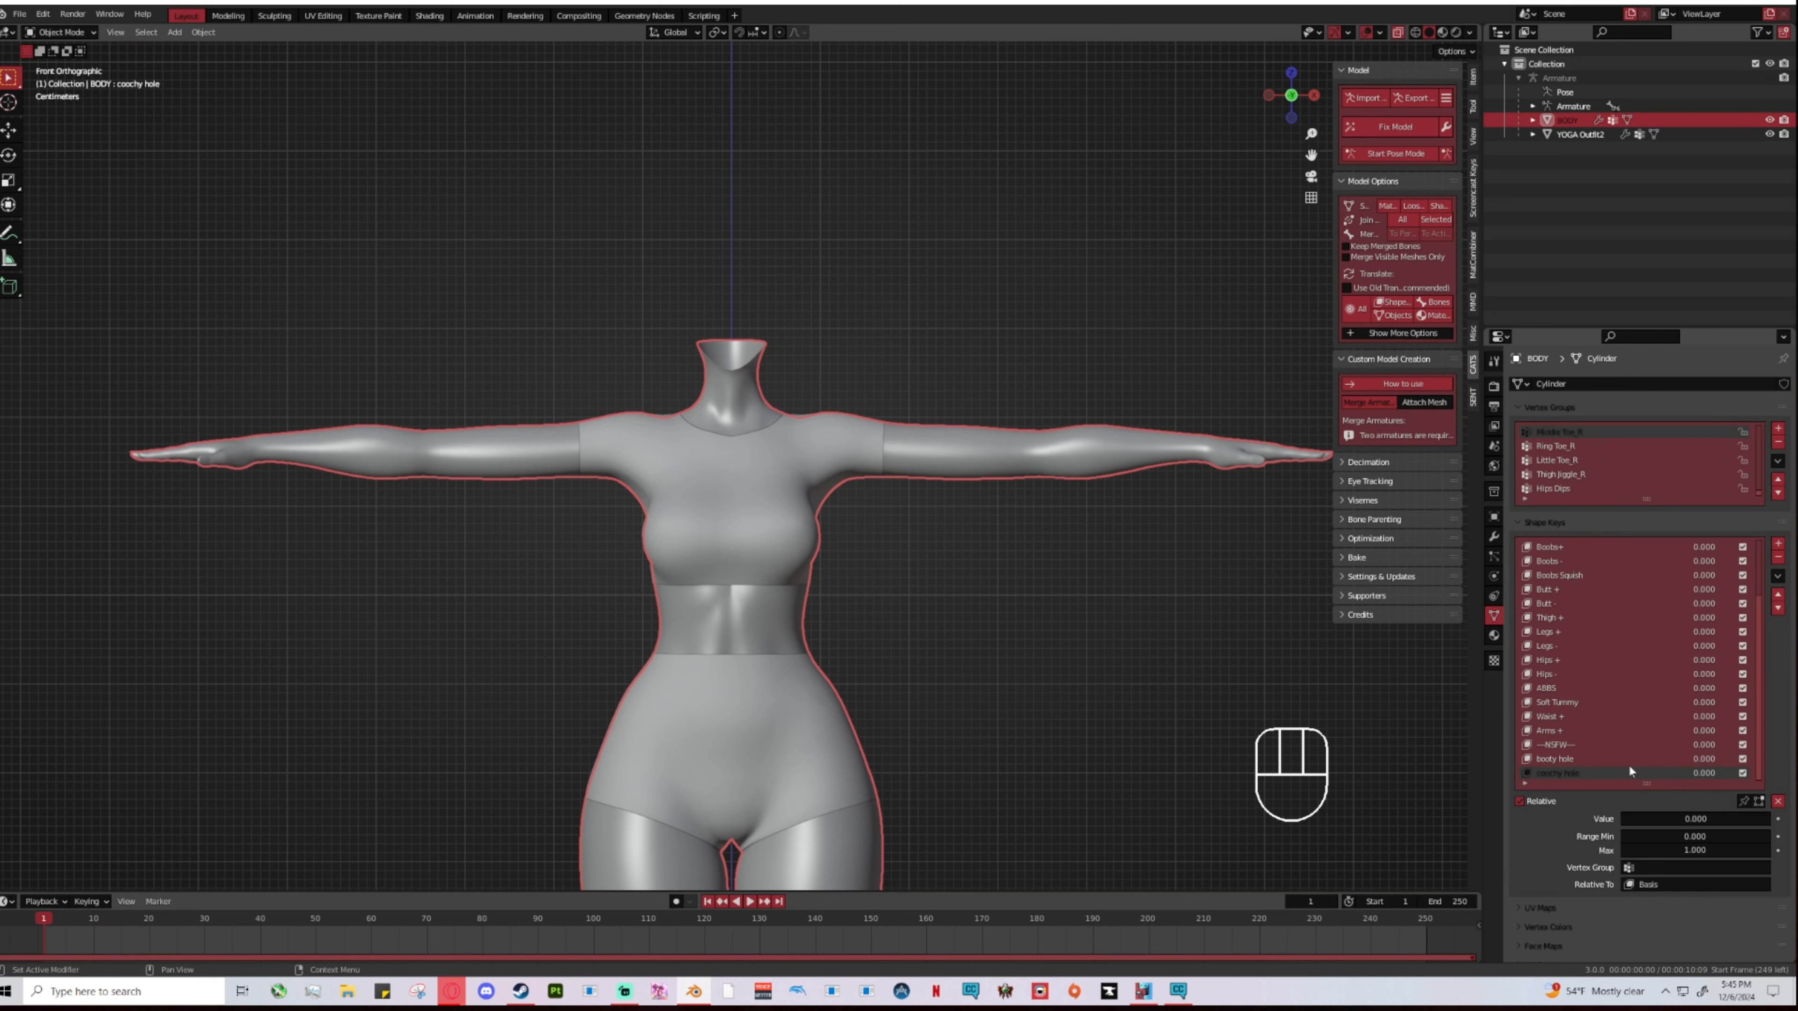
Step: Deselect the BODY mesh and enlarge its vertex group list by one row
left_click(1158, 667)
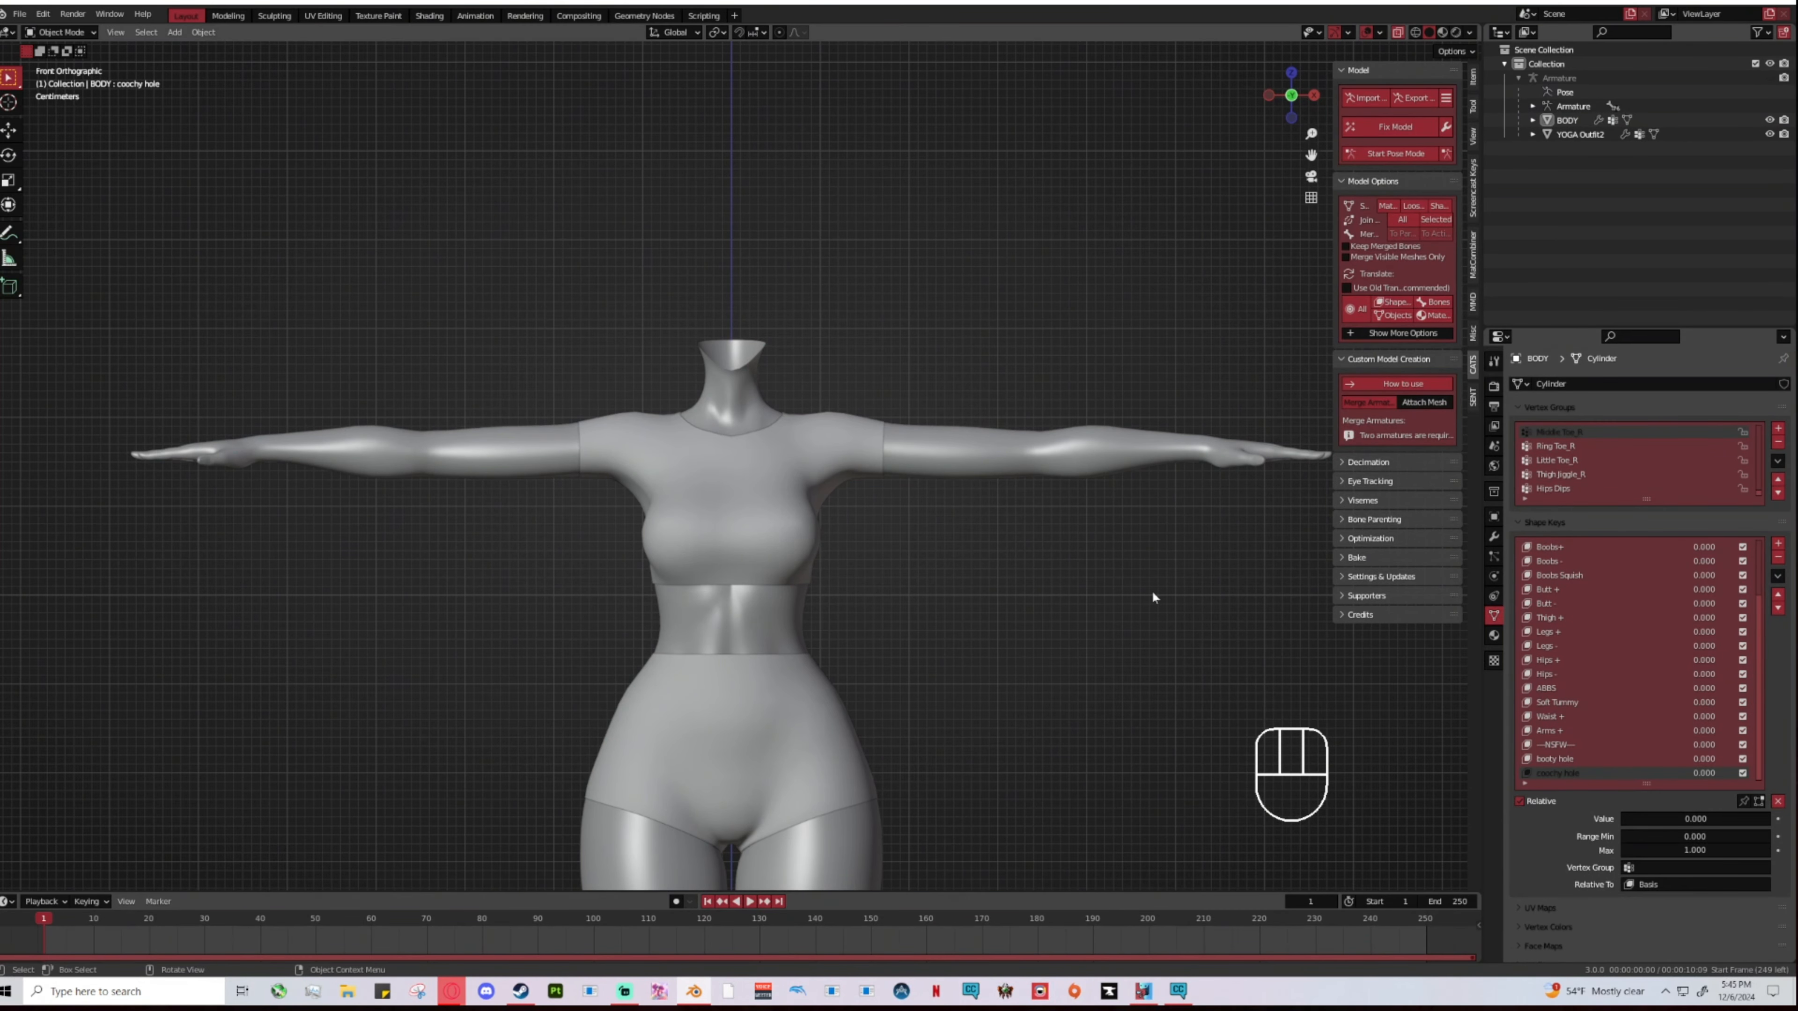
middle_click_drag(1153, 597, 962, 451, "shift")
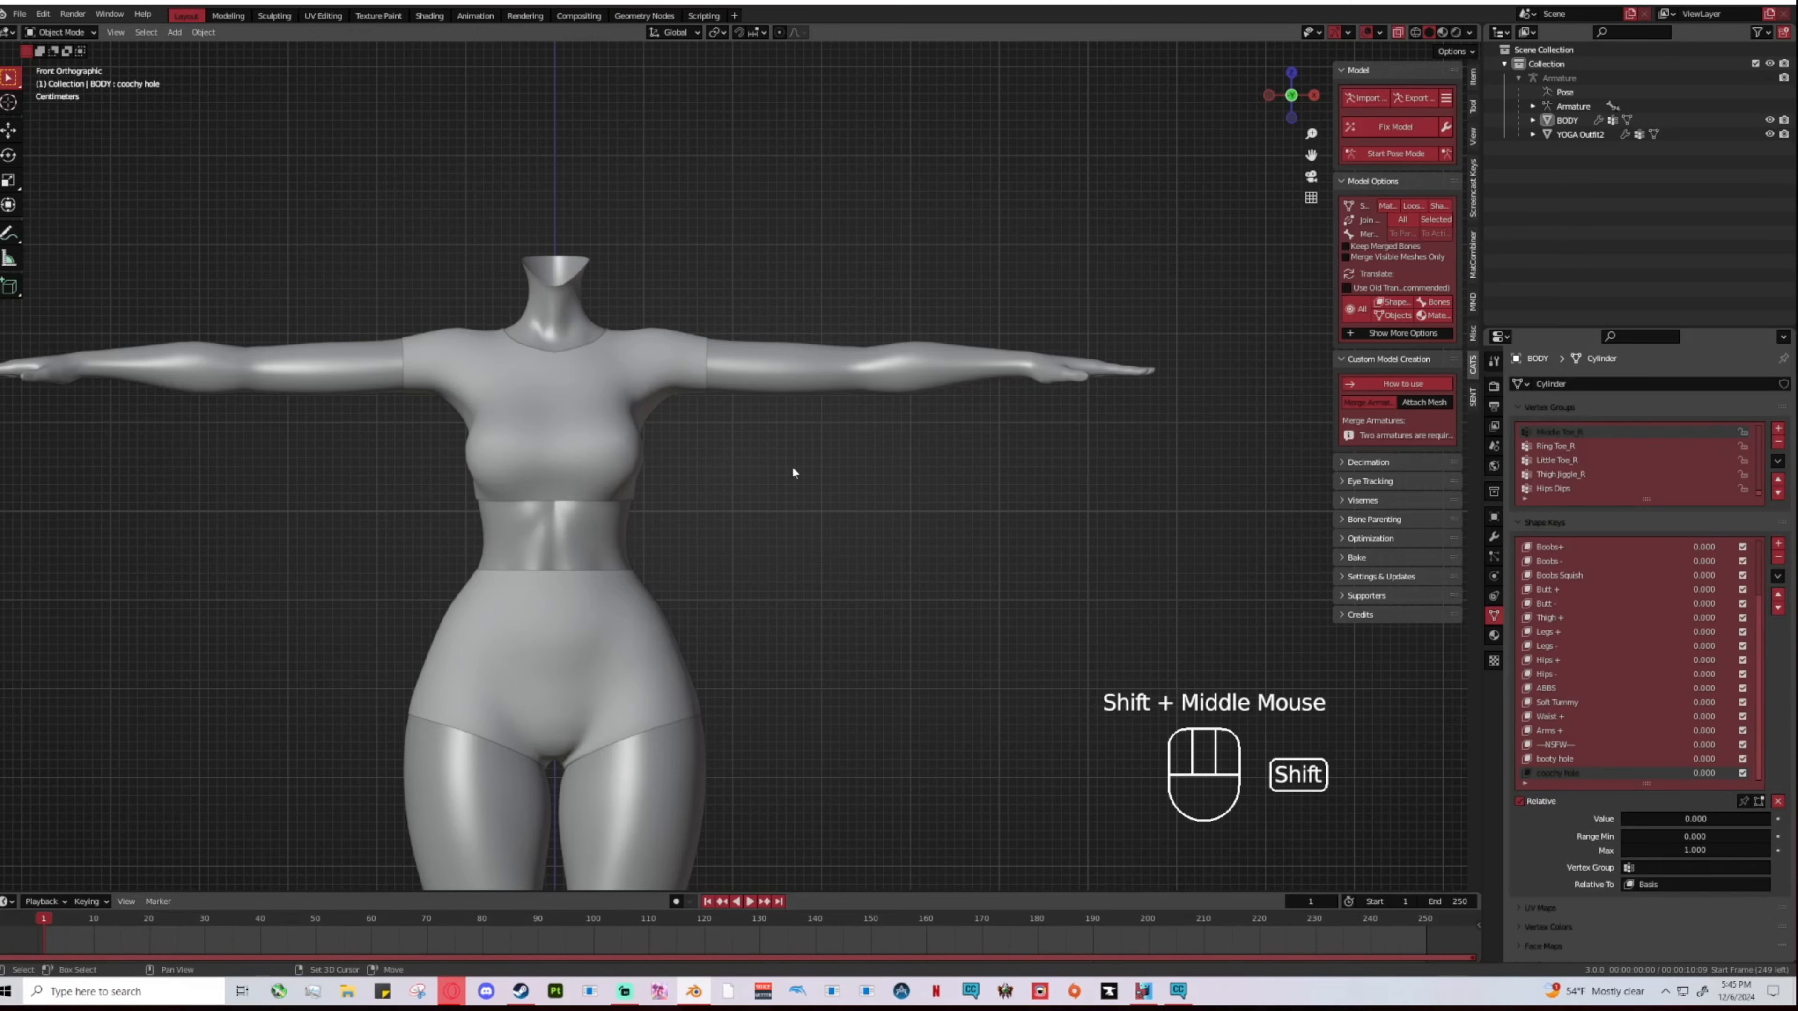
middle_click_drag(791, 467, 1035, 454, "shift")
left_click(1644, 508)
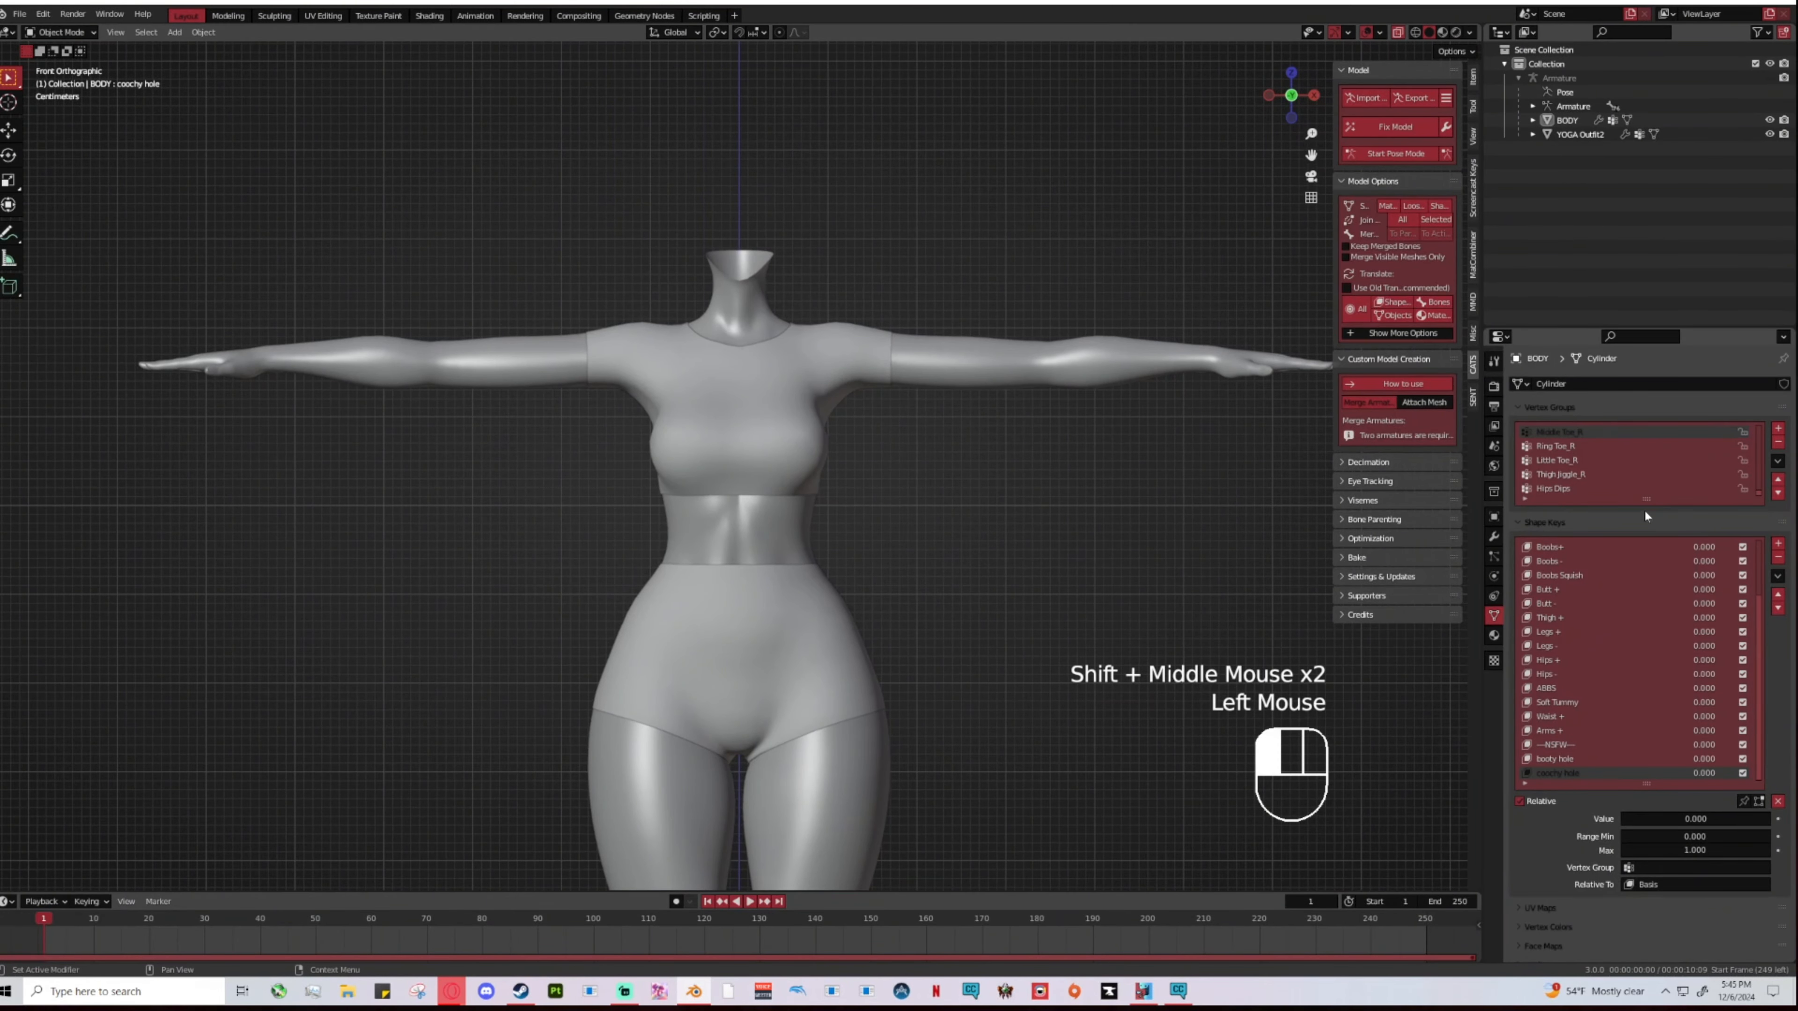
left_click_drag(1645, 500, 1644, 510)
left_click(1650, 516)
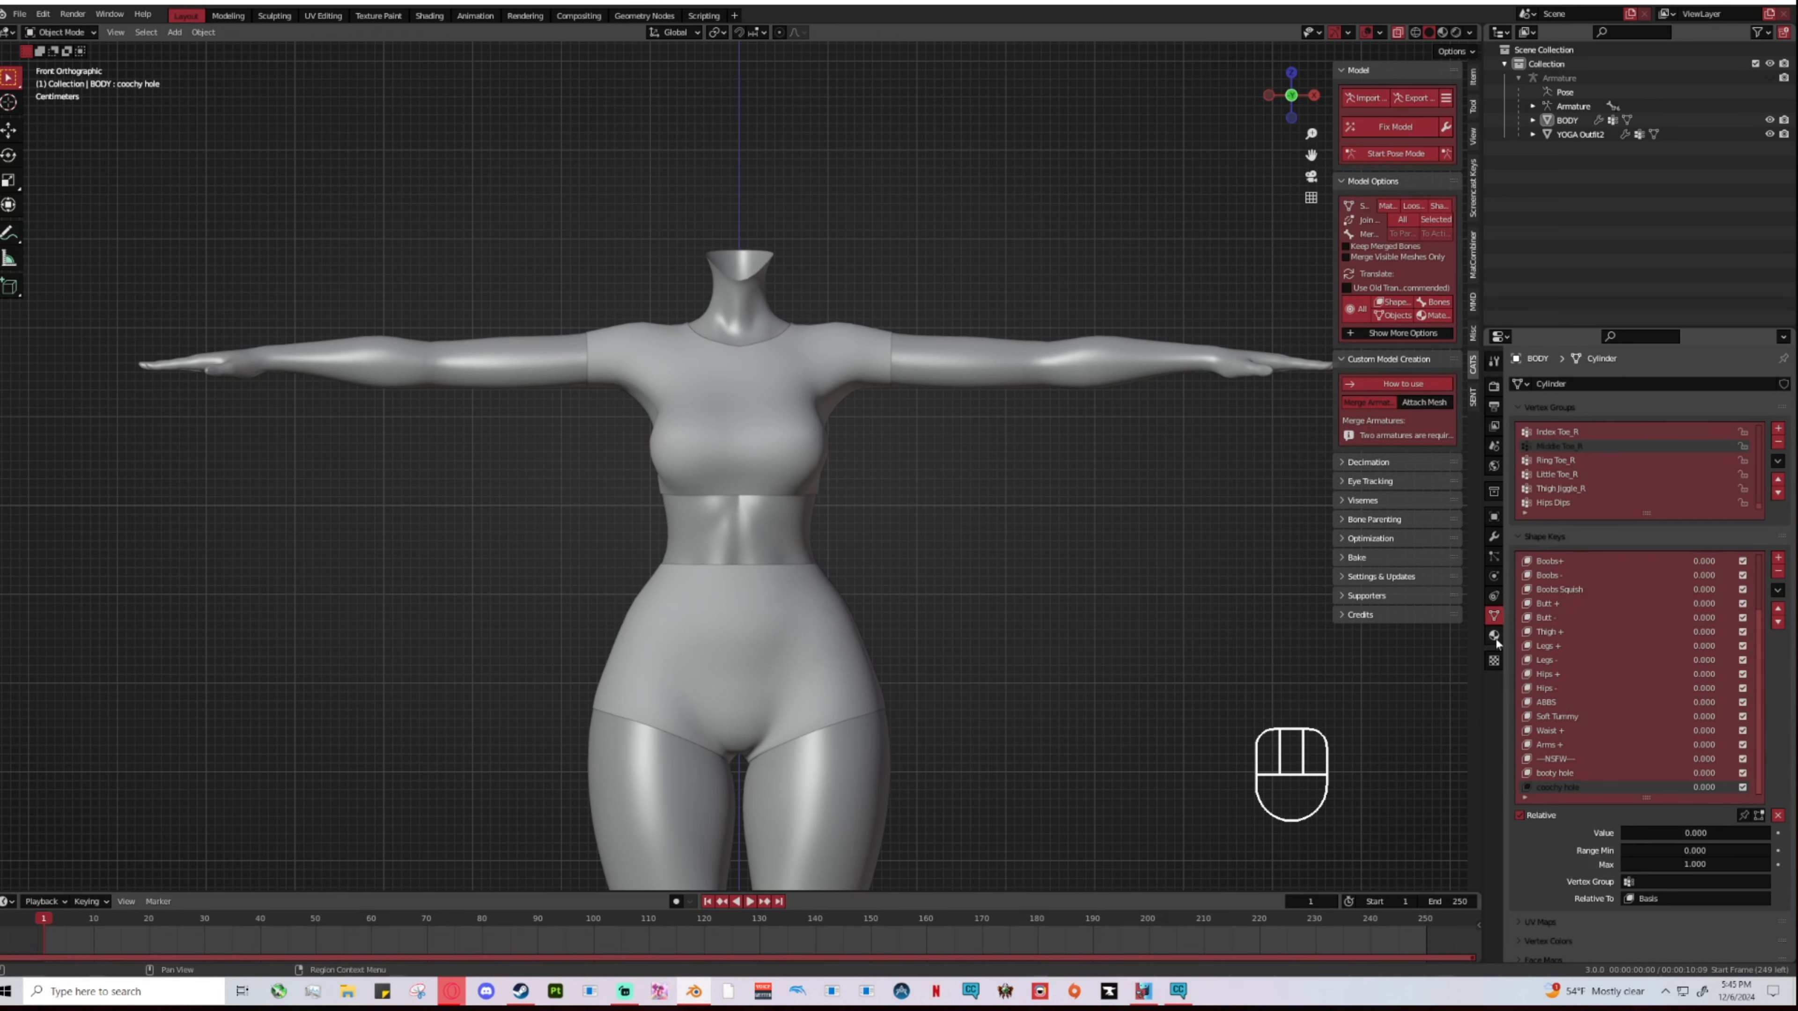
Step: Display the BODY mesh's modifiers and select both the BODY and YOGA Outfit2 meshes
left_click(1494, 536)
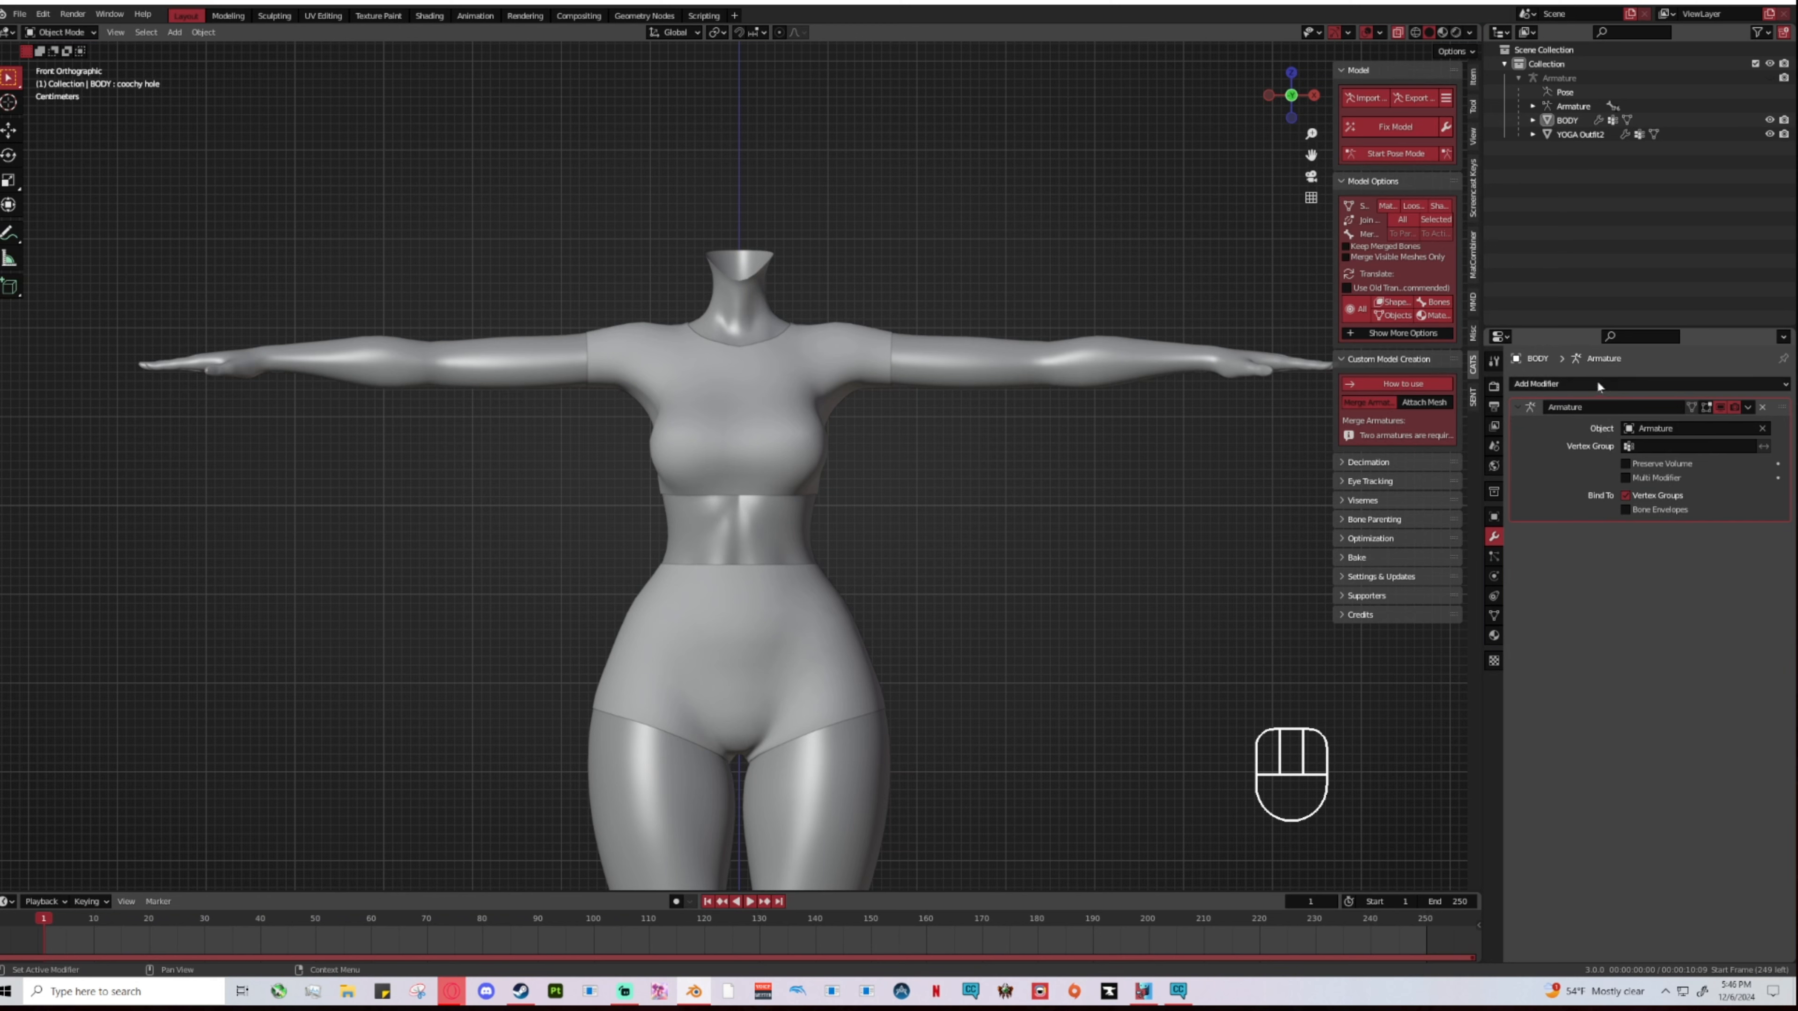
key("a")
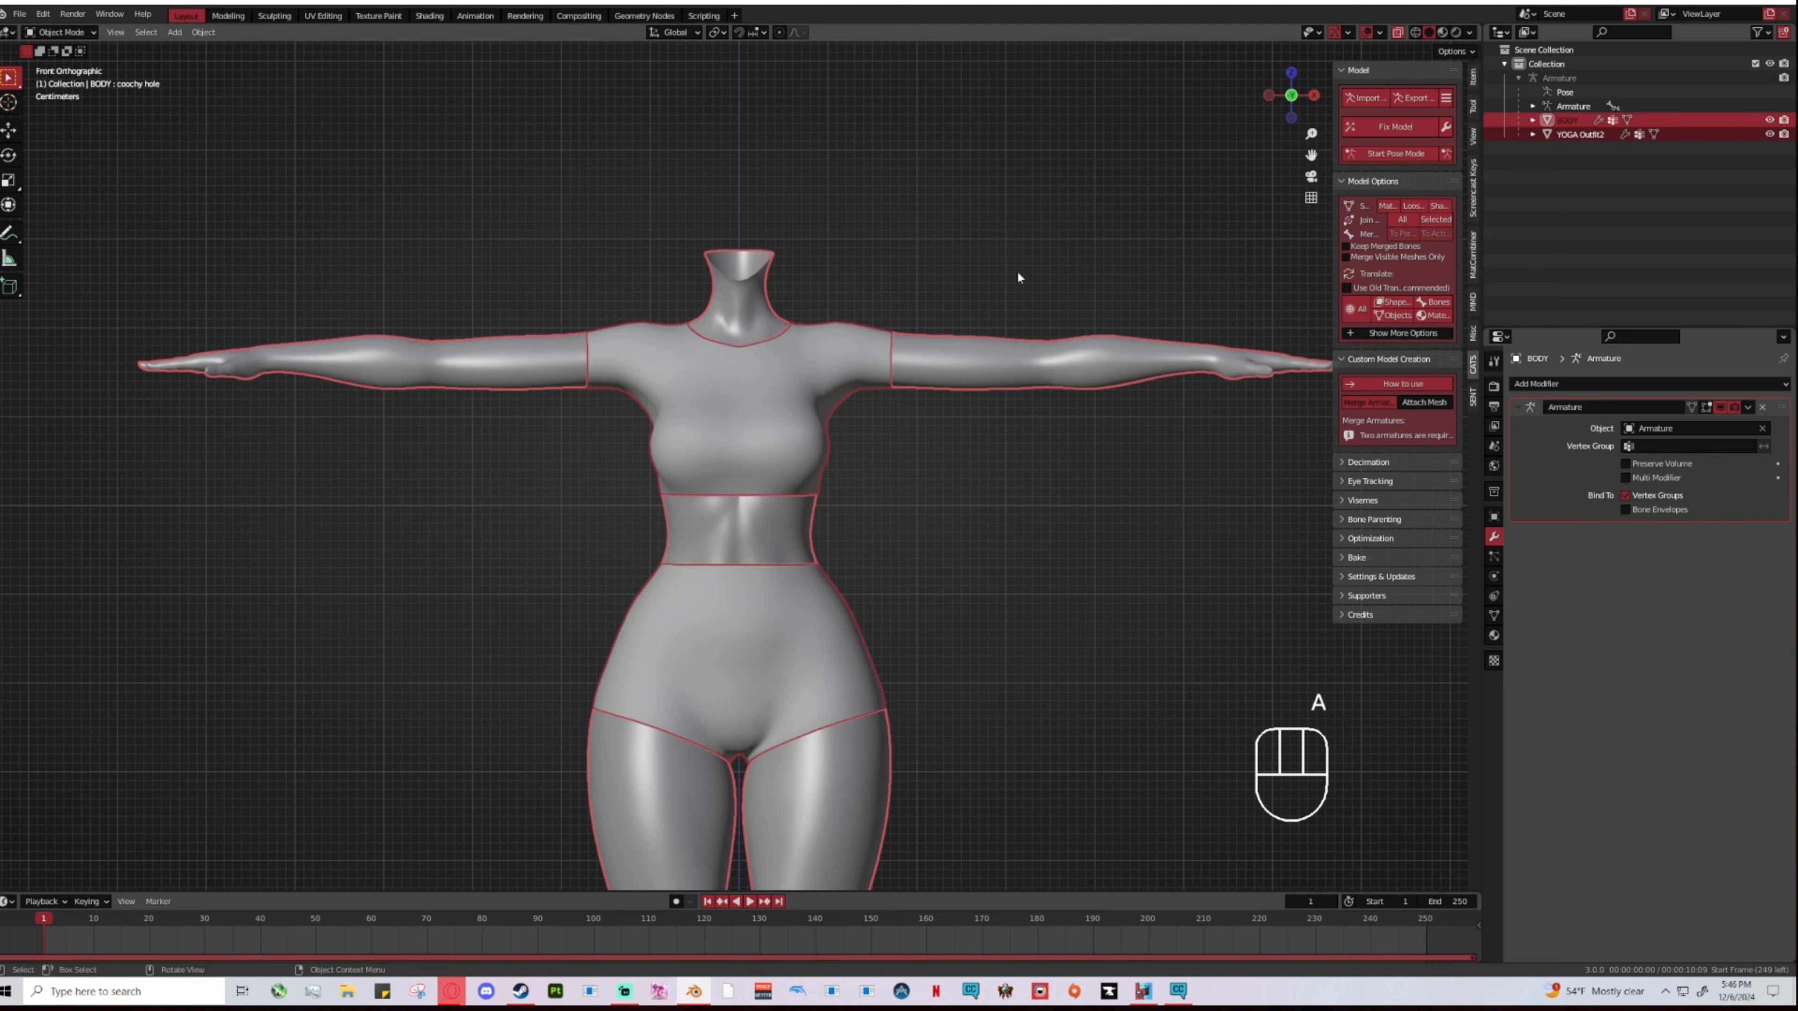
Step: Deselect both meshes and make the armature visible in the viewport again
left_click(1035, 260)
double_click(1781, 91)
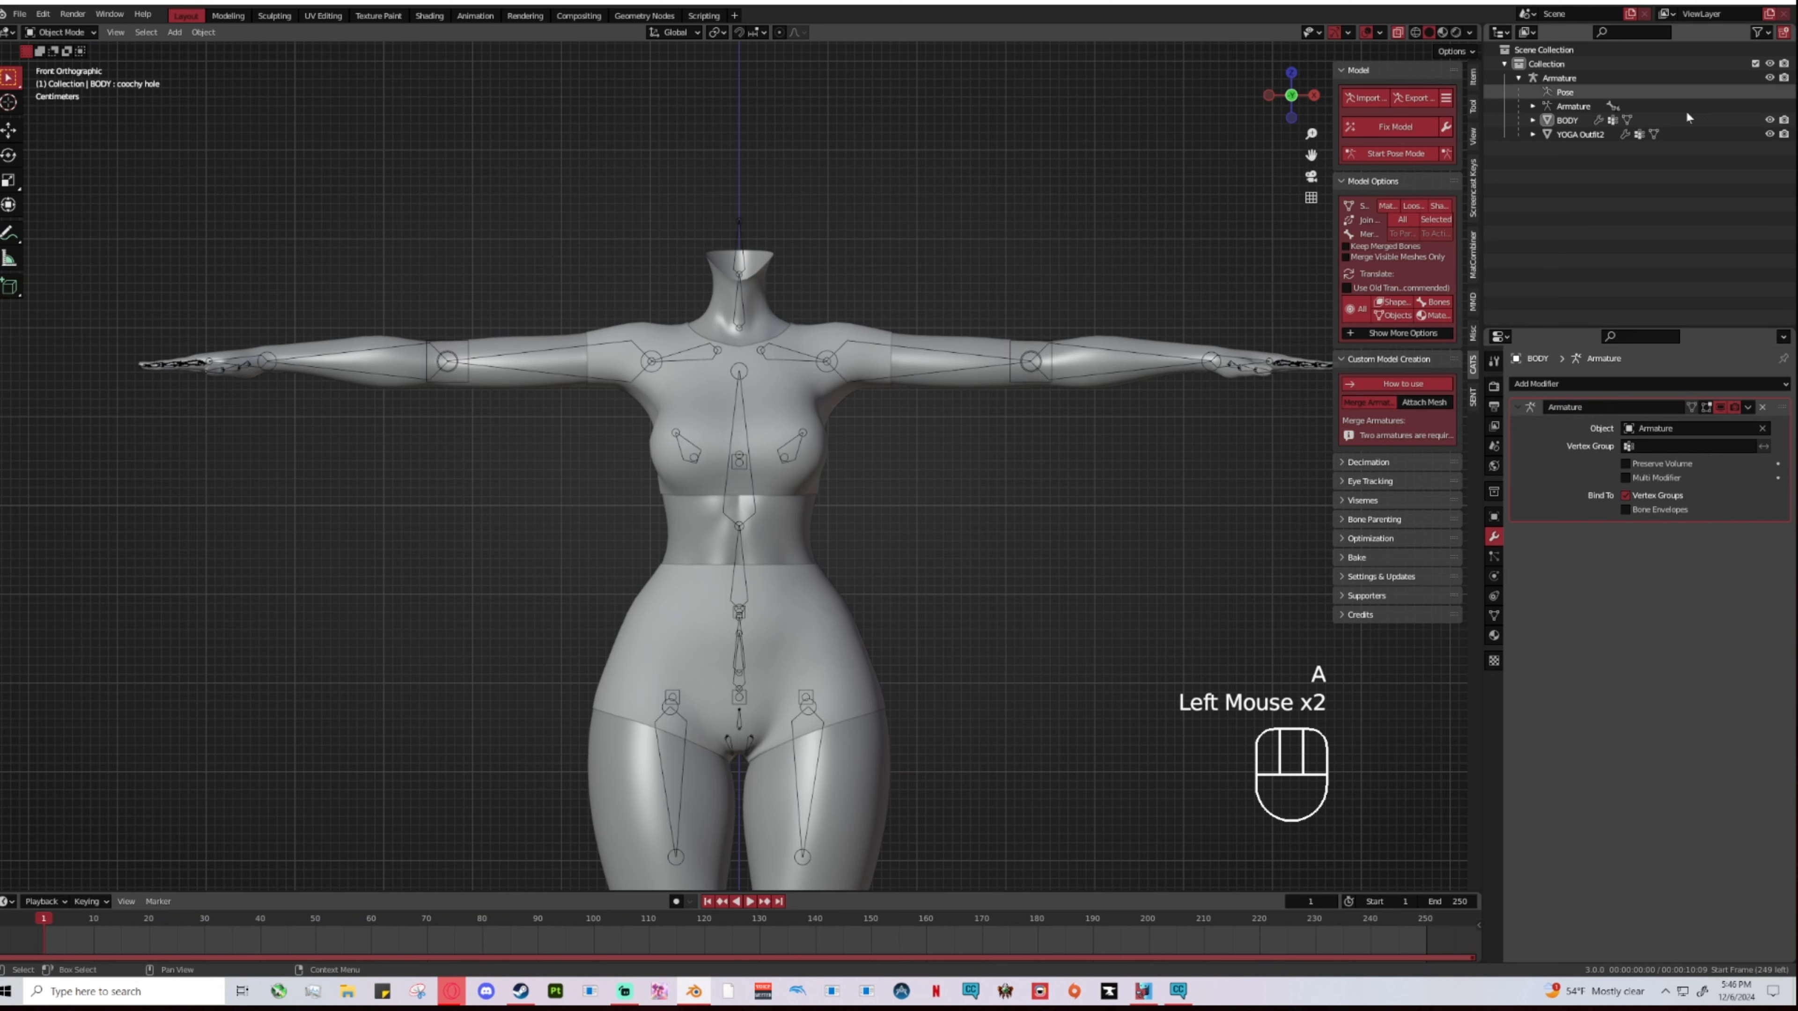
middle_click_drag(1108, 273, 1015, 282, "shift")
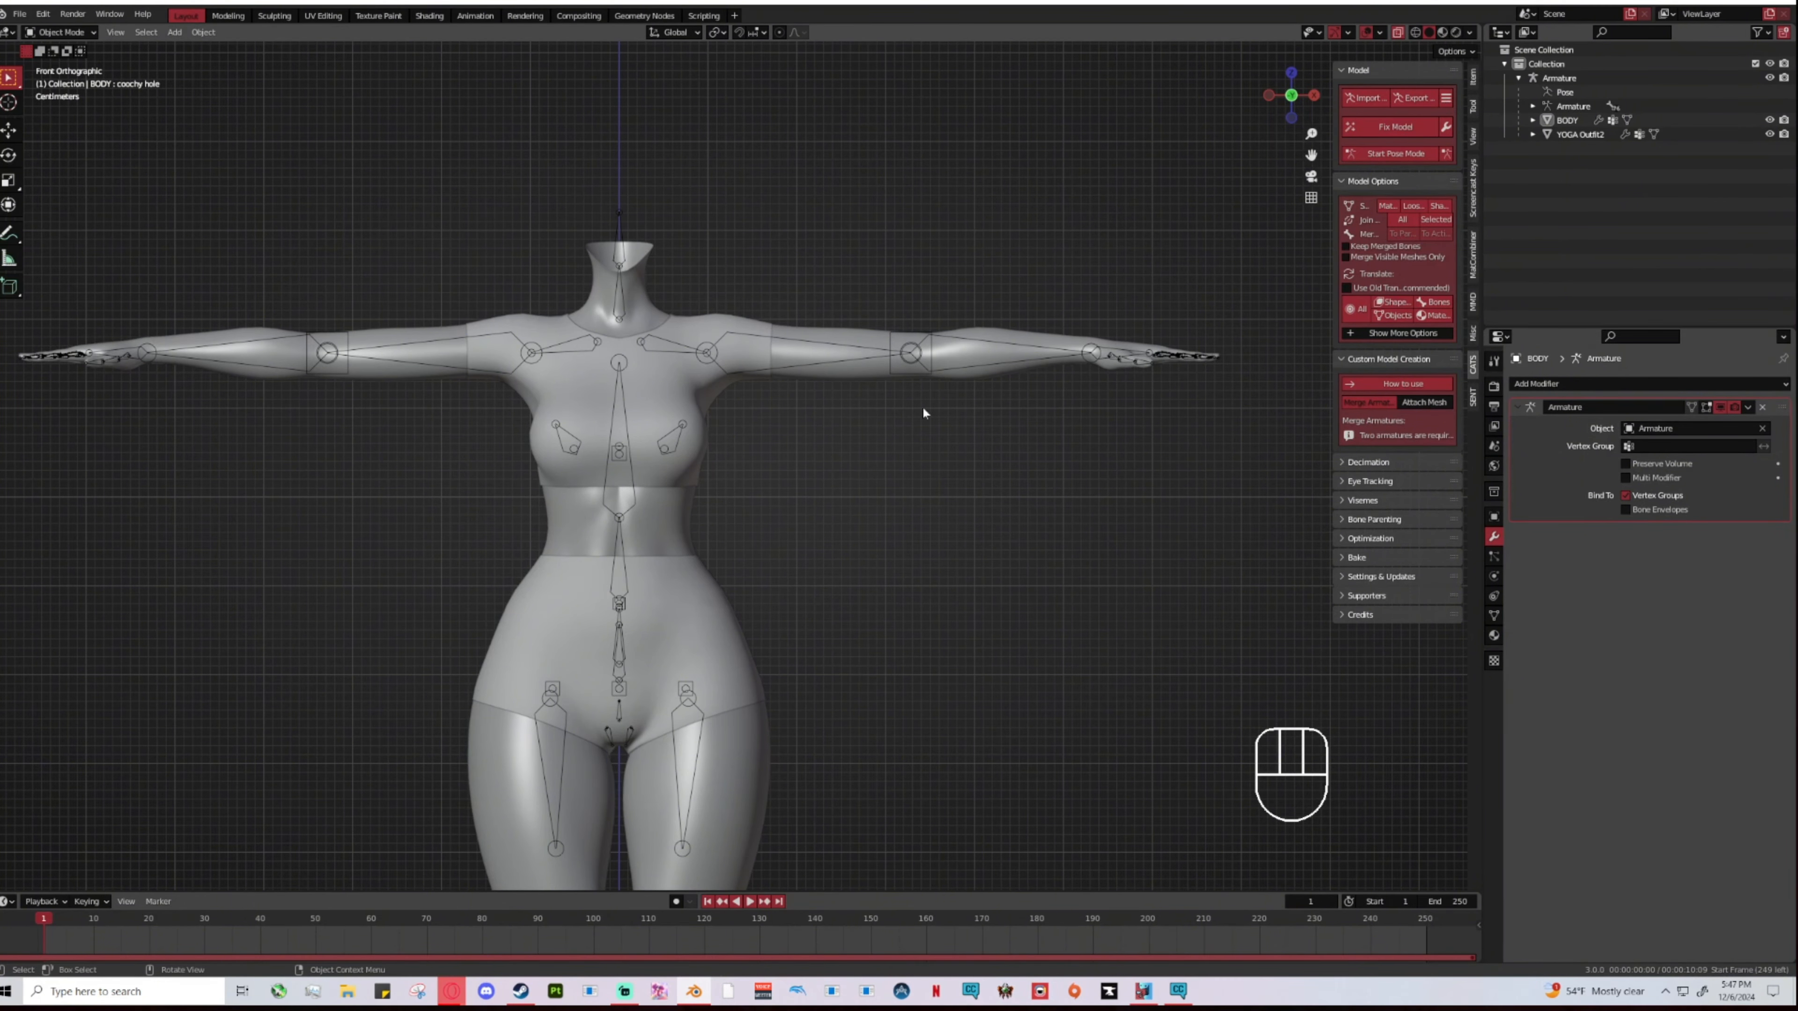
middle_click_drag(892, 503, 934, 509, "shift")
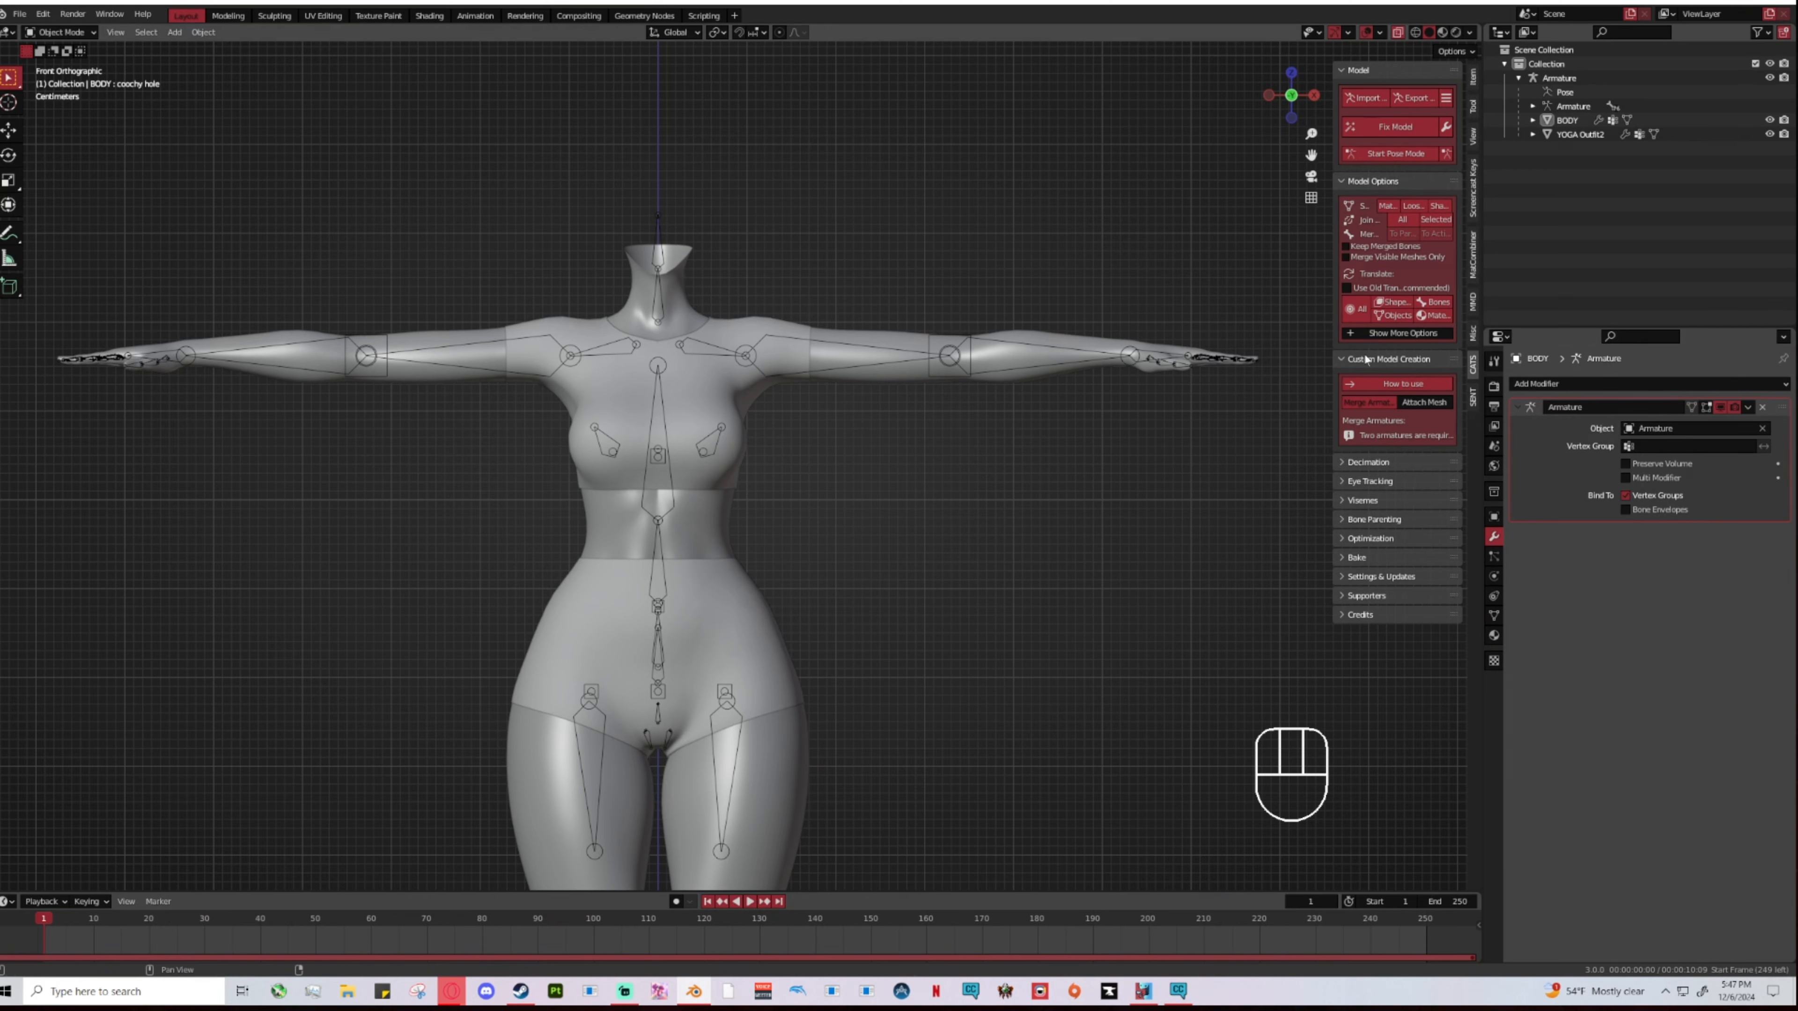
Step: Select the BODY mesh and display its vertex groups and shape keys, followed by its material settings
left_click(1132, 347)
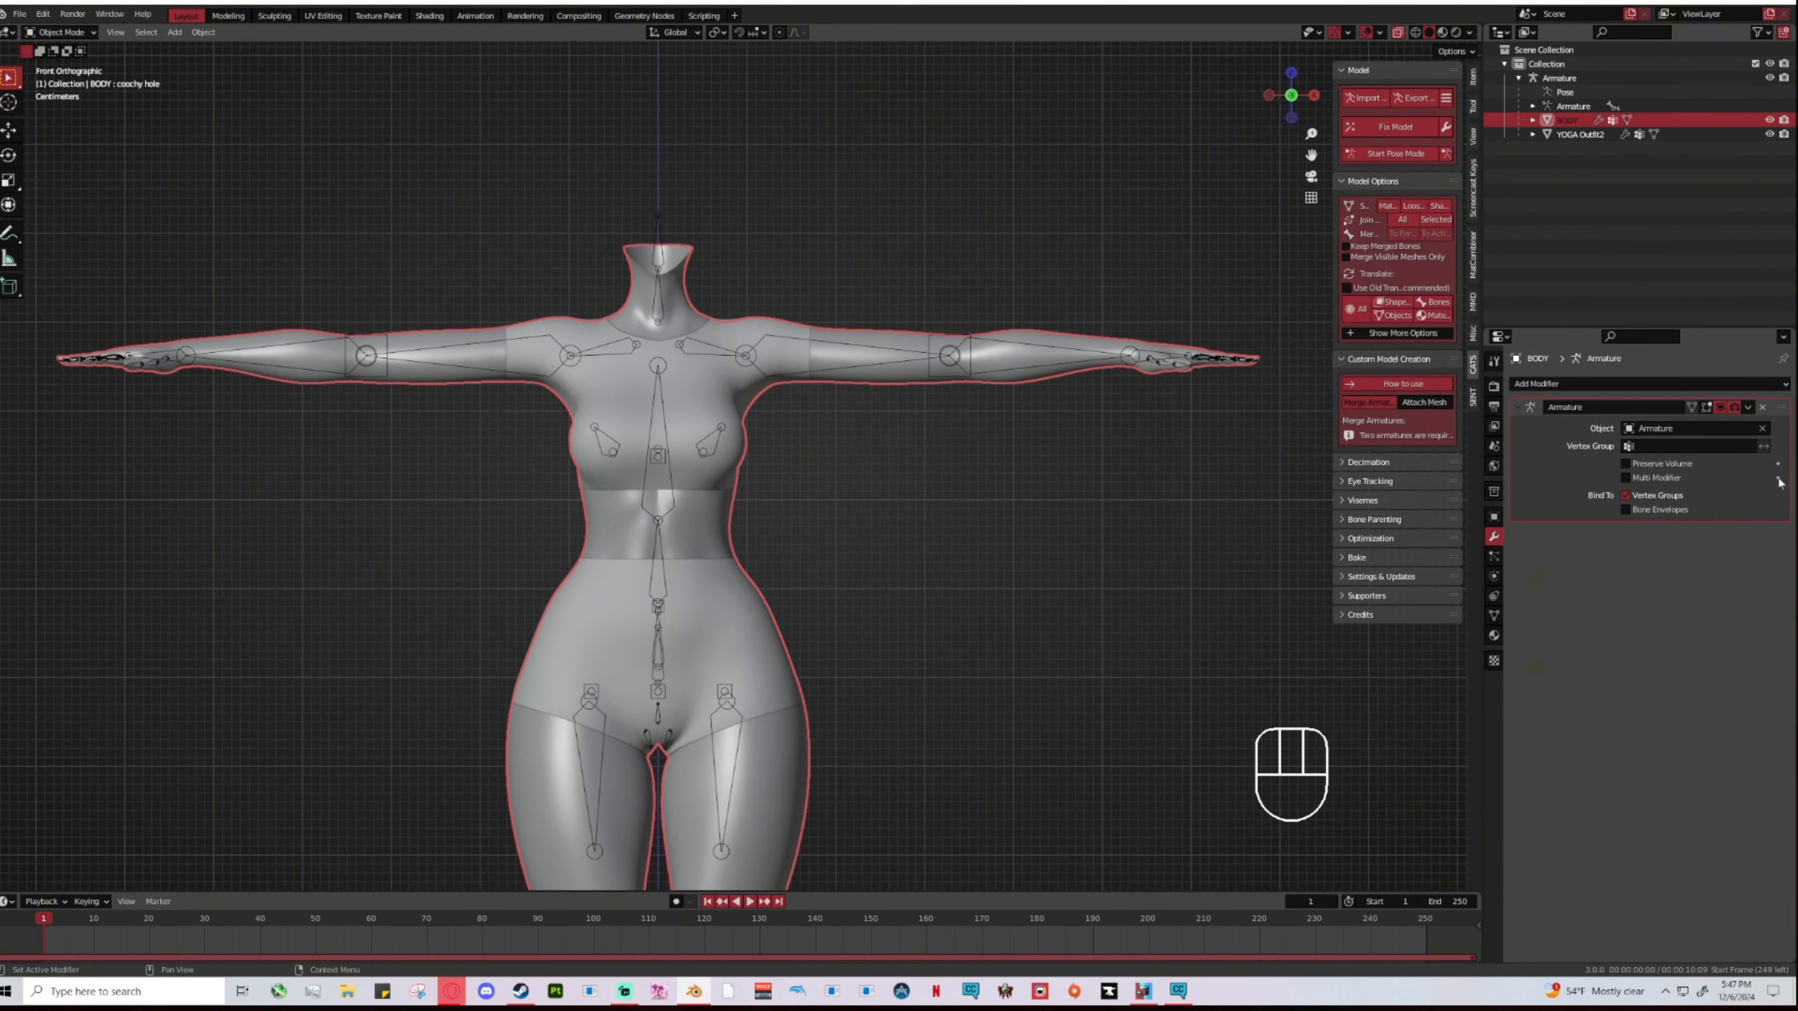
scroll(976, 455, "down", 4)
middle_click_drag(965, 477, 985, 419, "shift")
scroll(988, 391, "up", 1)
left_click(1291, 97)
left_click_drag(1310, 155, 1286, 260)
scroll(1086, 270, "up", 2)
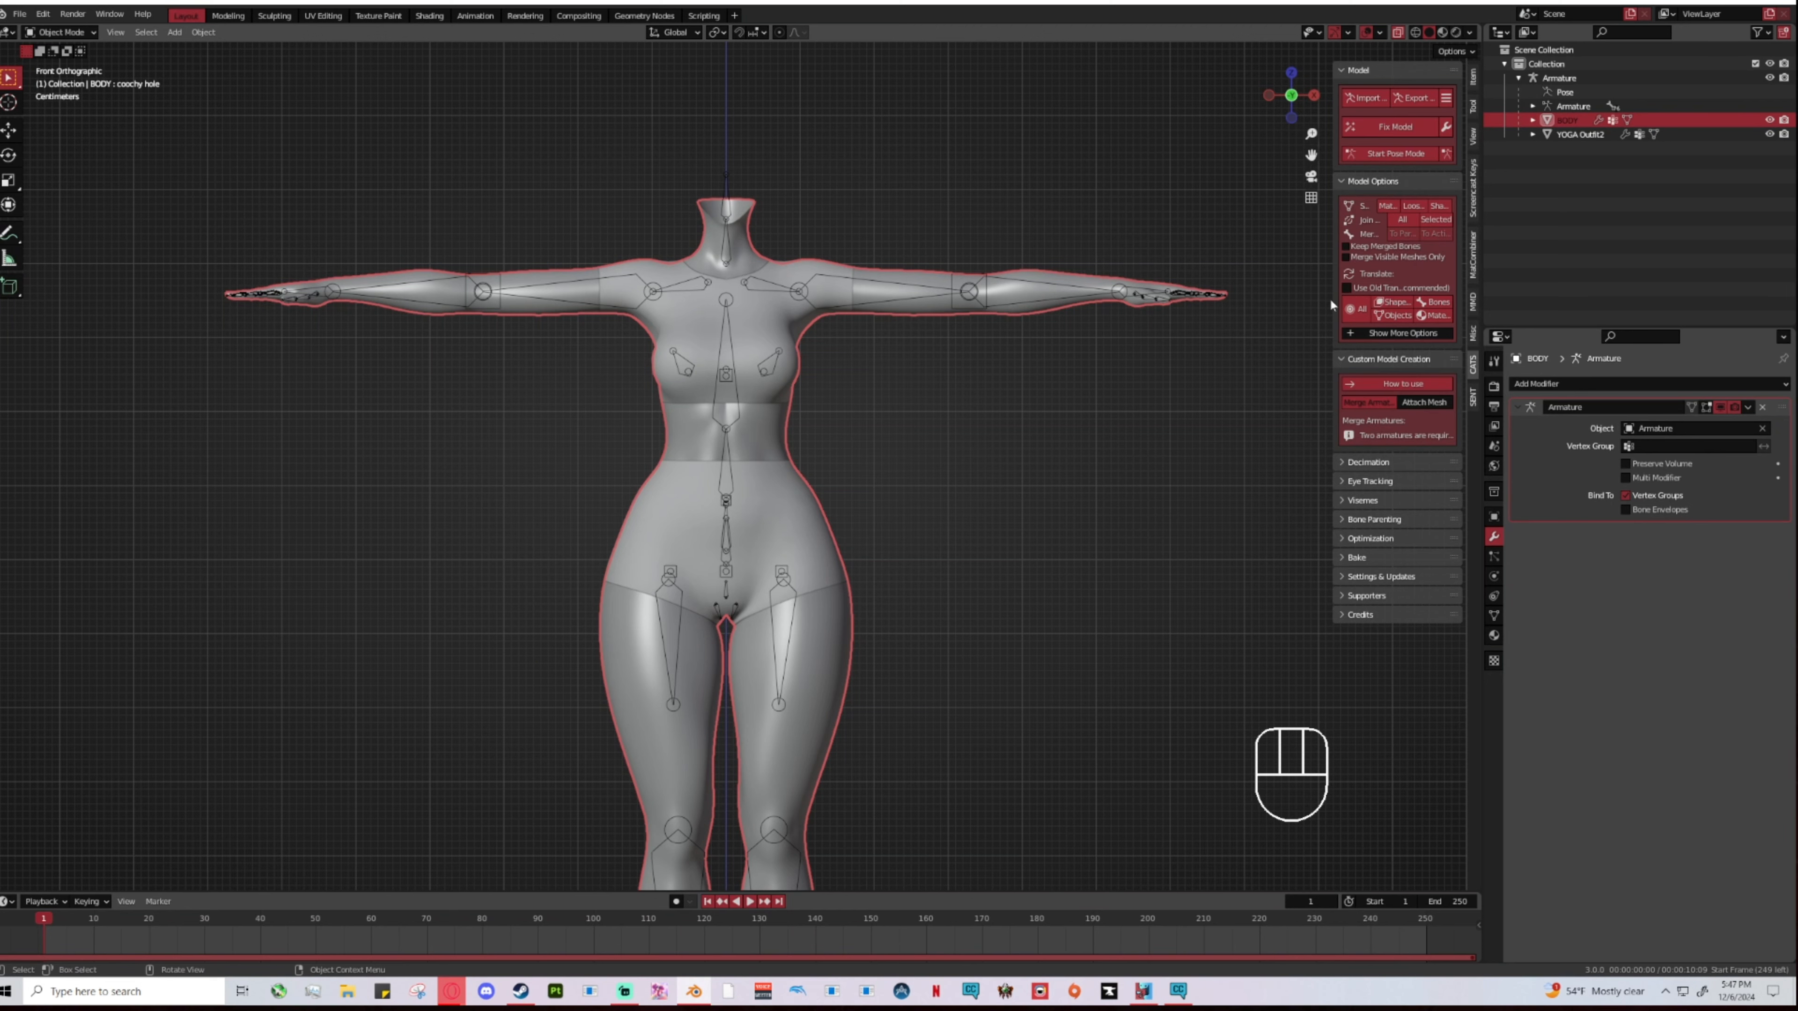
left_click(1493, 616)
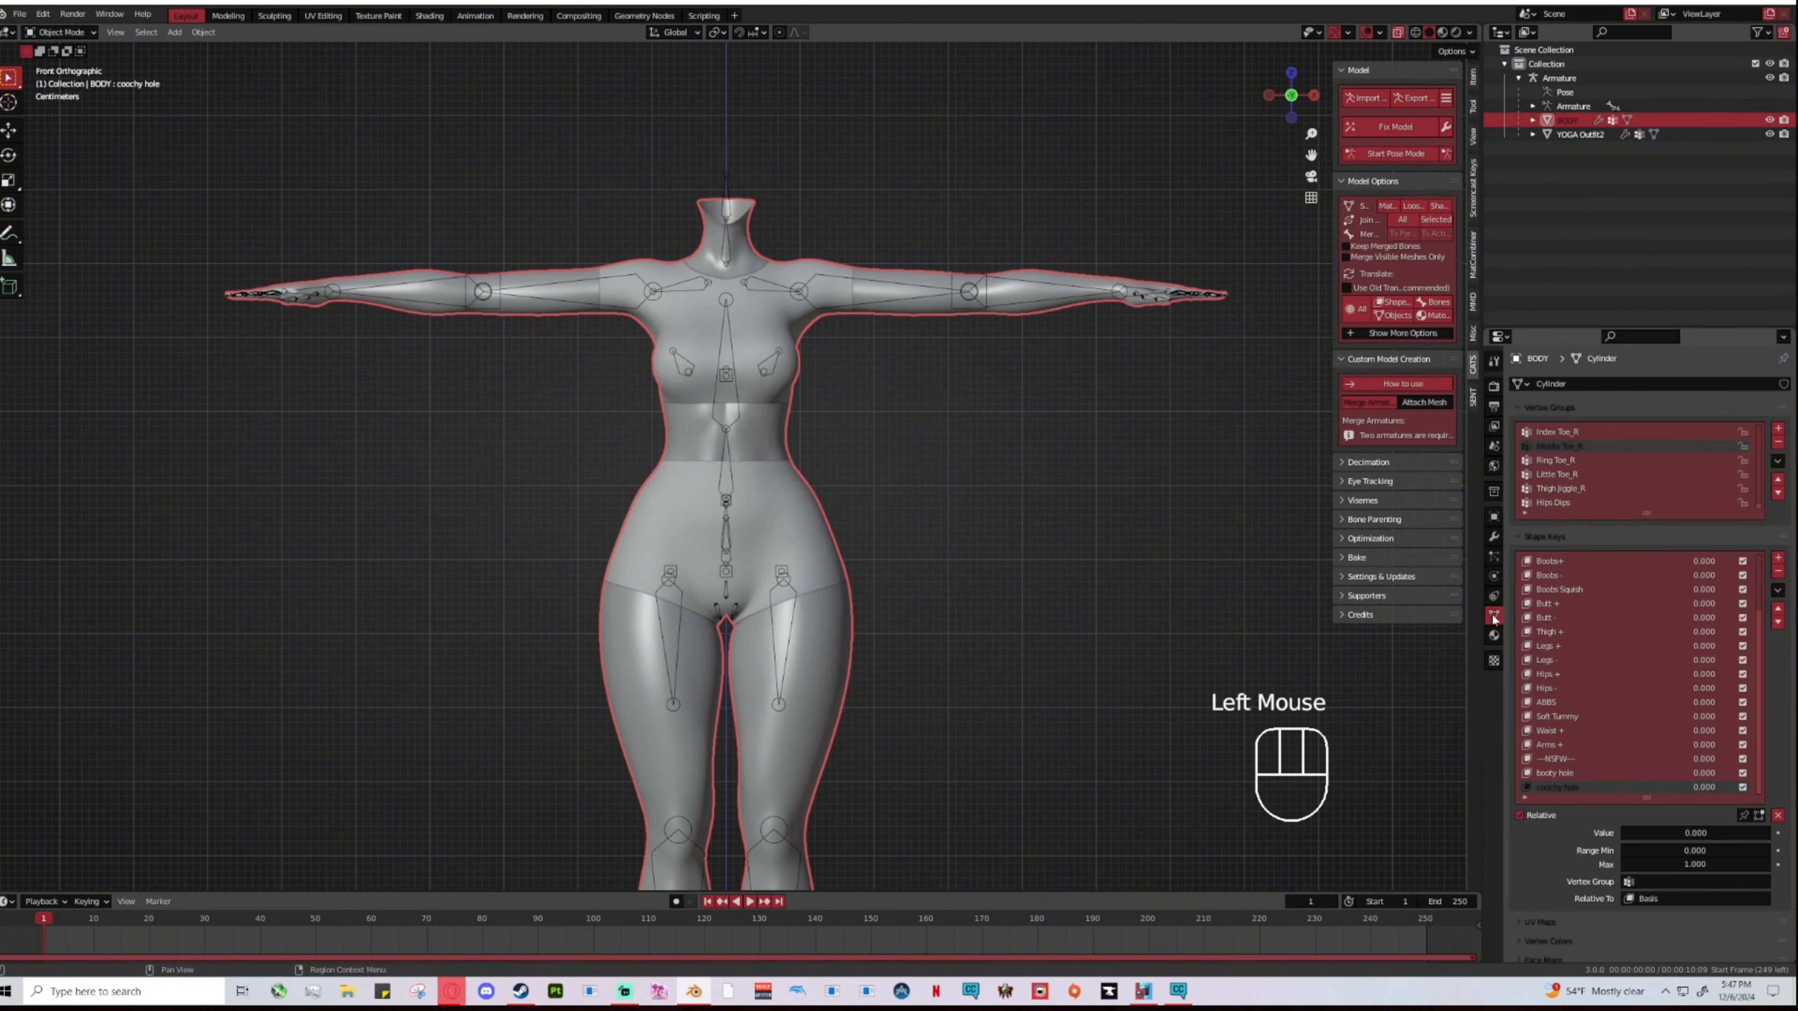
left_click(1493, 635)
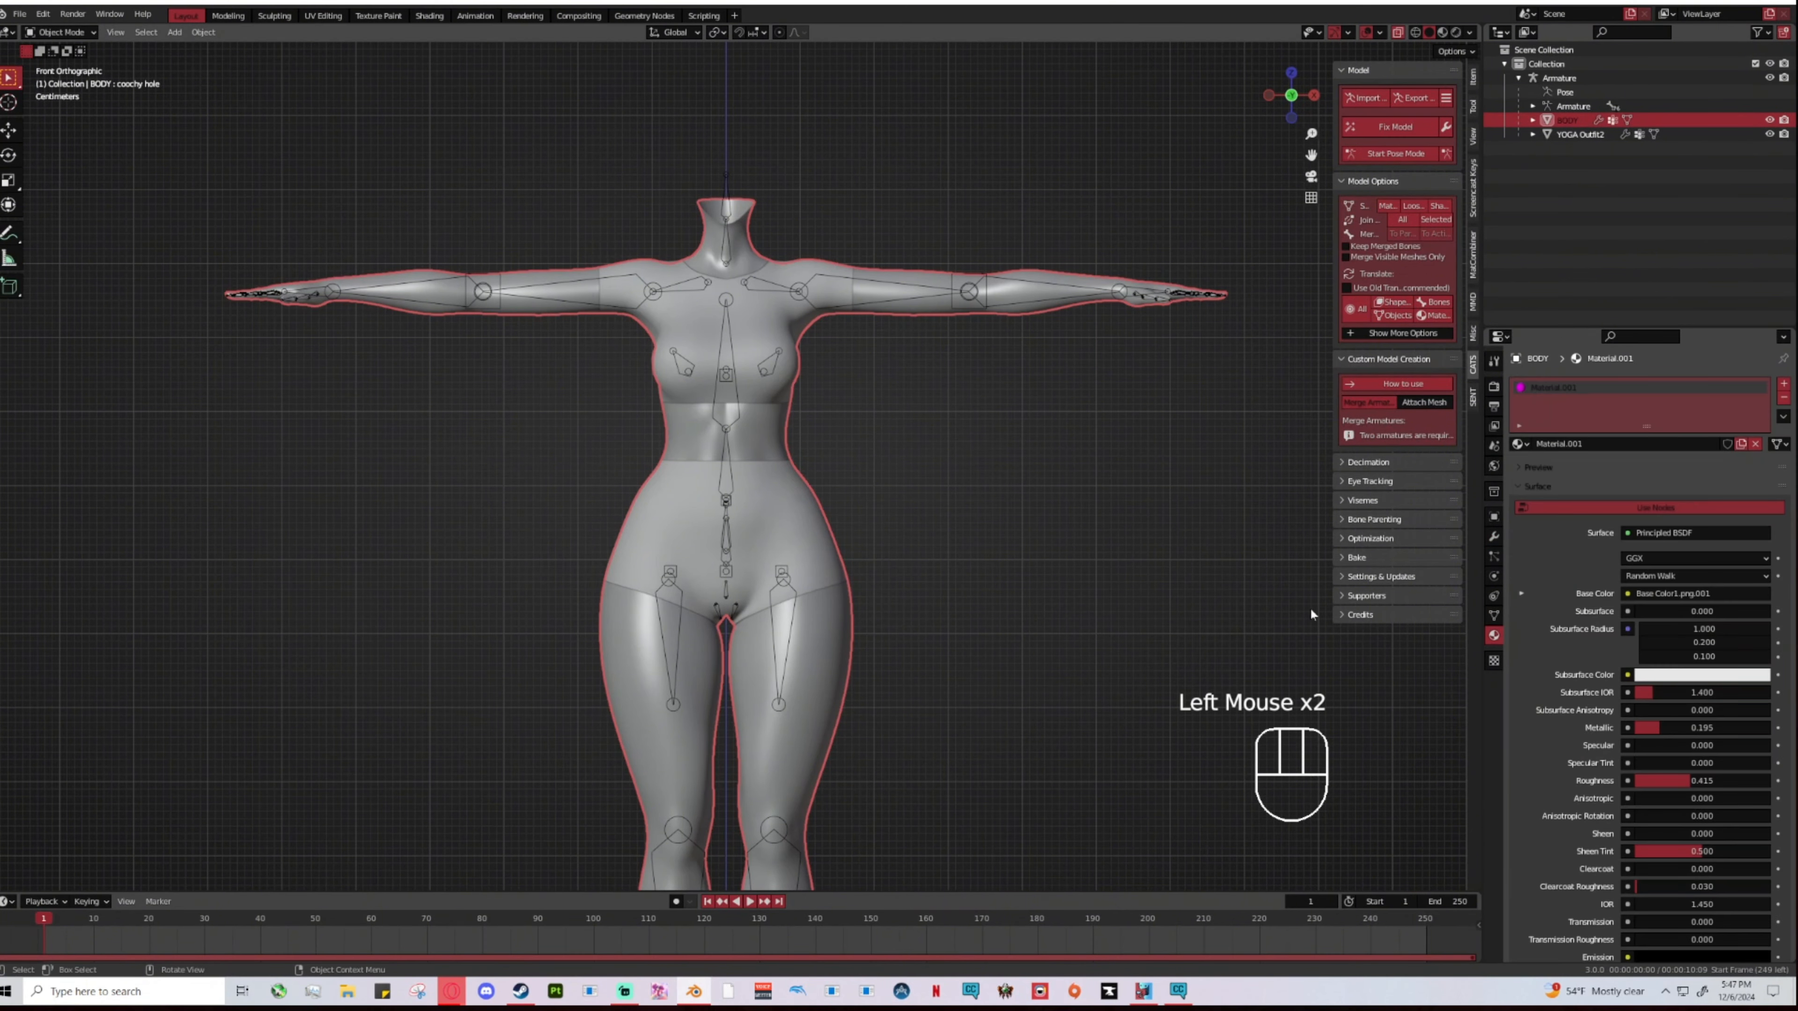
Step: Deselect the BODY mesh and switch the viewport to Material Preview shading
left_click(931, 173)
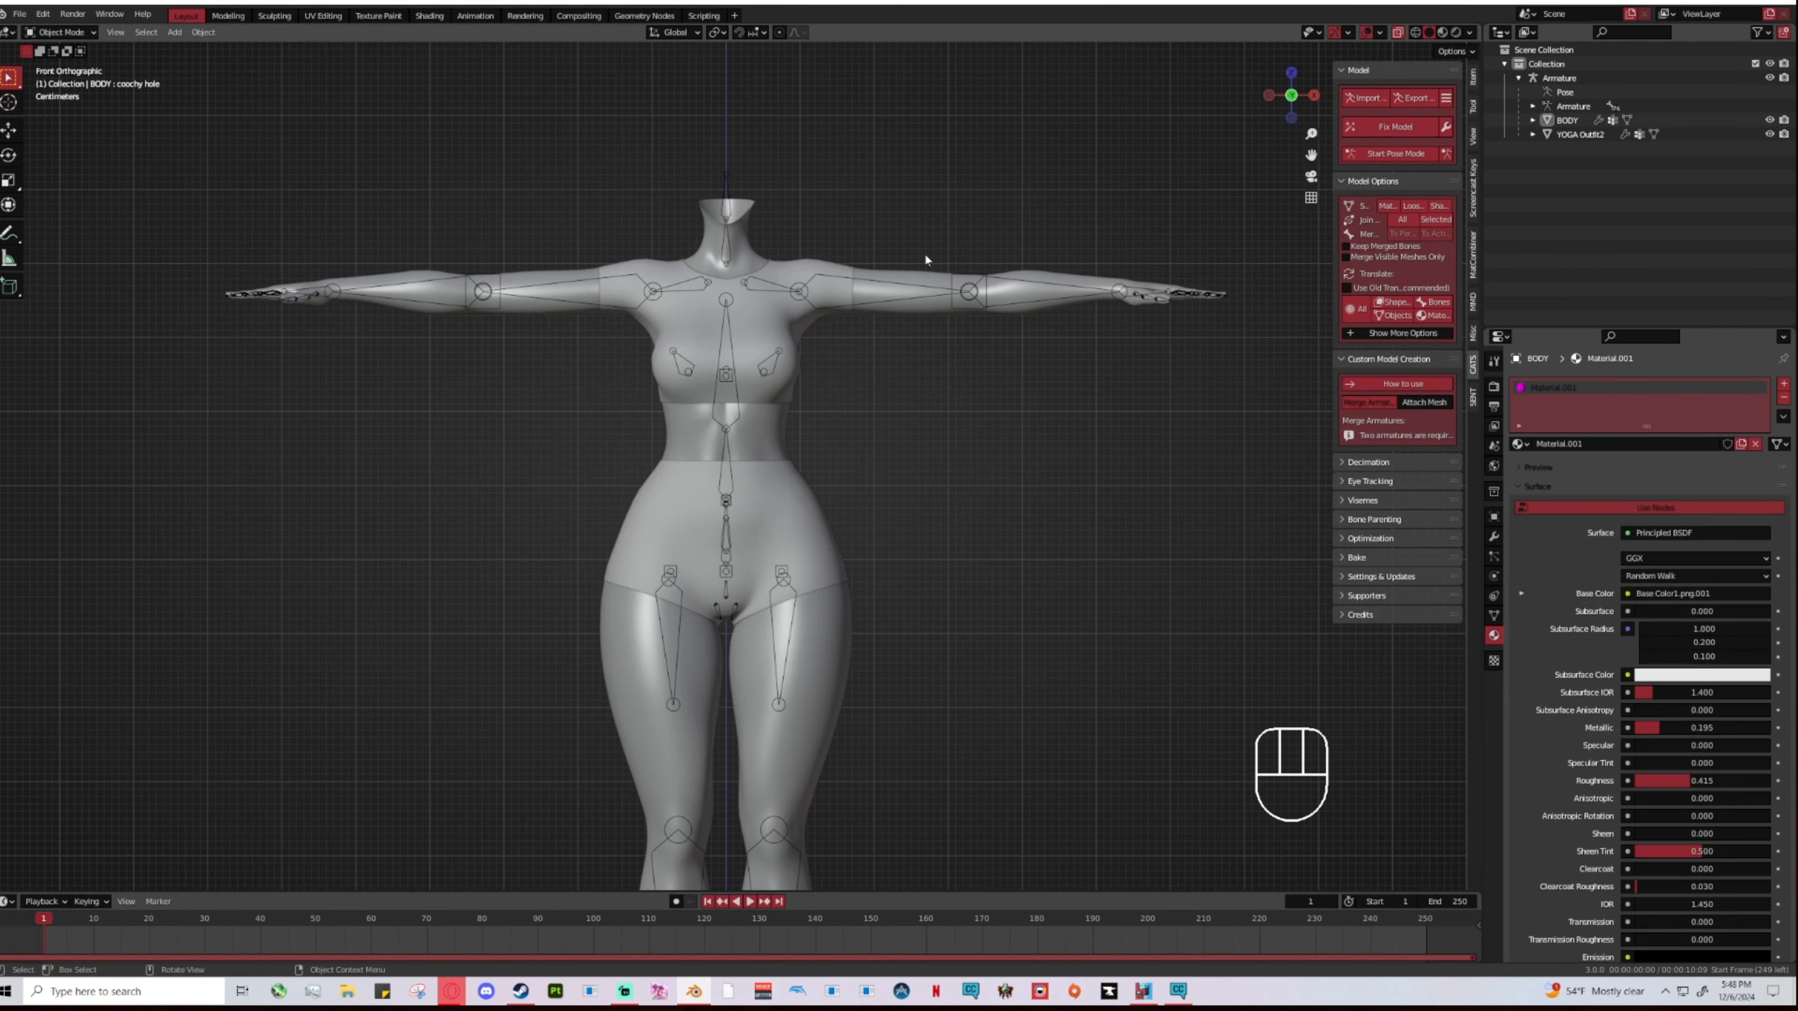
middle_click_drag(924, 258, 900, 393, "shift")
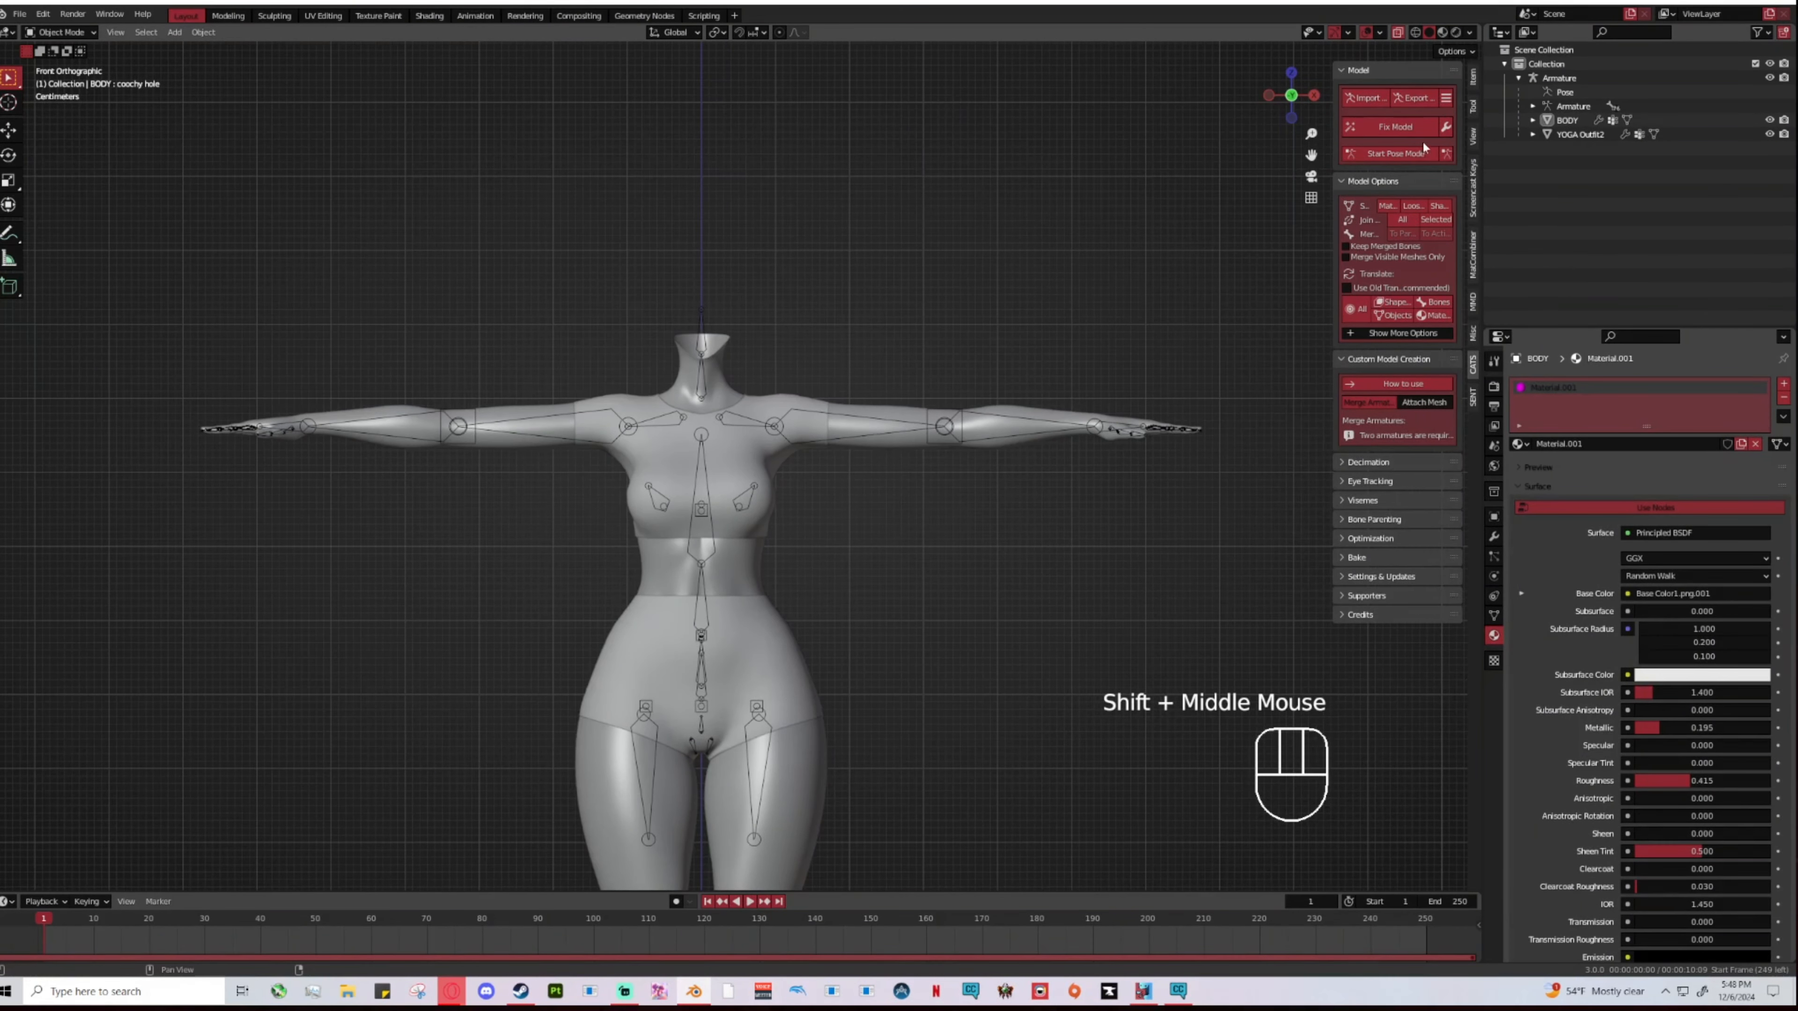
left_click(1443, 34)
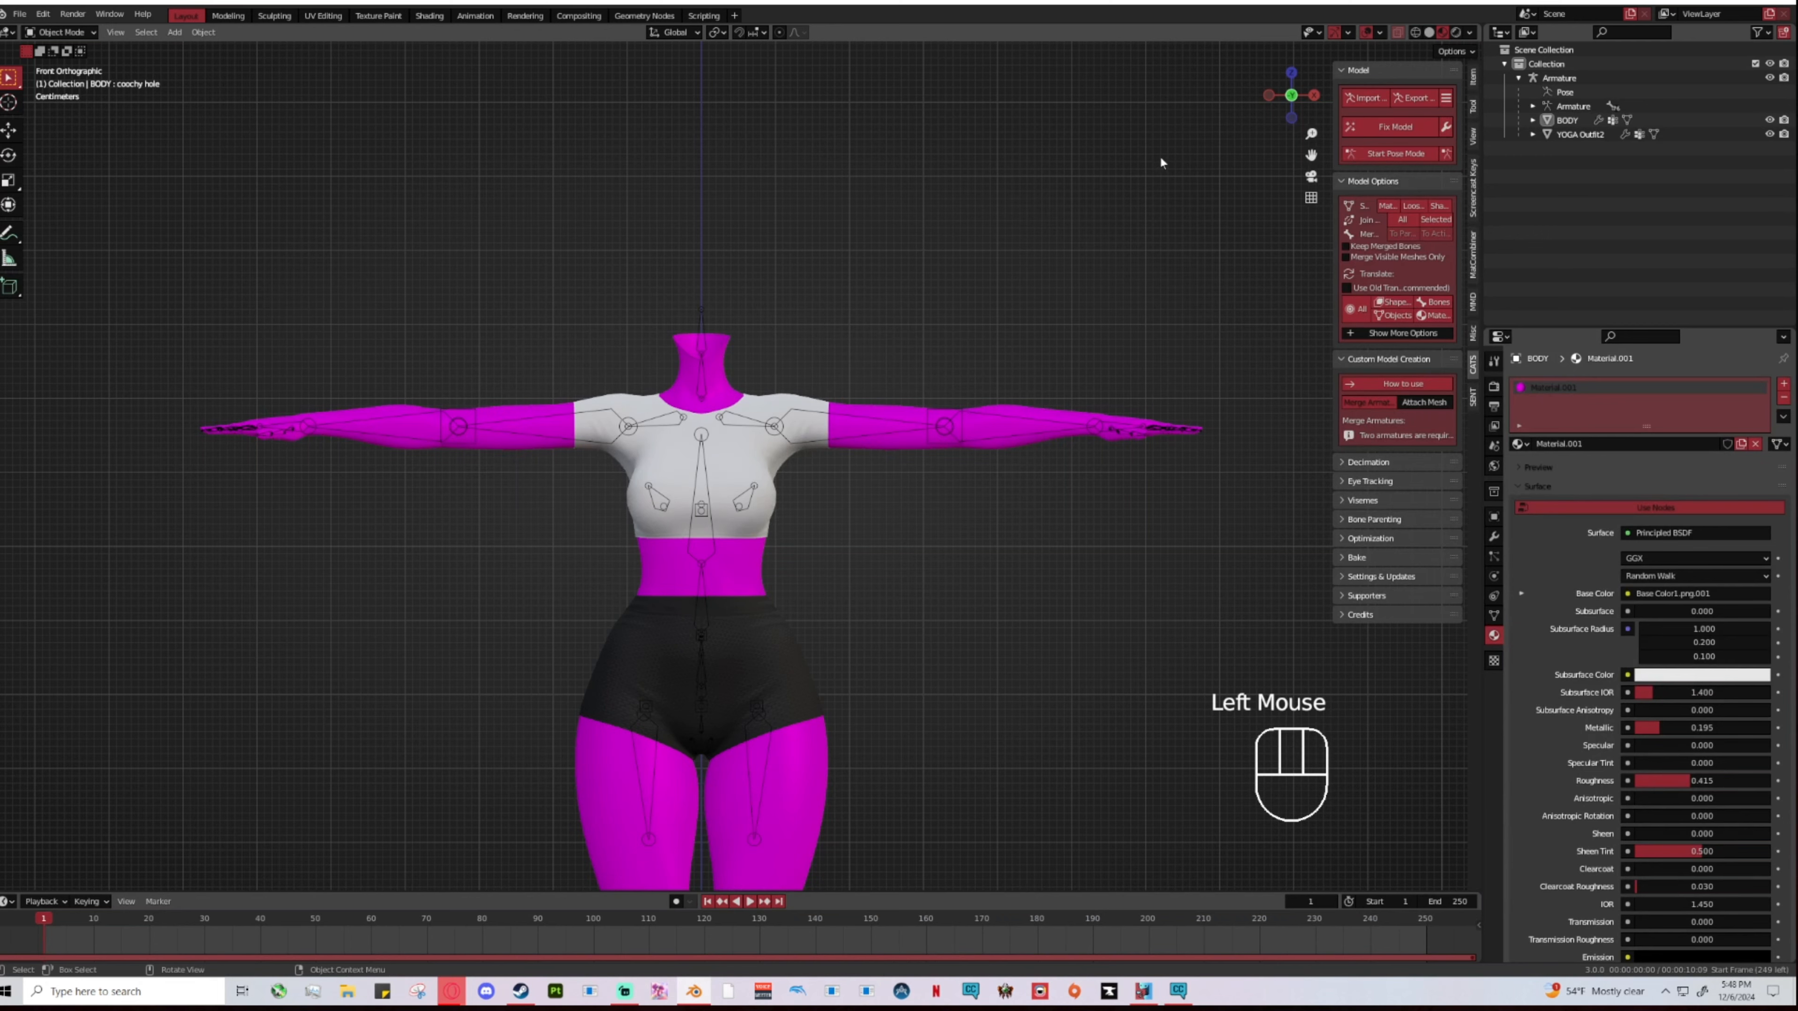
middle_click_drag(882, 381, 864, 319, "shift")
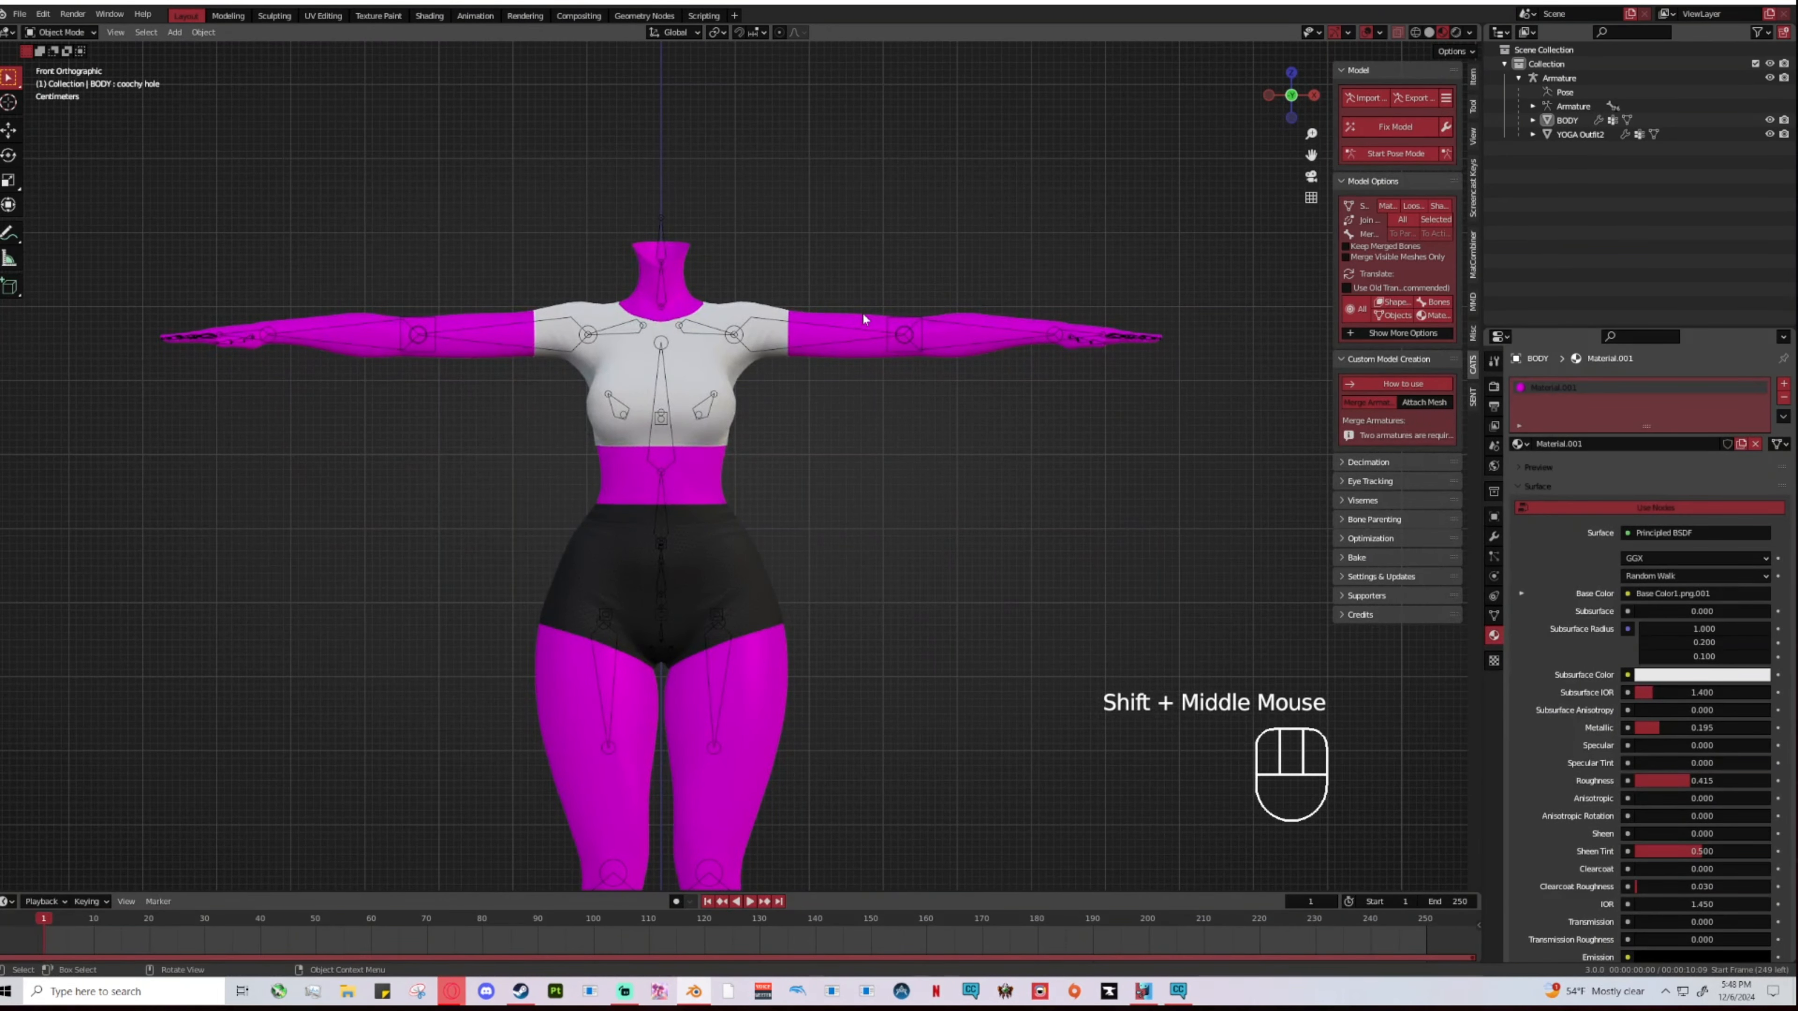
Step: Select the YOGA Outfit2 mesh and hide the armature in the viewport
left_click(804, 329)
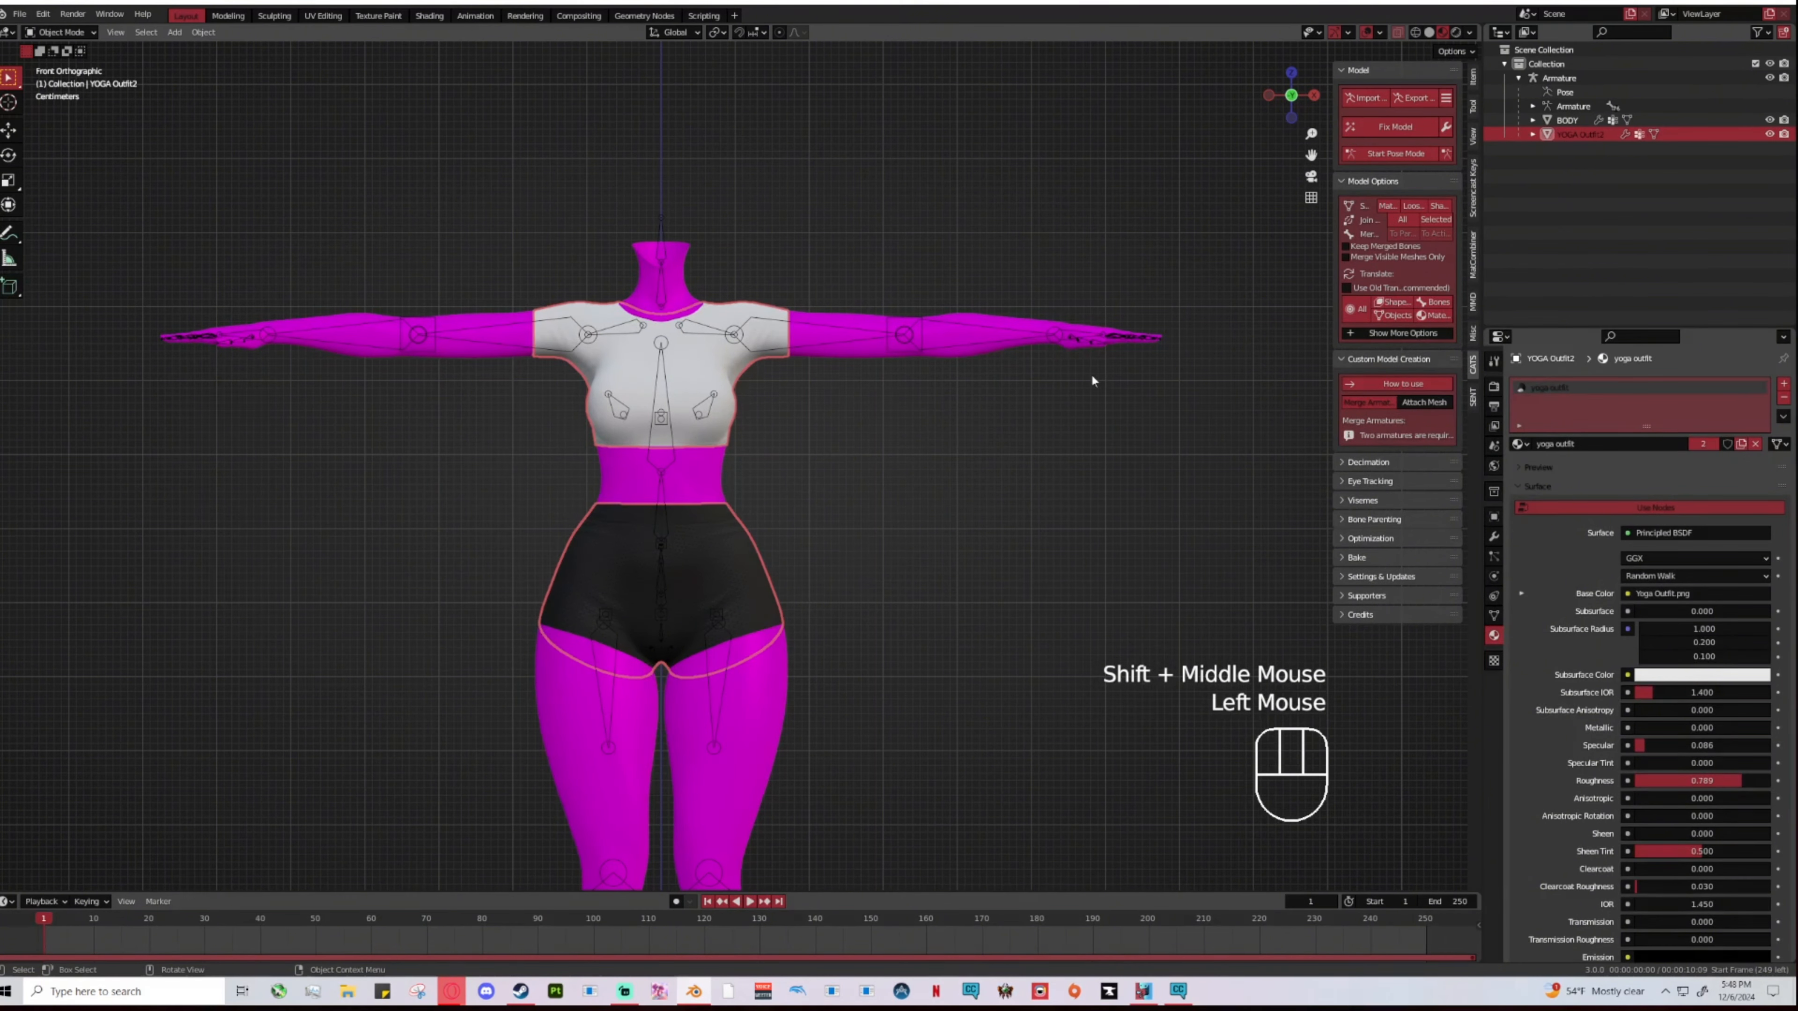
left_click(1770, 77)
scroll(595, 407, "up", 1)
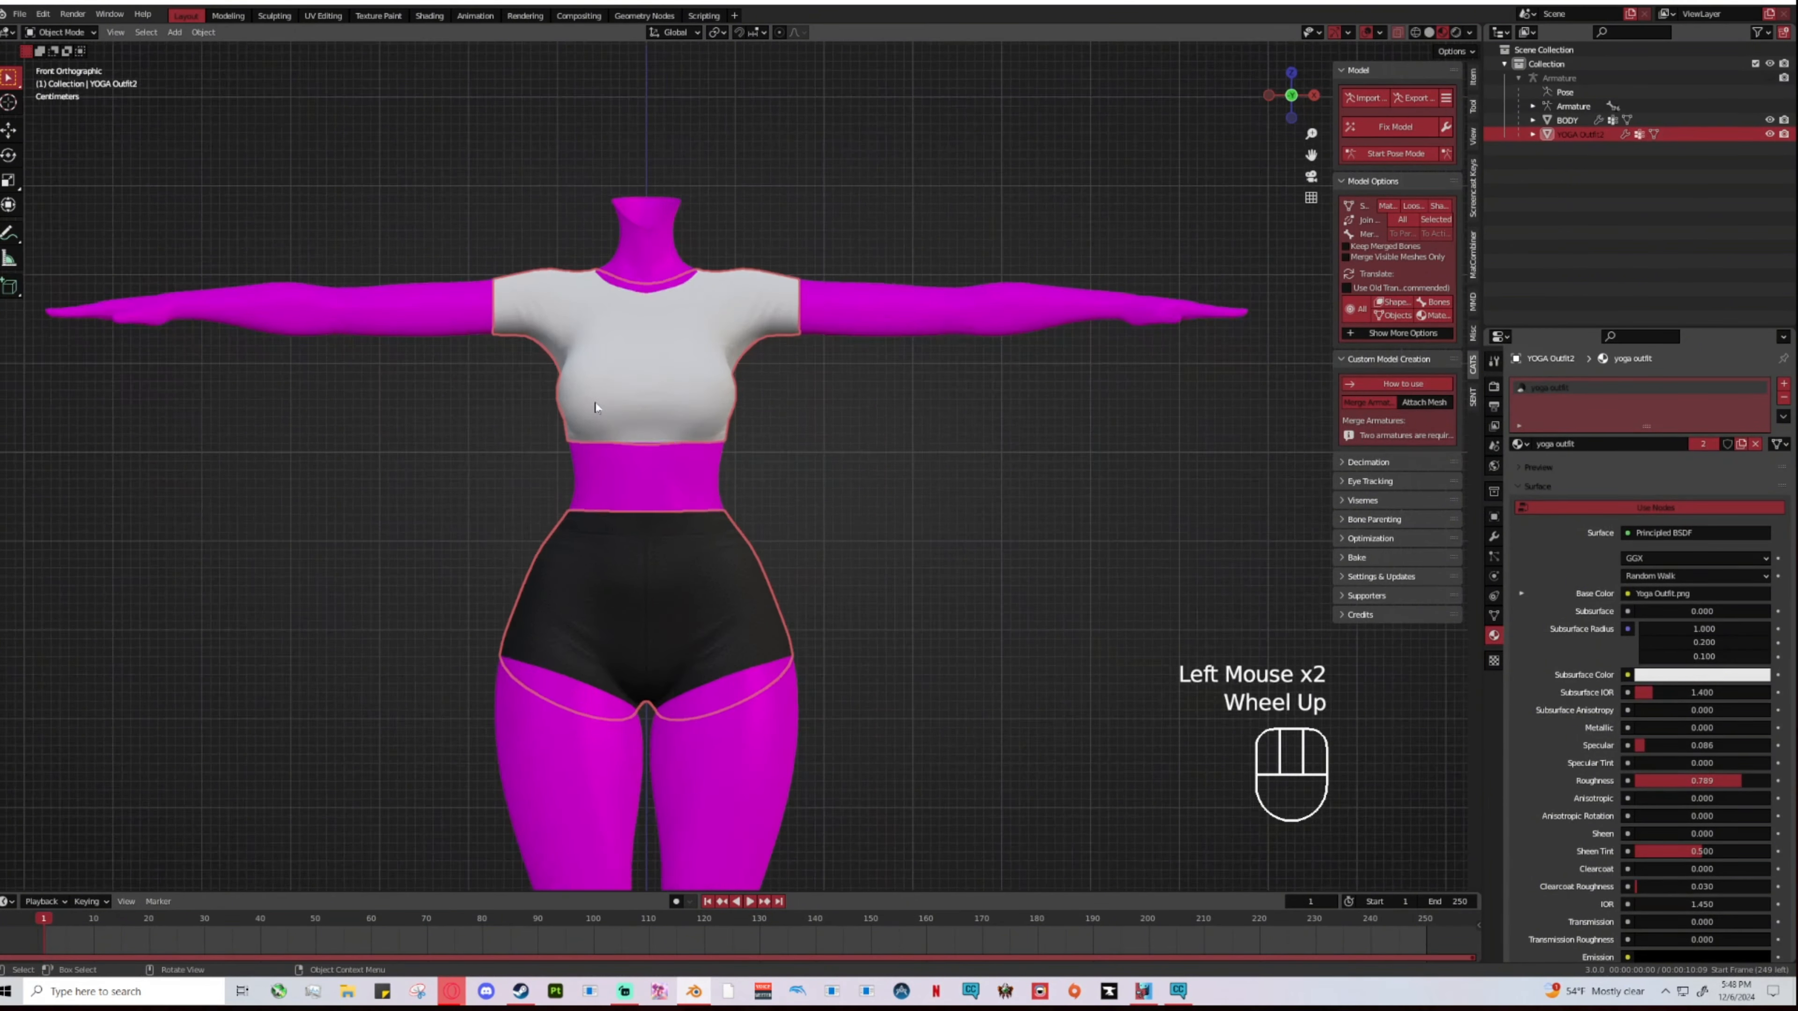
Step: Examine the textured yoga top and shorts from an angle and in the front orthographic view
middle_click_drag(594, 407, 808, 405)
scroll(690, 434, "up", 3)
scroll(789, 431, "down", 2)
scroll(685, 309, "up", 1)
scroll(761, 416, "up", 3)
scroll(814, 425, "down", 2)
scroll(808, 405, "down", 3)
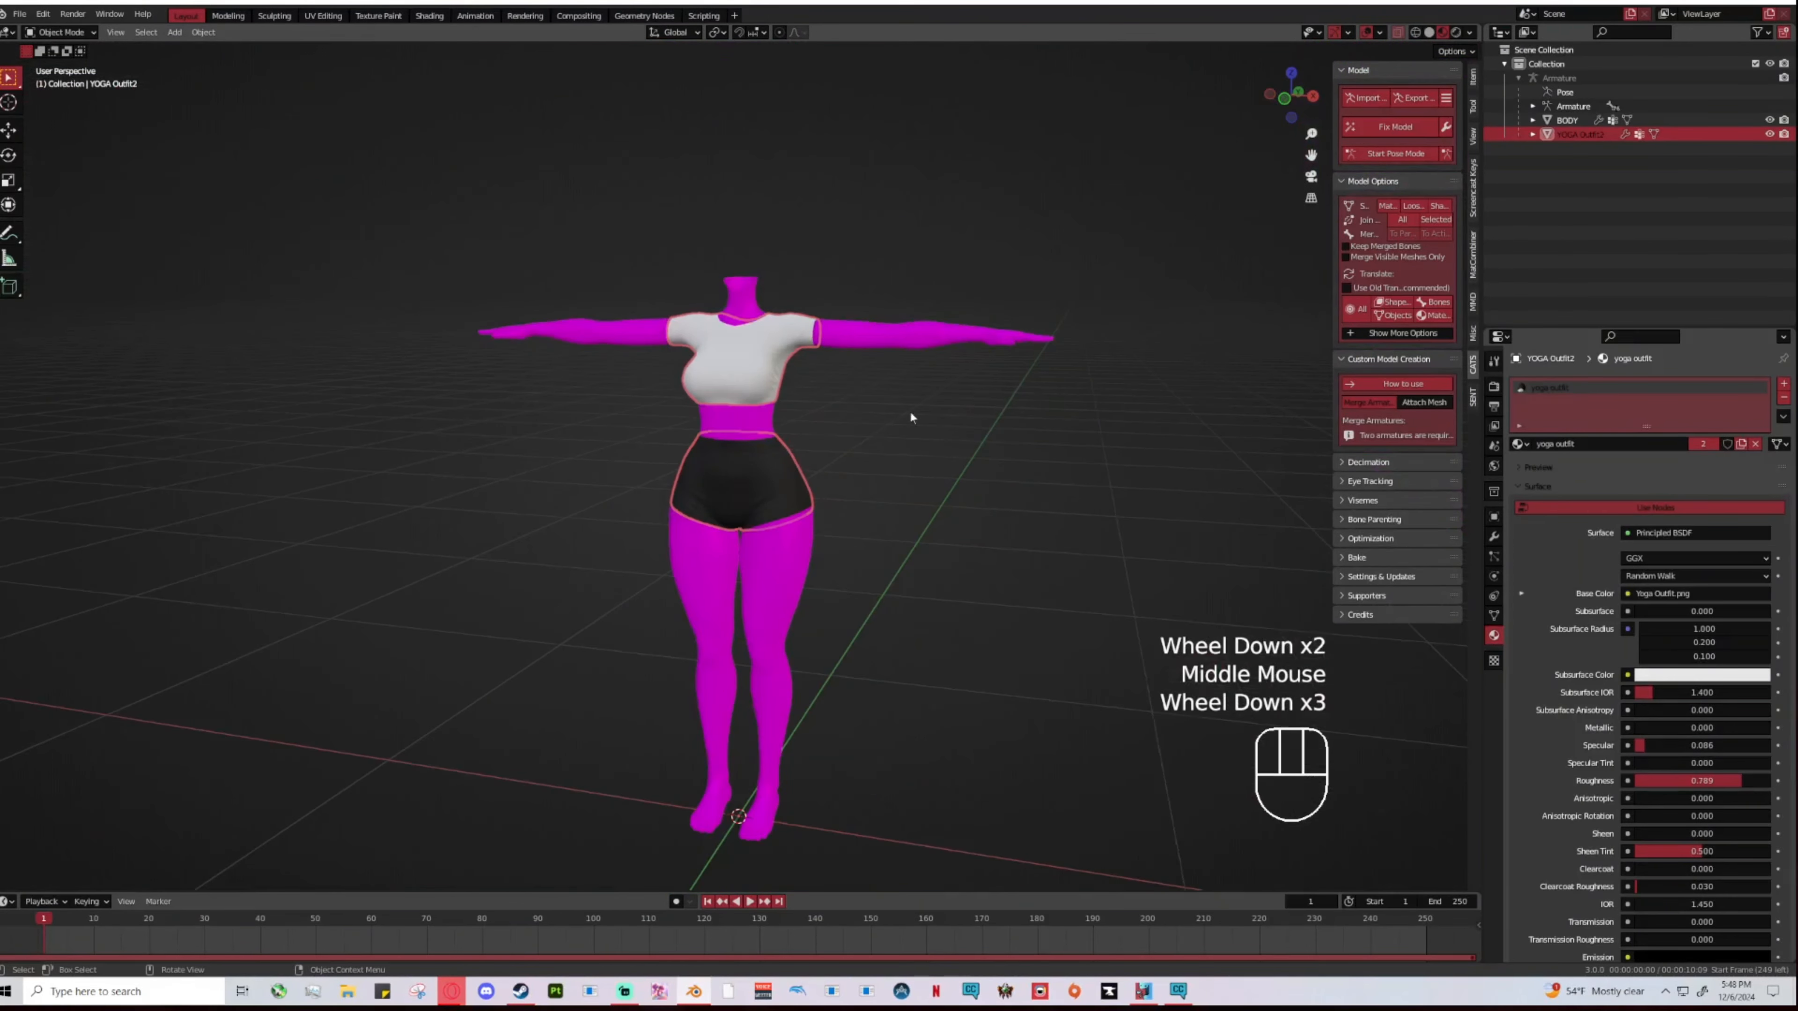
left_click(911, 417)
left_click(1282, 93)
scroll(849, 417, "up", 2)
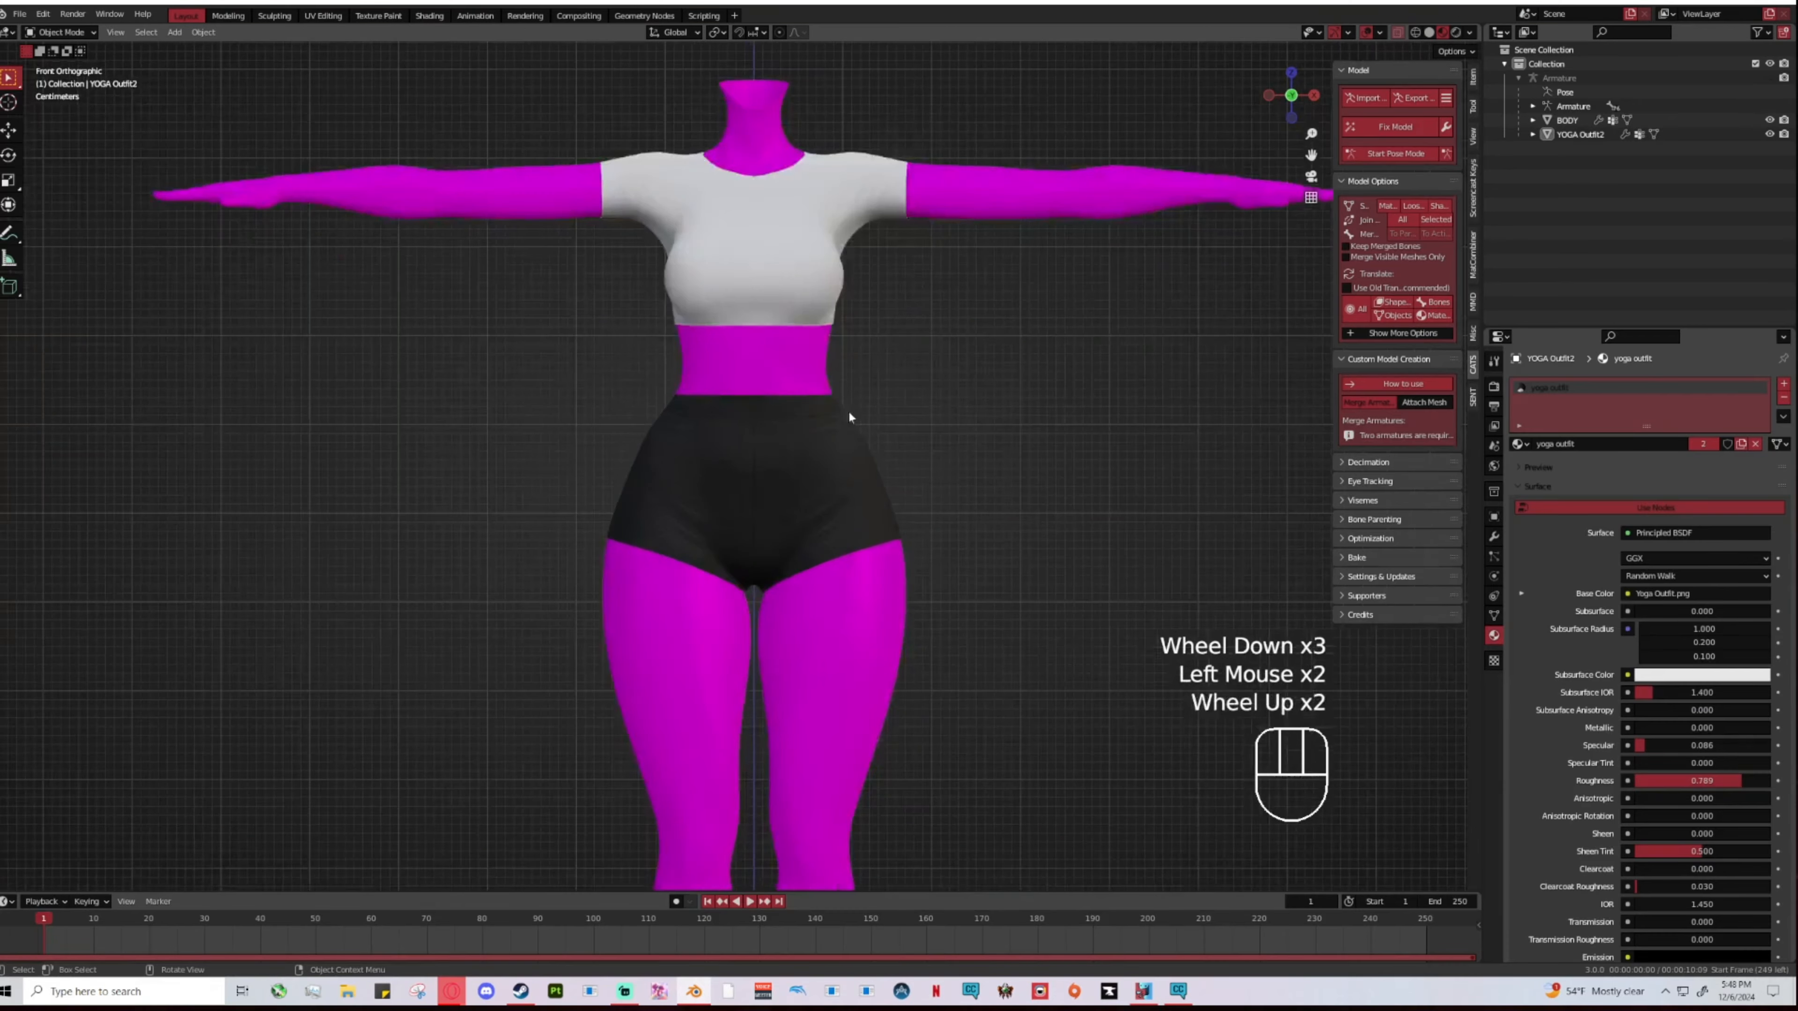
scroll(843, 395, "up", 2)
middle_click_drag(917, 307, 781, 464, "shift")
scroll(833, 355, "up", 1)
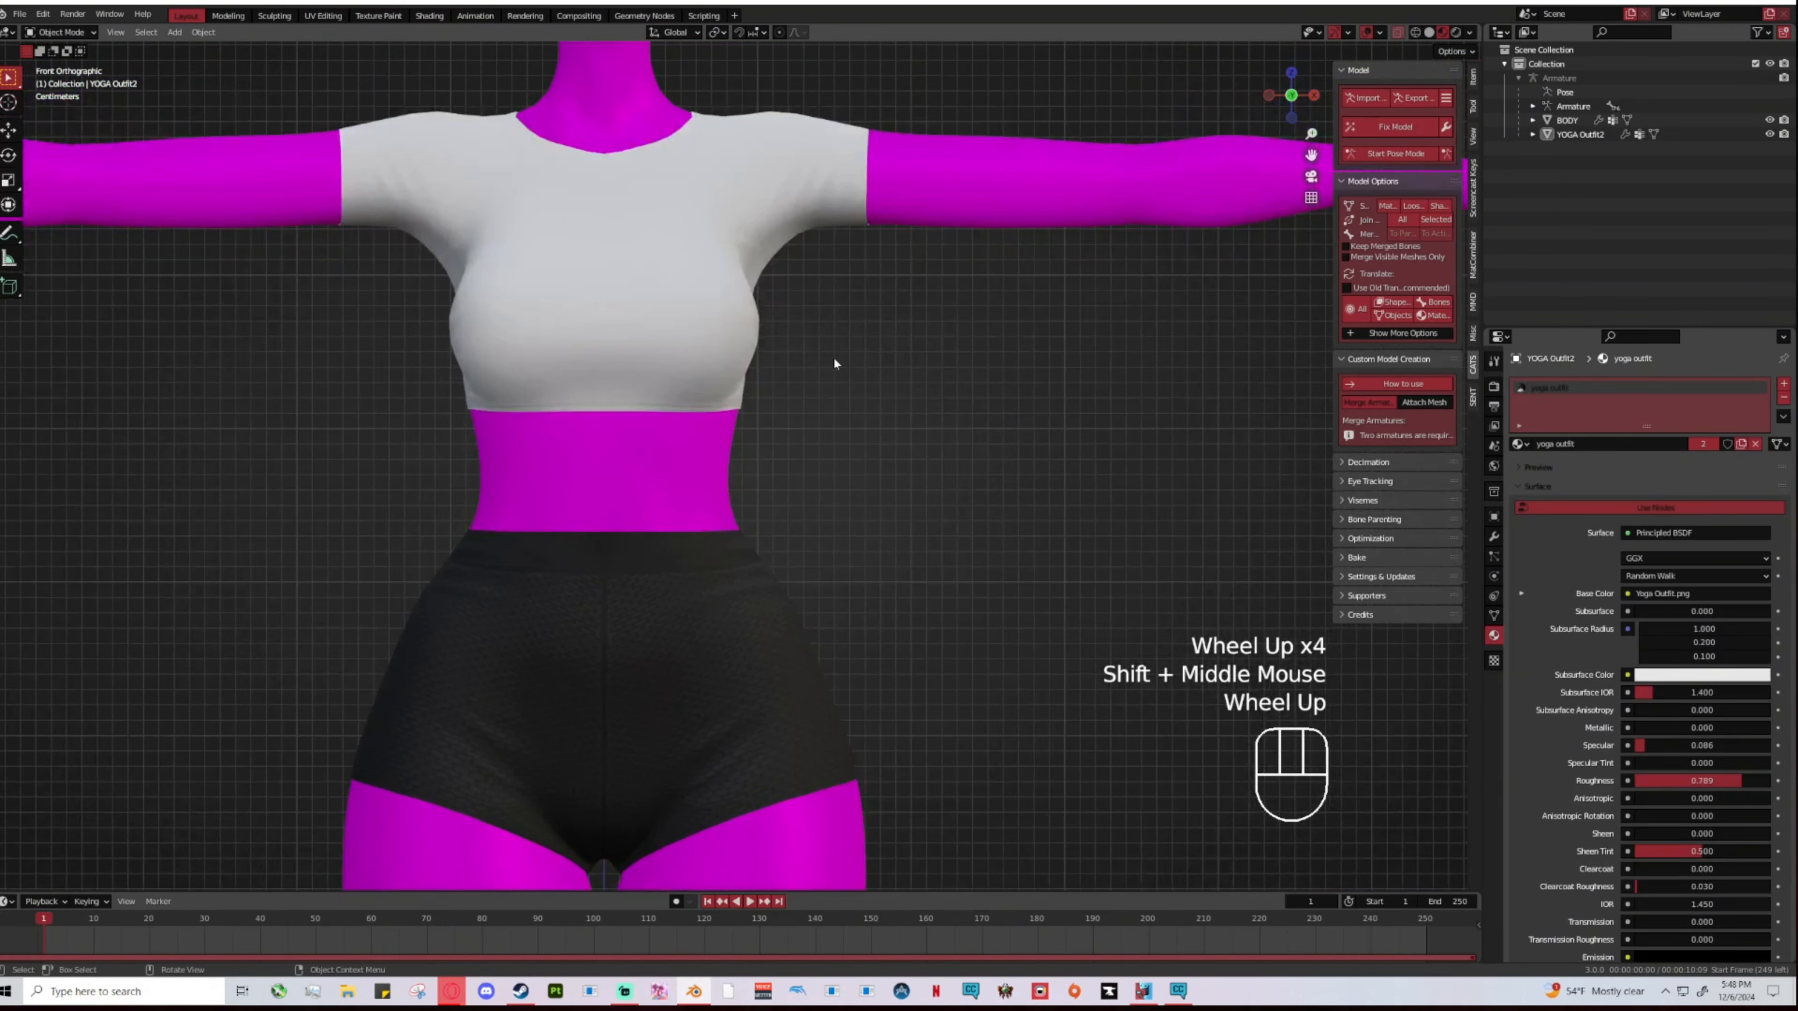
scroll(828, 385, "down", 2)
Step: Select the BODY mesh and expand the Base Color image settings of its material
left_click(895, 333)
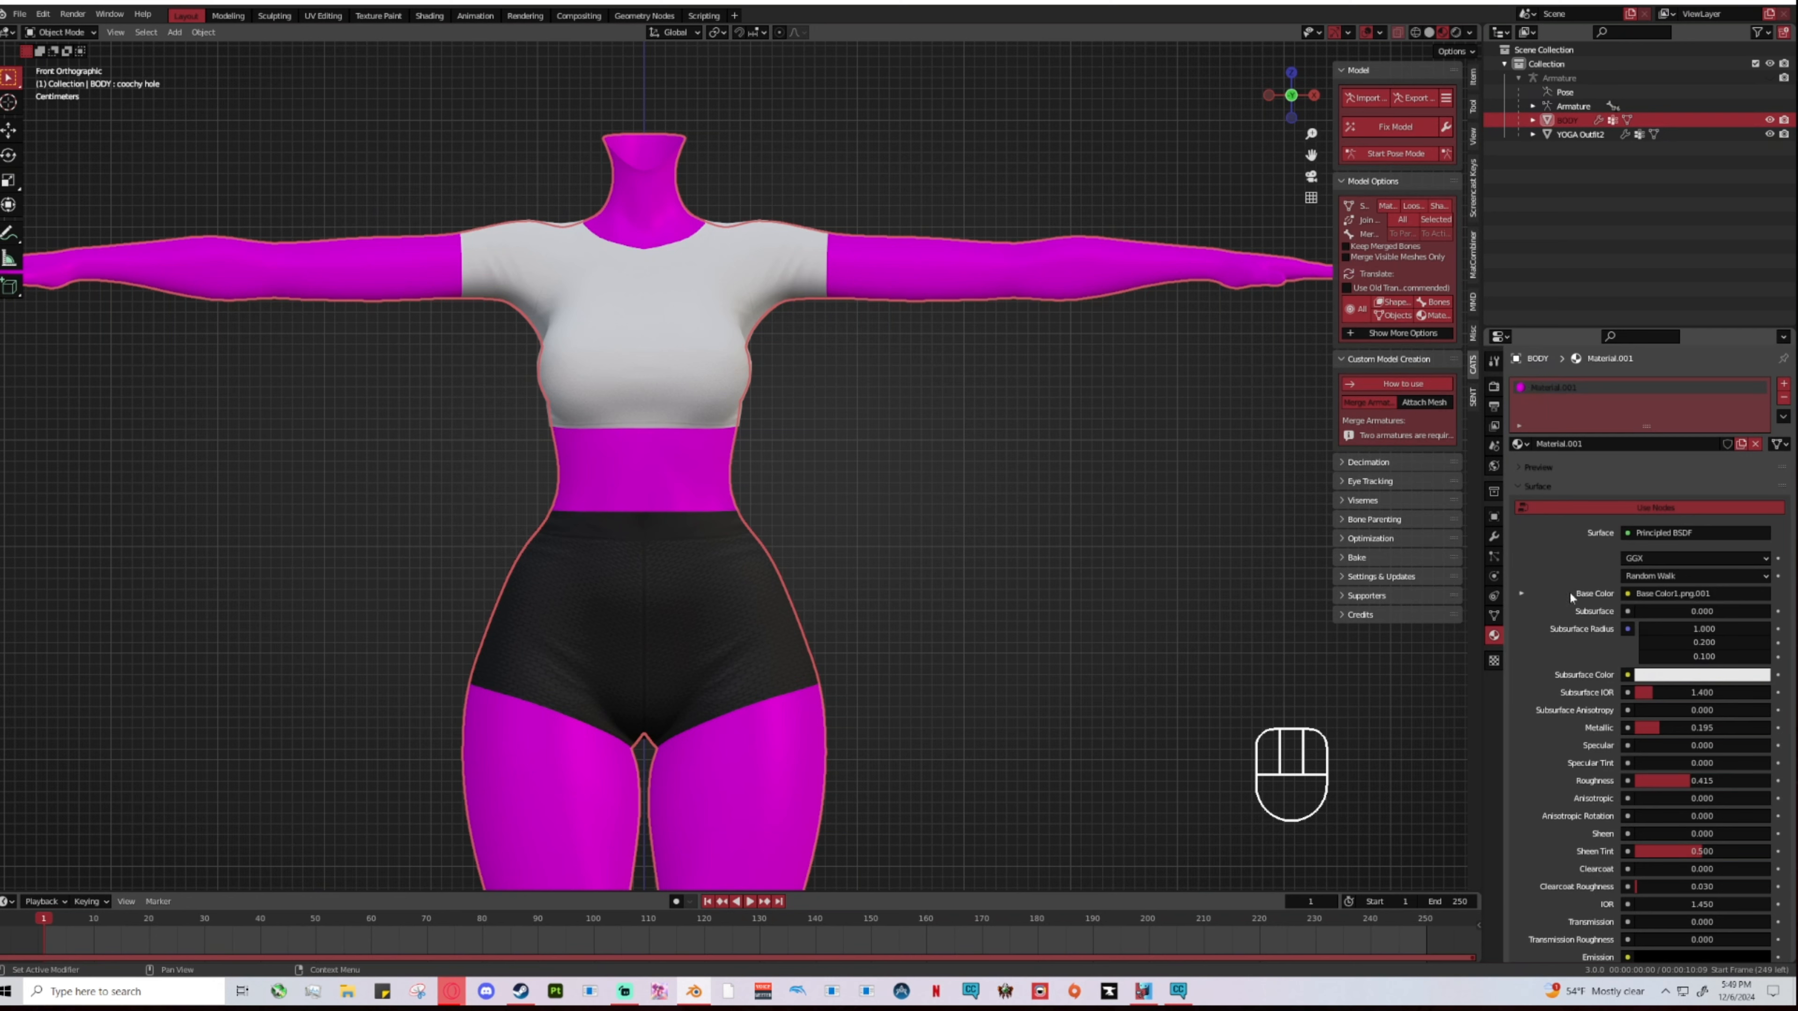
left_click(1522, 595)
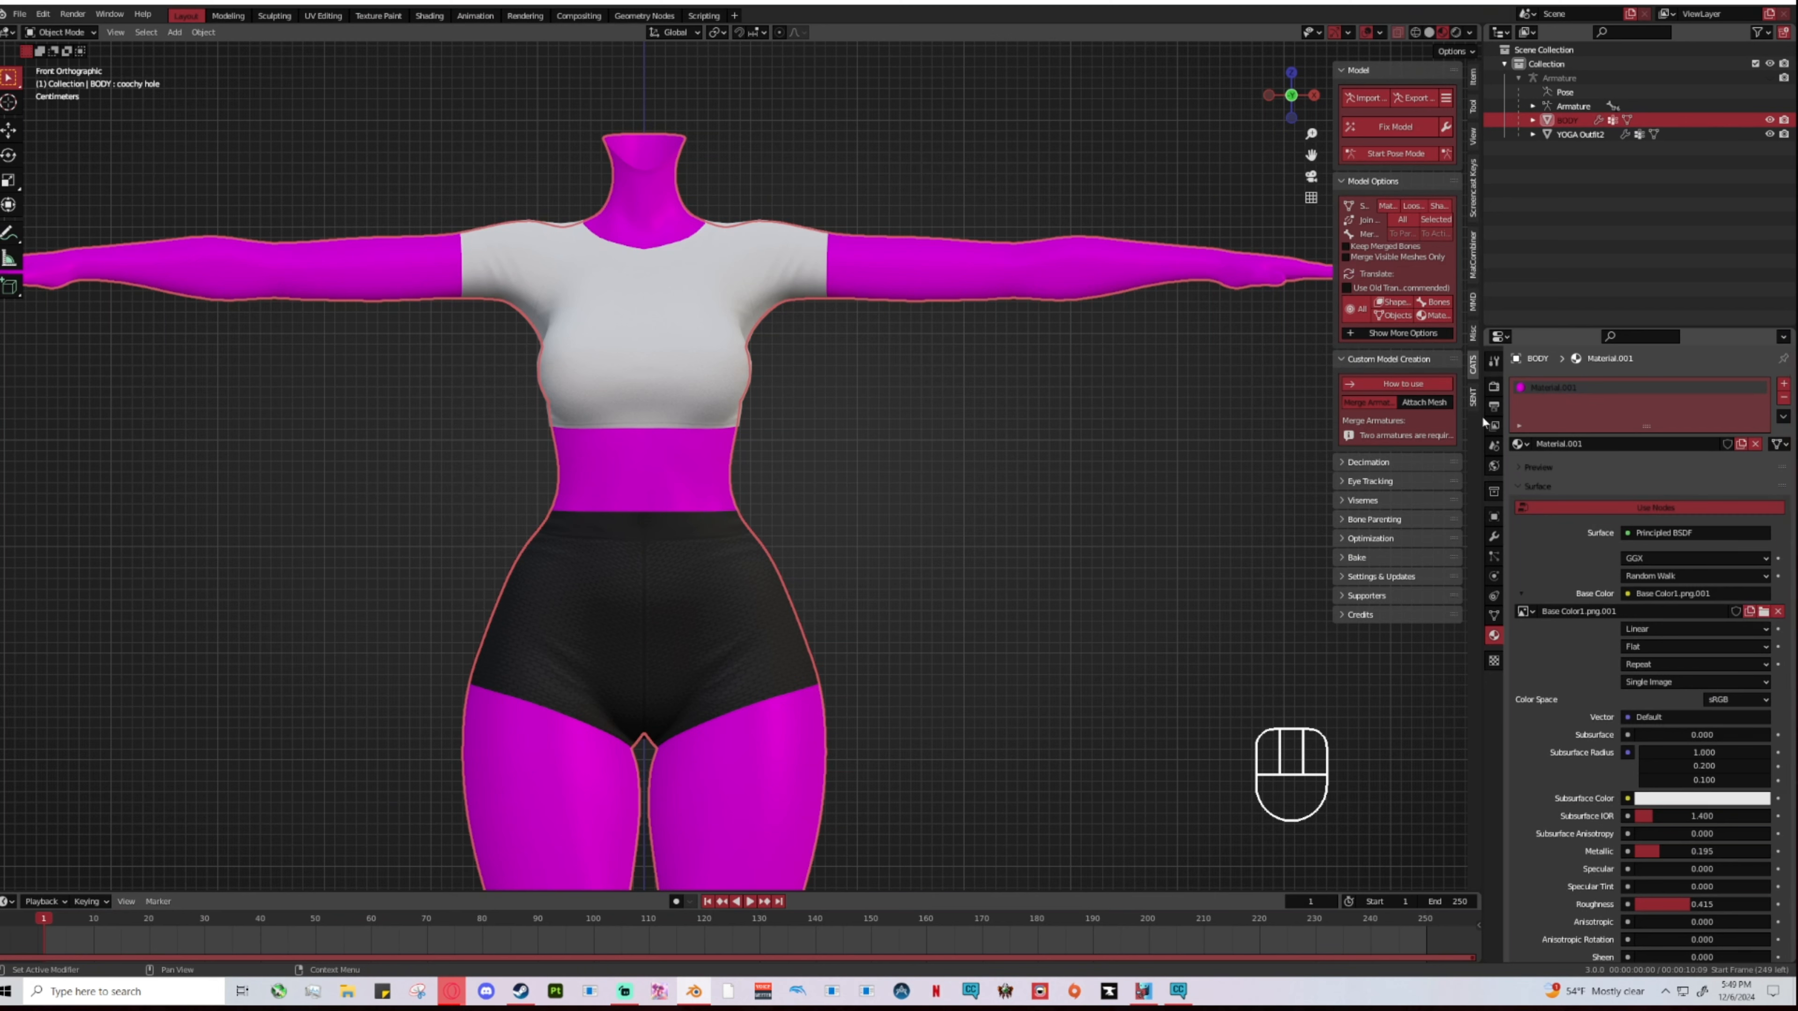
left_click(1626, 407)
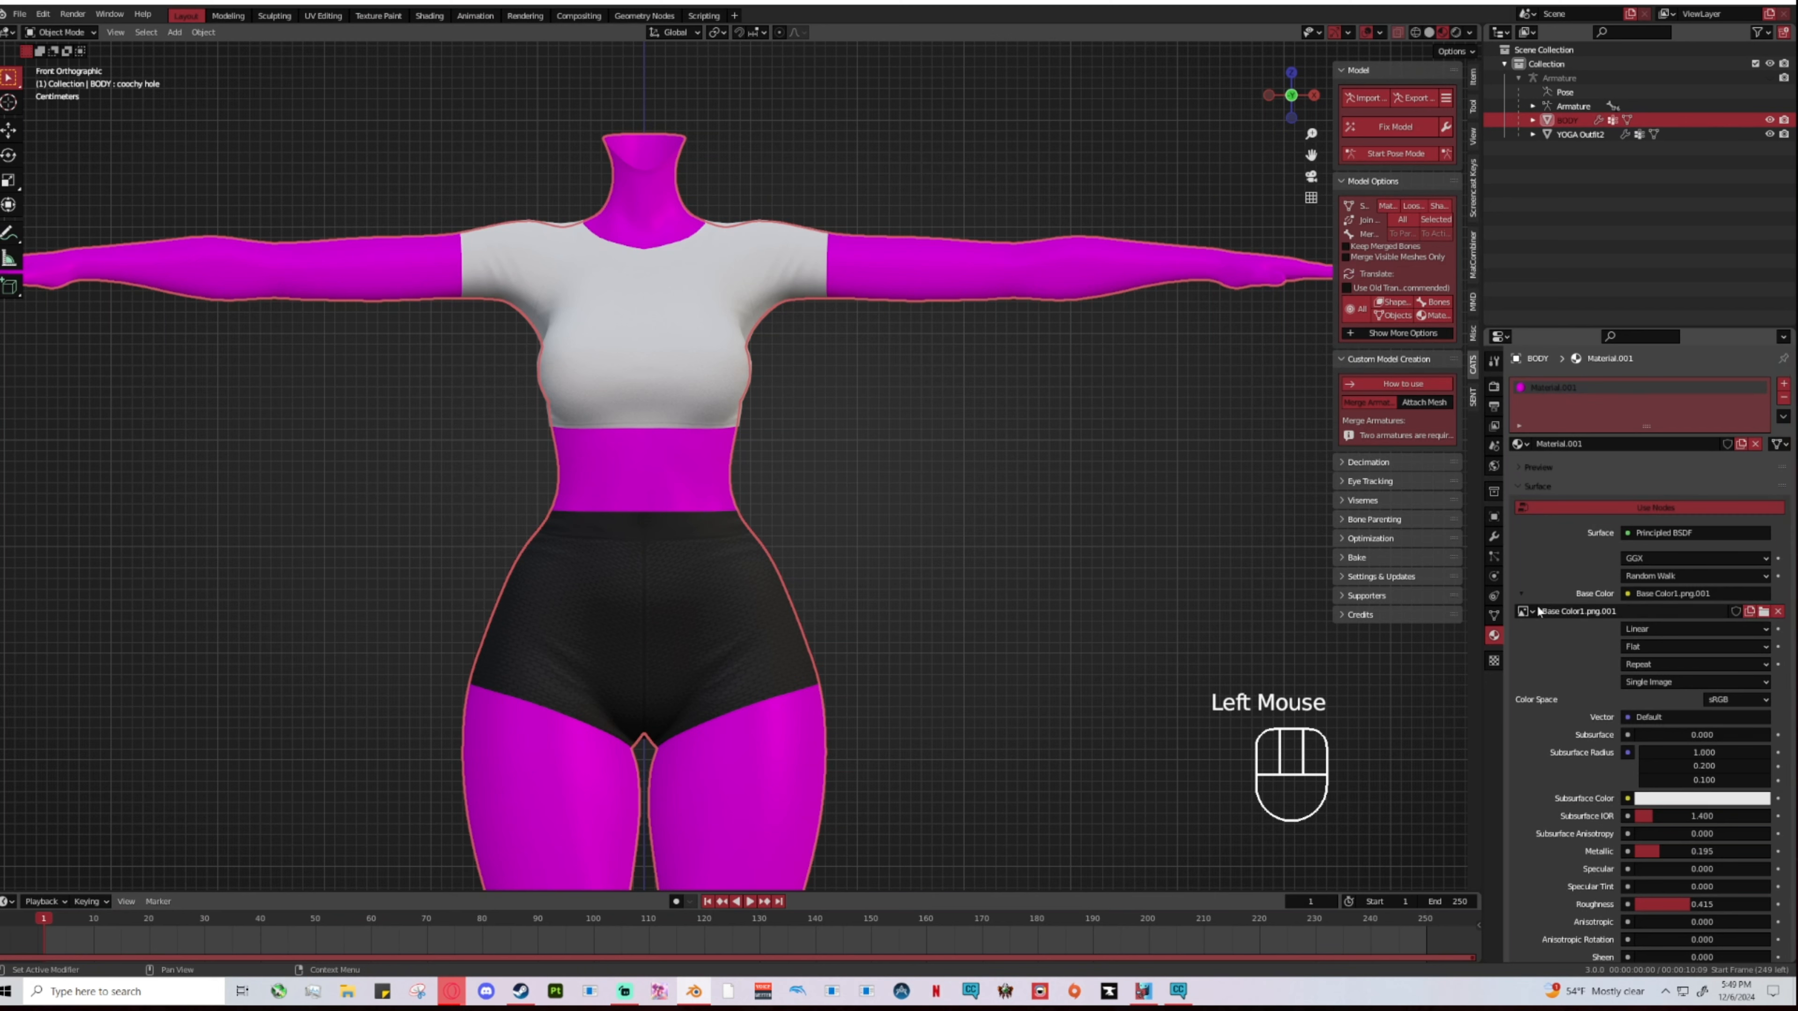
Step: Load Base Color.png as the body material's base color texture and inspect the deselected model from an angle
left_click(1764, 612)
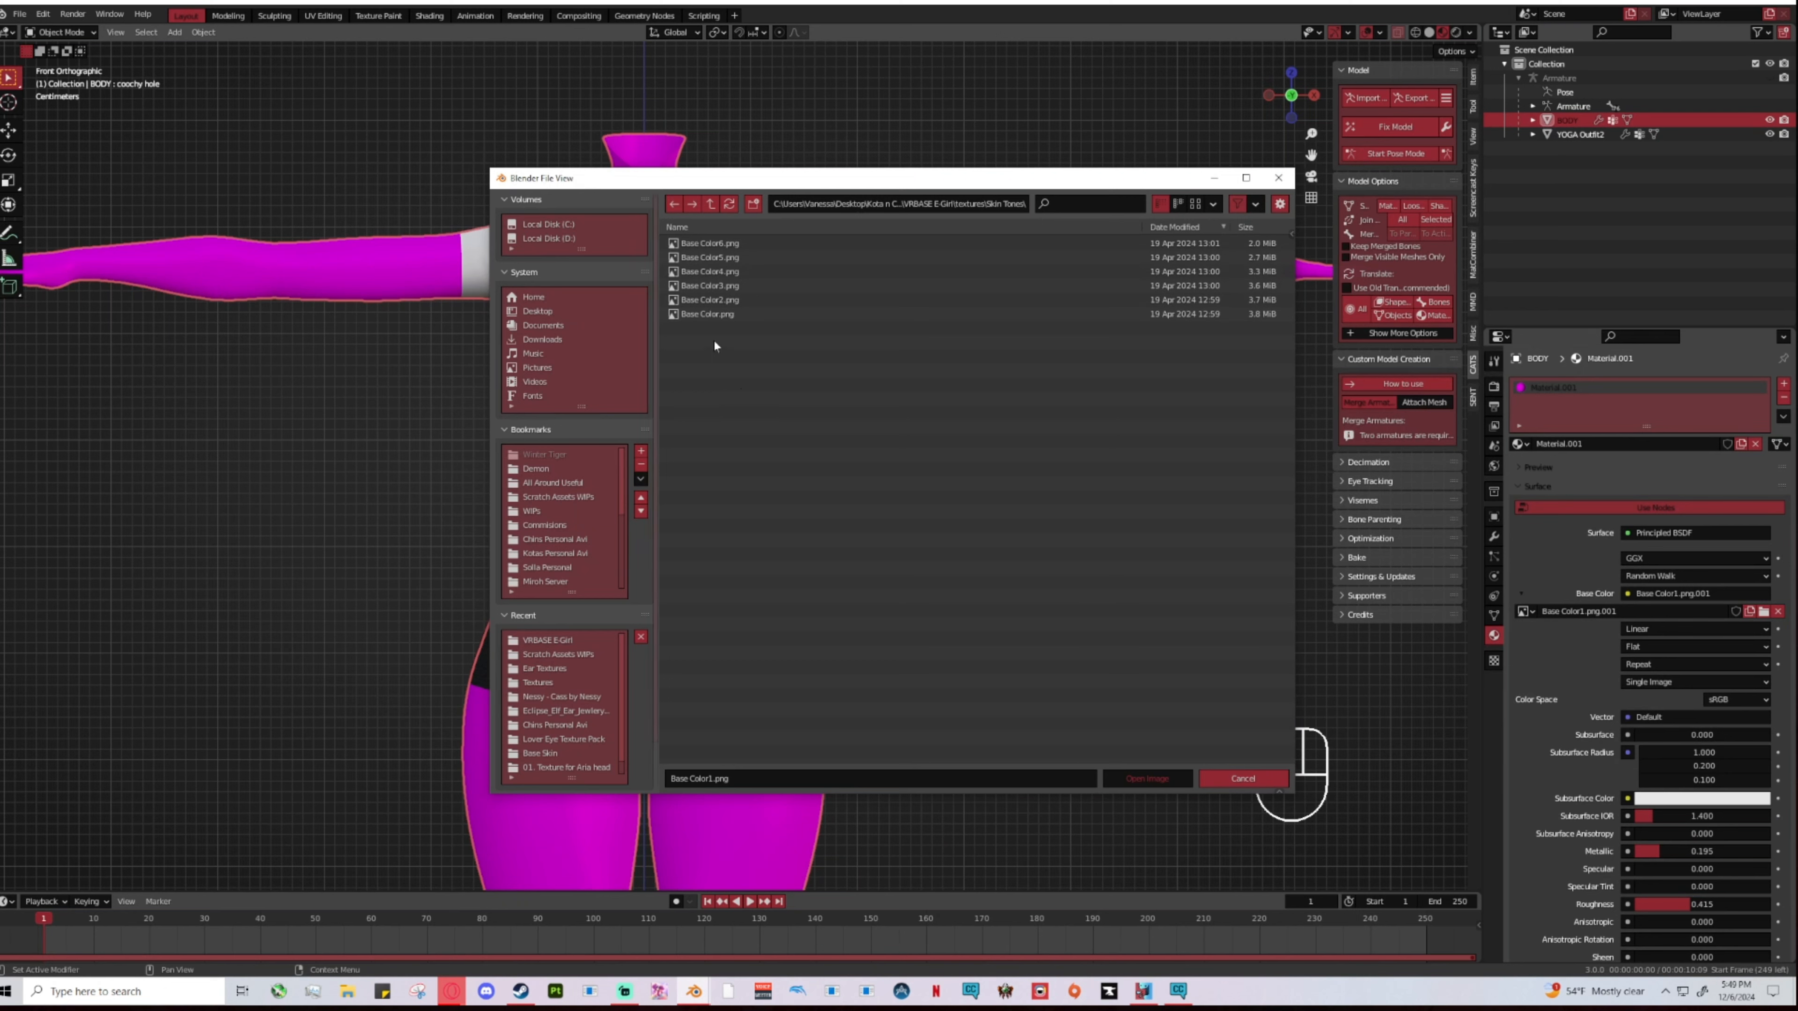
left_click(711, 316)
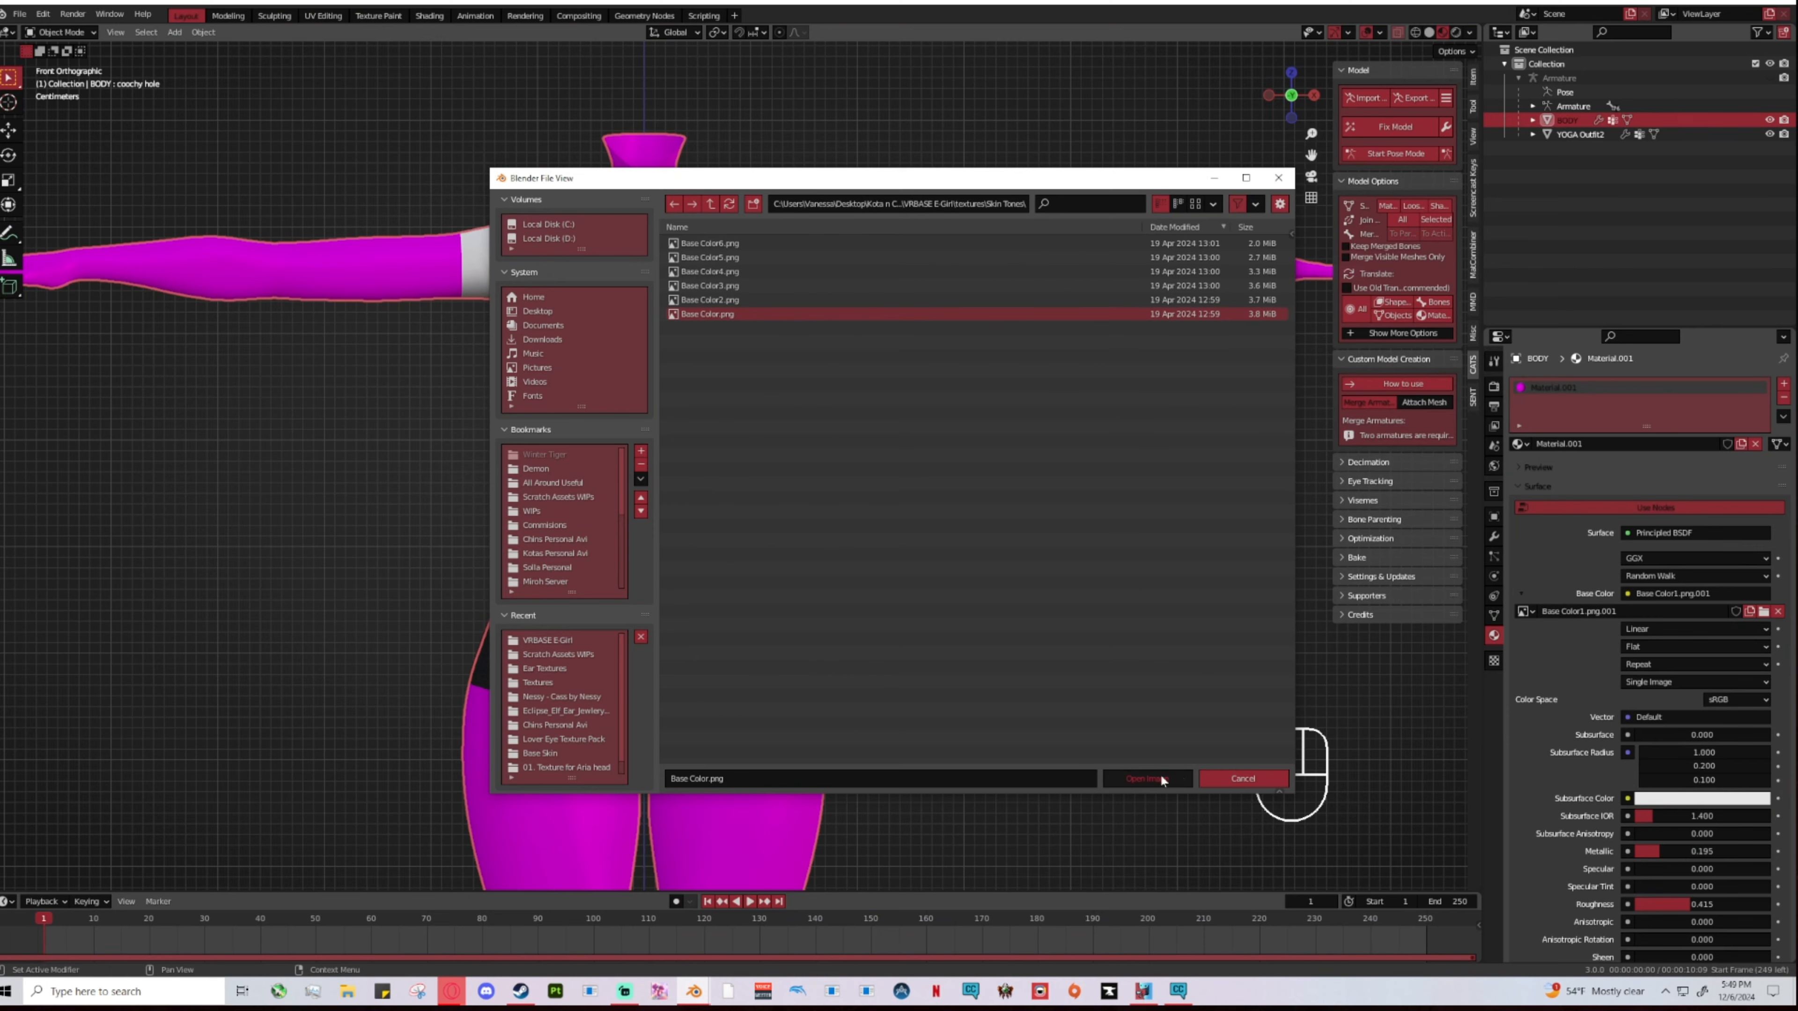
left_click(1146, 778)
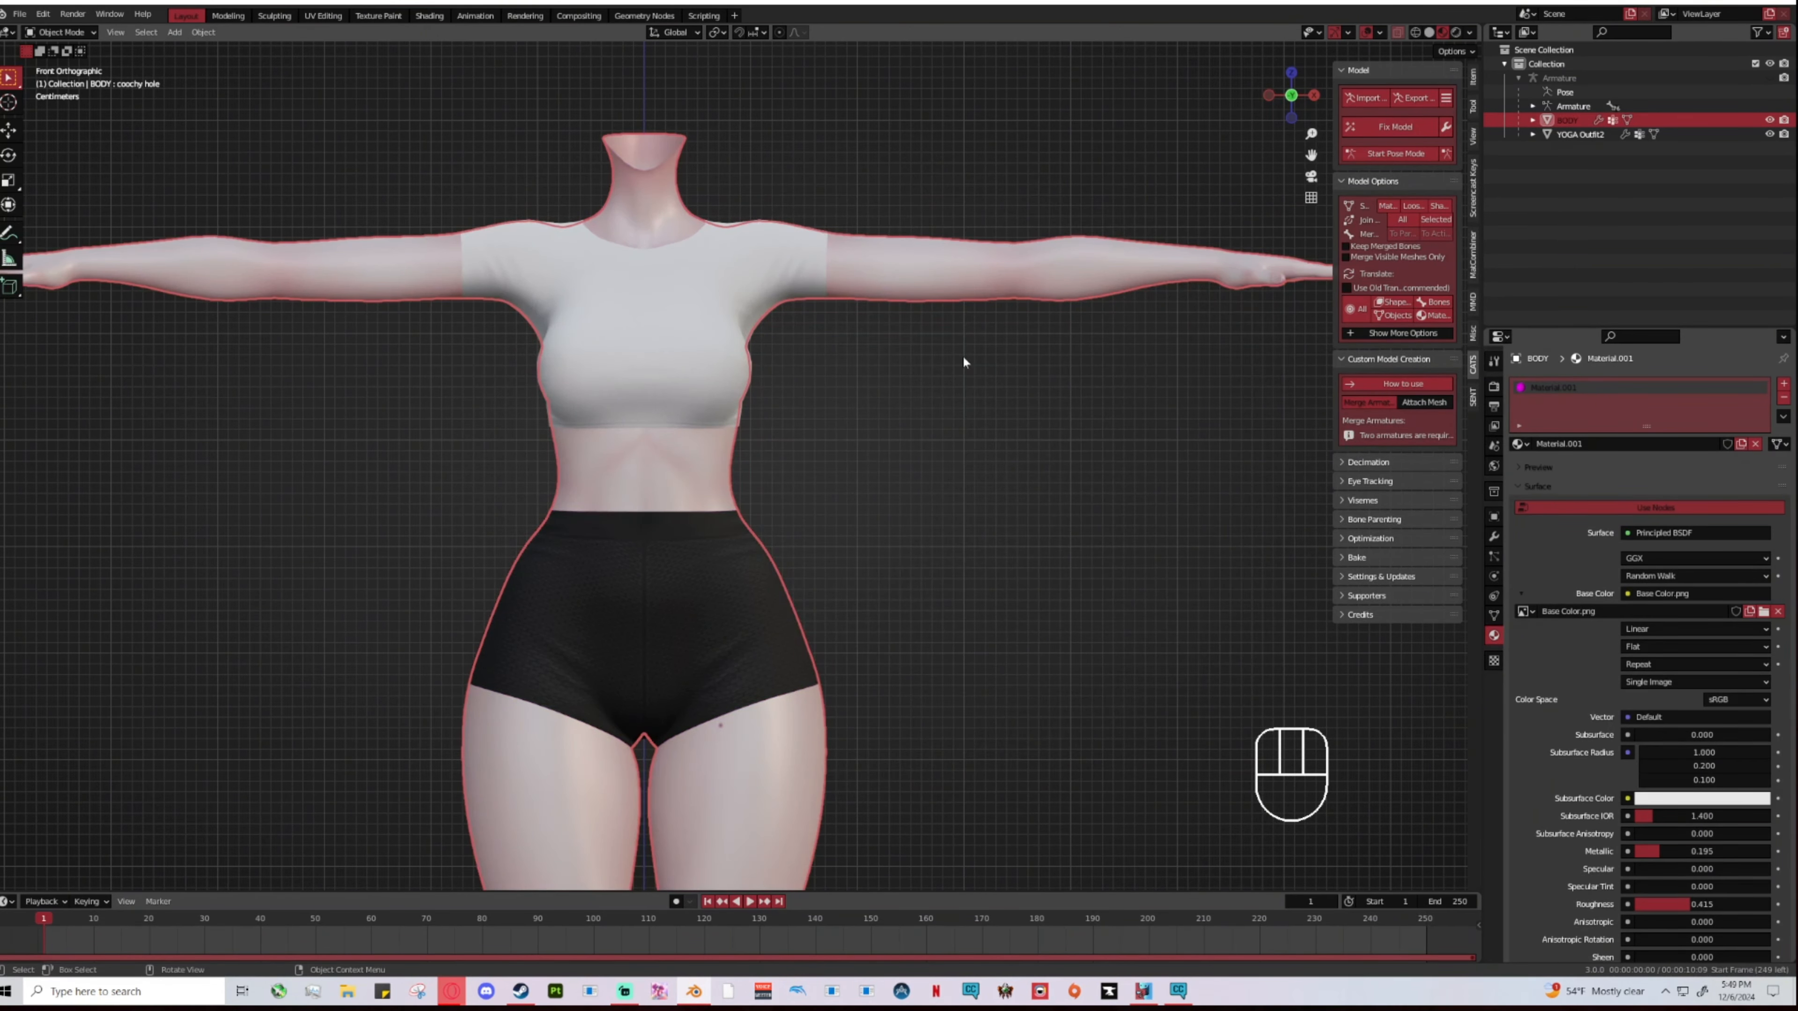
left_click(891, 496)
scroll(850, 575, "down", 4)
middle_click_drag(799, 574, 874, 591)
scroll(983, 538, "up", 2)
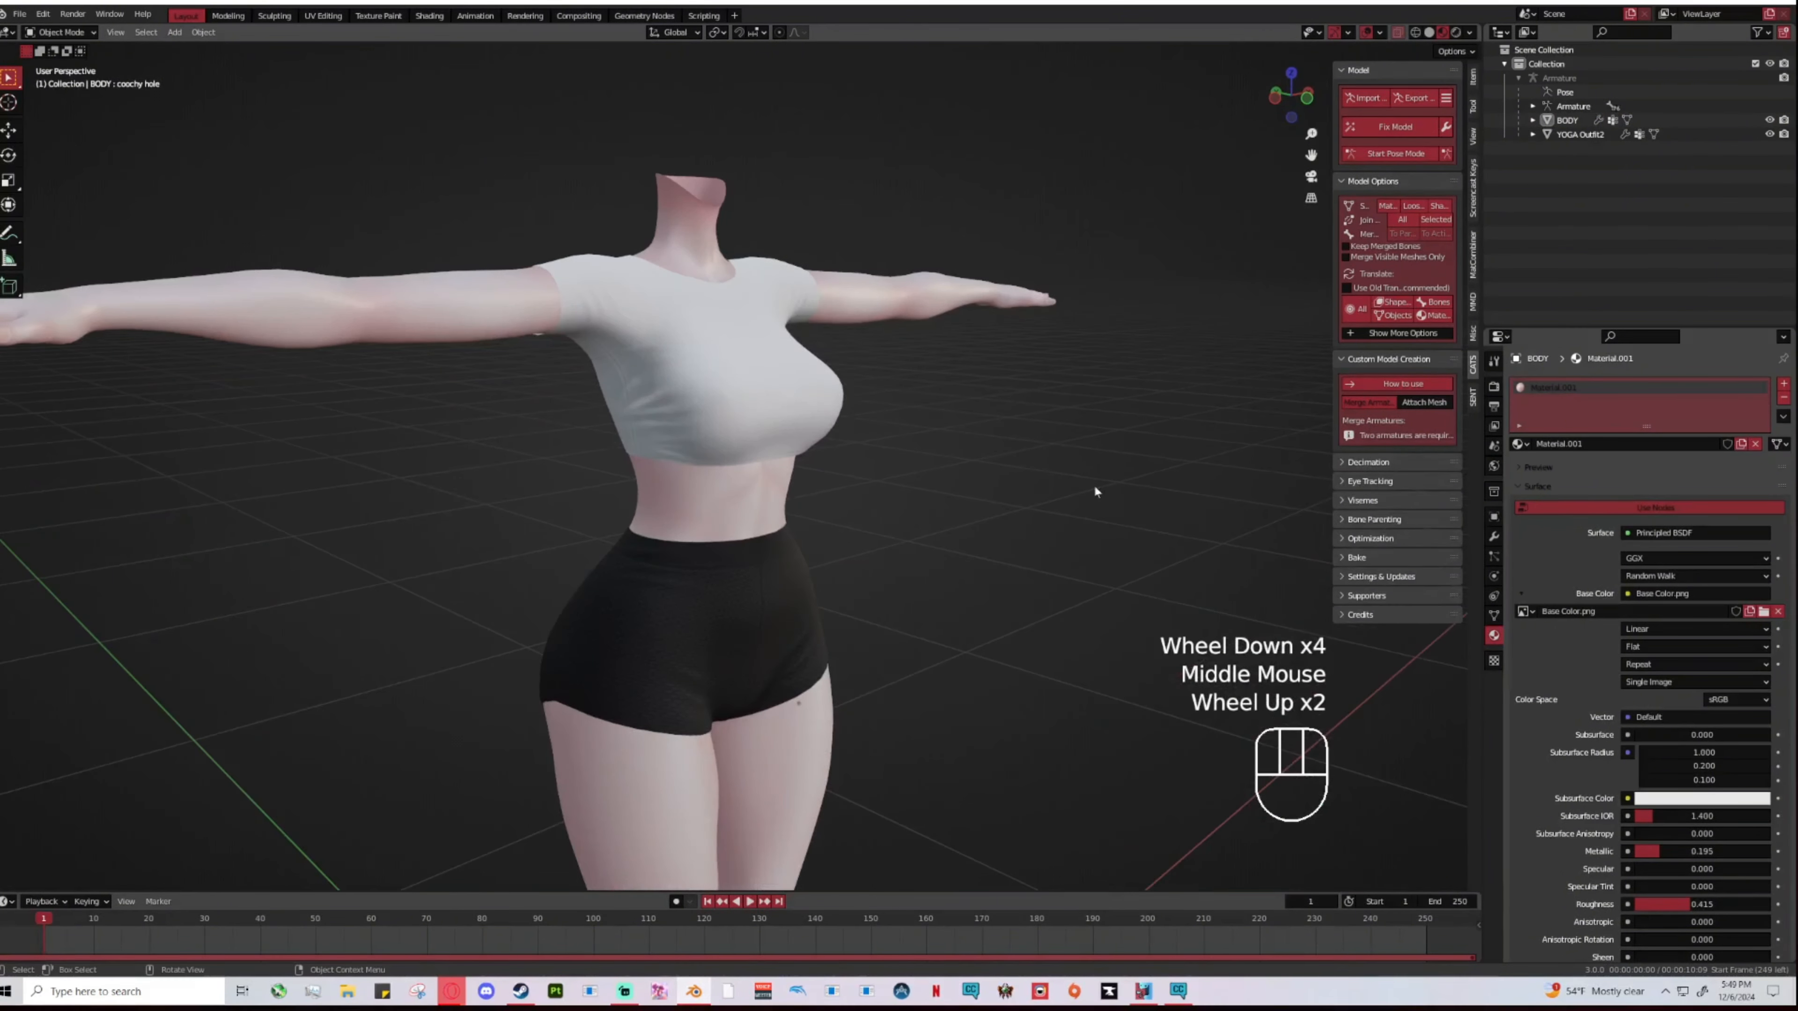
Step: Replace the body material's base color texture with Base Color3.png and view the model from an angle
left_click(1763, 612)
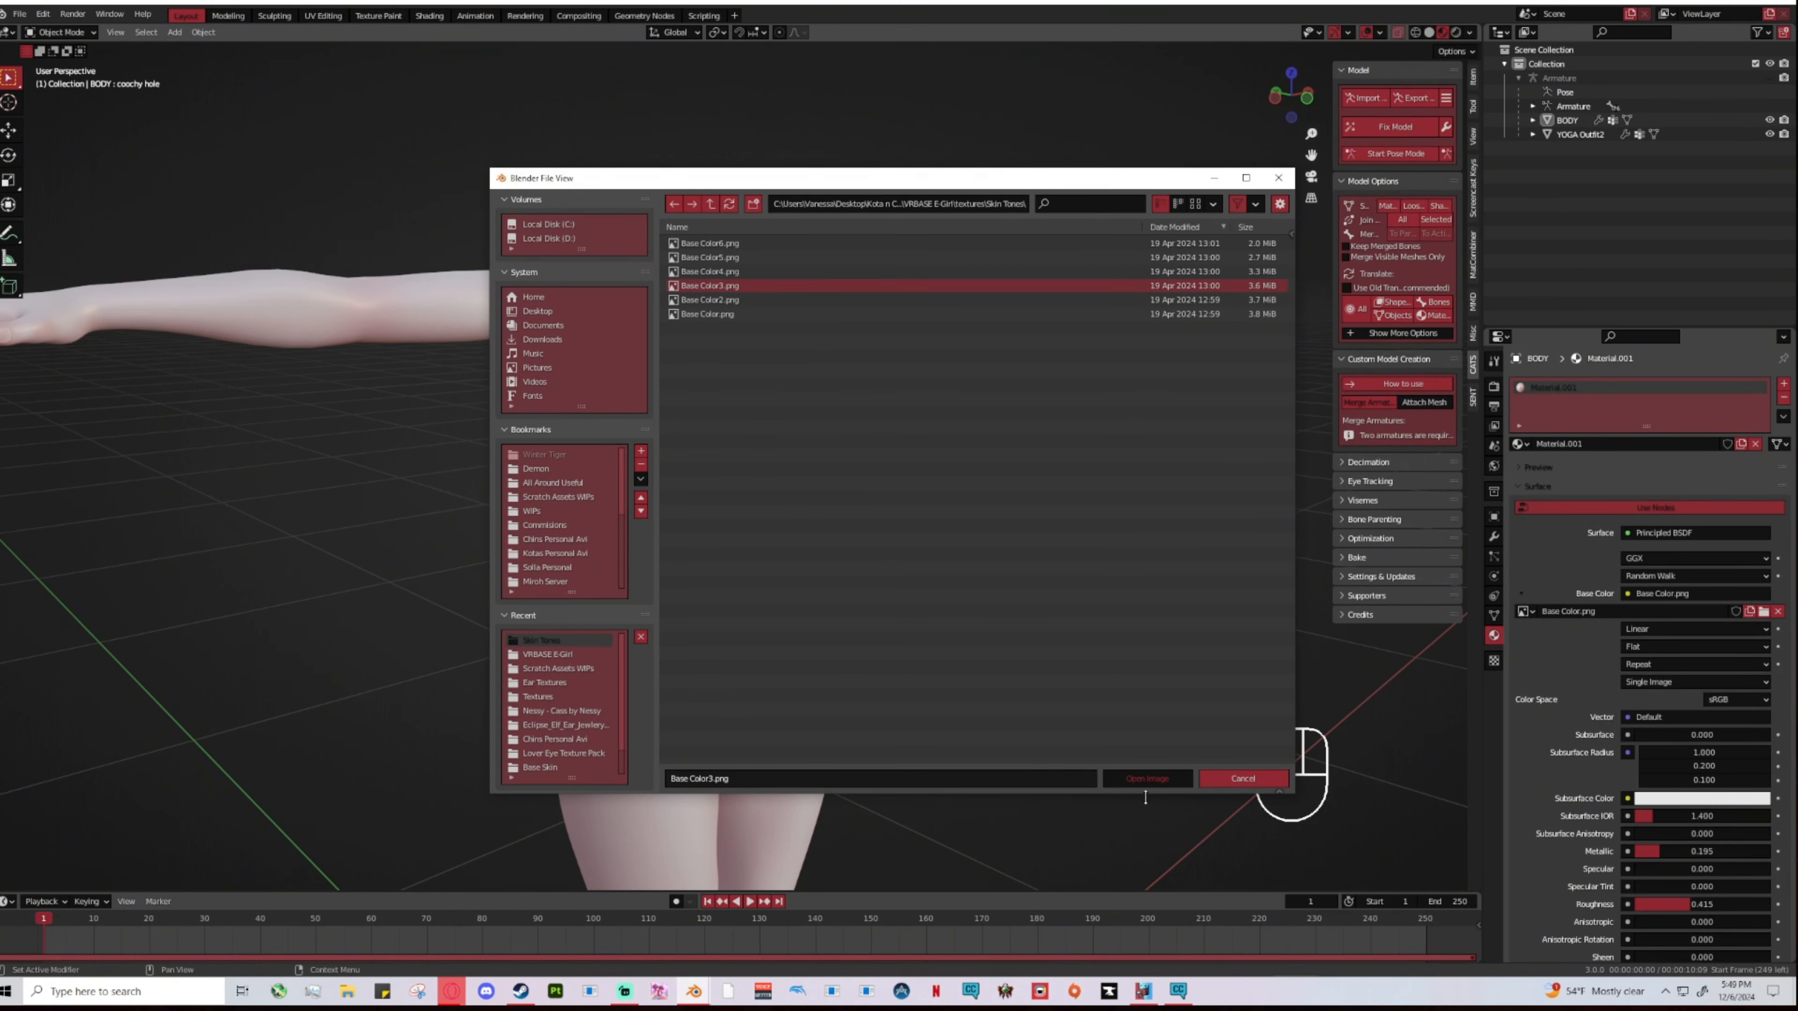
left_click(1151, 781)
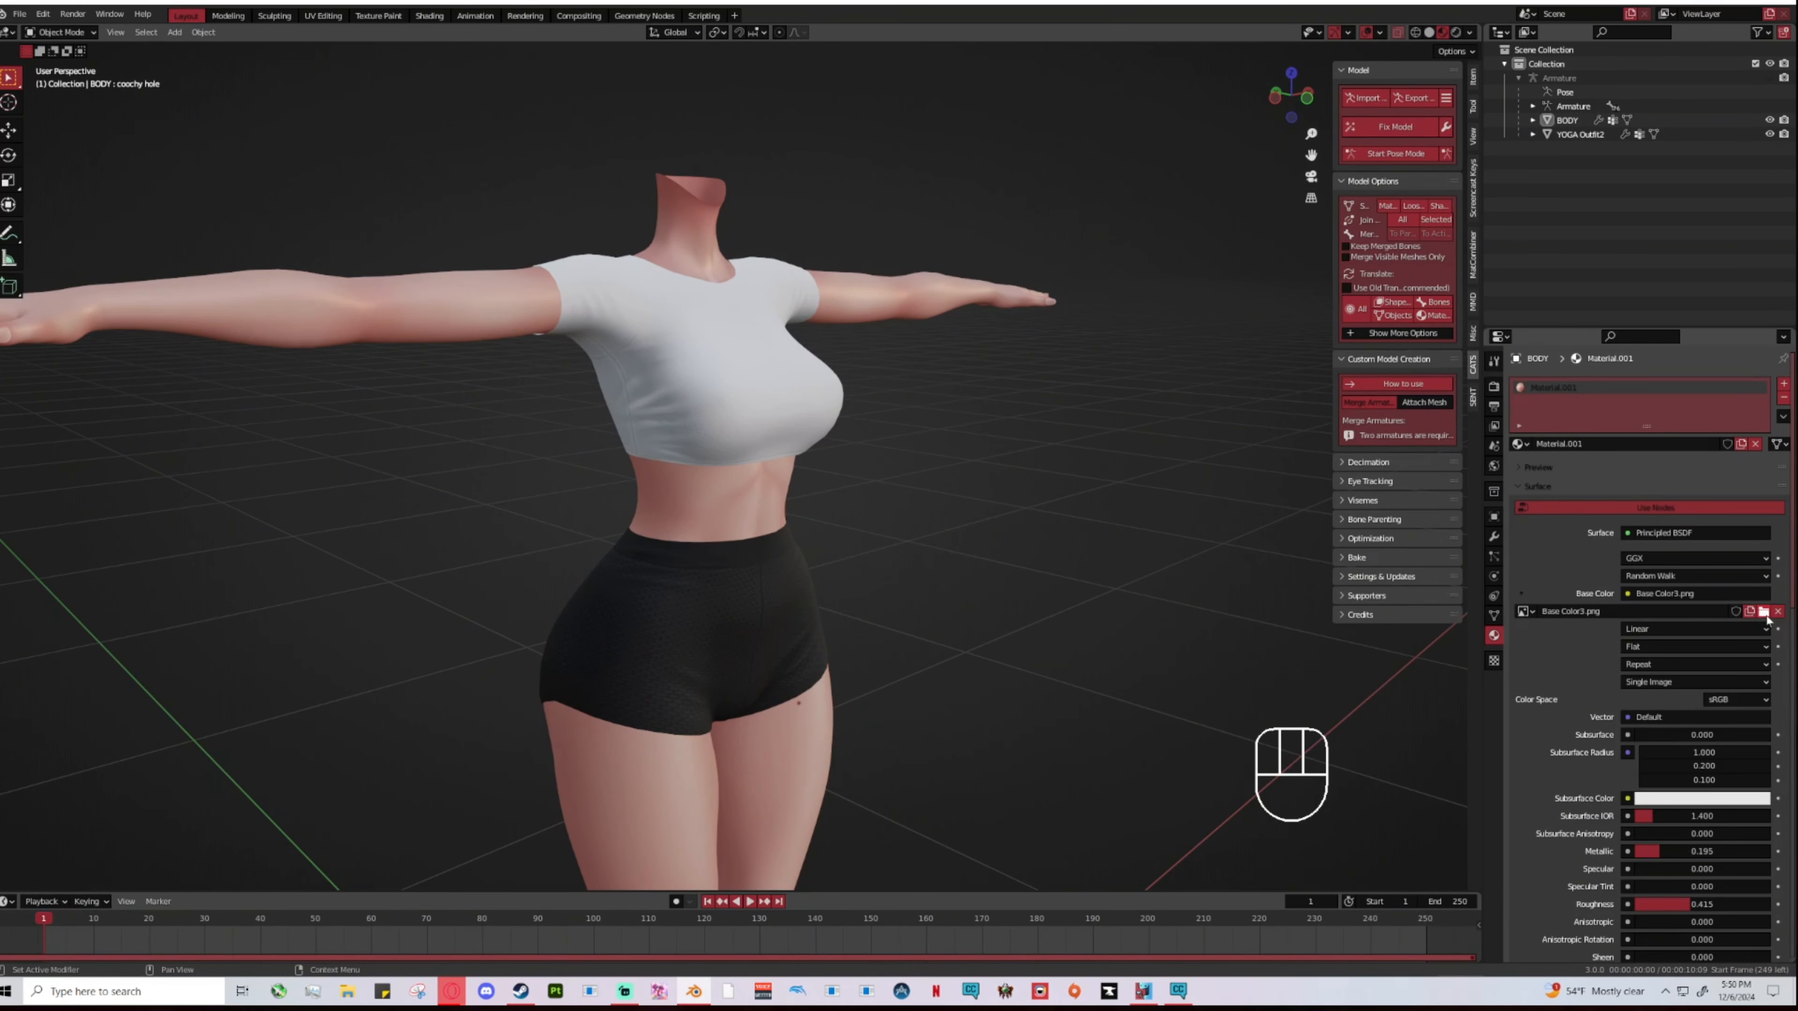
mouse_move(872, 505)
middle_mouse_down()
mouse_move(575, 506)
mouse_move(896, 506)
middle_mouse_up()
scroll(894, 510, "down", 1)
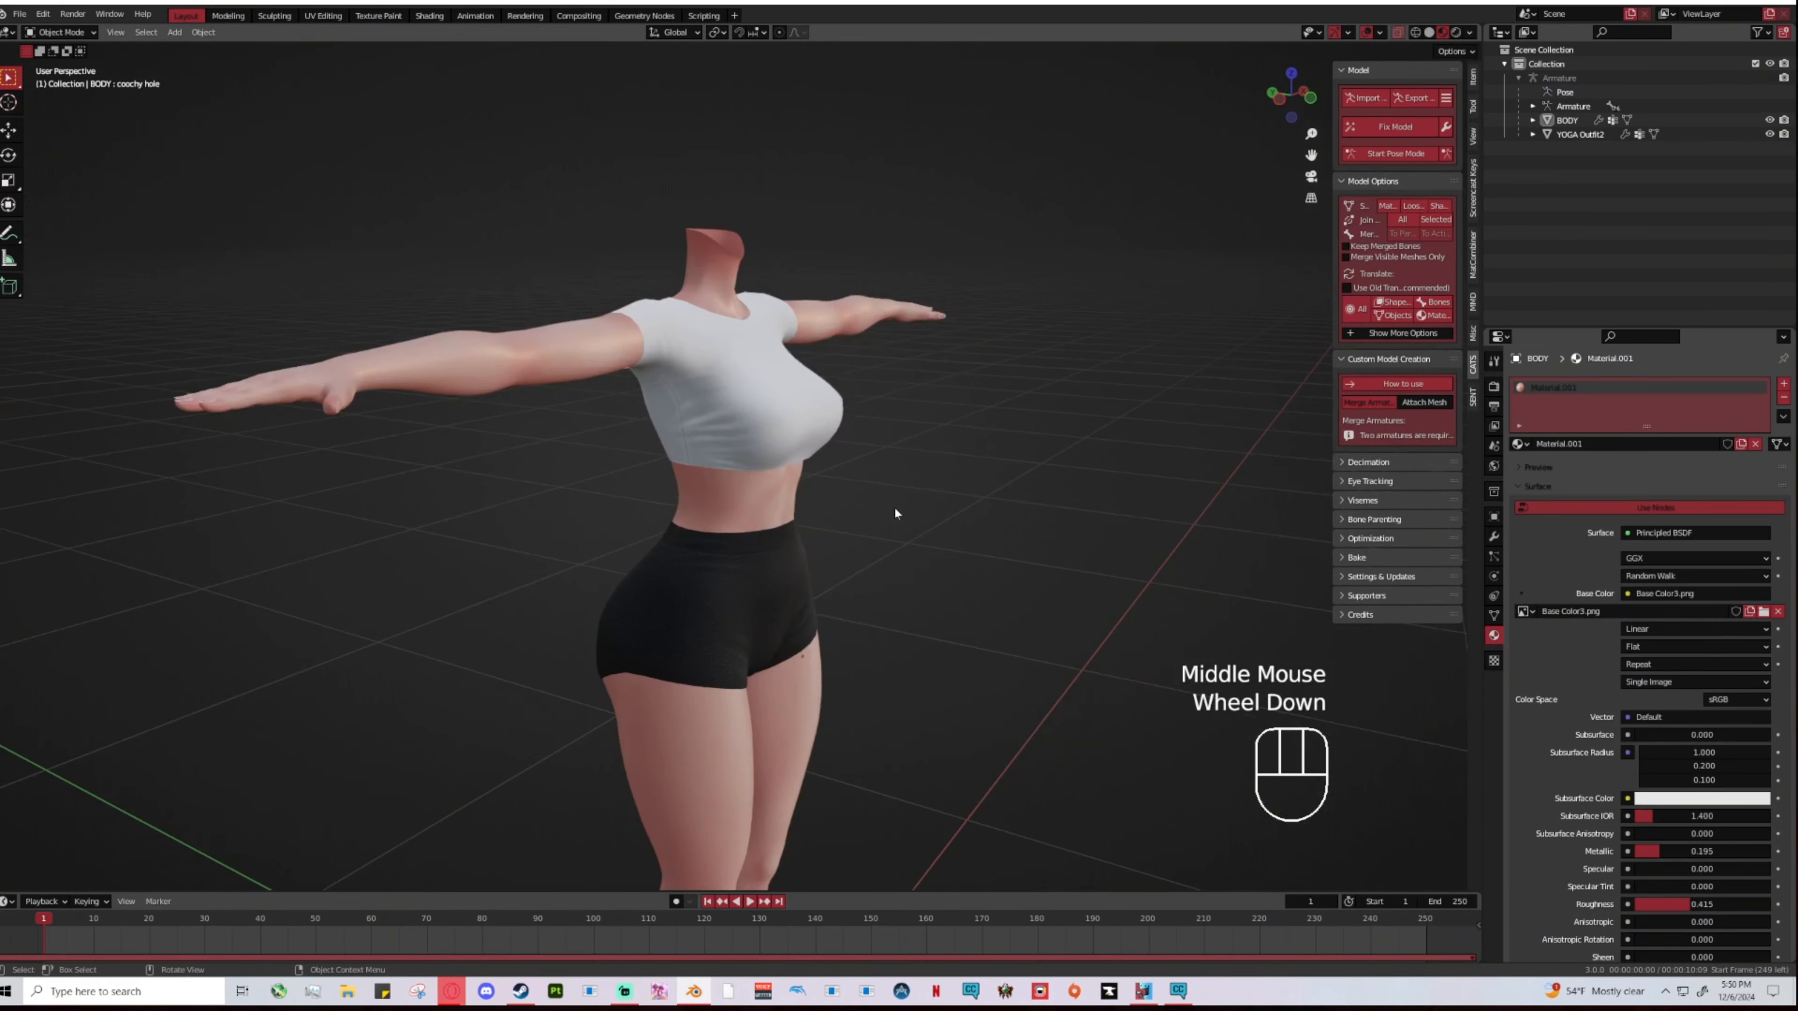
Step: Set the body material's Roughness to 0 and inspect the skin around the neck and arms from an angle
left_click(1308, 99)
scroll(892, 549, "up", 2)
key("a")
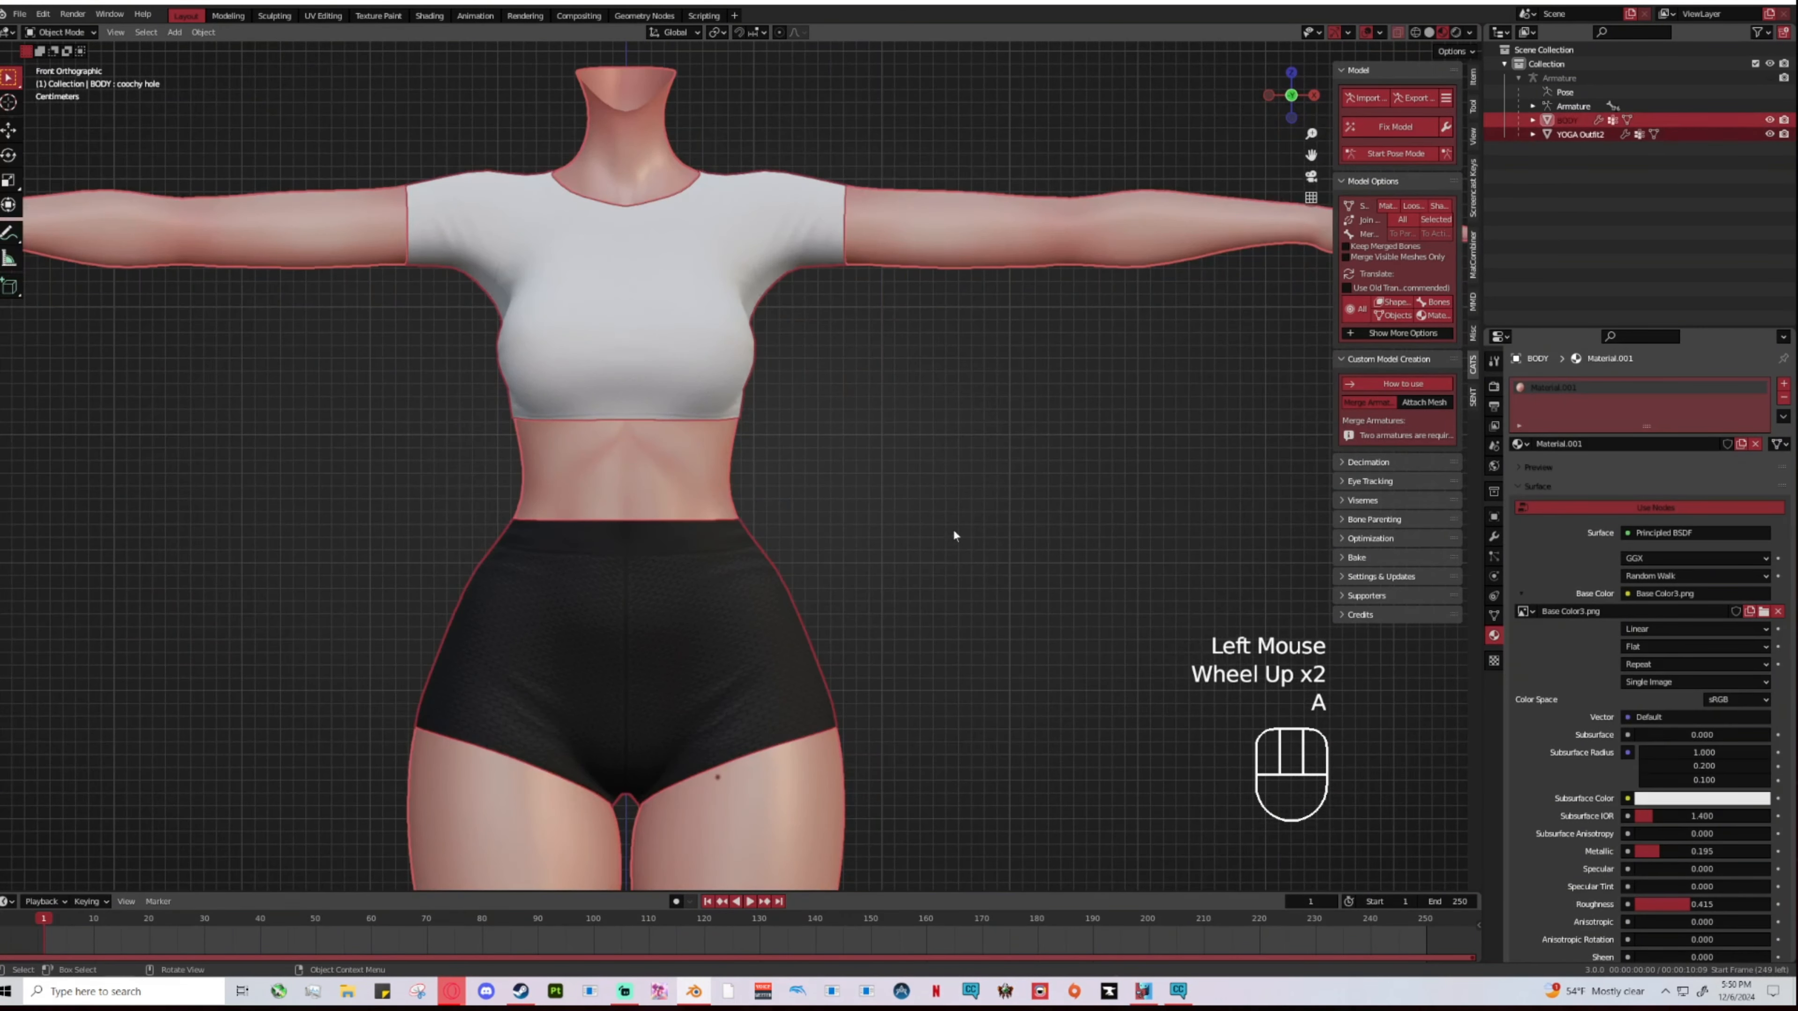
left_click(954, 536)
middle_click_drag(963, 520, 1024, 594, "shift")
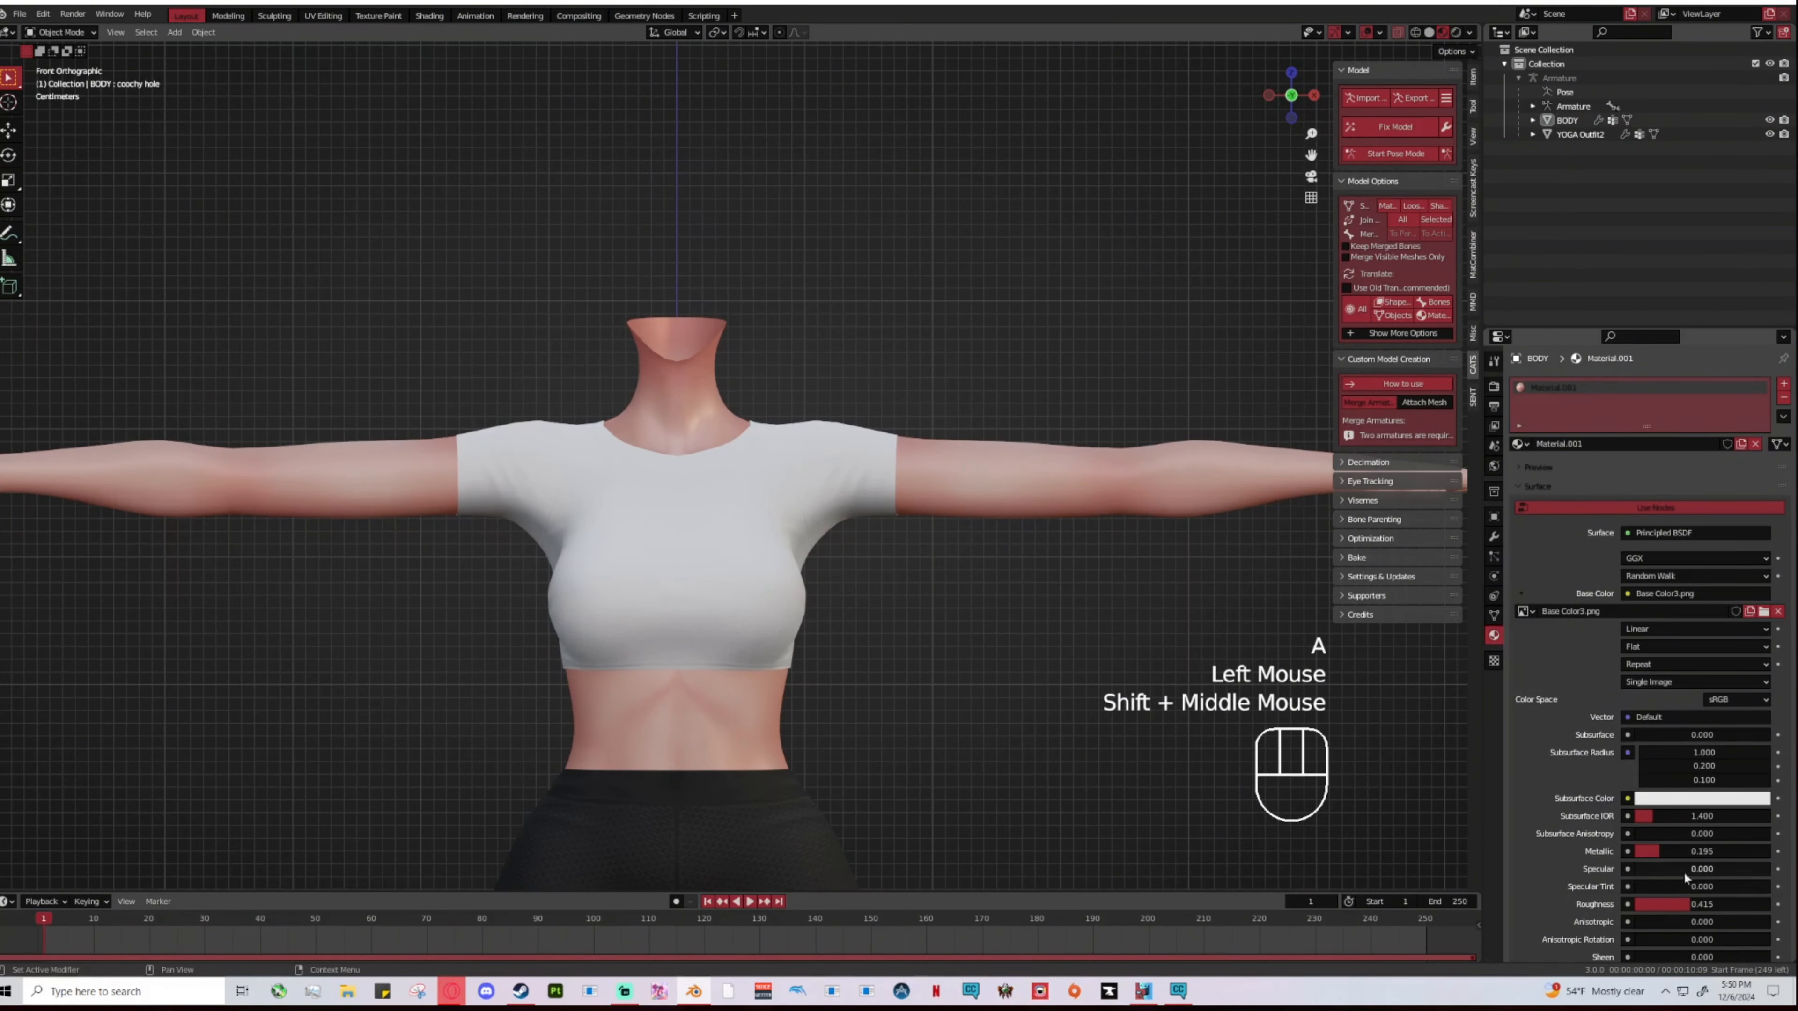
left_click_drag(1695, 905, 1627, 904)
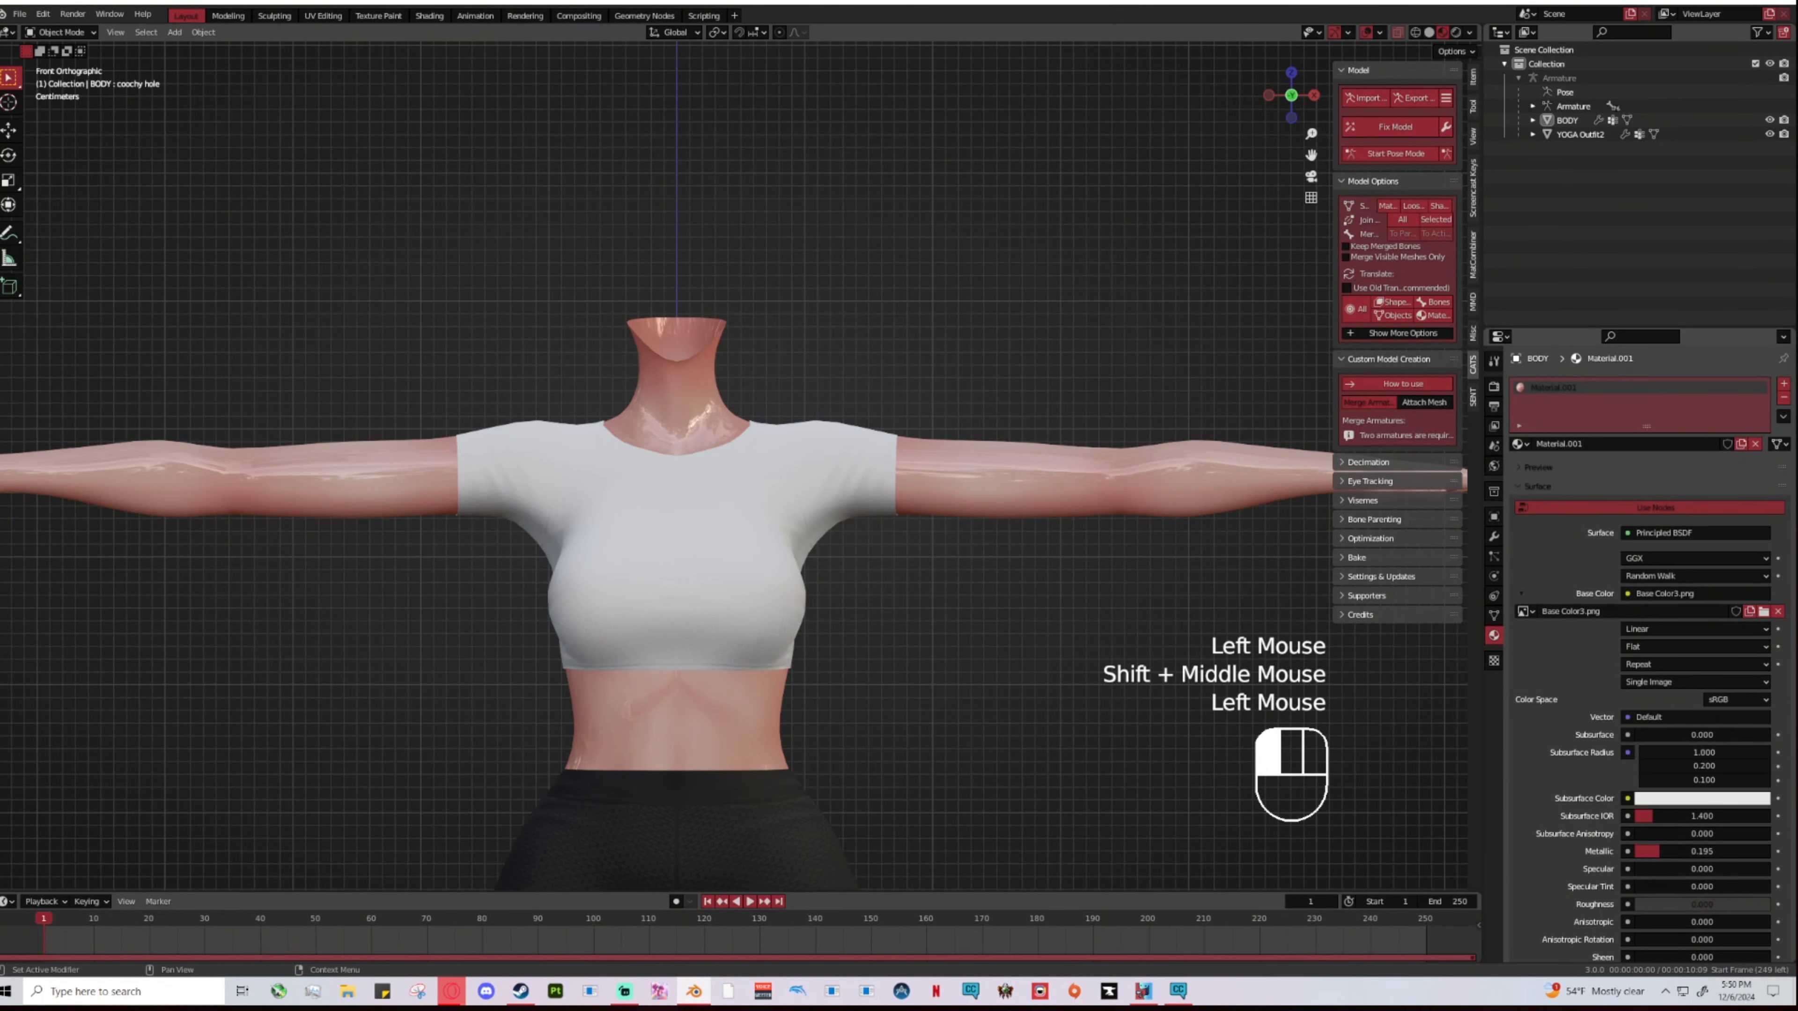
scroll(972, 637, "up", 2)
middle_click_drag(971, 637, 645, 601)
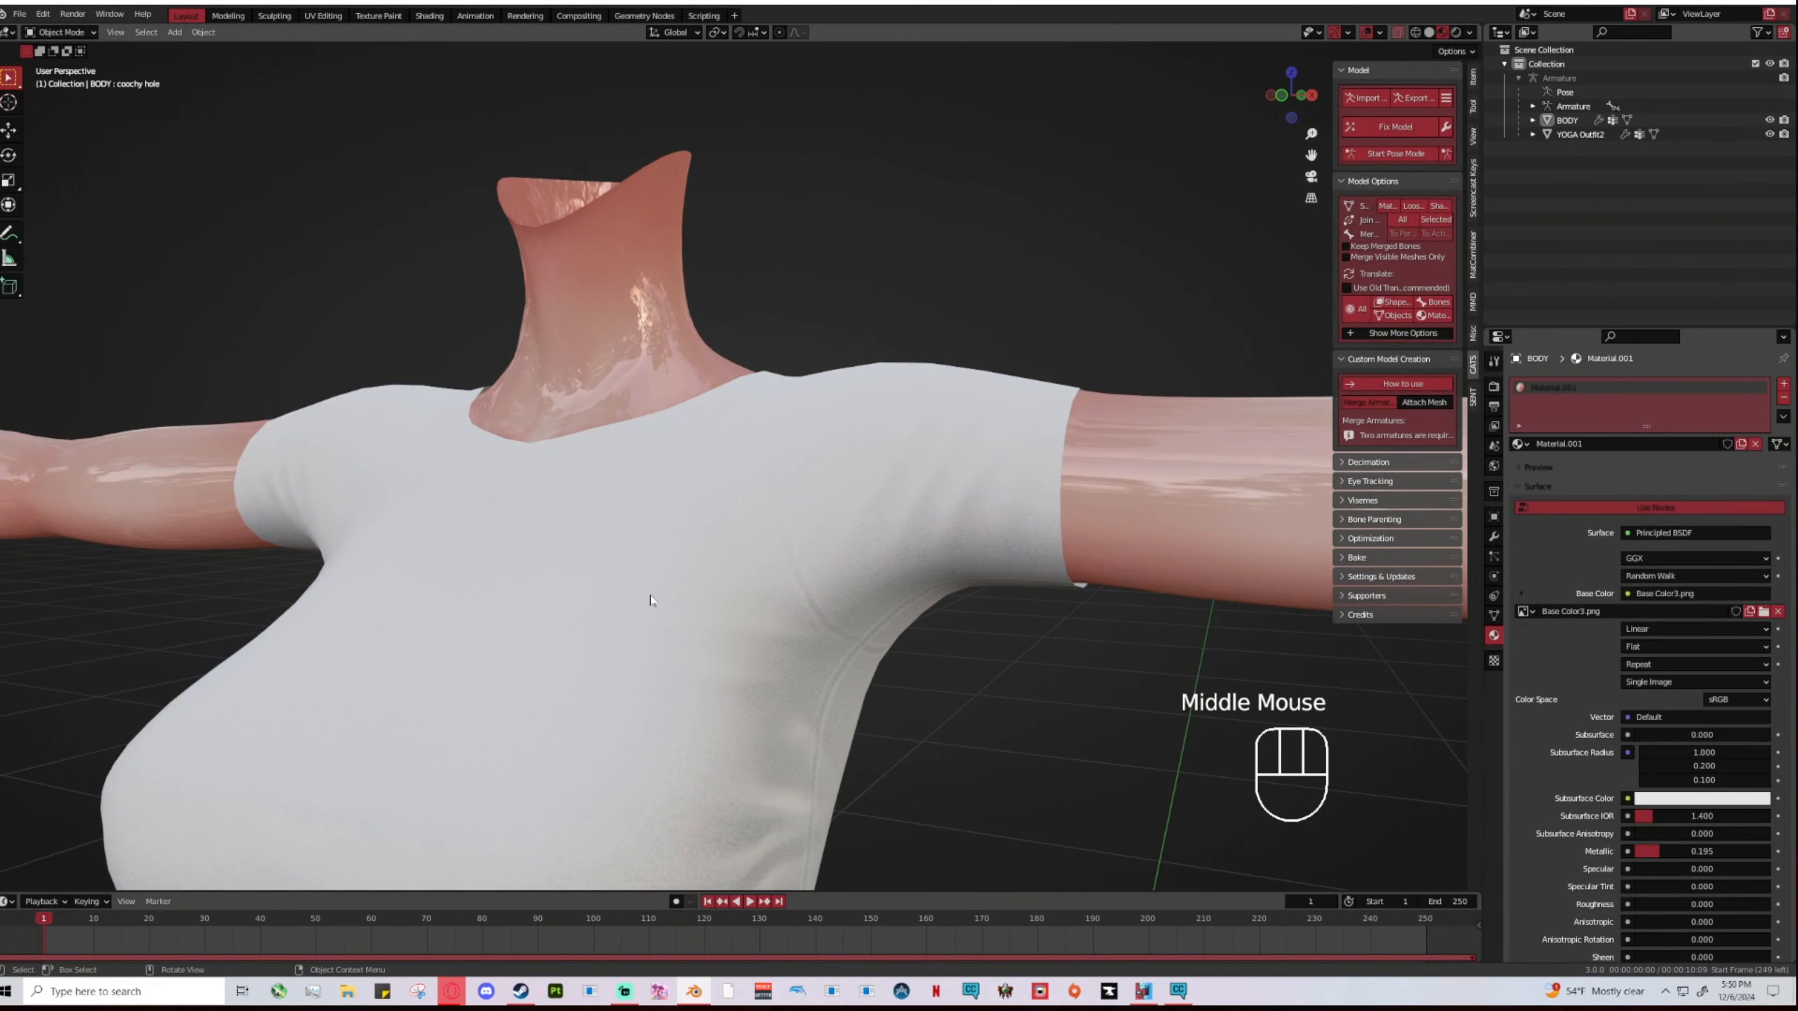
scroll(647, 601, "down", 1)
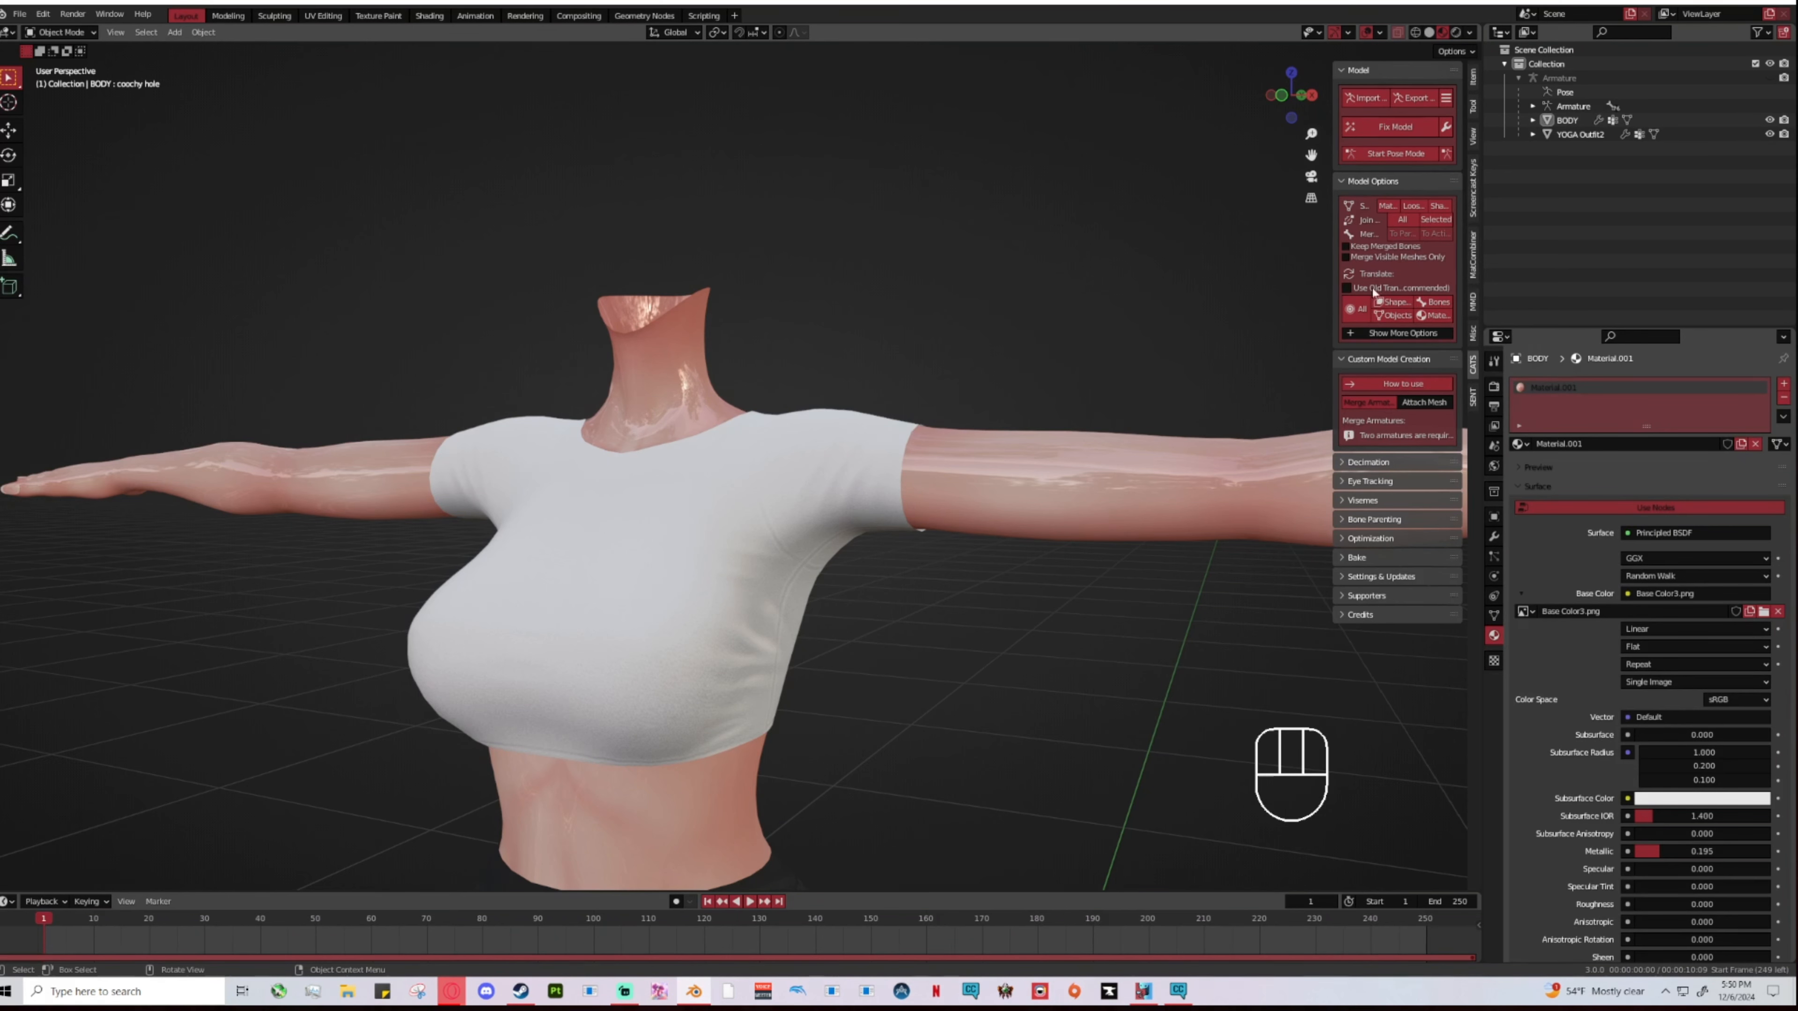
Step: Compare the model in Solid and Material Preview shading, finishing in Material Preview with a view from the front
left_click(1428, 32)
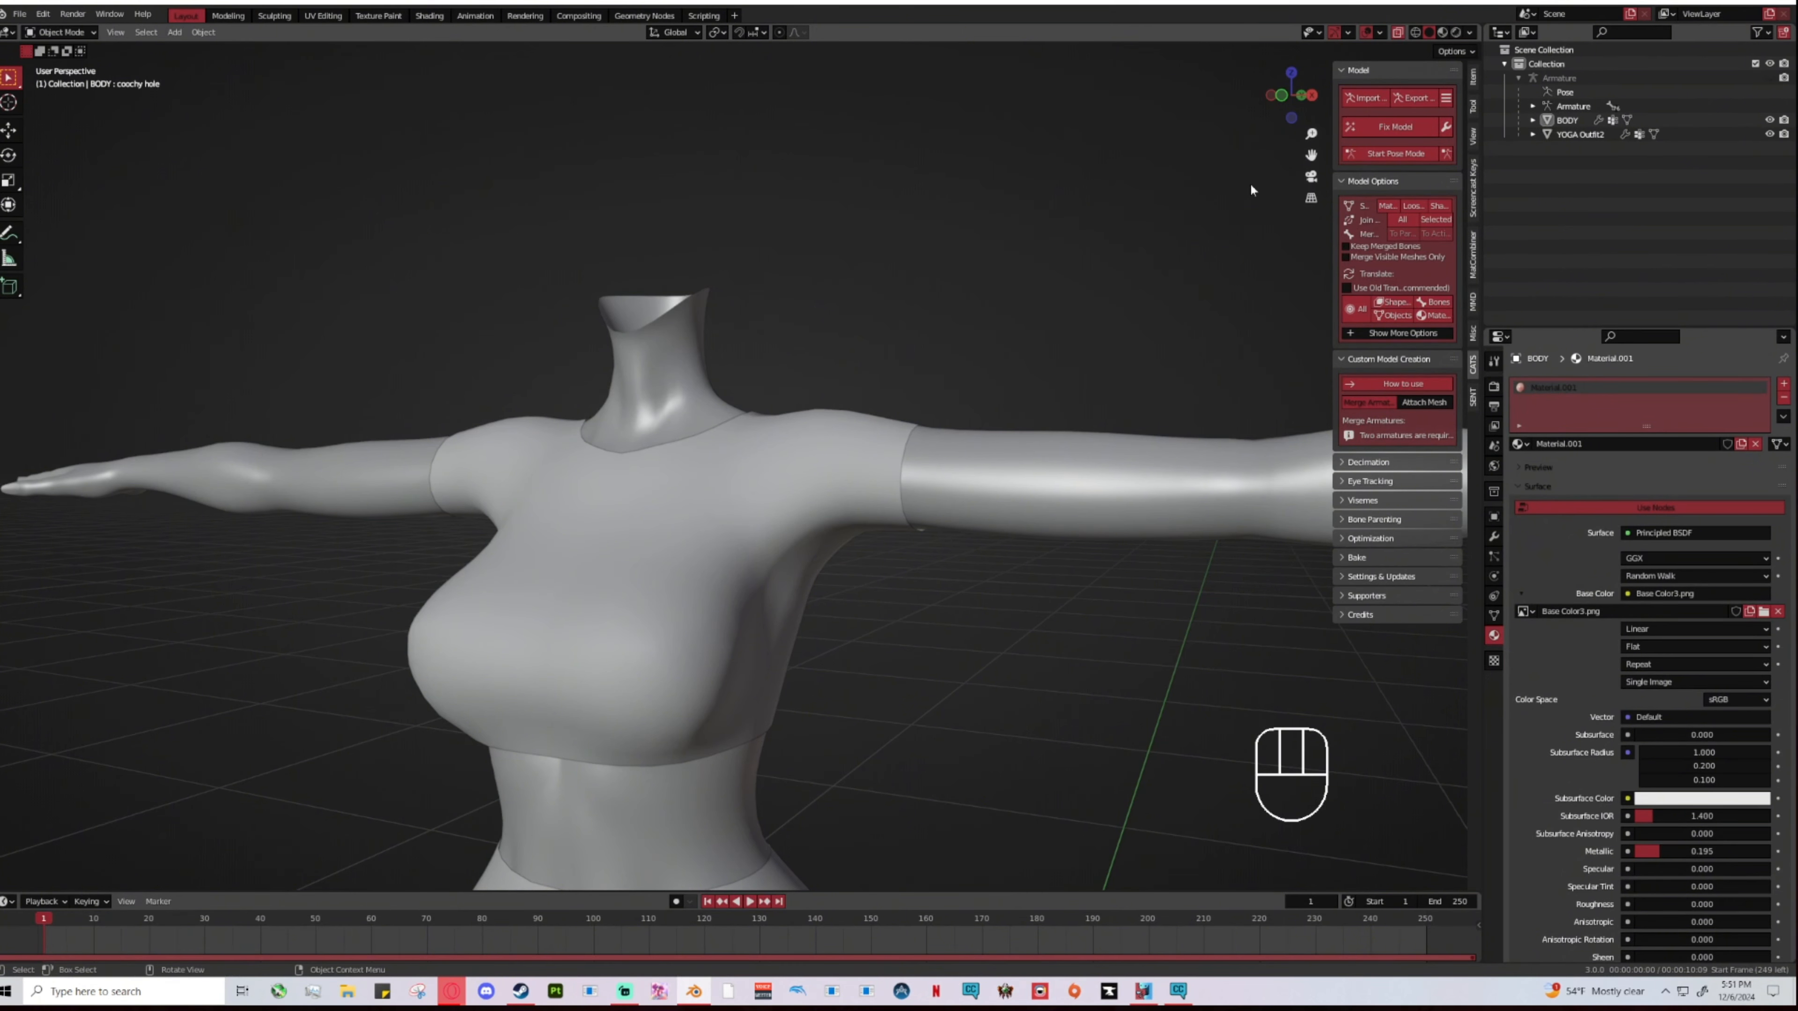
left_click(1442, 33)
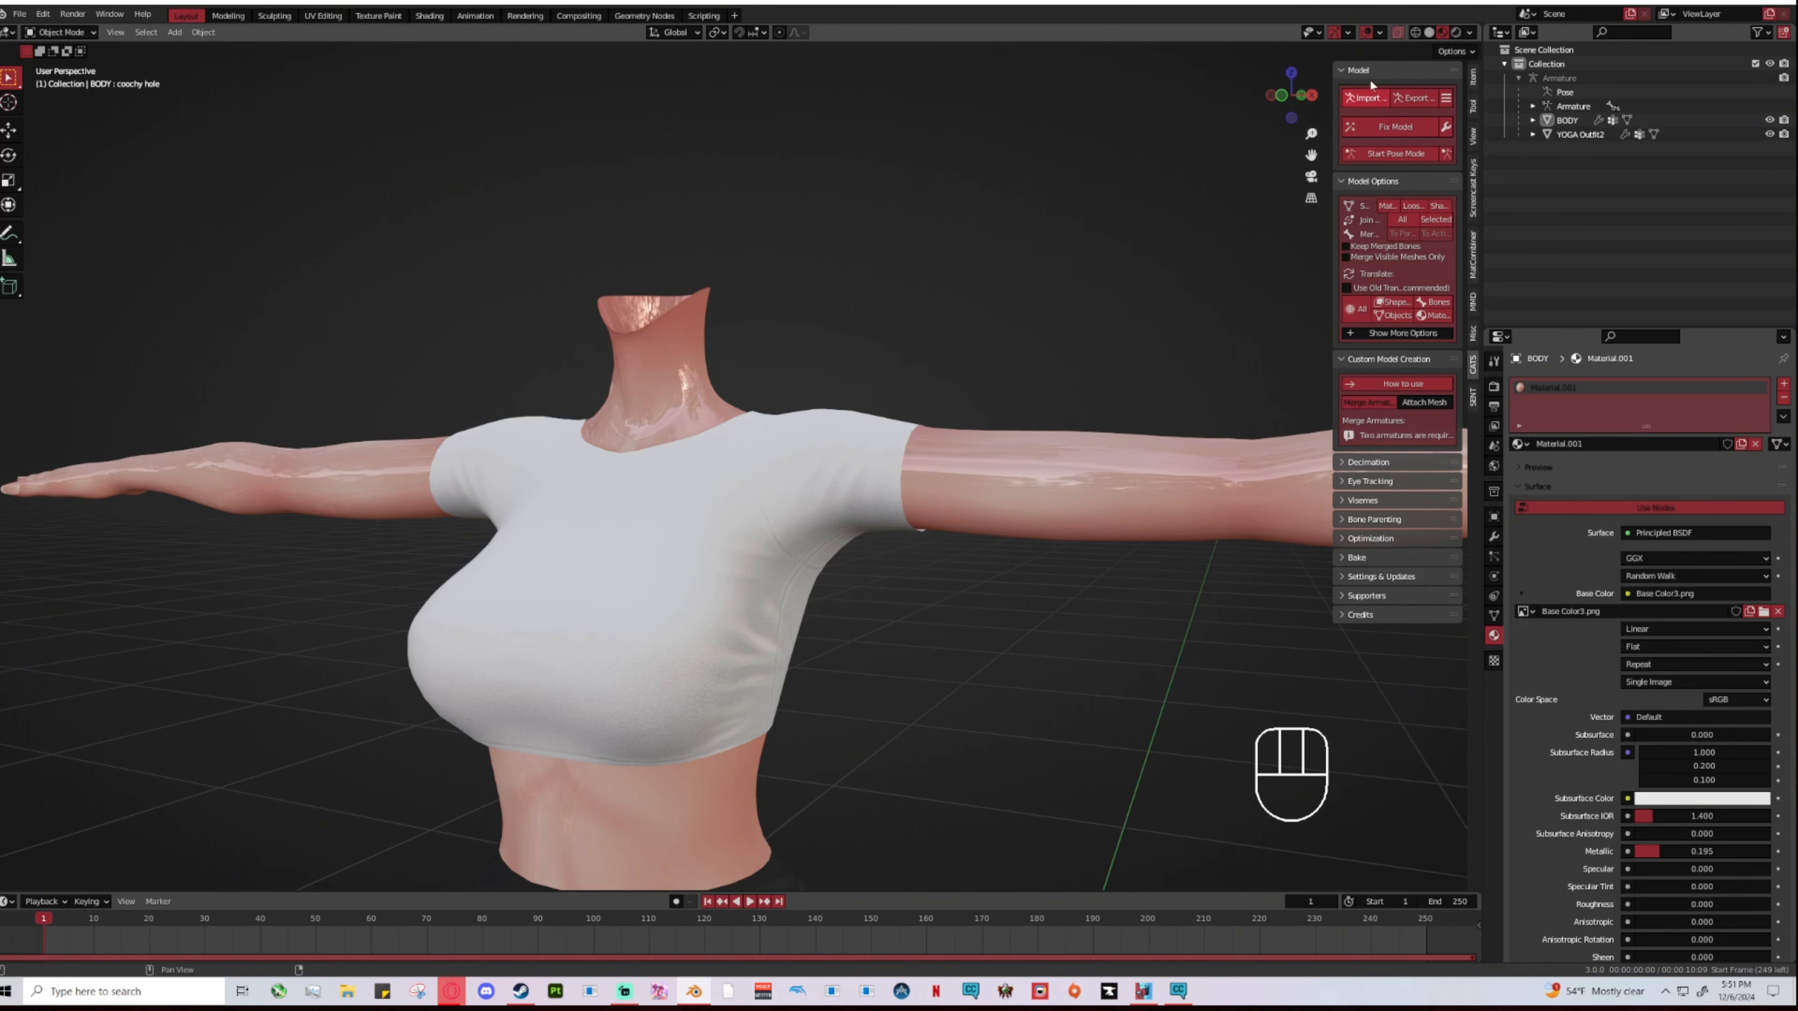
left_click(1430, 33)
left_click(1442, 33)
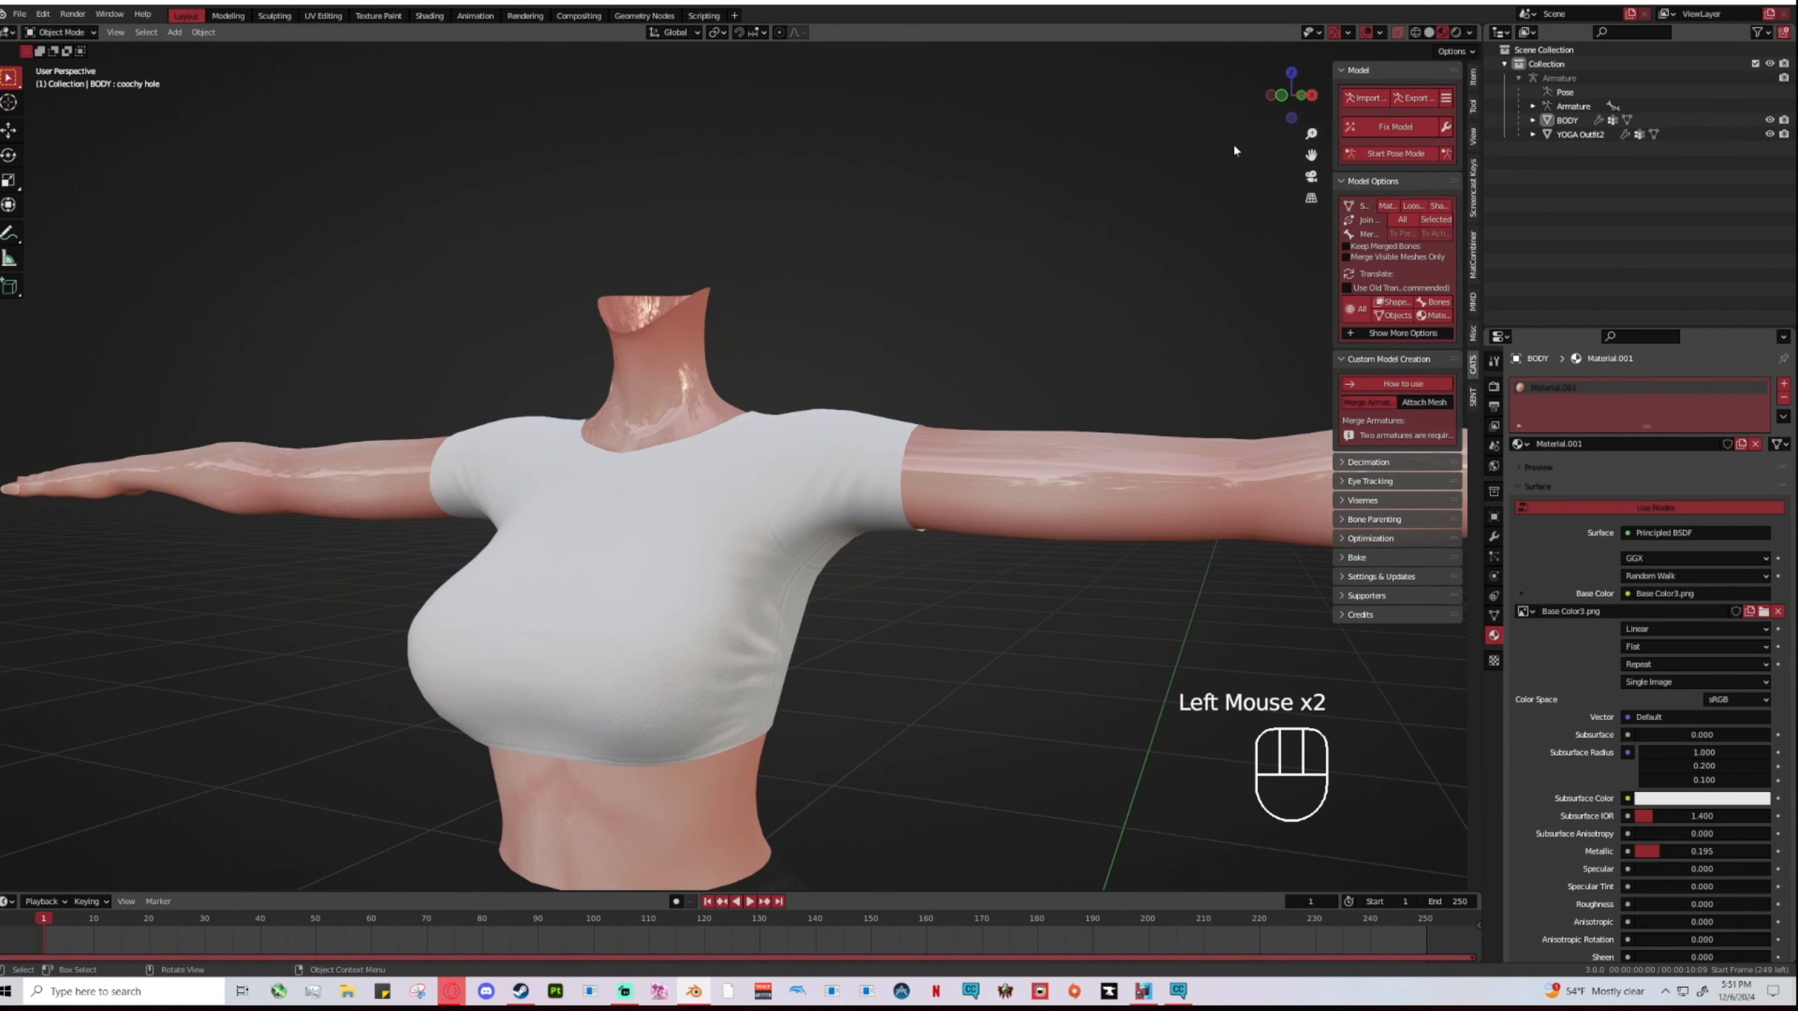
middle_click_drag(848, 264, 1286, 139)
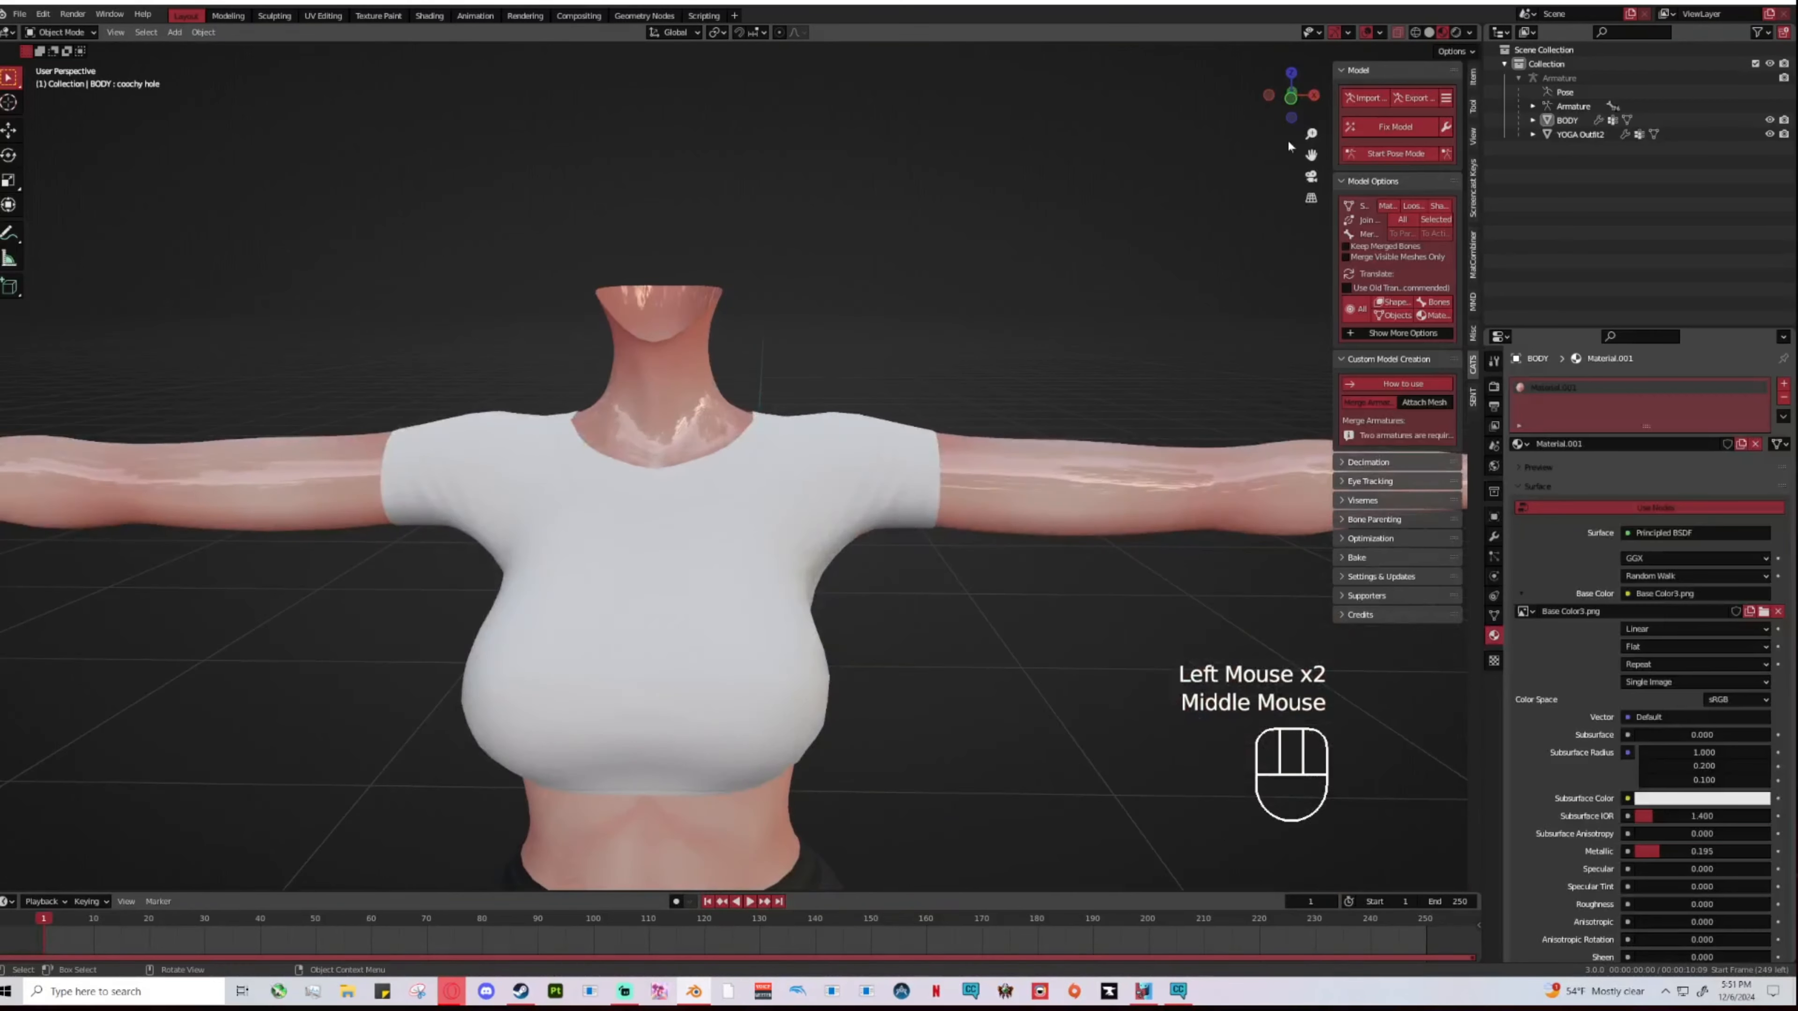
Step: Set the body material's Metallic to 0 and inspect the skin from the side and the front
left_click(1290, 98)
scroll(831, 412, "down", 2)
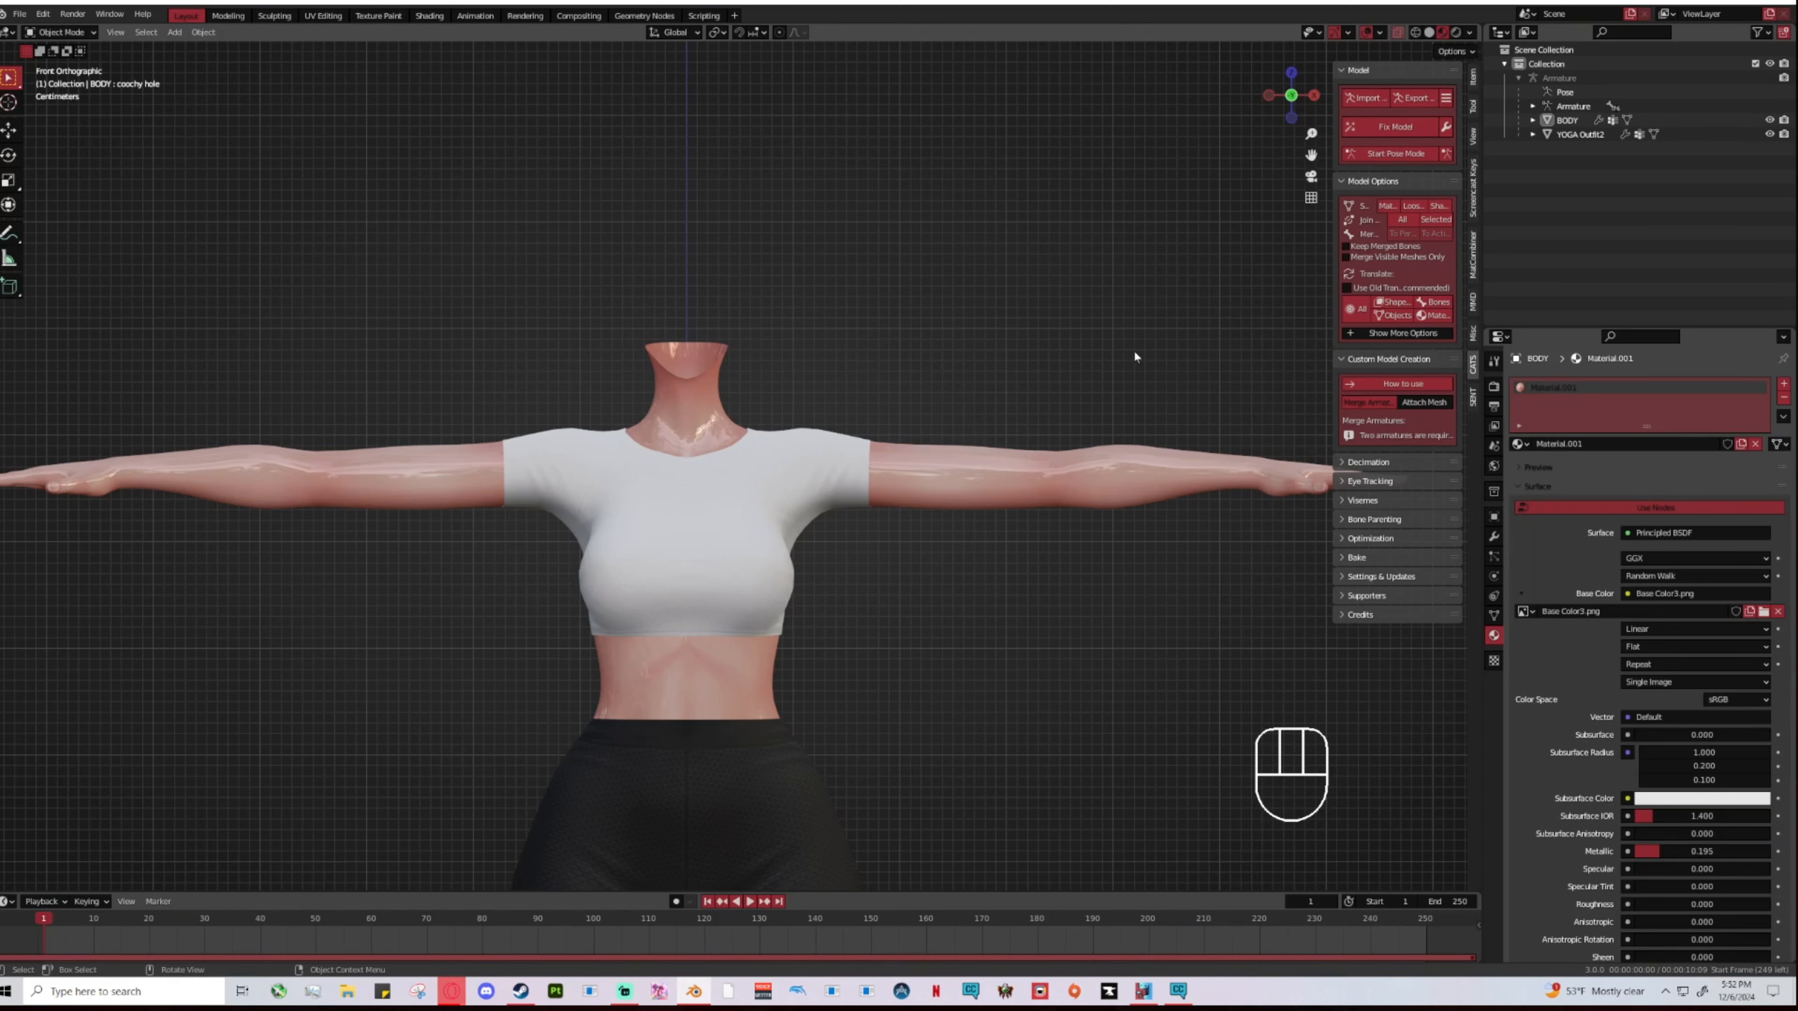
scroll(1678, 758, "down", 2)
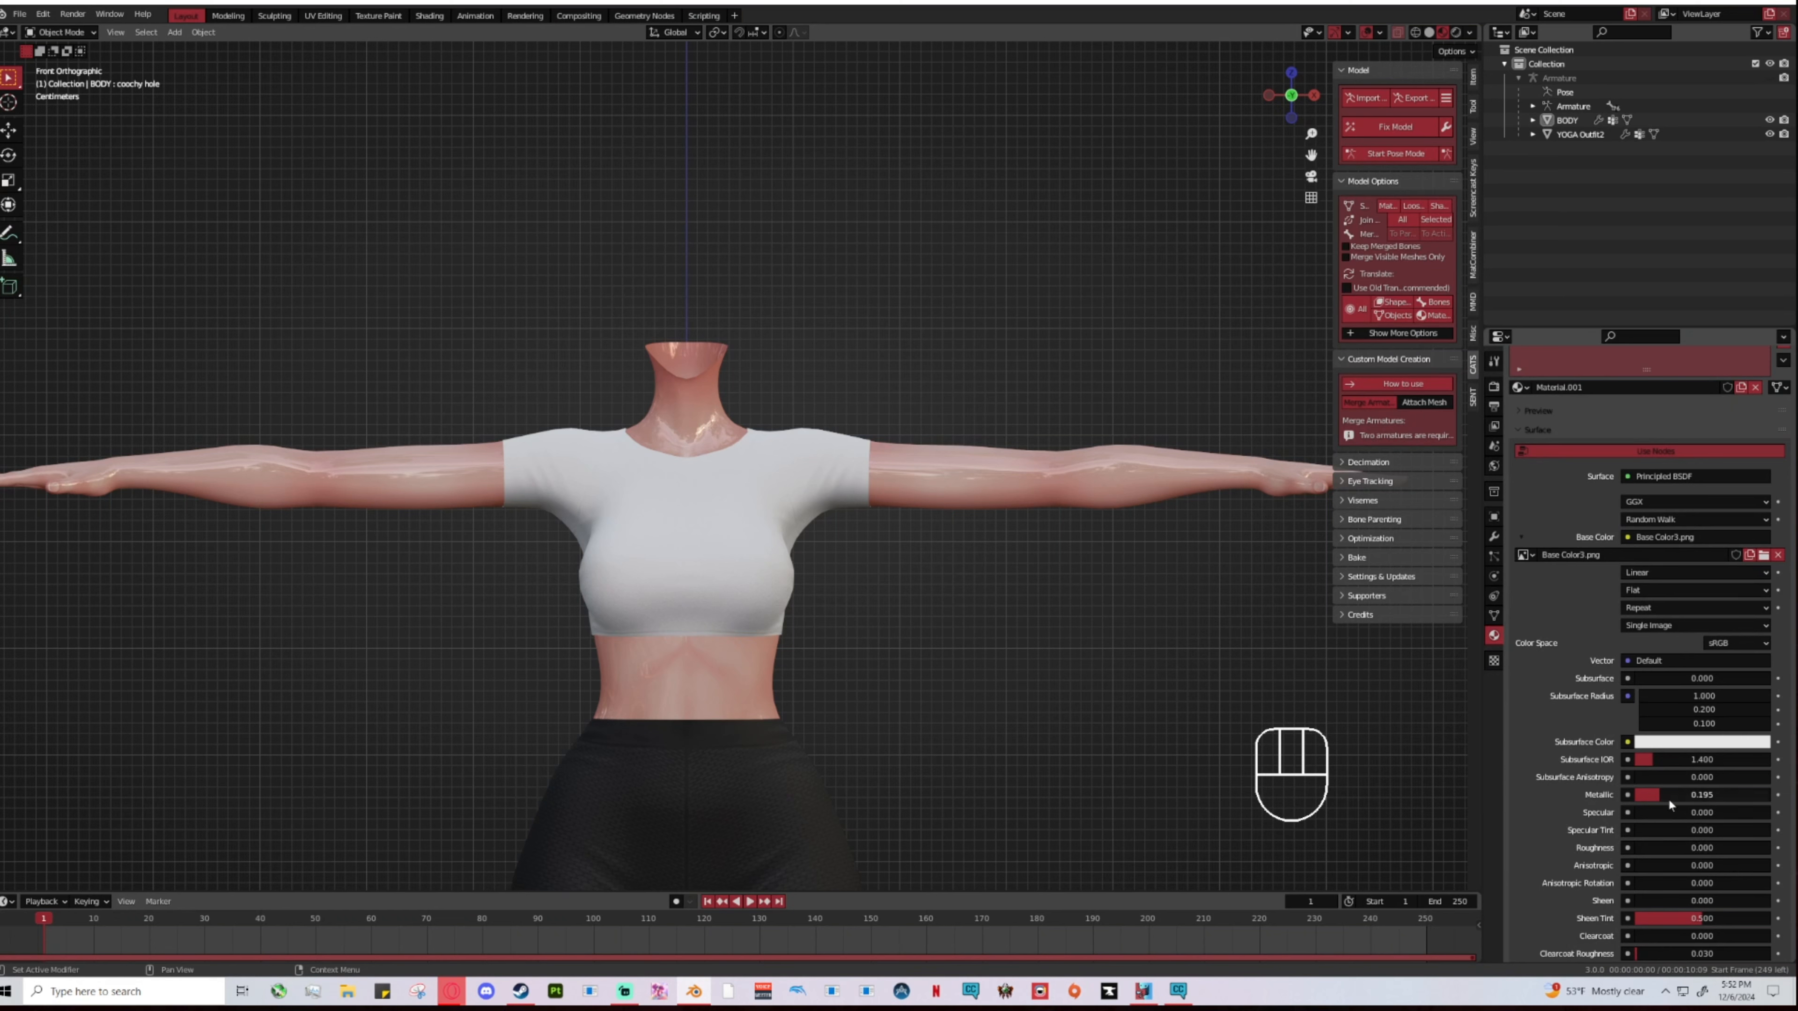
mouse_move(1652, 795)
left_mouse_down()
mouse_move(1679, 796)
mouse_move(1635, 795)
left_mouse_up()
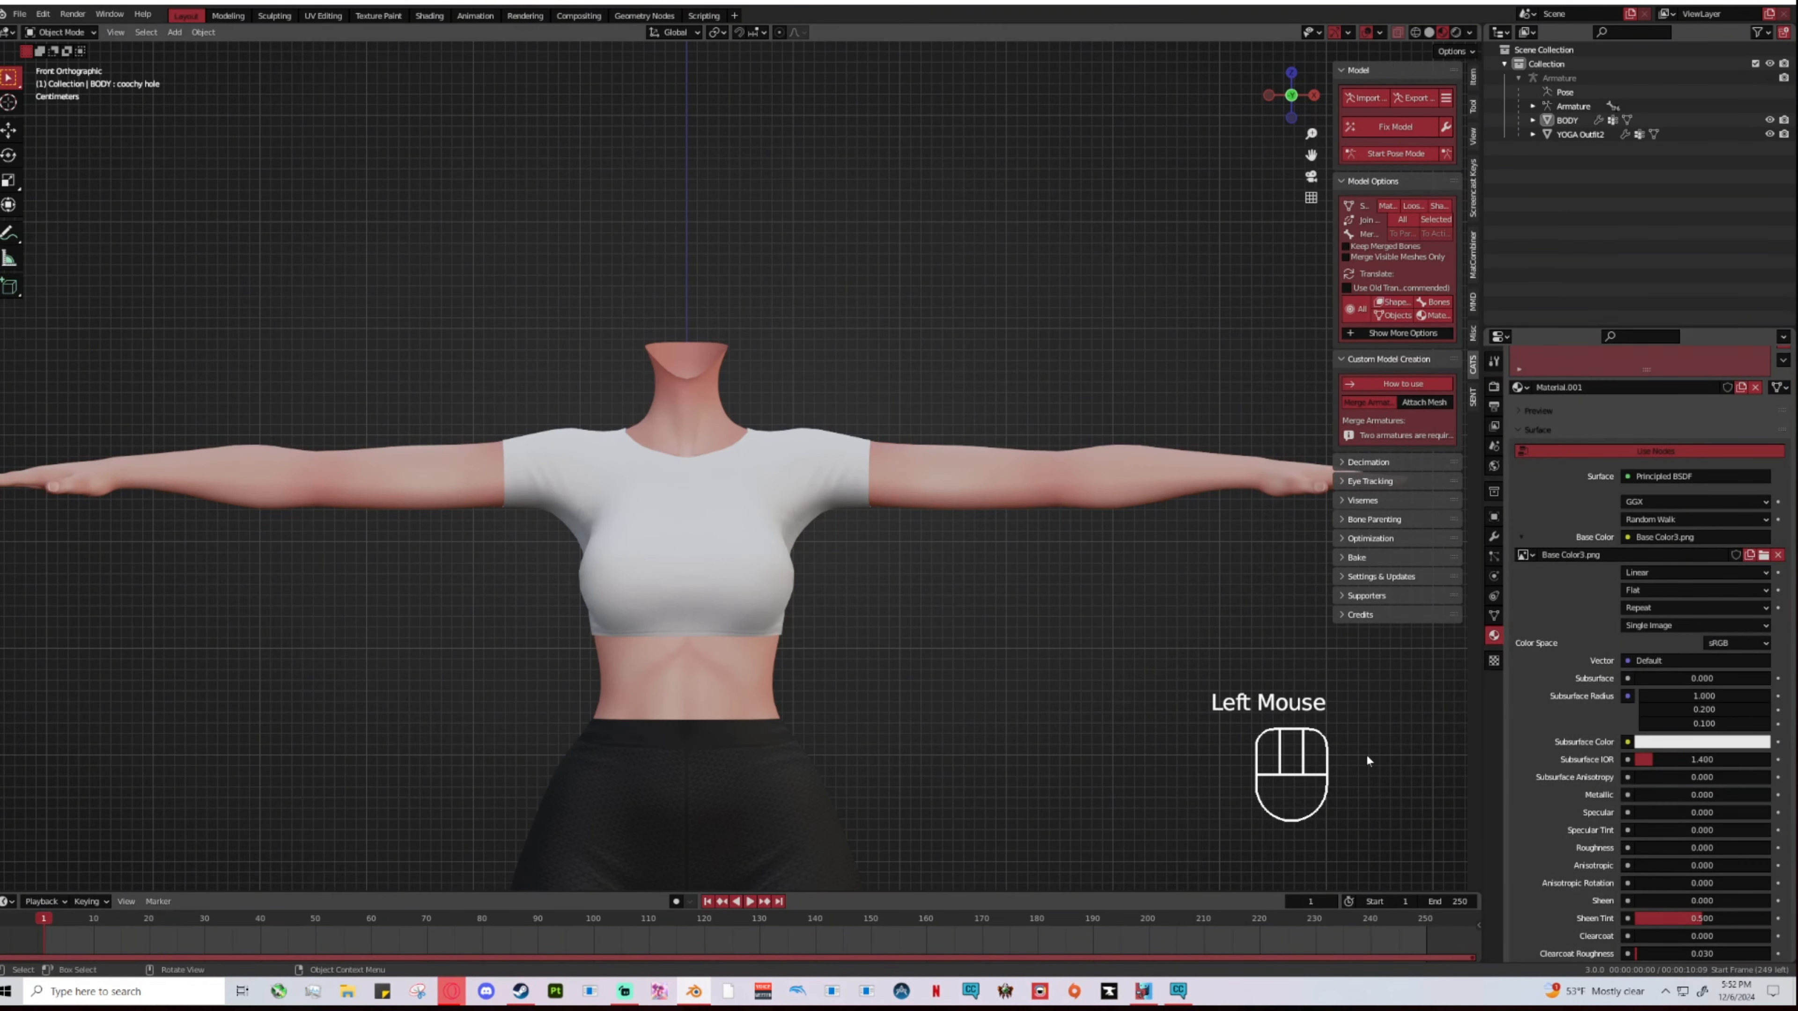
middle_click_drag(906, 698, 1075, 712)
scroll(1075, 712, "up", 2)
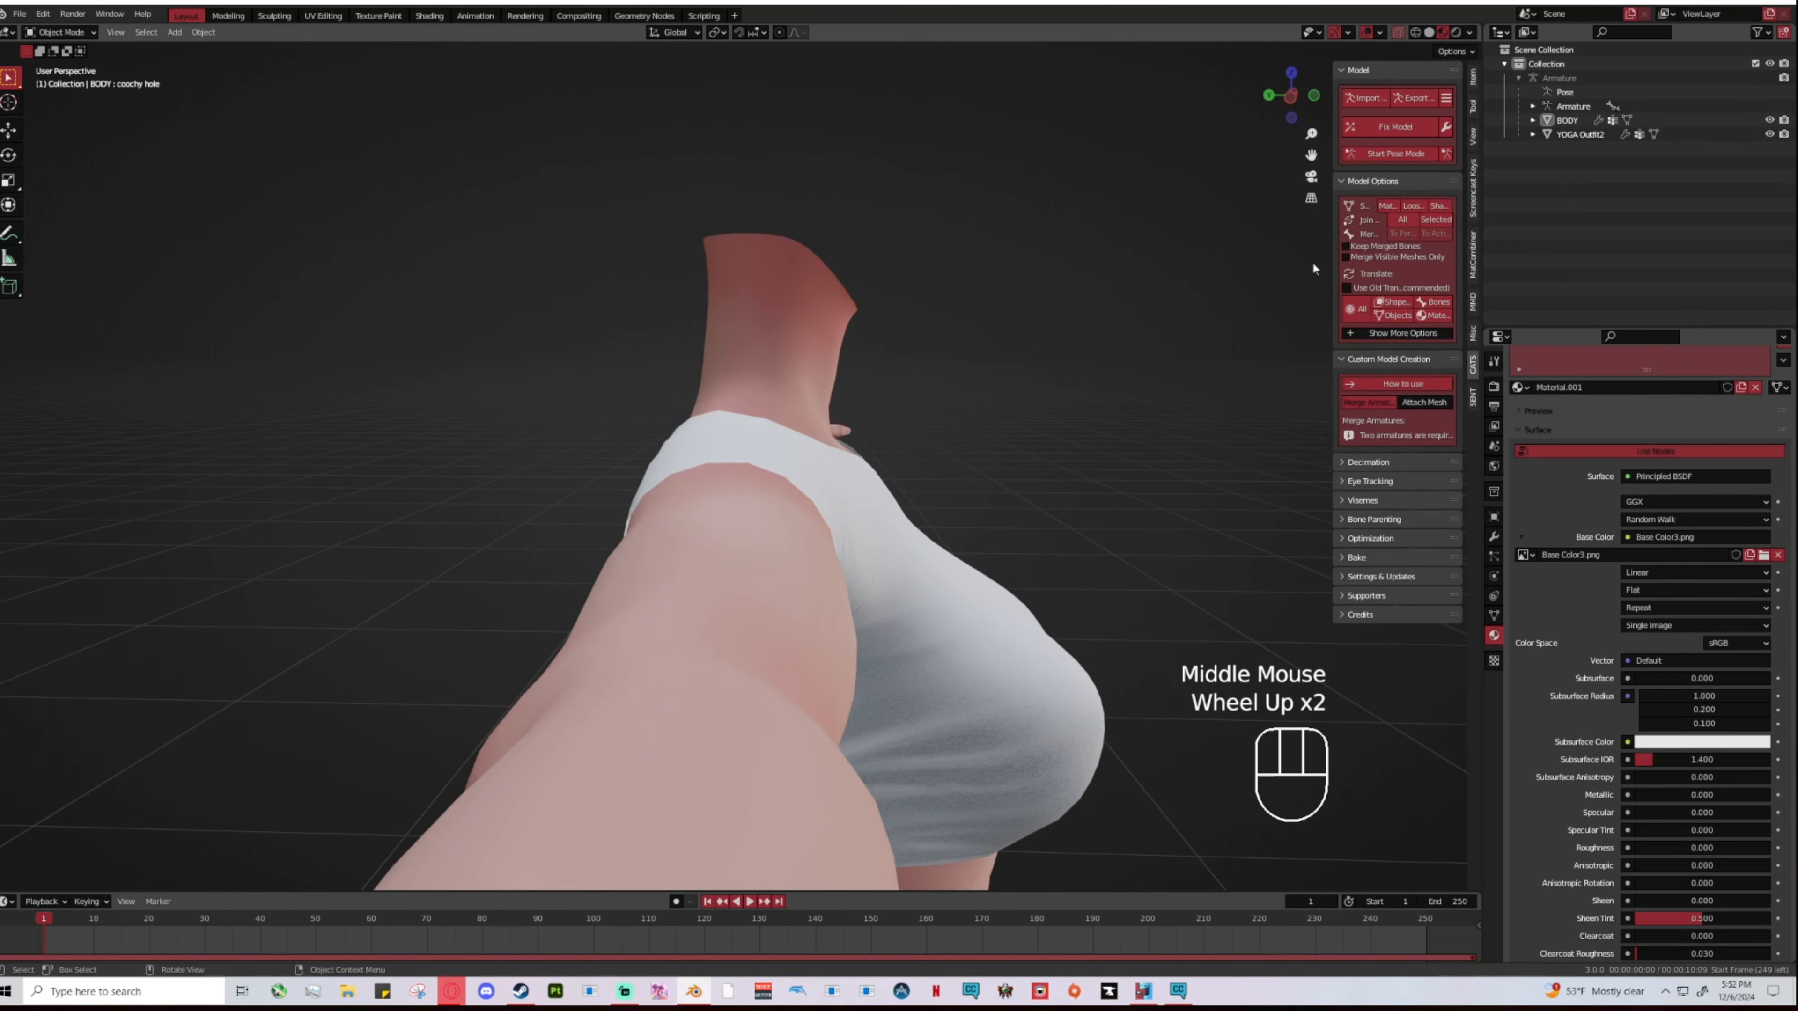
left_click(1316, 95)
Step: Raise the body material's Specular to 1.000 and inspect the skin on the neck and arms from an angle
scroll(1409, 679, "down", 1)
scroll(1655, 878, "down", 2)
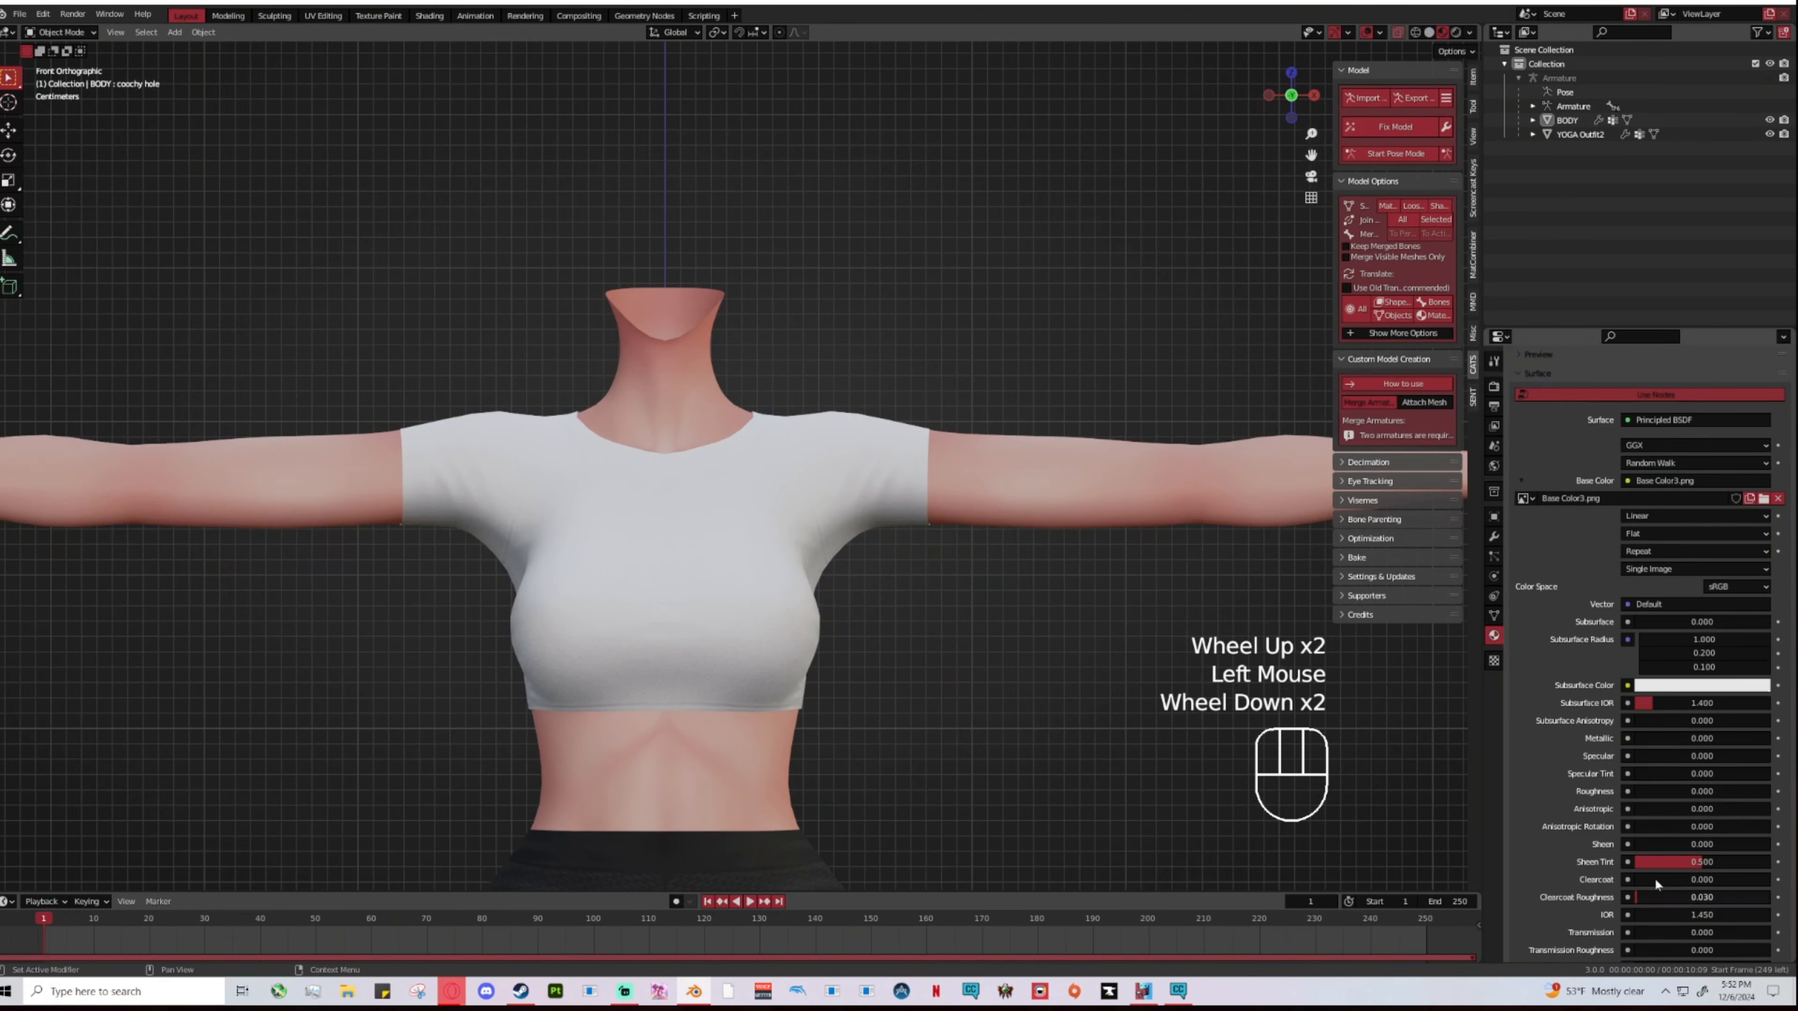
scroll(1685, 779, "up", 1)
scroll(1681, 814, "down", 2)
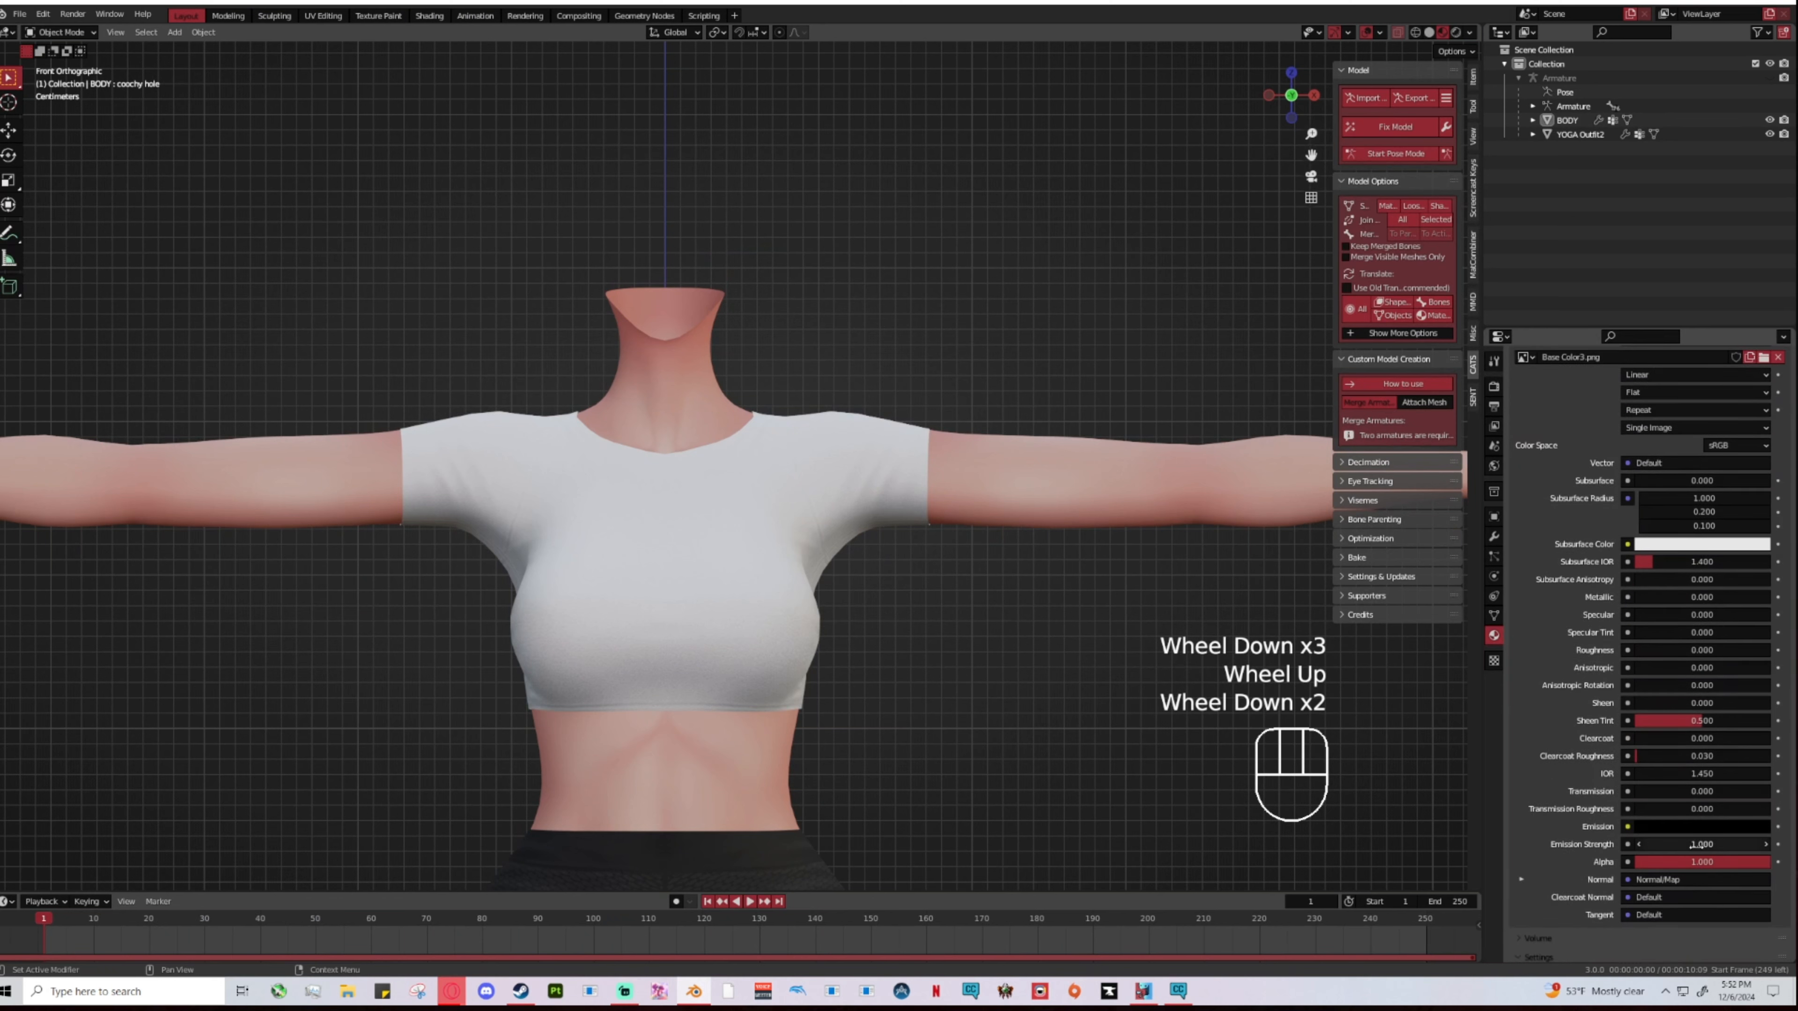
scroll(1679, 835, "up", 2)
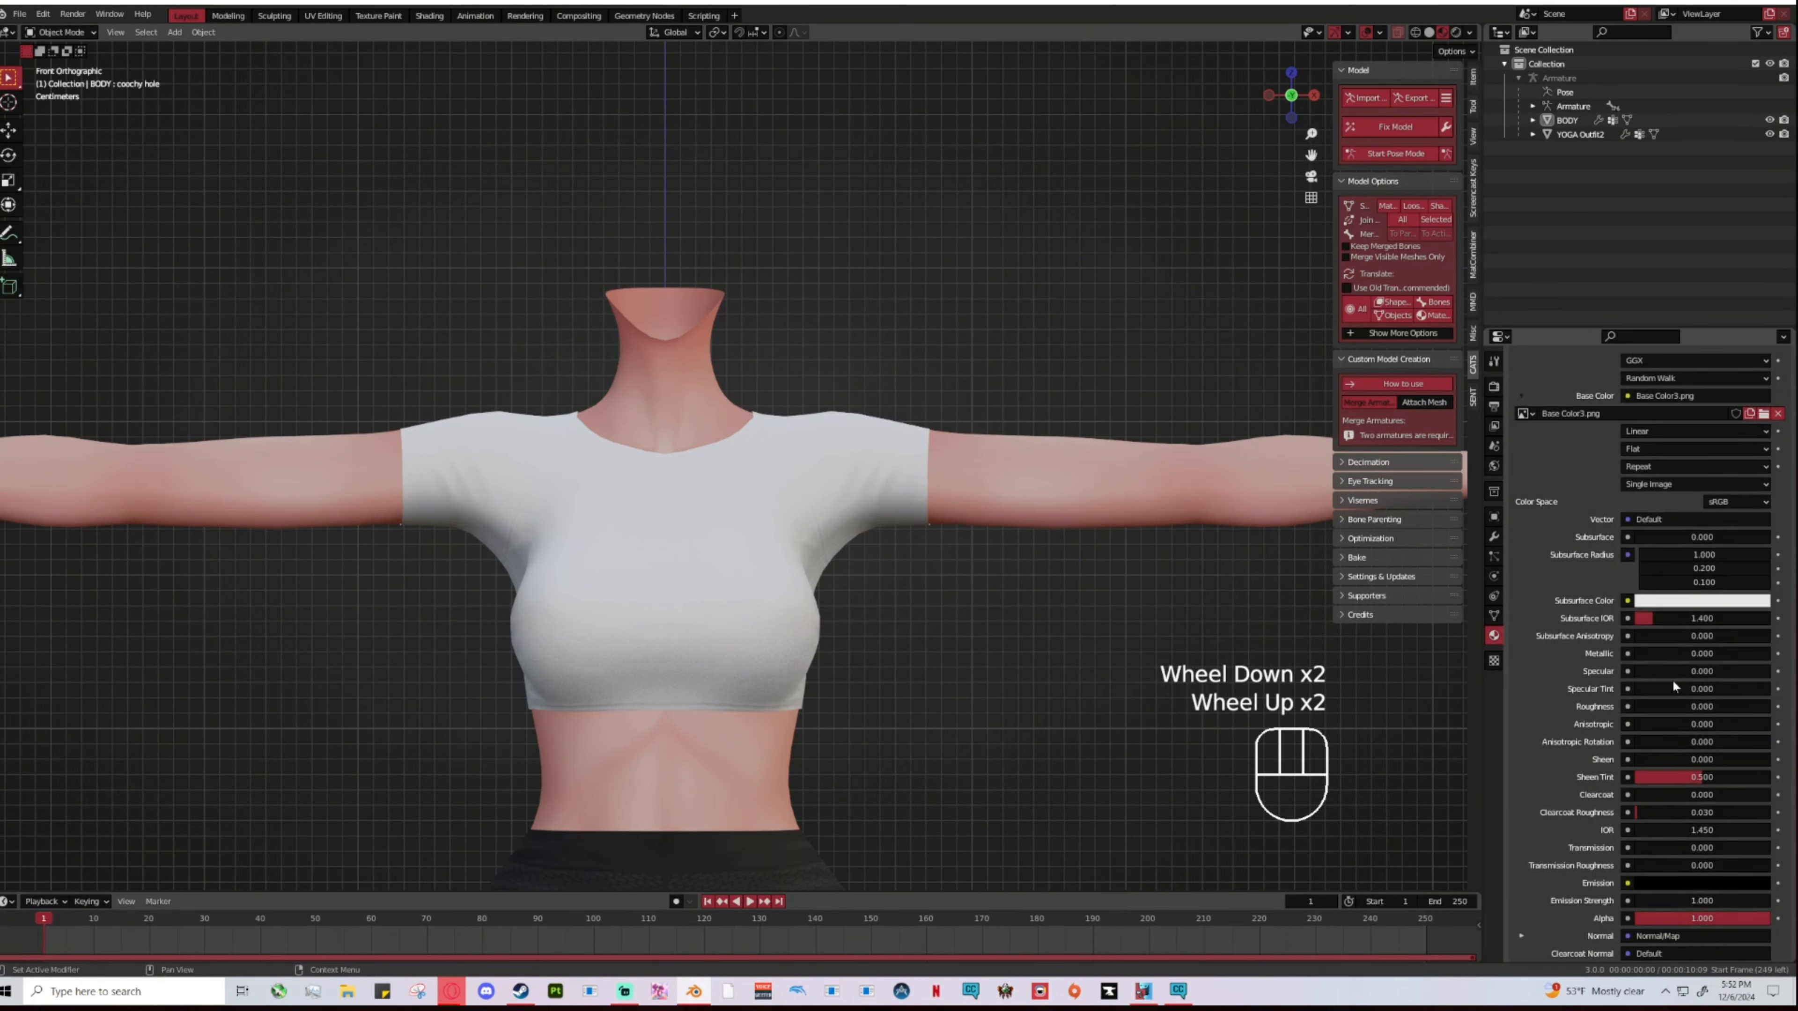
left_click_drag(1647, 706, 1755, 670)
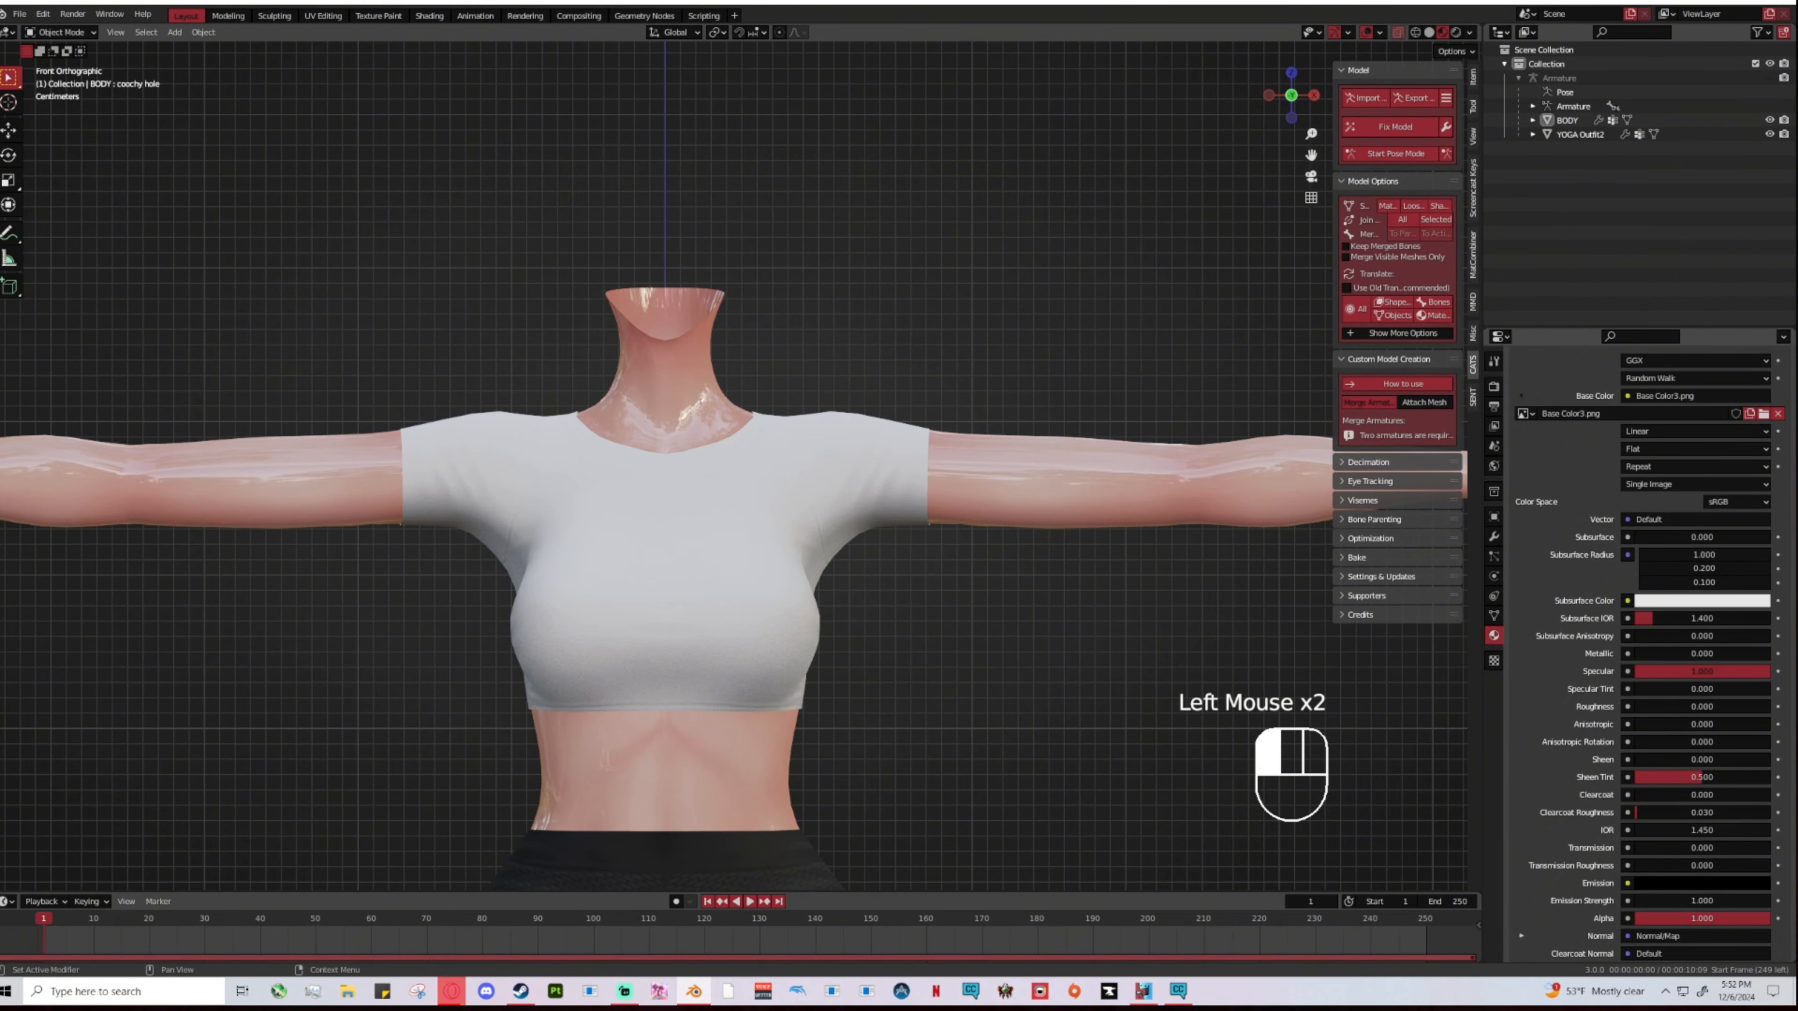
middle_click_drag(1103, 522, 996, 520)
scroll(995, 519, "up", 2)
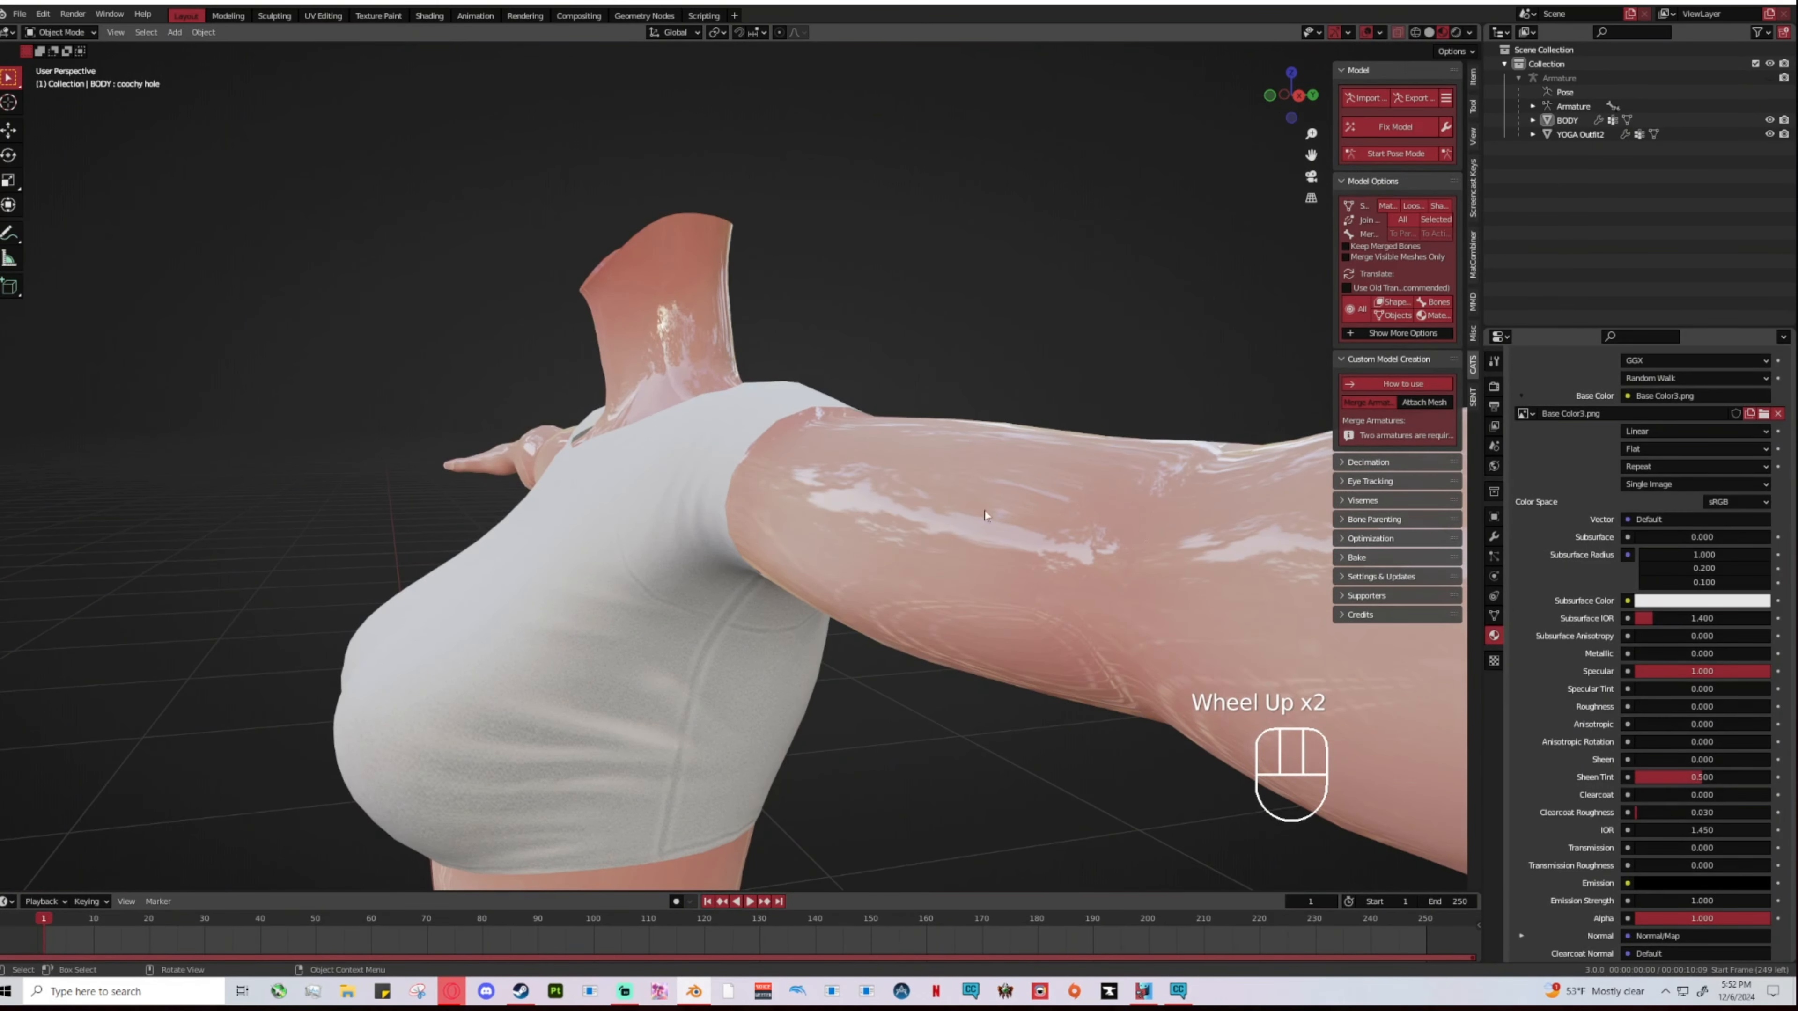
scroll(1022, 492, "down", 2)
middle_click_drag(1022, 492, 1104, 523)
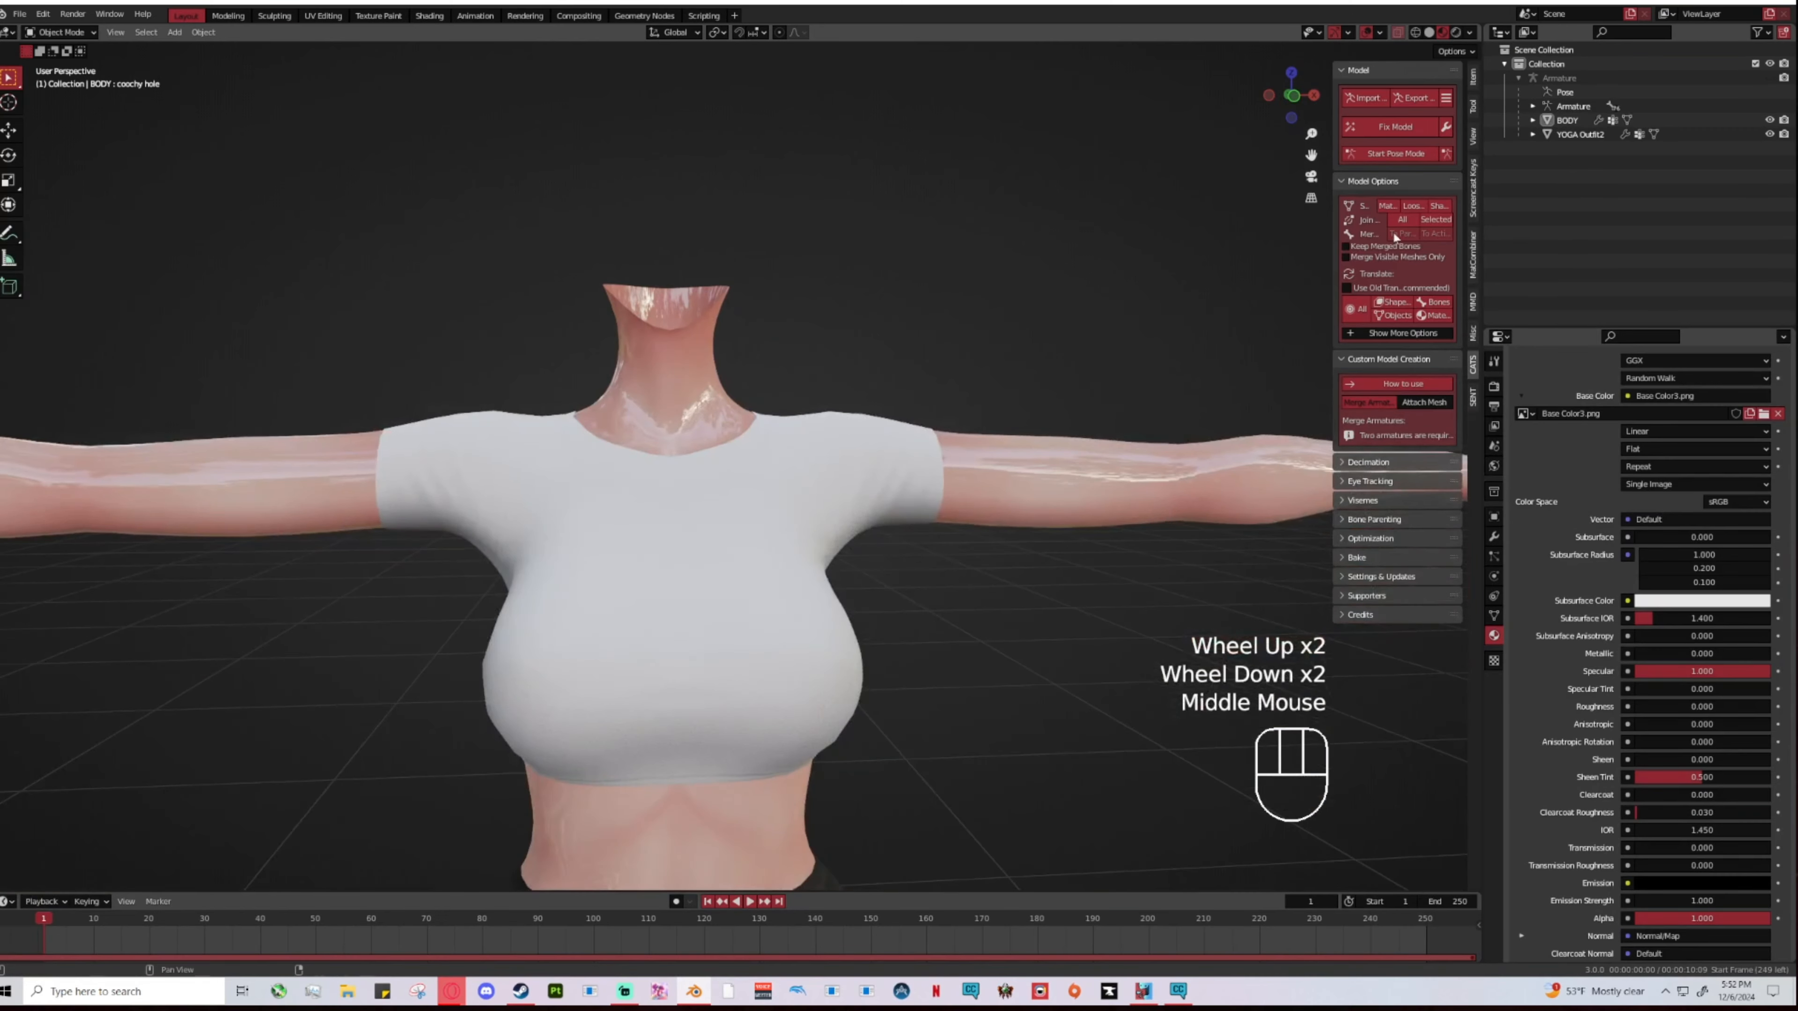
Step: Set the body material's Specular to 0.347 and Roughness to 0.337, and view the model from a slight angle
left_click(1291, 95)
left_click_drag(1740, 677, 1679, 672)
left_click_drag(1681, 670, 1683, 710)
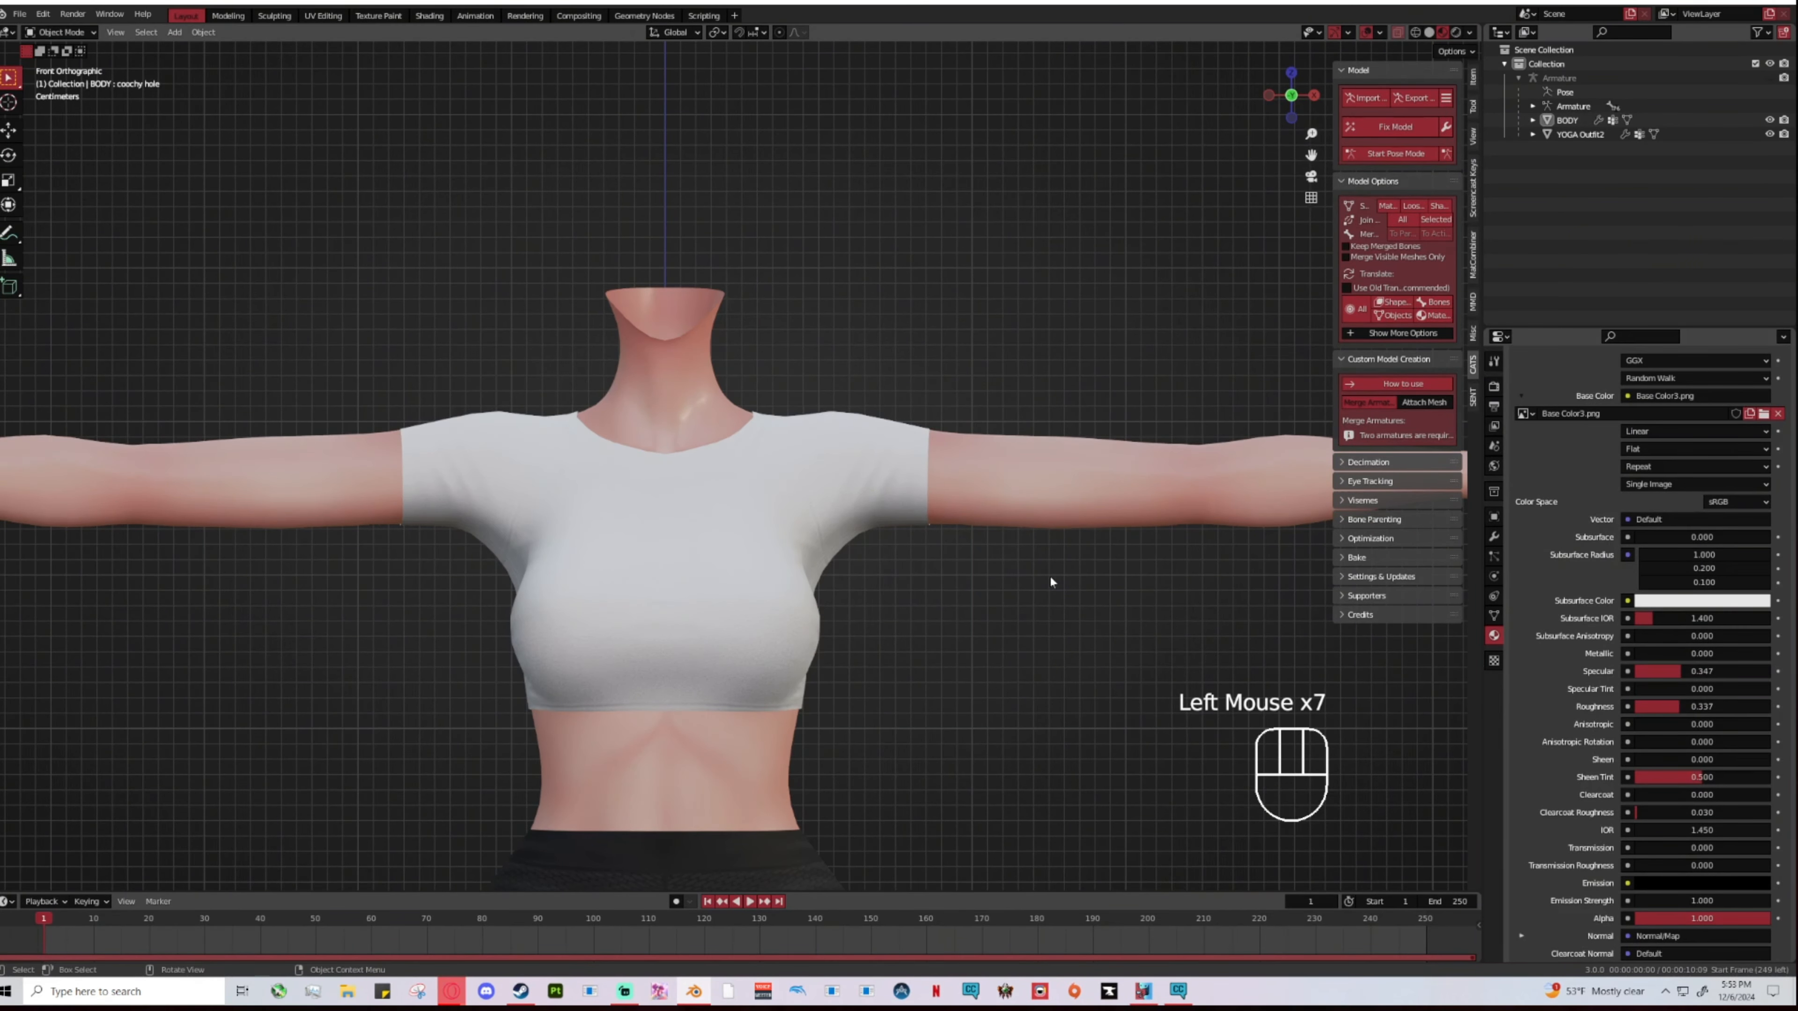
mouse_move(1051, 579)
middle_mouse_down()
mouse_move(1221, 602)
mouse_move(836, 589)
mouse_move(1054, 597)
middle_mouse_up()
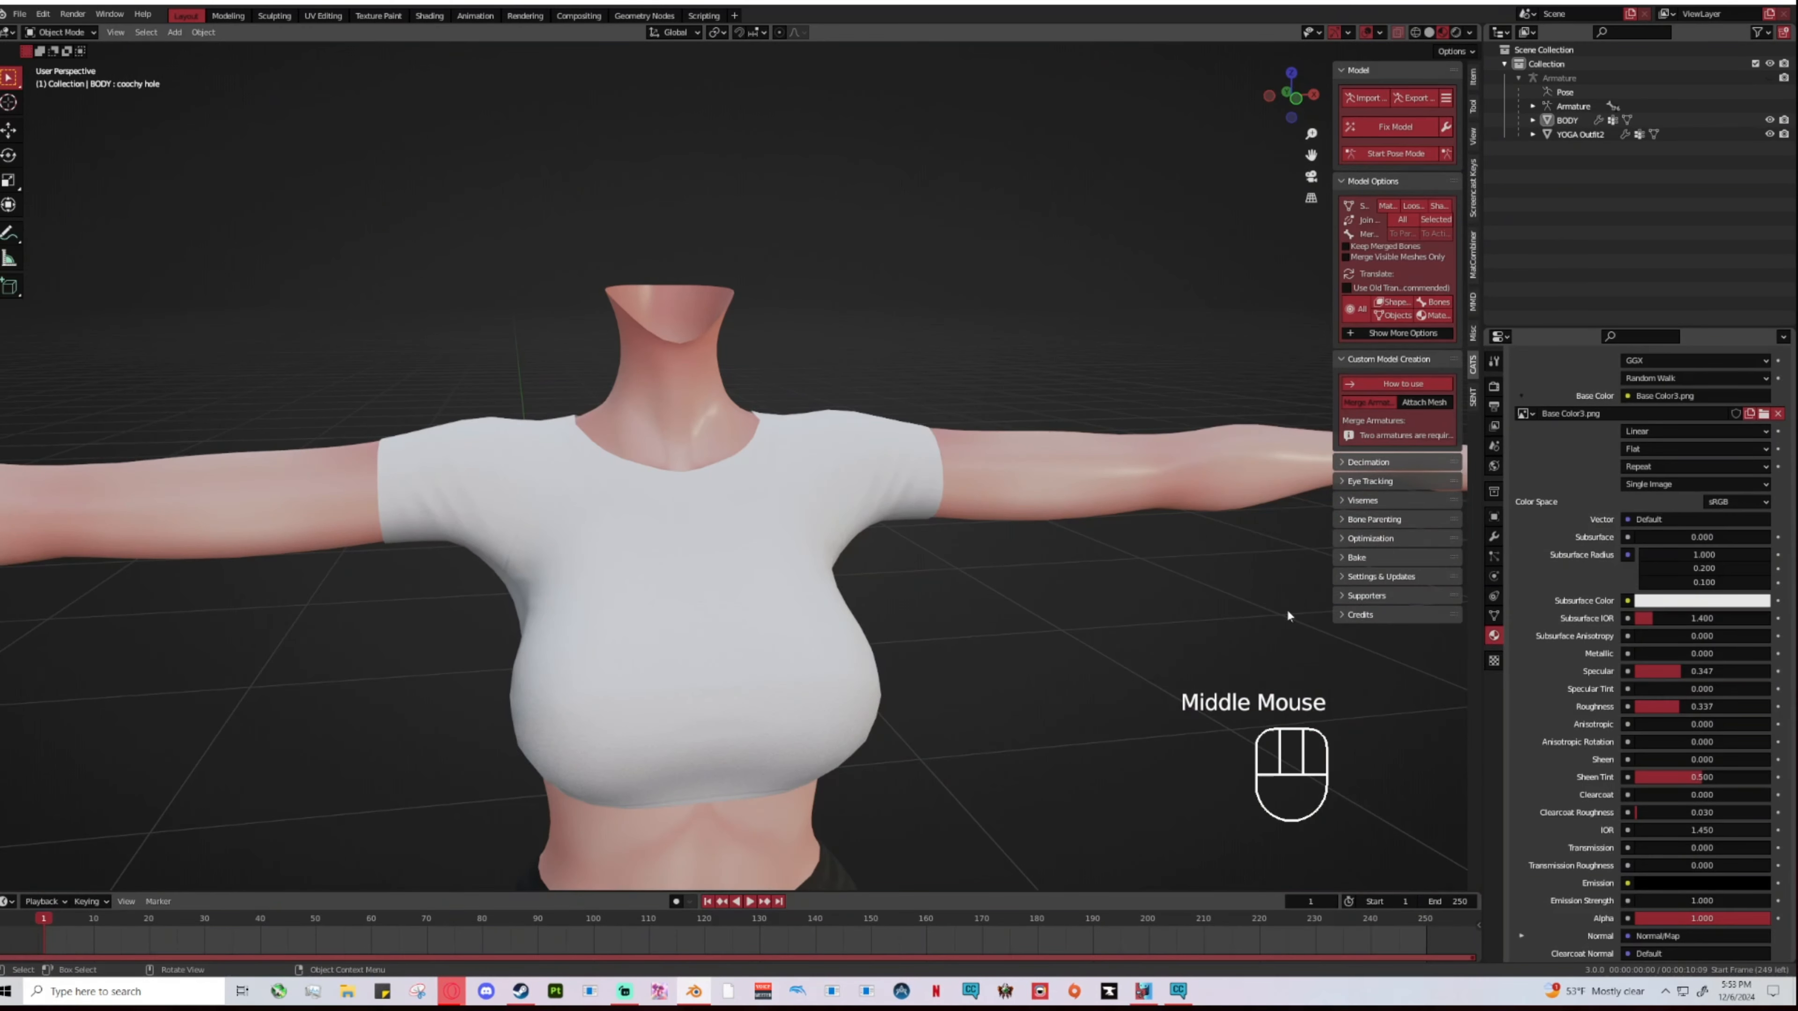
Step: Try a Specular of 0.150, set Specular to about 0.9 and Roughness to 0.451, and return to the front view
left_click_drag(1670, 670, 1672, 671)
scroll(1672, 670, "down", 1)
middle_click_drag(1145, 630, 1069, 627)
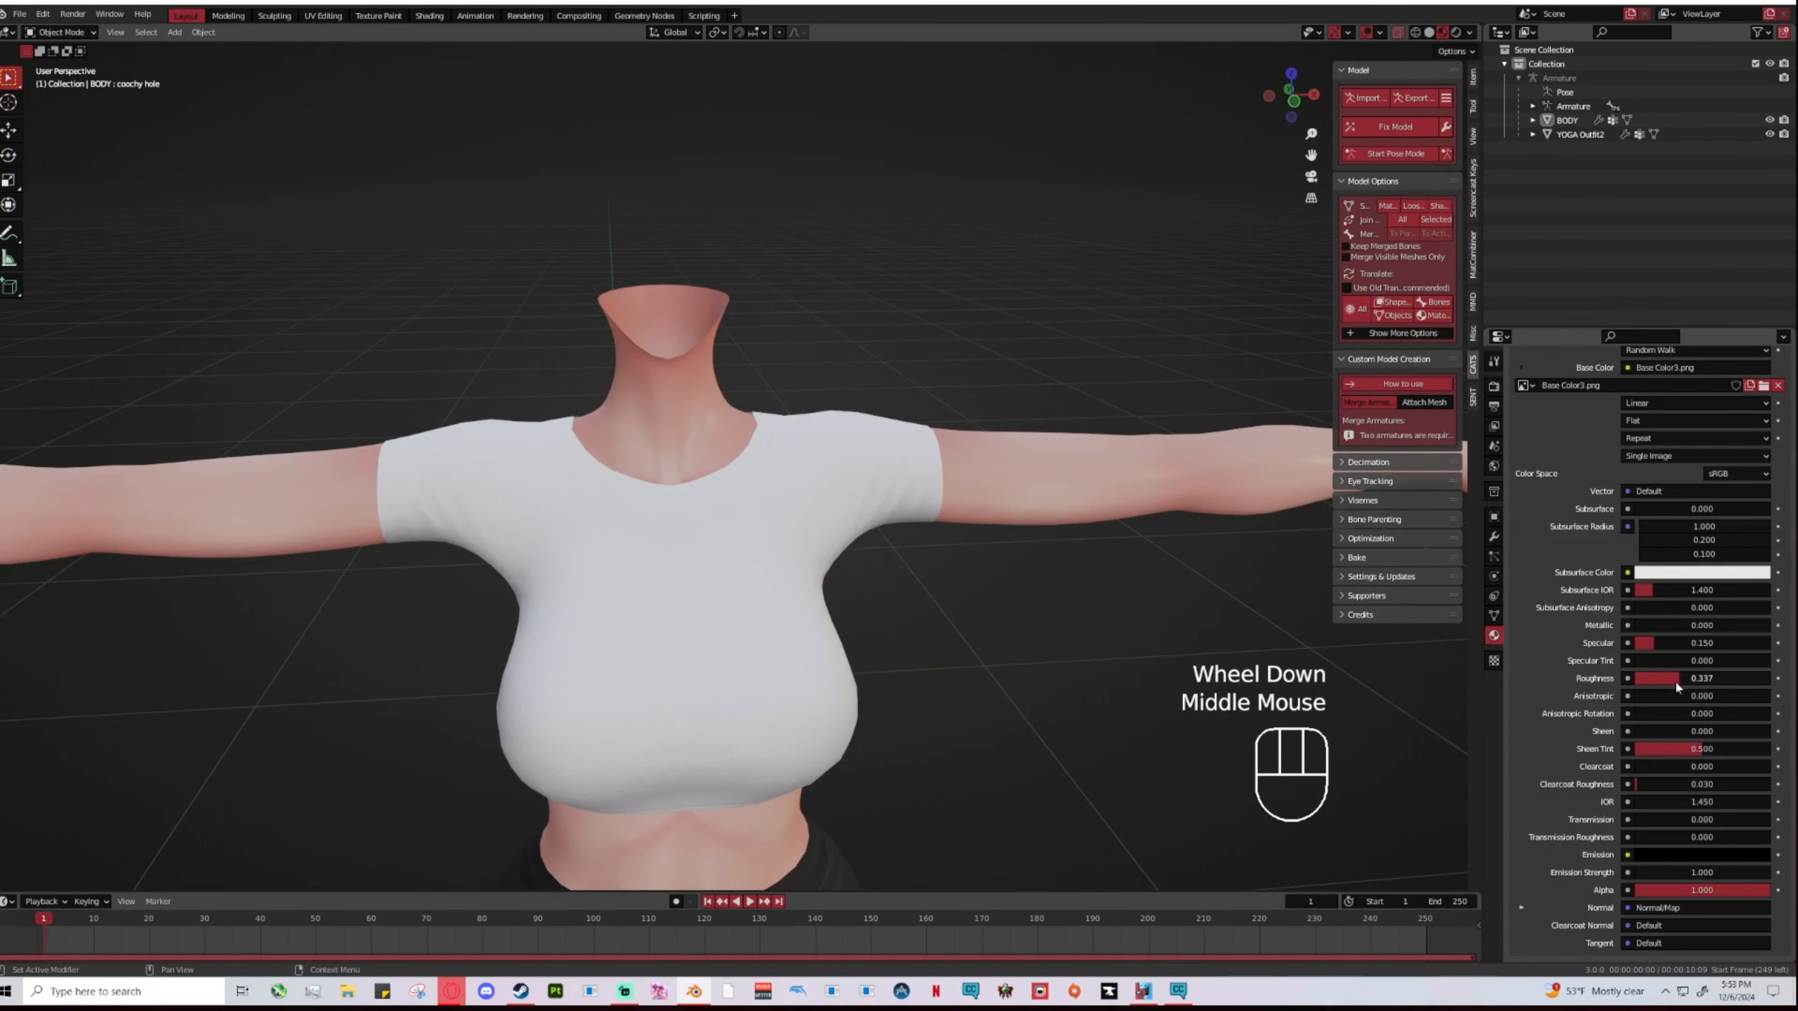
mouse_move(1674, 680)
left_mouse_down()
mouse_move(1735, 677)
mouse_move(1757, 643)
mouse_move(1698, 678)
left_mouse_up()
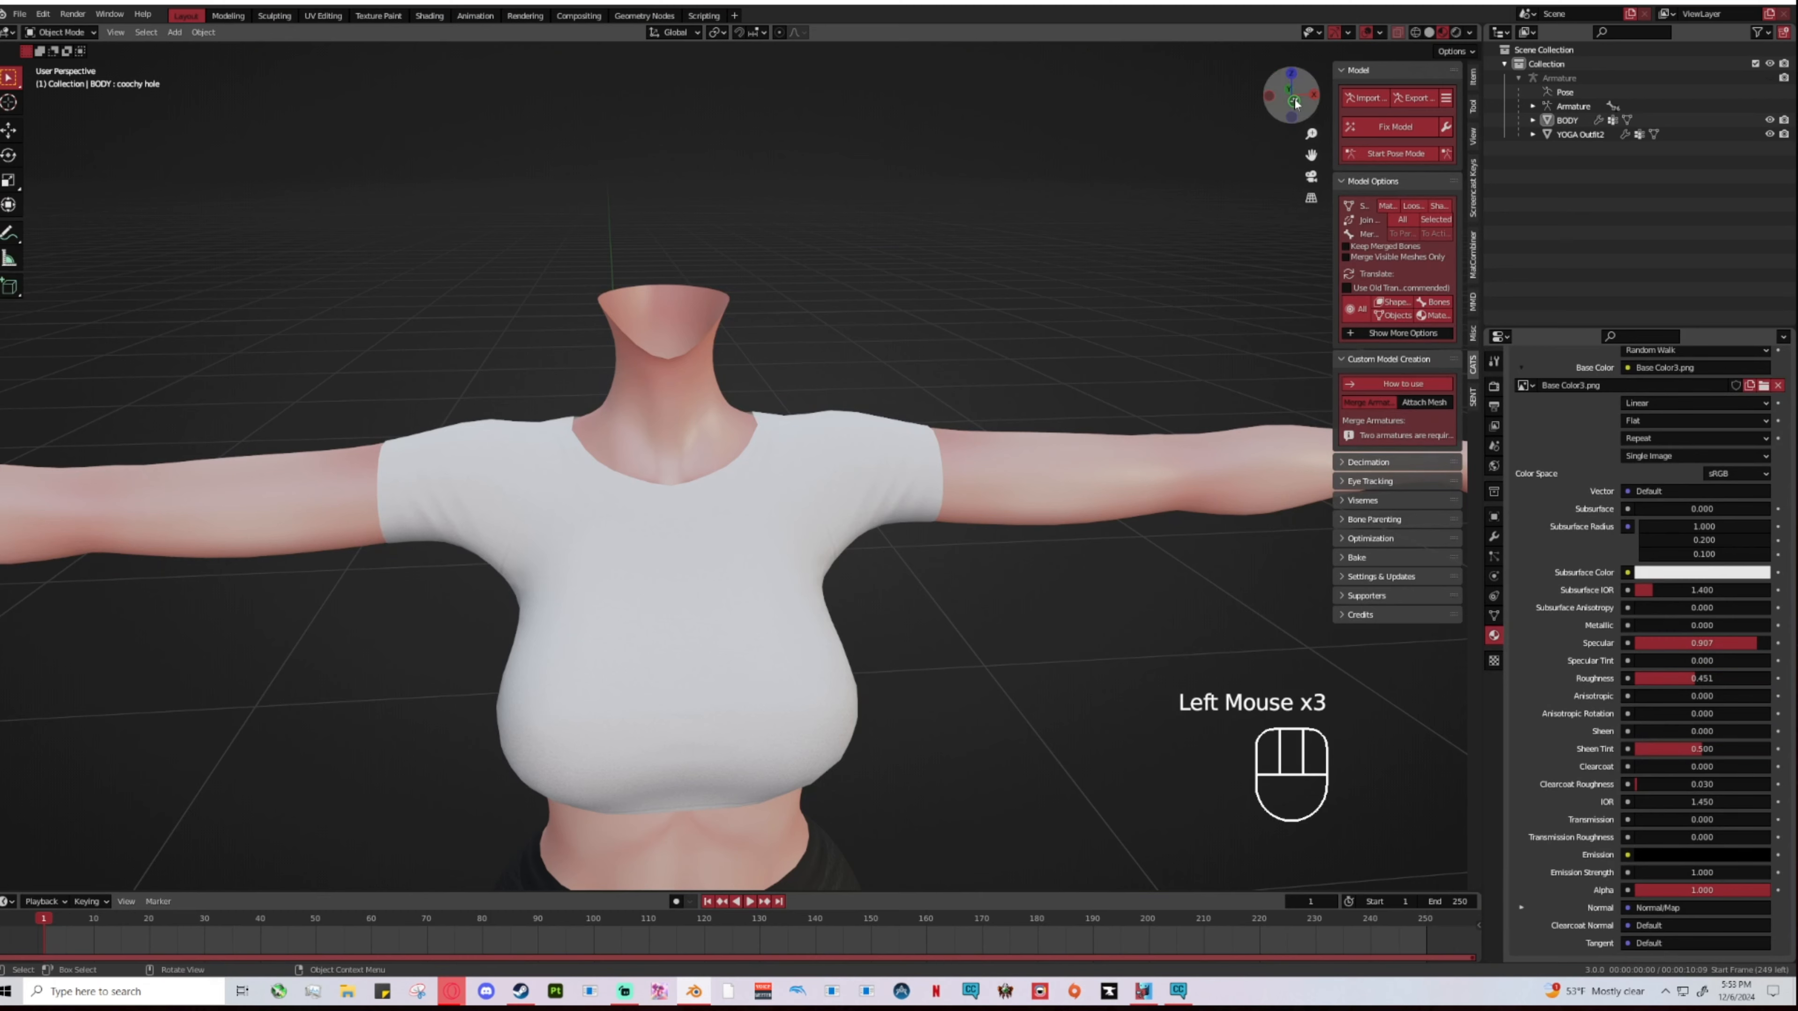
left_click(1295, 102)
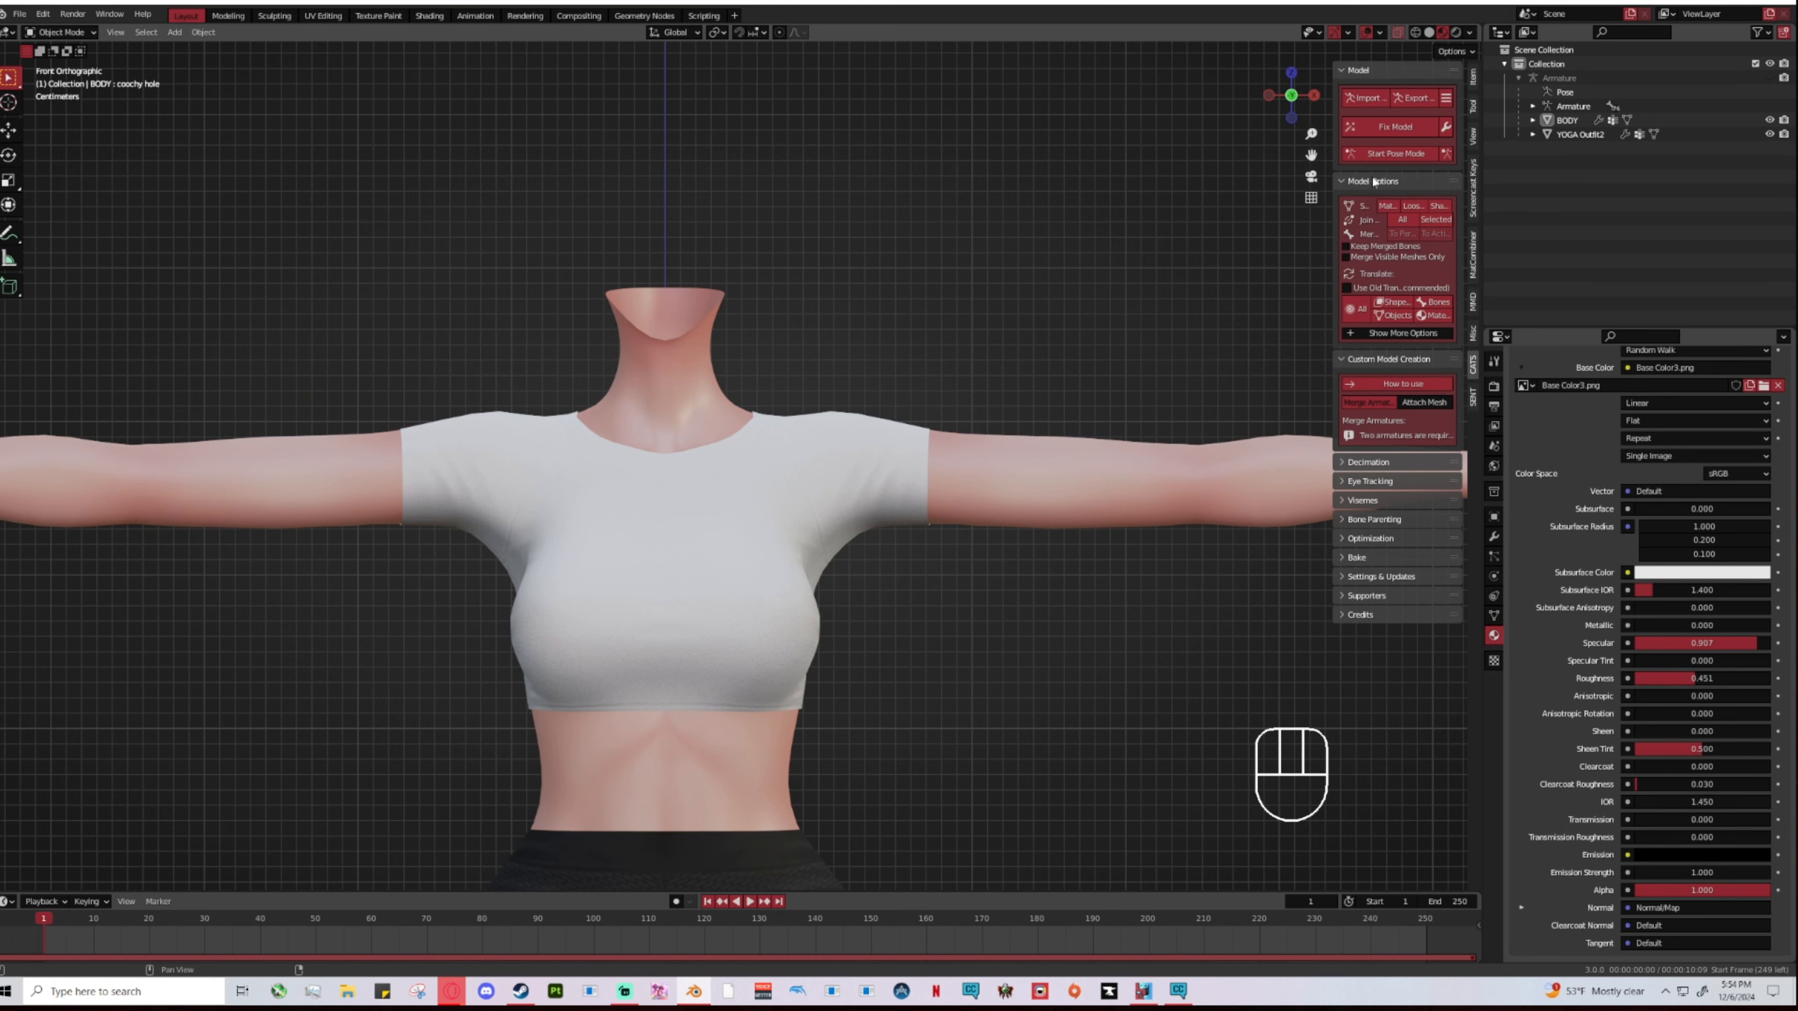
Step: Import the head model Aria by Nessy!.fbx from the Nessy - Aria by Nessy folder using the Cats plugin
left_click(1364, 98)
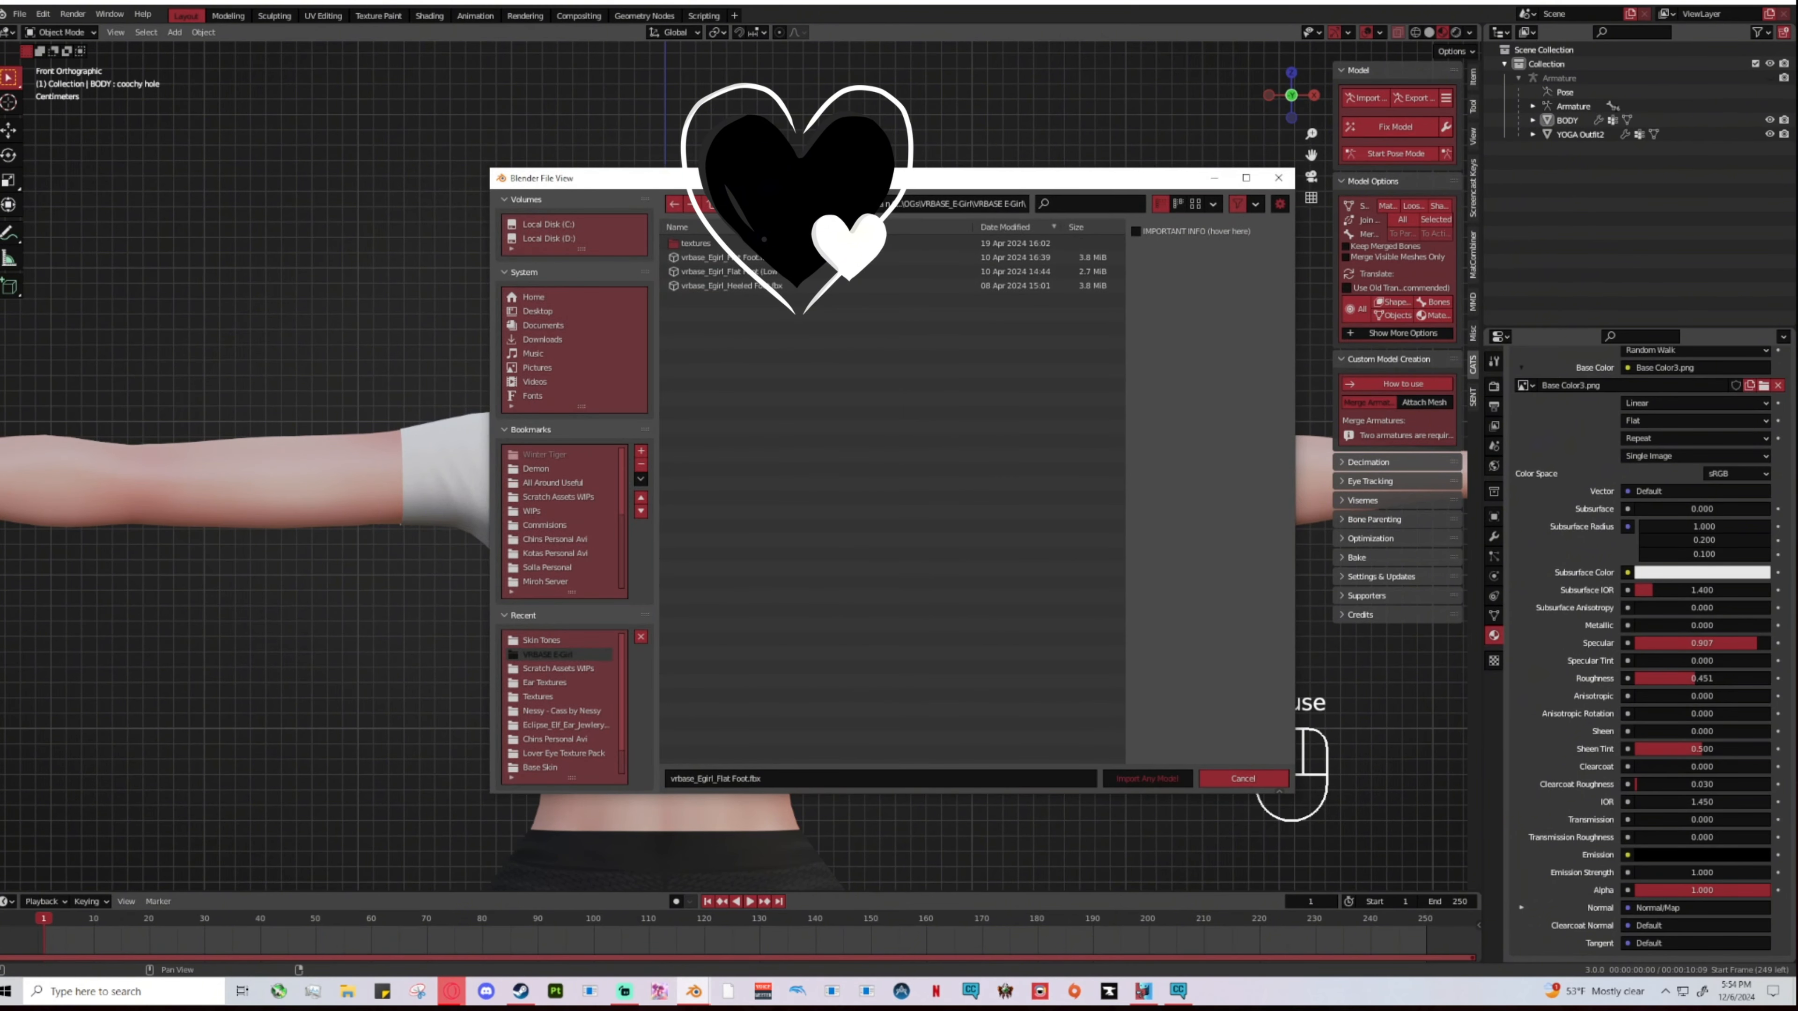
left_click_drag(710, 178, 618, 138)
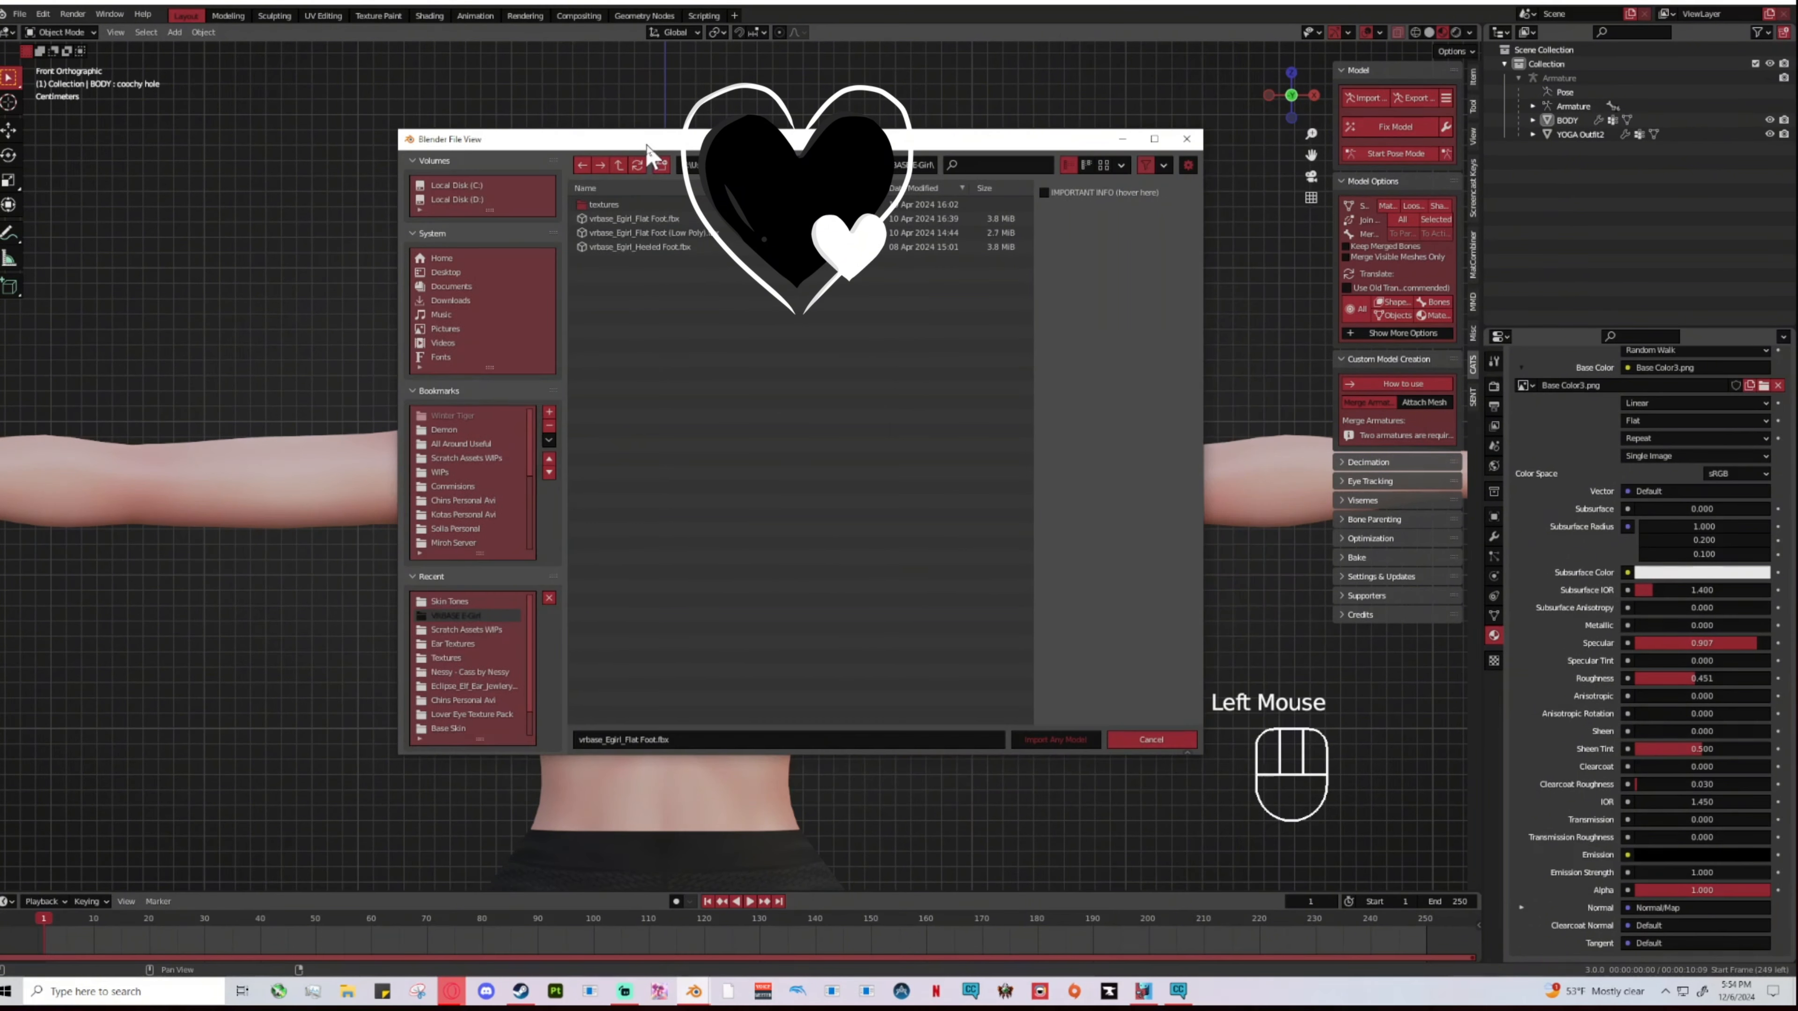
left_click(618, 165)
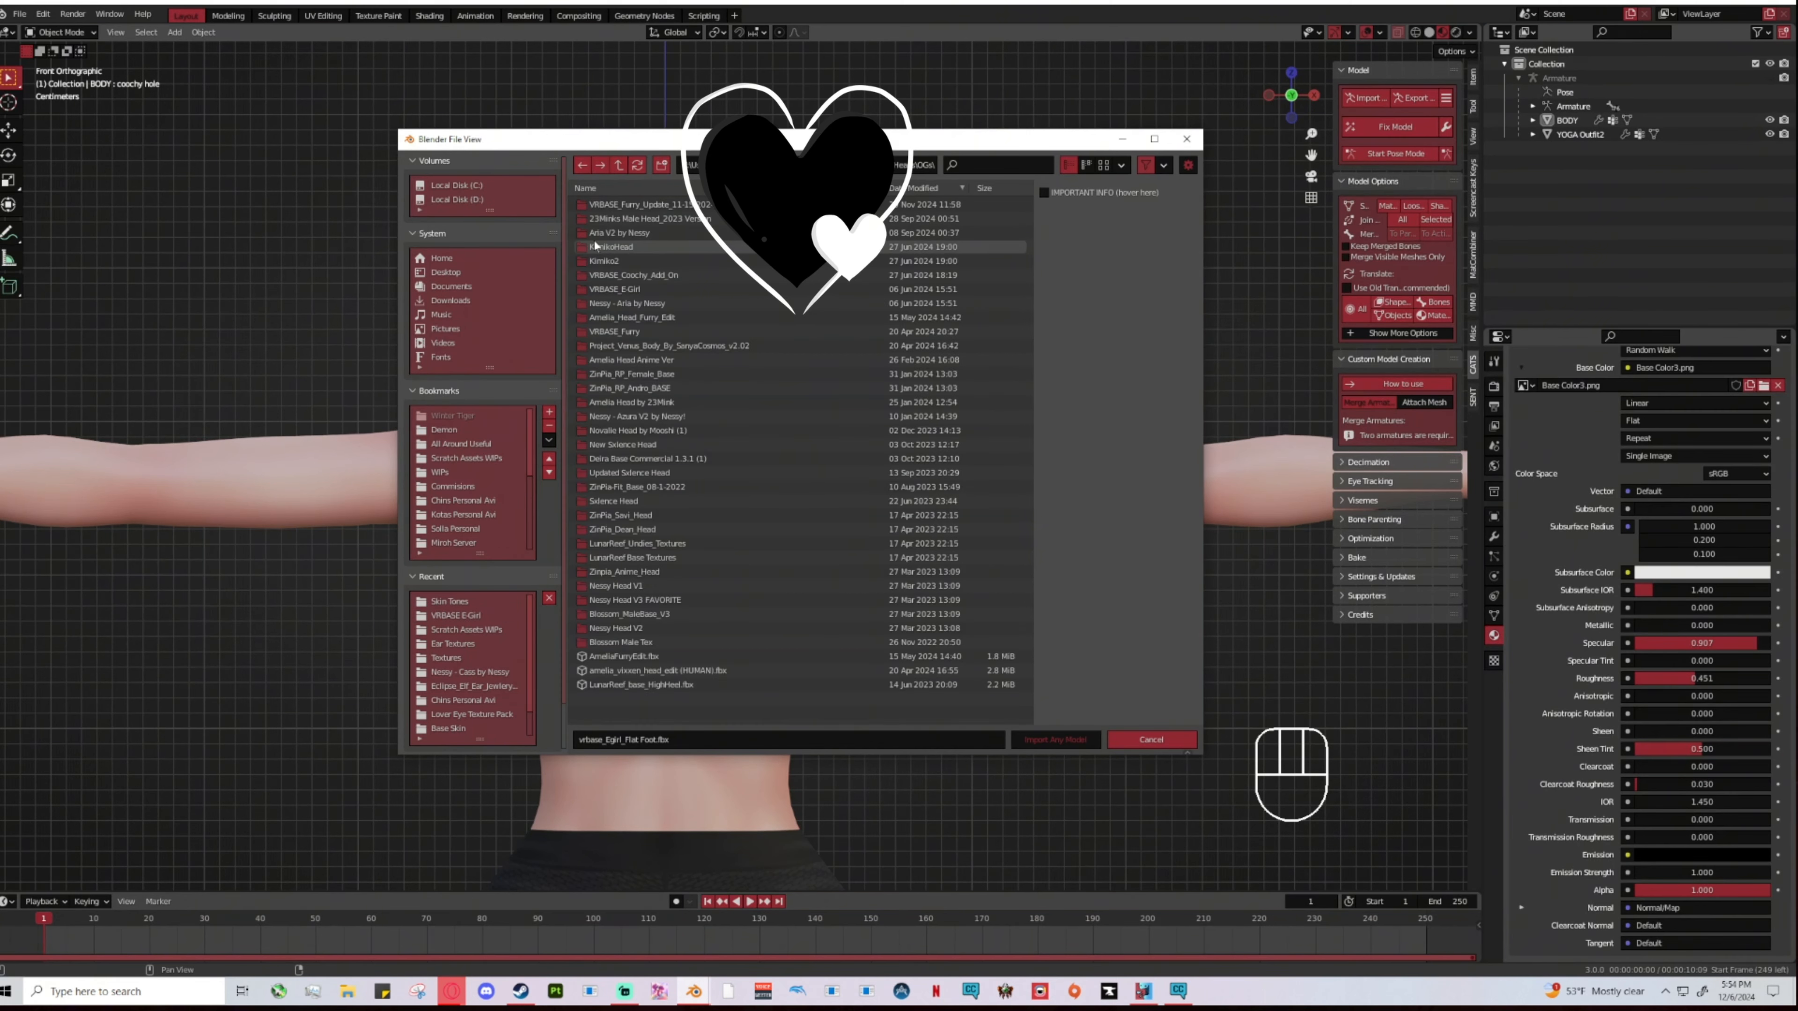
double_click(636, 232)
left_click(618, 164)
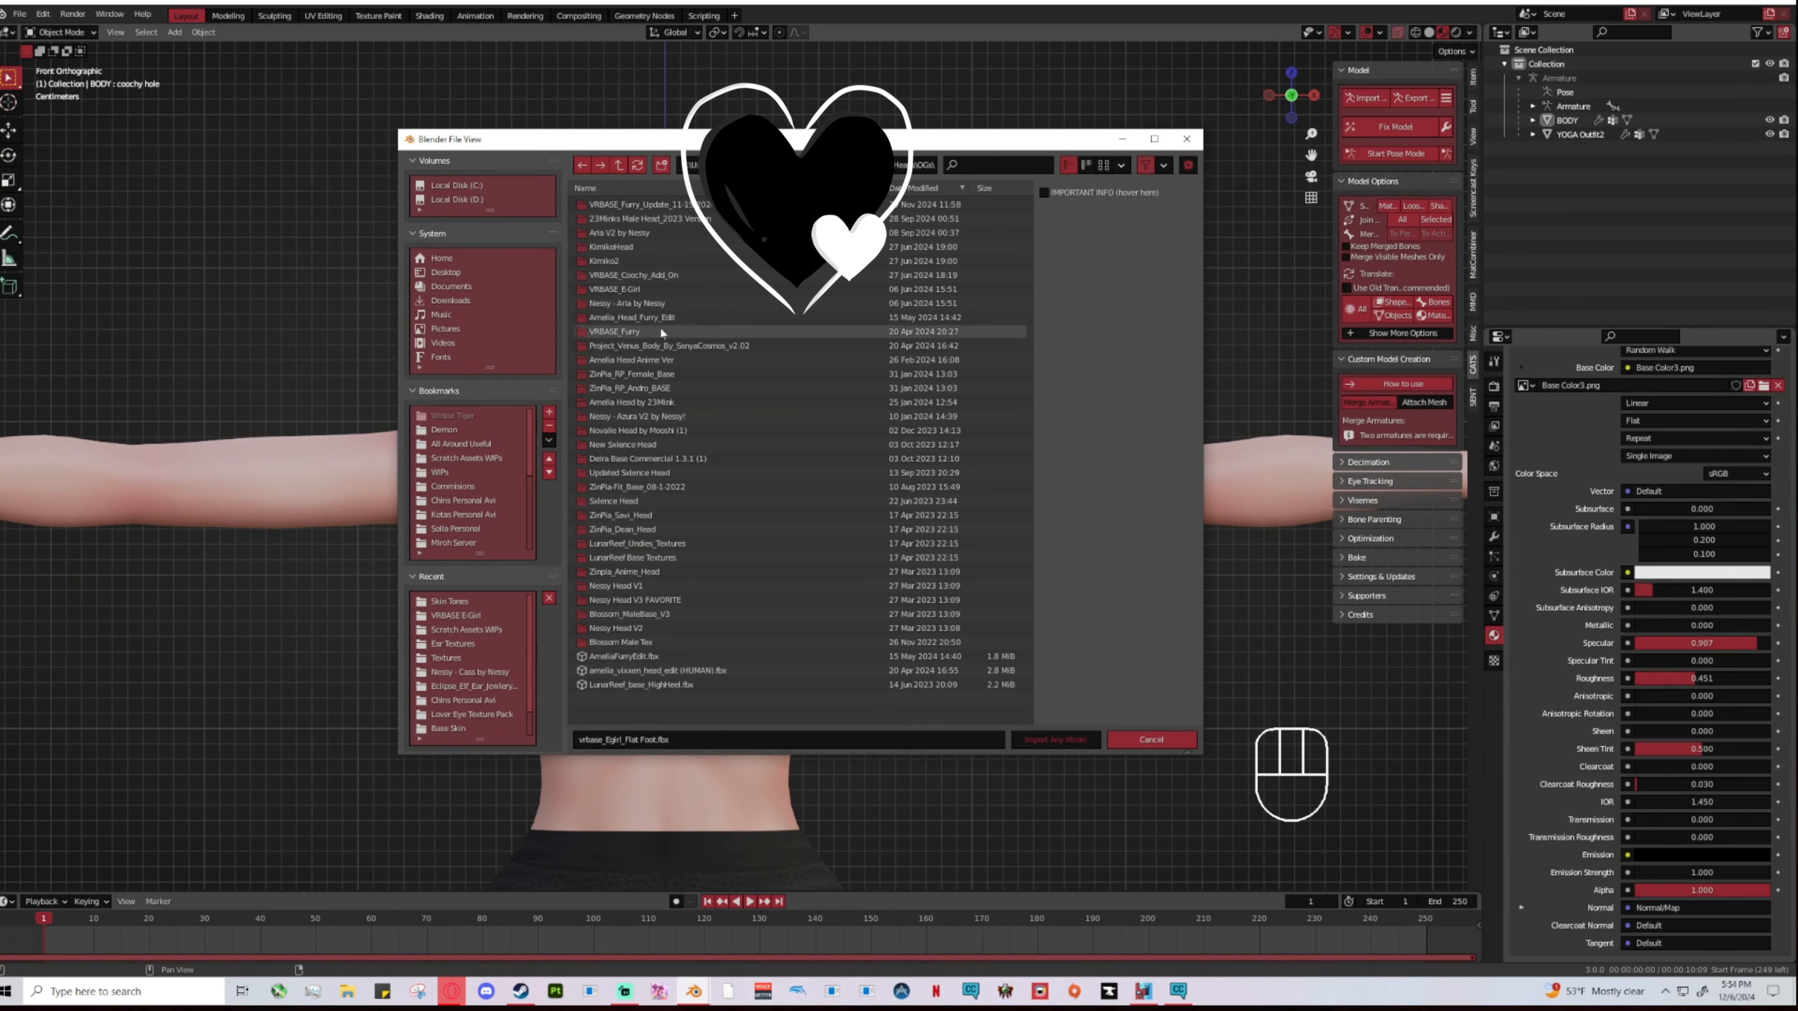
double_click(651, 304)
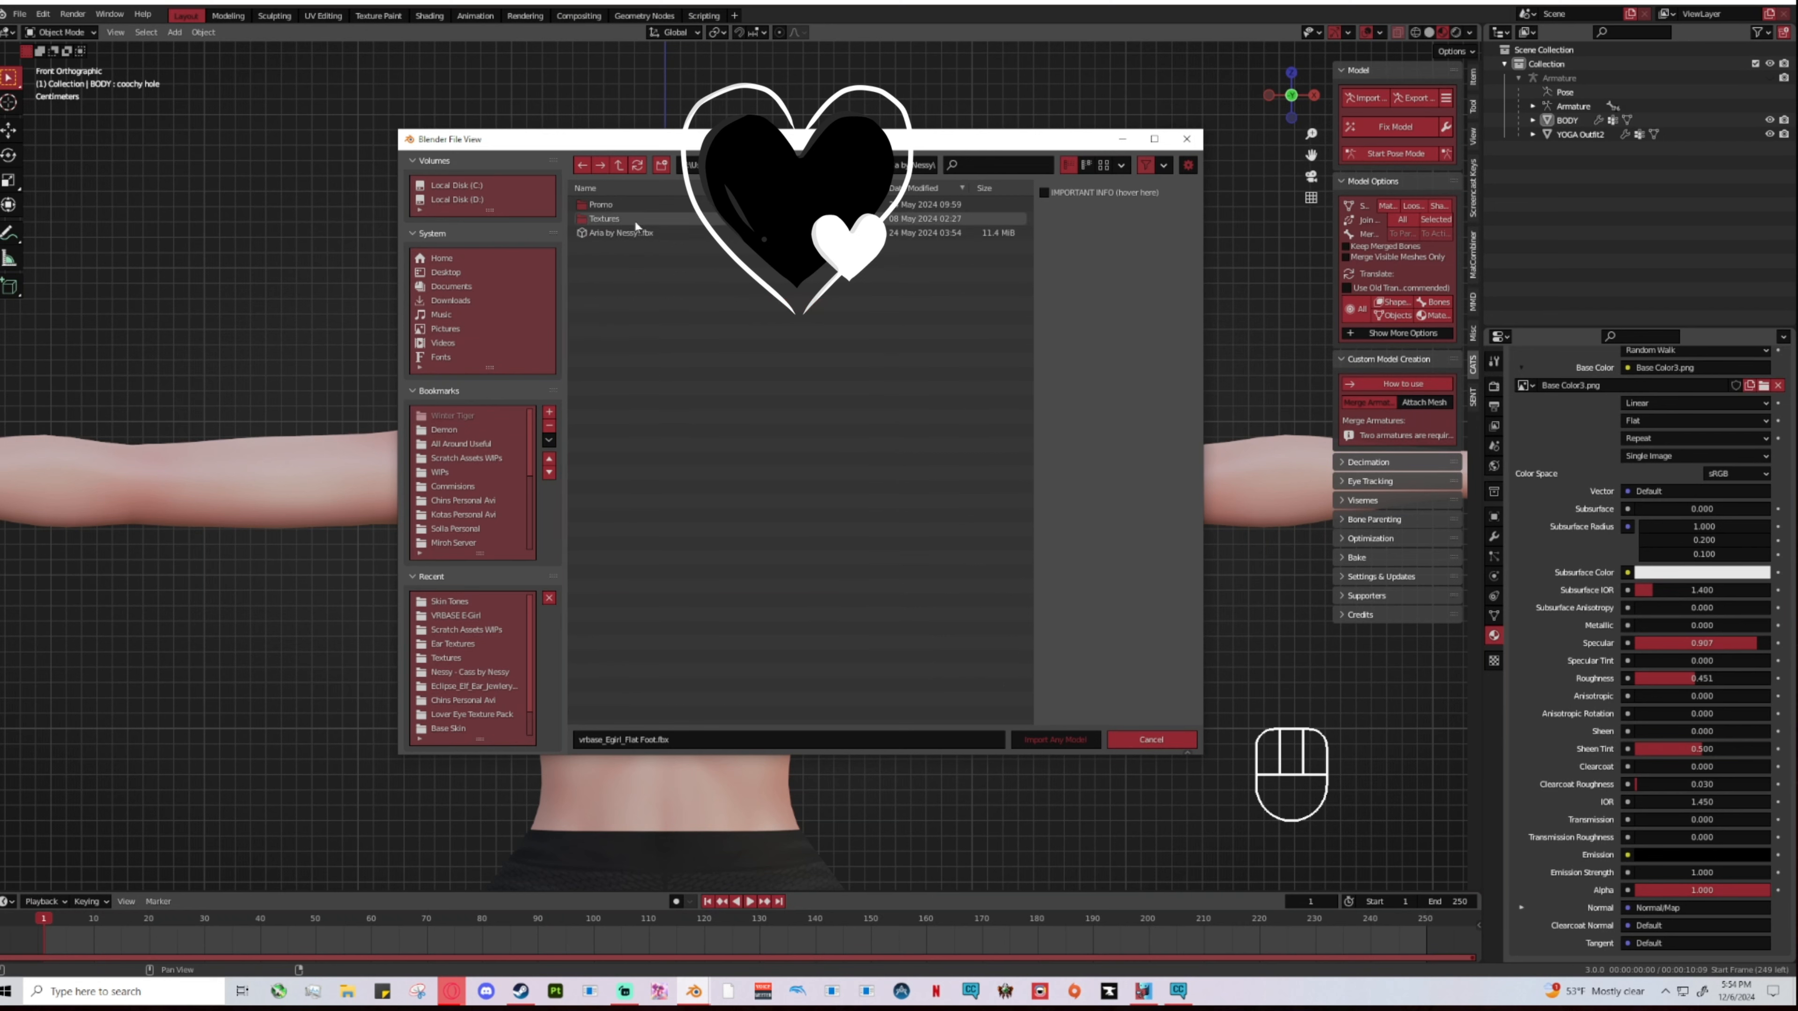
left_click(636, 233)
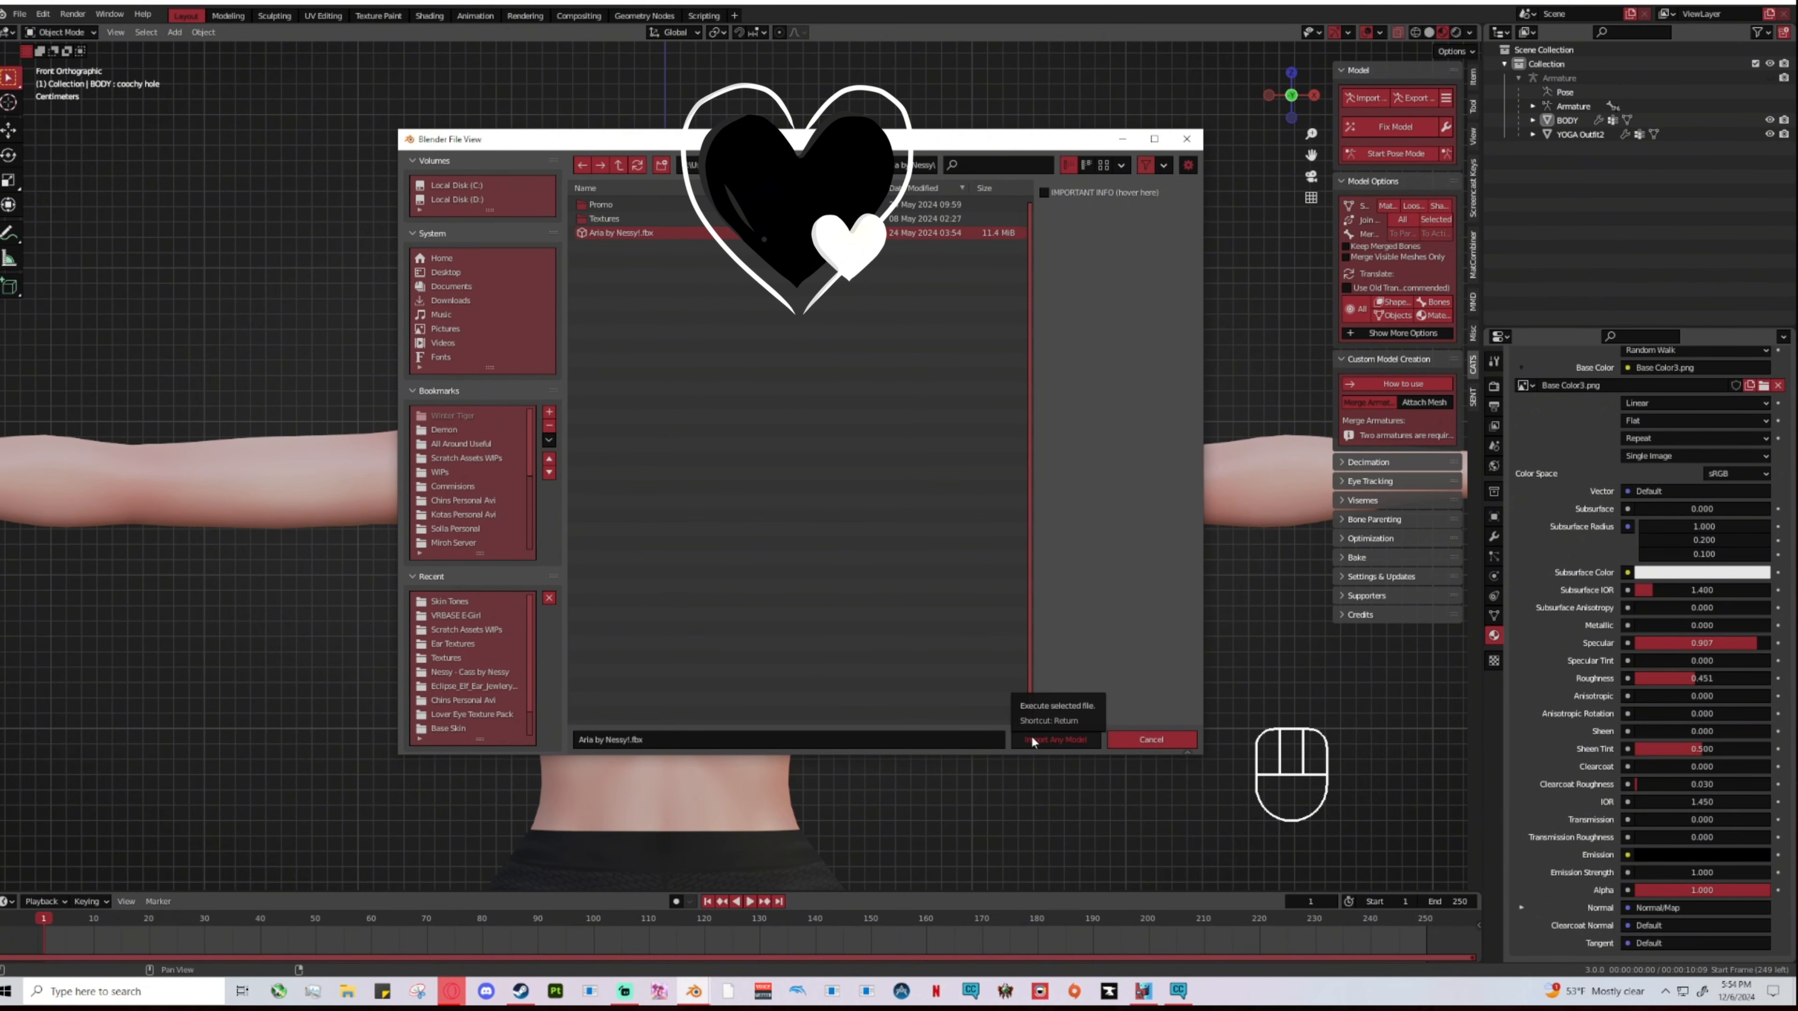
left_click(1045, 735)
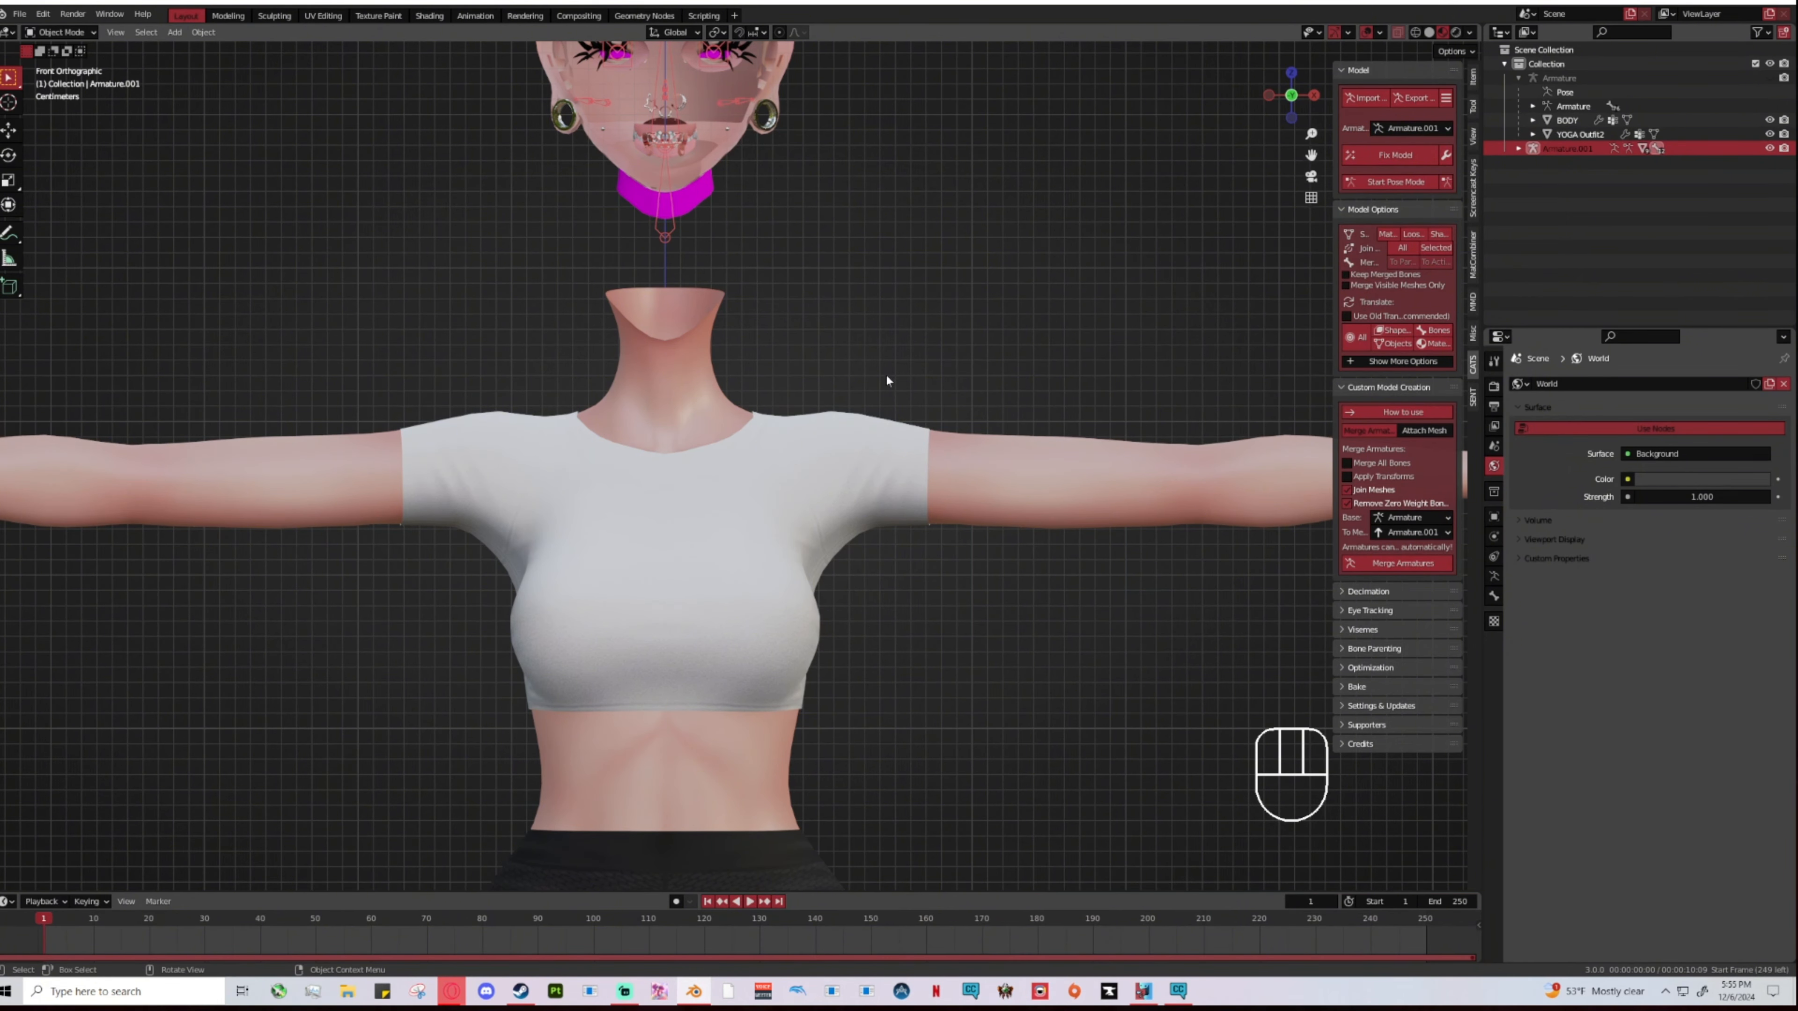
Step: Set the Blend Mode of the Aria head's ARIA Face material to Opaque
middle_click_drag(958, 336, 946, 500, "shift")
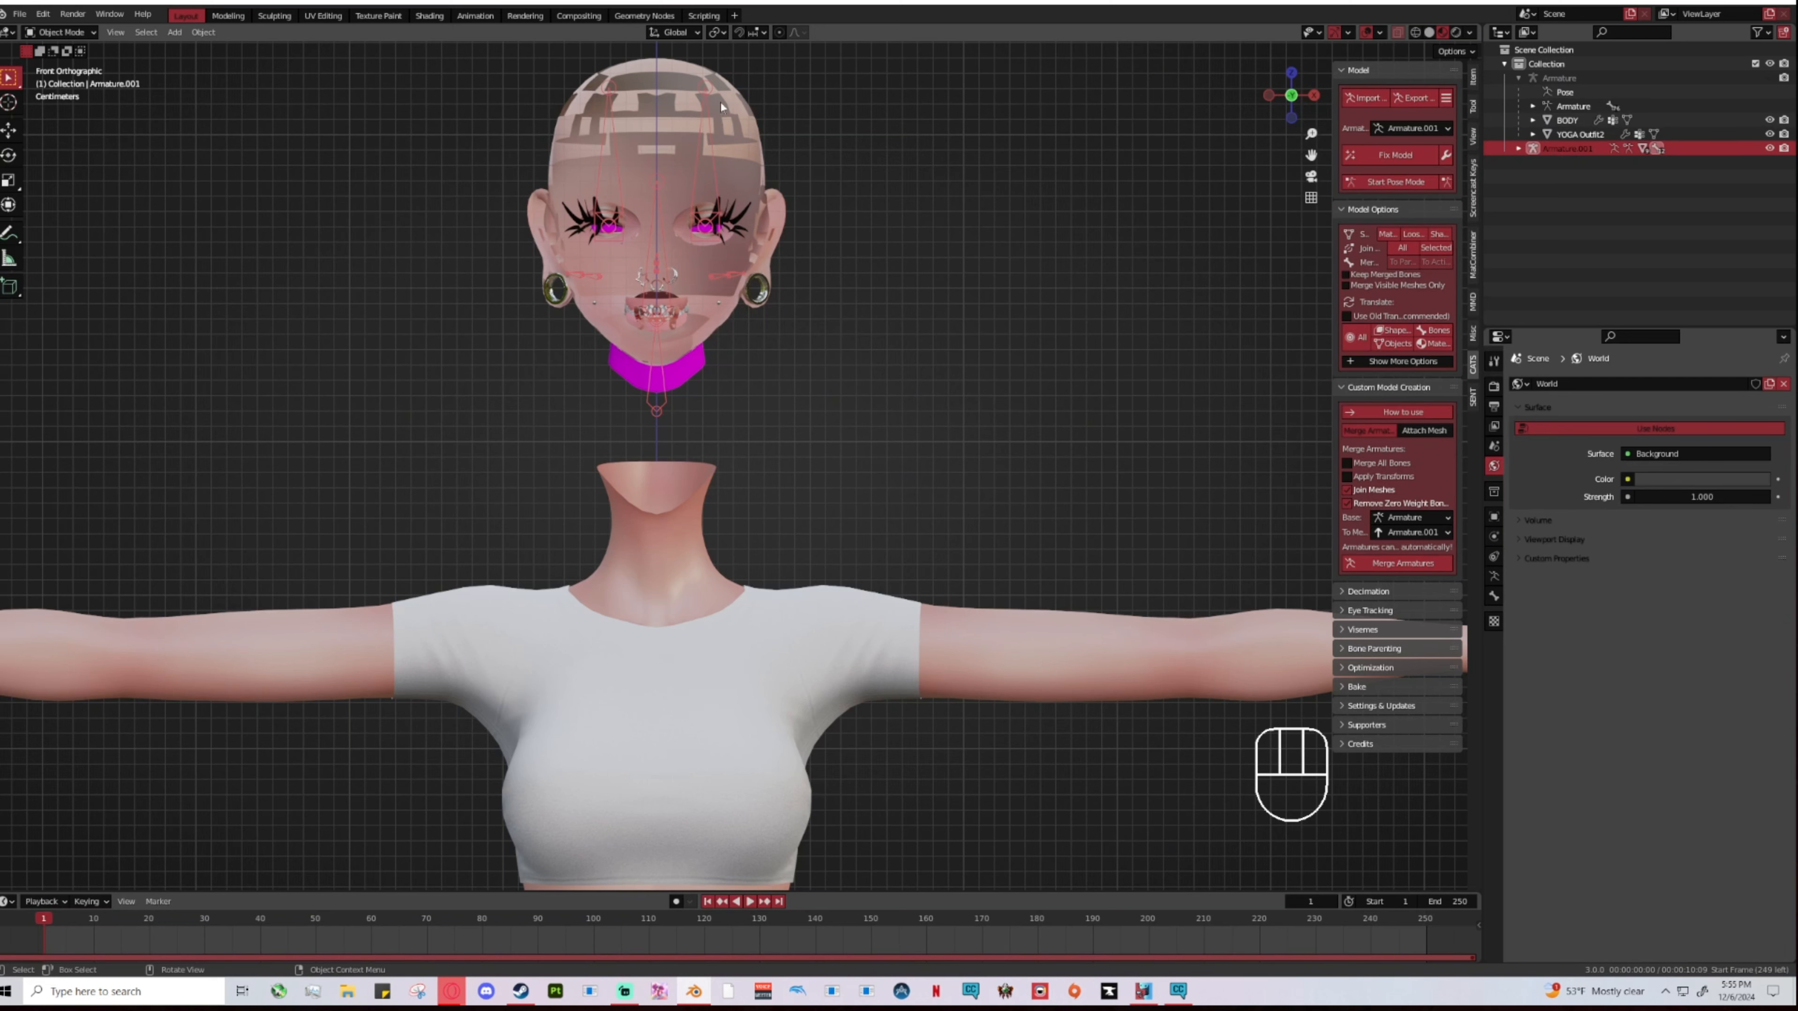
left_click(743, 175)
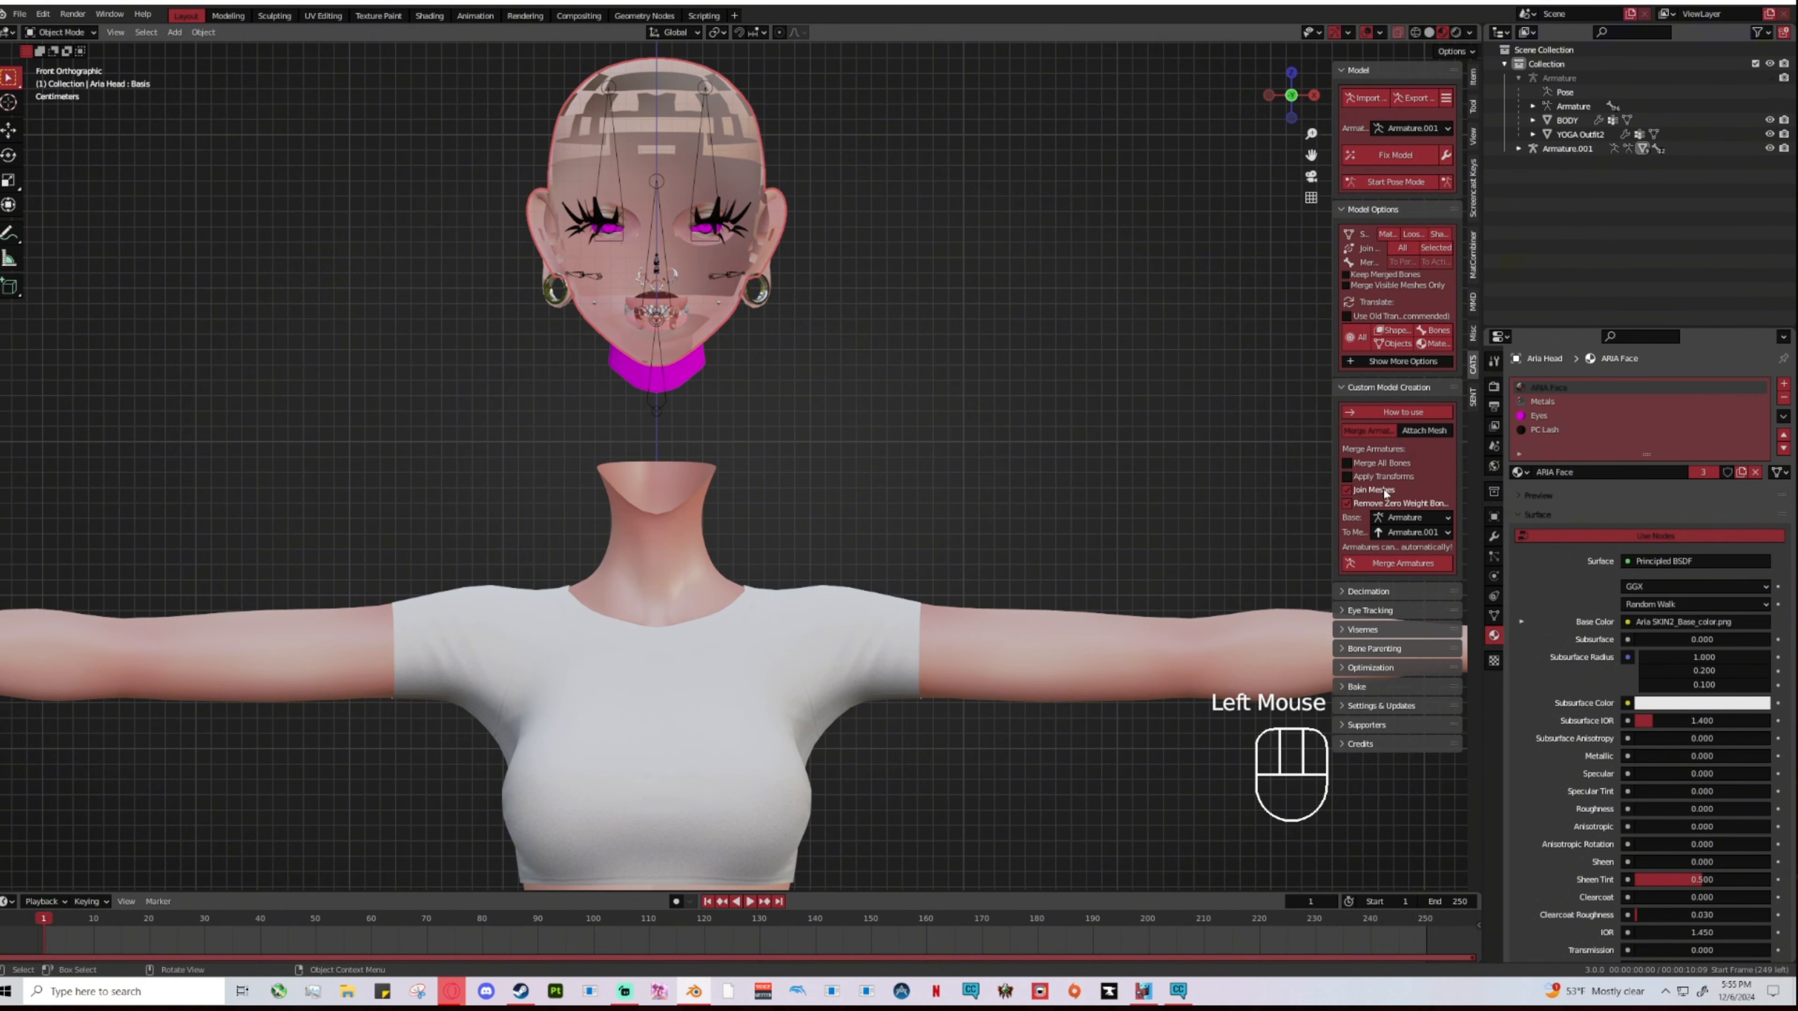
scroll(1628, 708, "down", 6)
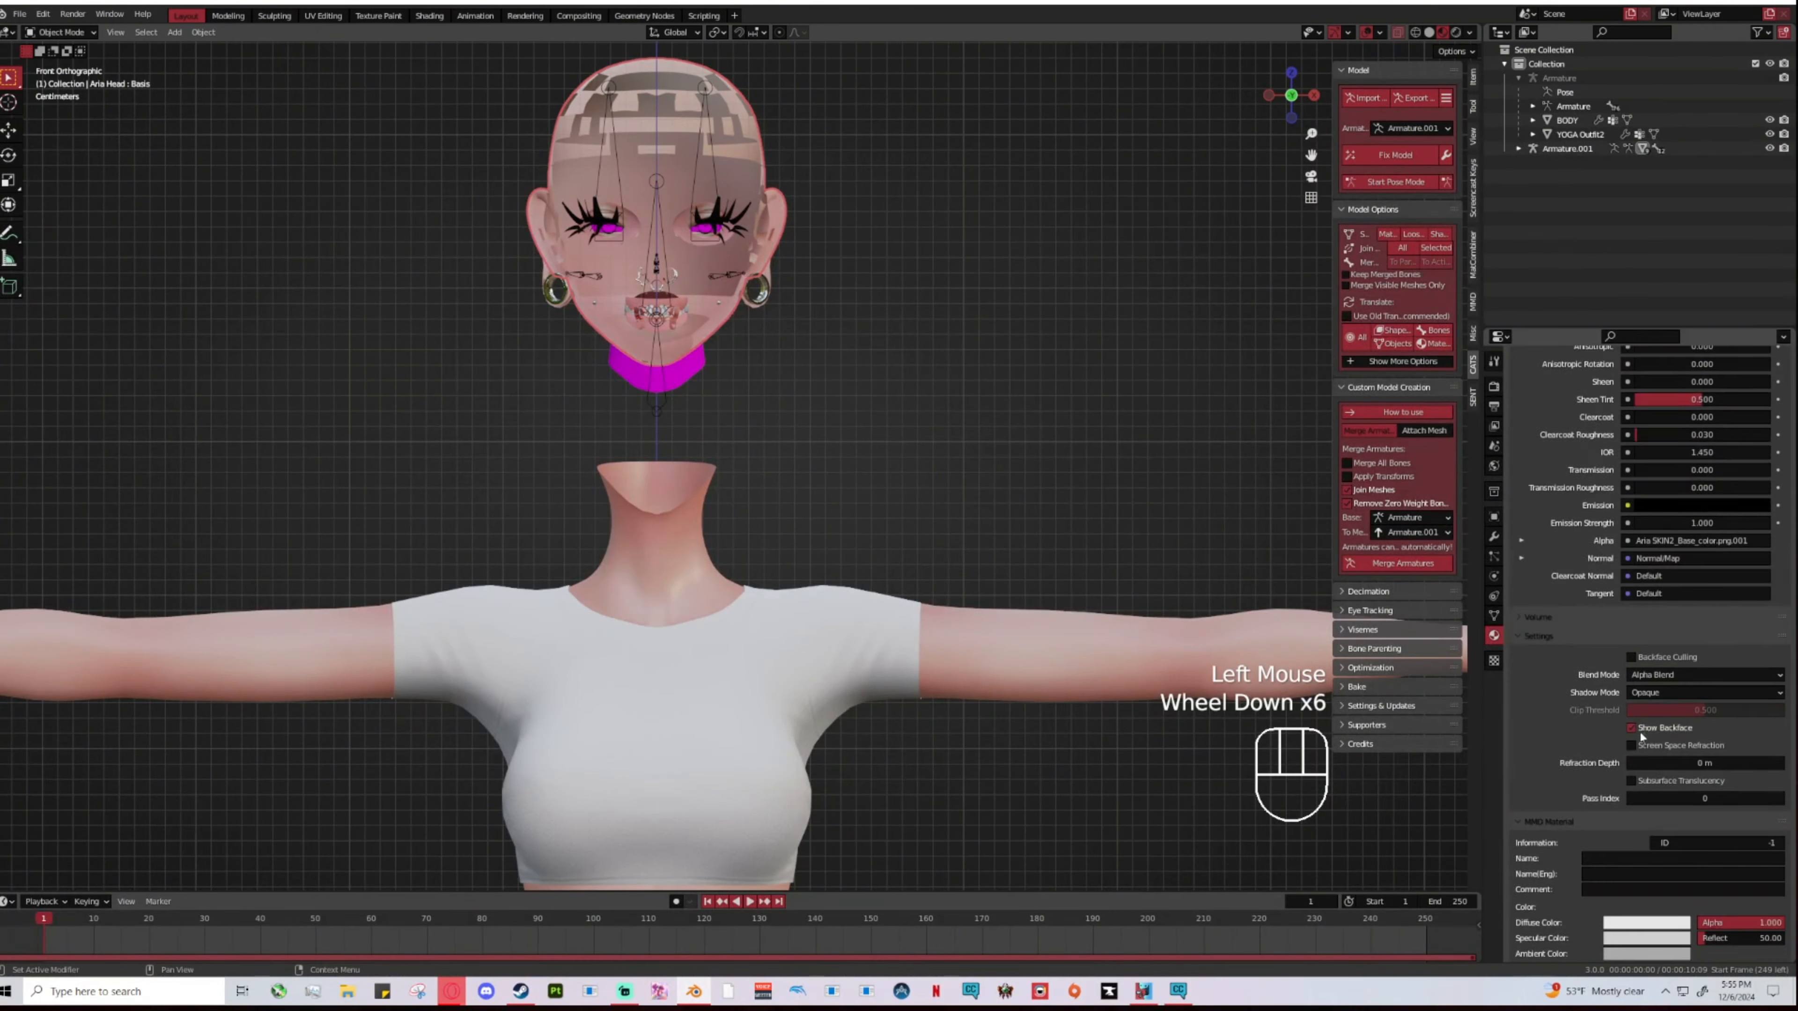
scroll(1629, 738, "down", 3)
scroll(1626, 741, "up", 4)
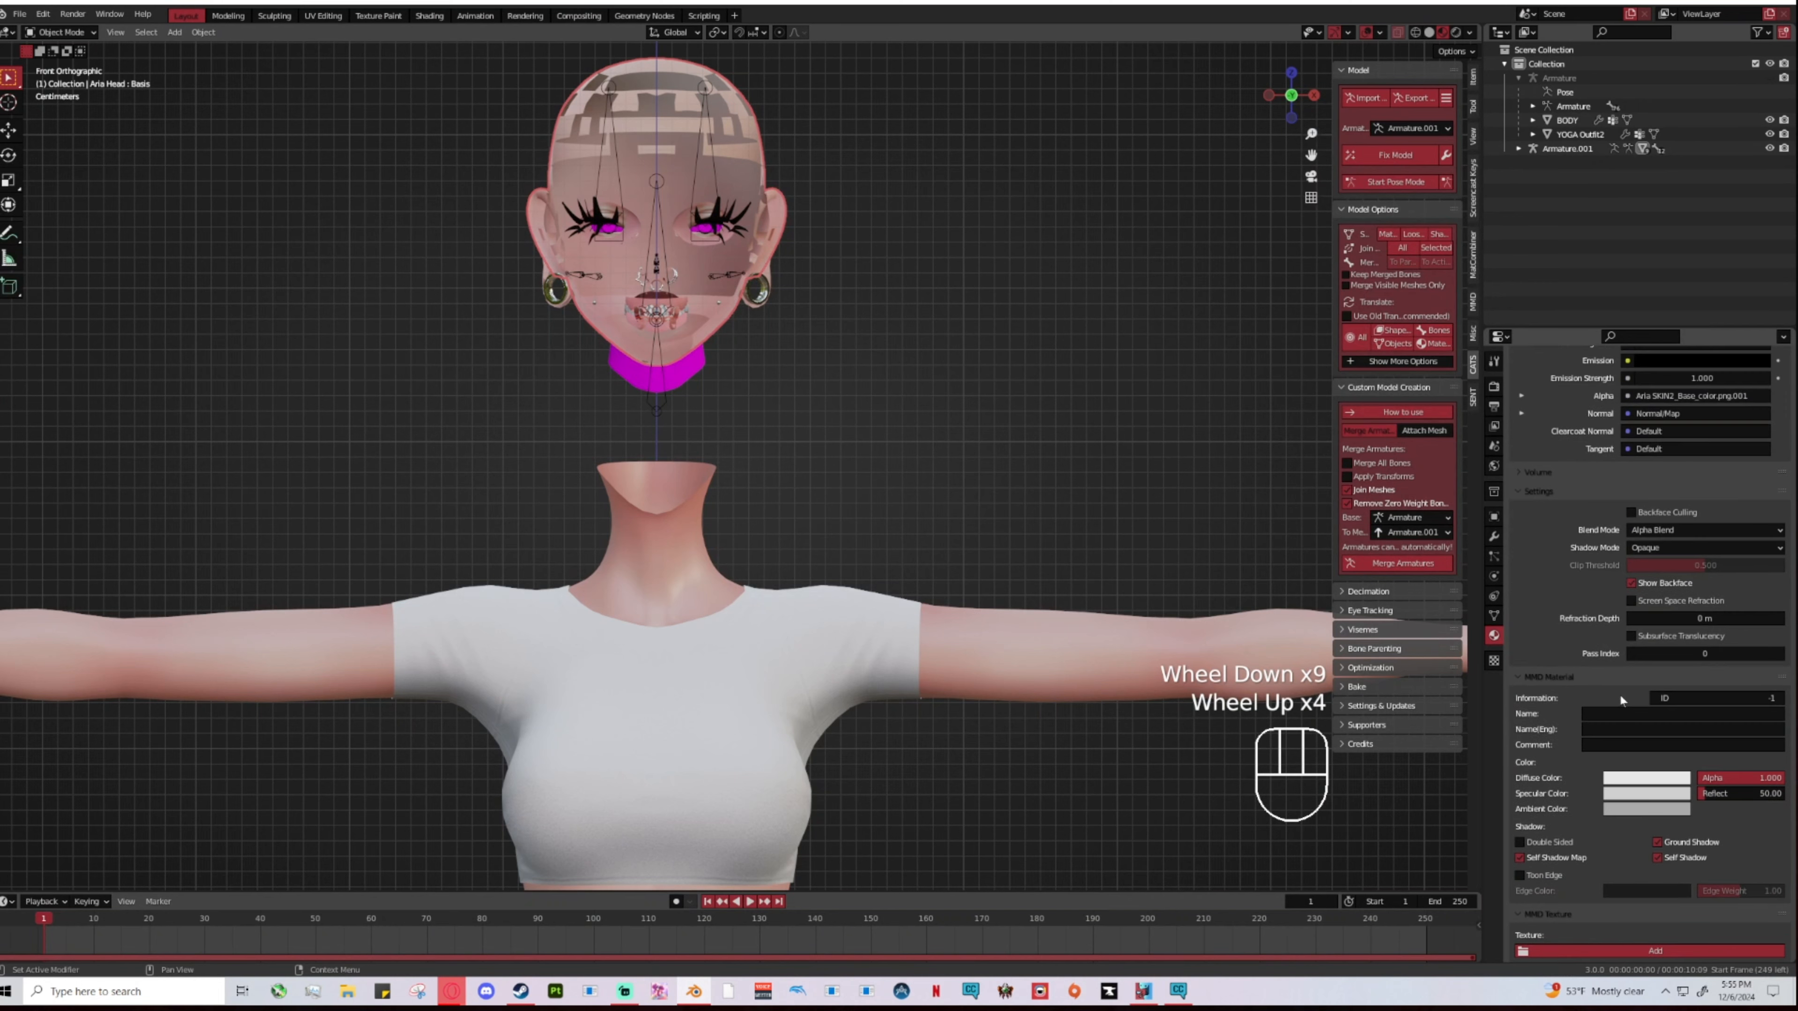
left_click(1520, 678)
scroll(1559, 533, "up", 2)
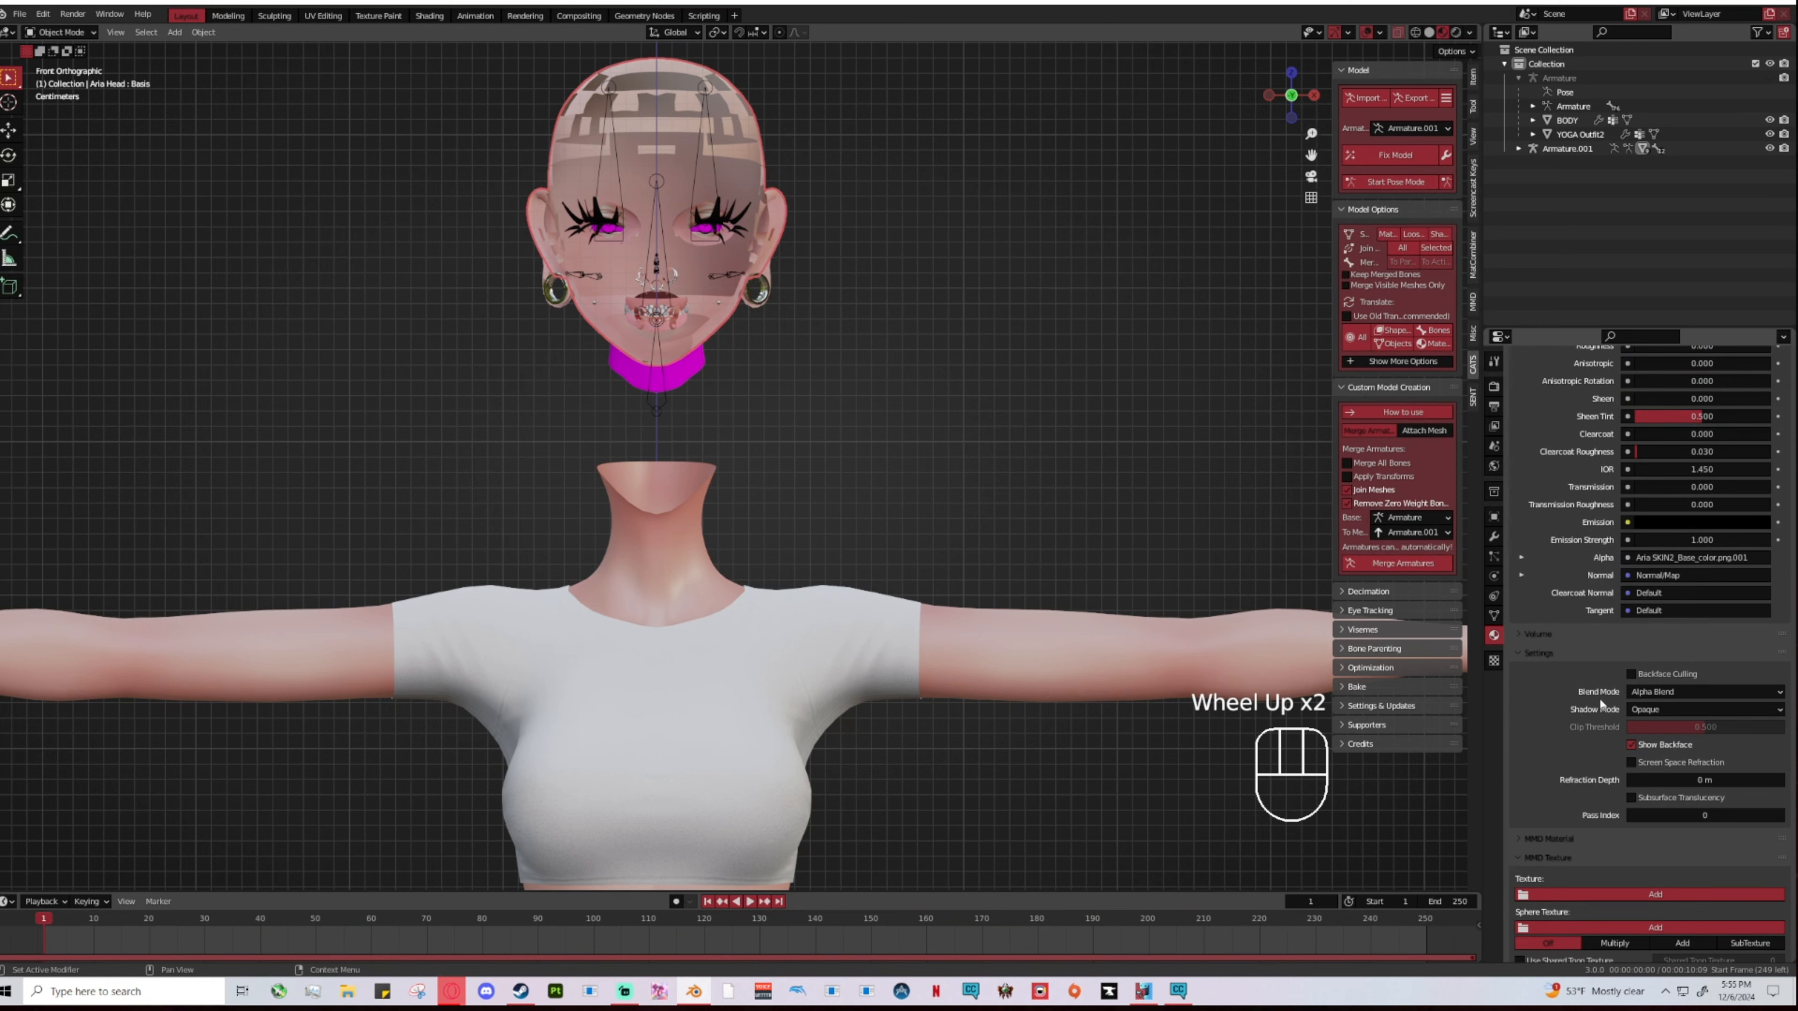
left_click(1661, 694)
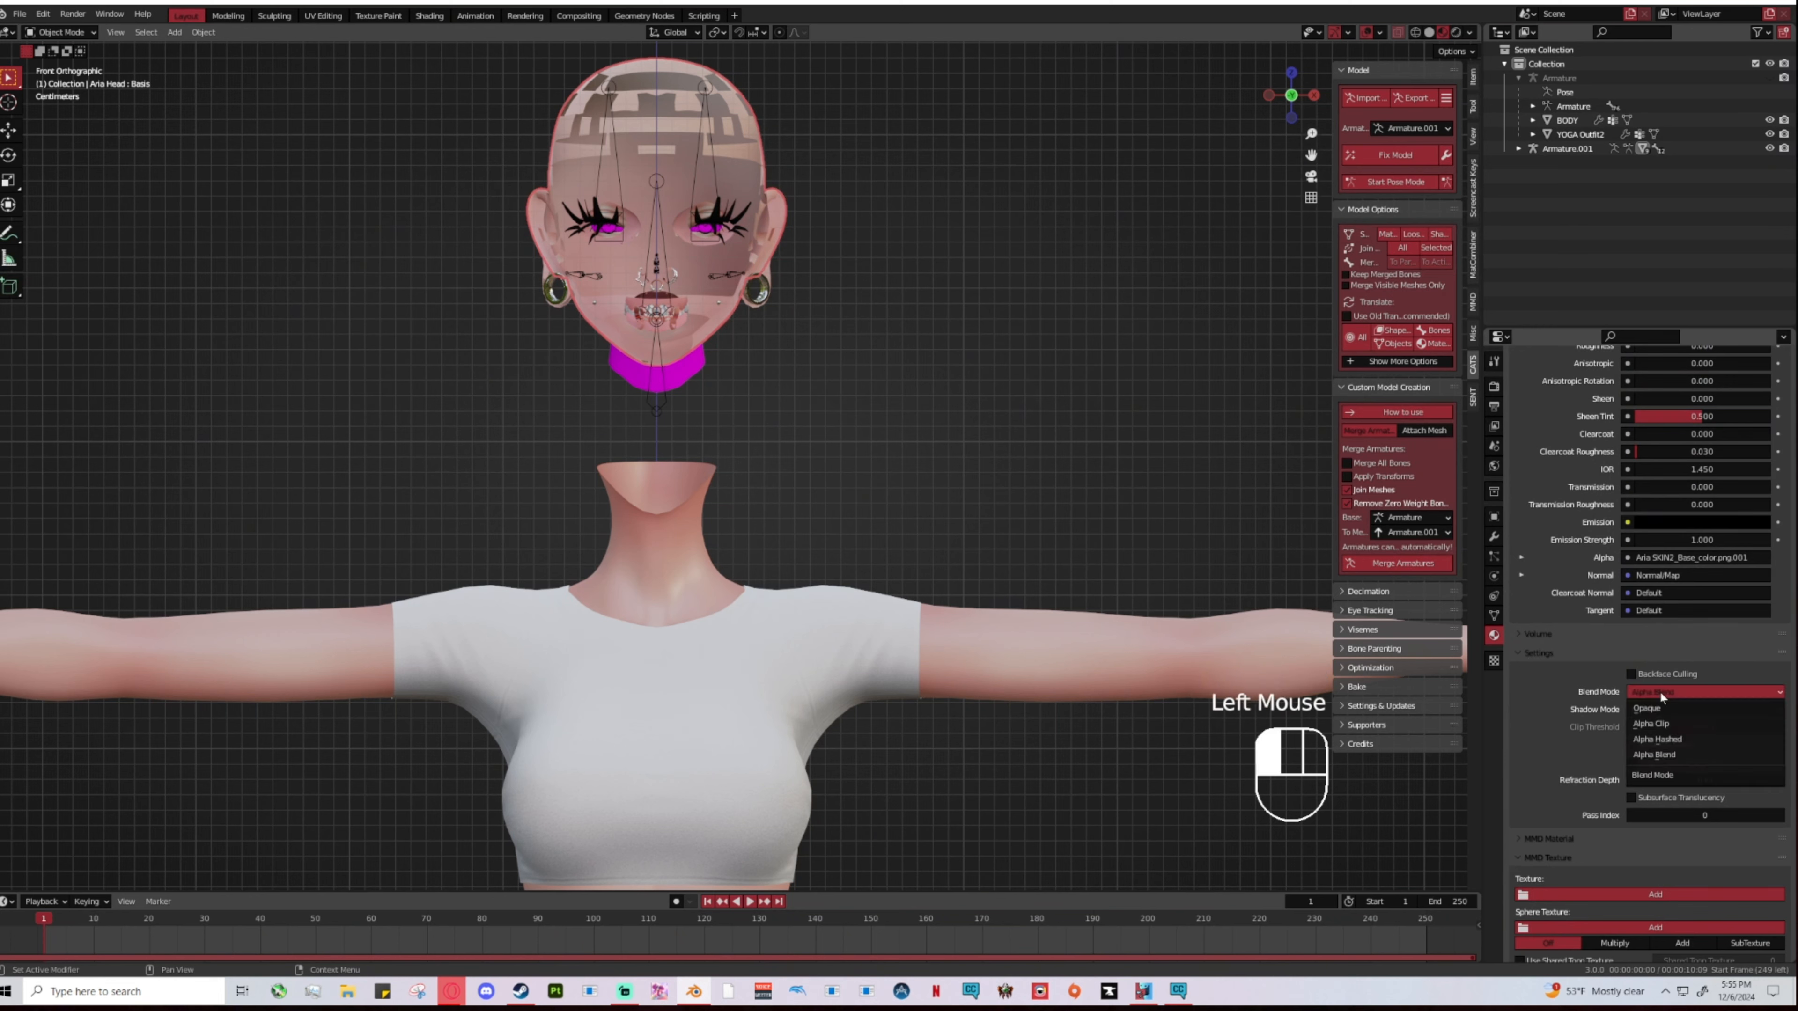
left_click(1628, 706)
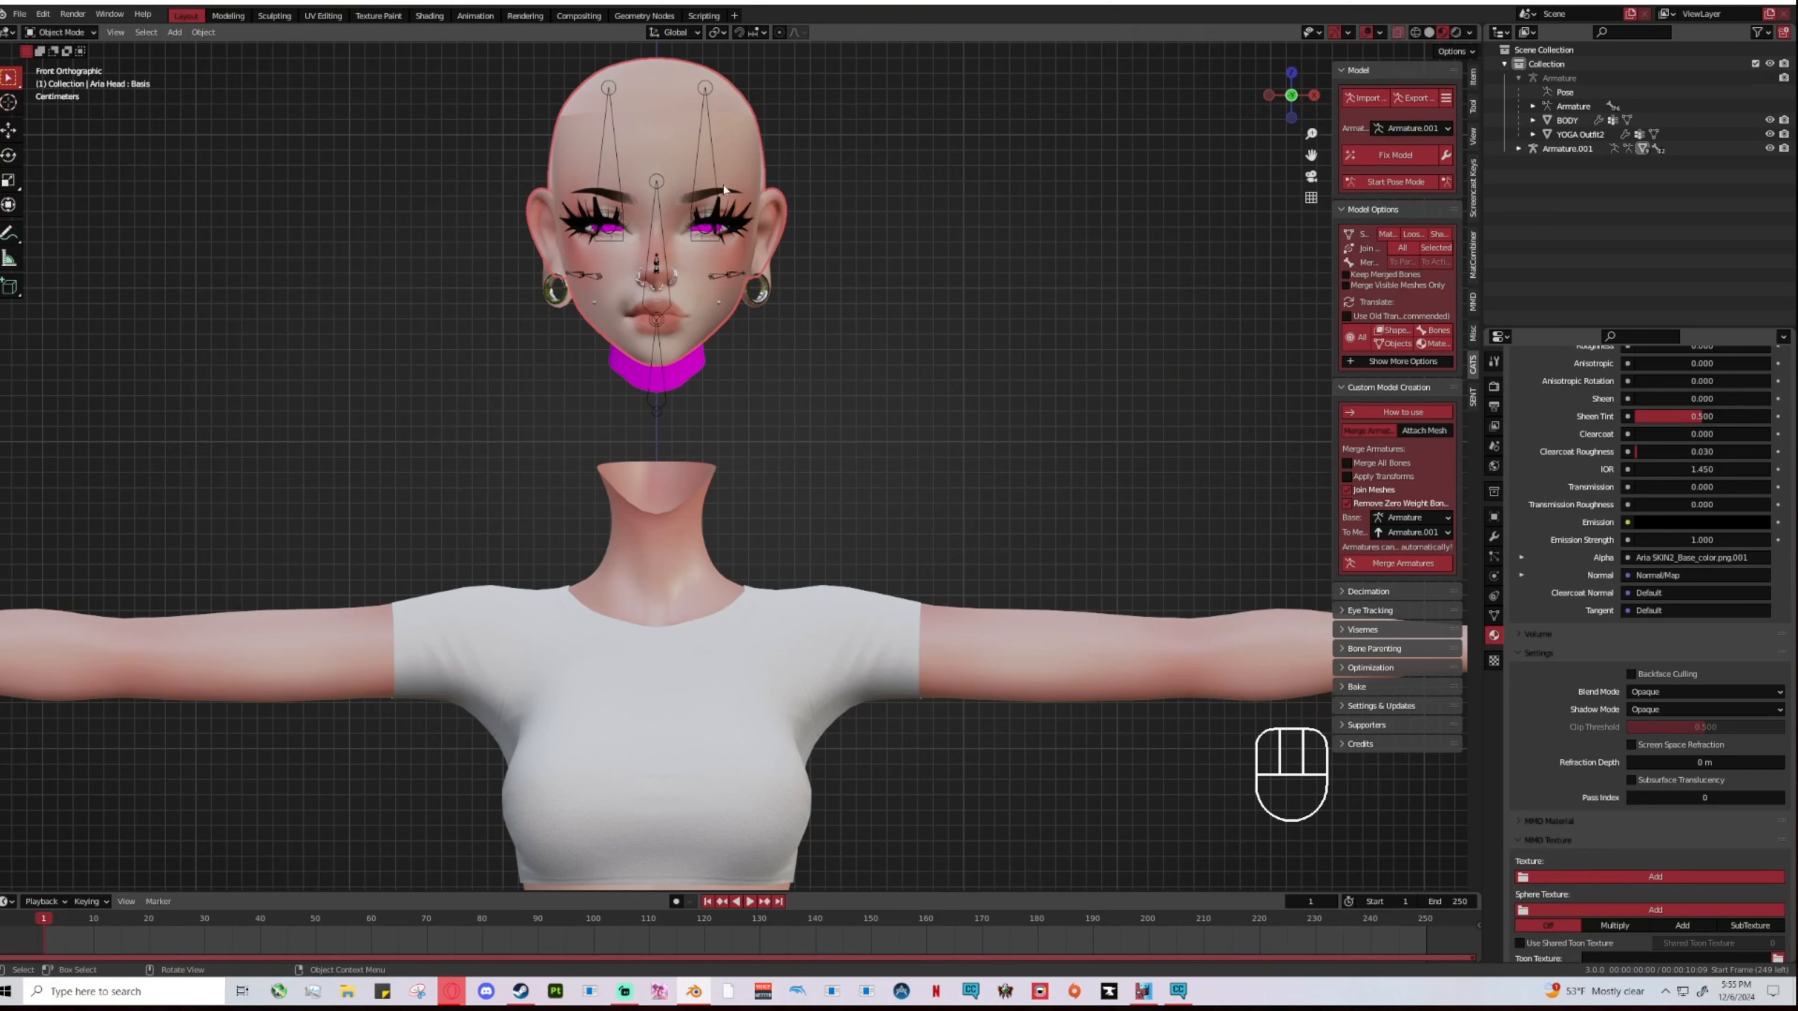
Step: Try the Alpha Hashed, Alpha Blend and Alpha Clip blend modes on the ARIA Face material and return it to Opaque
left_click(1661, 691)
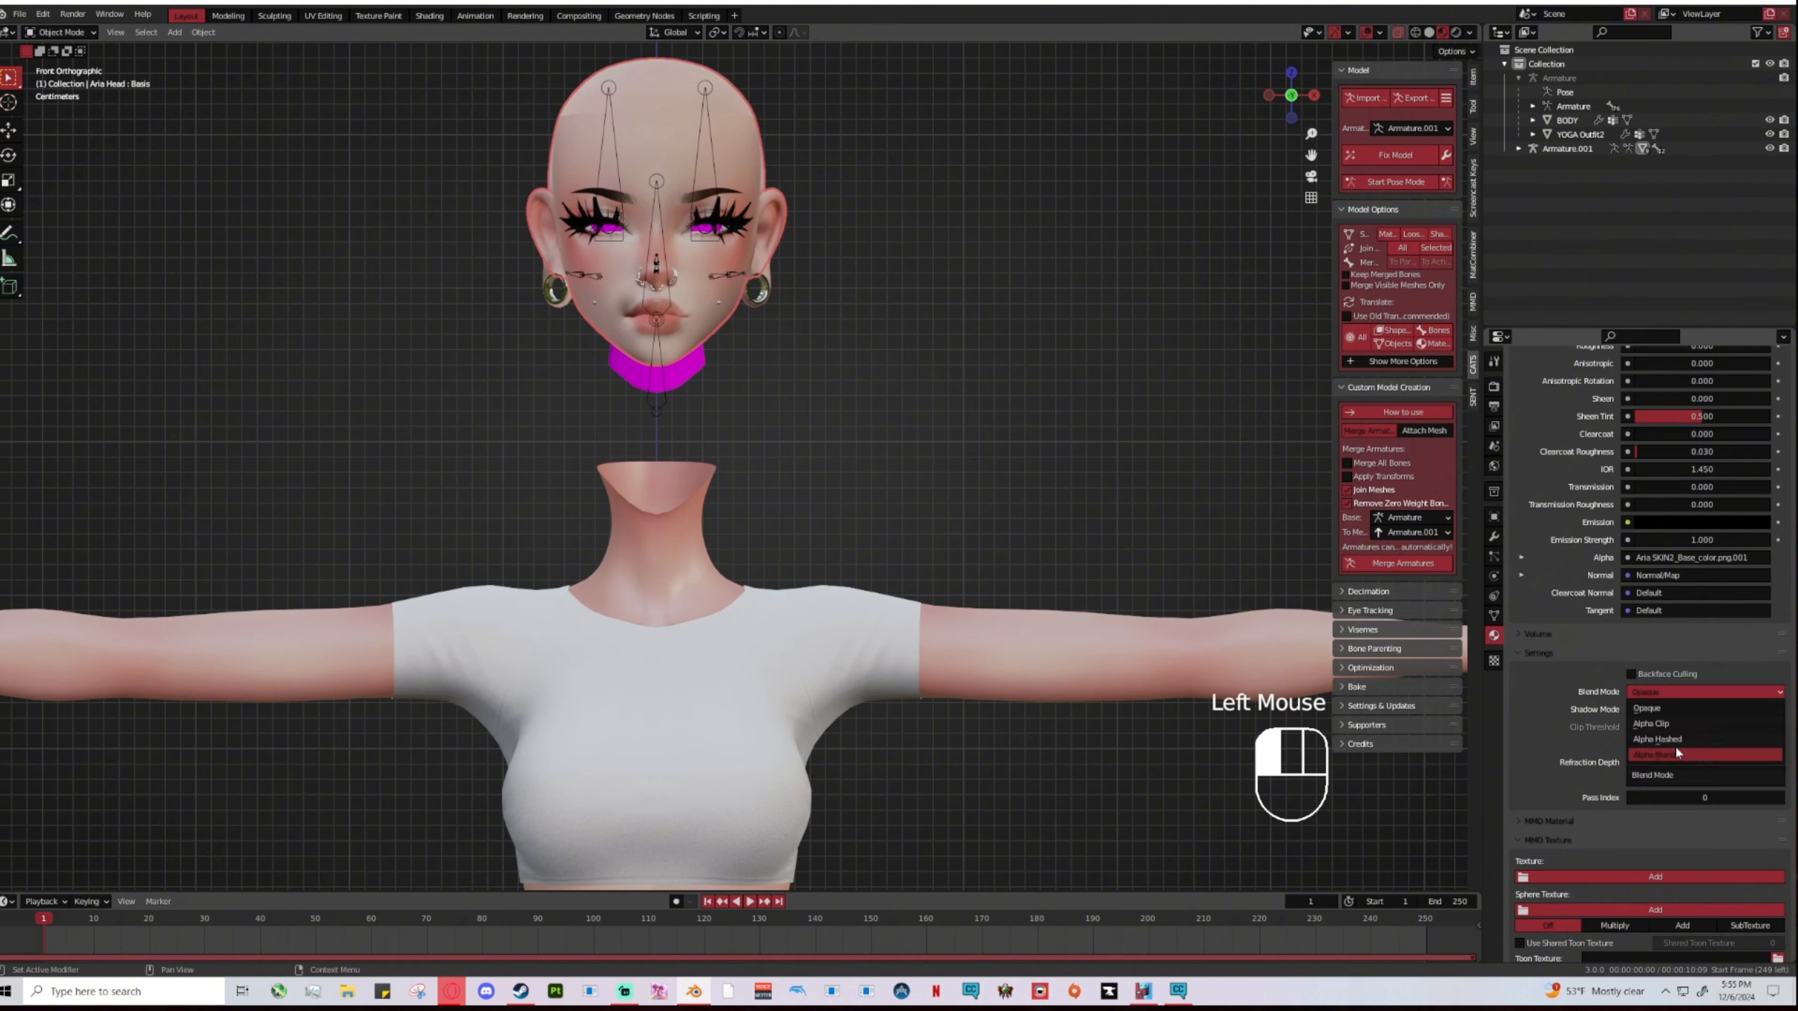
left_click(1667, 740)
left_click(1665, 692)
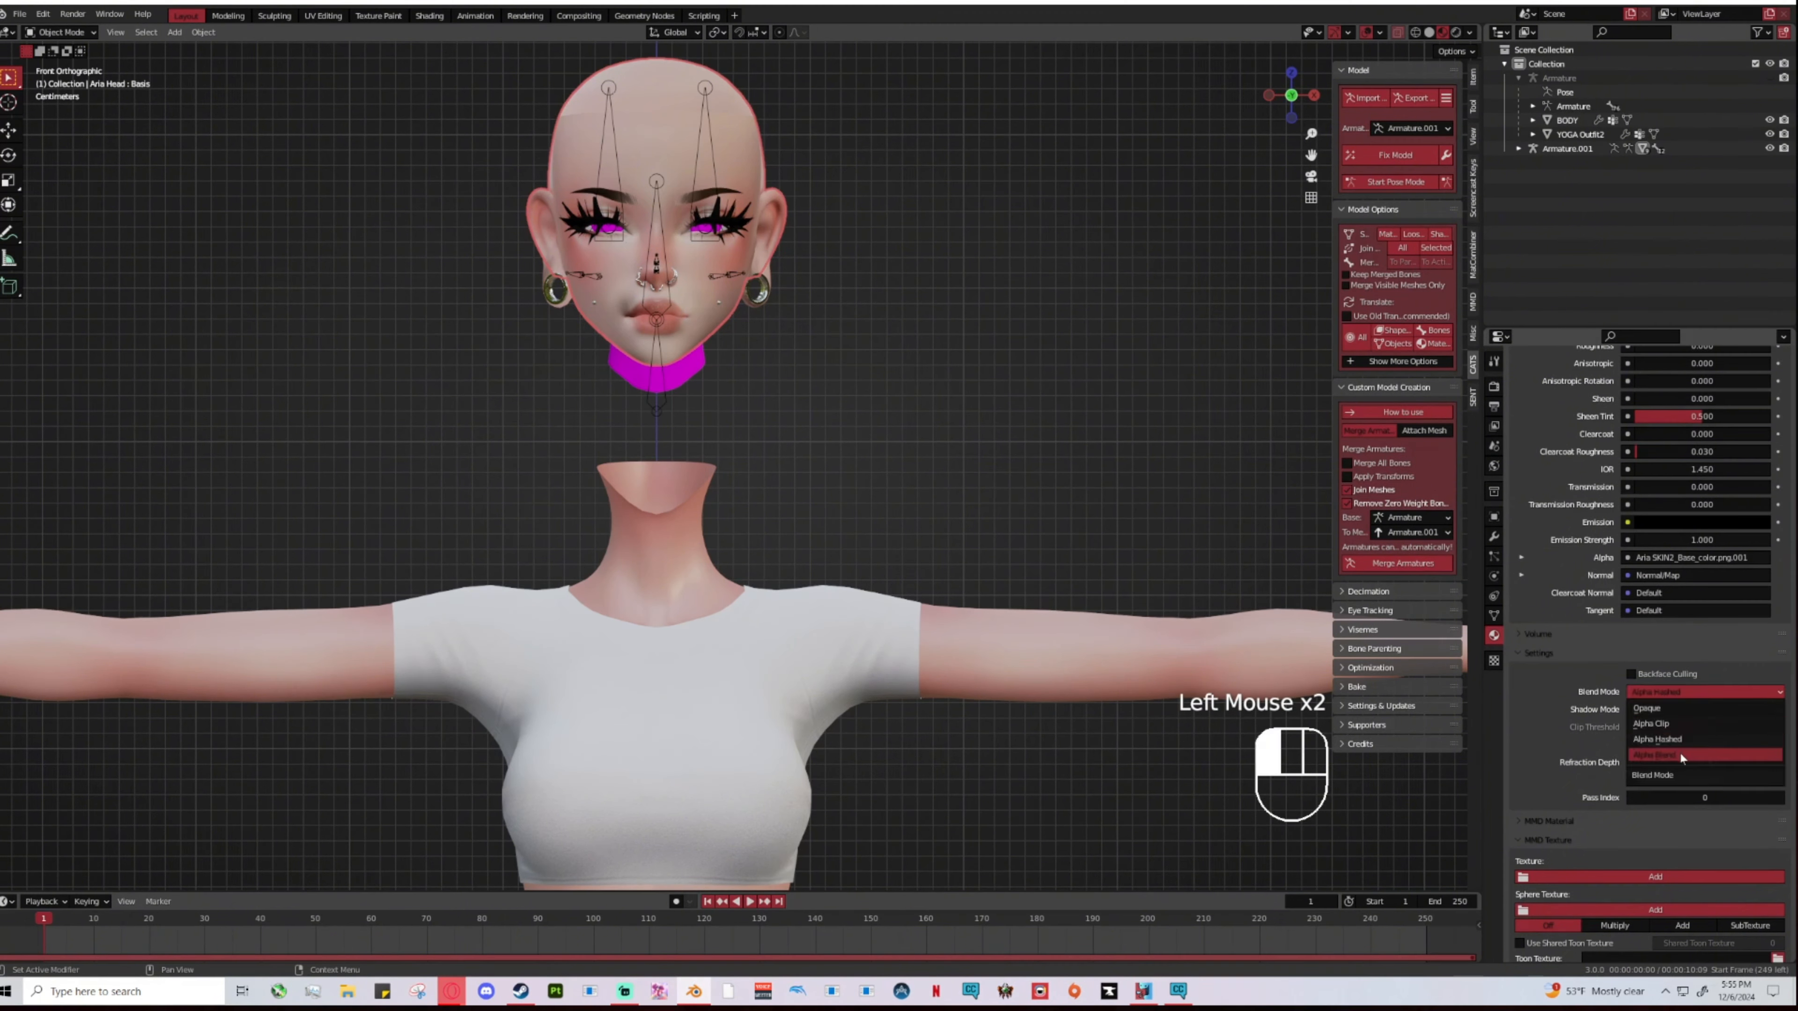
left_click(1678, 753)
left_click(1667, 690)
left_click(1685, 736)
left_click(1674, 696)
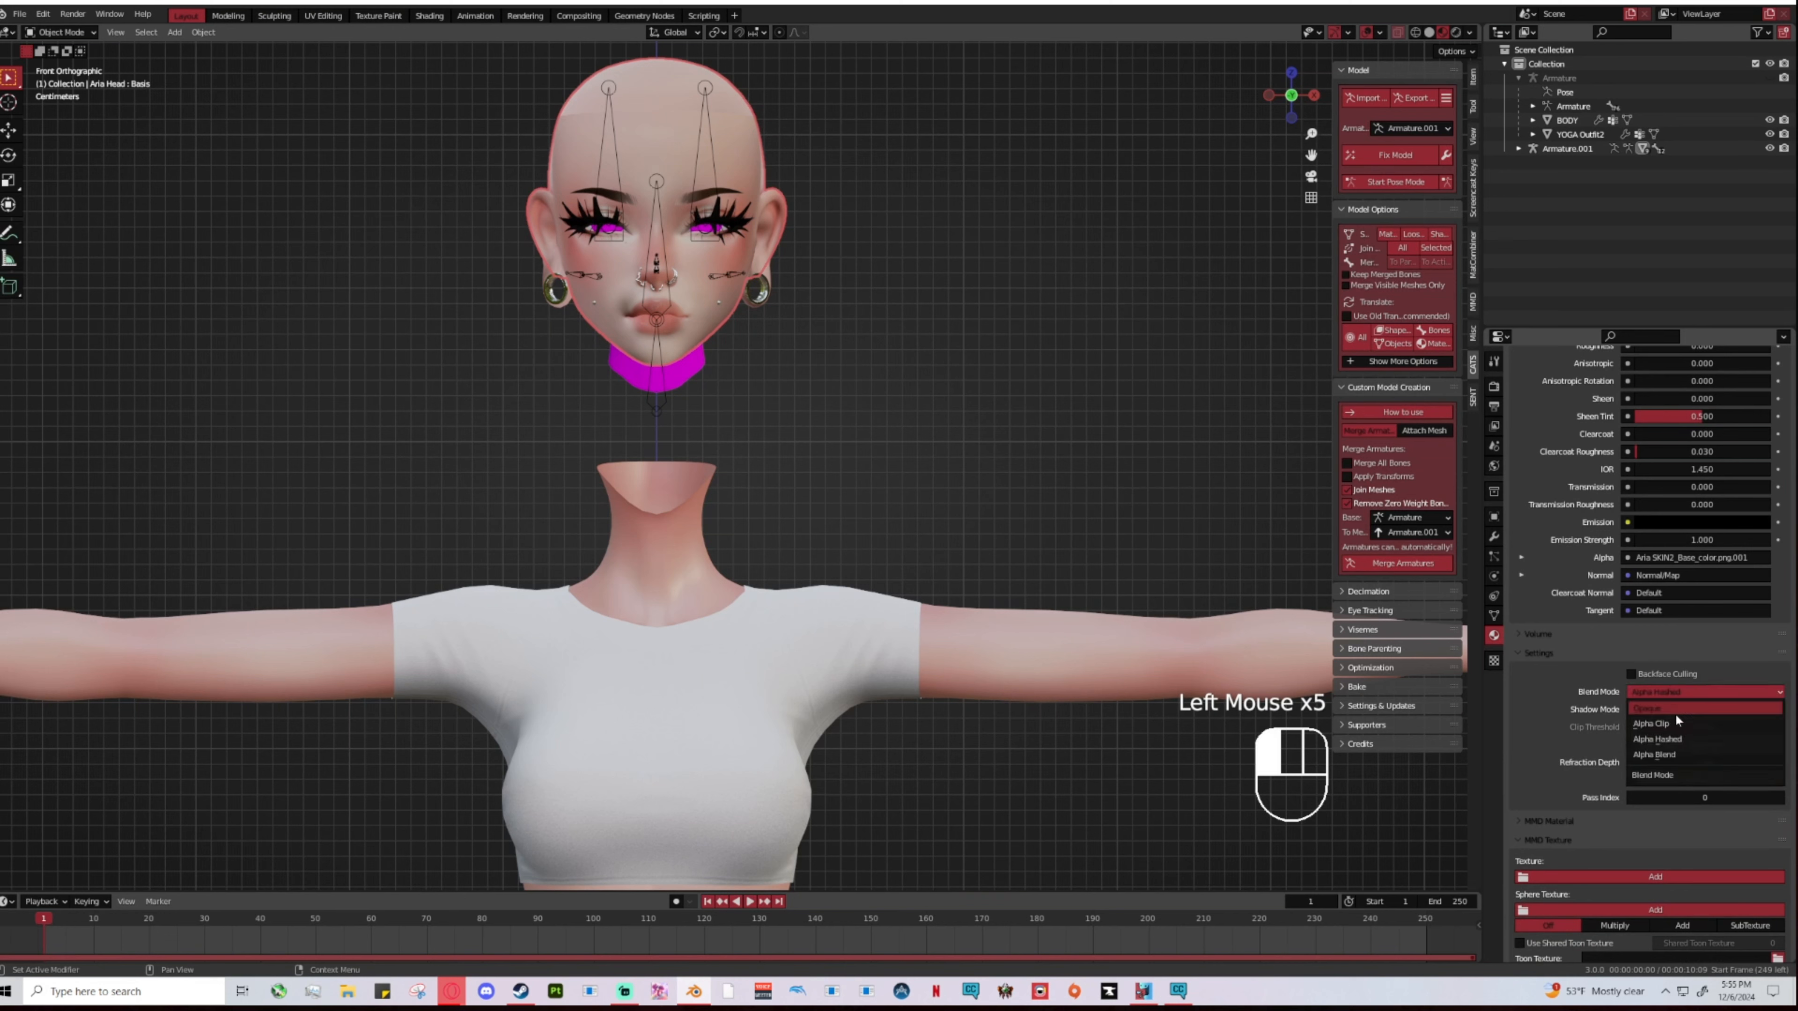
left_click(1676, 720)
left_click(1665, 693)
left_click(1670, 710)
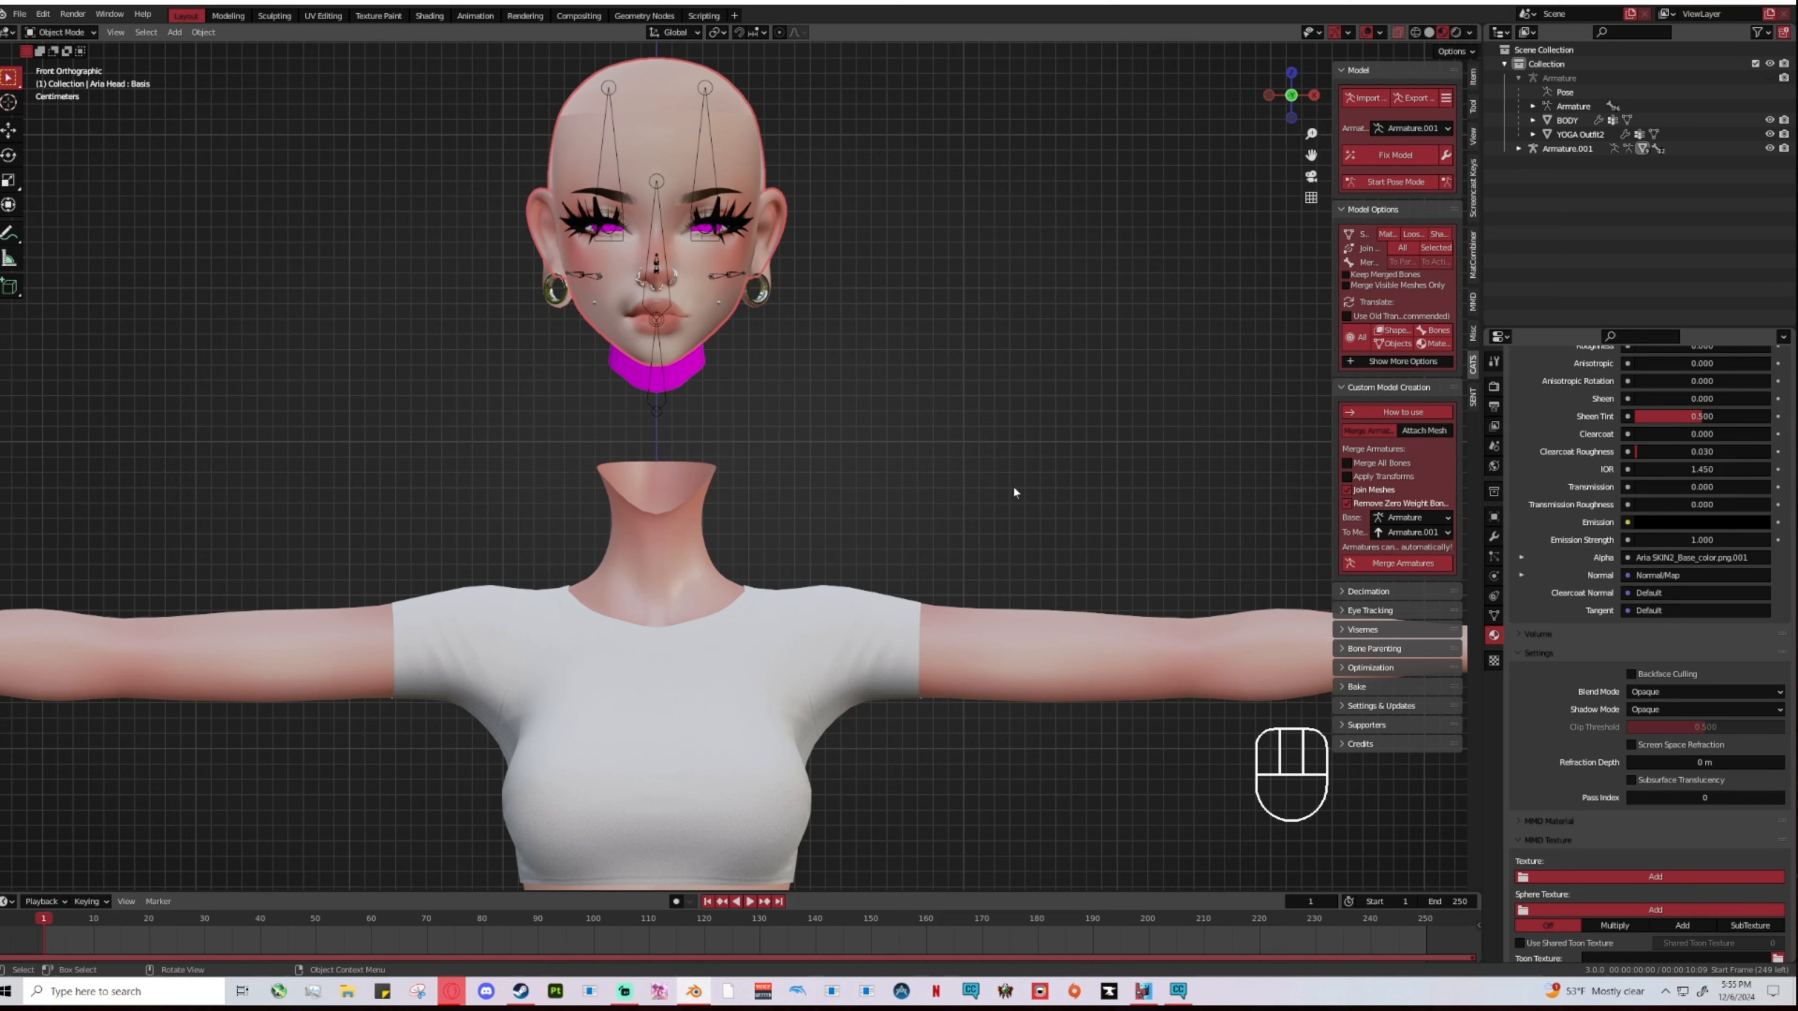
Step: Delete the + SEAMLESS NECK ADDON (Egirl) mesh under the Aria head
left_click(662, 319)
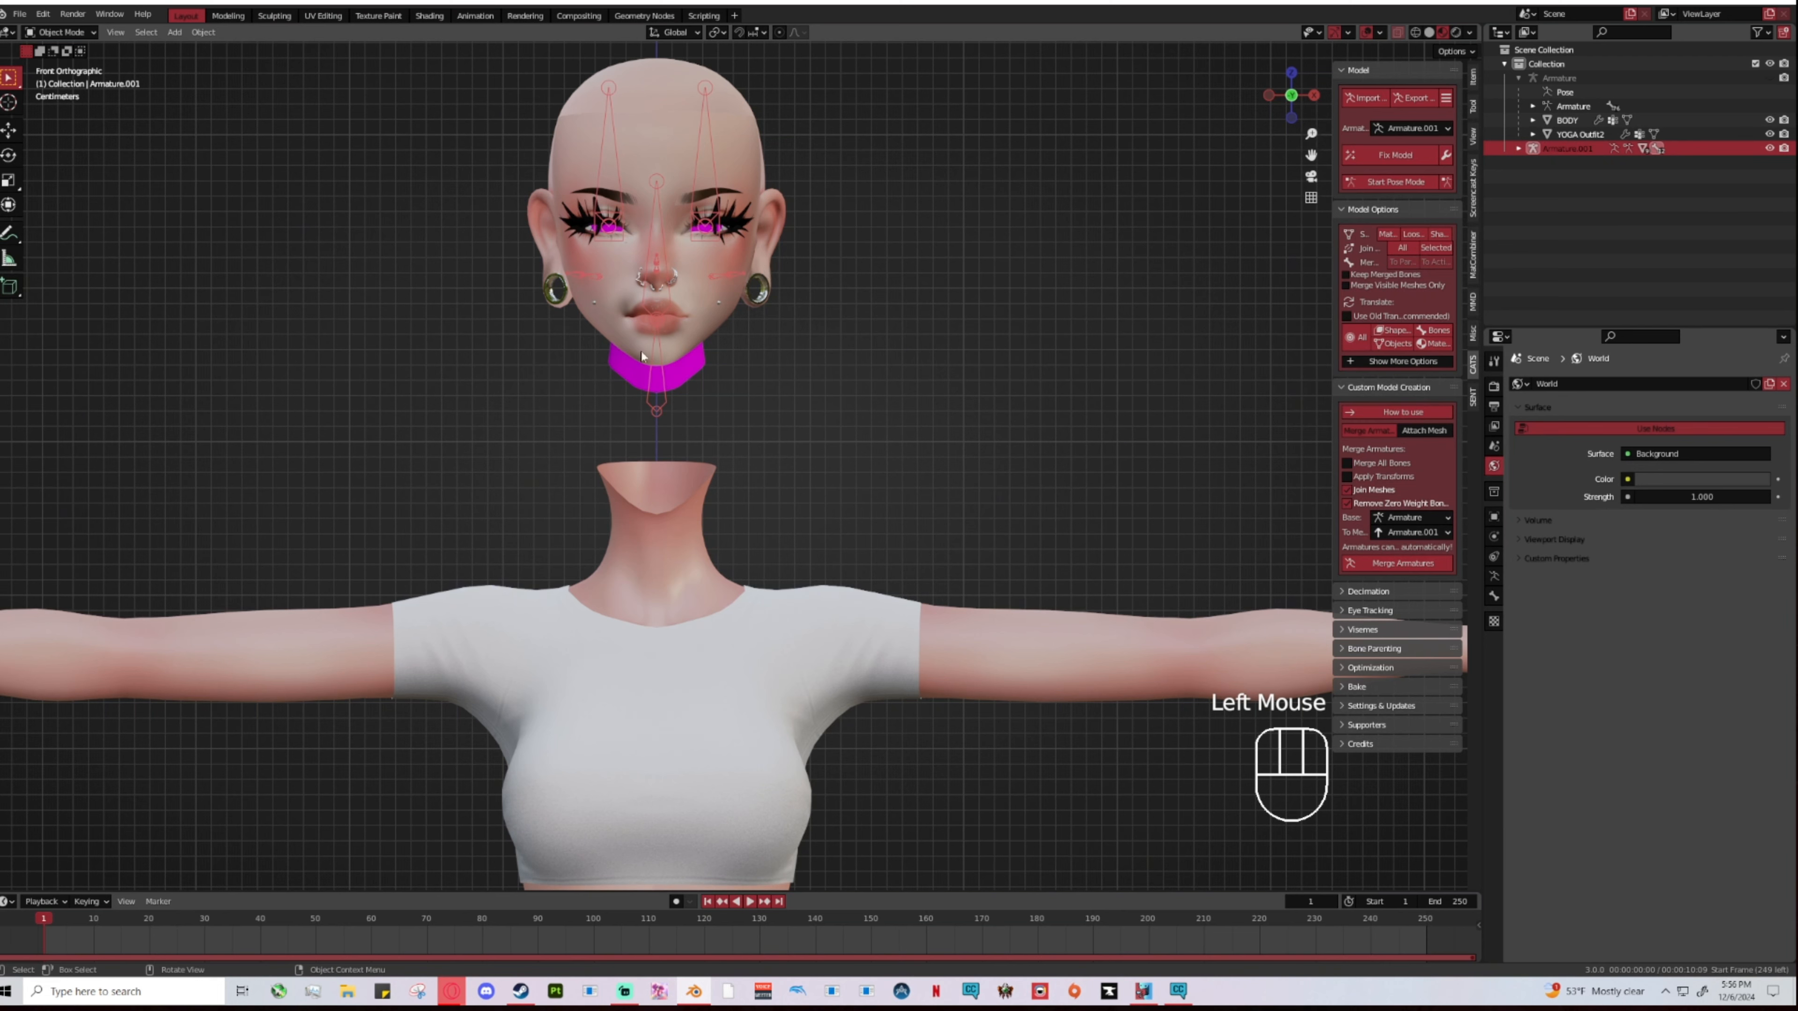
left_click(548, 298)
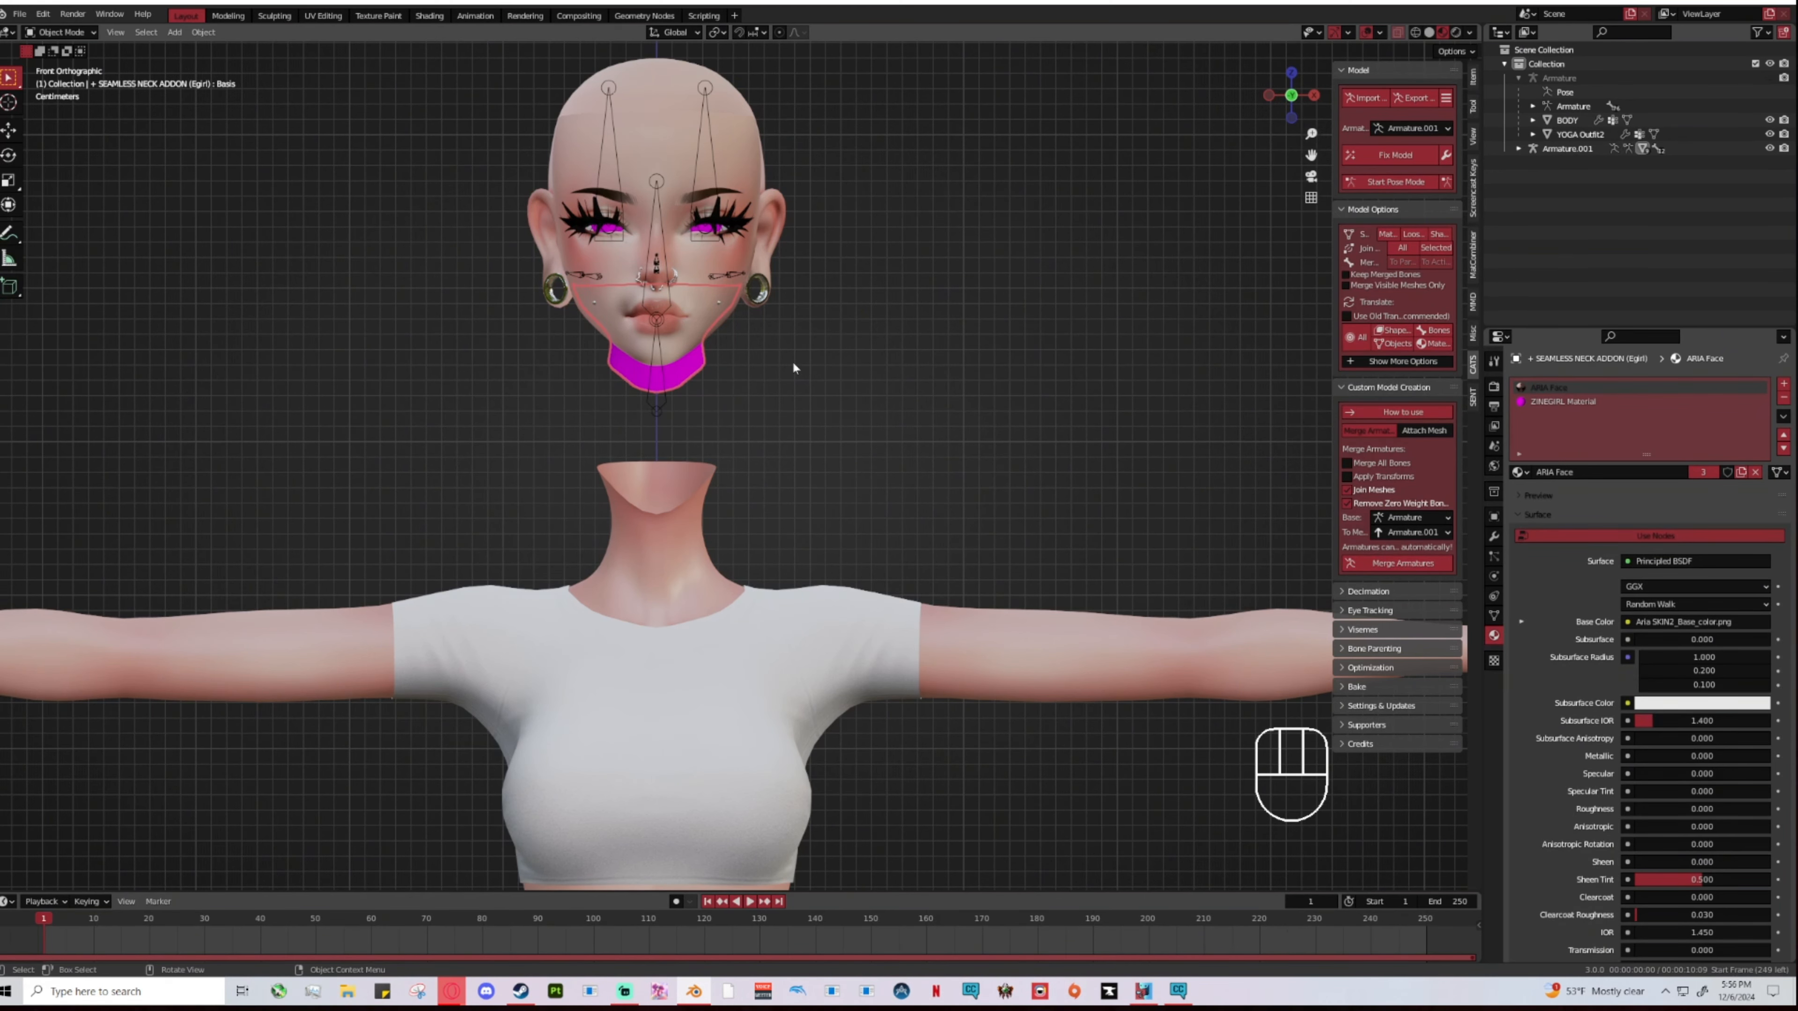
middle_click_drag(794, 364, 890, 519)
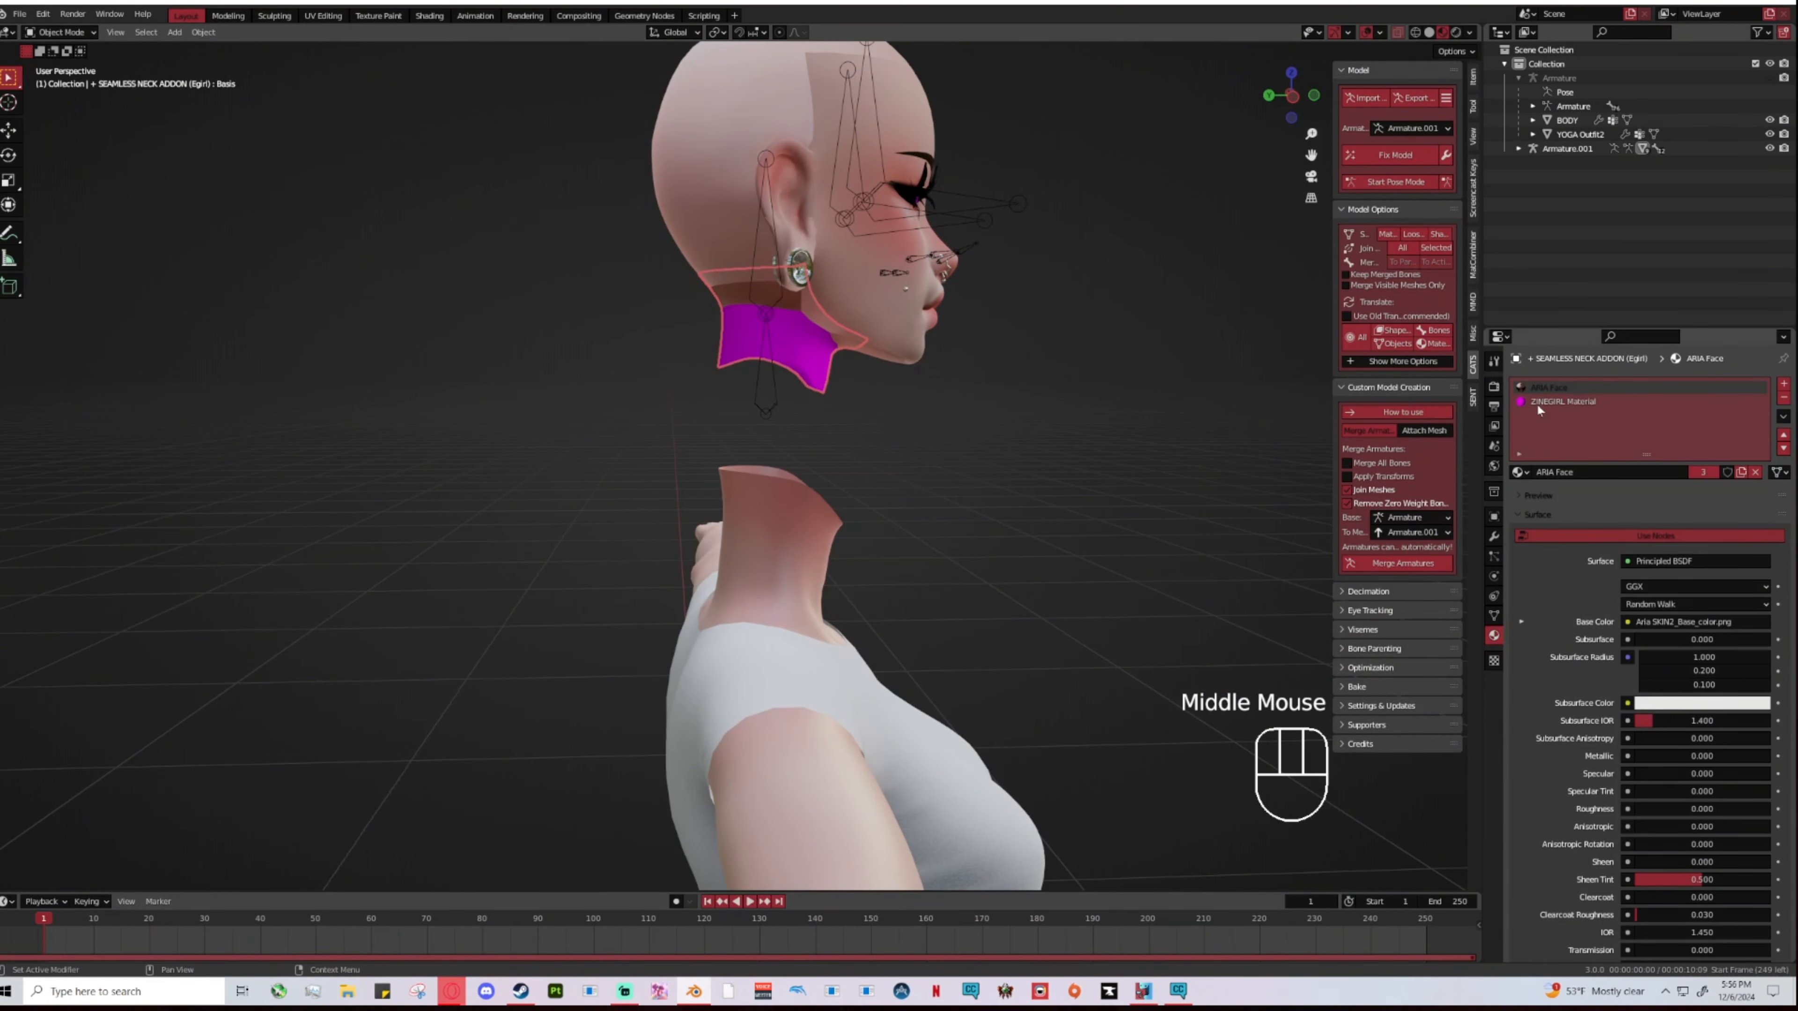
left_click(1296, 102)
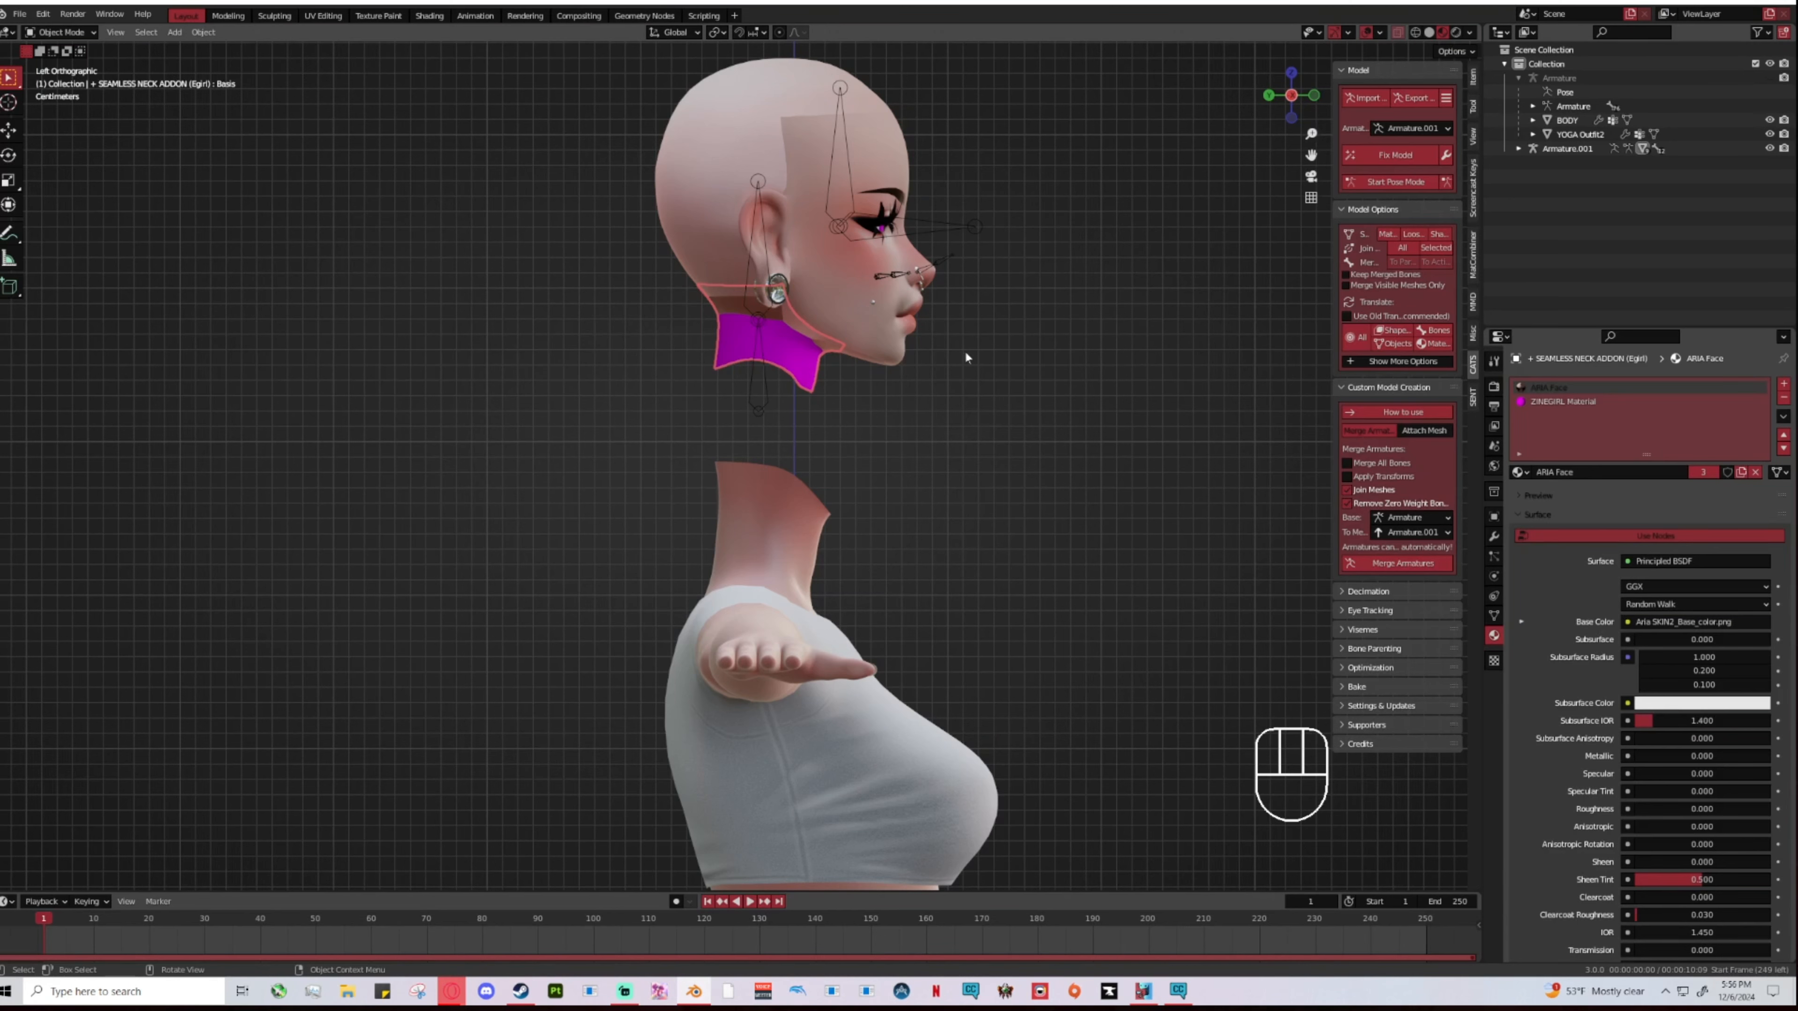
left_click(1313, 98)
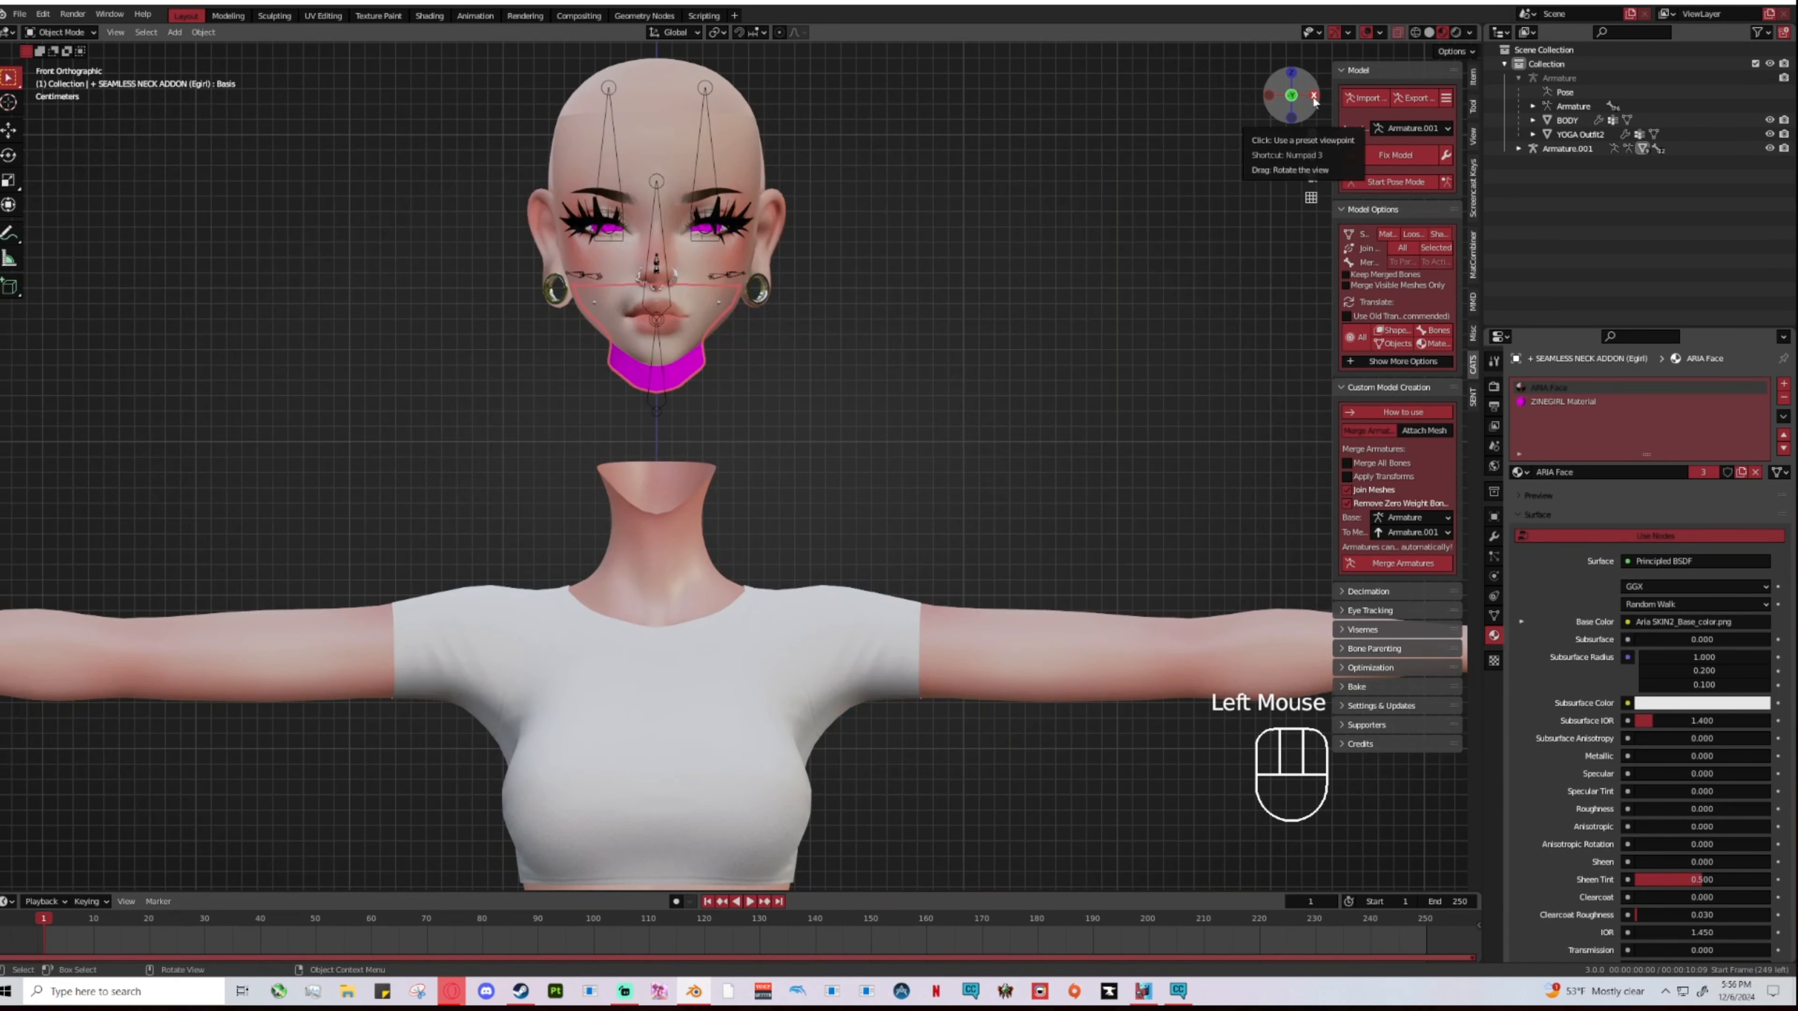
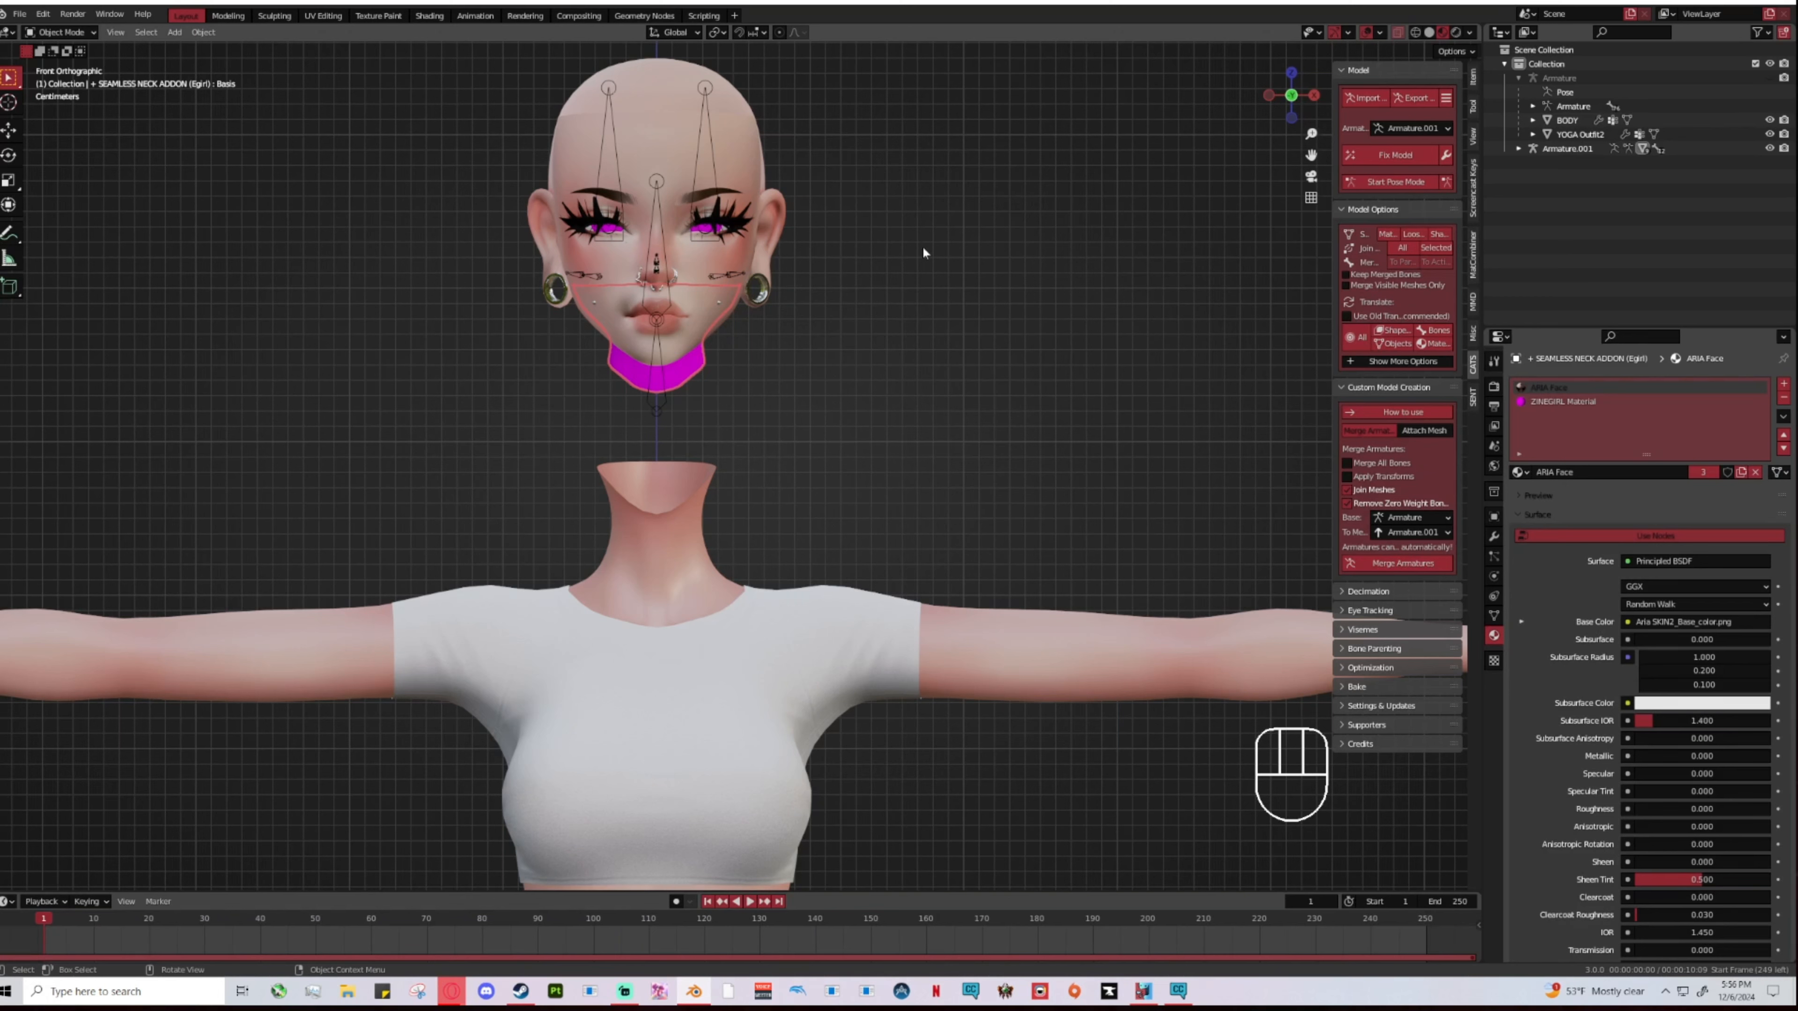
key("Delete")
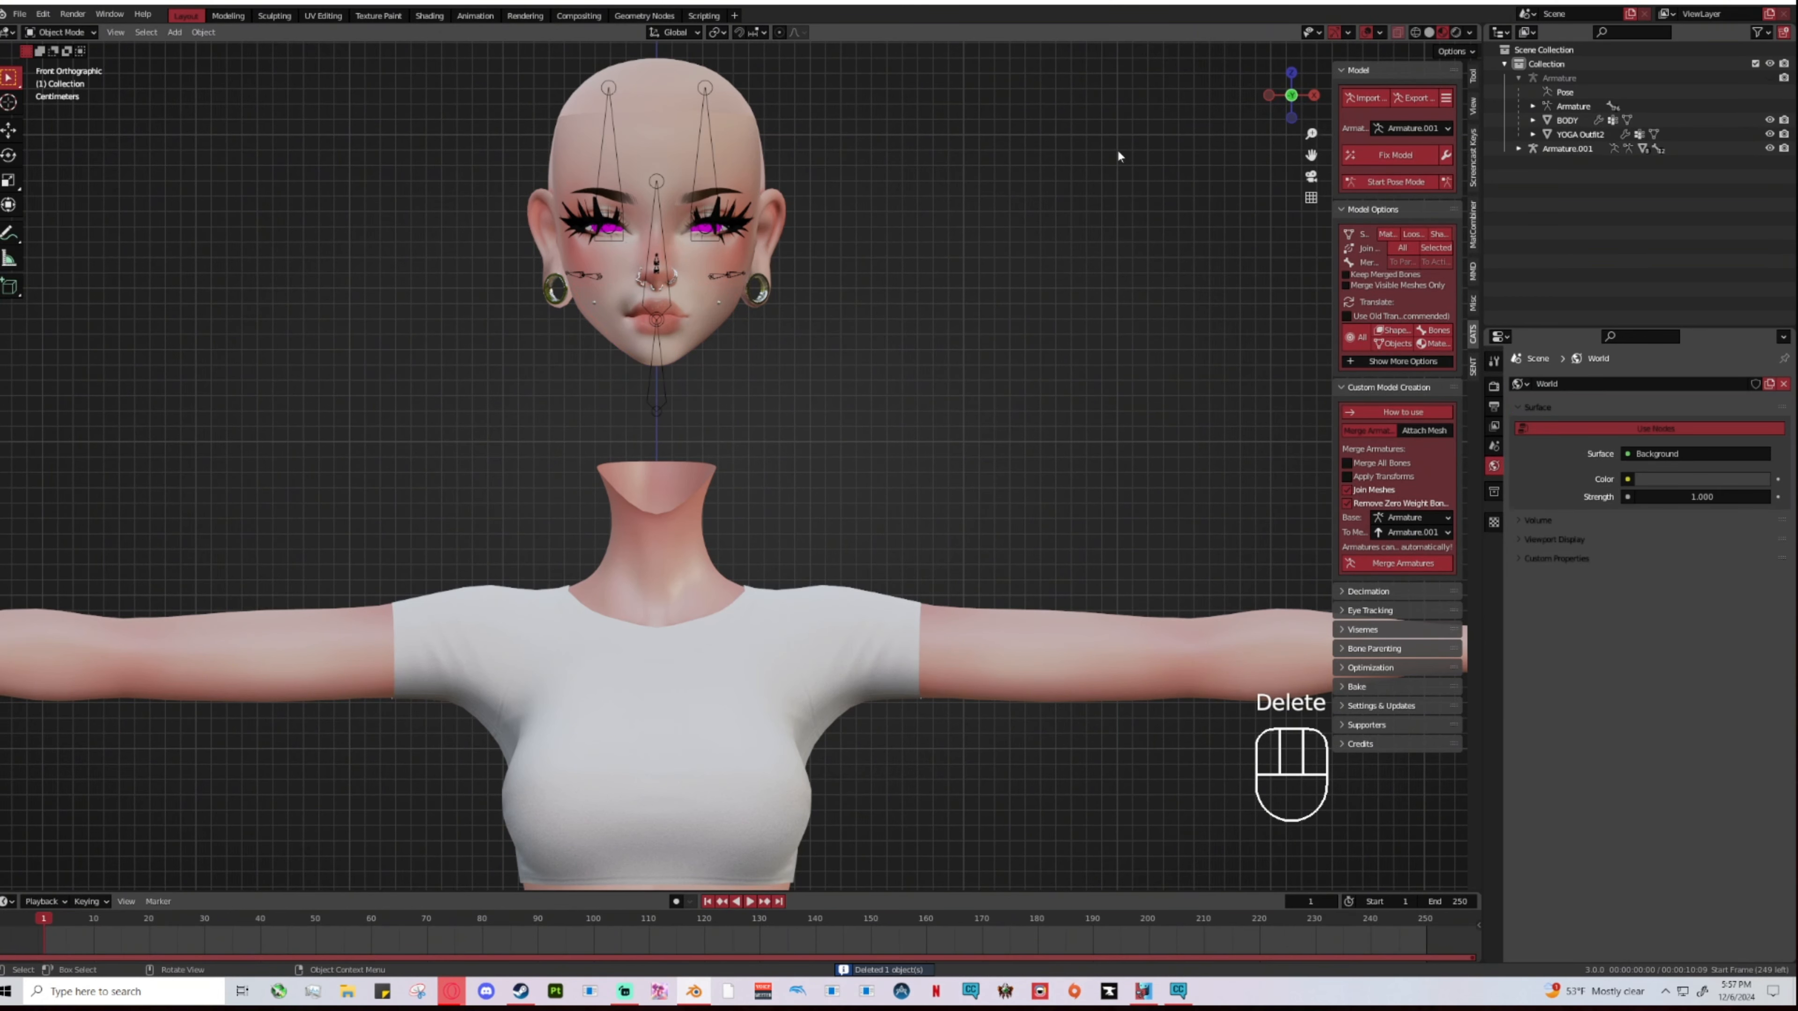
Step: Select the Aria head's armature and lower it along the Z axis with the Move tool until it sits on the body's neck
left_click(657, 320)
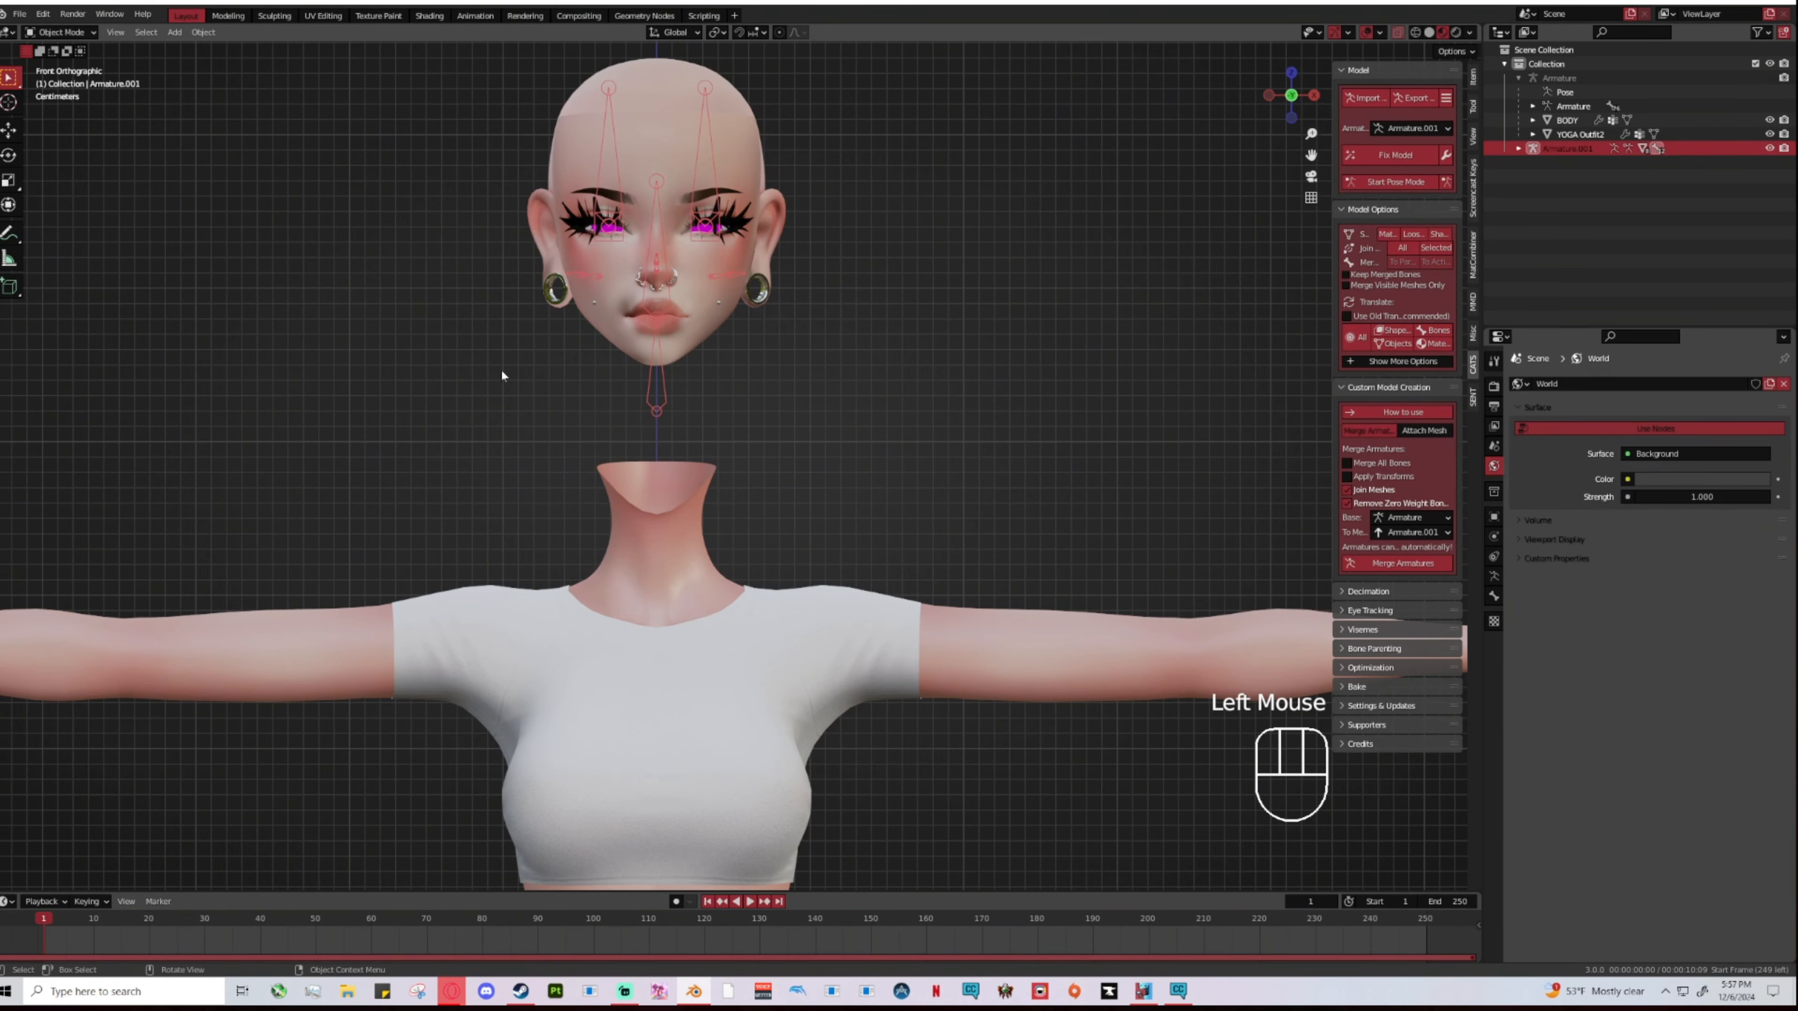
scroll(241, 248, "down", 1)
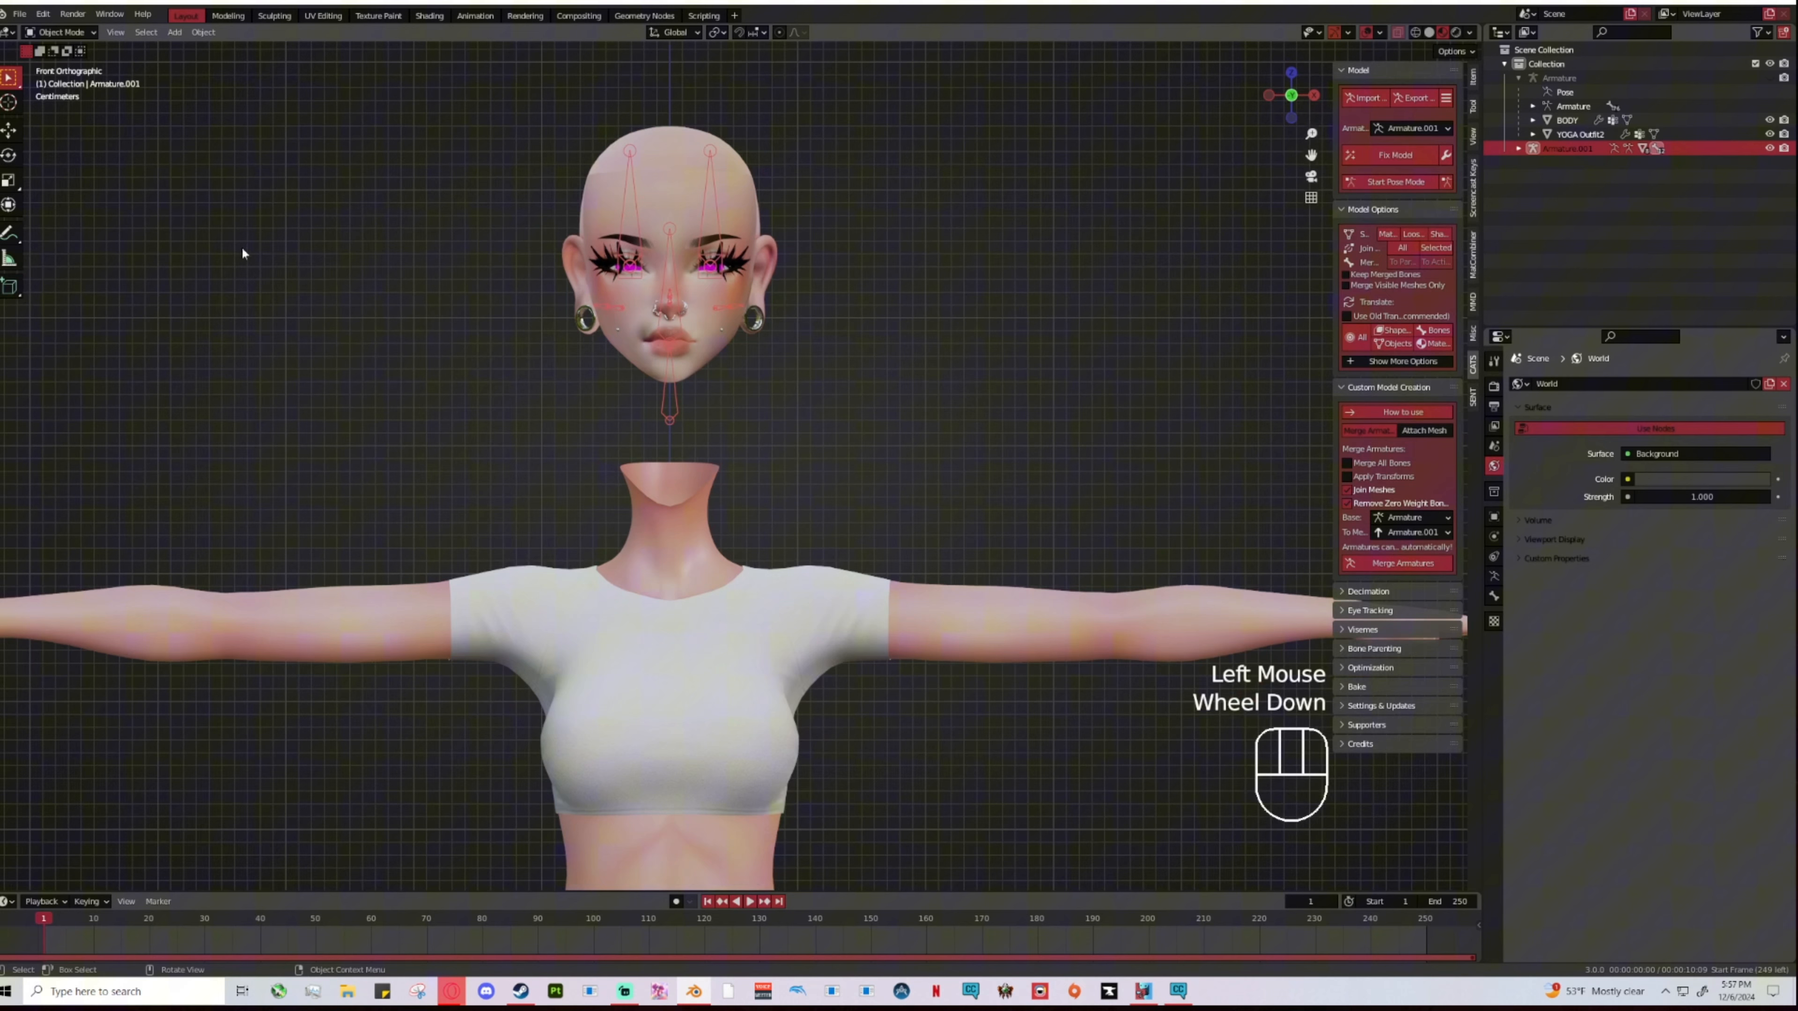
left_click(10, 131)
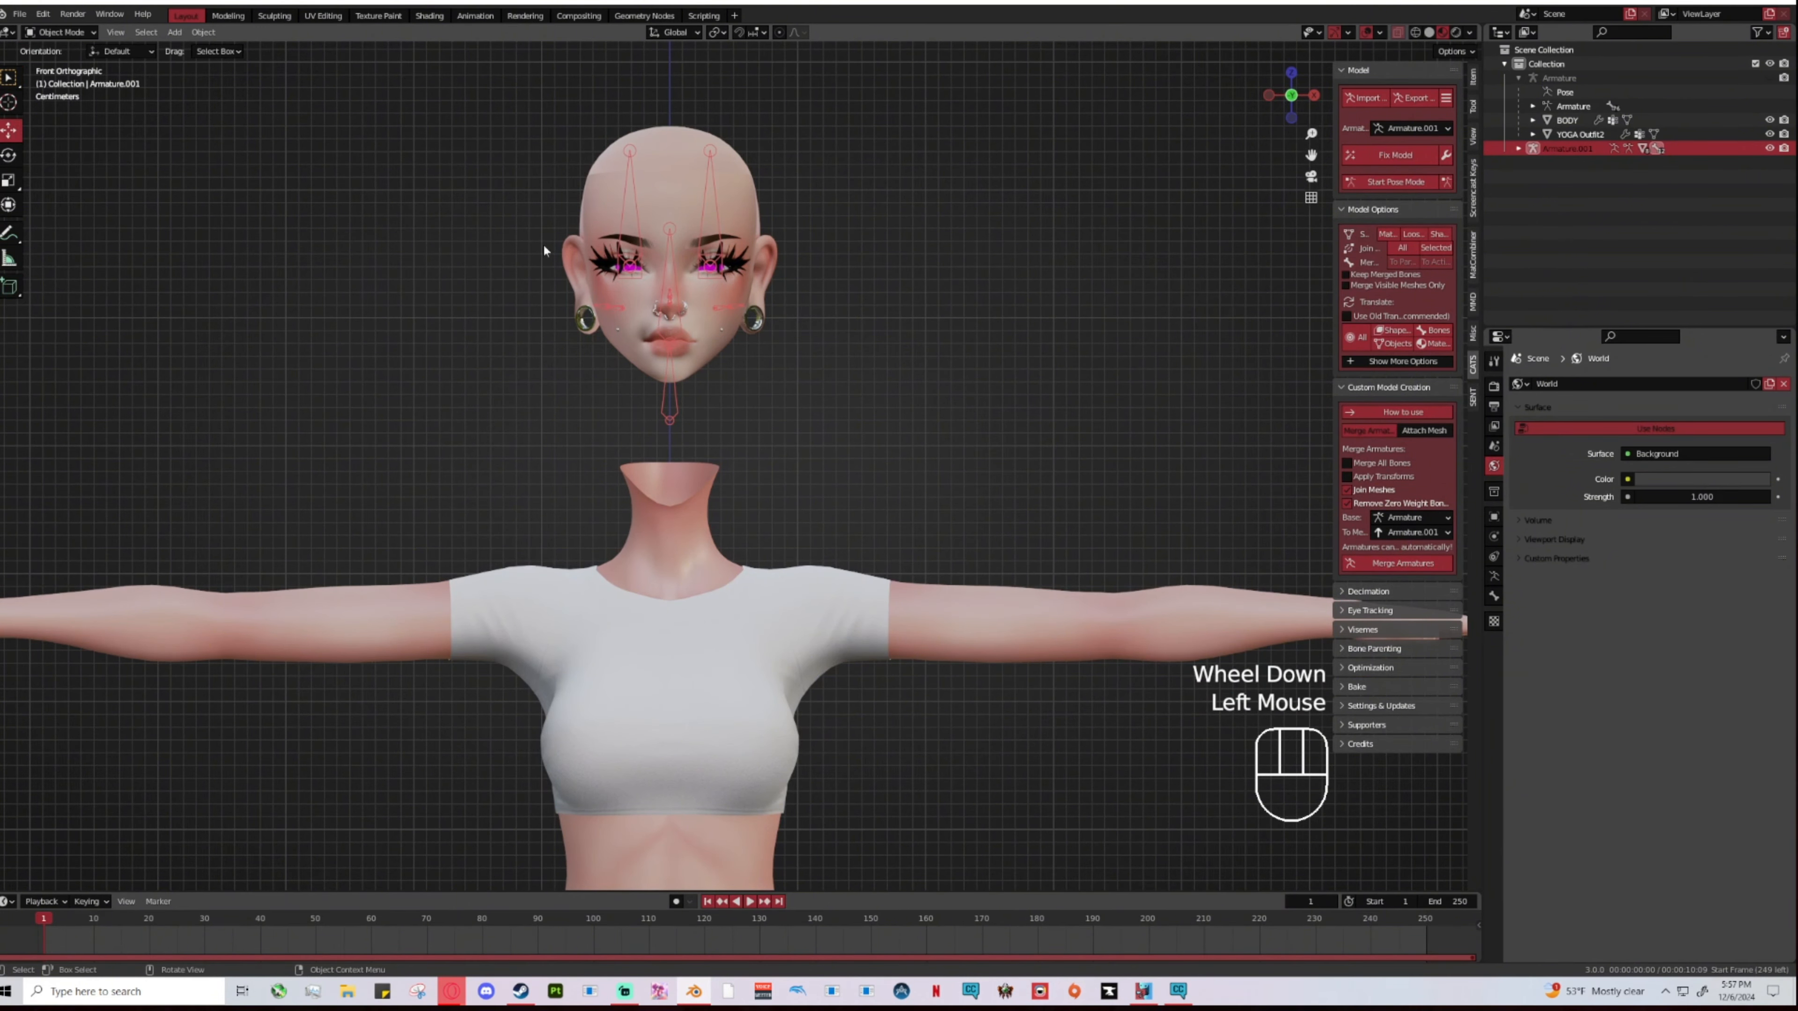
scroll(547, 381, "down", 5)
middle_click_drag(859, 586, 830, 434, "shift")
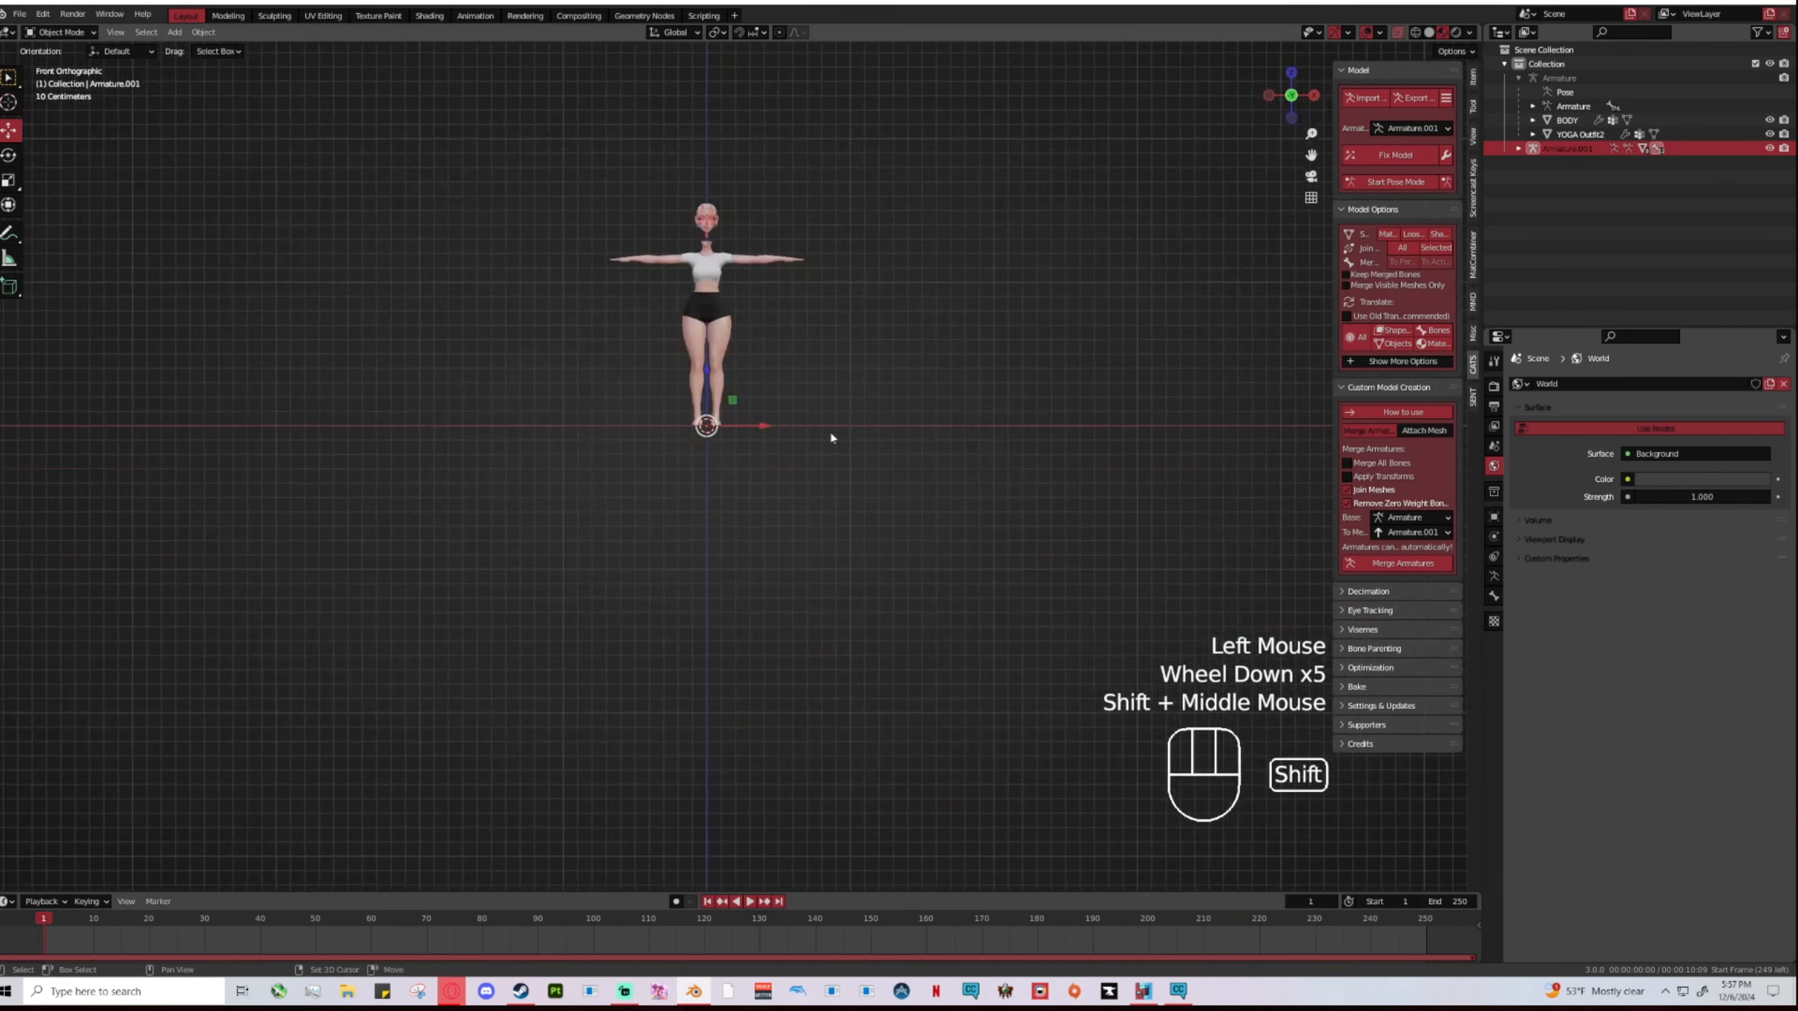
scroll(834, 359, "up", 3)
middle_click_drag(834, 360, 773, 546, "shift")
scroll(878, 475, "up", 1, "shift")
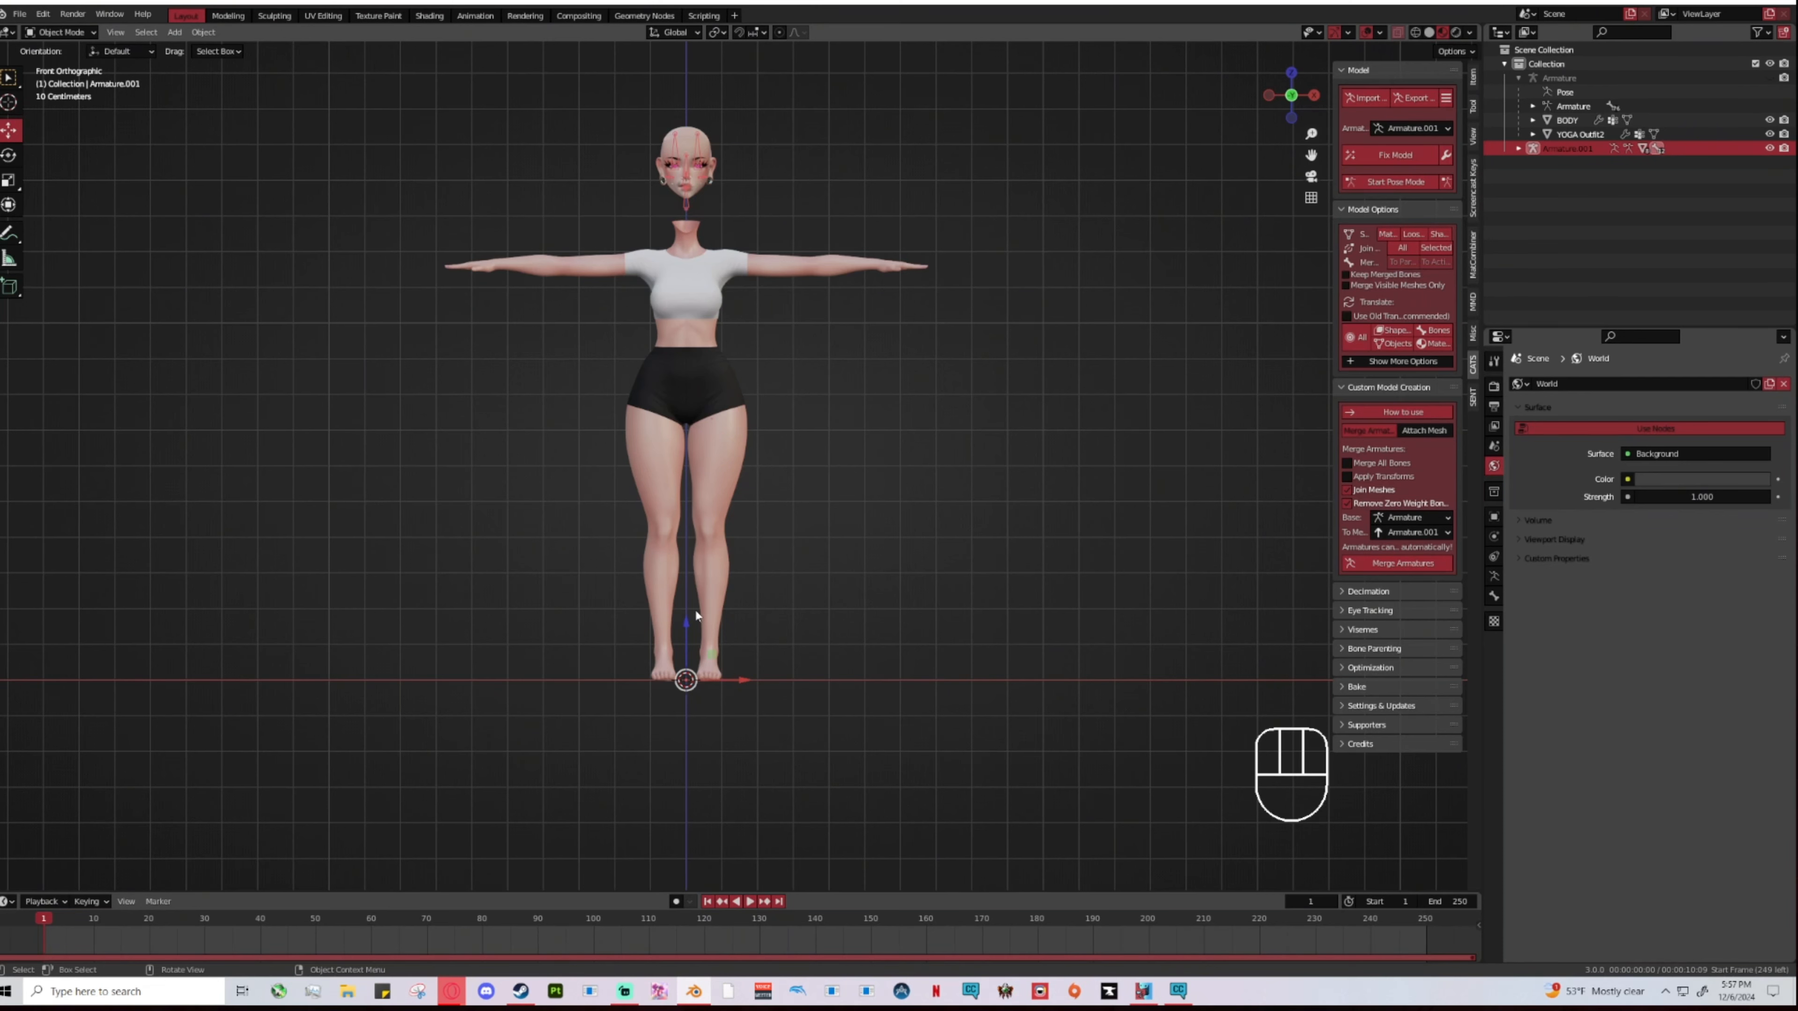
mouse_move(686, 628)
left_mouse_down()
mouse_move(677, 673)
mouse_move(690, 594)
mouse_move(690, 622)
left_mouse_up()
left_click_drag(685, 616, 685, 689)
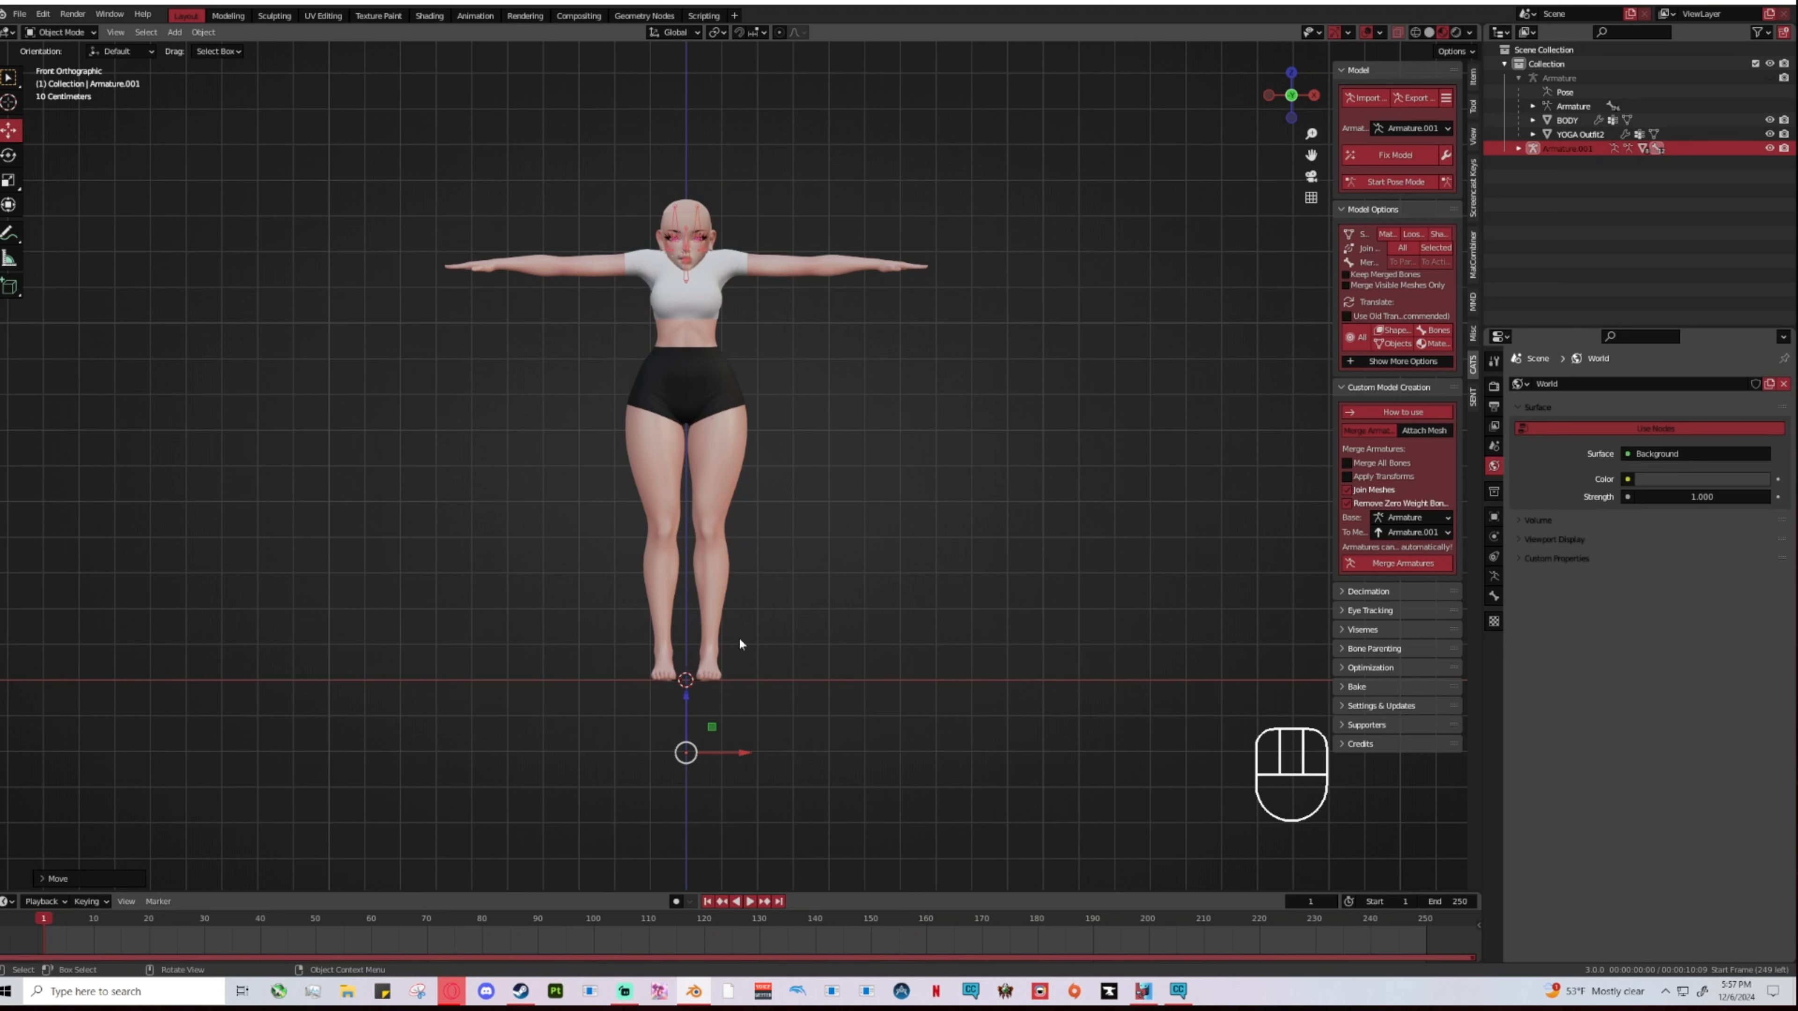
left_click_drag(683, 697, 712, 557)
Step: Set the origin of the head's armature to its geometry
scroll(927, 290, "up", 1)
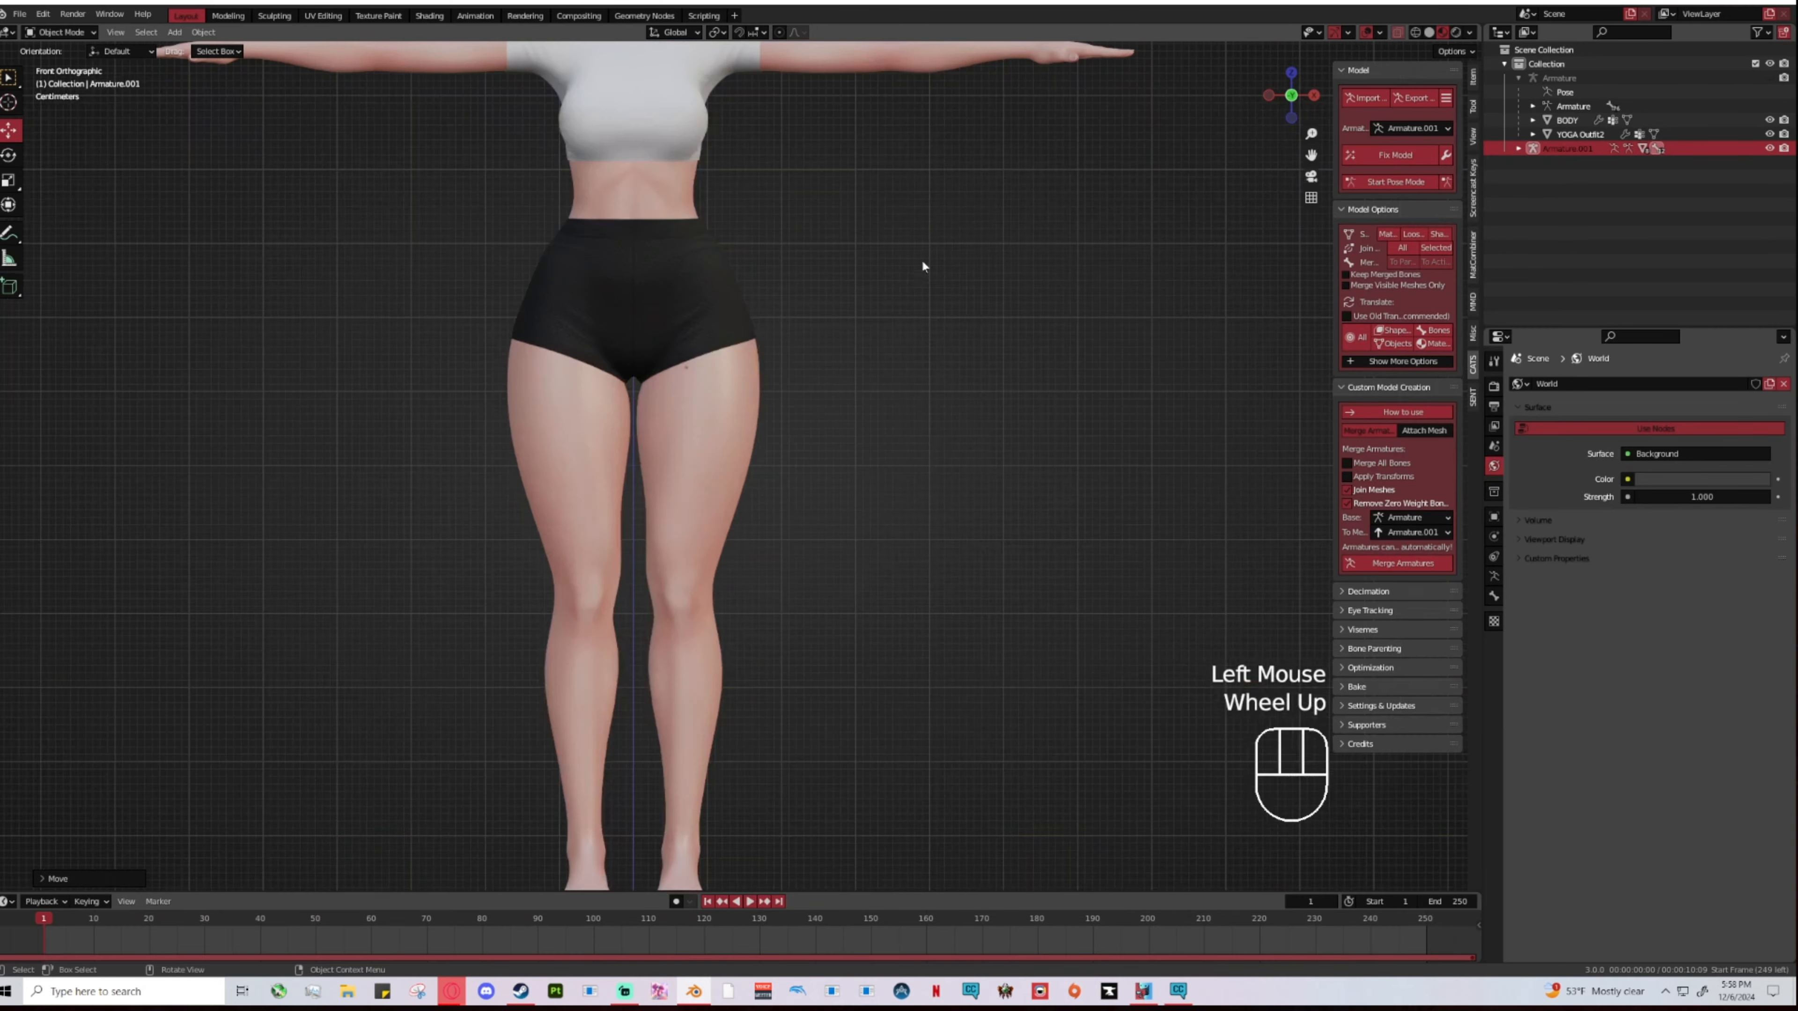
scroll(942, 340, "up", 1, "shift")
middle_click_drag(941, 339, 931, 445, "shift")
scroll(849, 411, "up", 3)
scroll(814, 375, "up", 2)
middle_click_drag(920, 365, 987, 404, "shift")
scroll(990, 413, "down", 4)
scroll(924, 470, "up", 1)
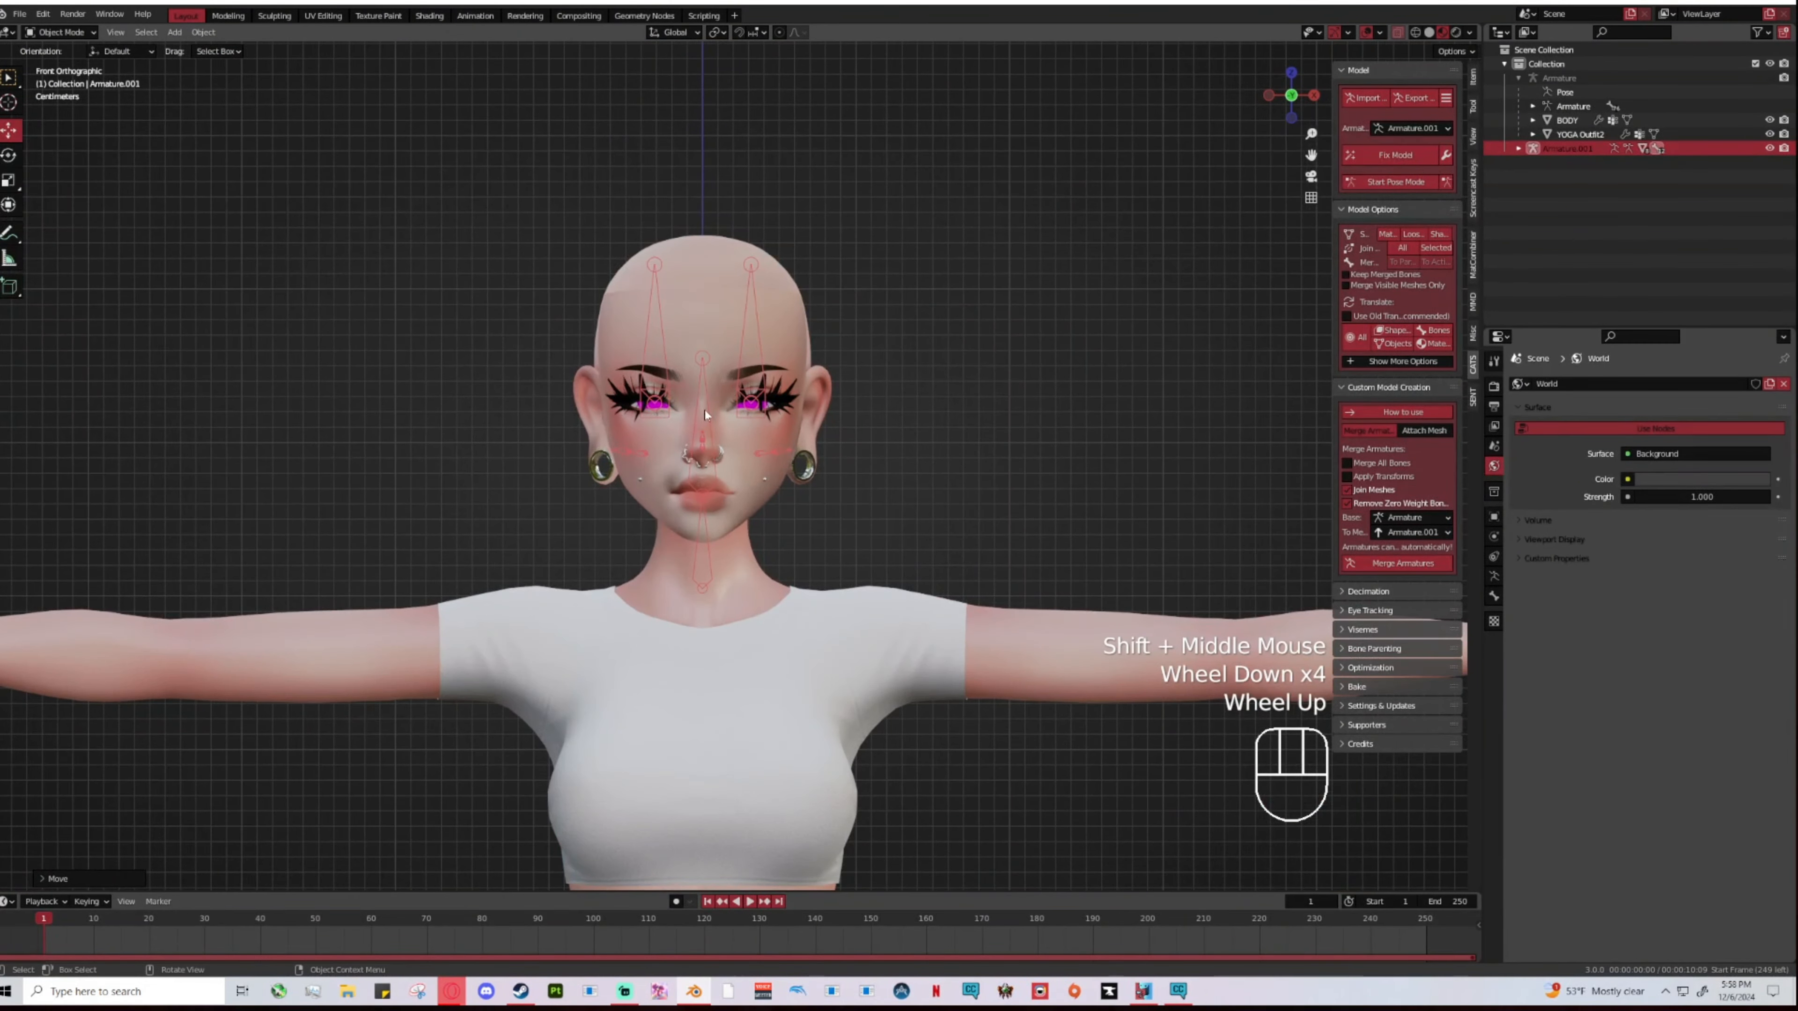
right_click(688, 369)
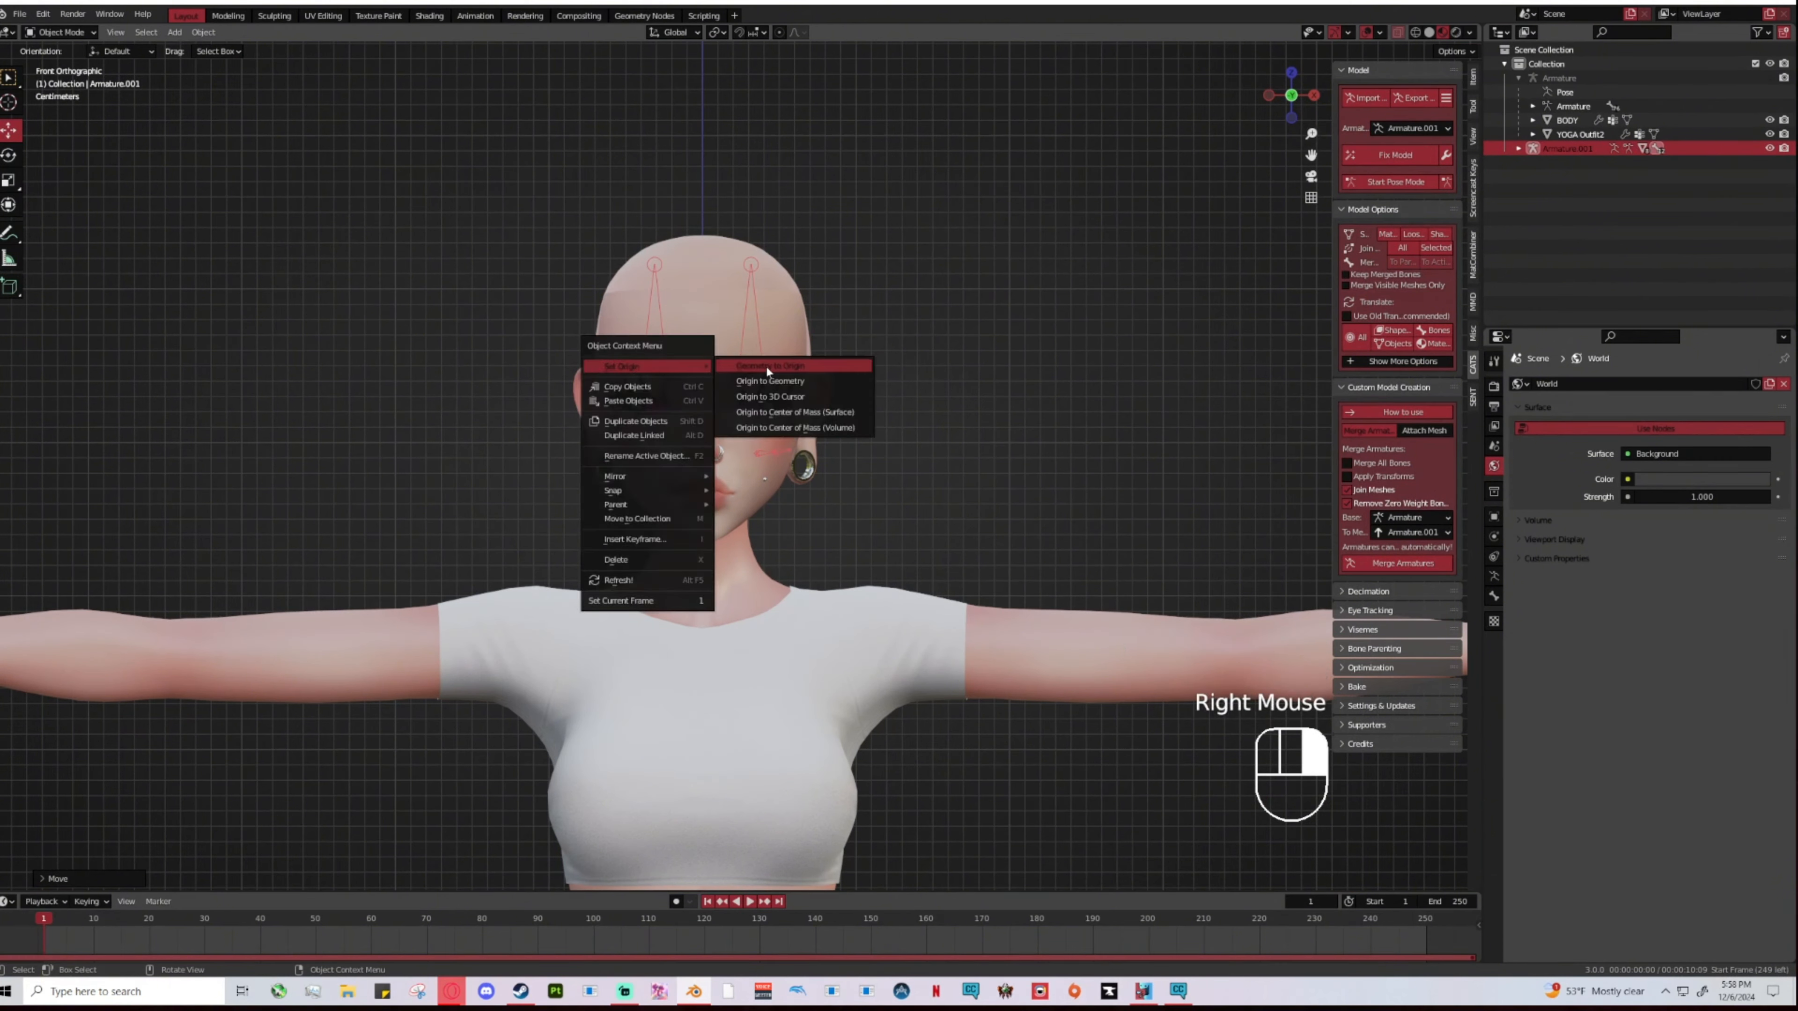
left_click(756, 382)
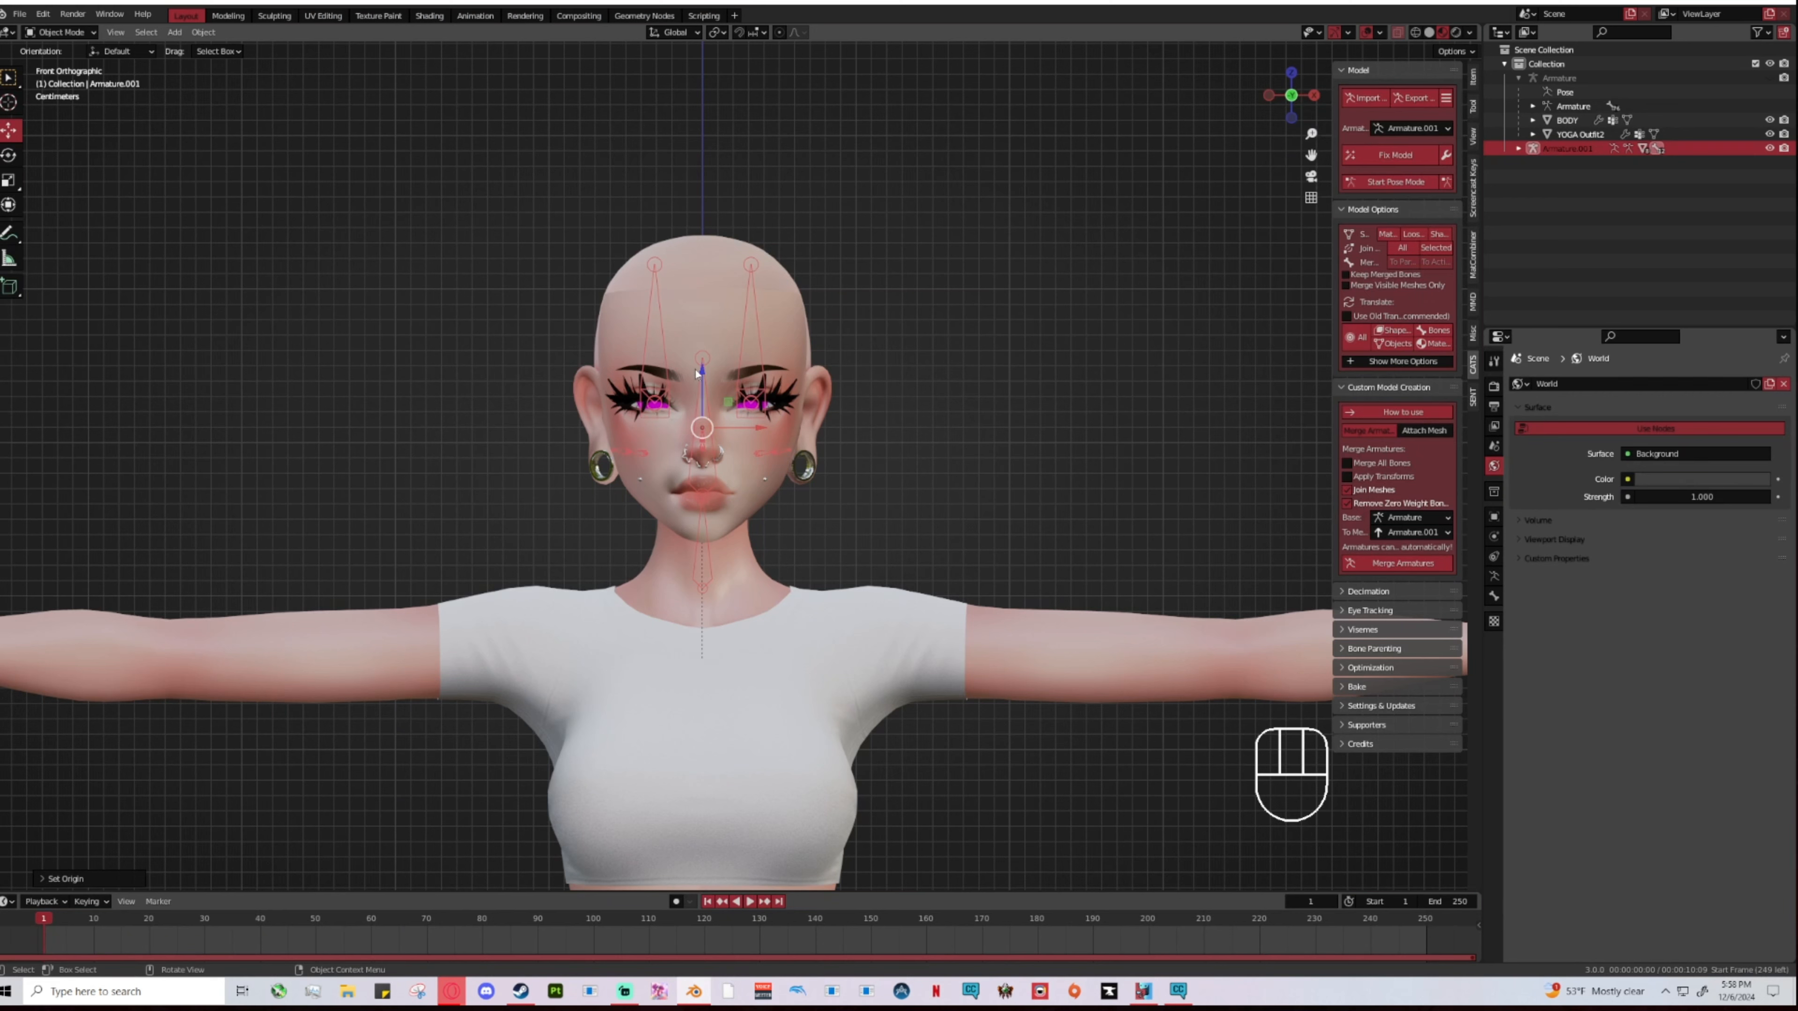
Step: Fine-tune the head armature's height along the Z axis to meet the neck, then deselect it and view the fit from an angle
left_click_drag(703, 375, 675, 330)
scroll(687, 425, "down", 3)
scroll(687, 425, "up", 4)
scroll(903, 412, "down", 3)
scroll(900, 416, "down", 4)
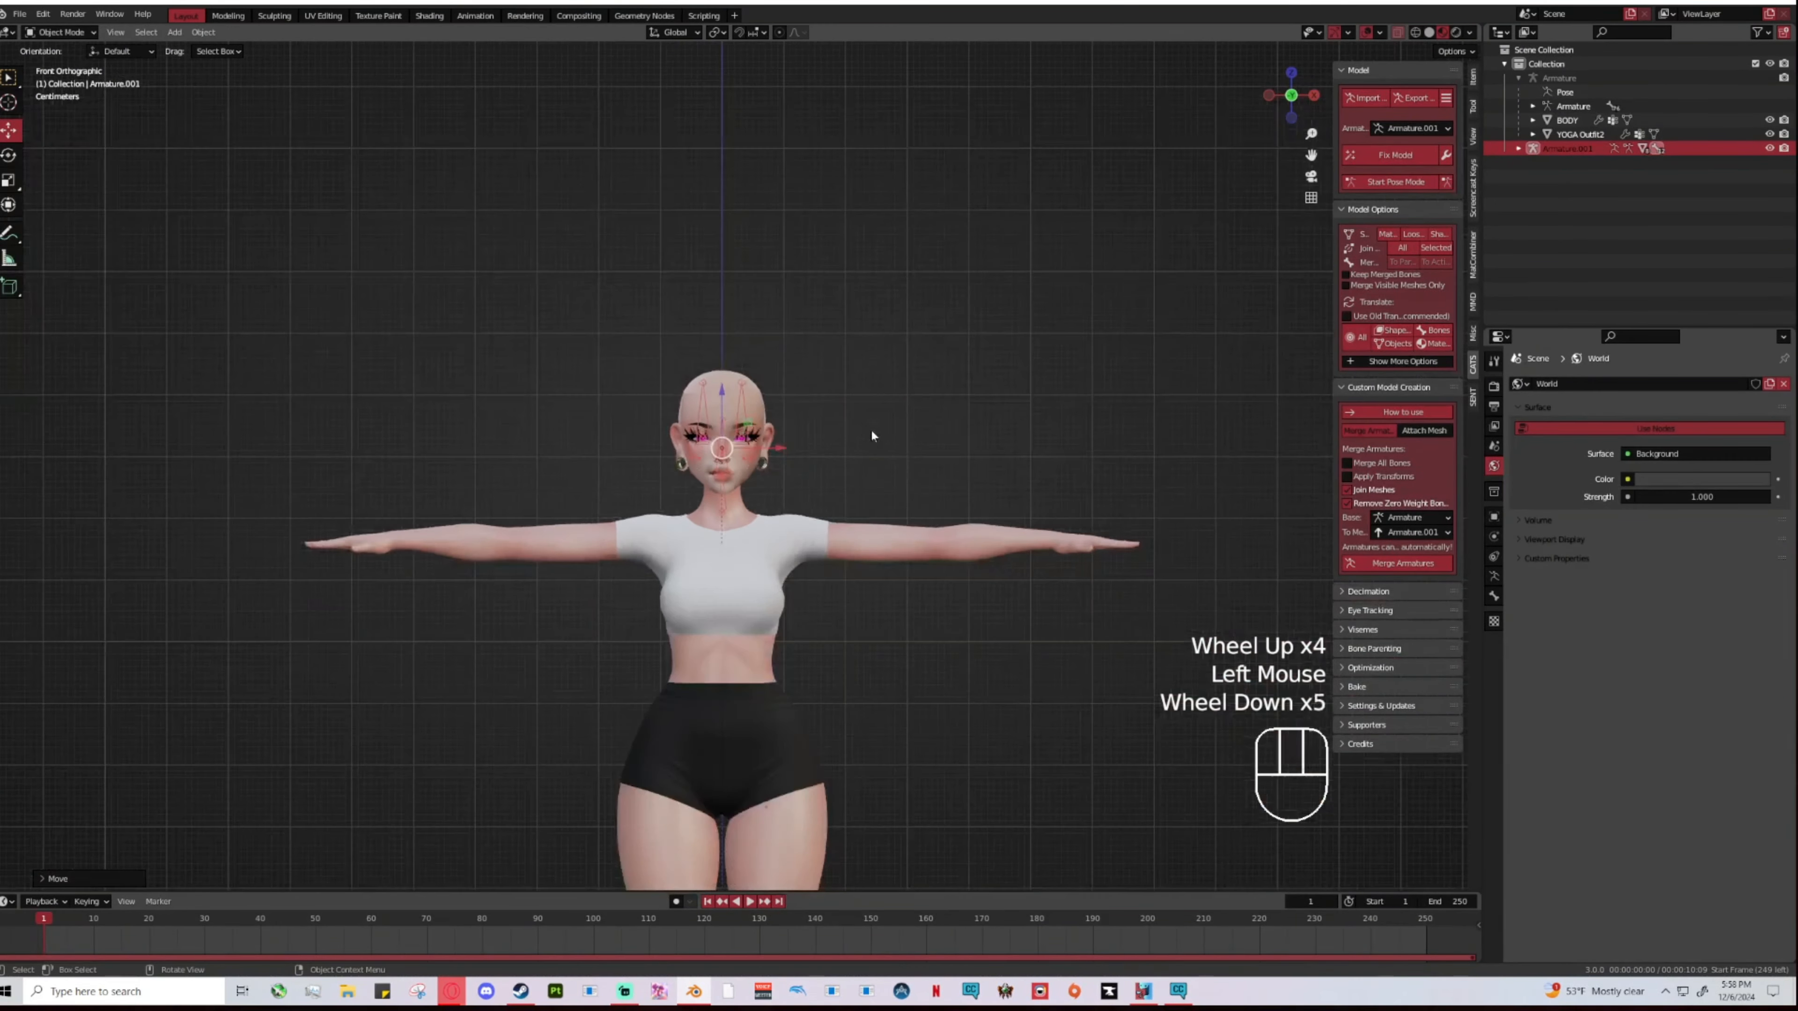
middle_click_drag(870, 433, 842, 358, "shift")
left_click(711, 300)
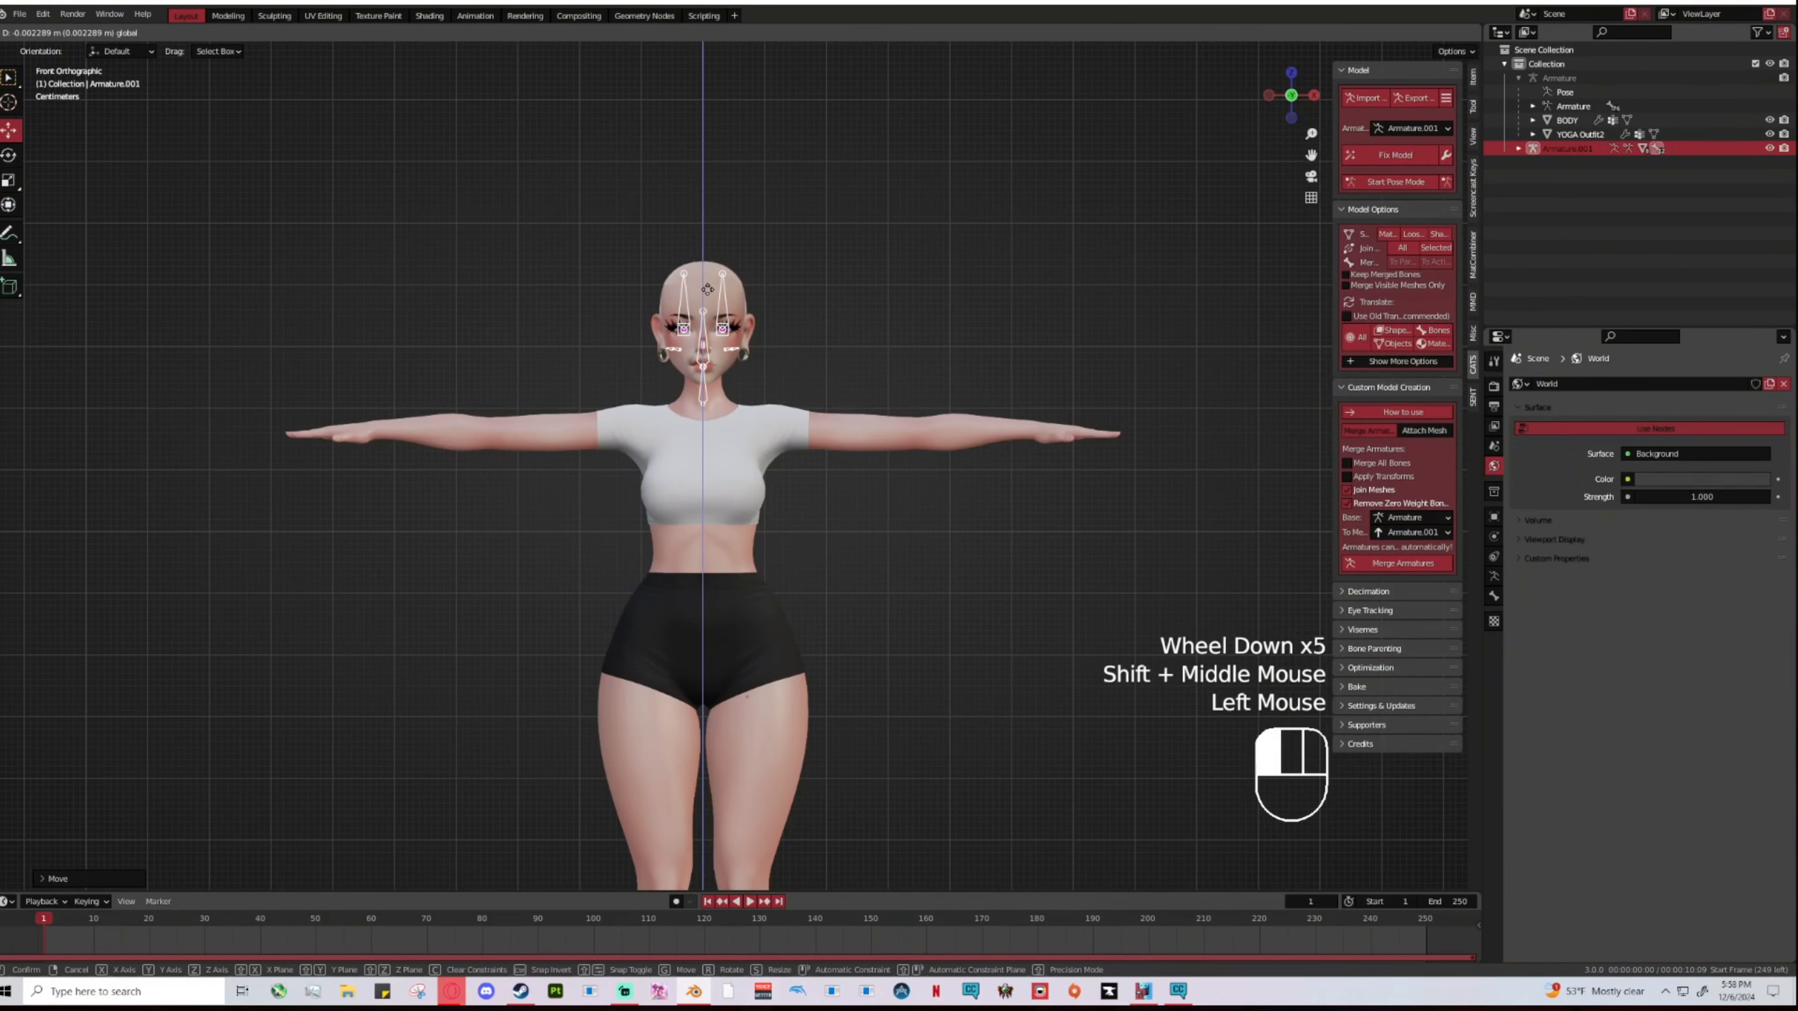
left_click(959, 360)
middle_click_drag(959, 361, 801, 255)
scroll(814, 362, "up", 1)
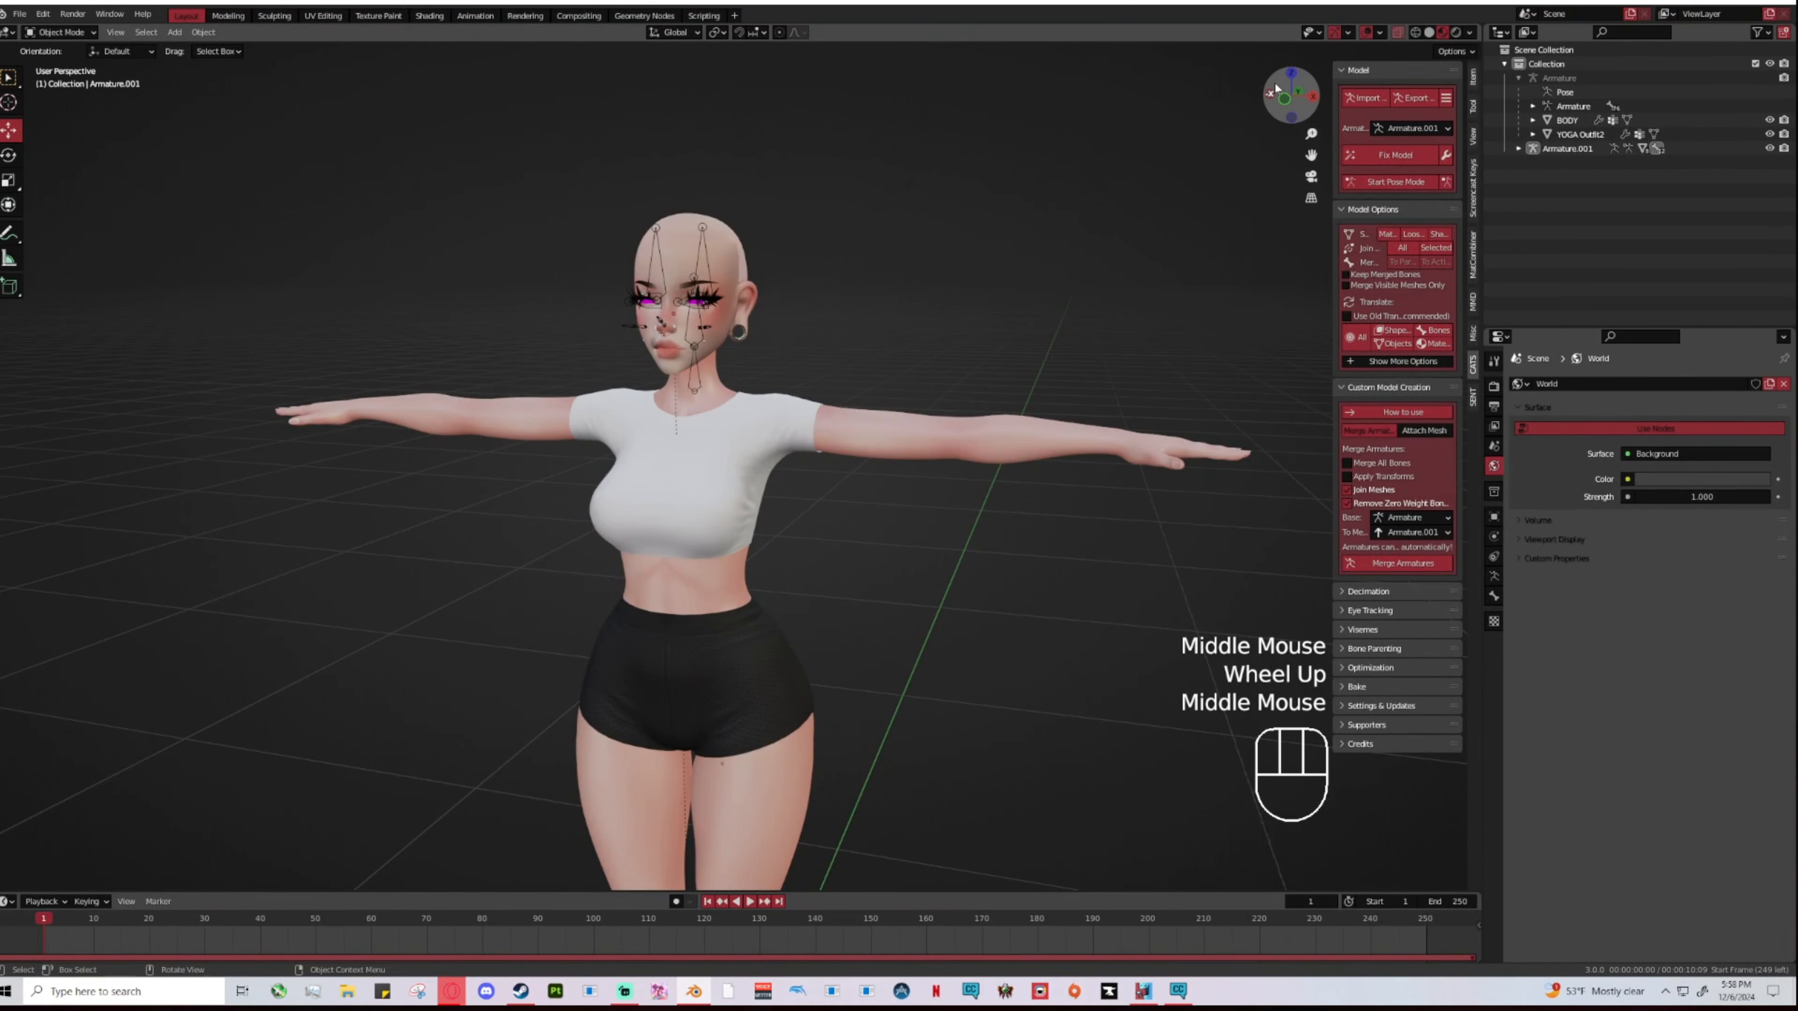
Step: Try moving the head armature in an angled view and slightly resizing it in front view, undoing both changes
middle_click_drag(915, 281, 732, 312)
left_click(723, 321)
left_click_drag(723, 320, 835, 304)
key("ctrl+z")
left_click(1269, 95)
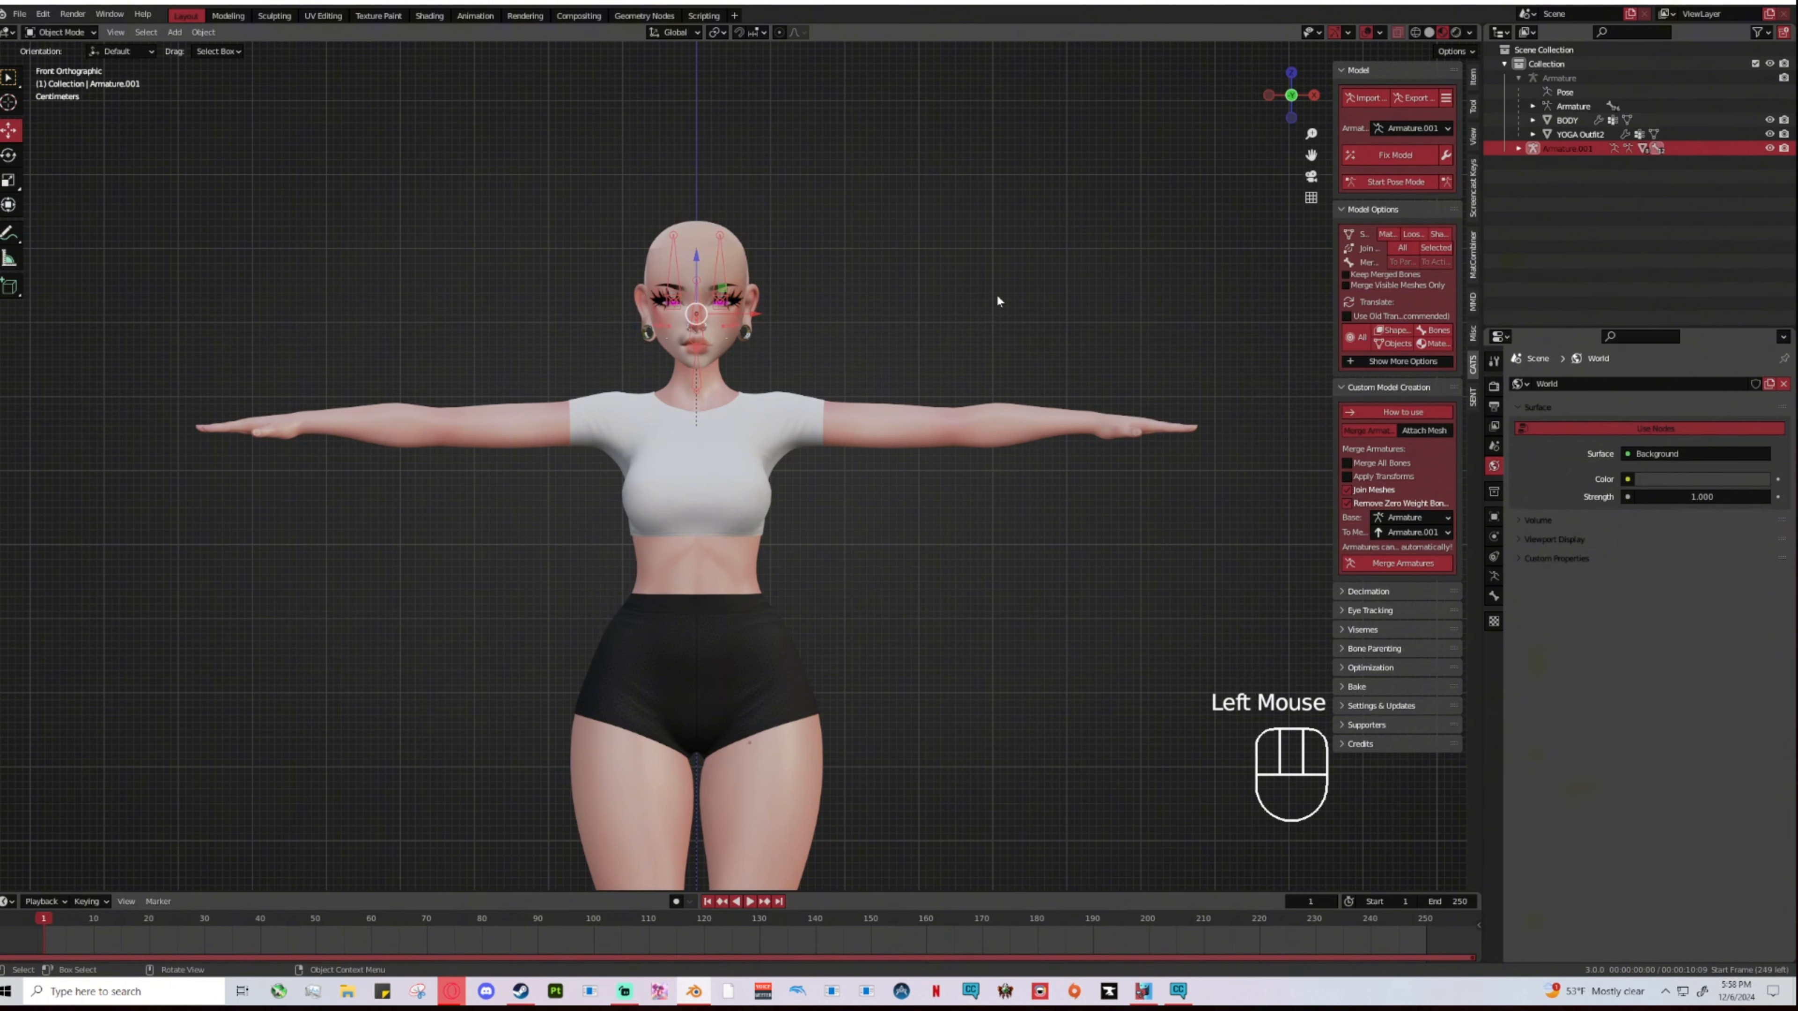
key("s")
left_click(1004, 306)
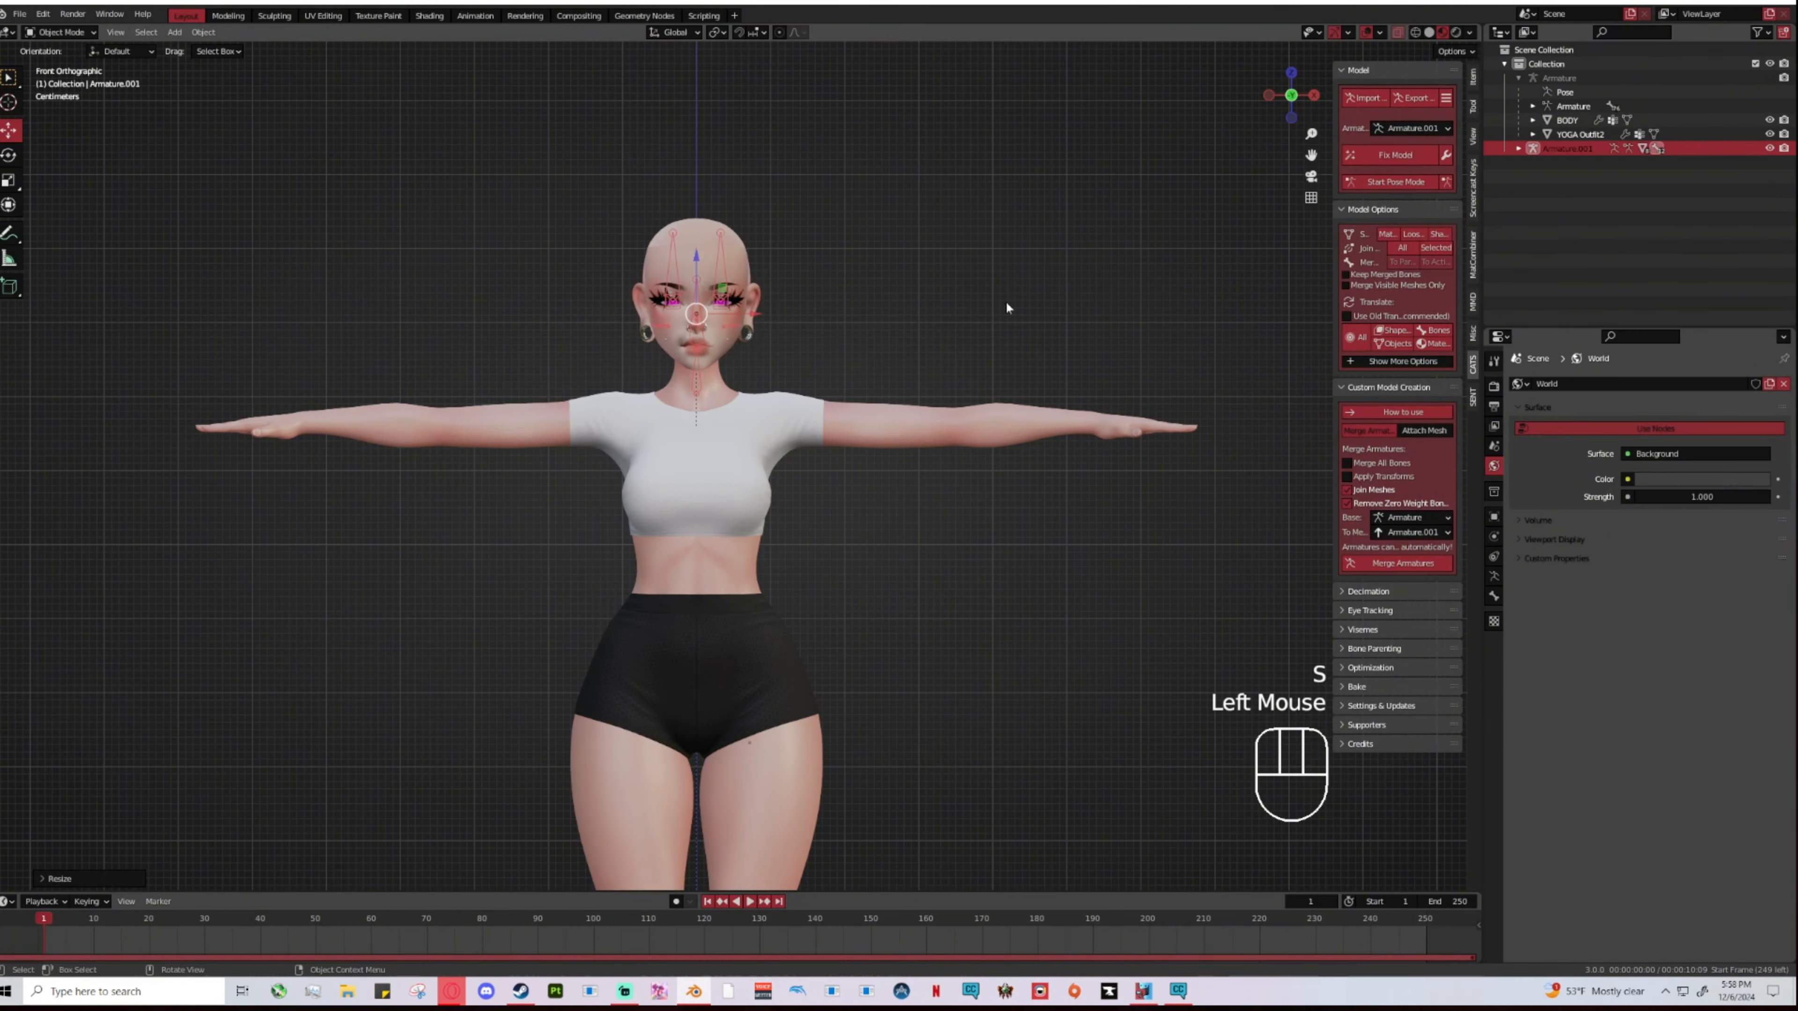
key("ctrl+z")
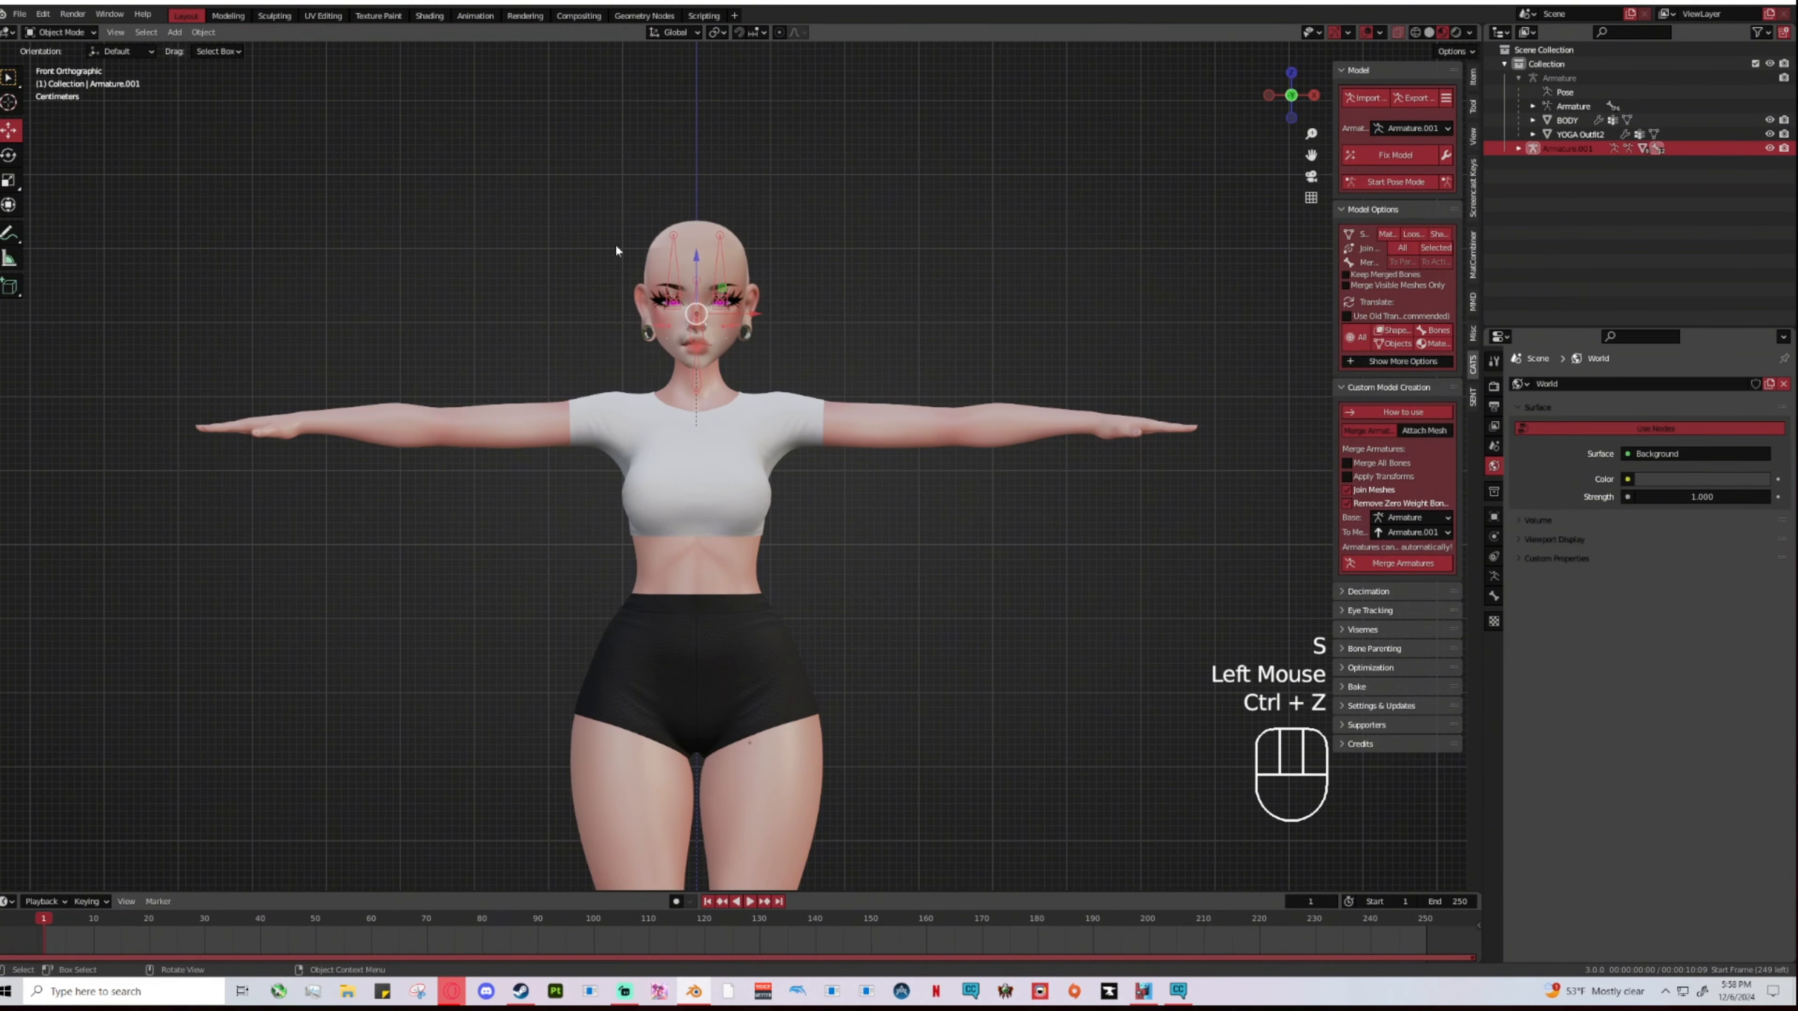
Step: Try stretching the head armature along single axes with the Scale tool and undo the stretches
left_click(10, 186)
left_click_drag(697, 266, 697, 175)
left_click_drag(752, 314, 799, 307)
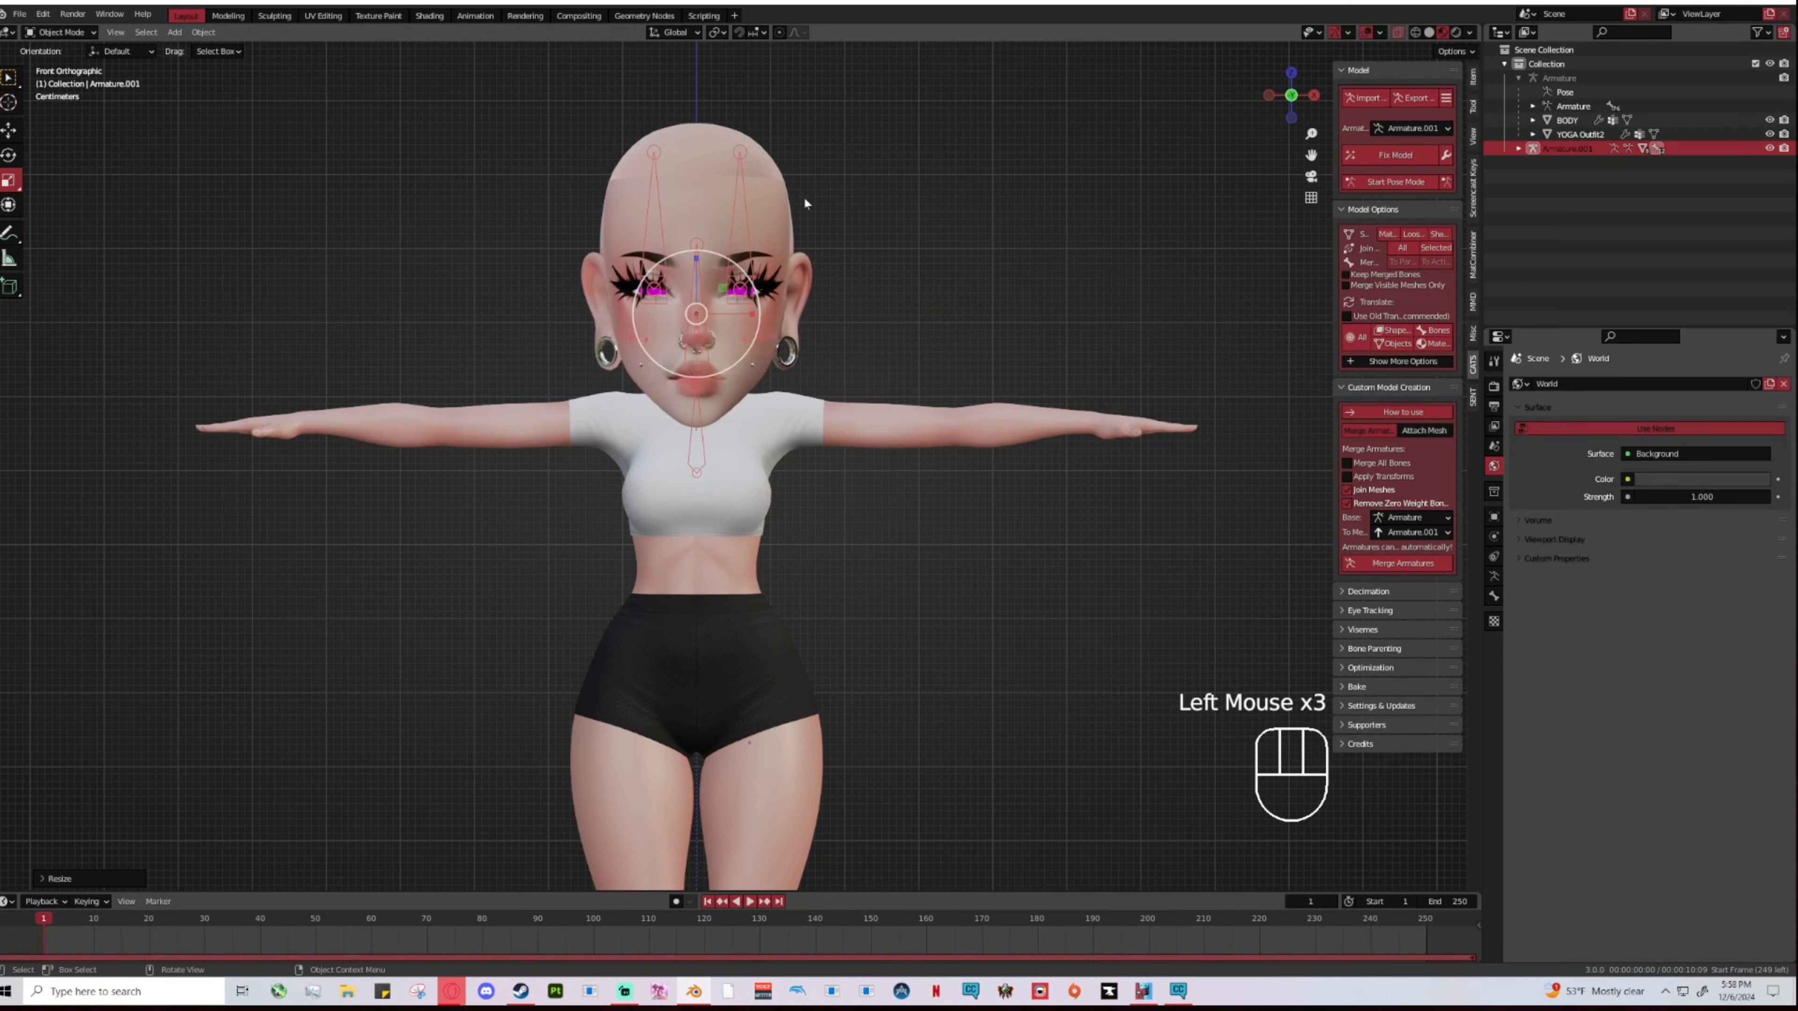
key("ctrl+z")
key("ctrl+z")
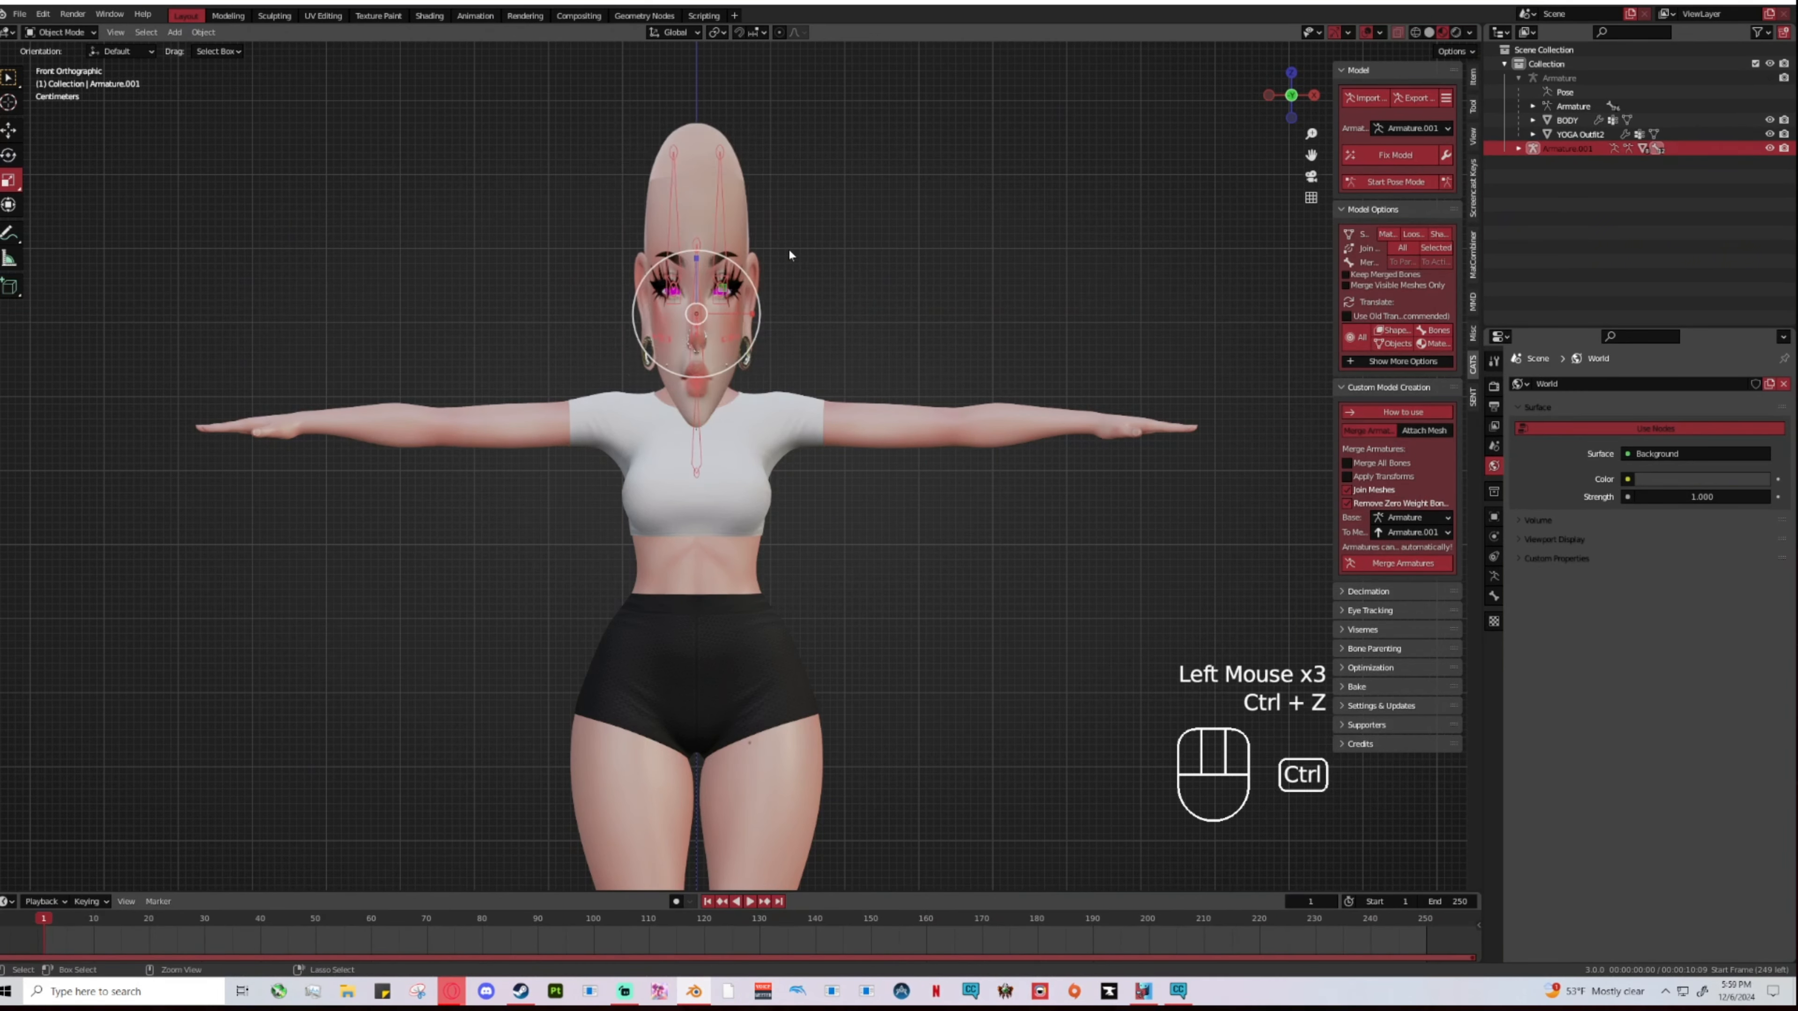
left_click_drag(740, 266, 792, 229)
key("ctrl+z")
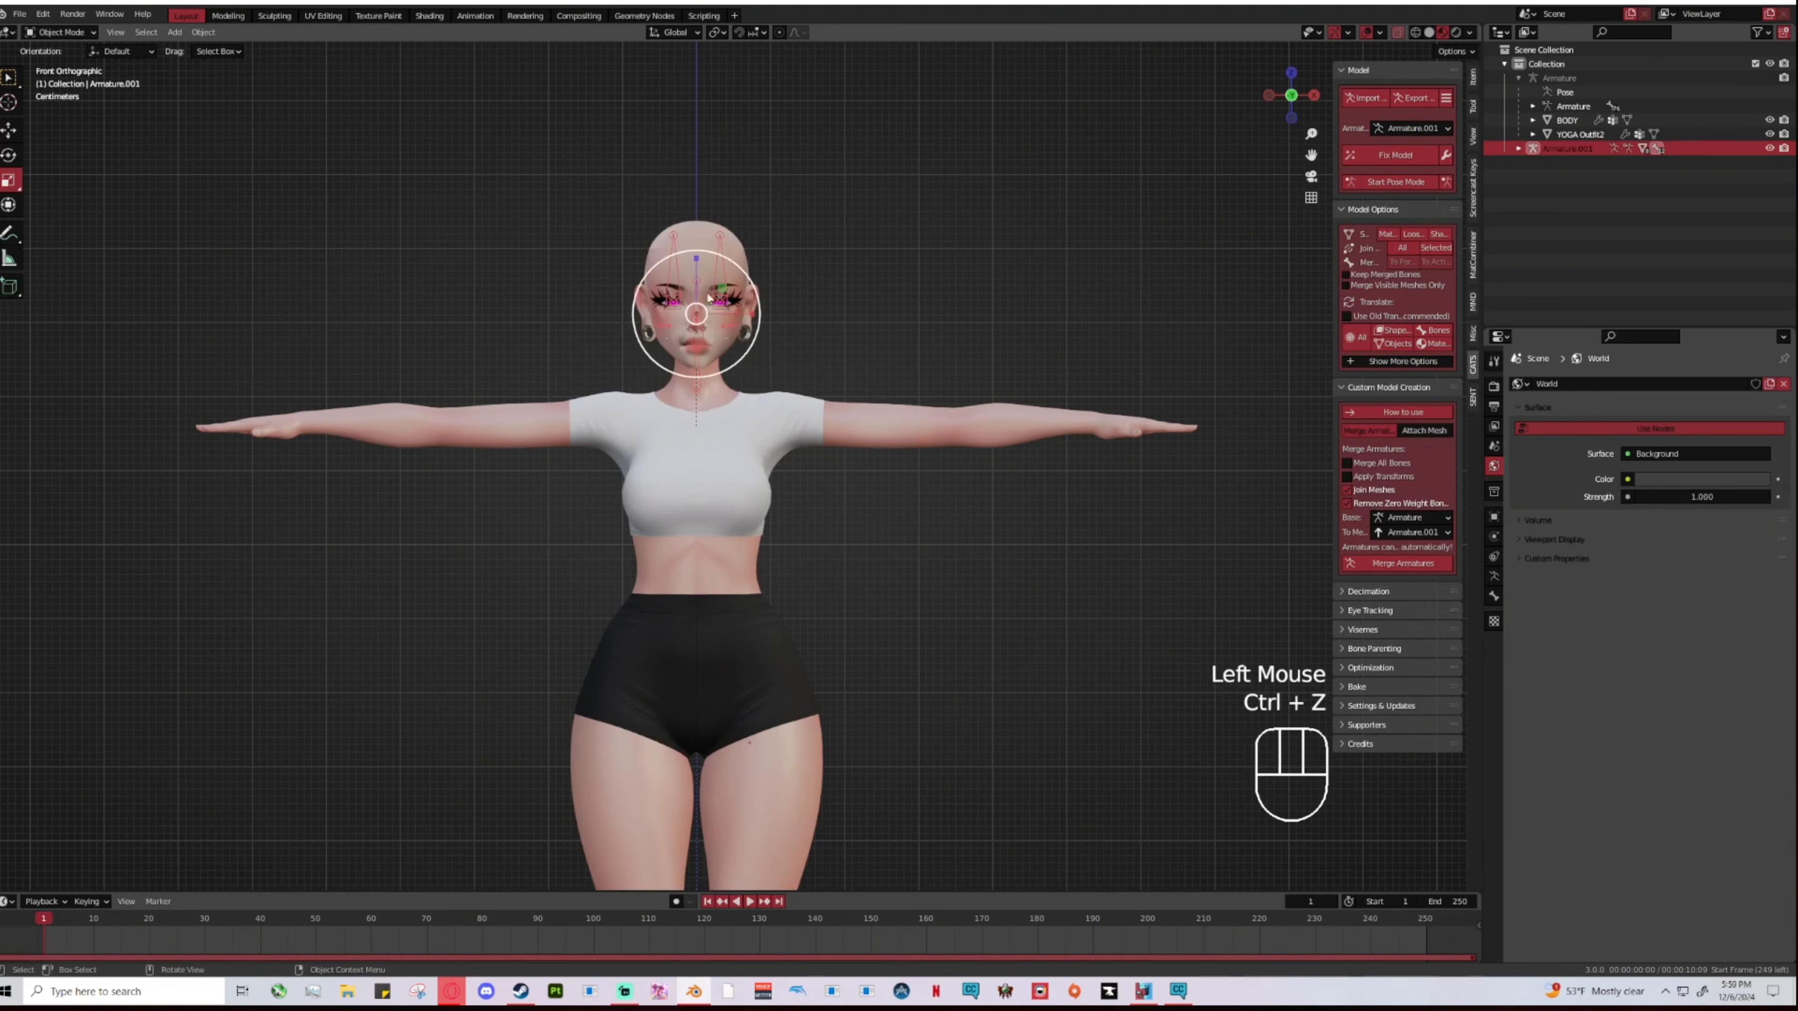
Step: Scale the head armature uniformly in several passes, including factors of about 0.90, 1.22 and 0.80, to a size that suits the body
left_click(10, 129)
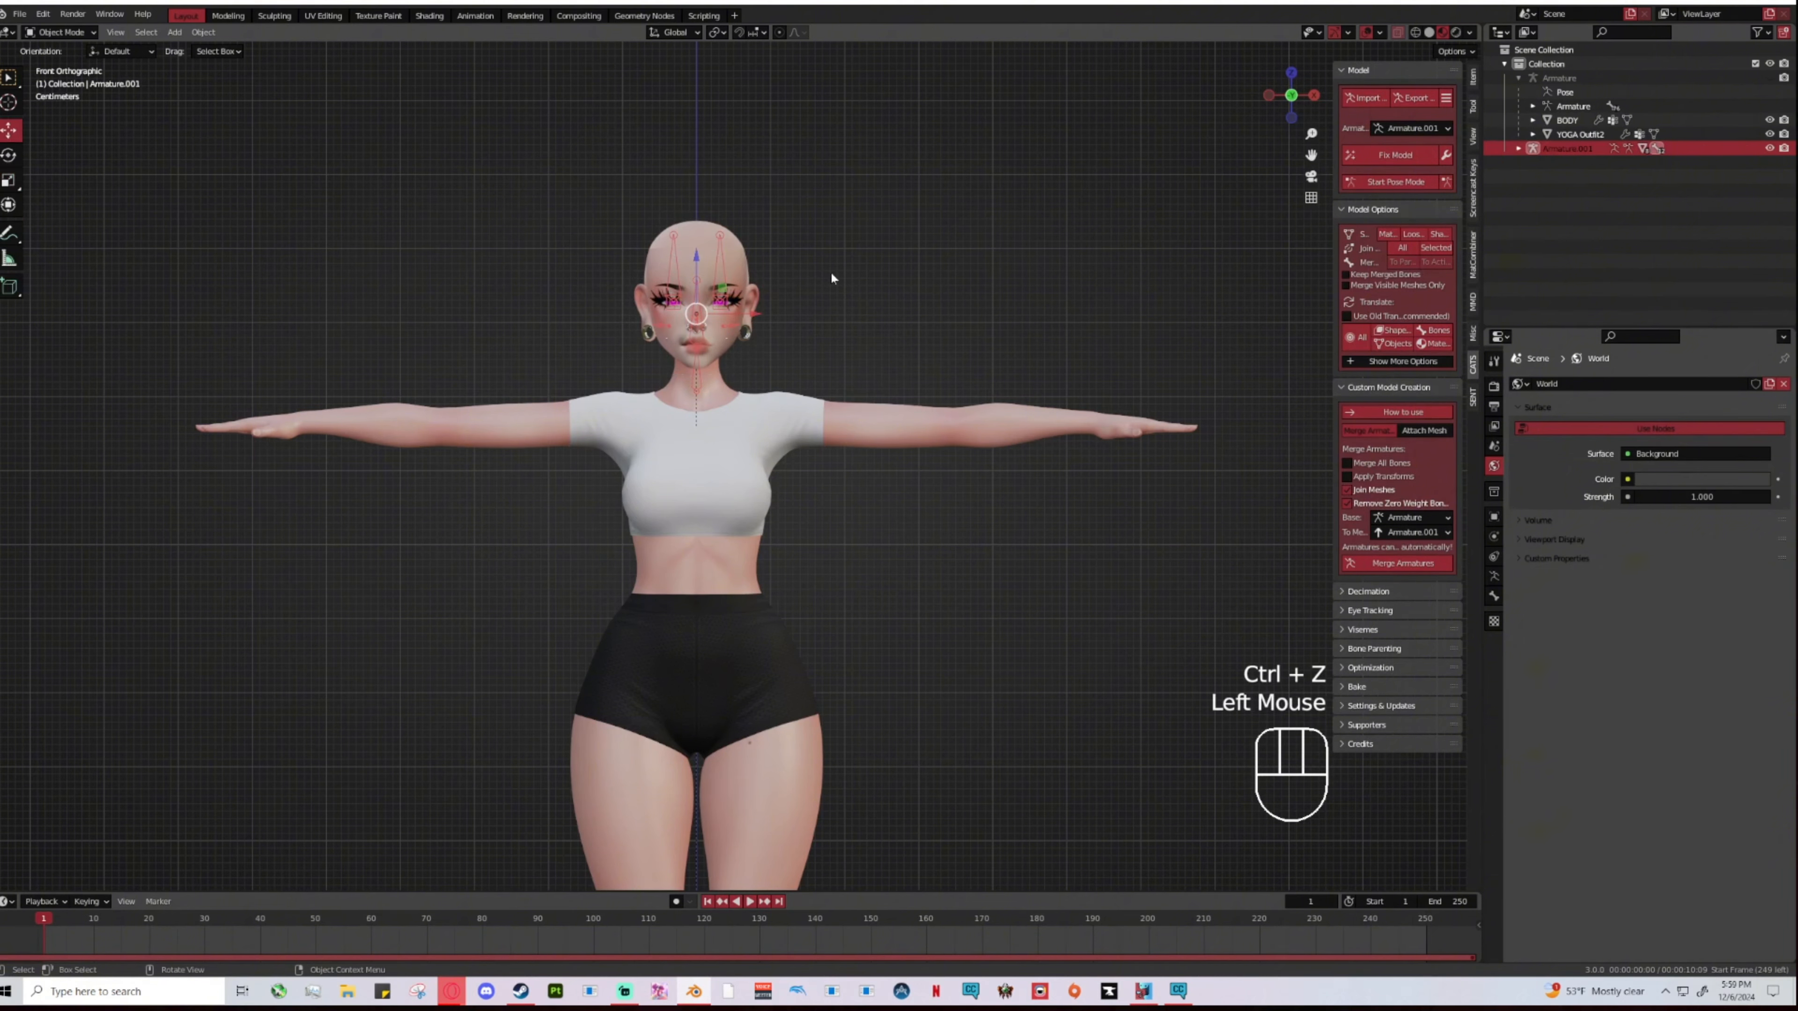
key("s")
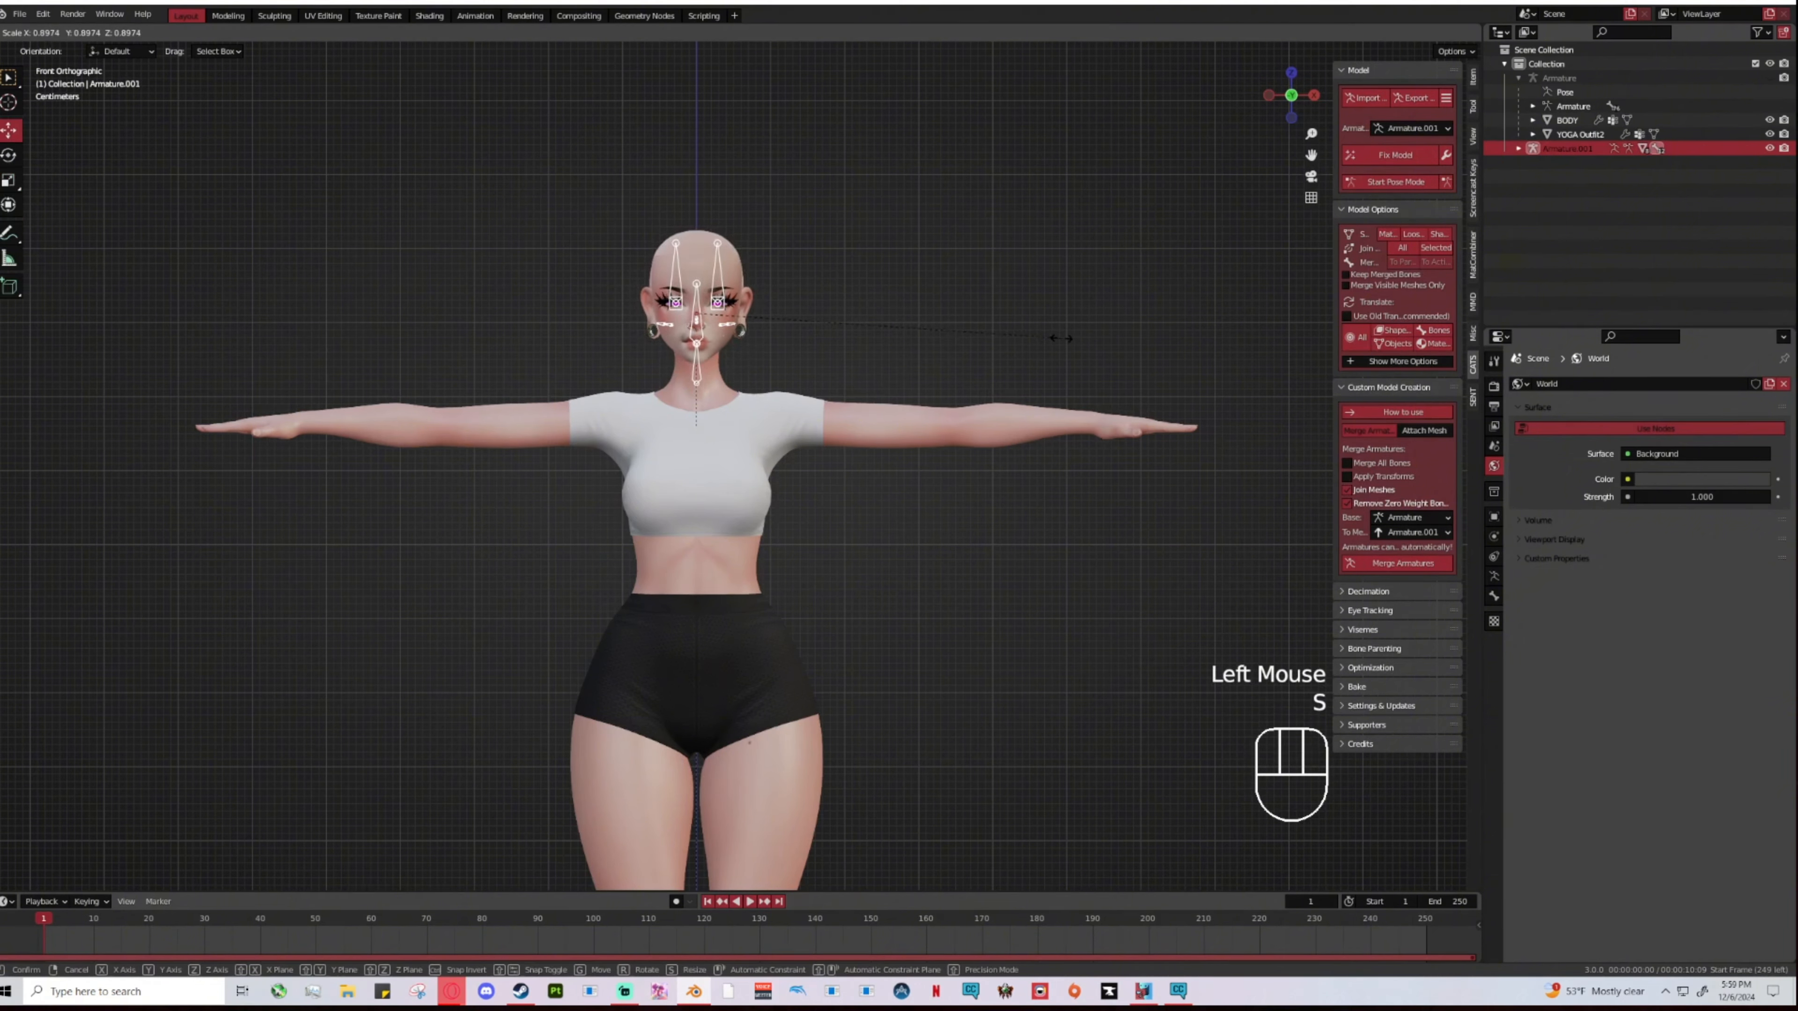
left_click(1062, 338)
key("s")
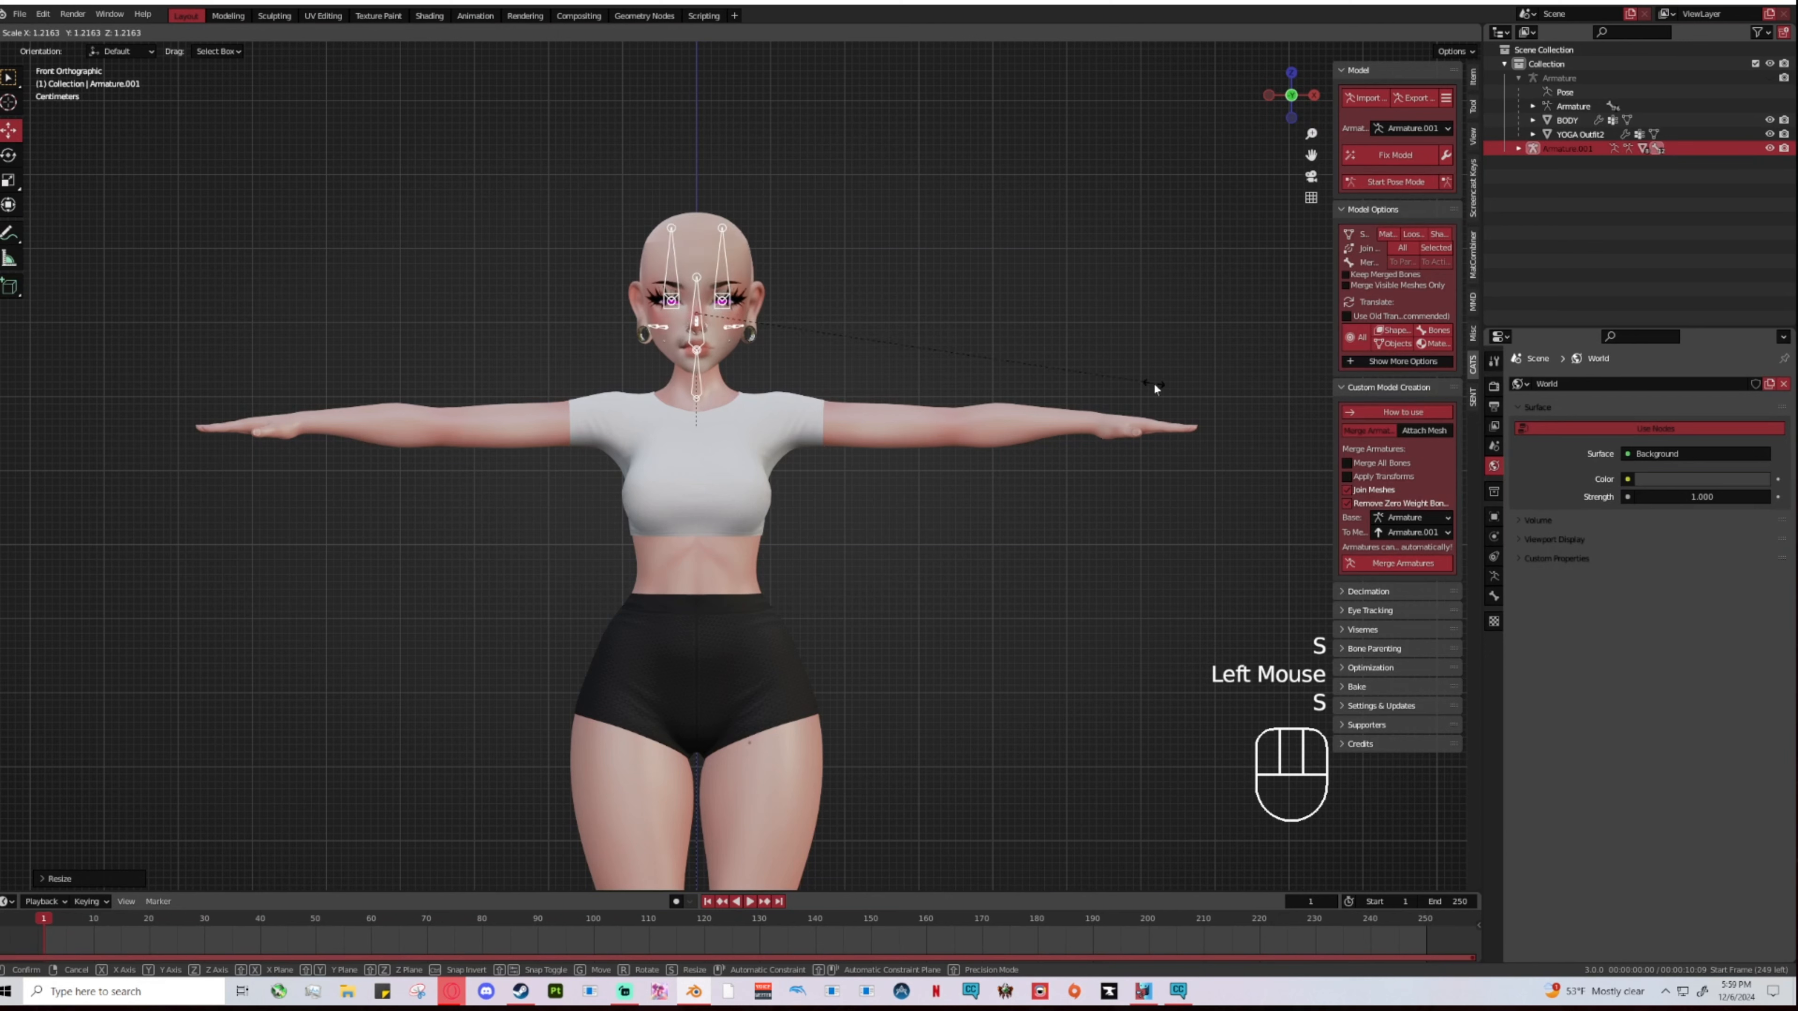
left_click(1155, 388)
key("s")
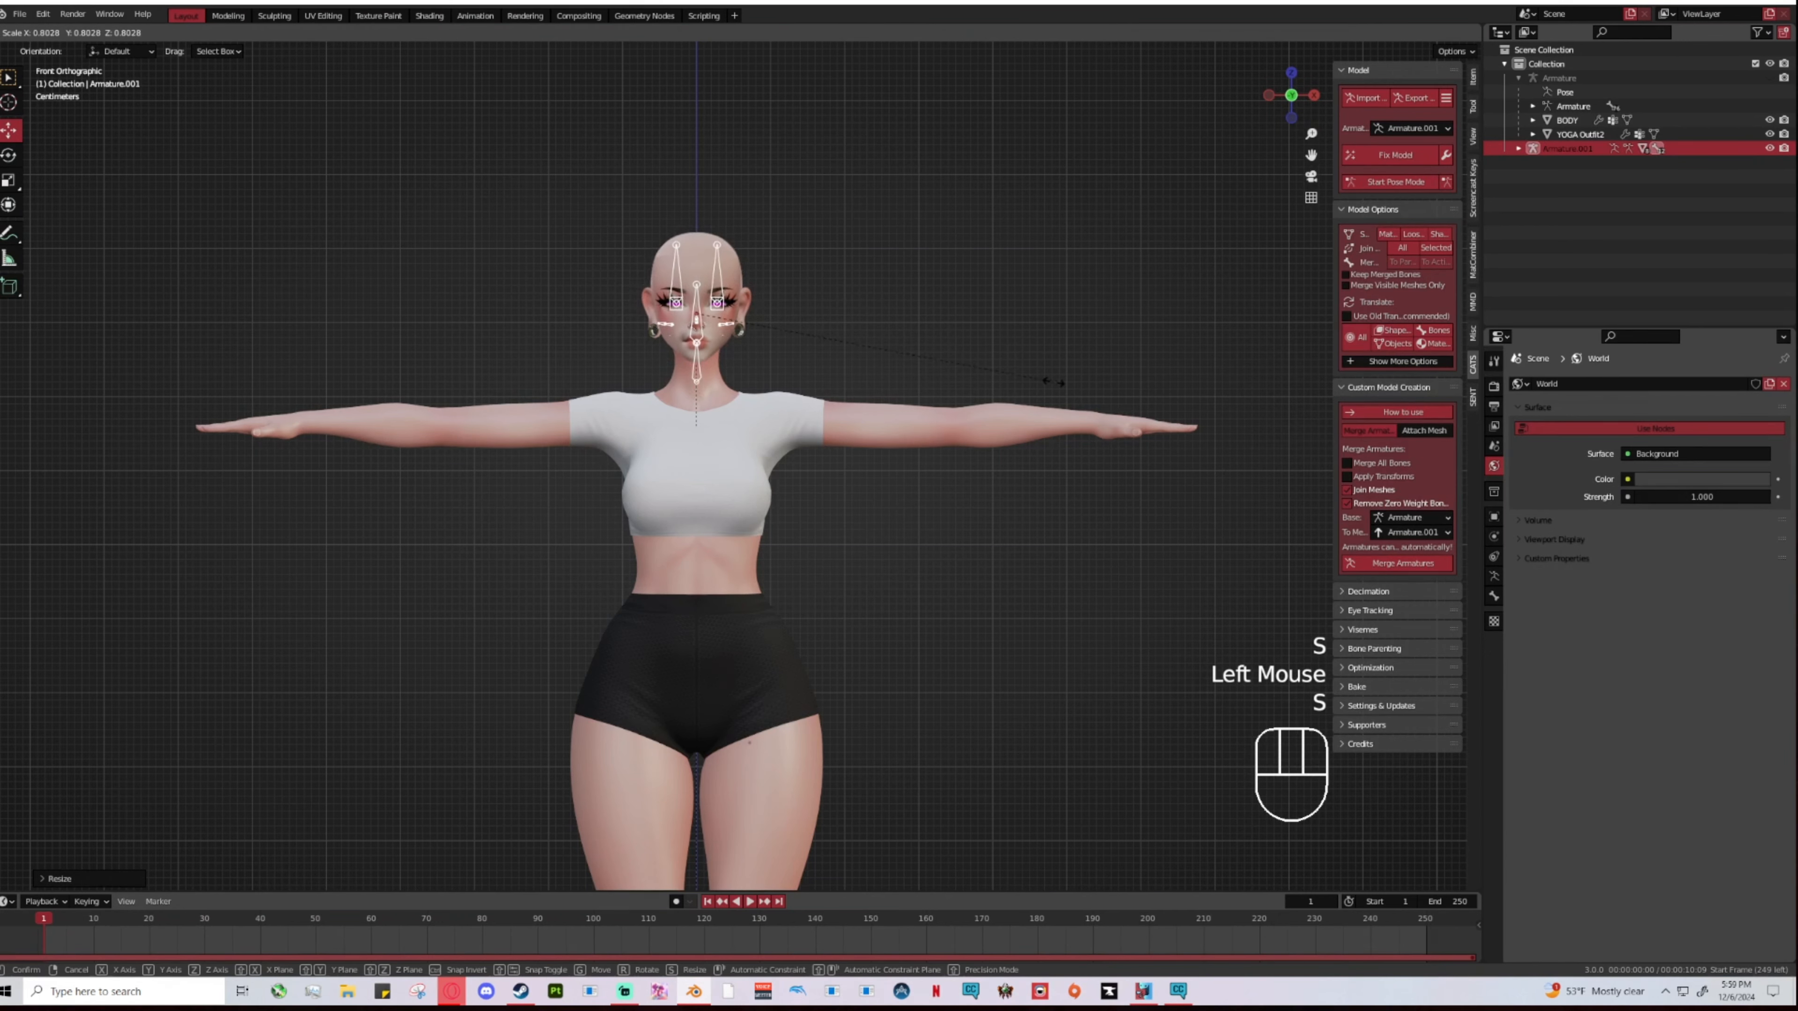
left_click(1053, 383)
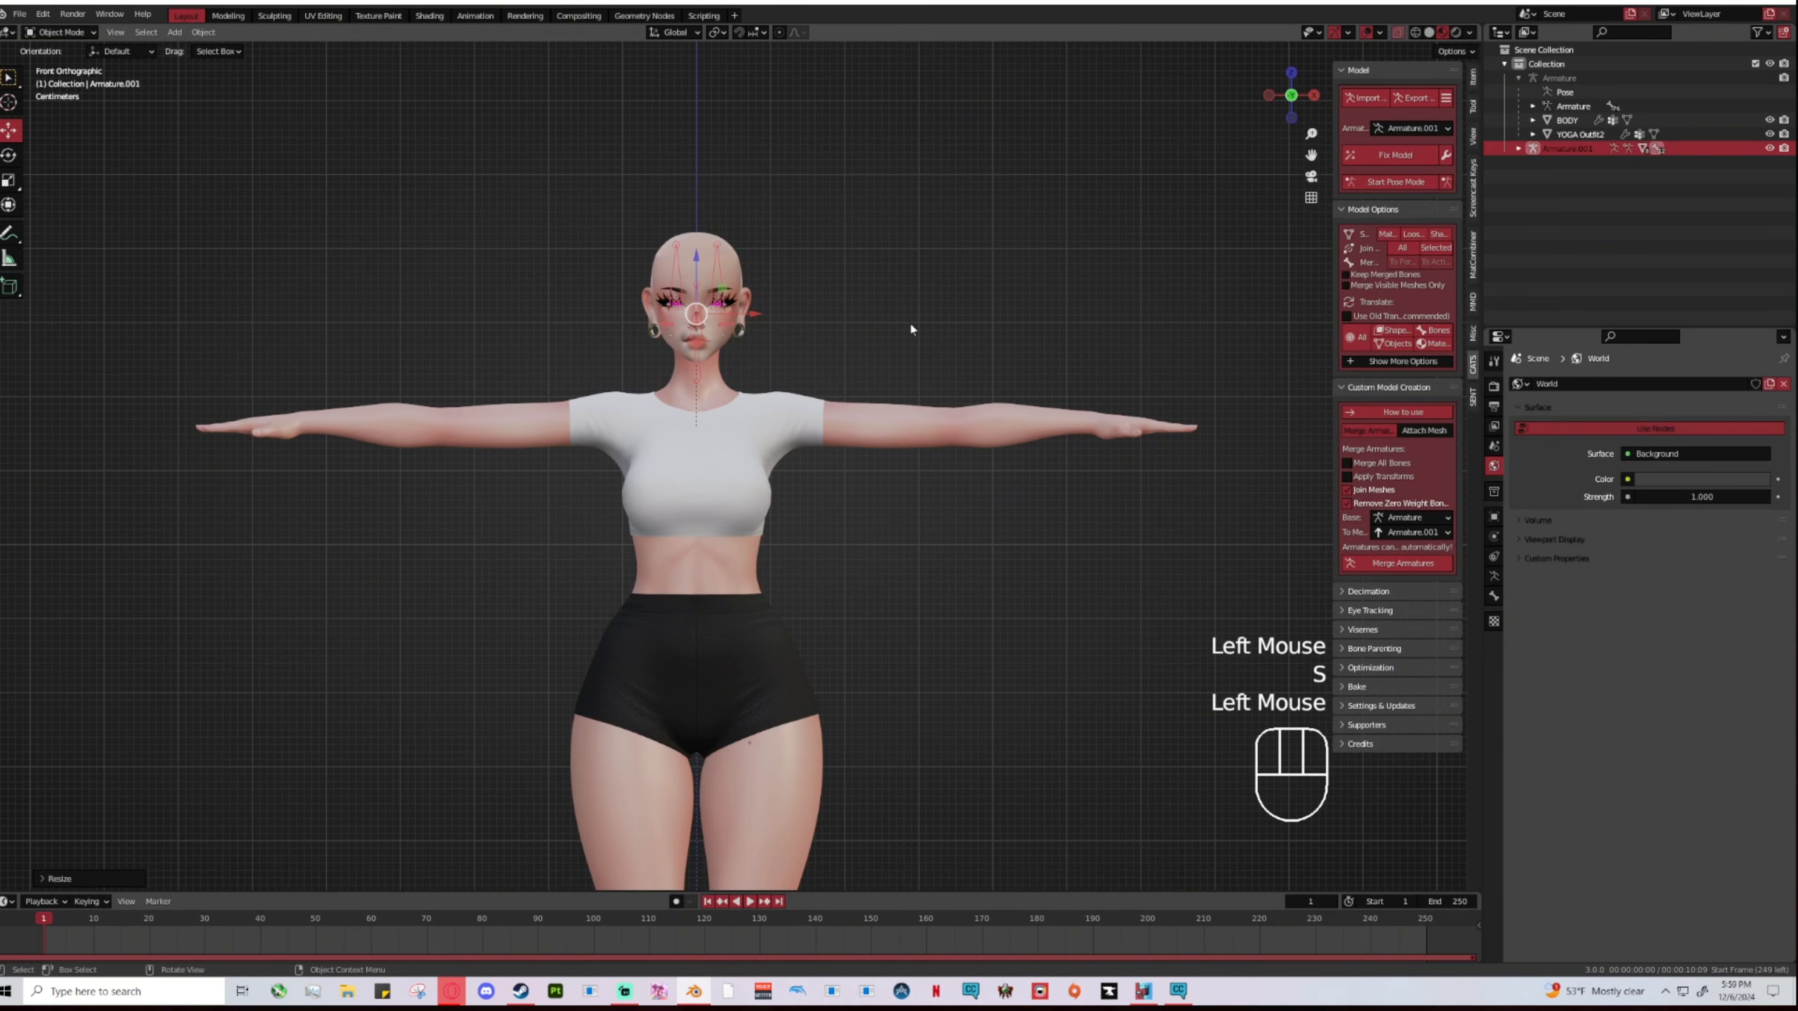
key("s")
left_click(876, 381)
Step: Lower the resized head armature slightly along the Z axis onto the neck, deselect it and switch to the right side view
scroll(873, 387, "down", 3)
scroll(873, 387, "down", 1)
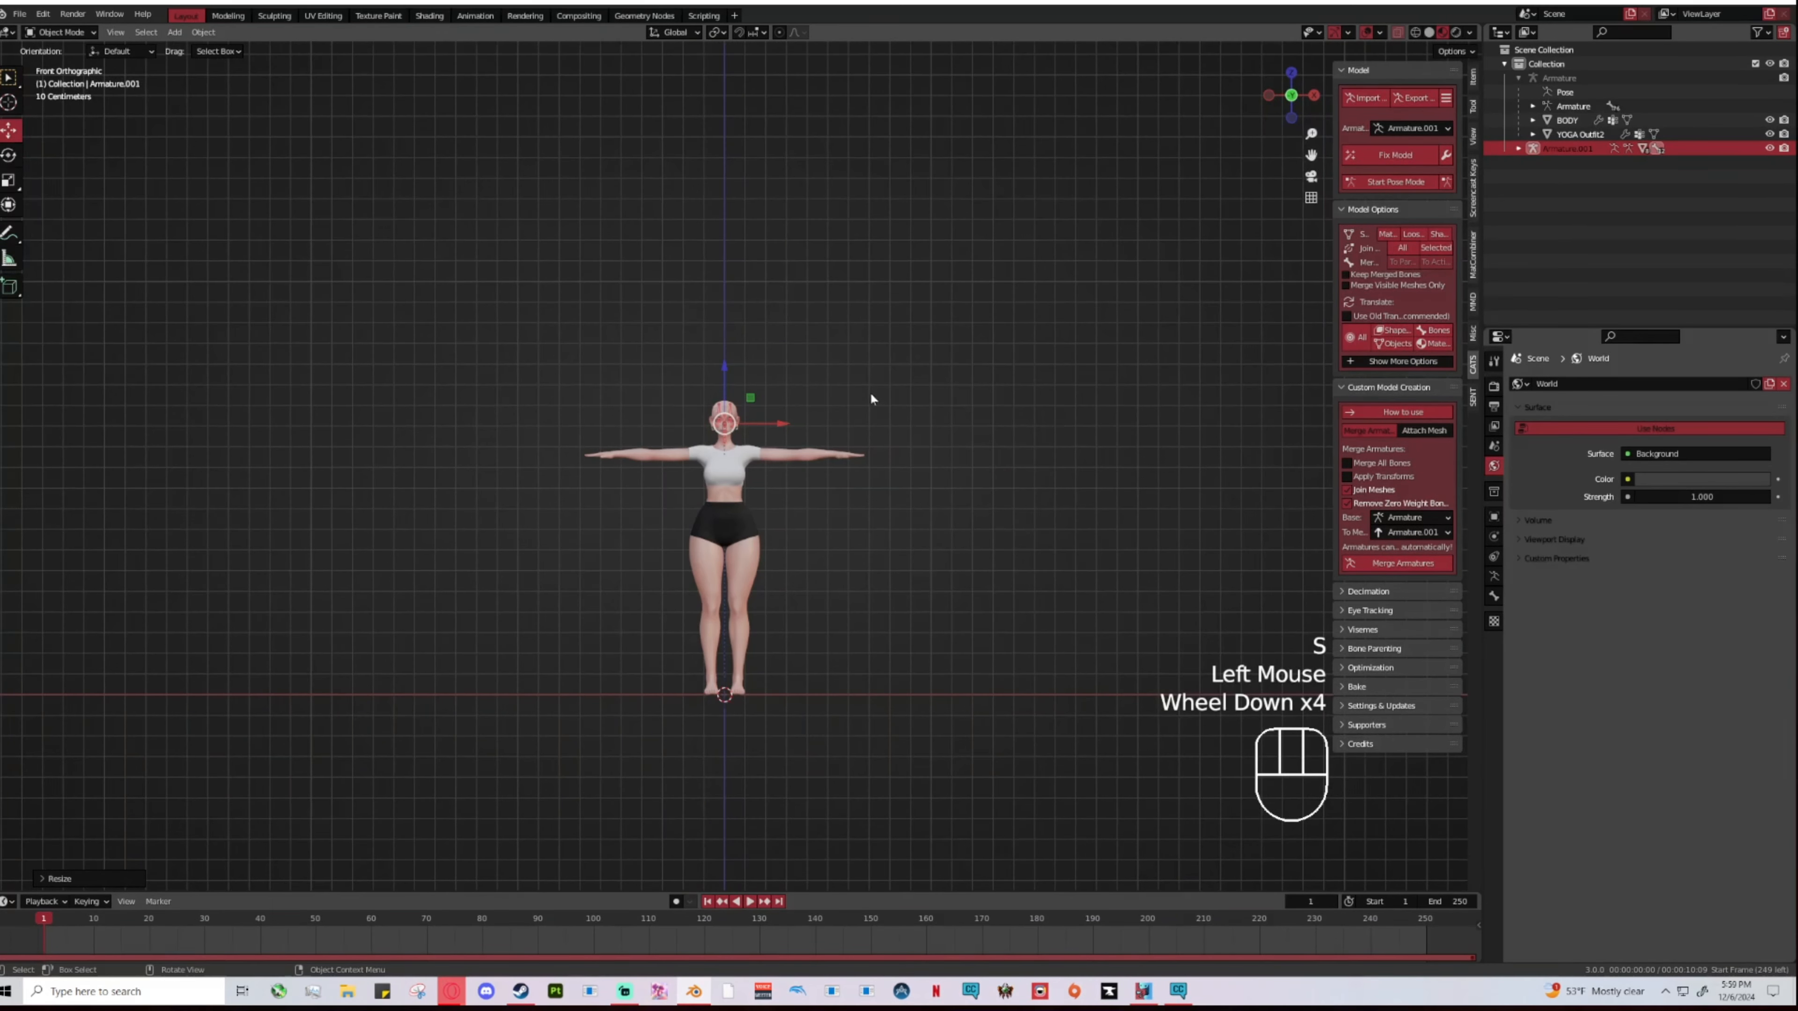
middle_click_drag(859, 390, 839, 376, "shift")
scroll(838, 376, "up", 3)
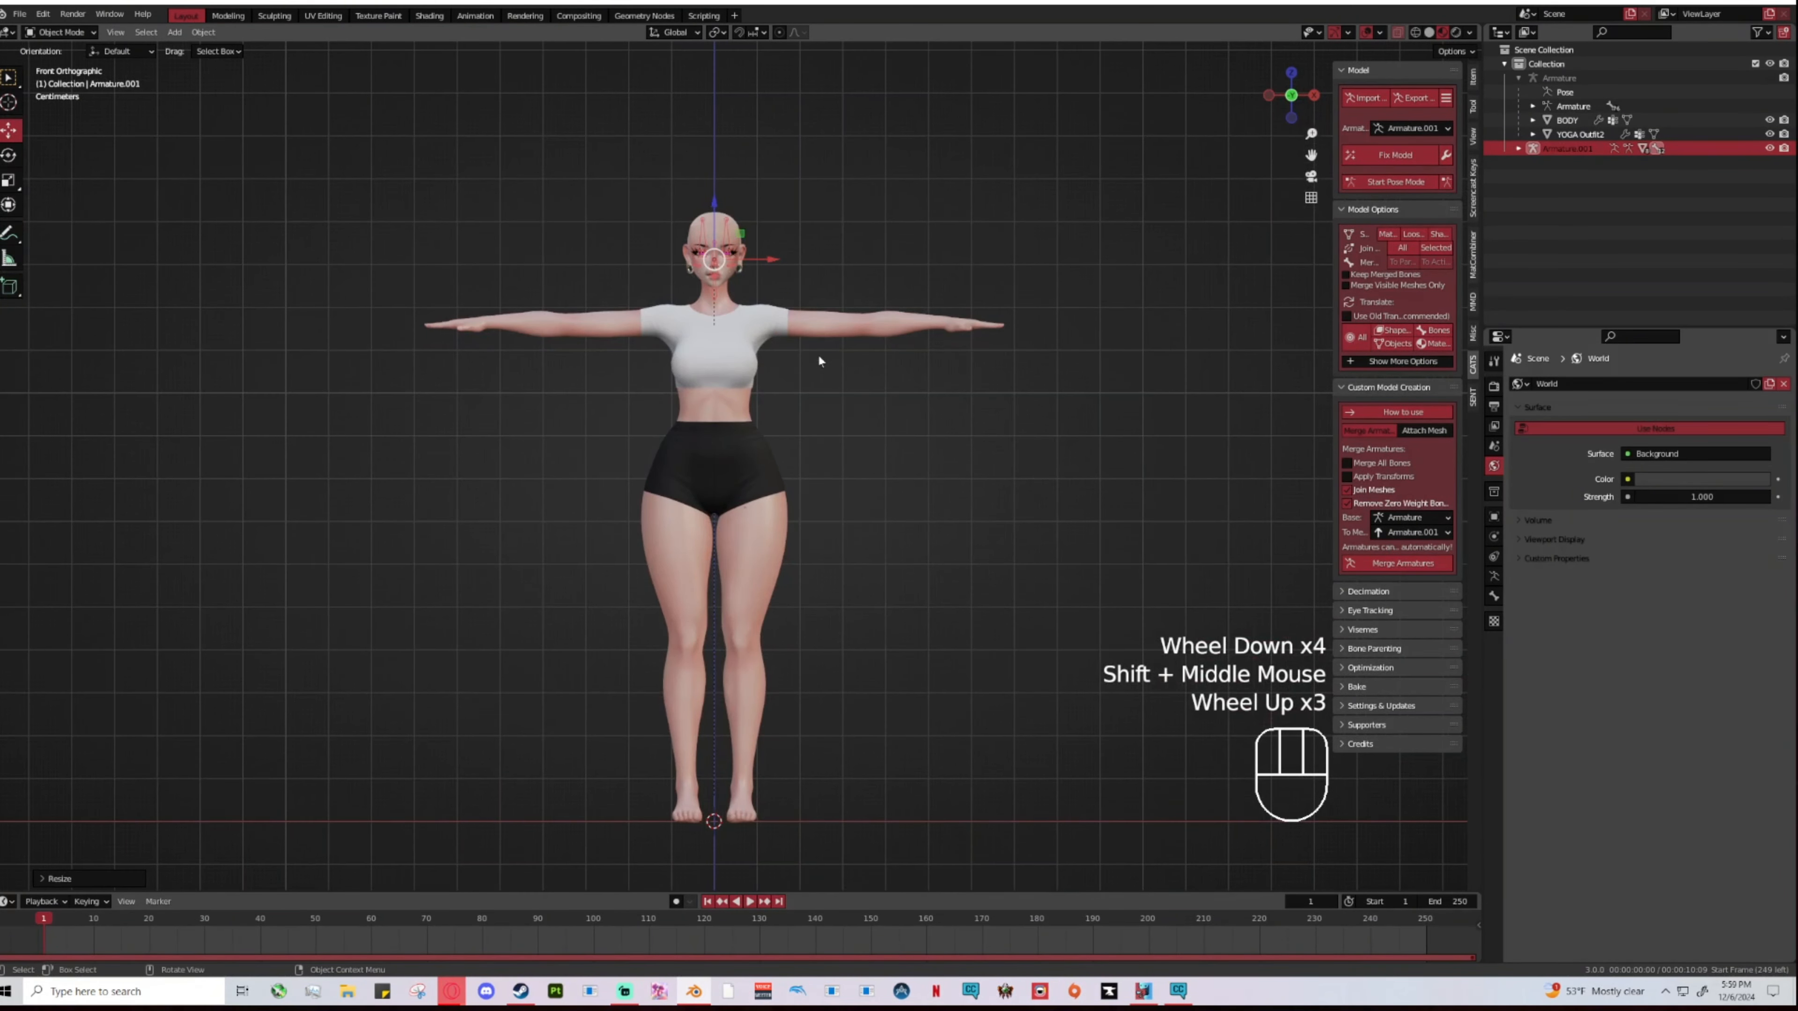
left_click_drag(714, 204, 718, 212)
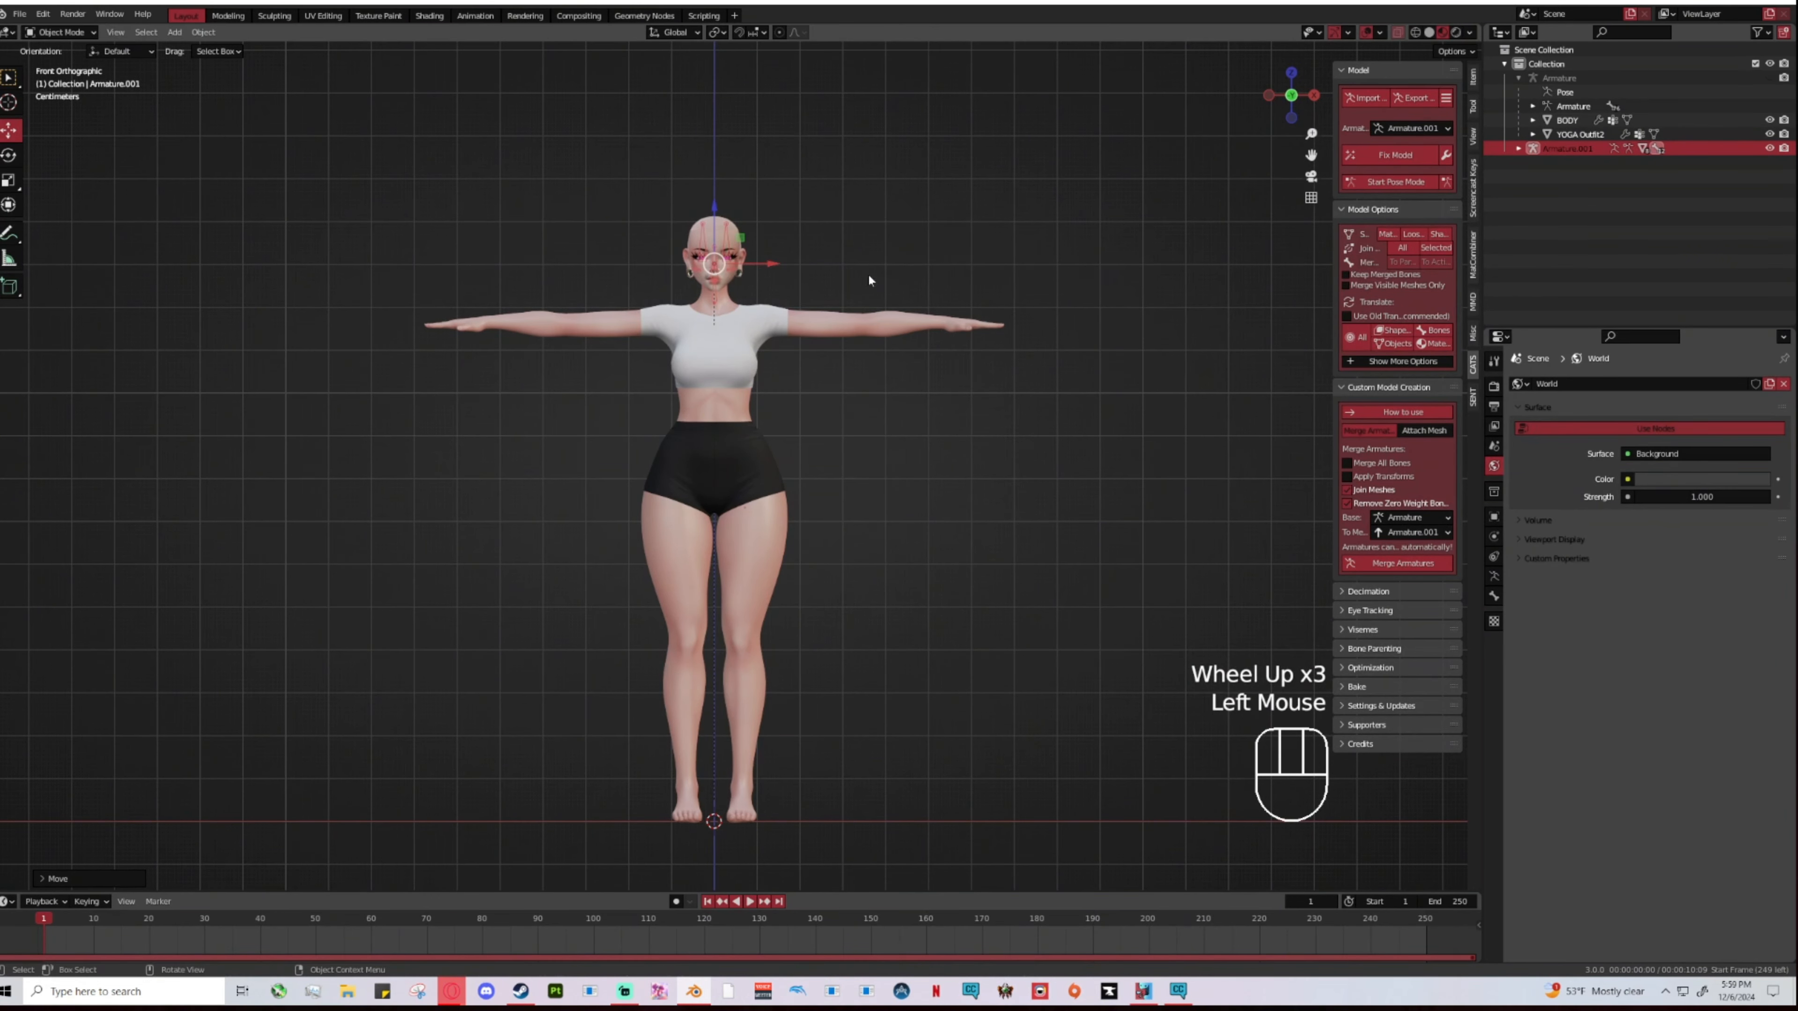
left_click(998, 276)
left_click(1314, 95)
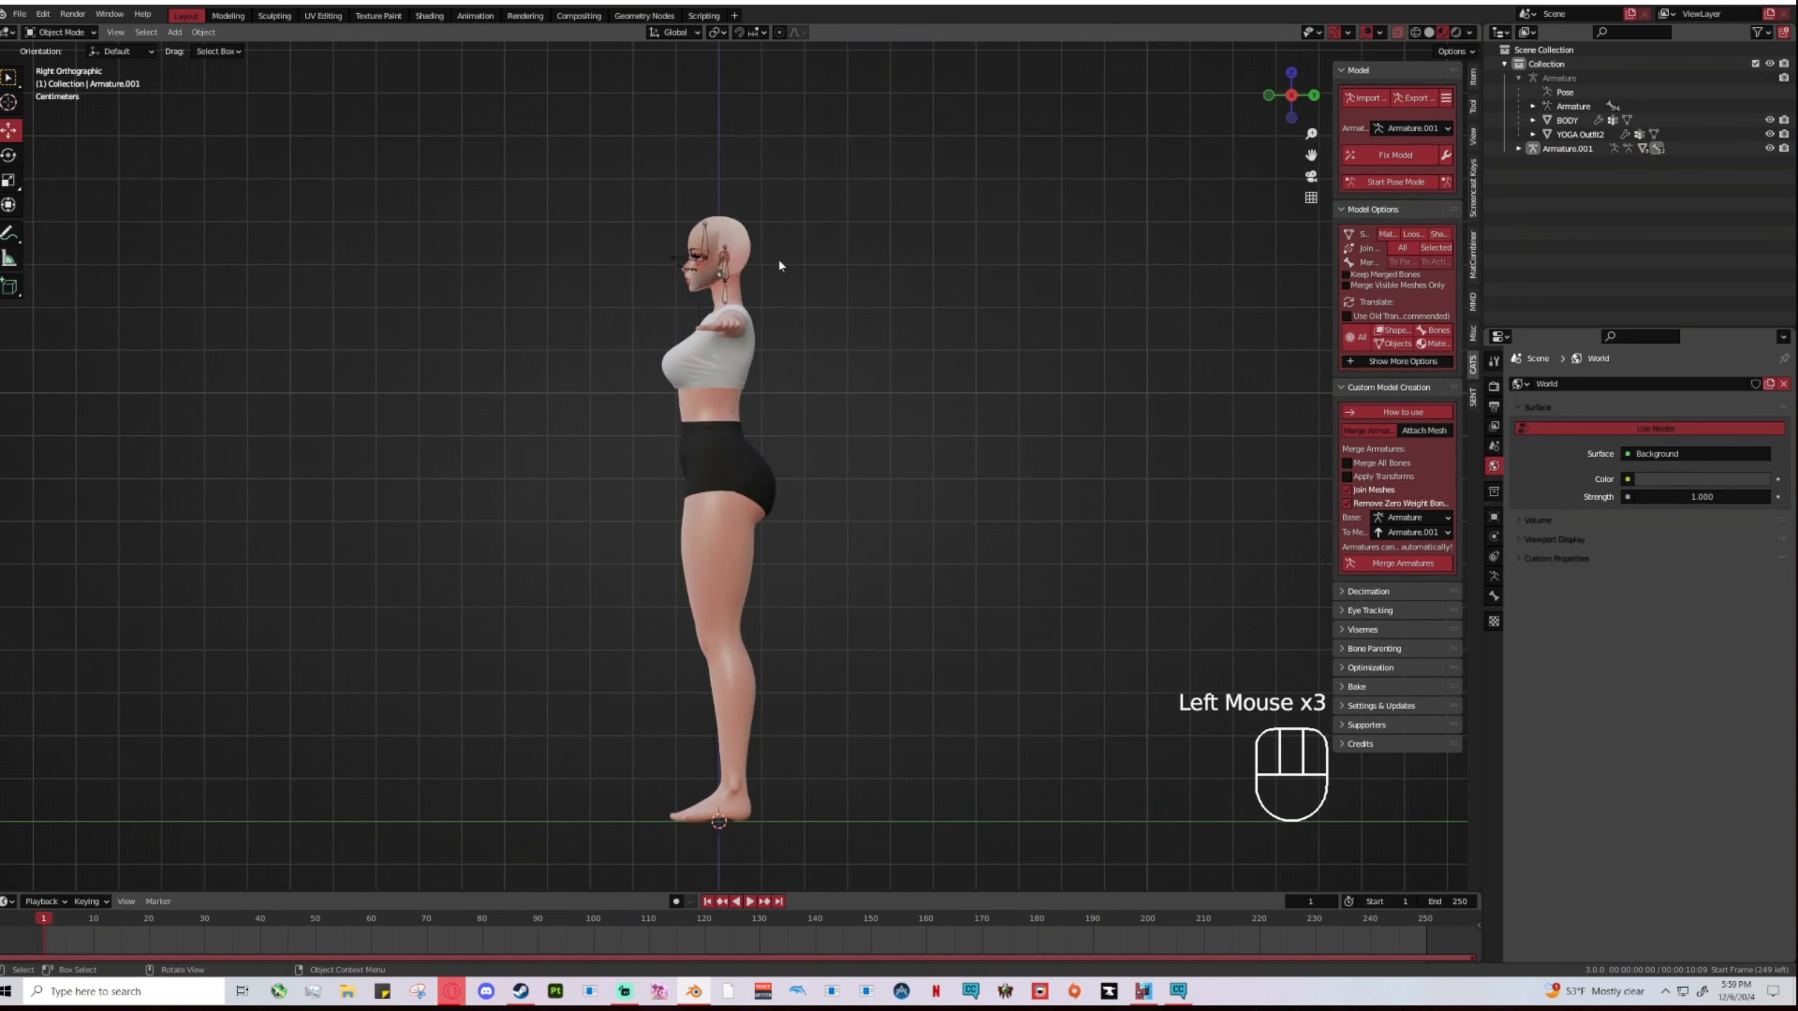
Step: Try raising the head armature along the Z axis in a close front view, and undo the move
left_click(1269, 96)
middle_click_drag(863, 243, 847, 411, "shift")
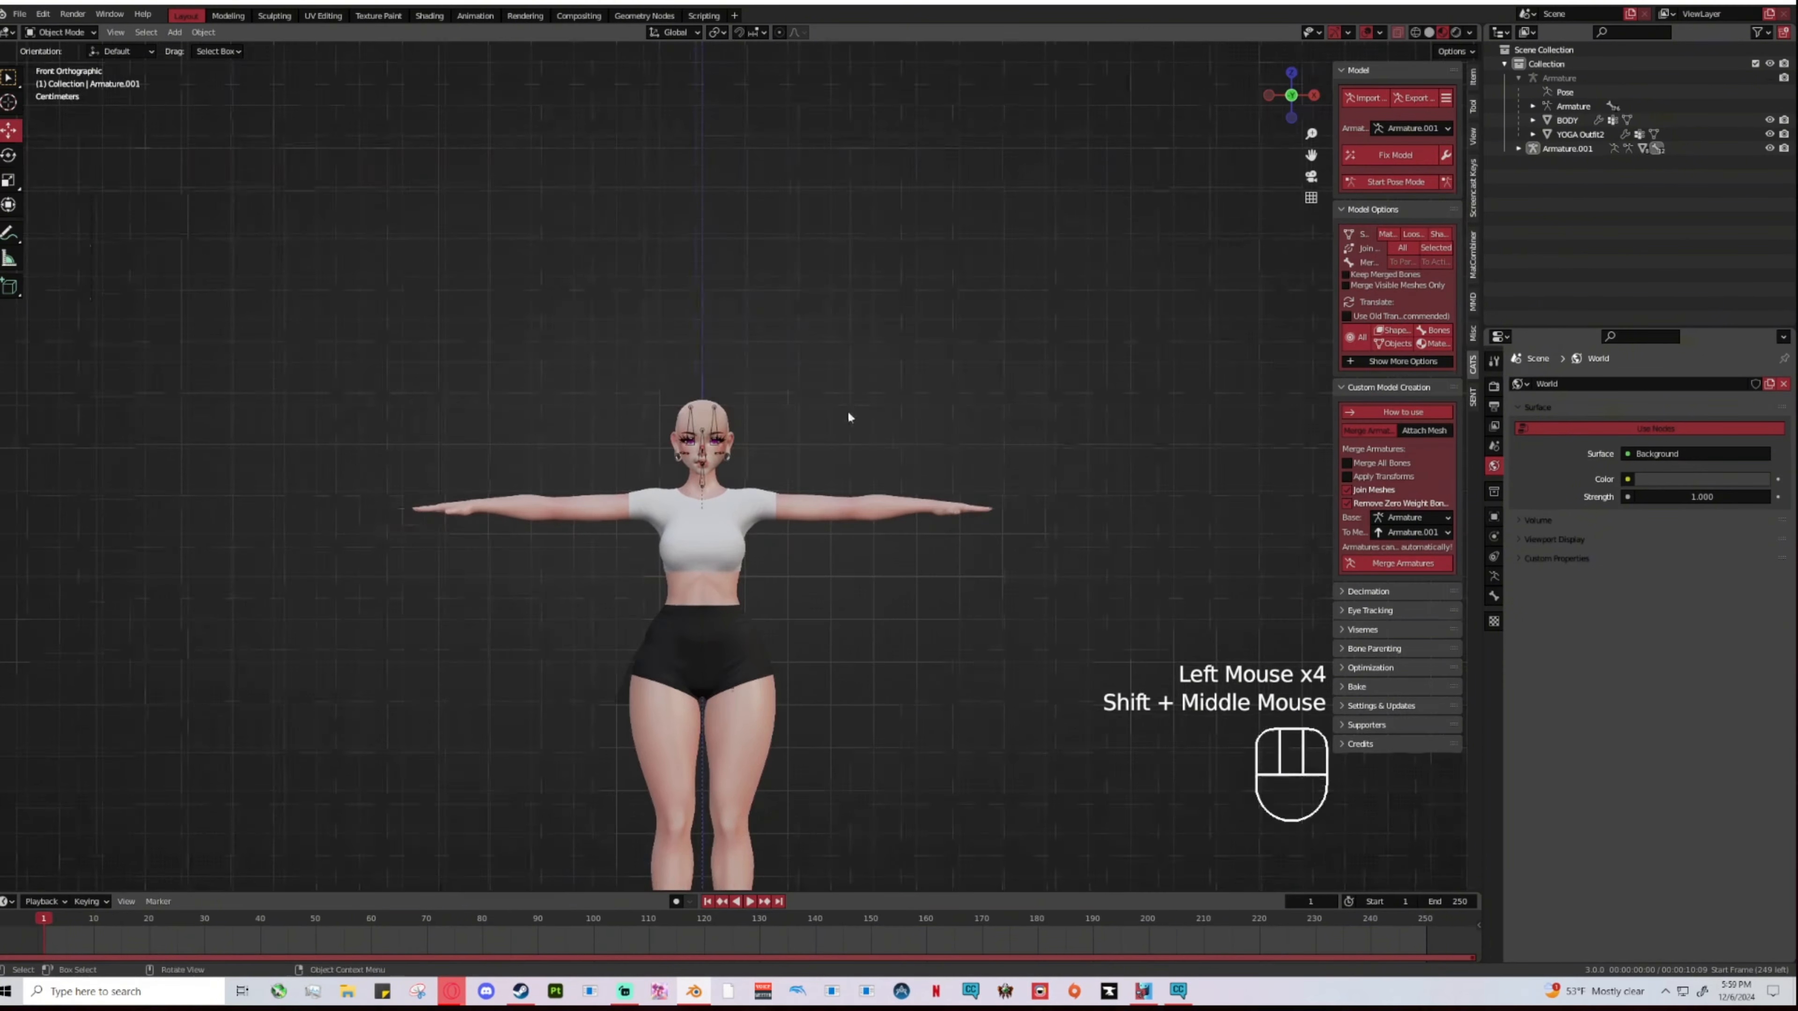
scroll(788, 341, "up", 4)
middle_click_drag(788, 341, 1013, 301, "shift")
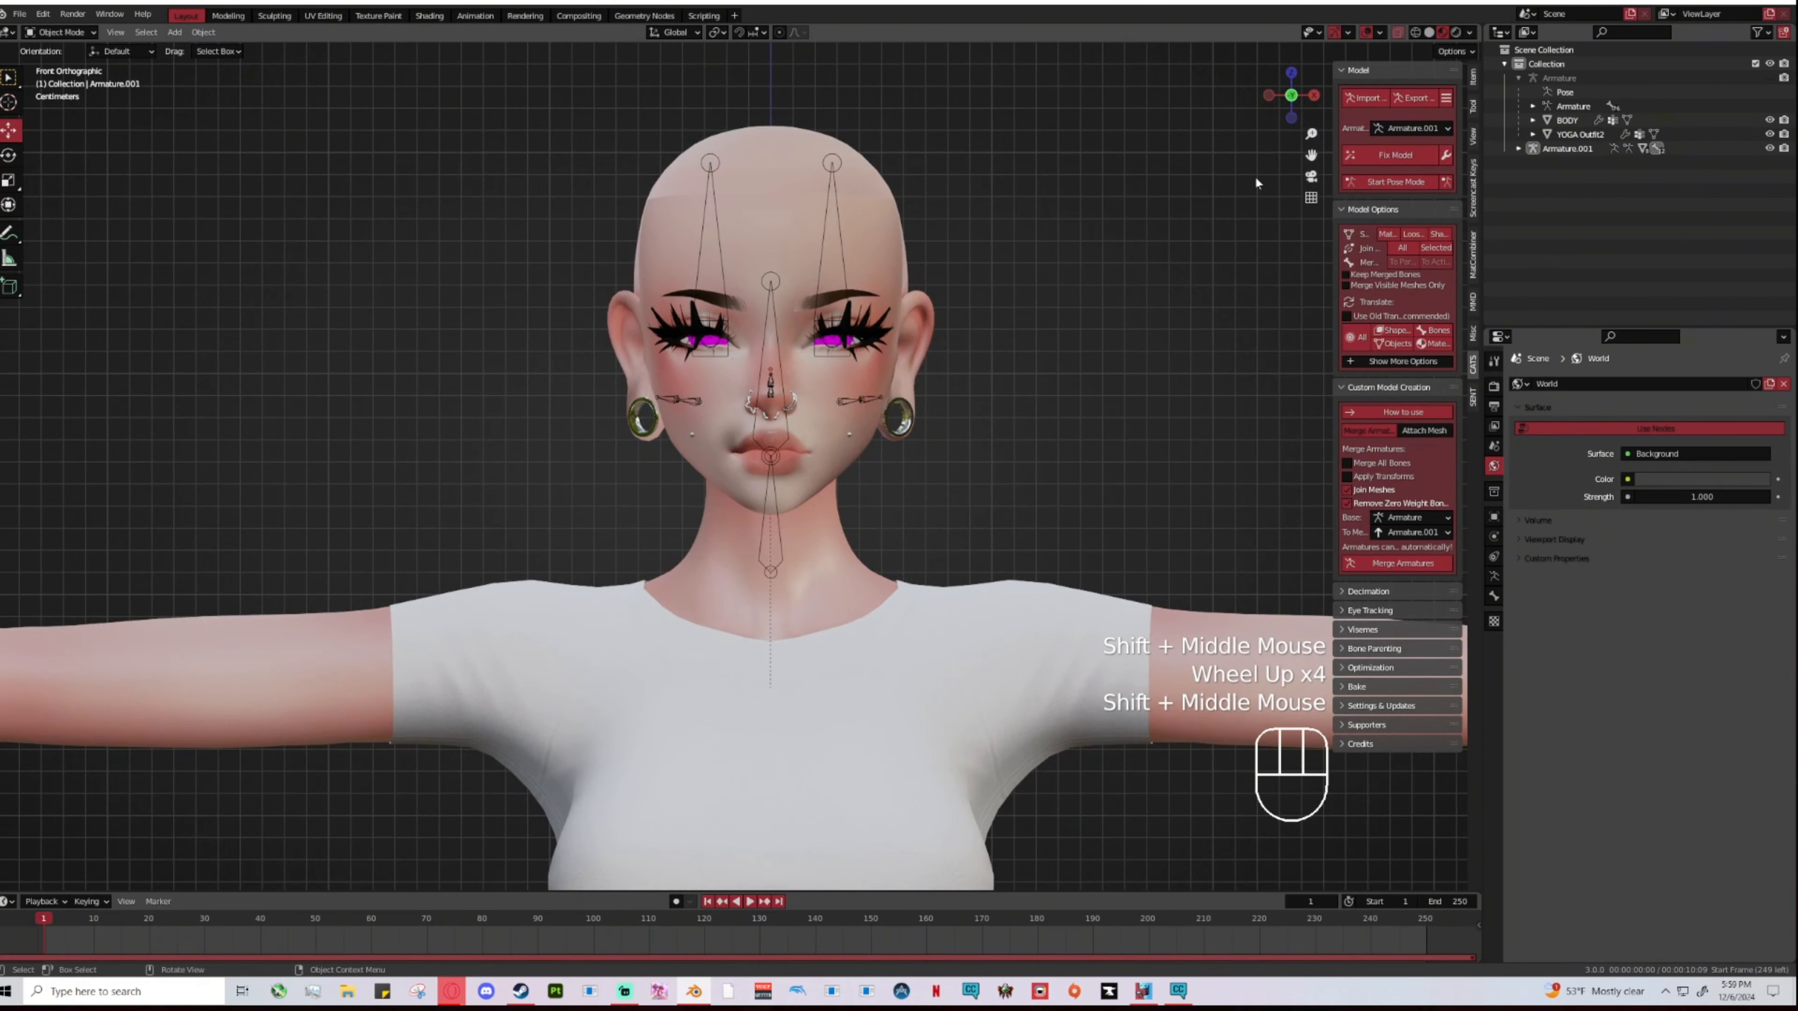
left_click(837, 175)
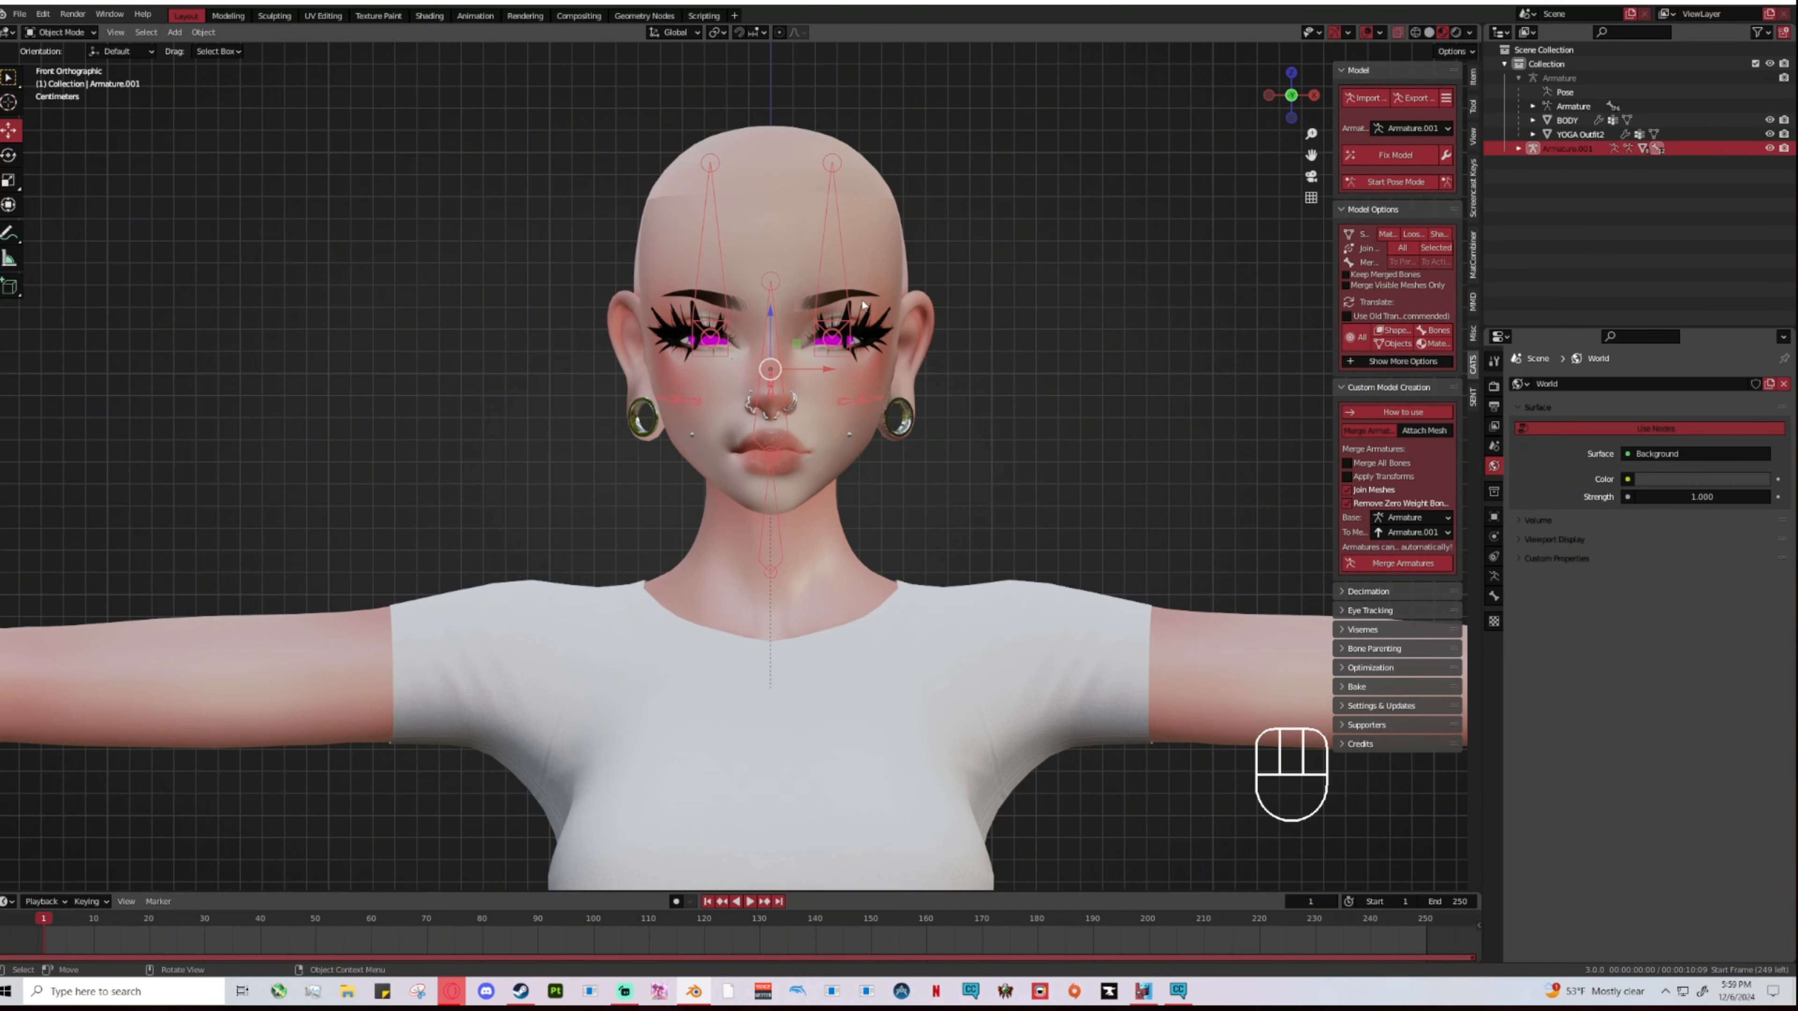
left_click_drag(769, 316, 769, 295)
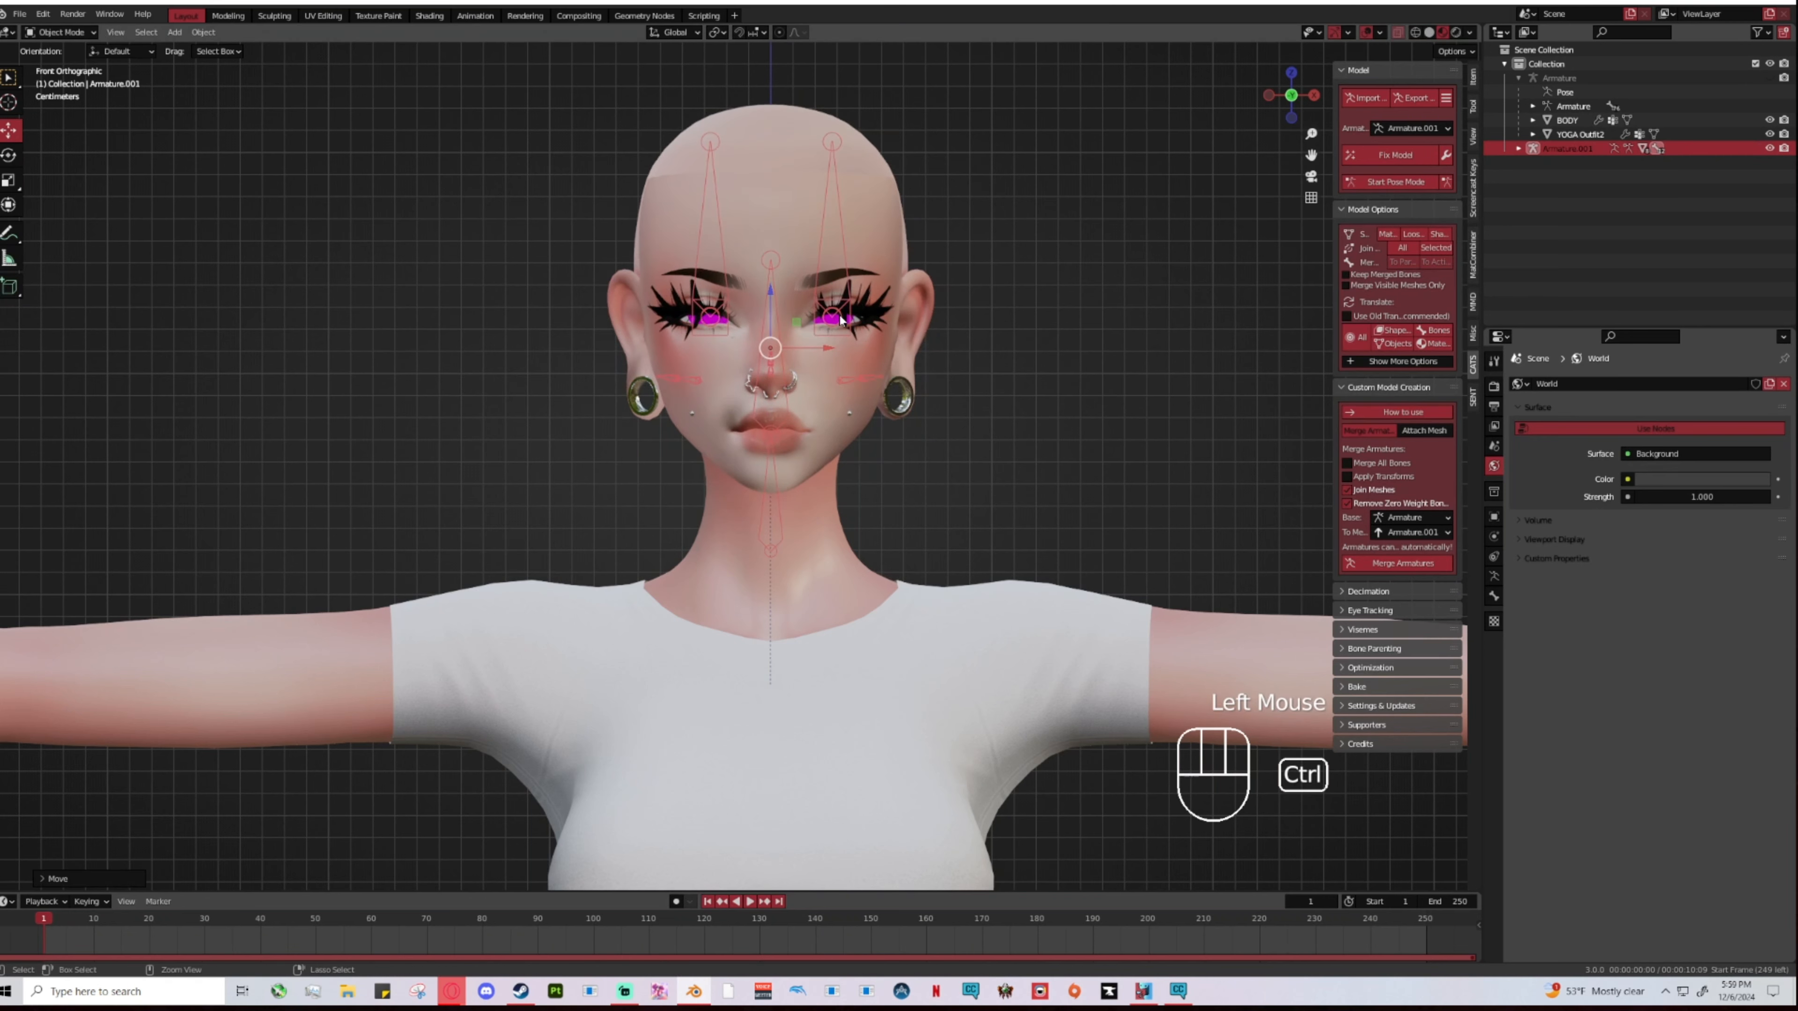
key("ctrl+z")
Step: Try scaling only the Aria Head mesh inside the expanded head armature, and undo the resize
left_click(1518, 149)
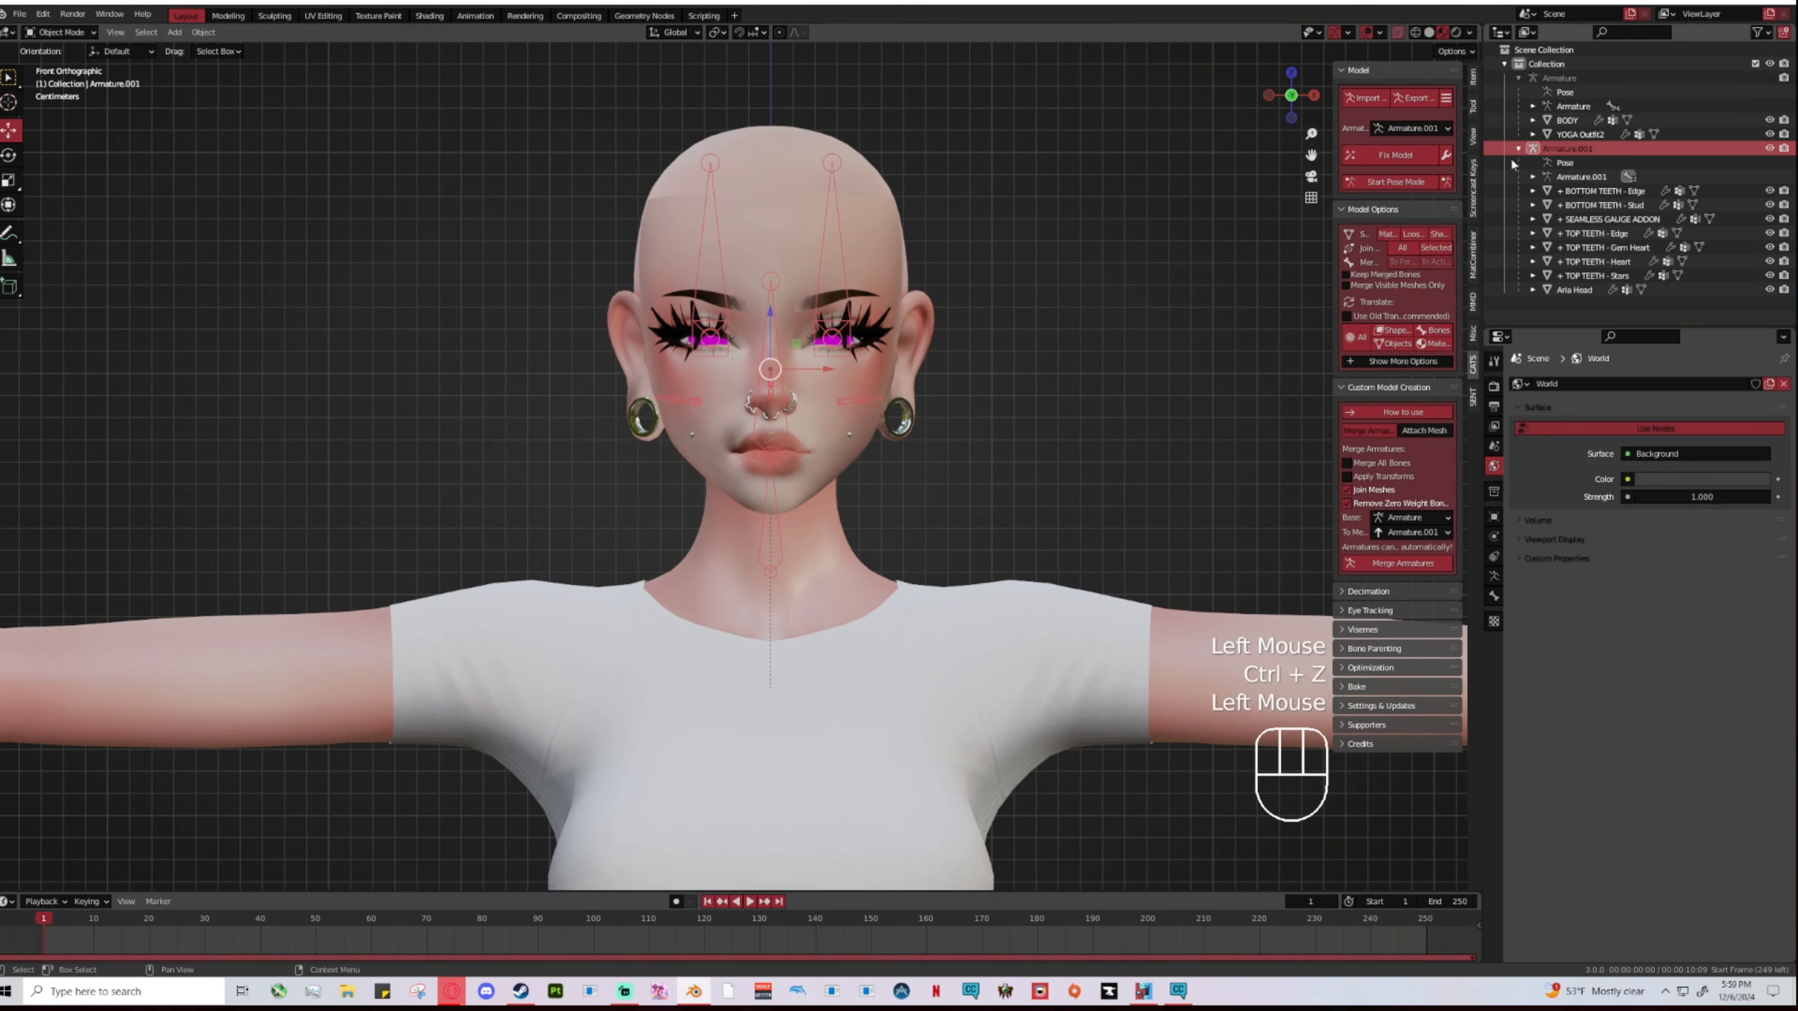
left_click(893, 201)
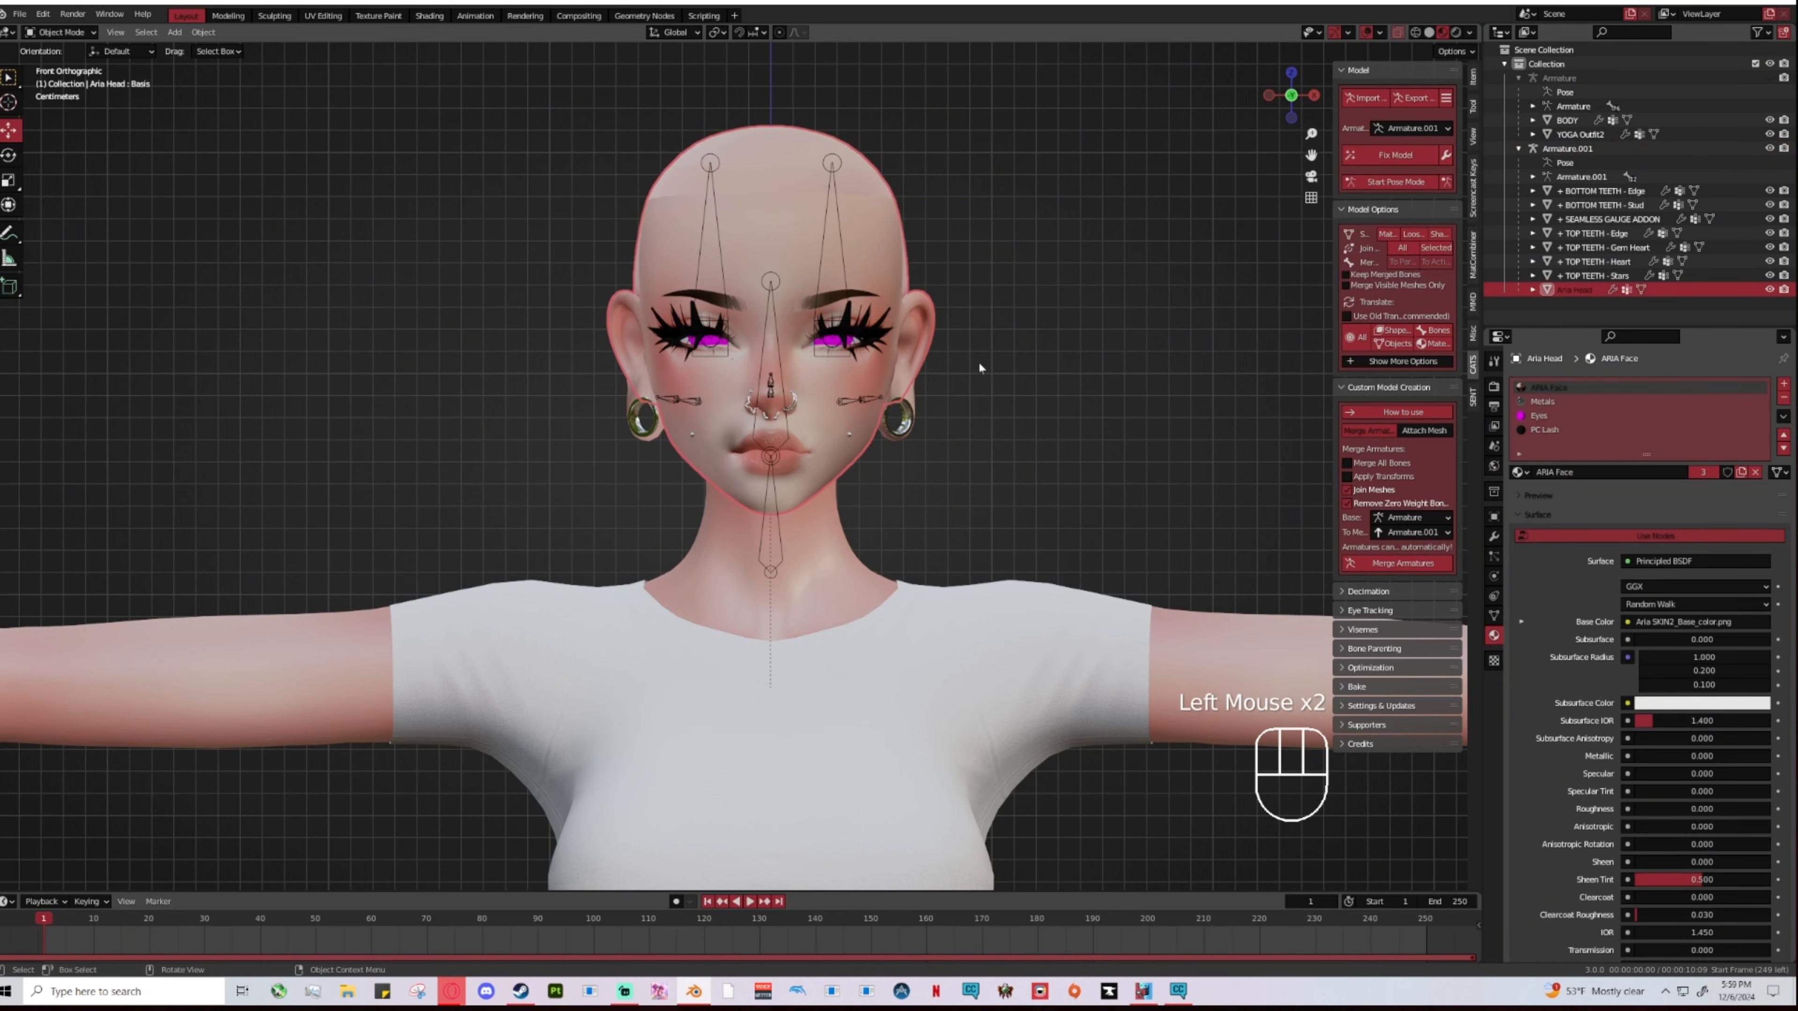
key("s")
left_click(830, 367)
scroll(826, 366, "down", 3)
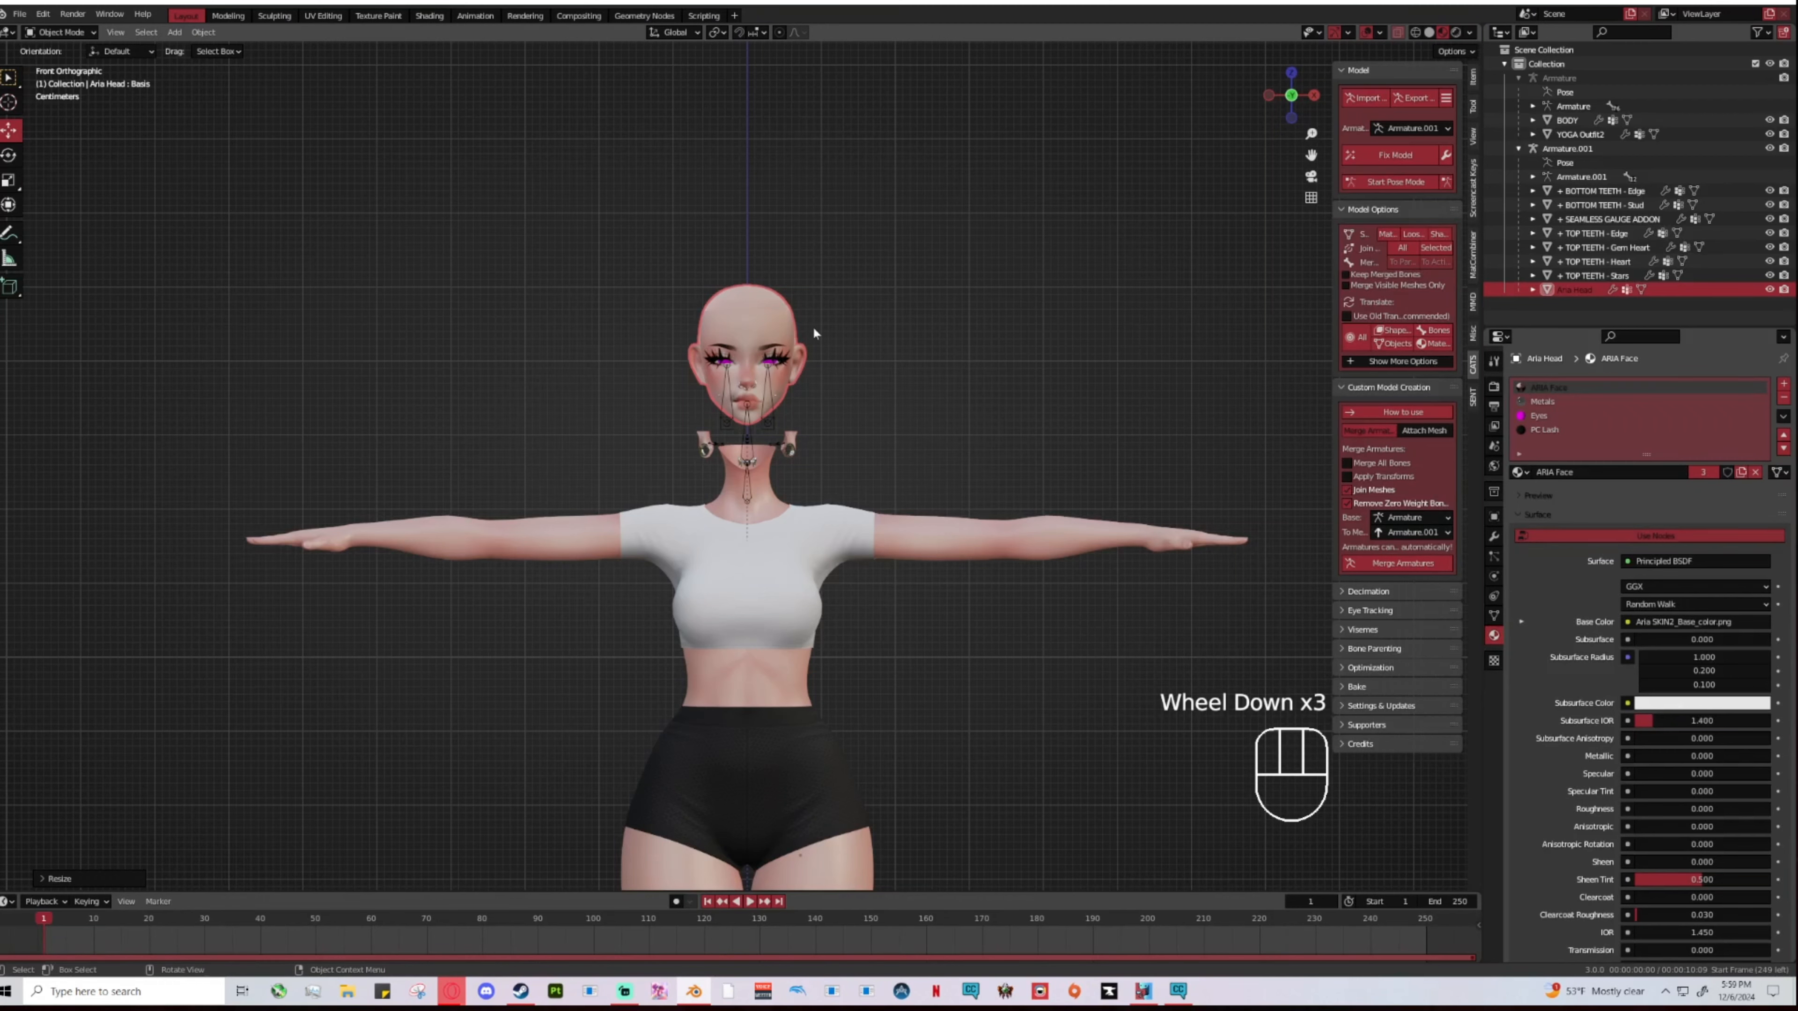
scroll(811, 388, "up", 3)
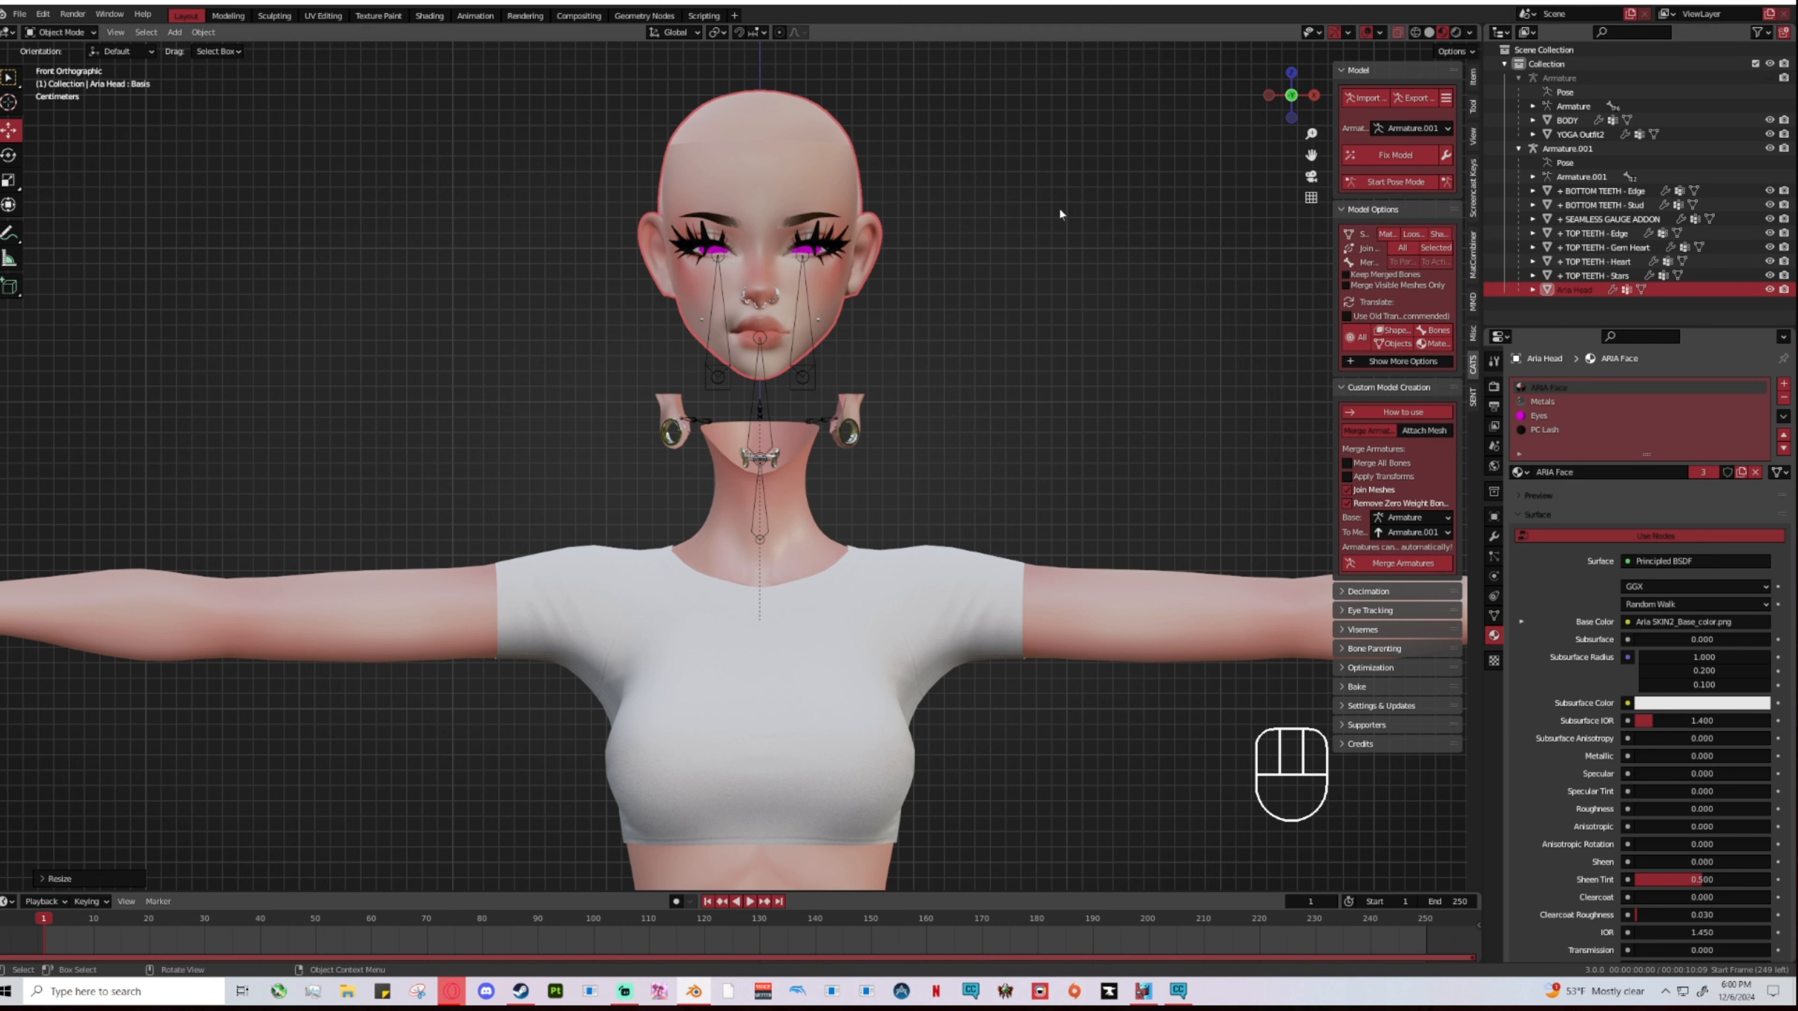
left_click(1770, 149)
left_click(1769, 149)
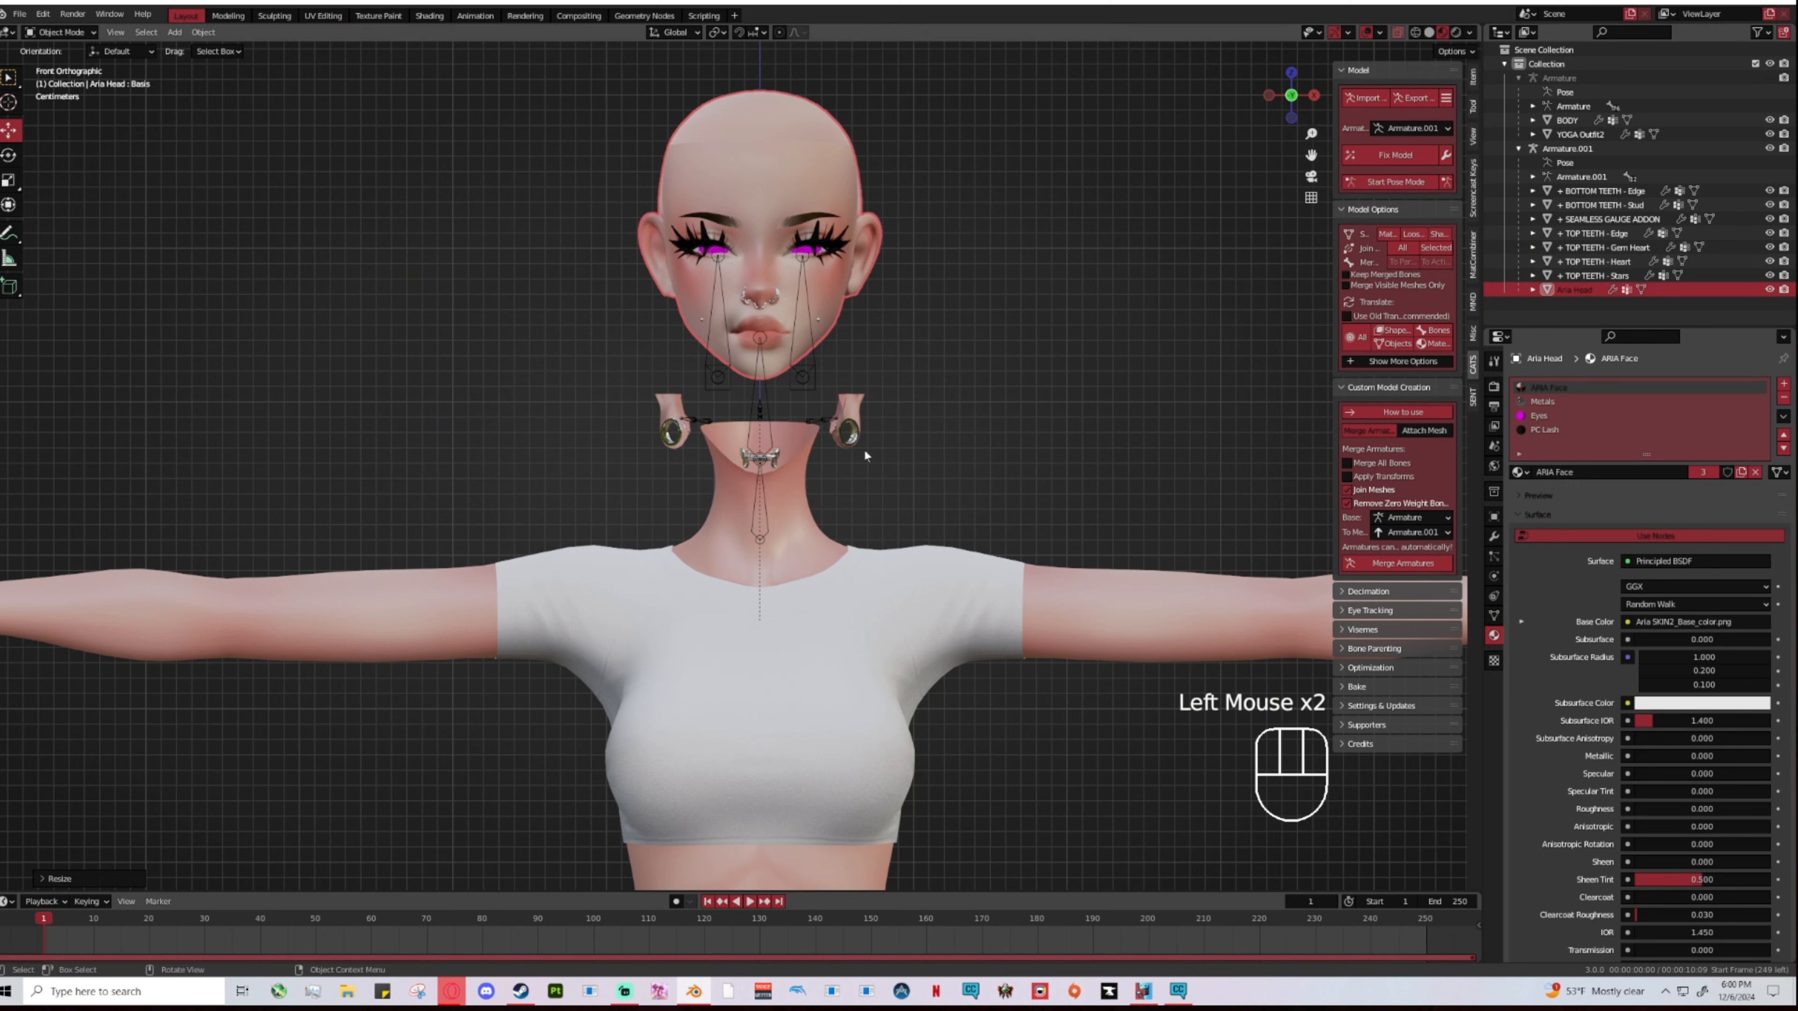
key("ctrl+z")
key("ctrl+z")
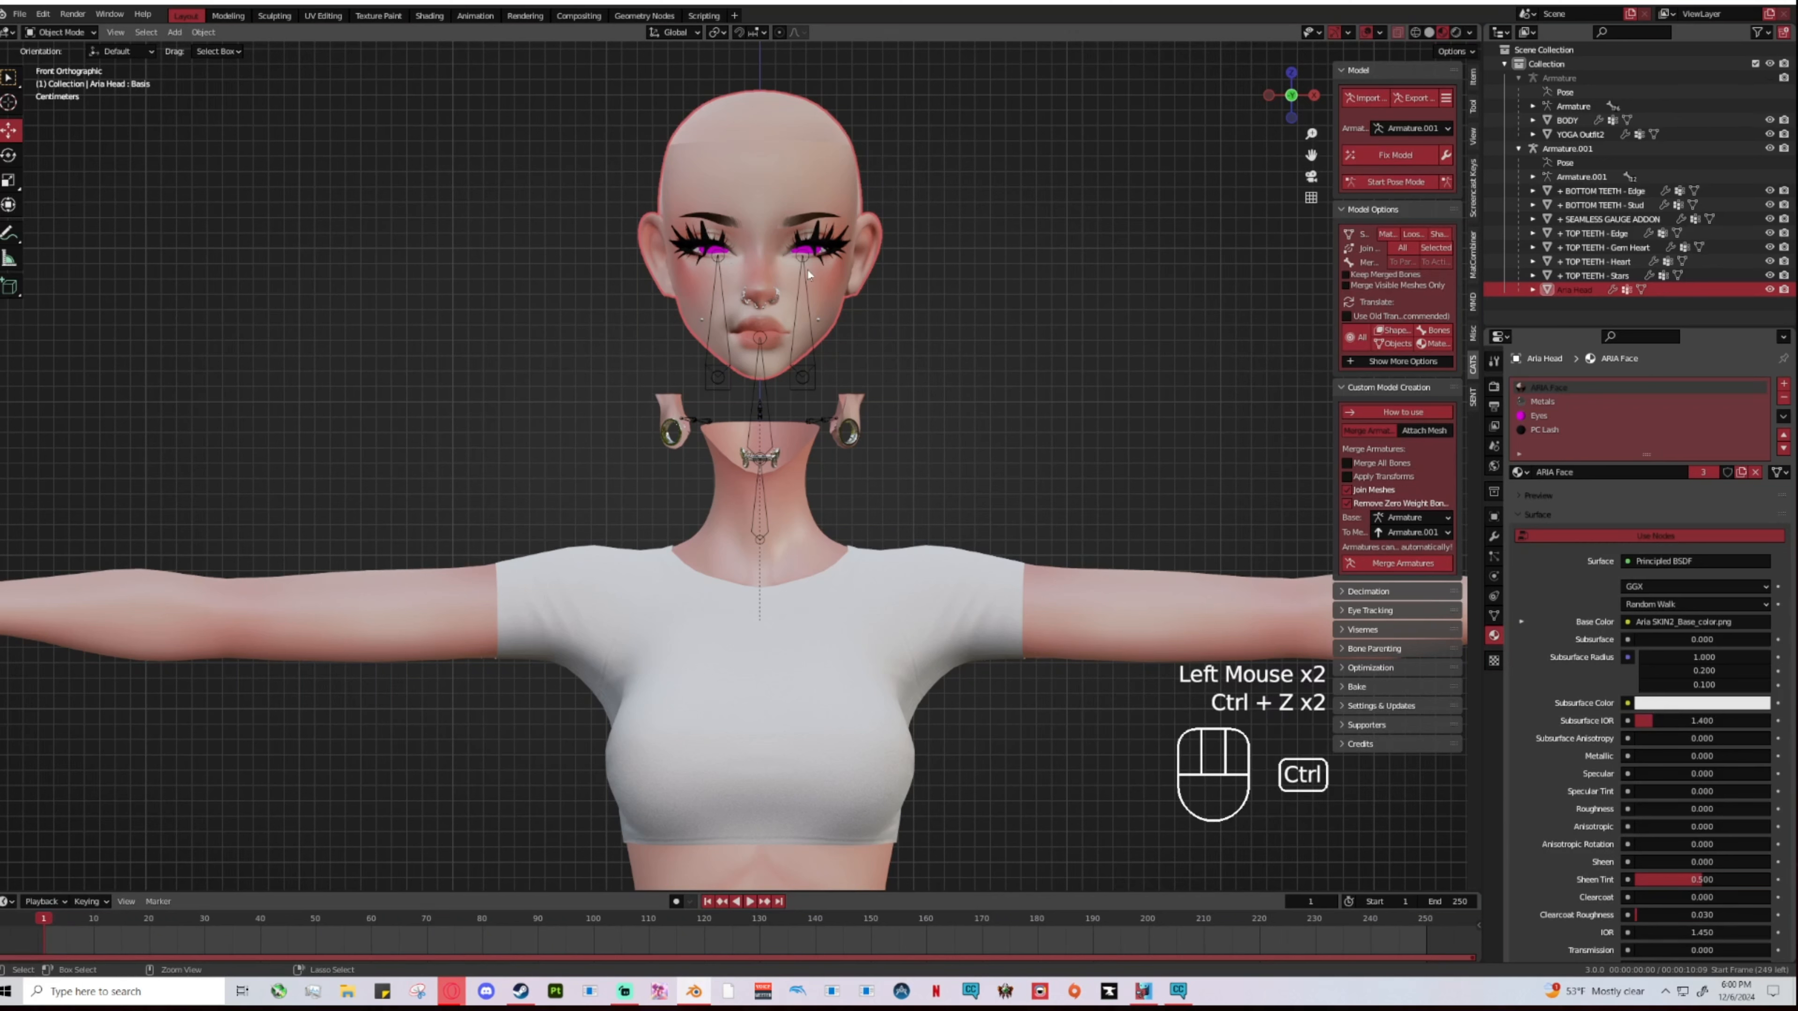
key("ctrl+z")
Step: Fine-tune the head armature's height on the neck along the Z axis, working in front and right side views
left_click(1042, 347)
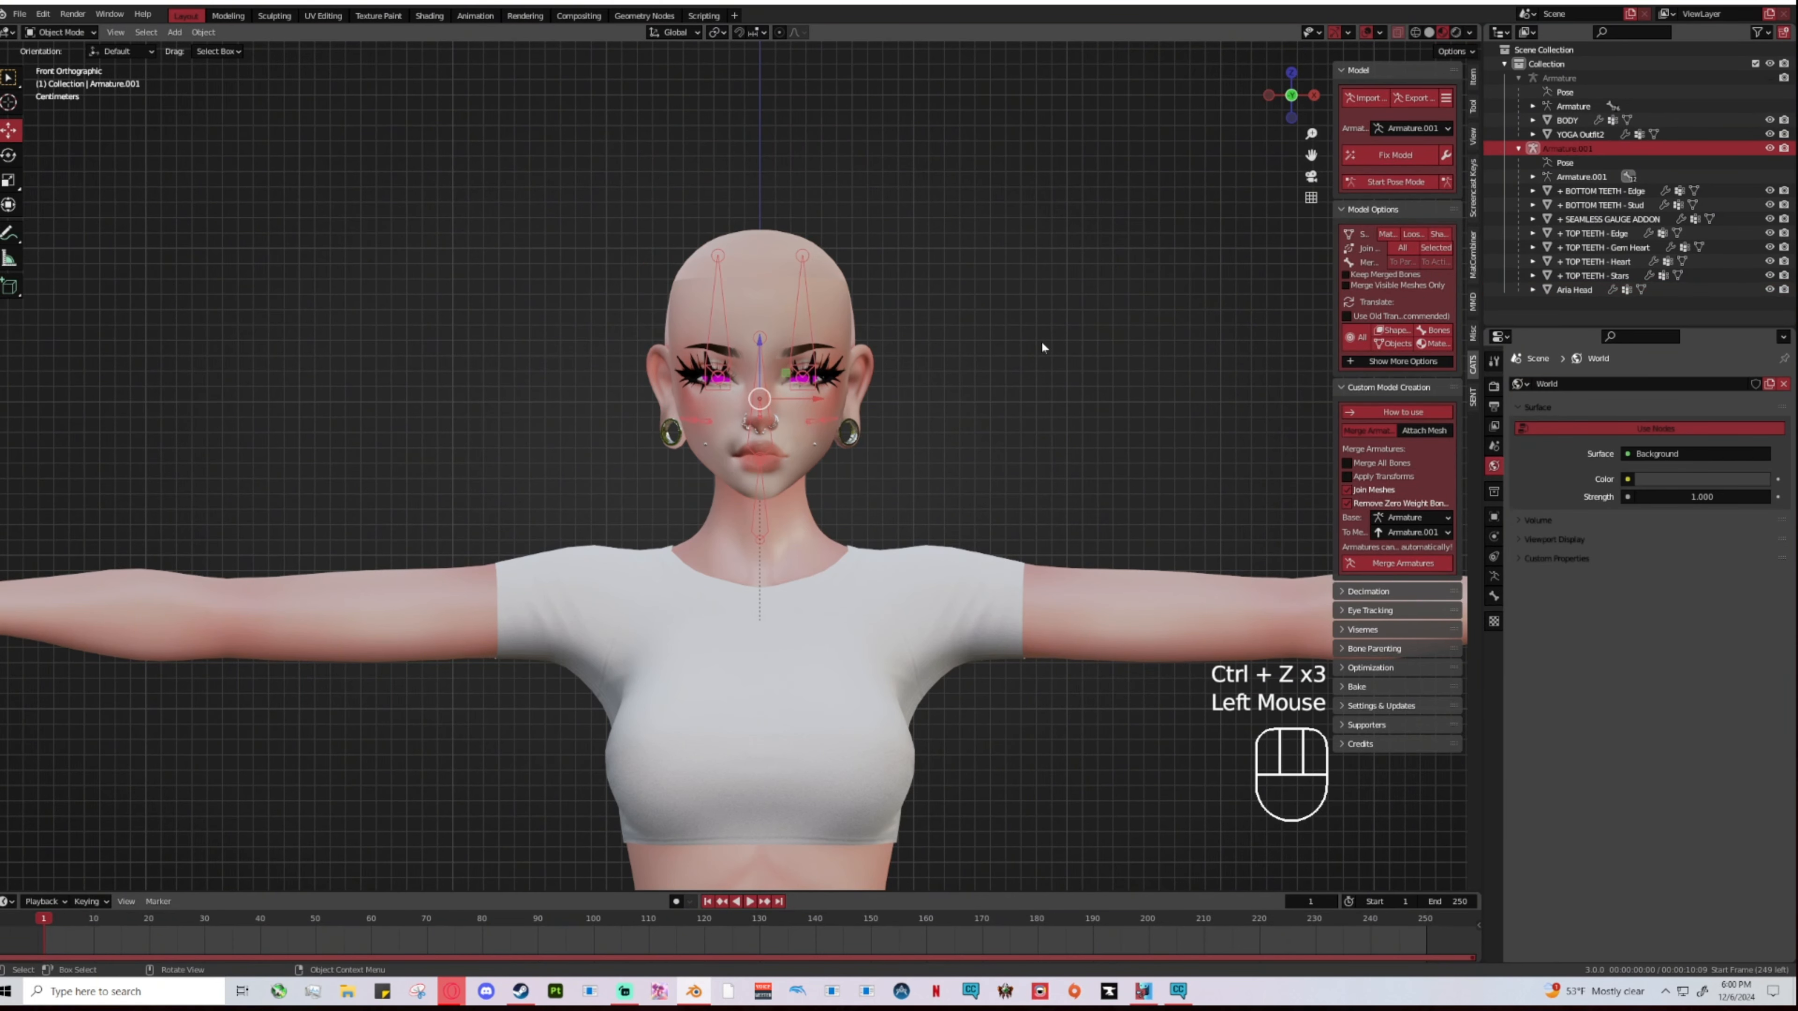
left_click_drag(761, 342, 761, 342)
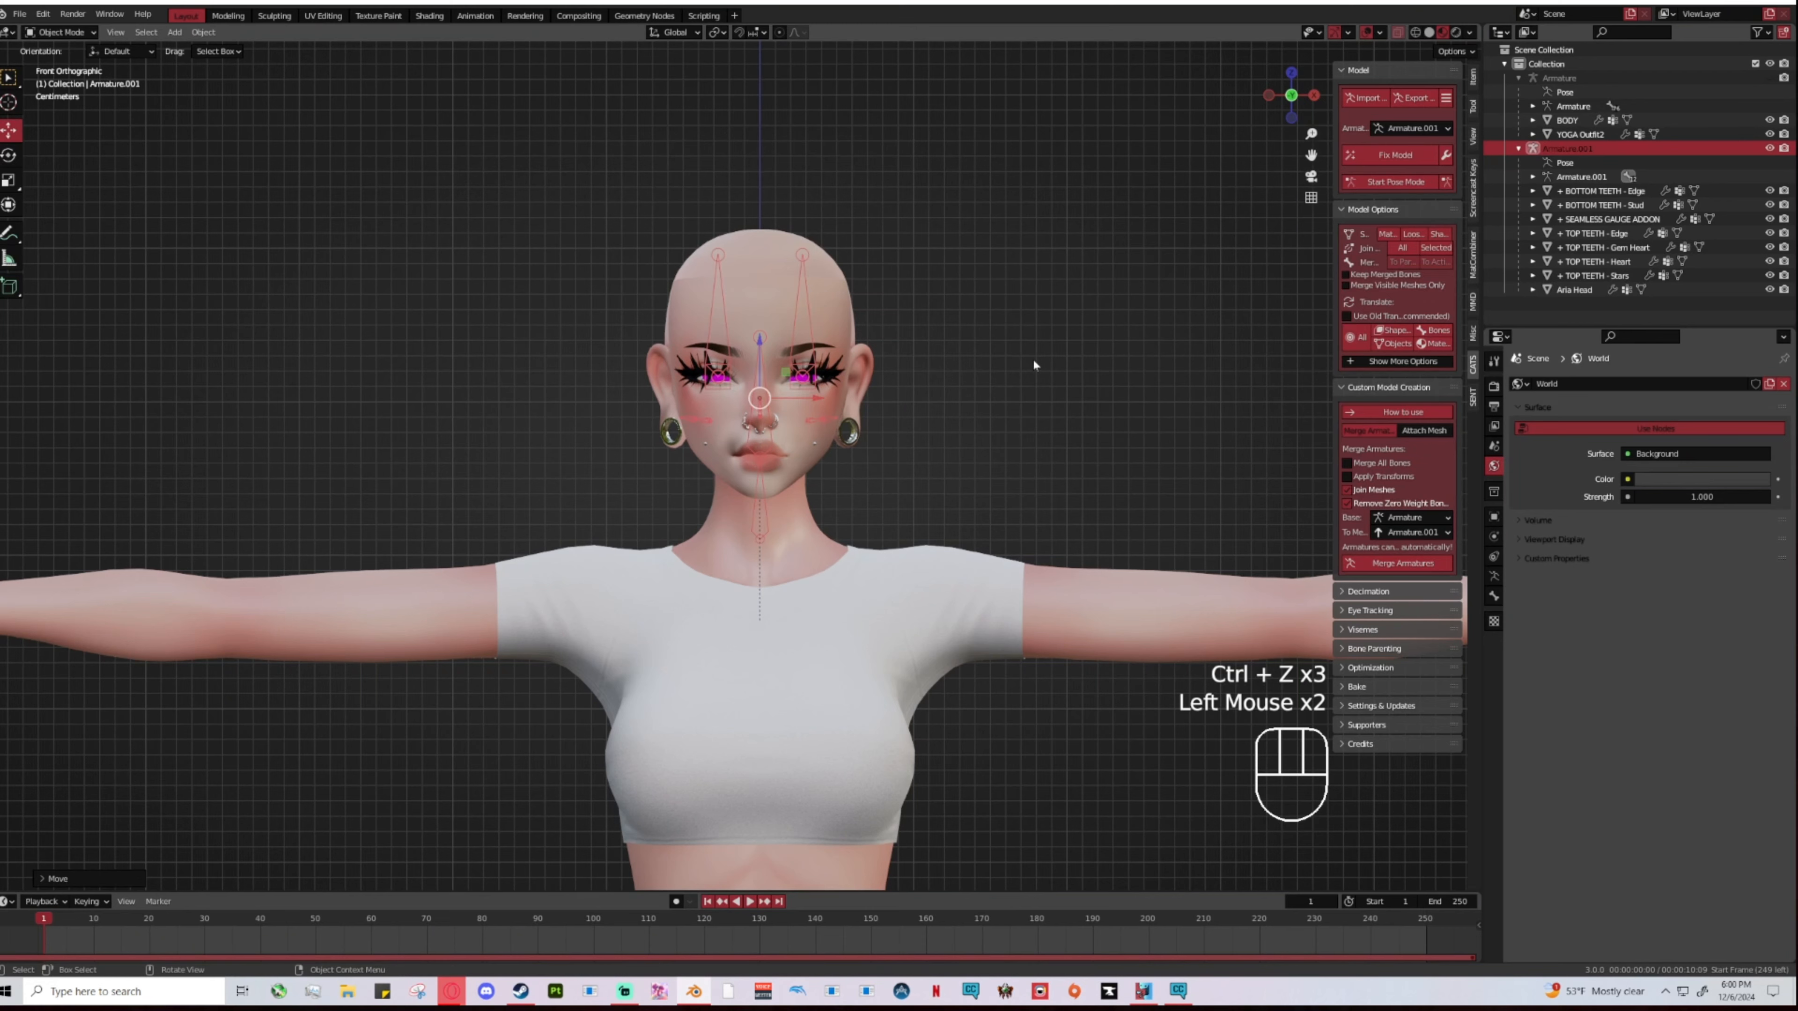
left_click(1033, 363)
left_click(760, 341)
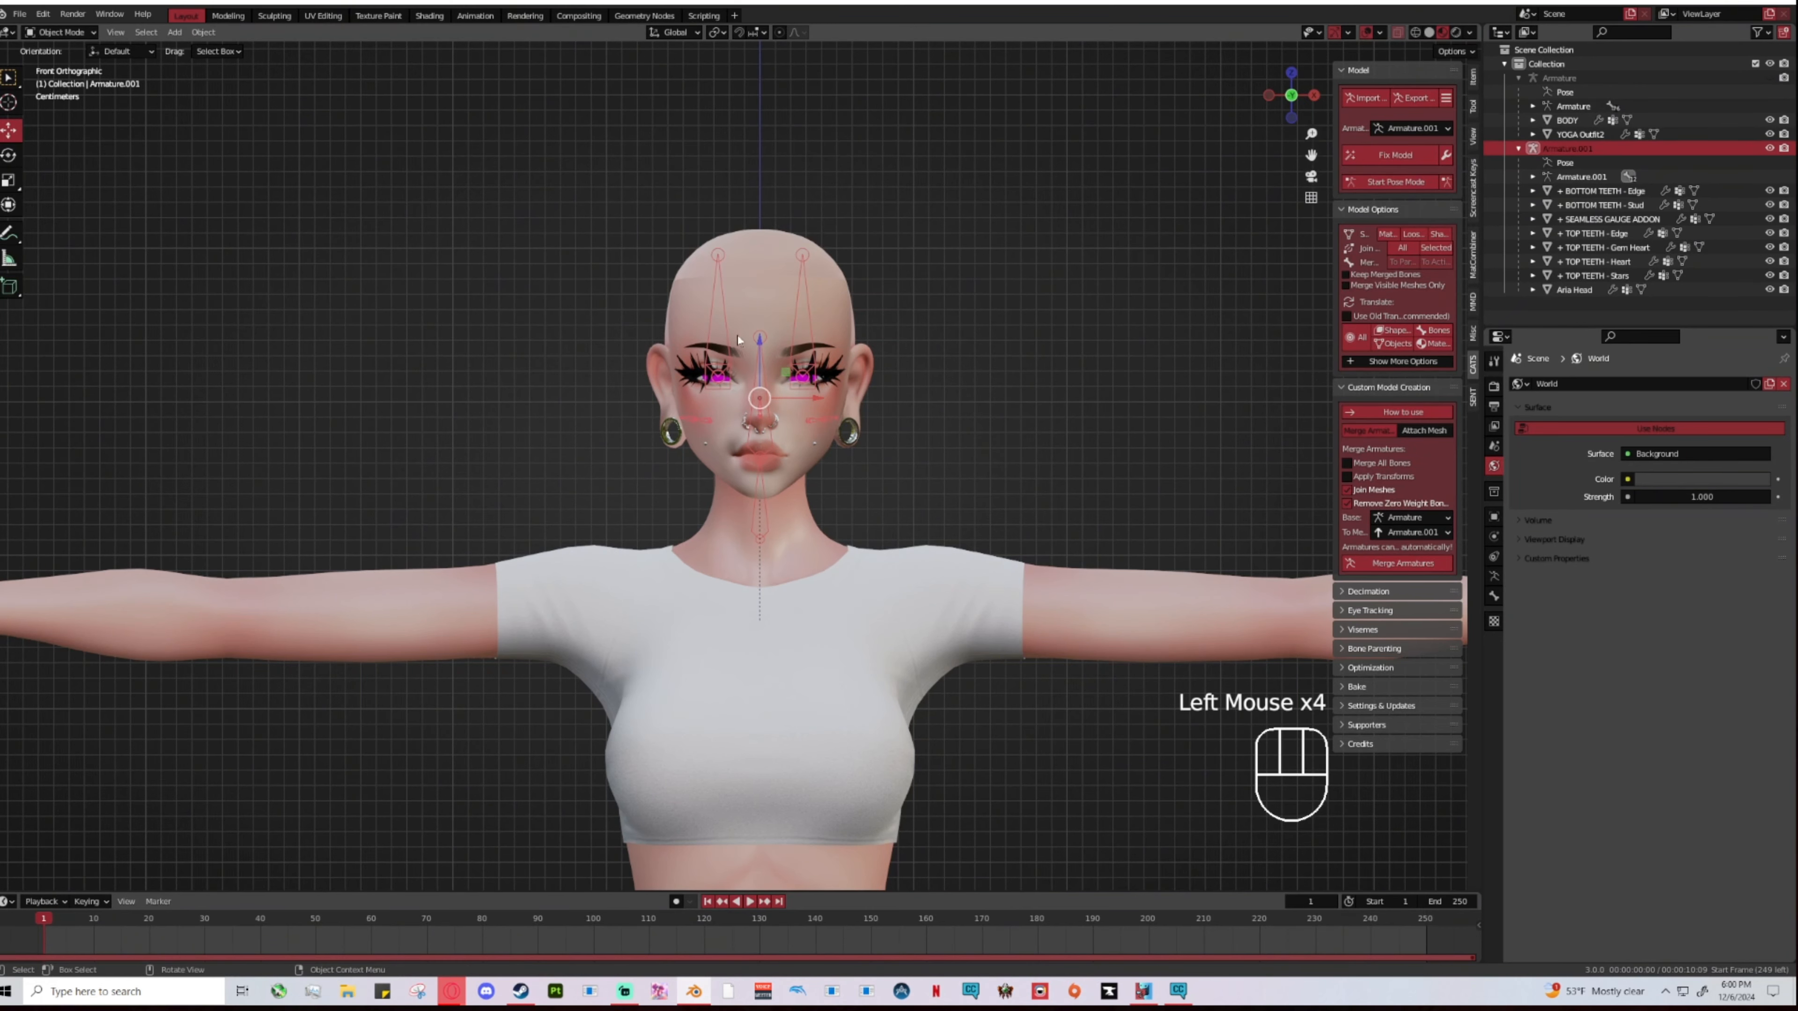
middle_click_drag(982, 442, 1143, 324)
left_click(1293, 95)
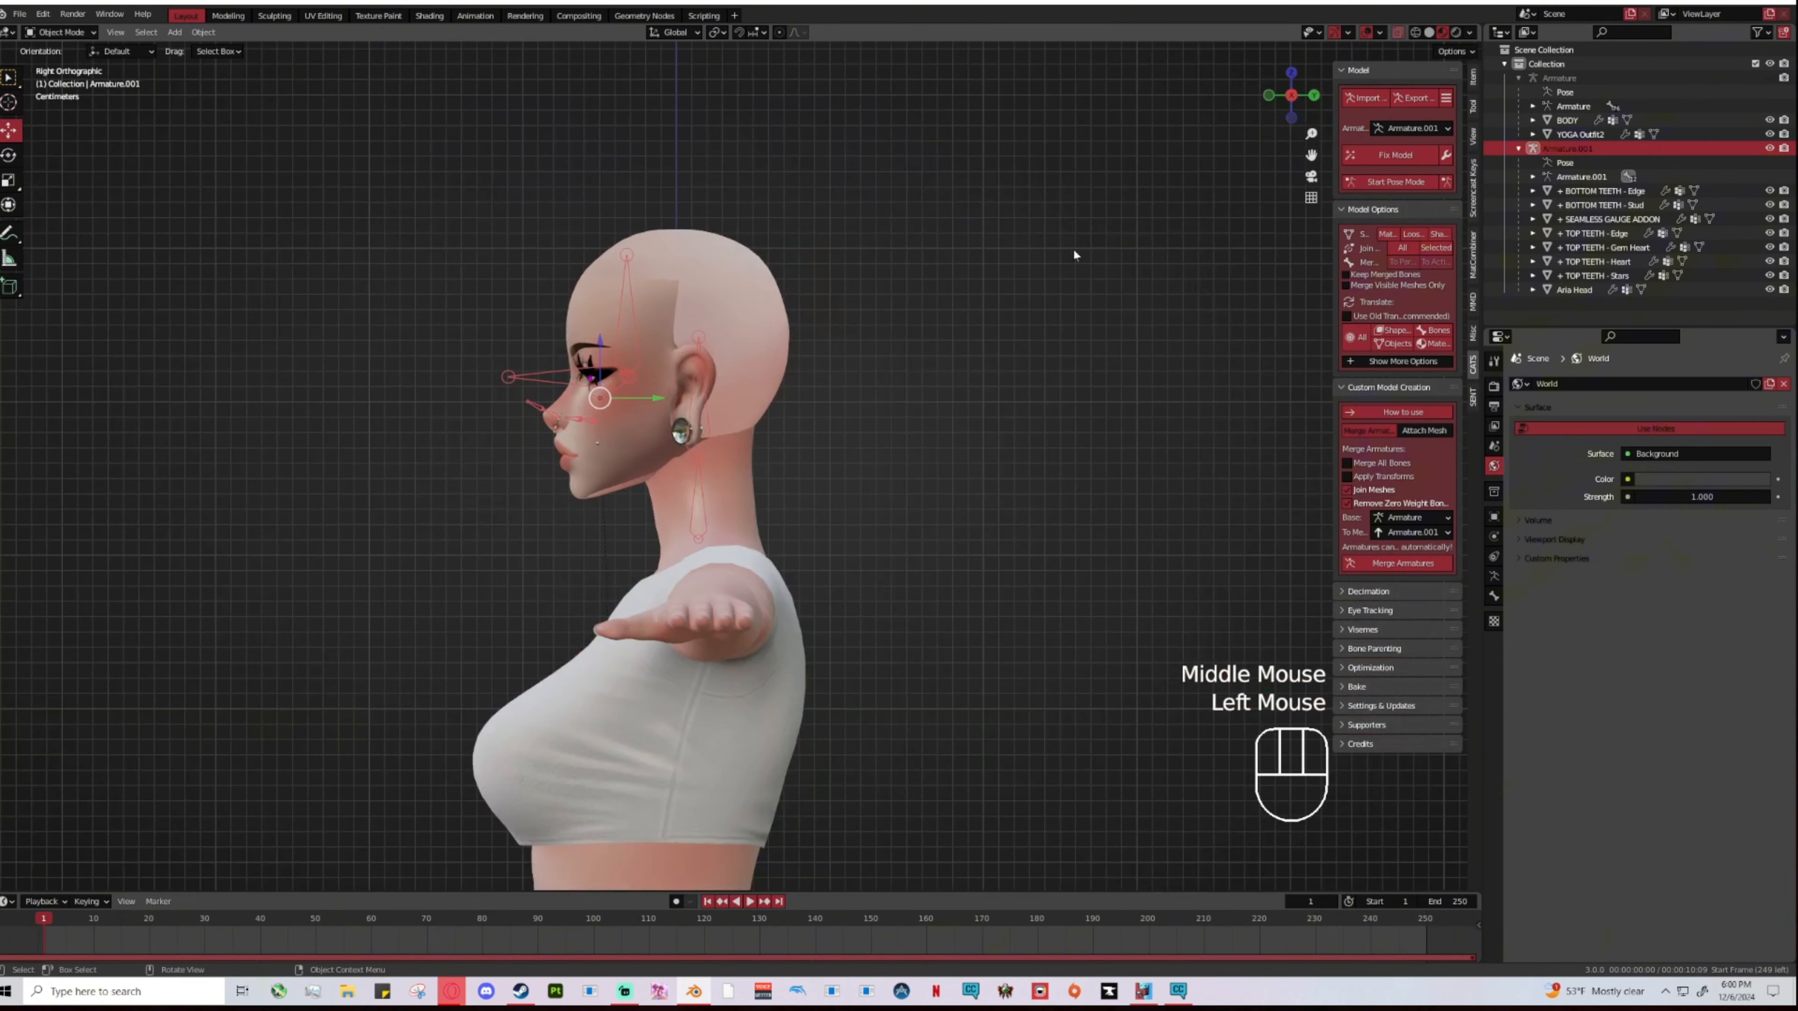
scroll(769, 407, "down", 1)
left_click_drag(622, 362, 619, 364)
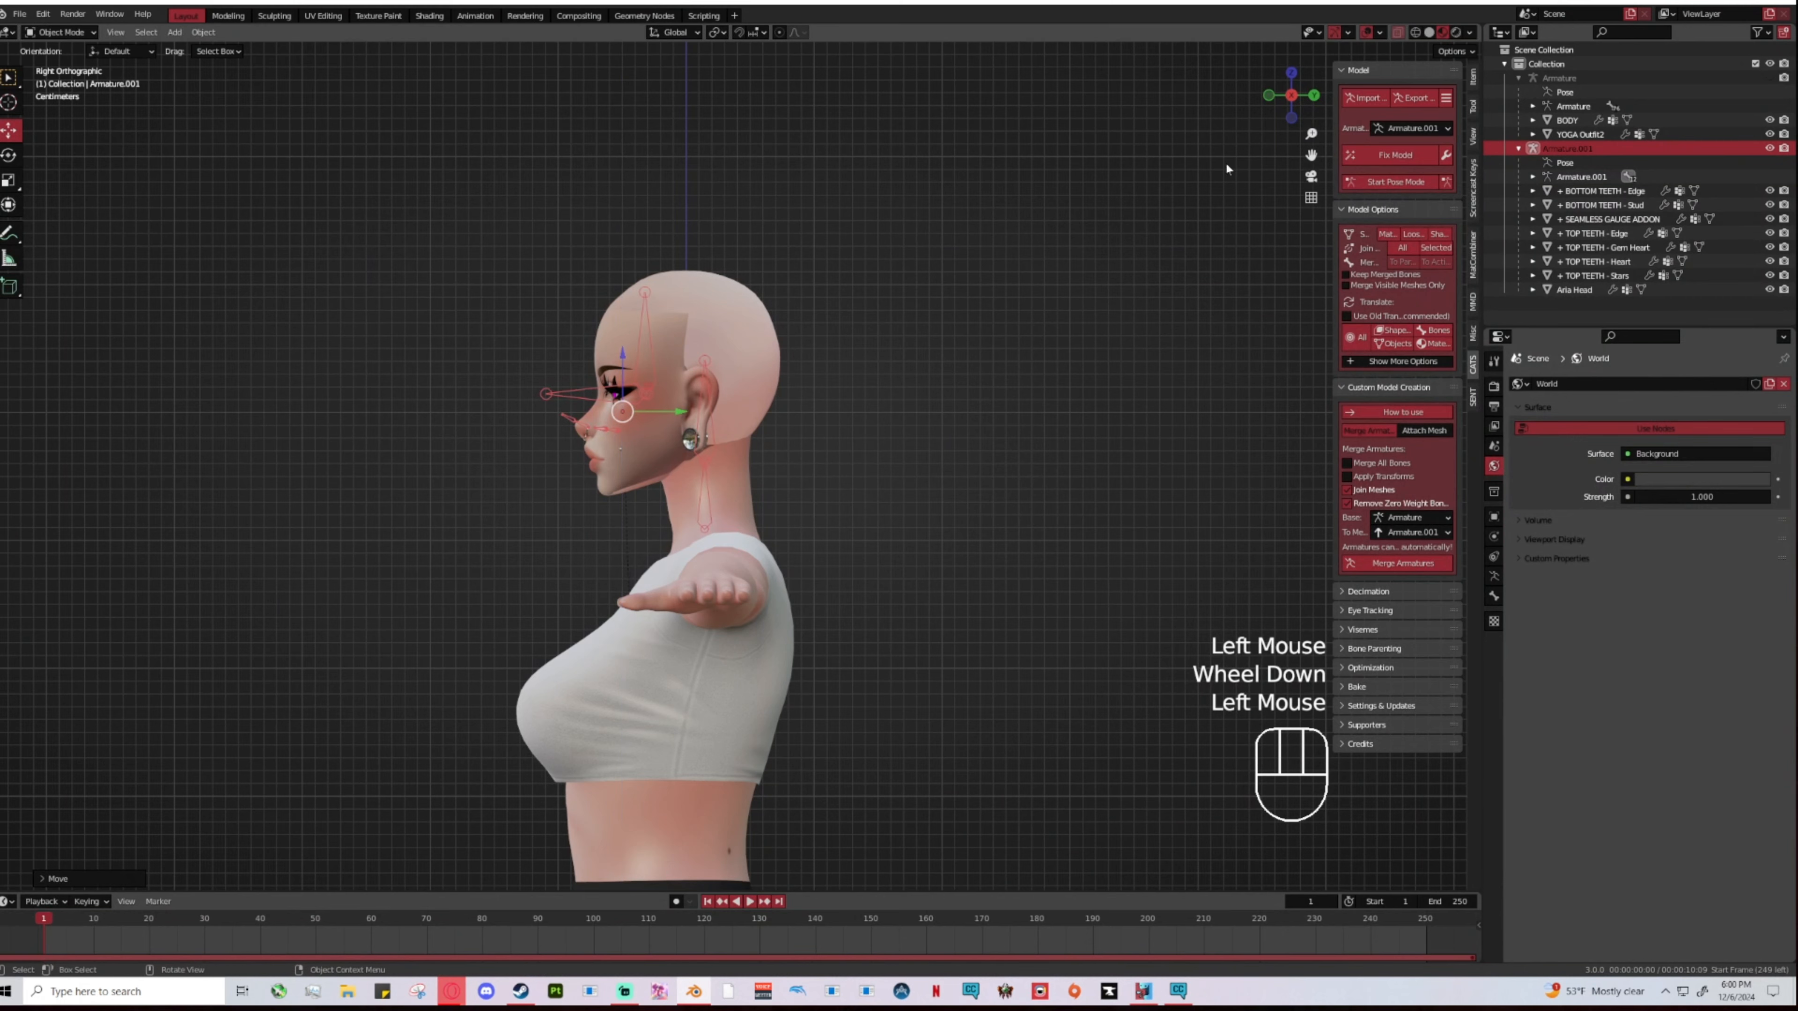
Step: Scale the head armature down very slightly in front view to suit the body, and deselect it
left_click(1264, 96)
left_click(1264, 96)
scroll(1027, 361, "down", 3)
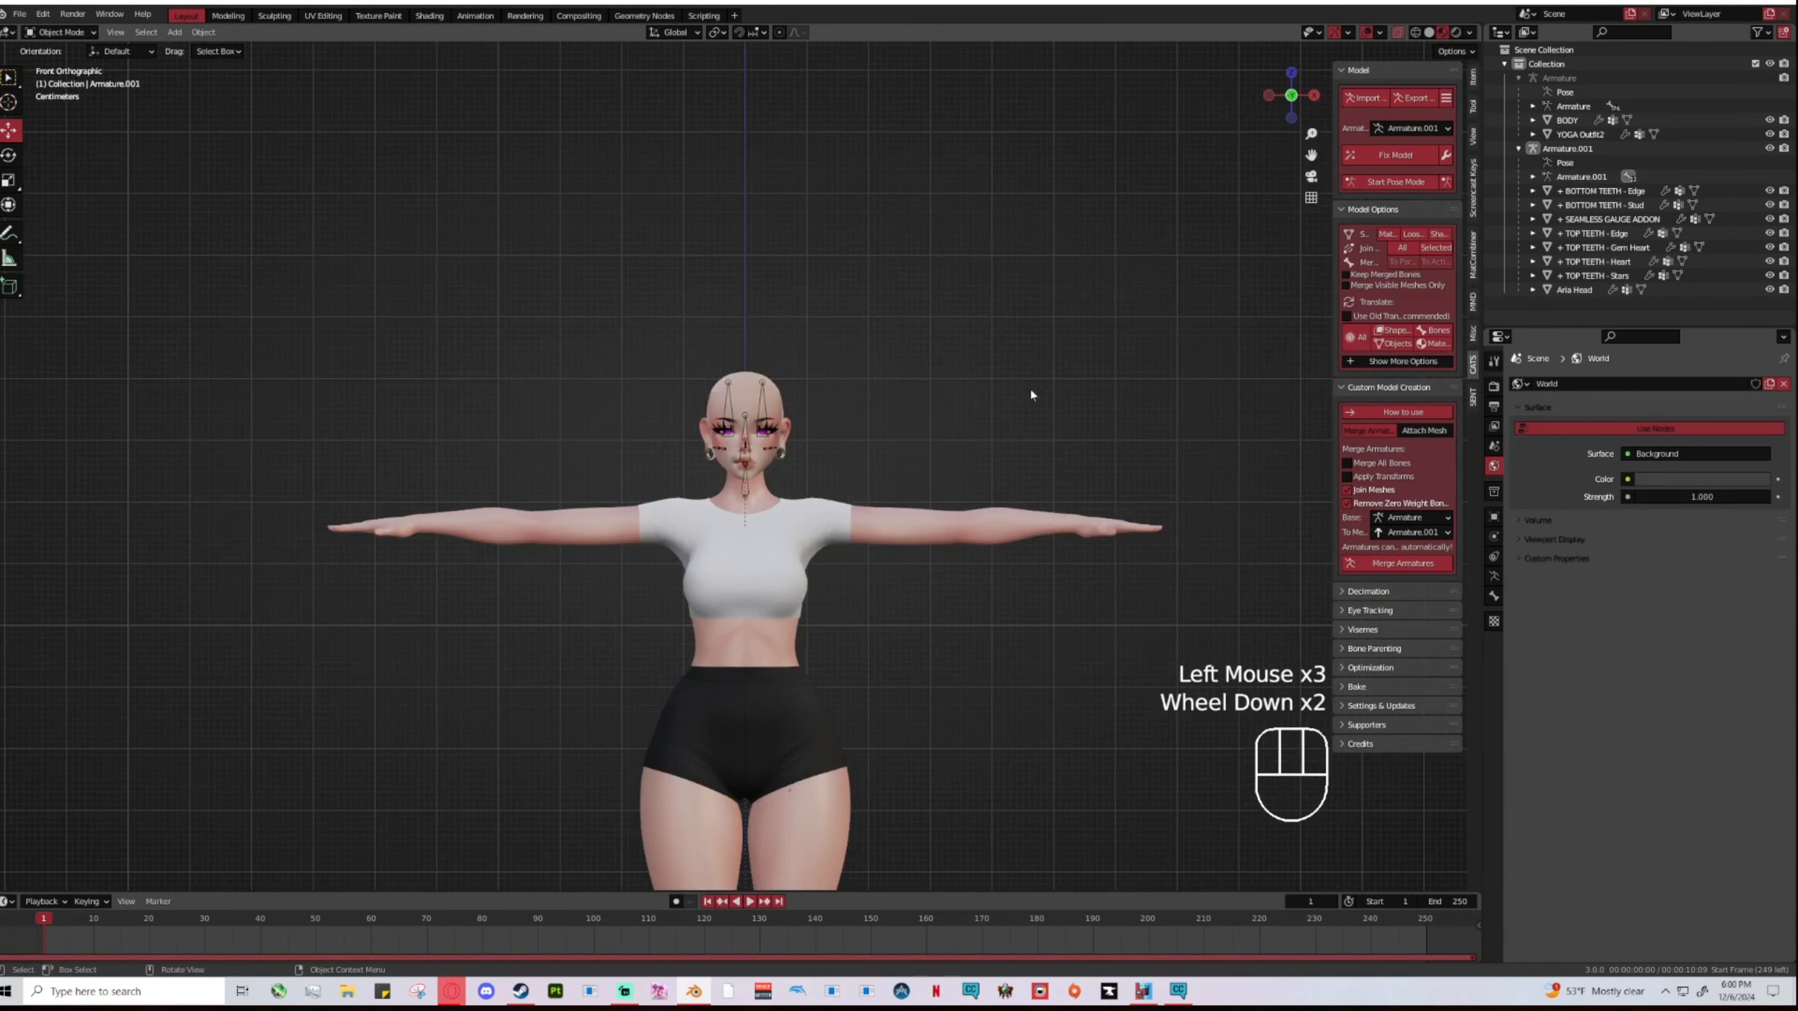
key("s")
left_click(817, 427)
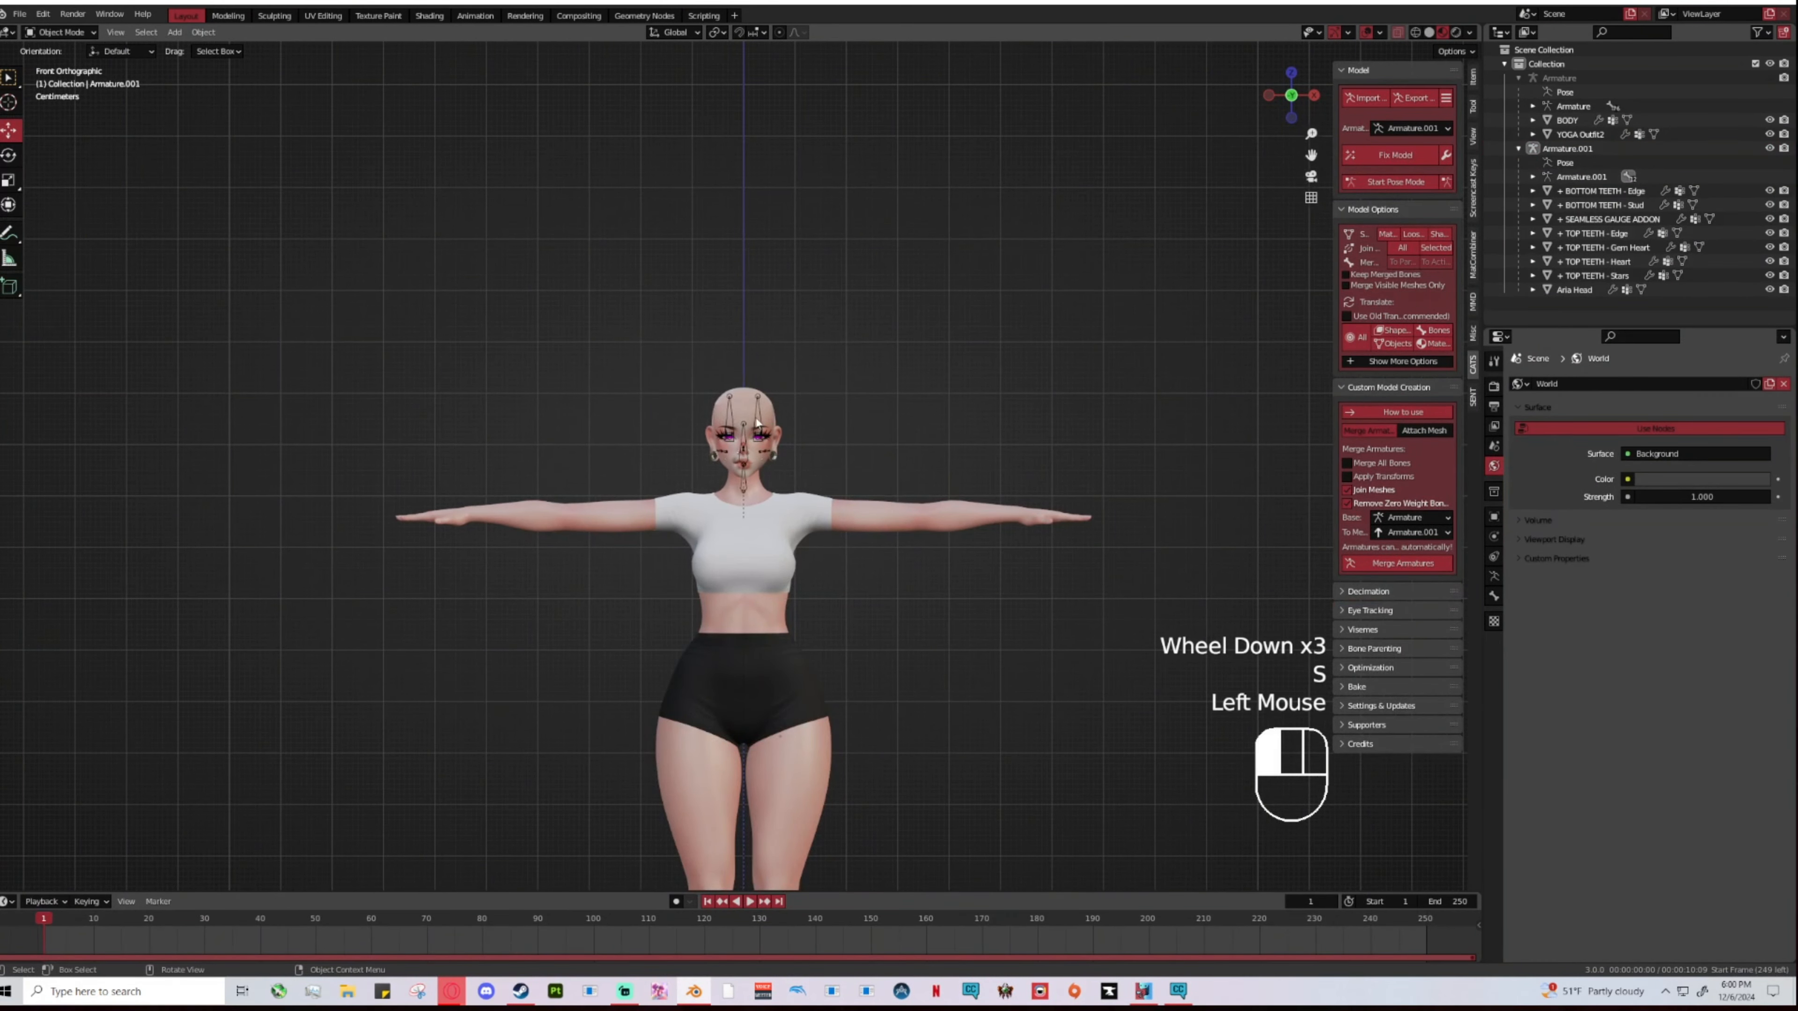
key("s")
left_click(972, 401)
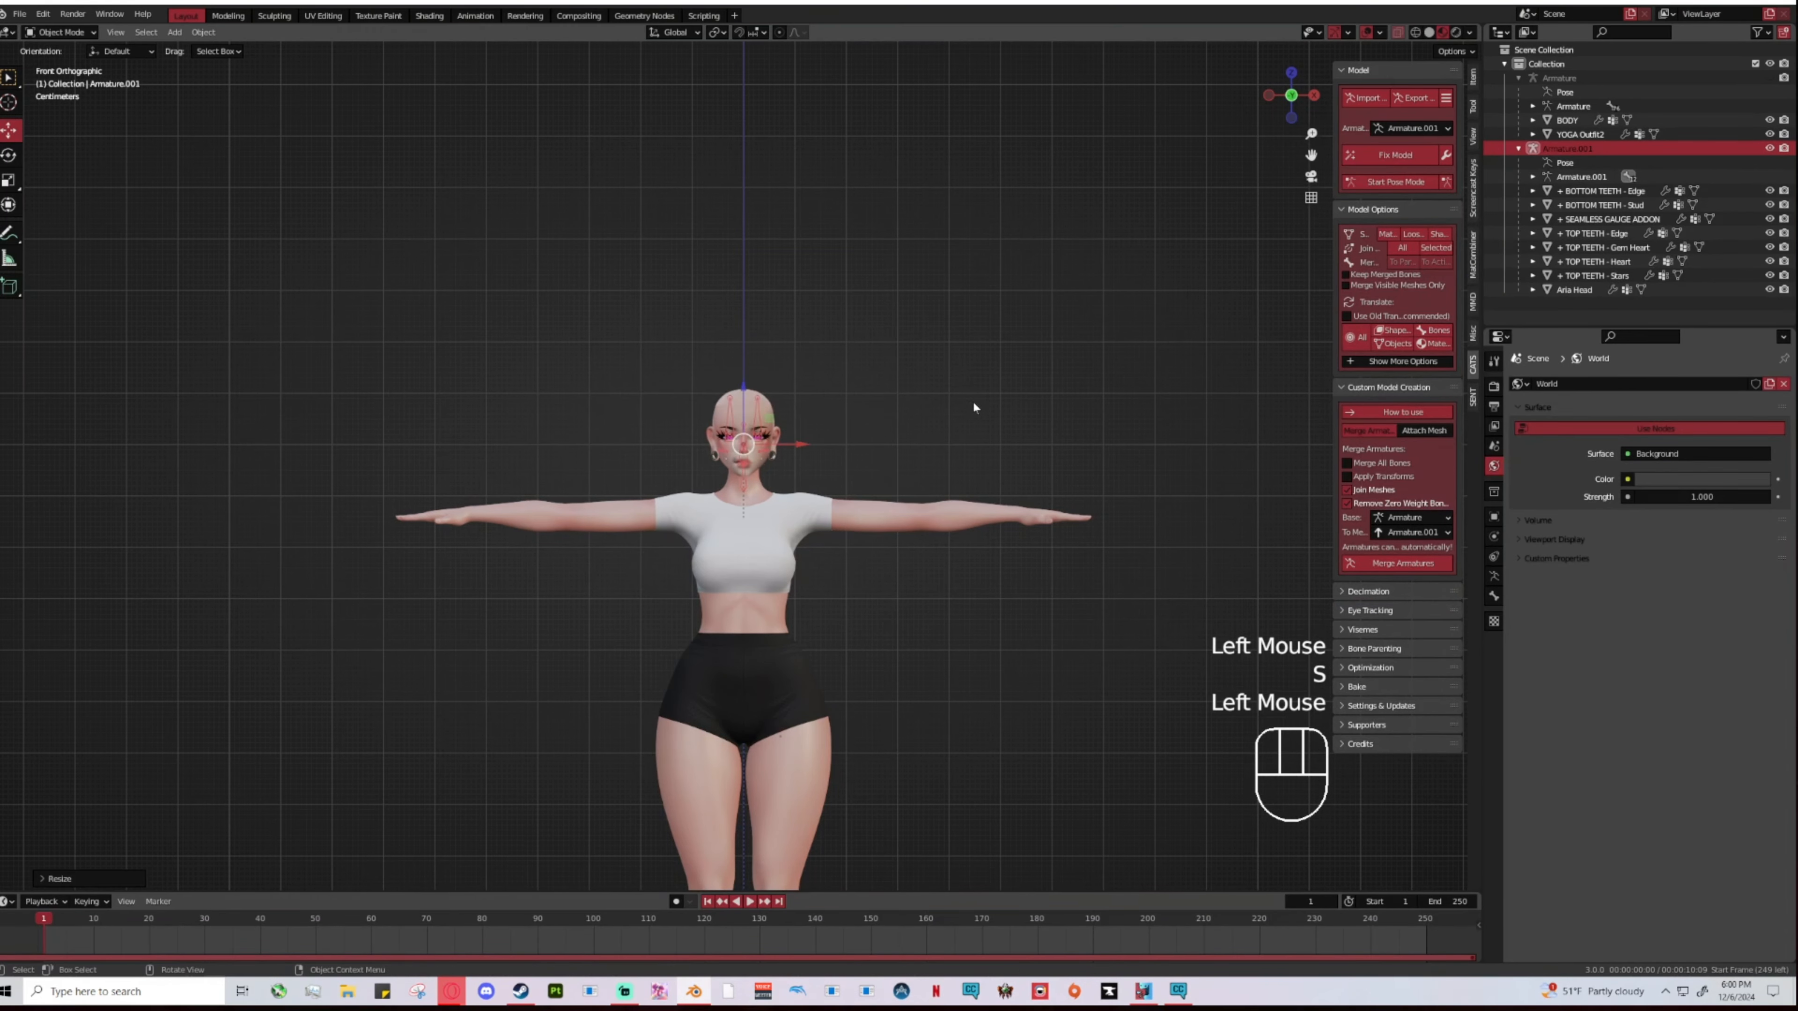
left_click(984, 407)
Step: Examine the fit of the resized head on the body up close, at full length and from an angle
scroll(1042, 444, "down", 3)
scroll(1042, 444, "up", 4)
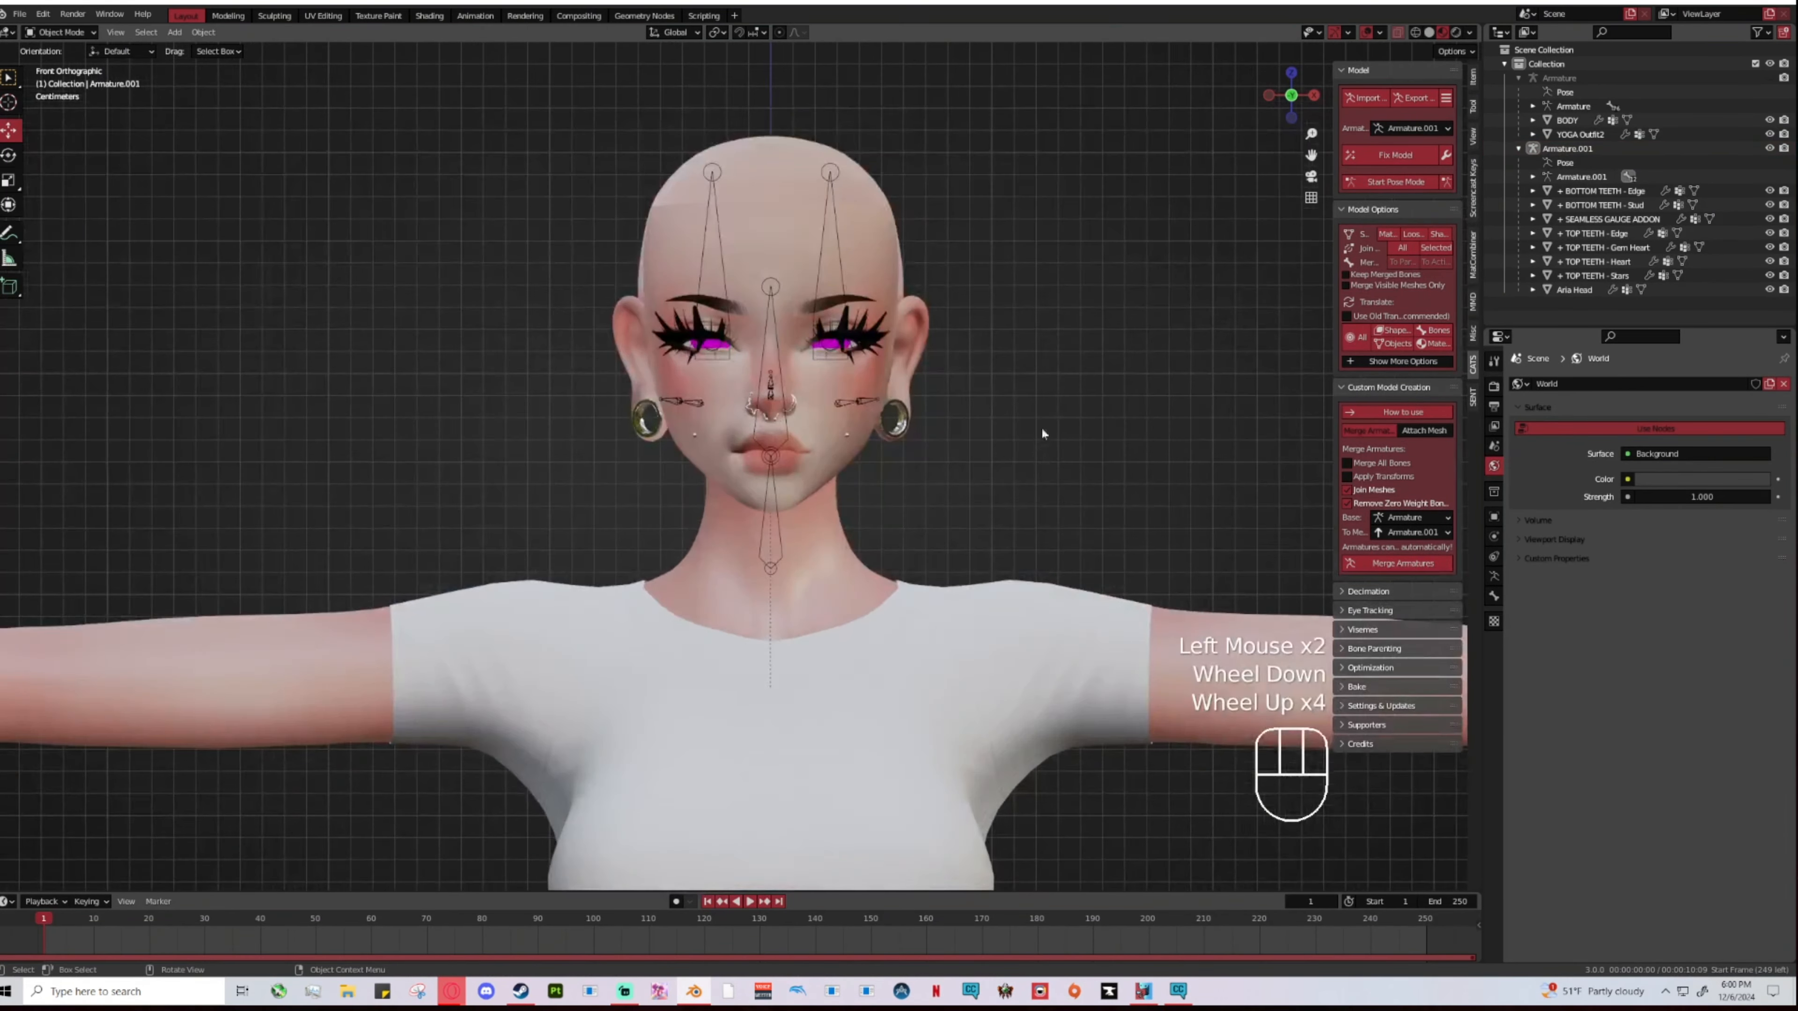
middle_click_drag(1040, 426, 922, 373, "shift")
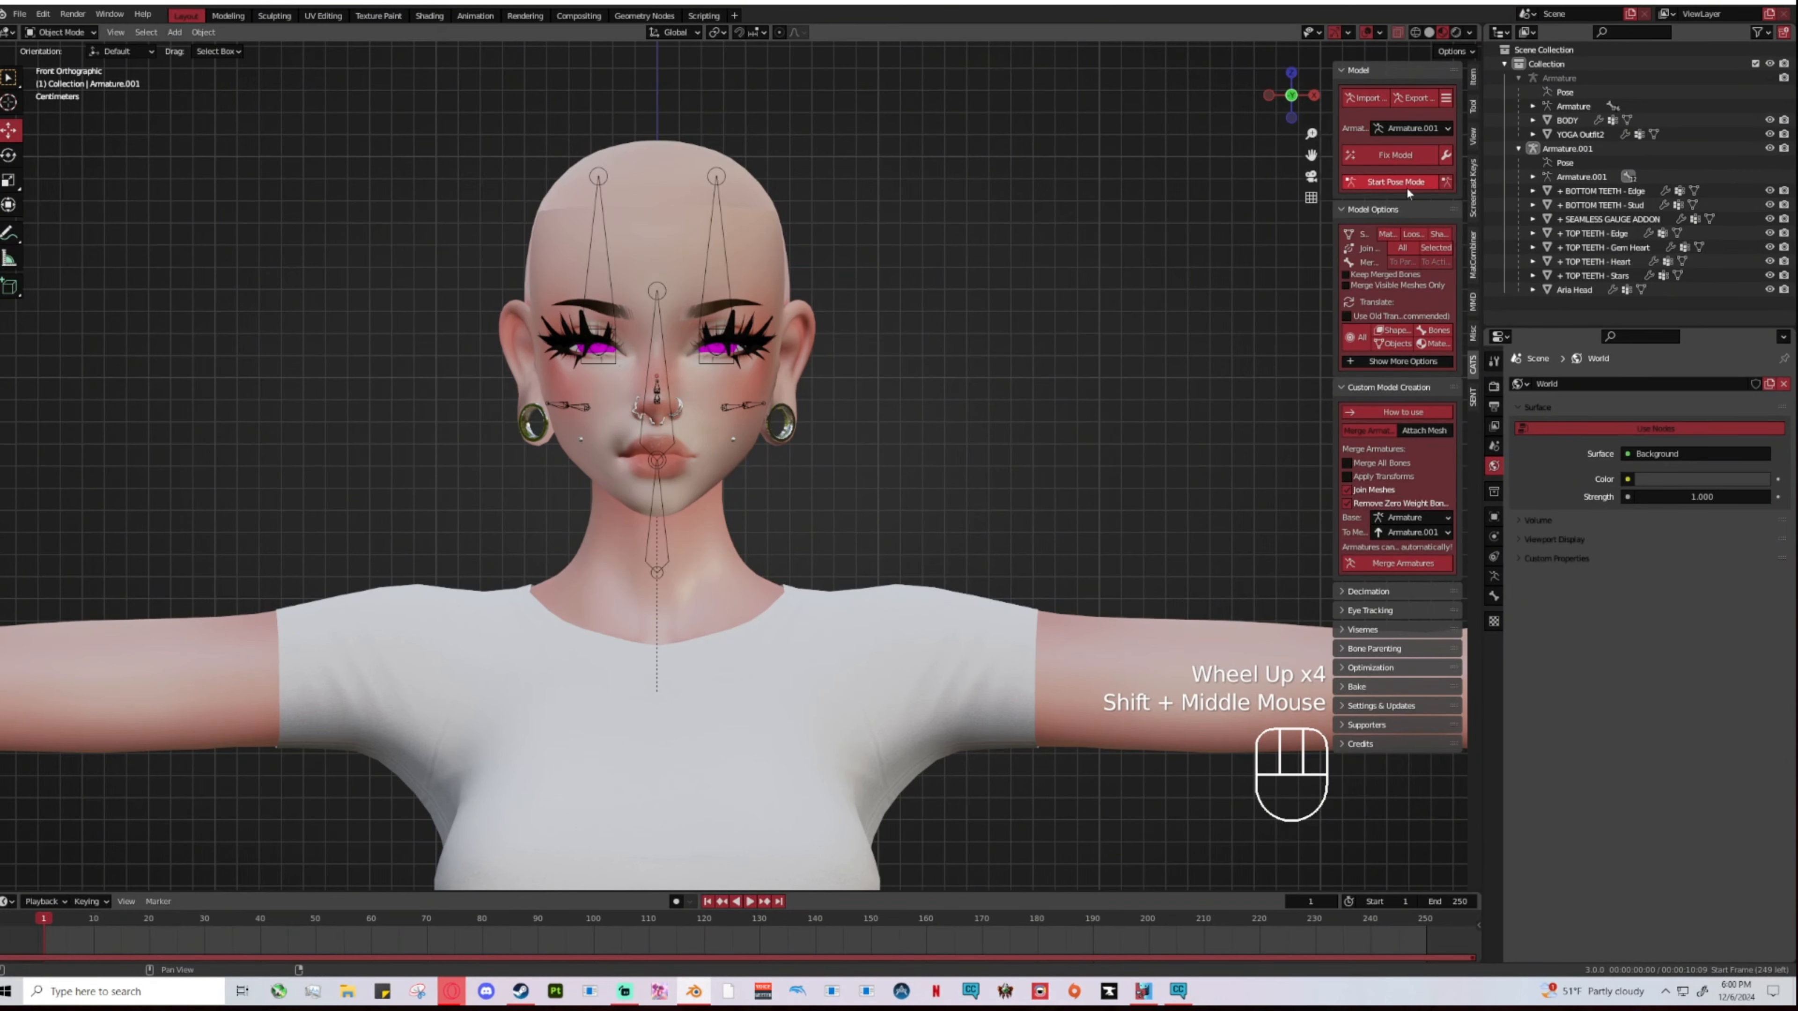
scroll(883, 344, "down", 2)
scroll(672, 504, "down", 4)
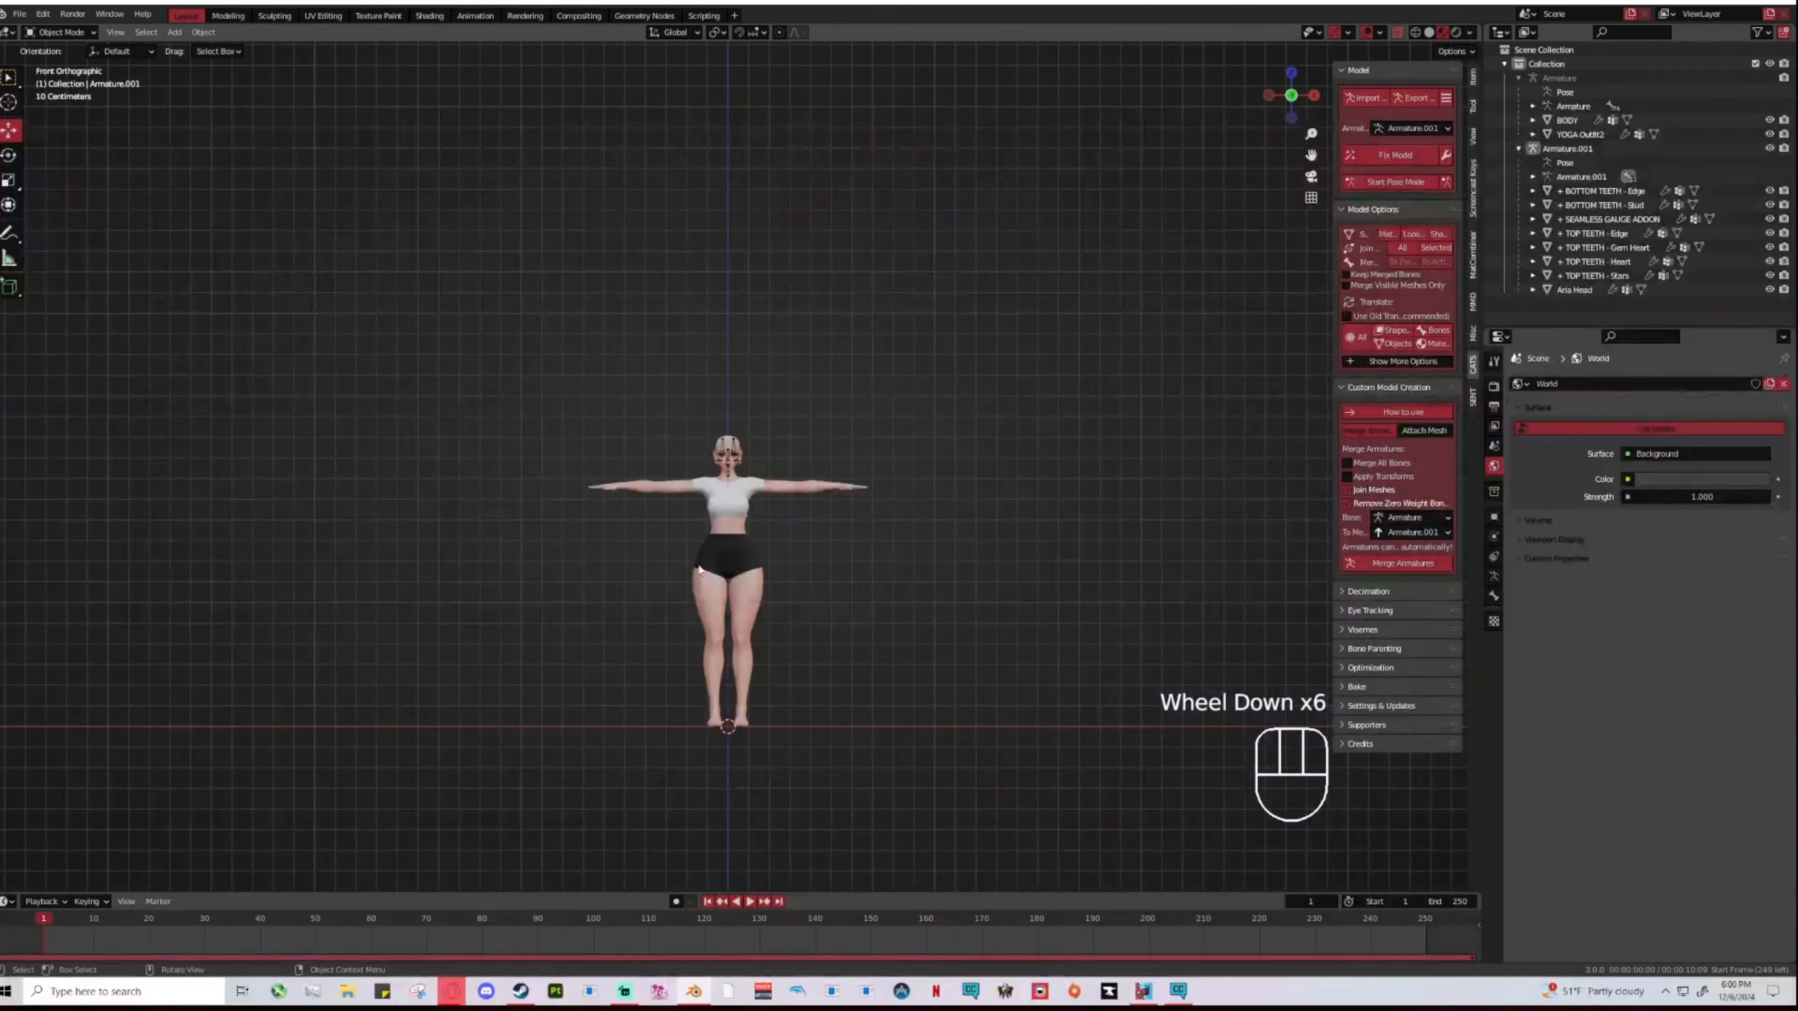
mouse_move(672, 504)
middle_mouse_down()
mouse_move(773, 599)
mouse_move(656, 515)
middle_mouse_up()
scroll(656, 515, "up", 2)
scroll(656, 520, "up", 2)
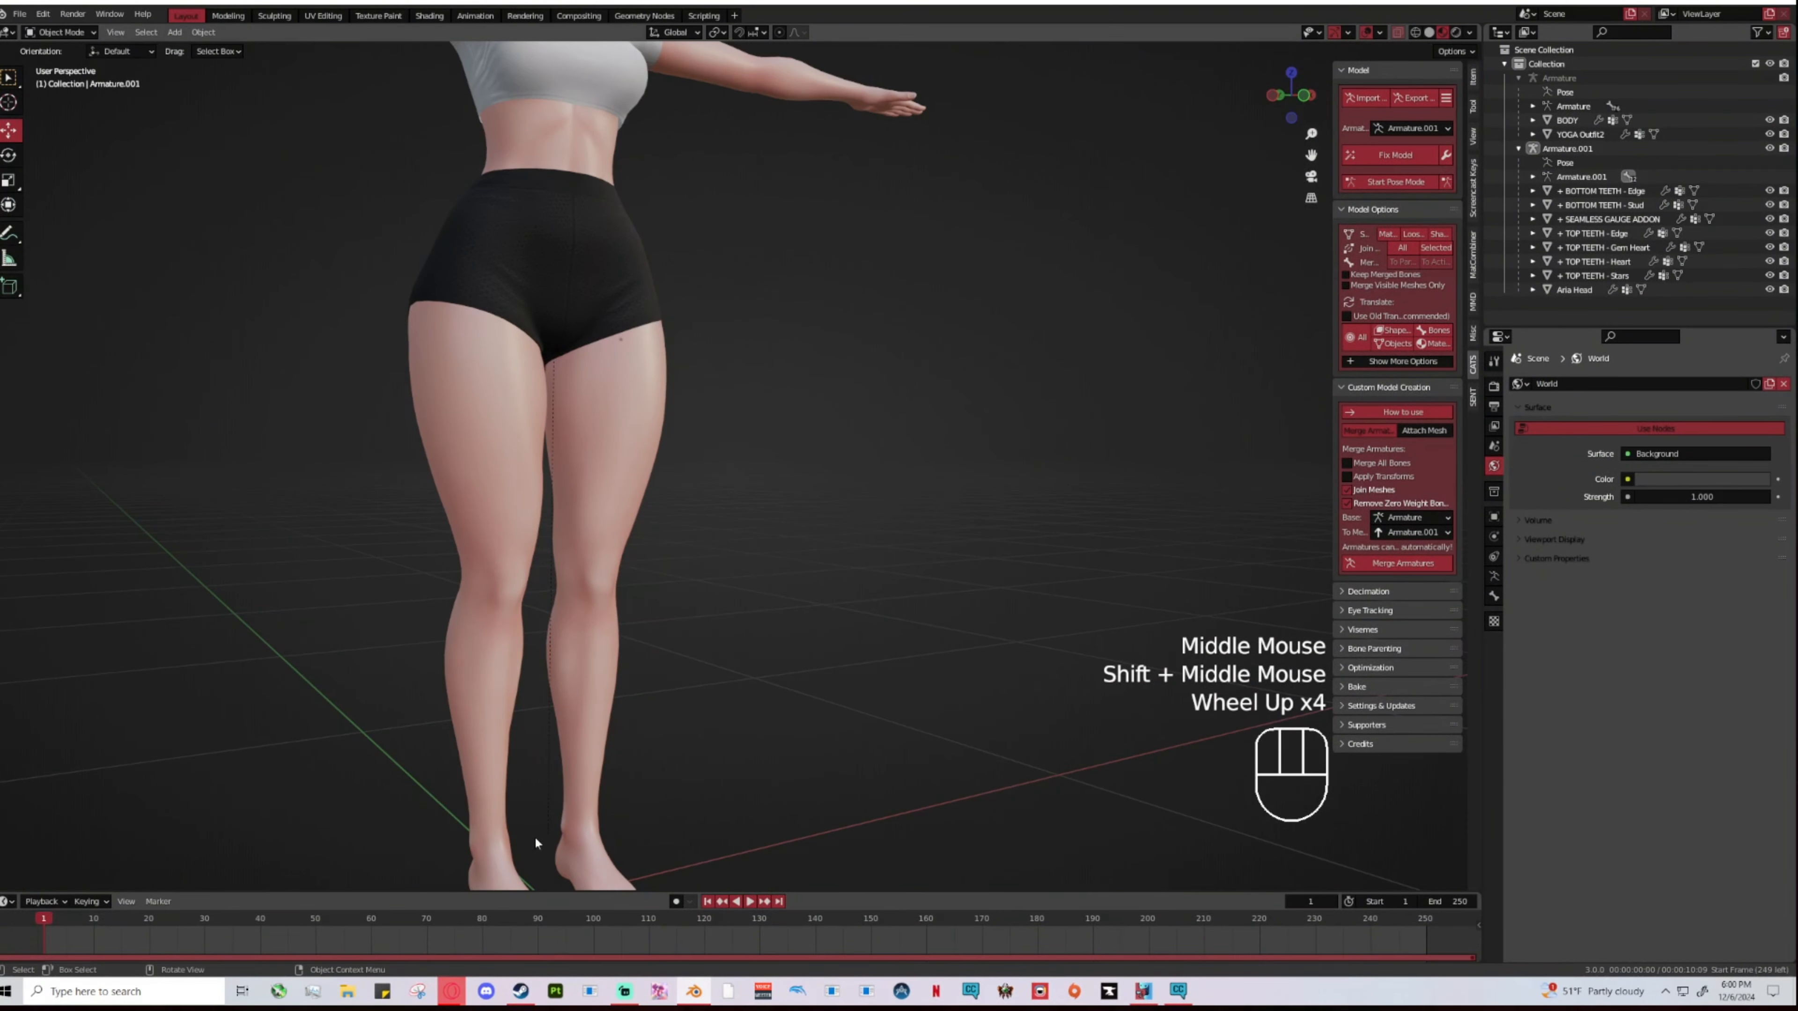
scroll(562, 703, "down", 2)
middle_click_drag(630, 734, 585, 519)
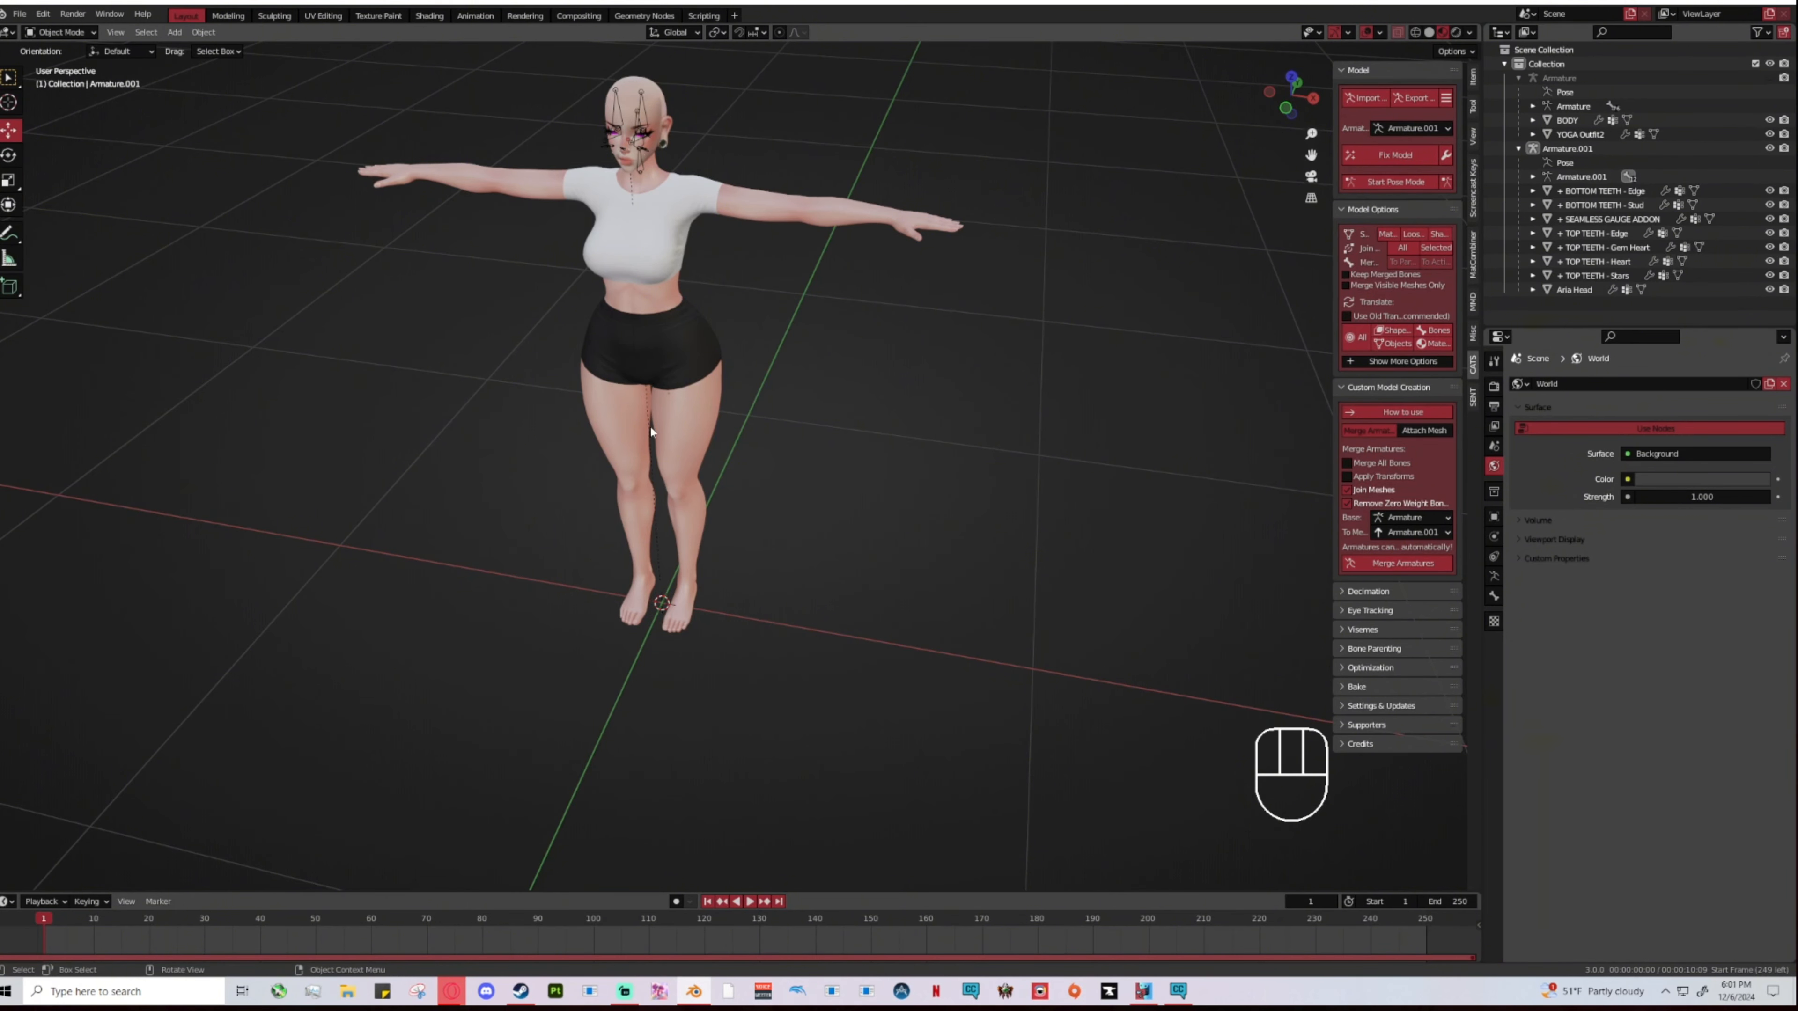
left_click(671, 551)
left_click(1284, 107)
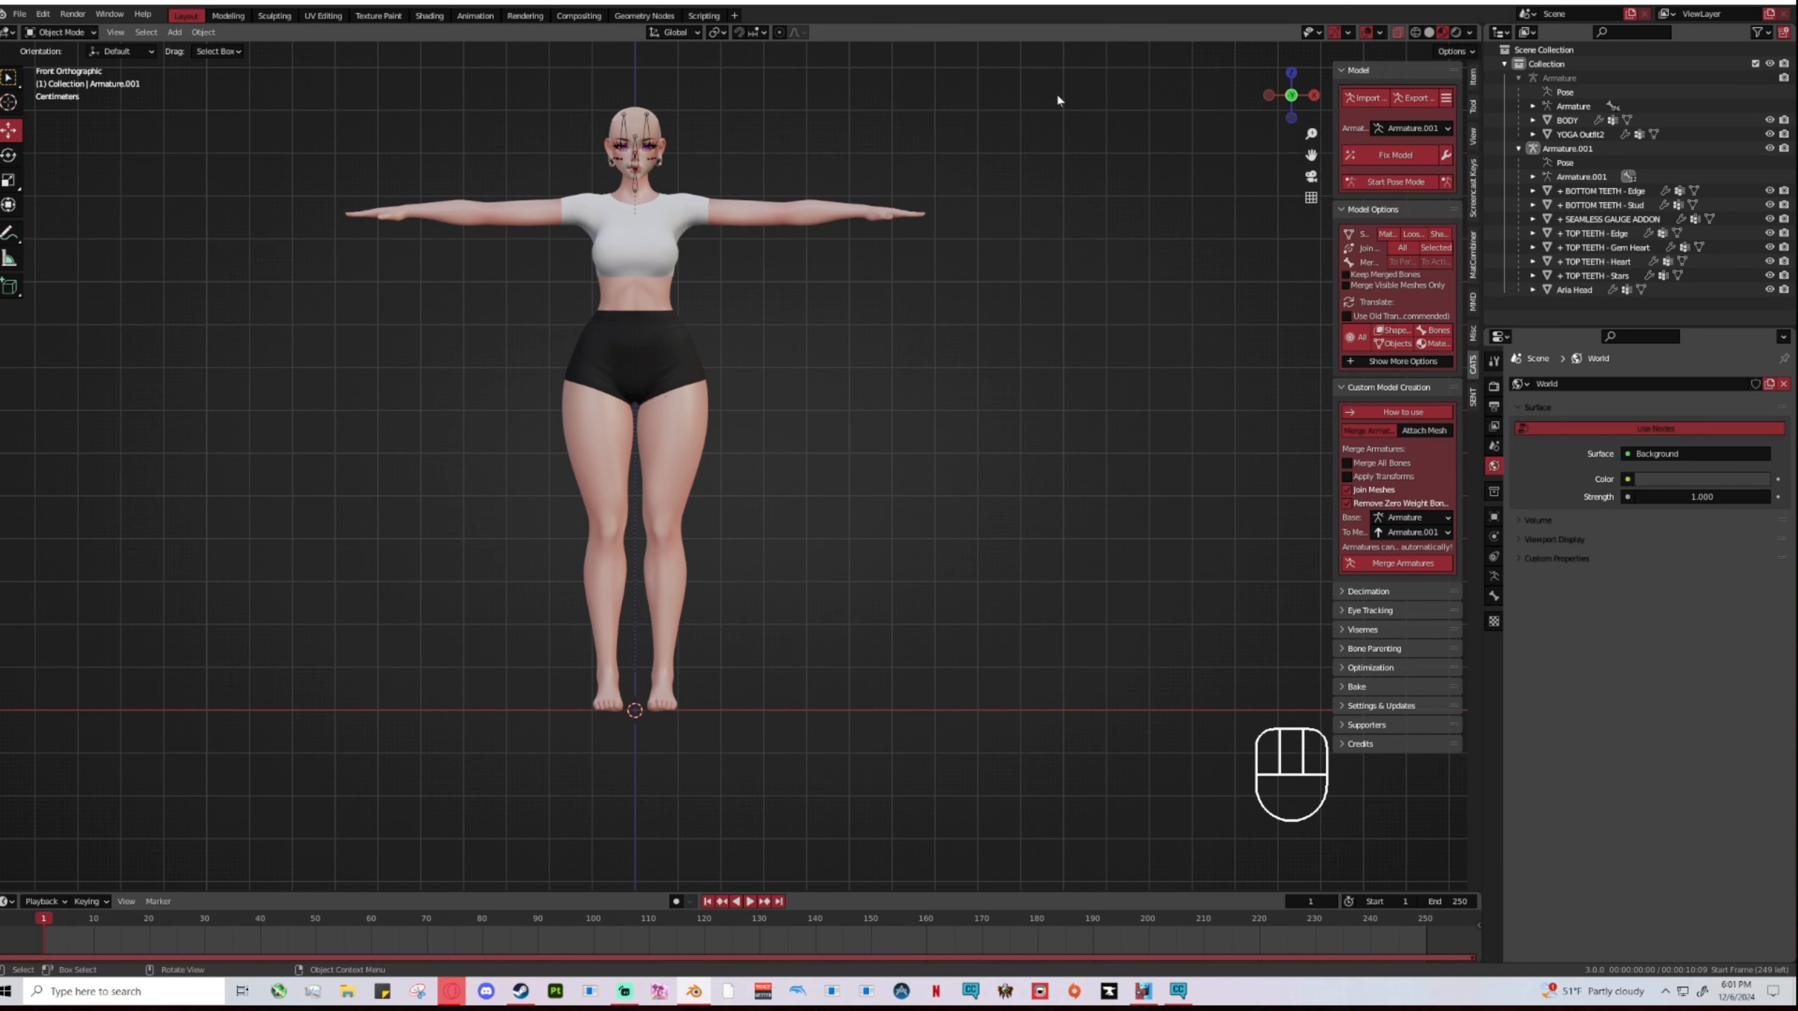
Step: Hide the head armature's bones in the viewport, framing the face in front view
middle_click_drag(783, 170, 805, 369, "shift")
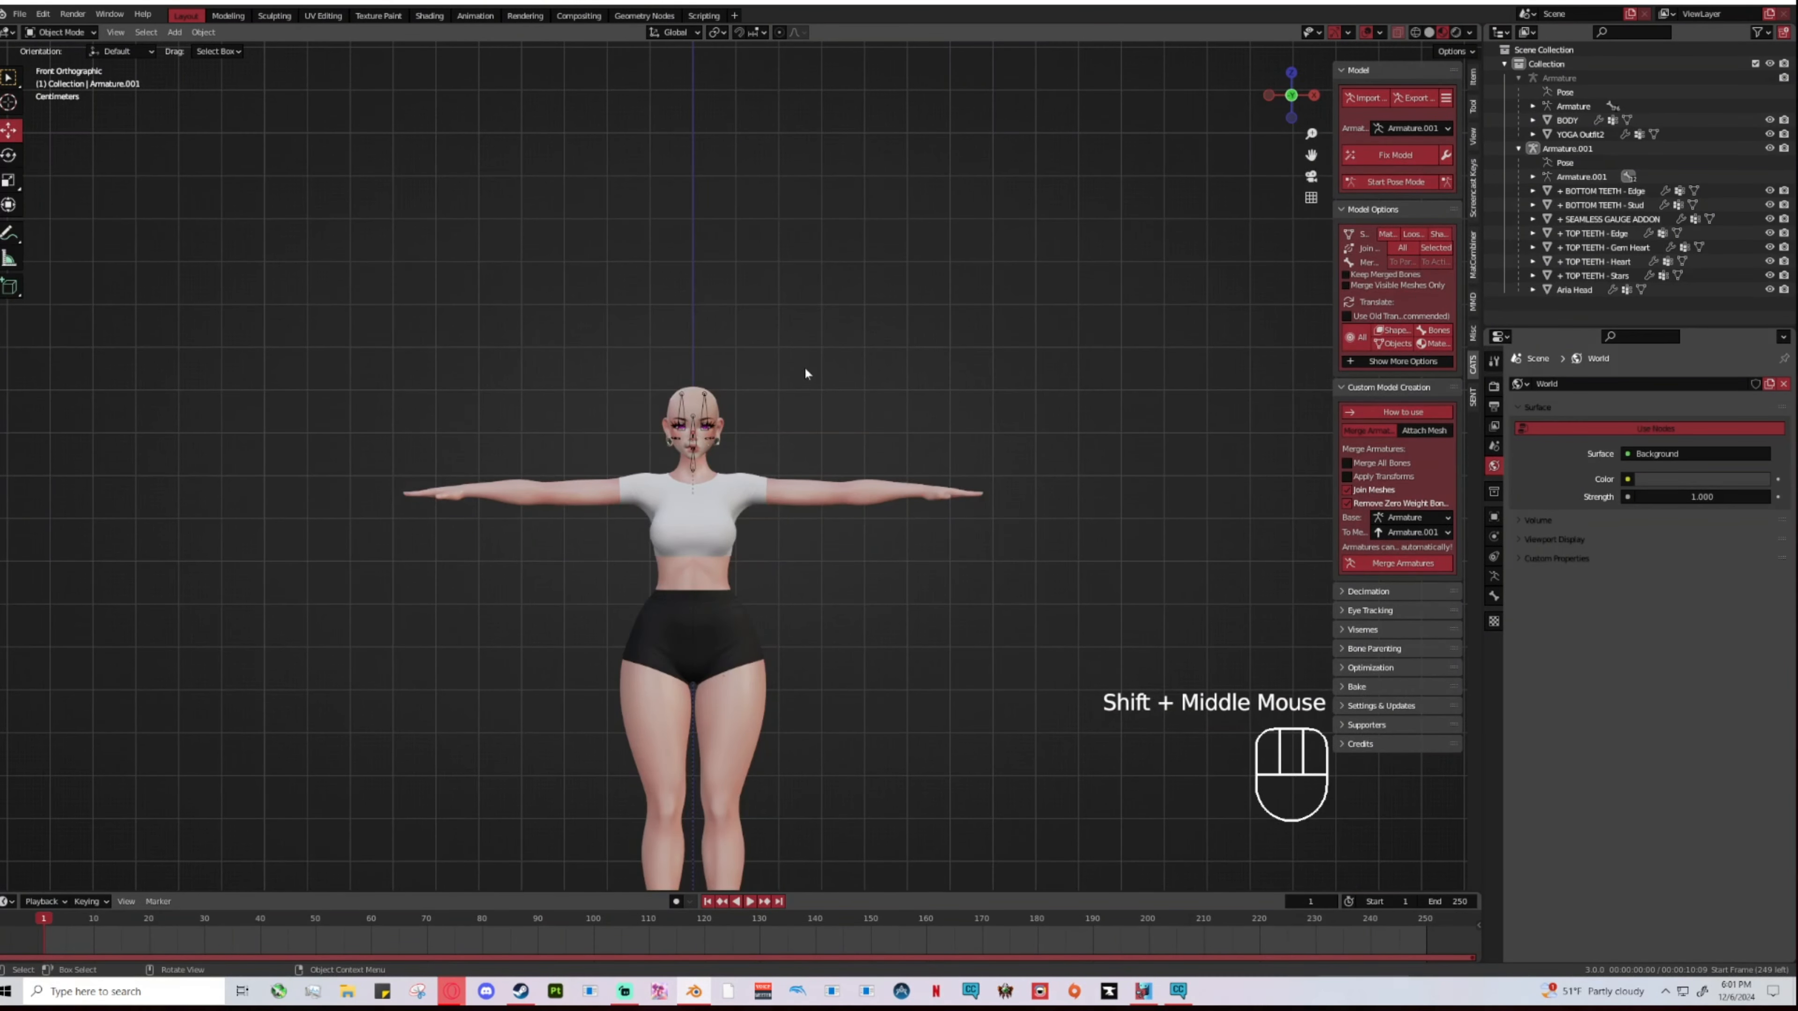
scroll(803, 366, "up", 2)
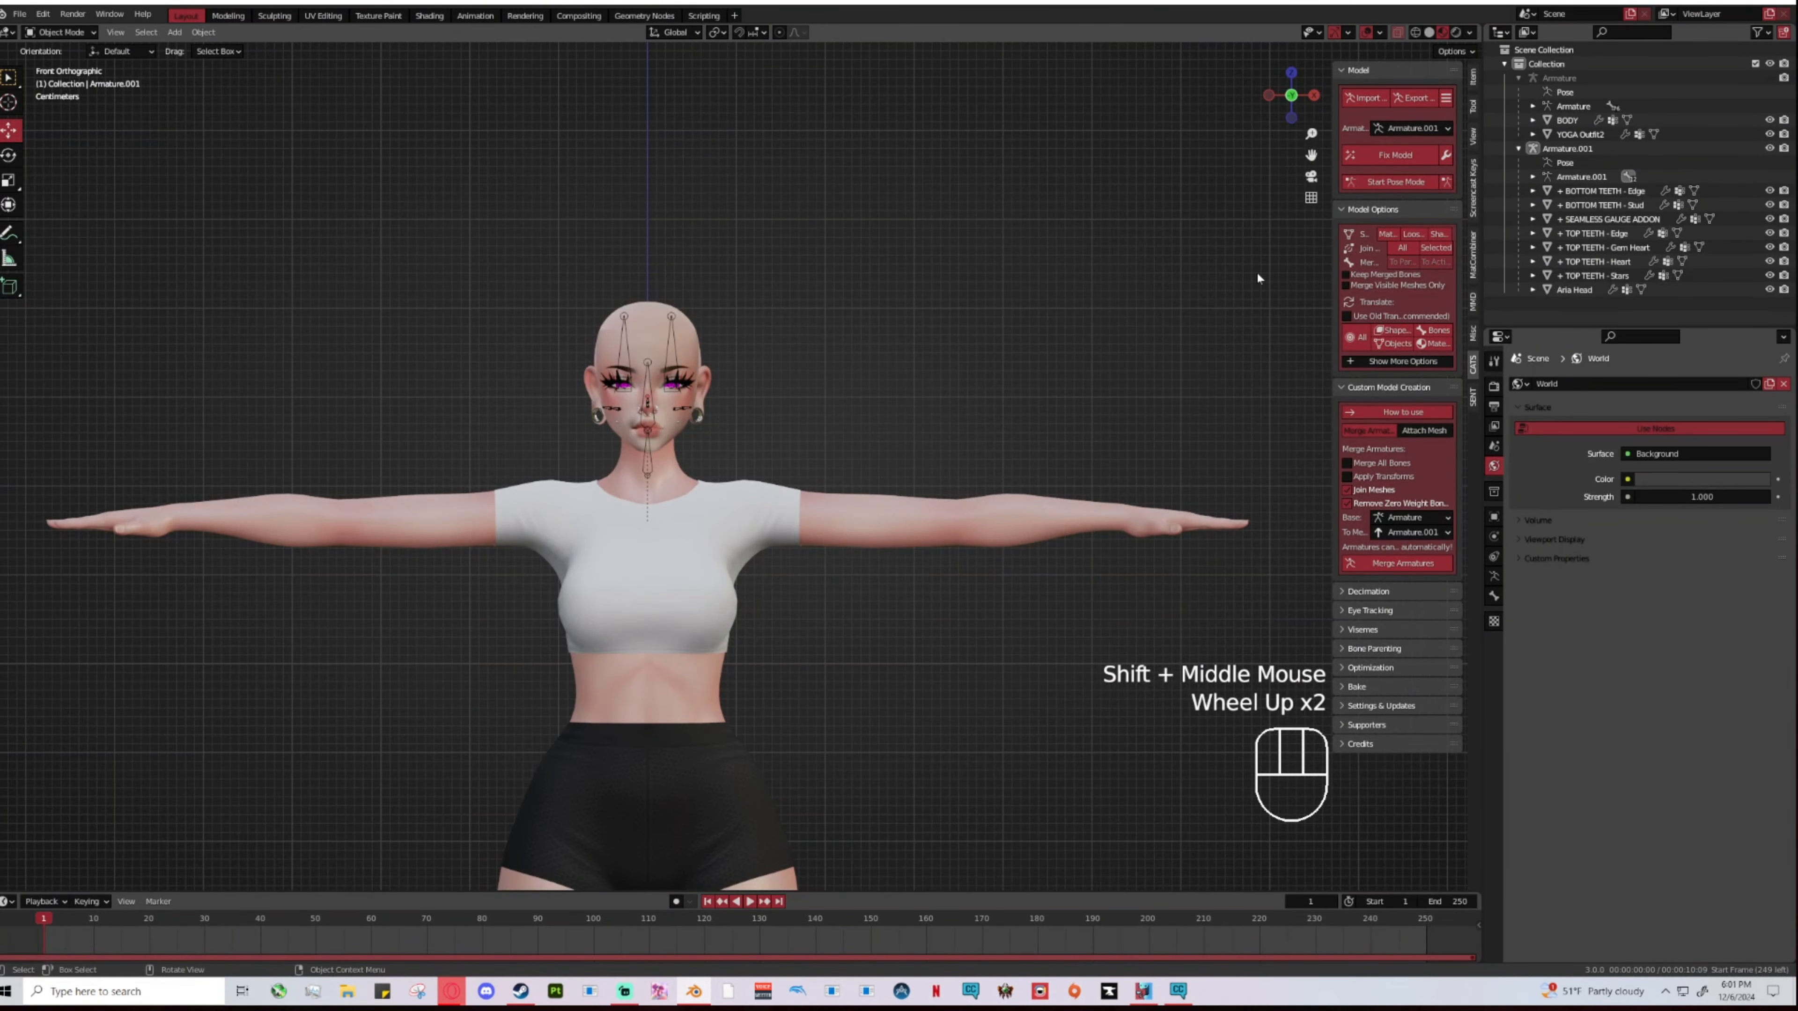
left_click(1769, 148)
scroll(778, 234, "up", 3)
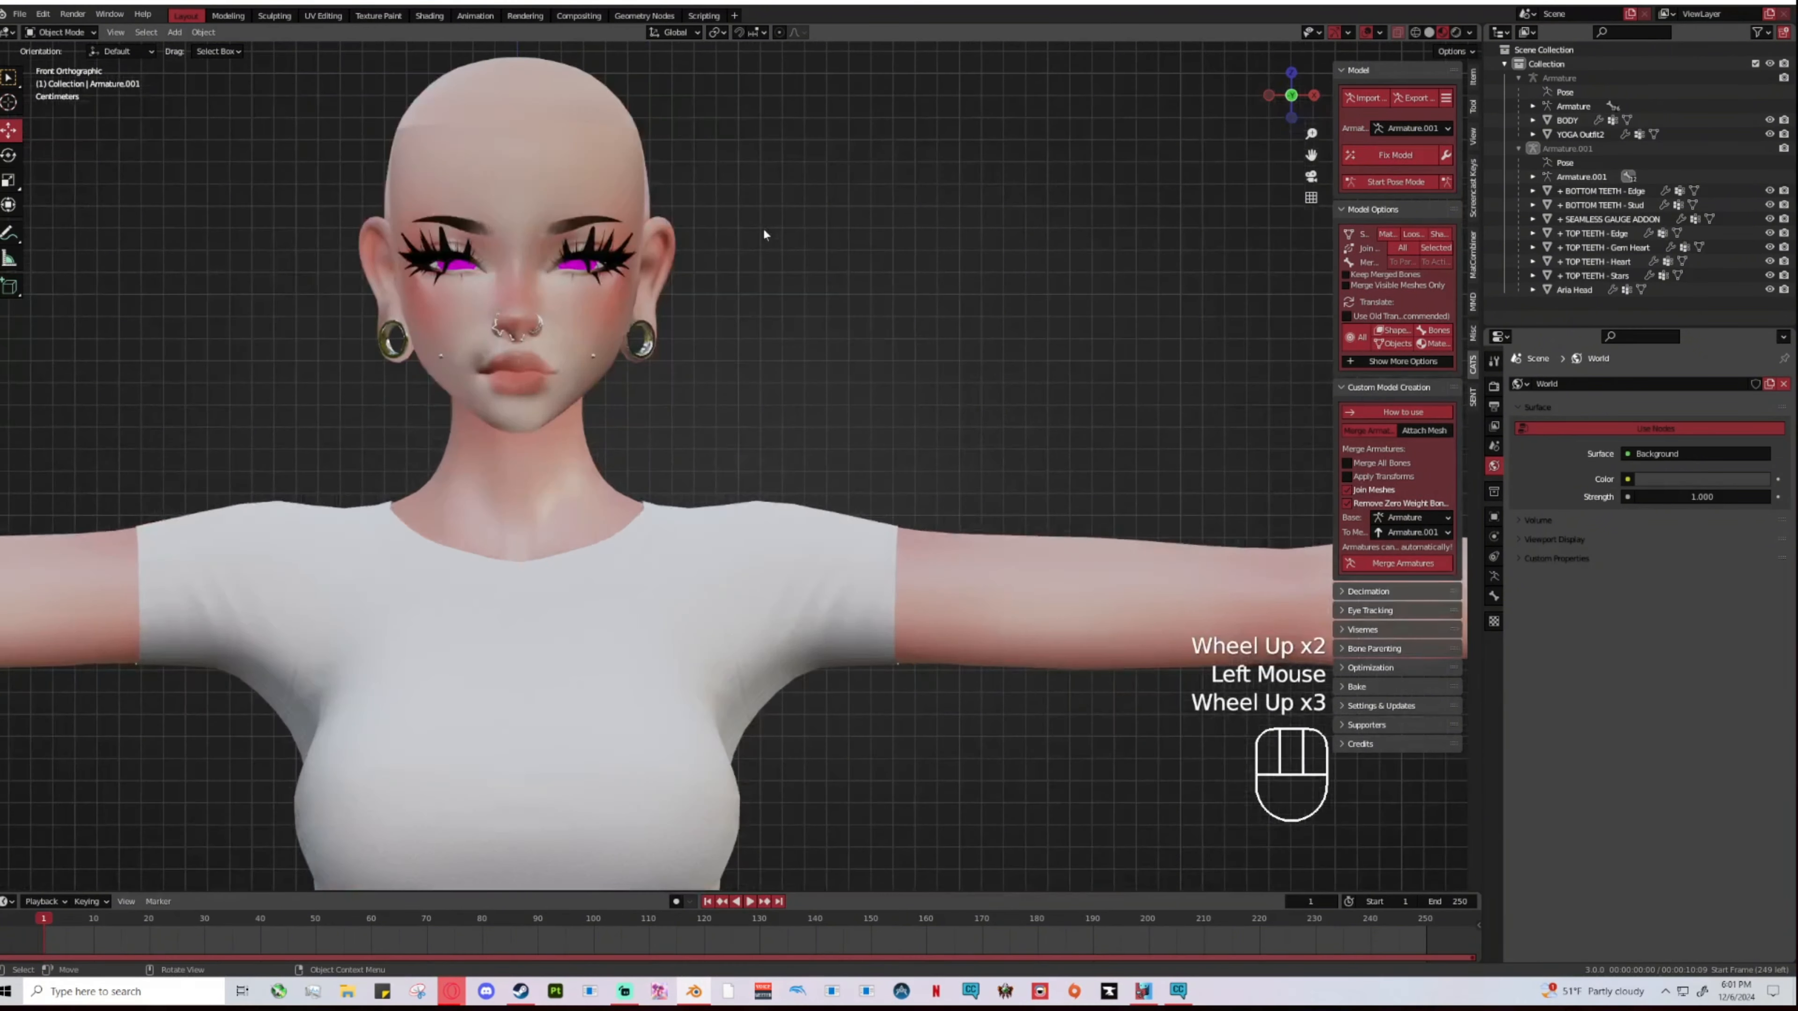
middle_click_drag(763, 235, 962, 330, "shift")
scroll(962, 330, "up", 2)
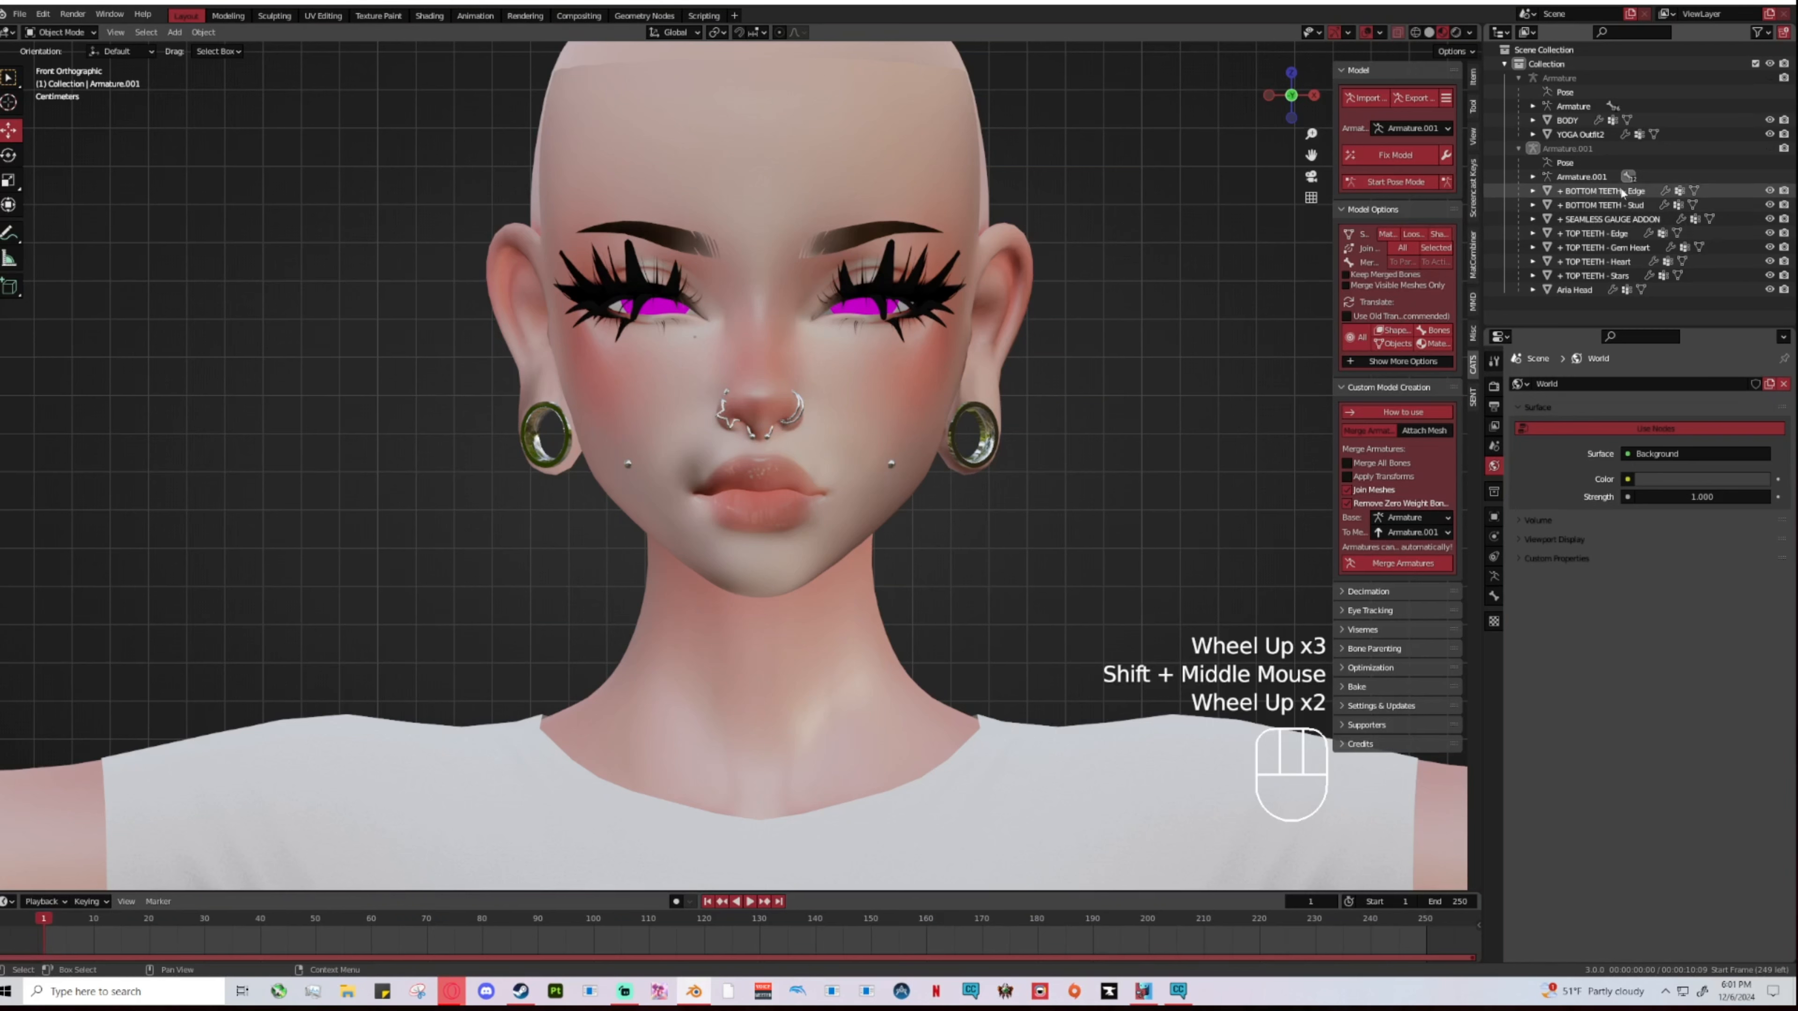
Step: Preview the Aria Head's vrc.v_oh shape key at 1.000, examine the teeth in the open mouth and reset it to 0
scroll(917, 377, "up", 4)
left_click(954, 402)
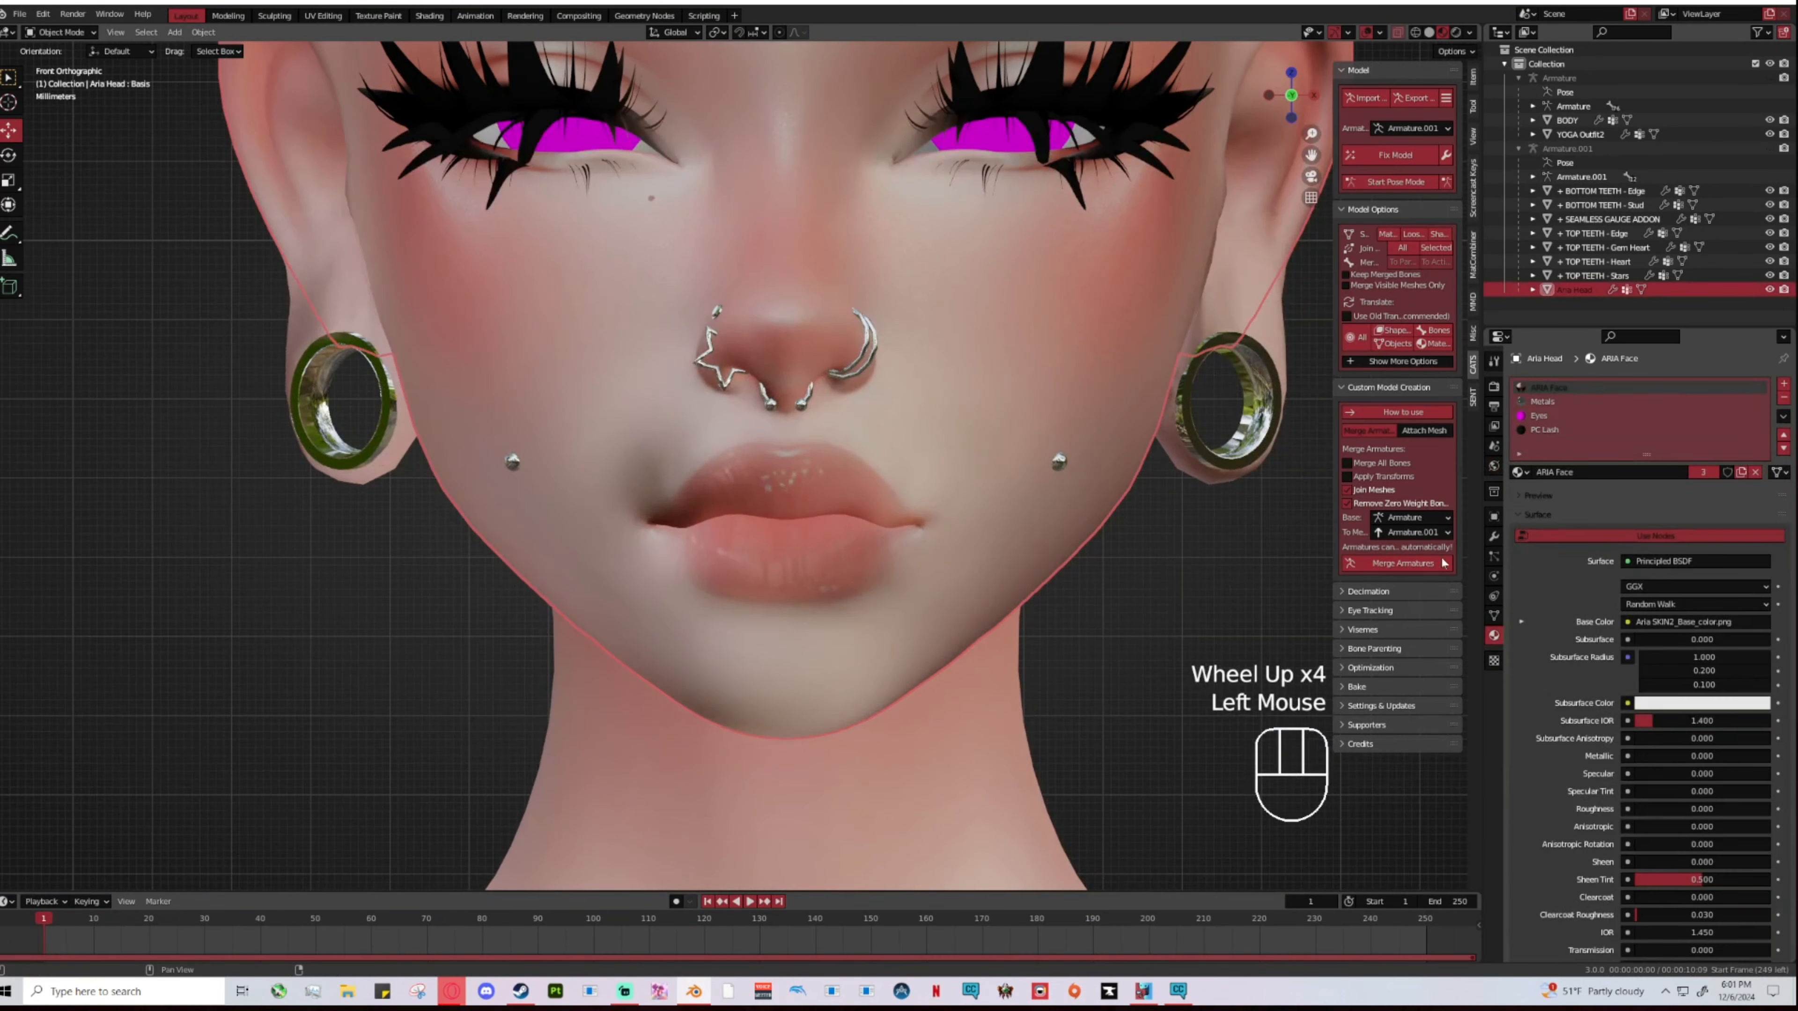
left_click(1493, 616)
scroll(1587, 715, "down", 3)
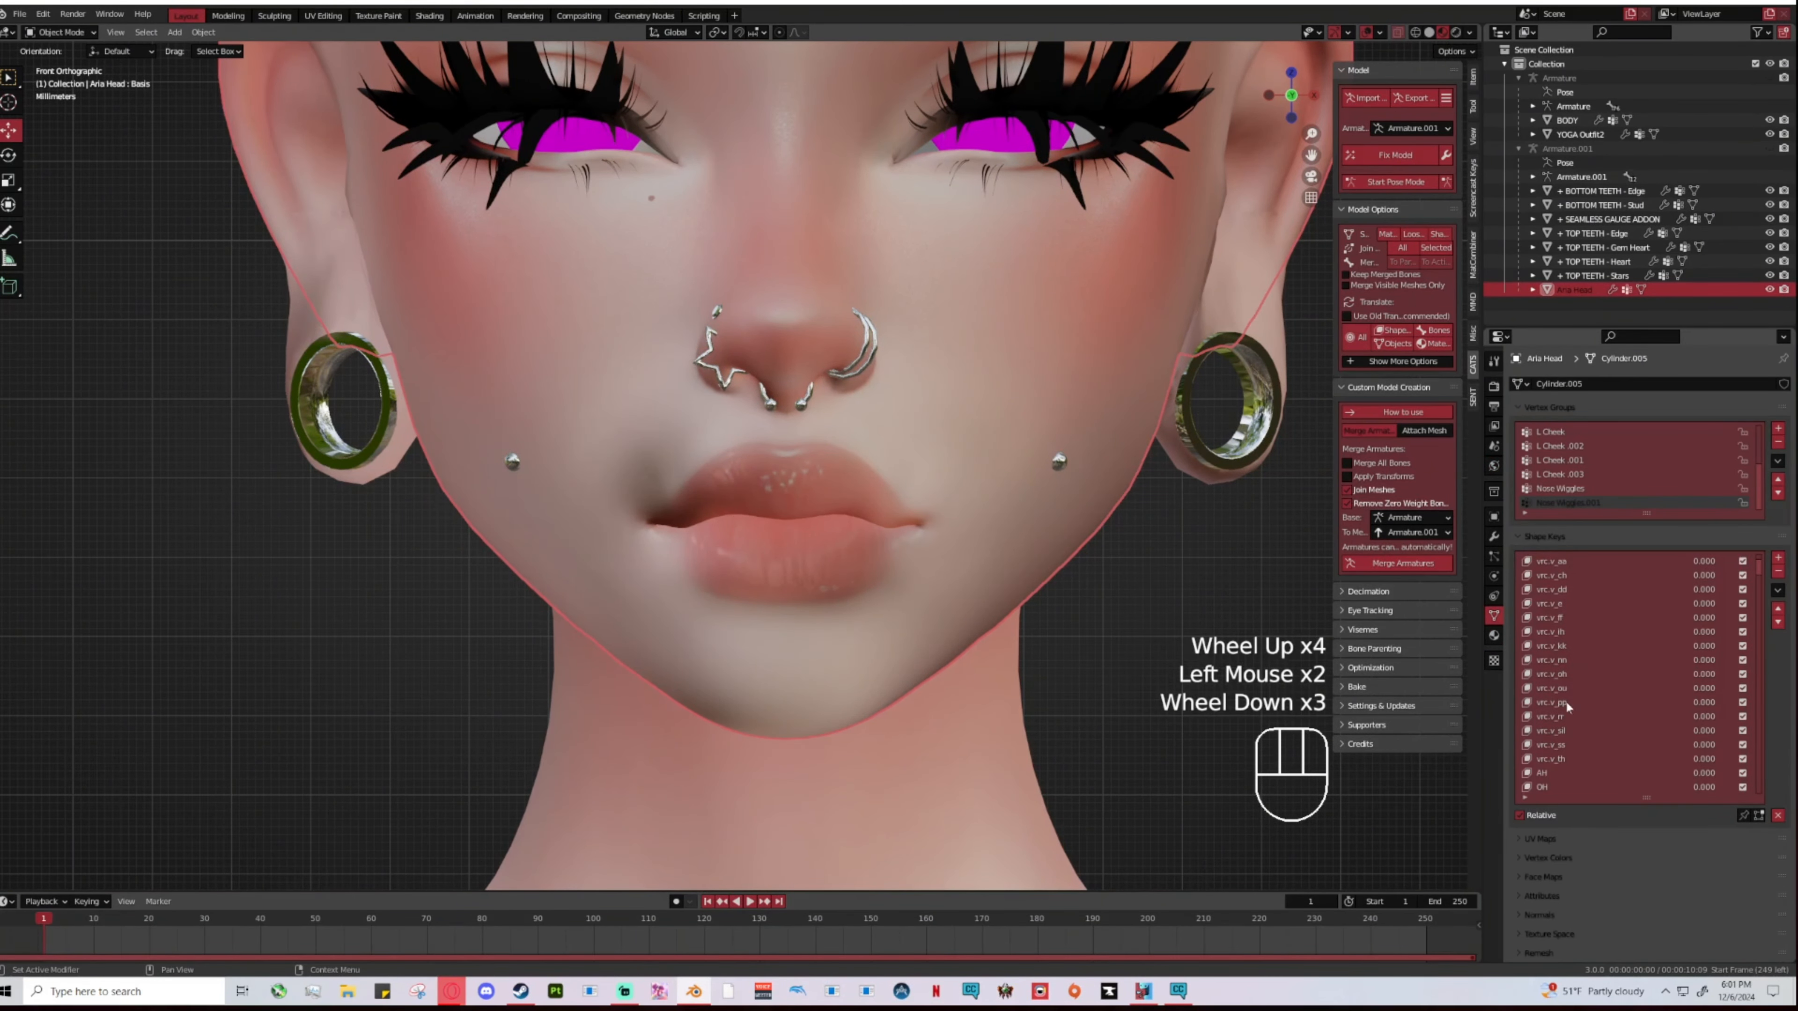
left_click(1557, 673)
left_click_drag(1643, 832, 1727, 833)
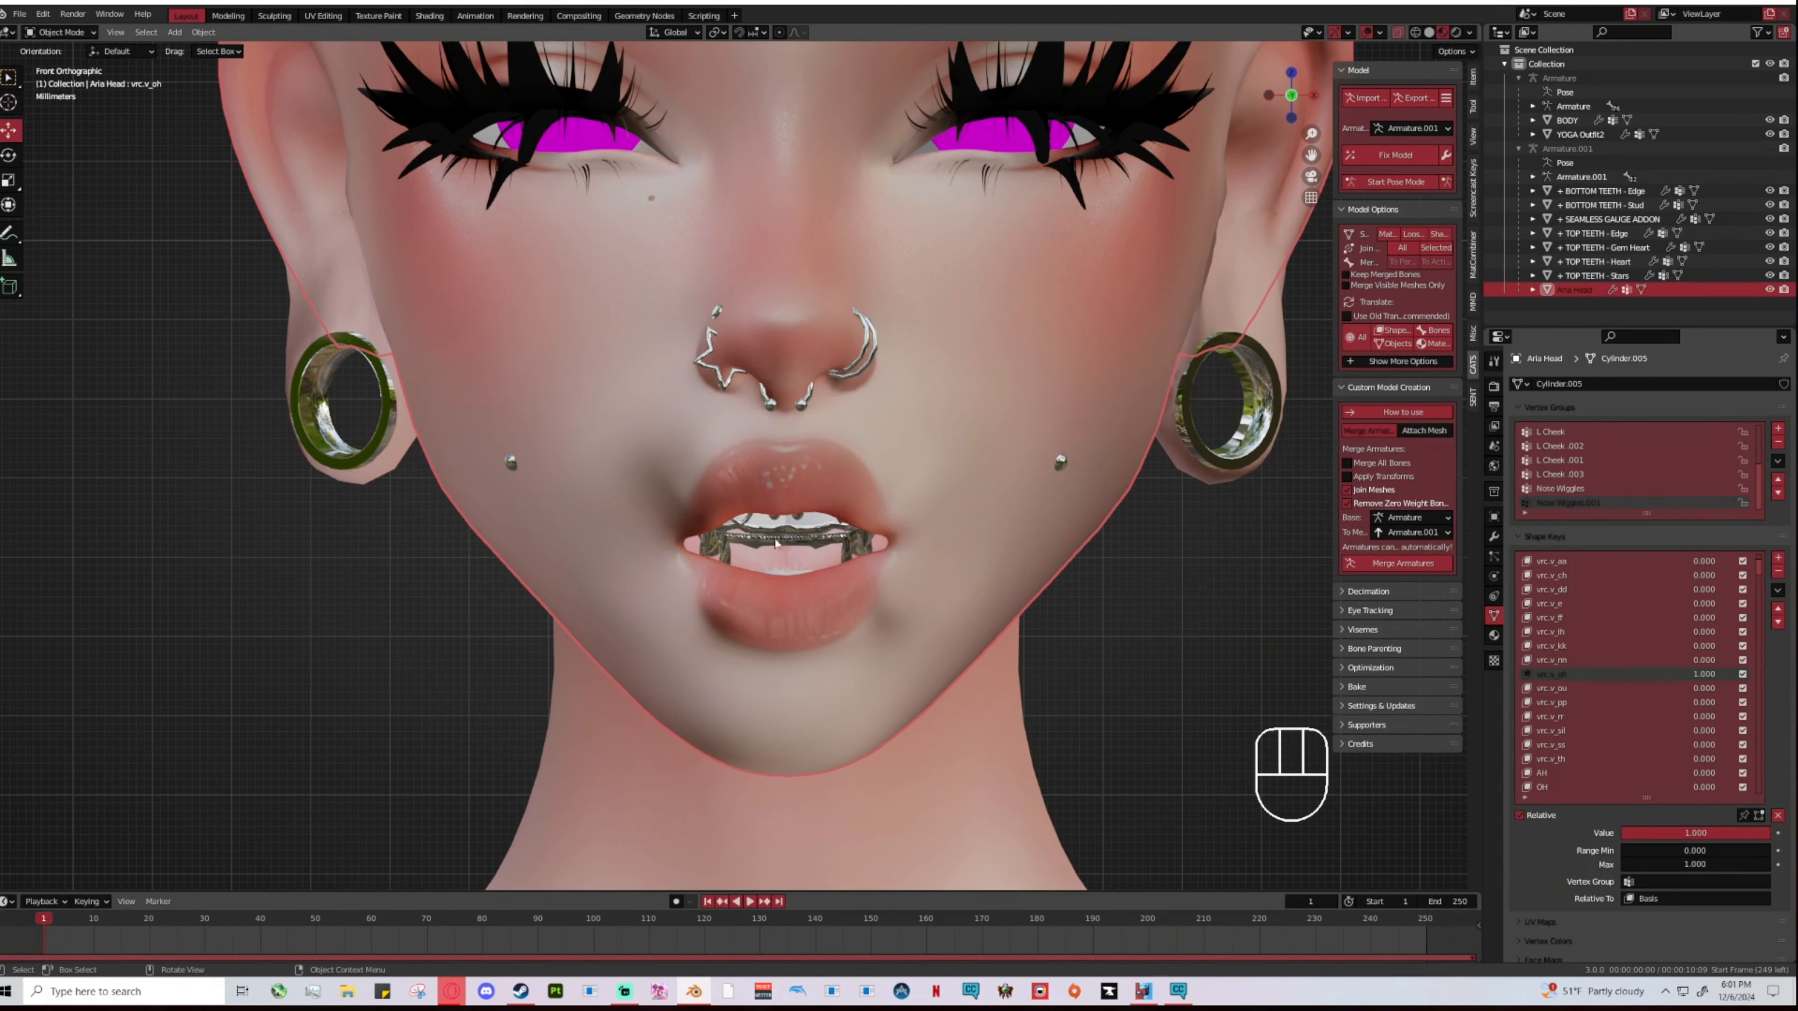
middle_click_drag(776, 543, 904, 489)
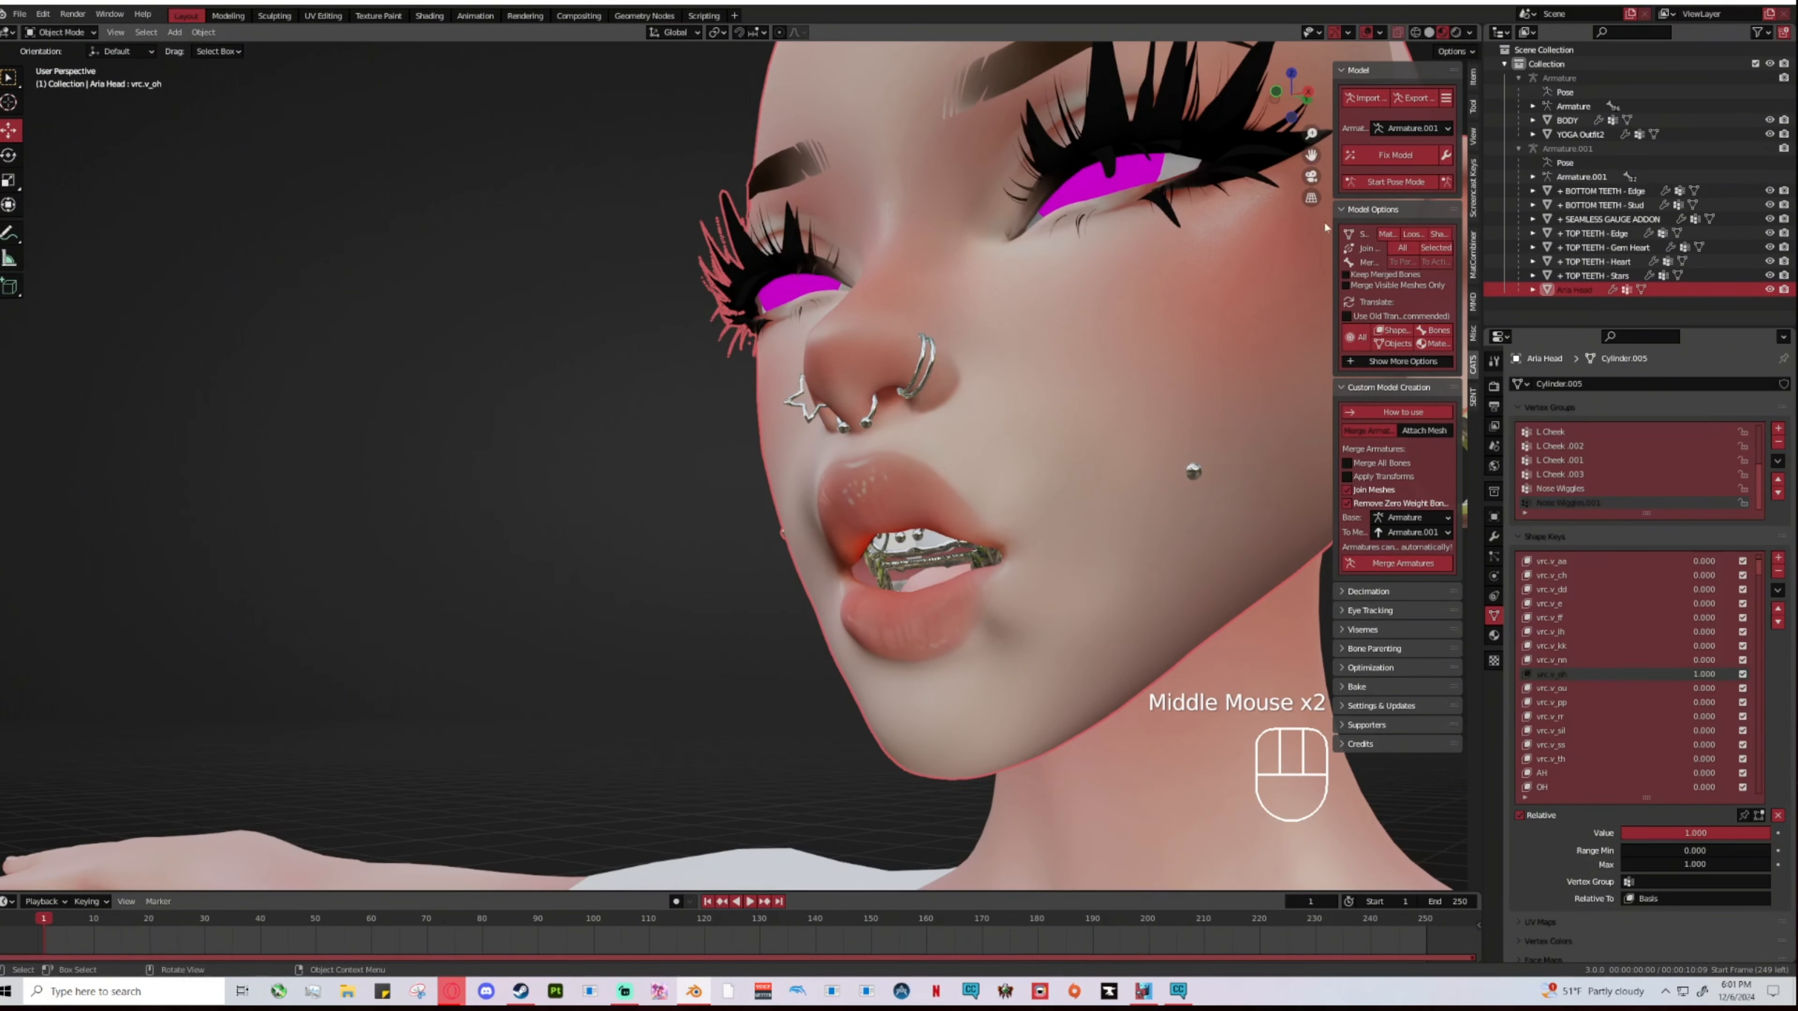
left_click(1275, 93)
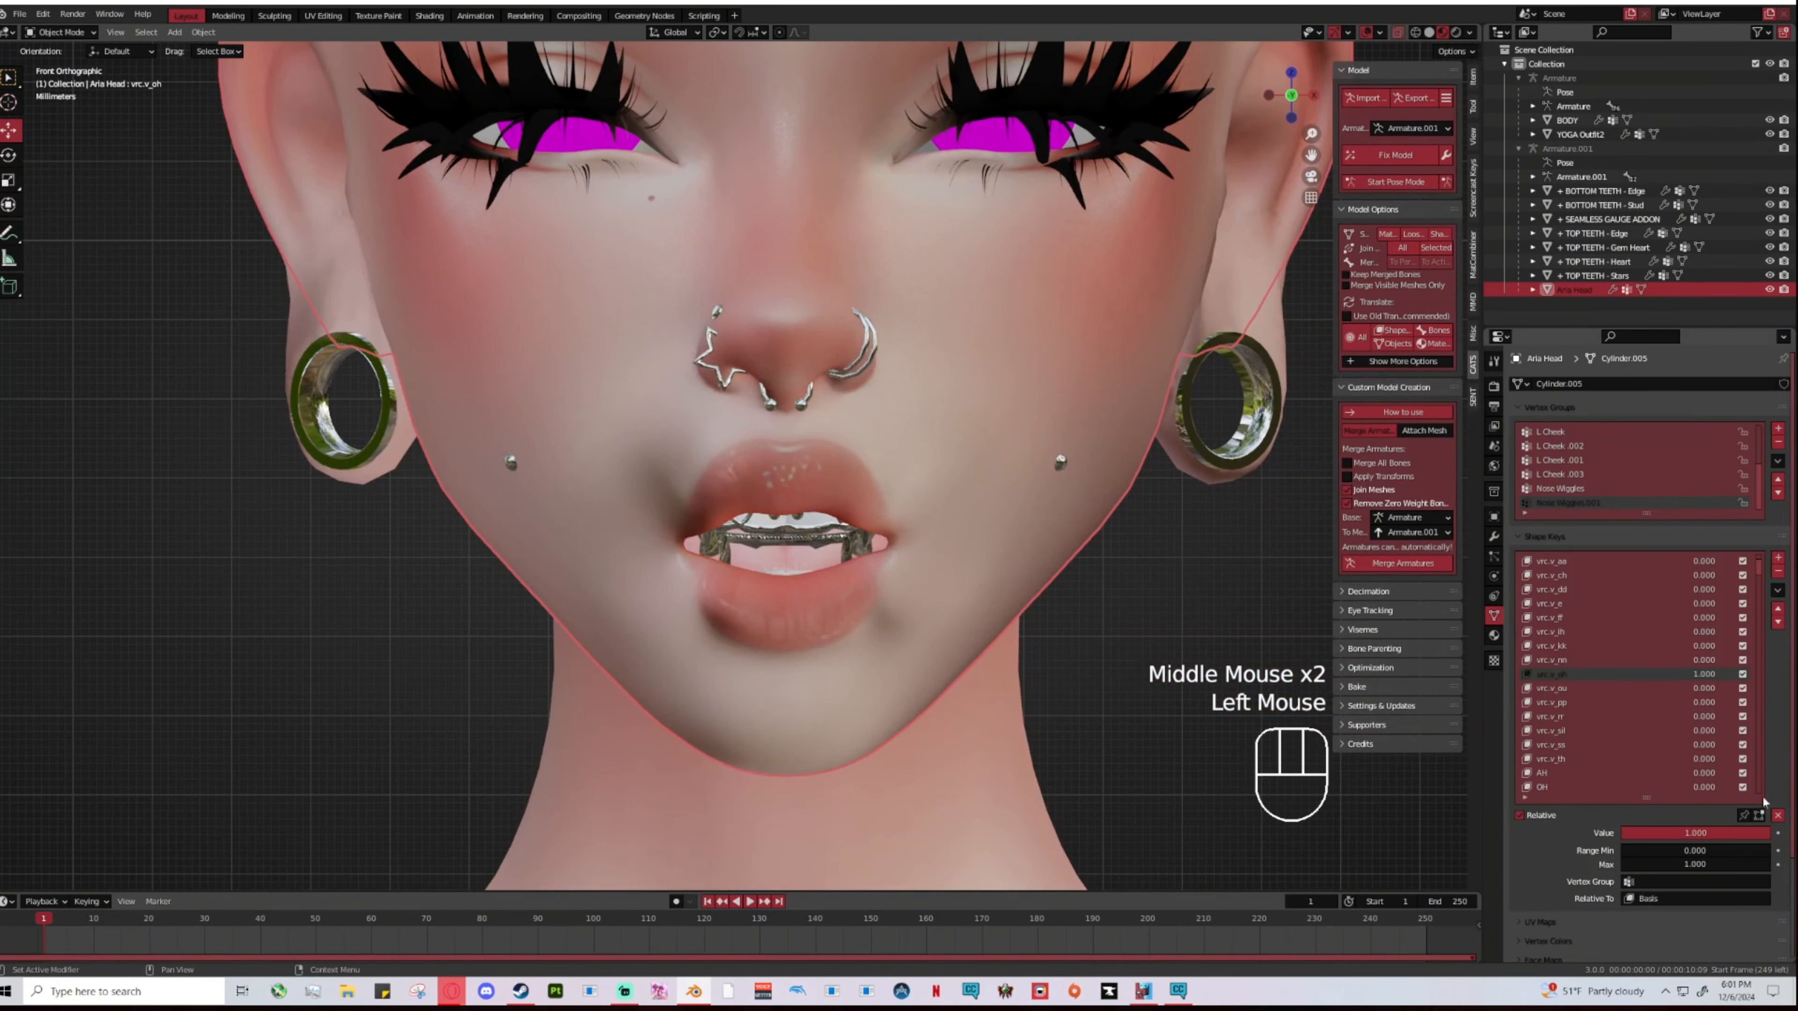
left_click_drag(1754, 833, 1614, 833)
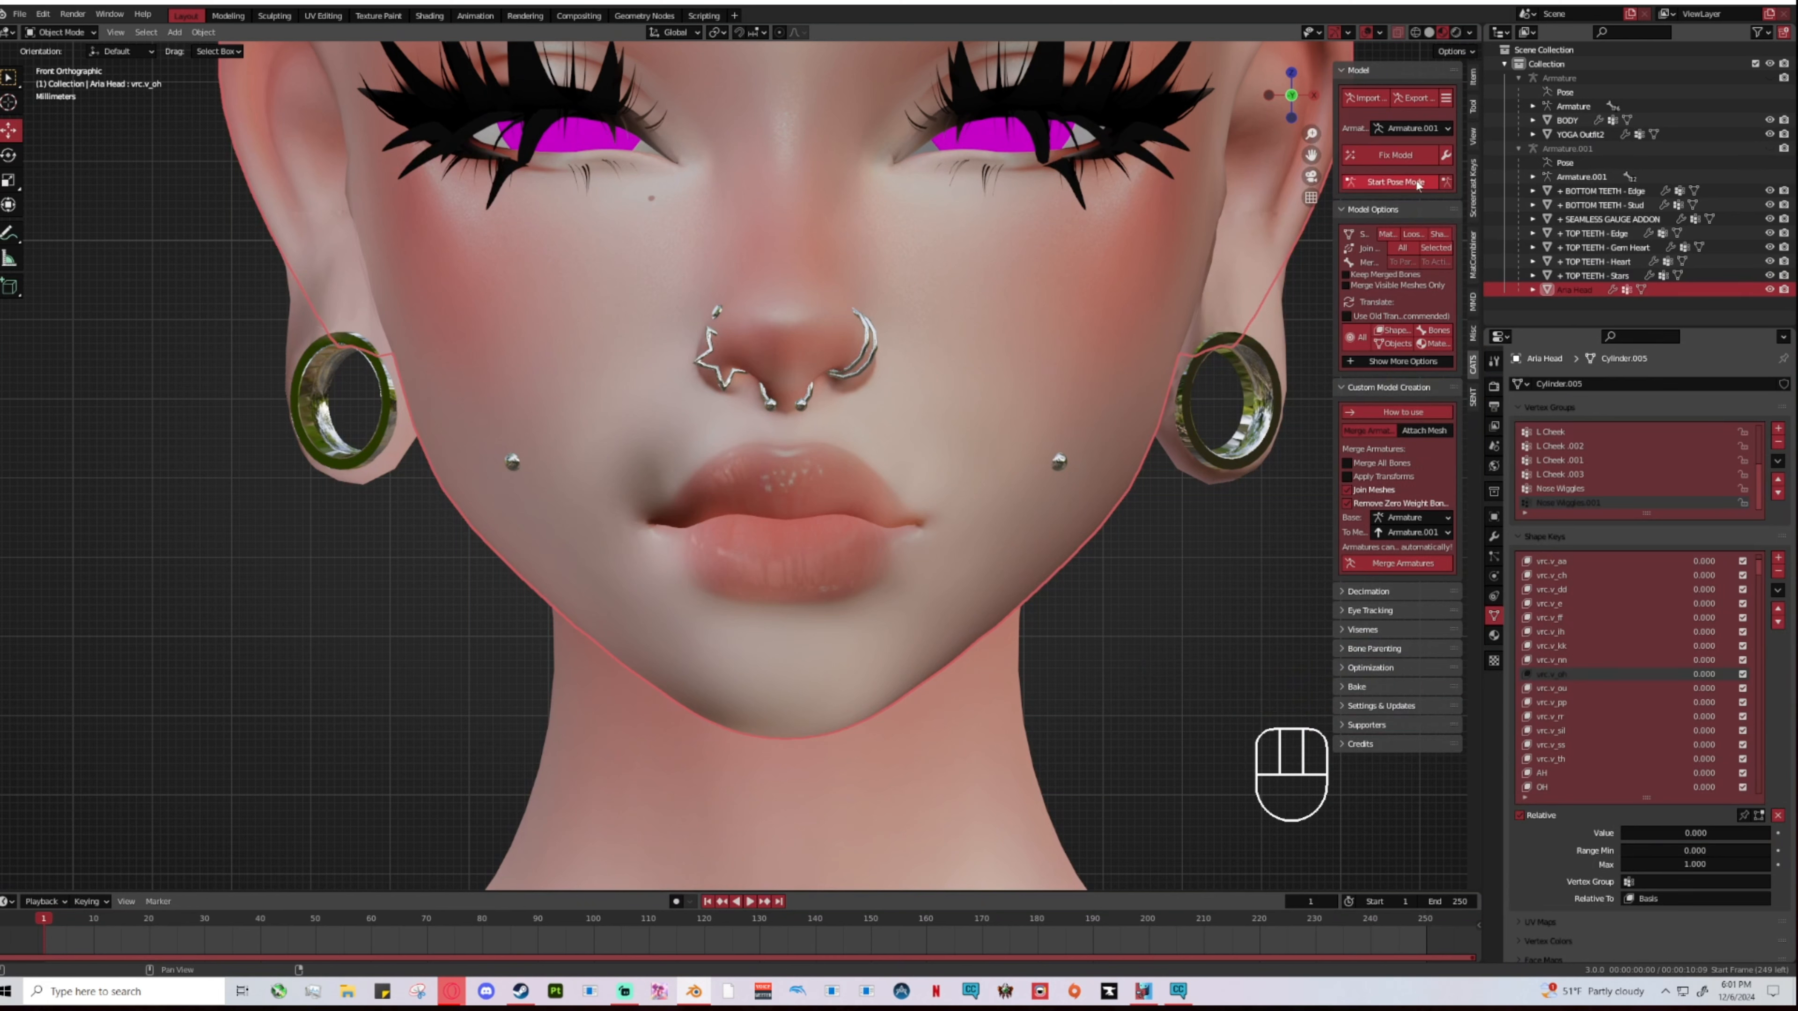
Step: Highlight the seamless gauge add-on, deselect it, and examine the head from the side and in front view
left_click(1606, 219)
scroll(895, 340, "down", 2)
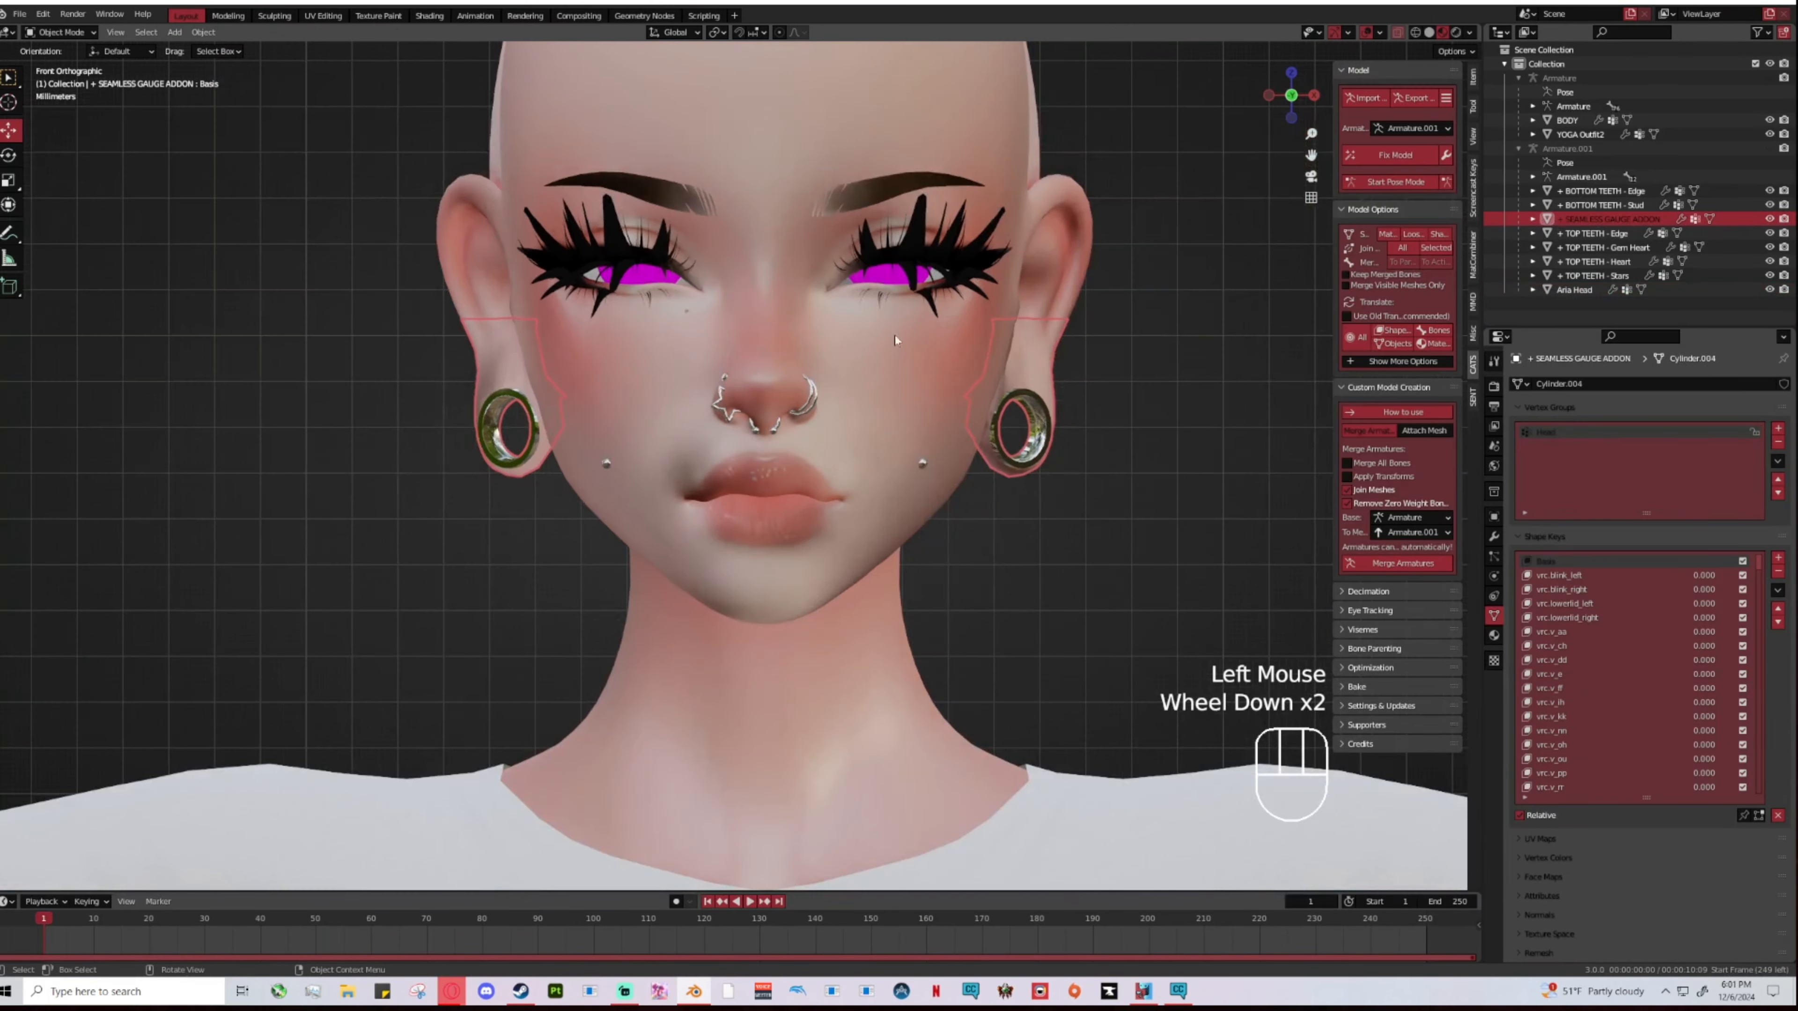
left_click(1178, 355)
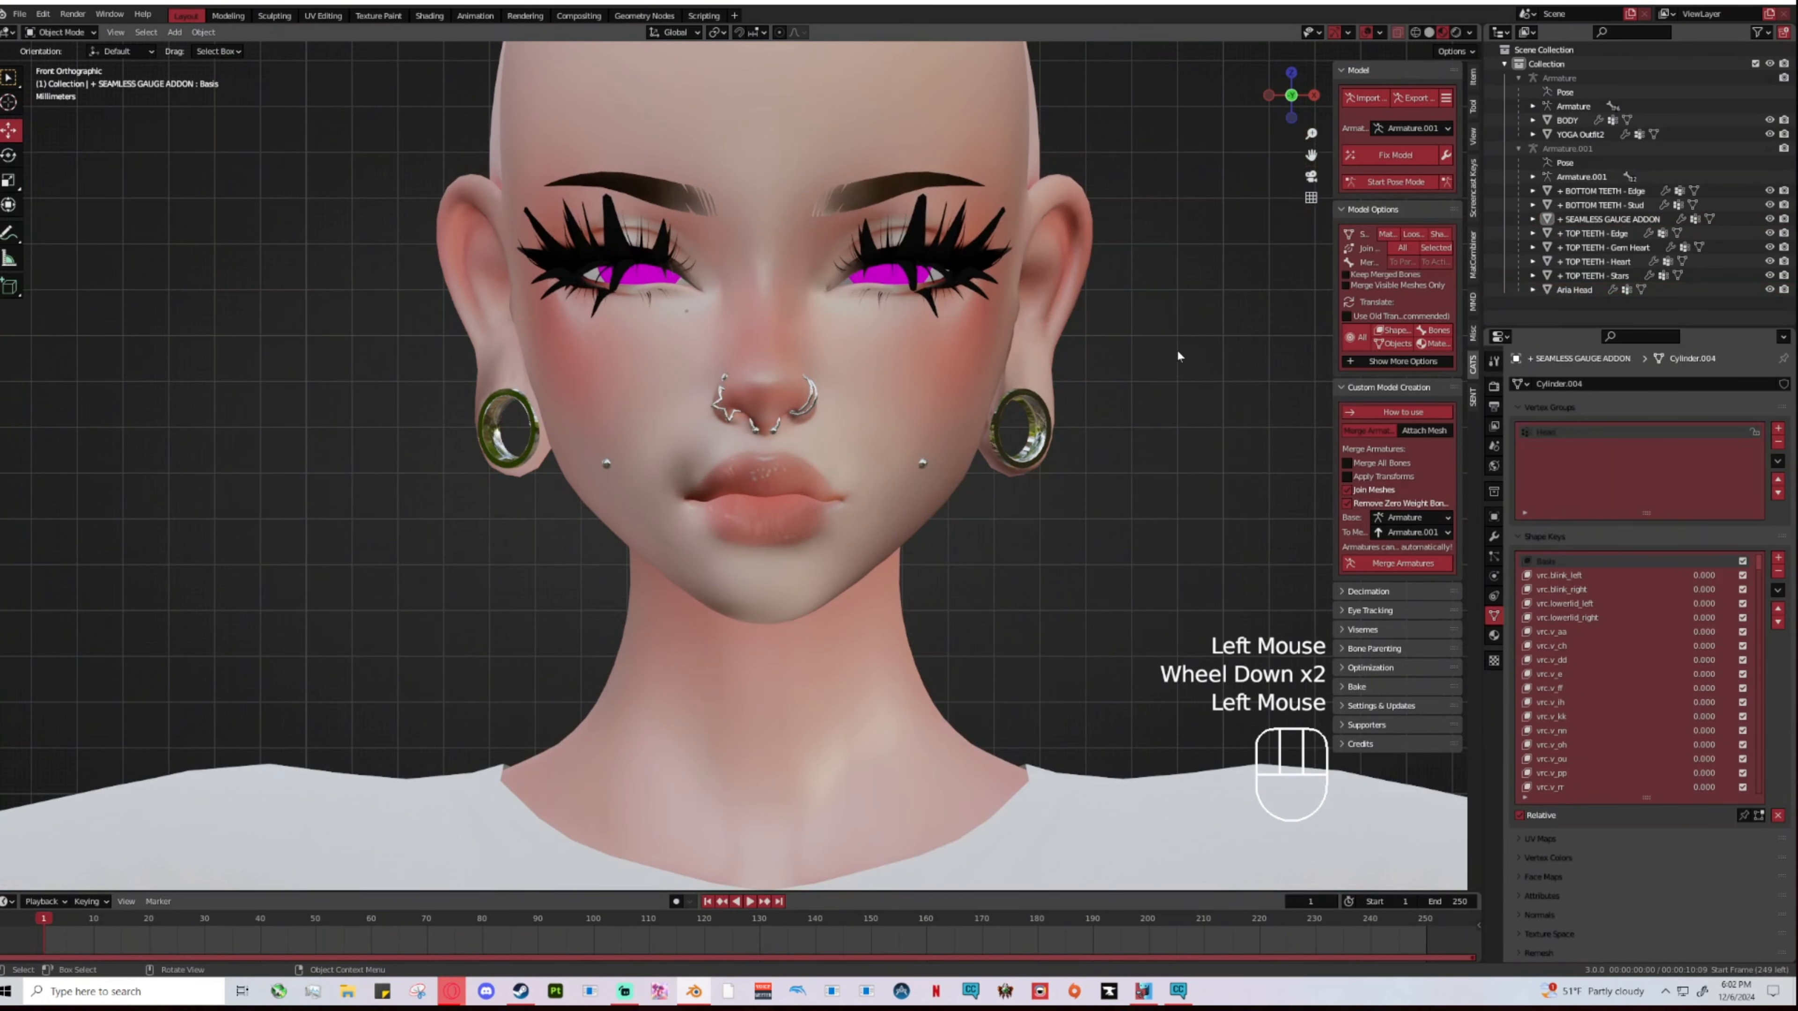
left_click(1123, 339)
middle_click_drag(1096, 455, 946, 480)
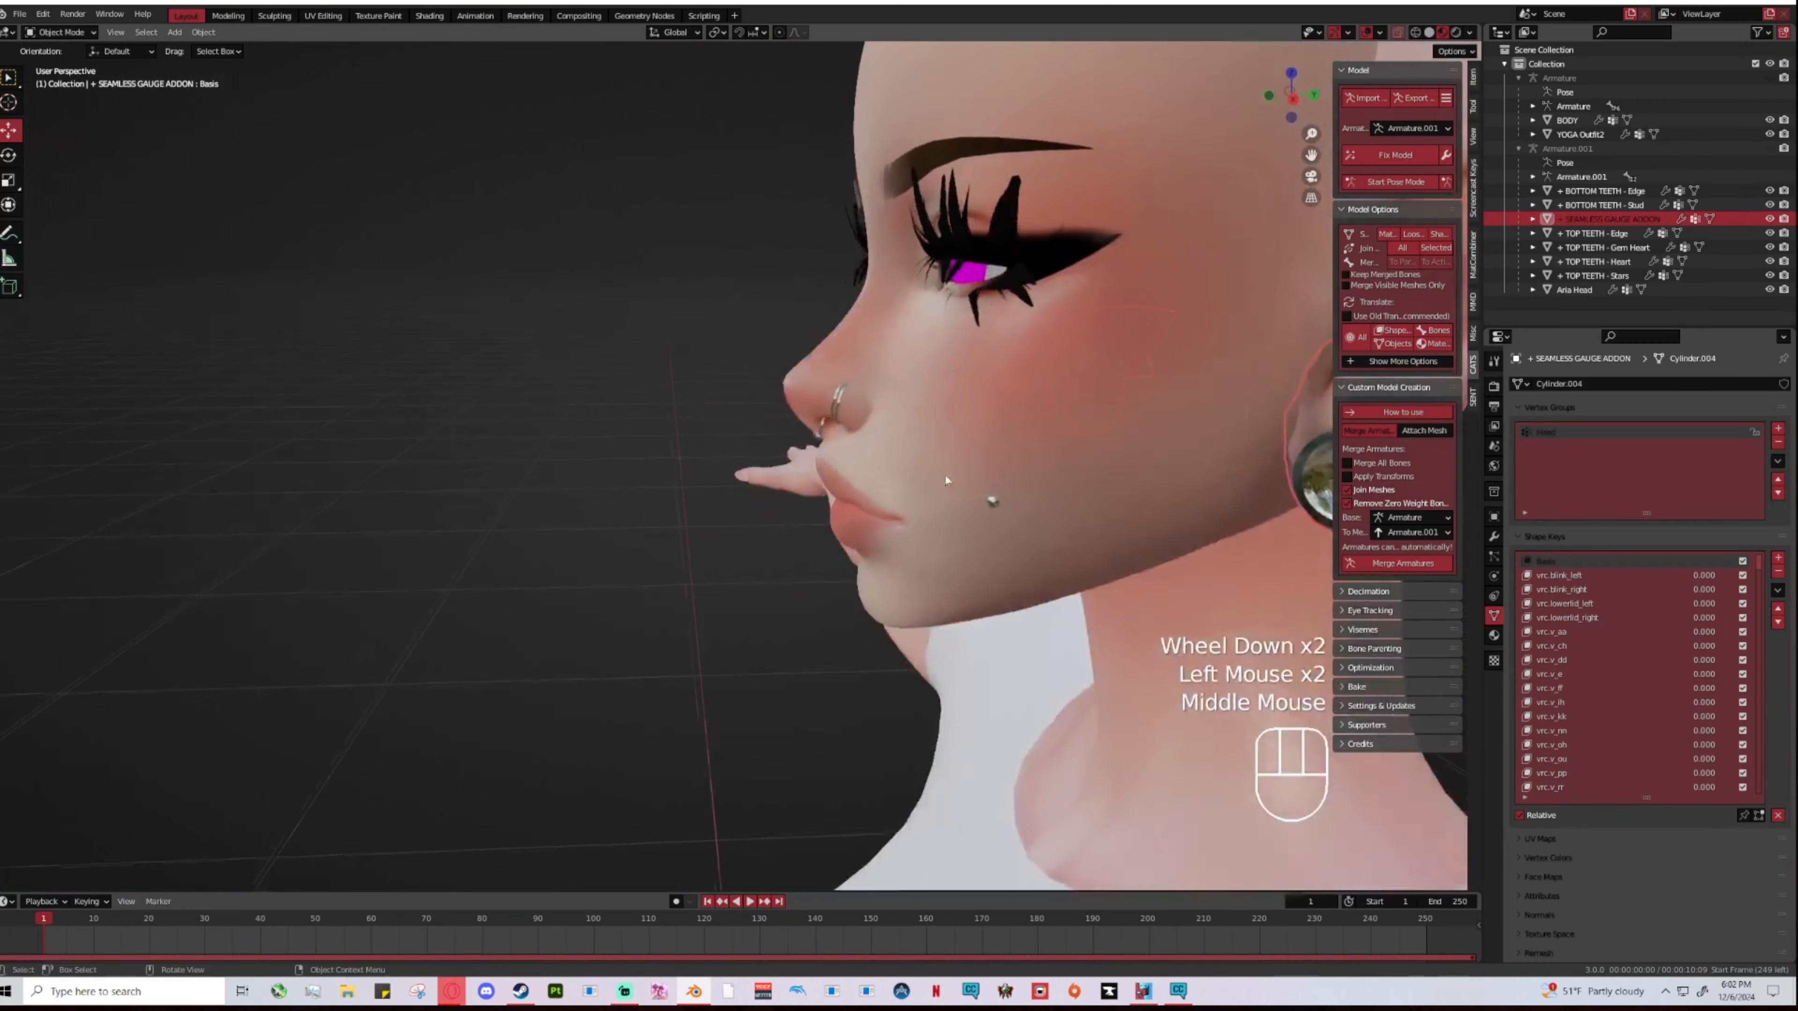
middle_click_drag(1187, 447, 1203, 397, "shift")
left_click(1289, 95)
Step: Select Aria Head and the seamless gauge add-on in turn to compare their outlines around the ears
left_click(1018, 268)
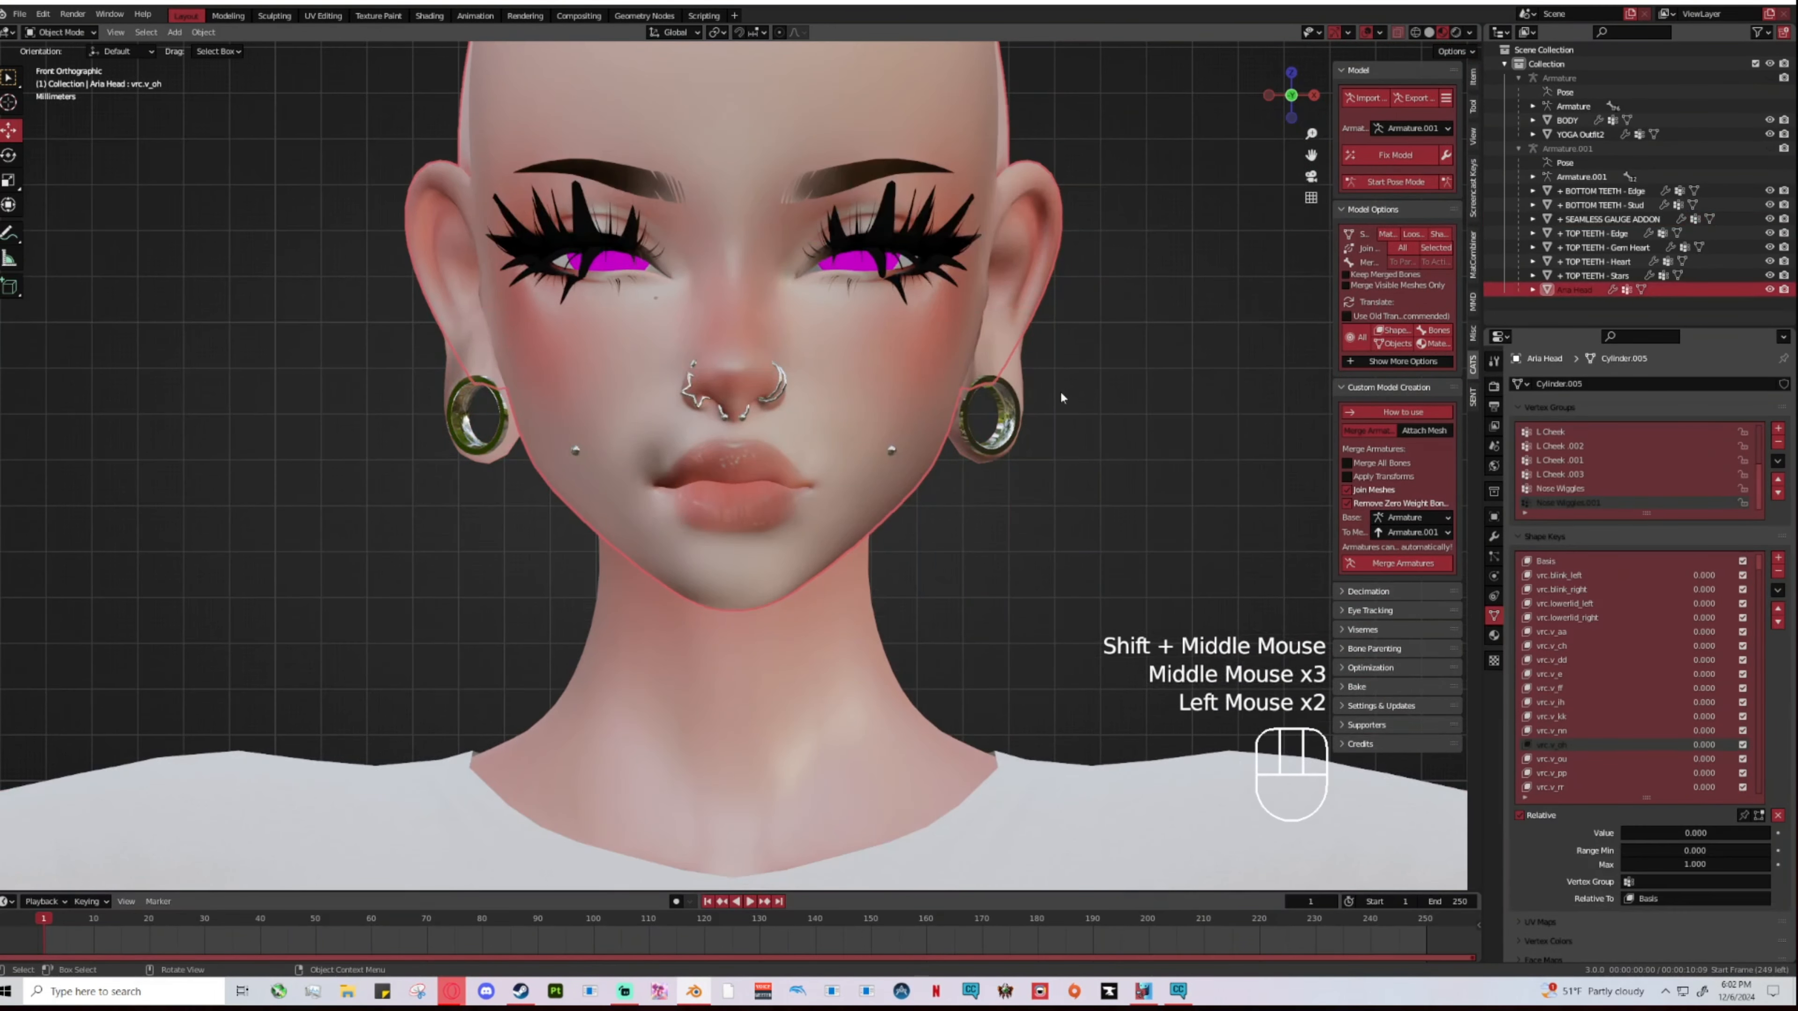
left_click(1060, 392)
left_click(1017, 347)
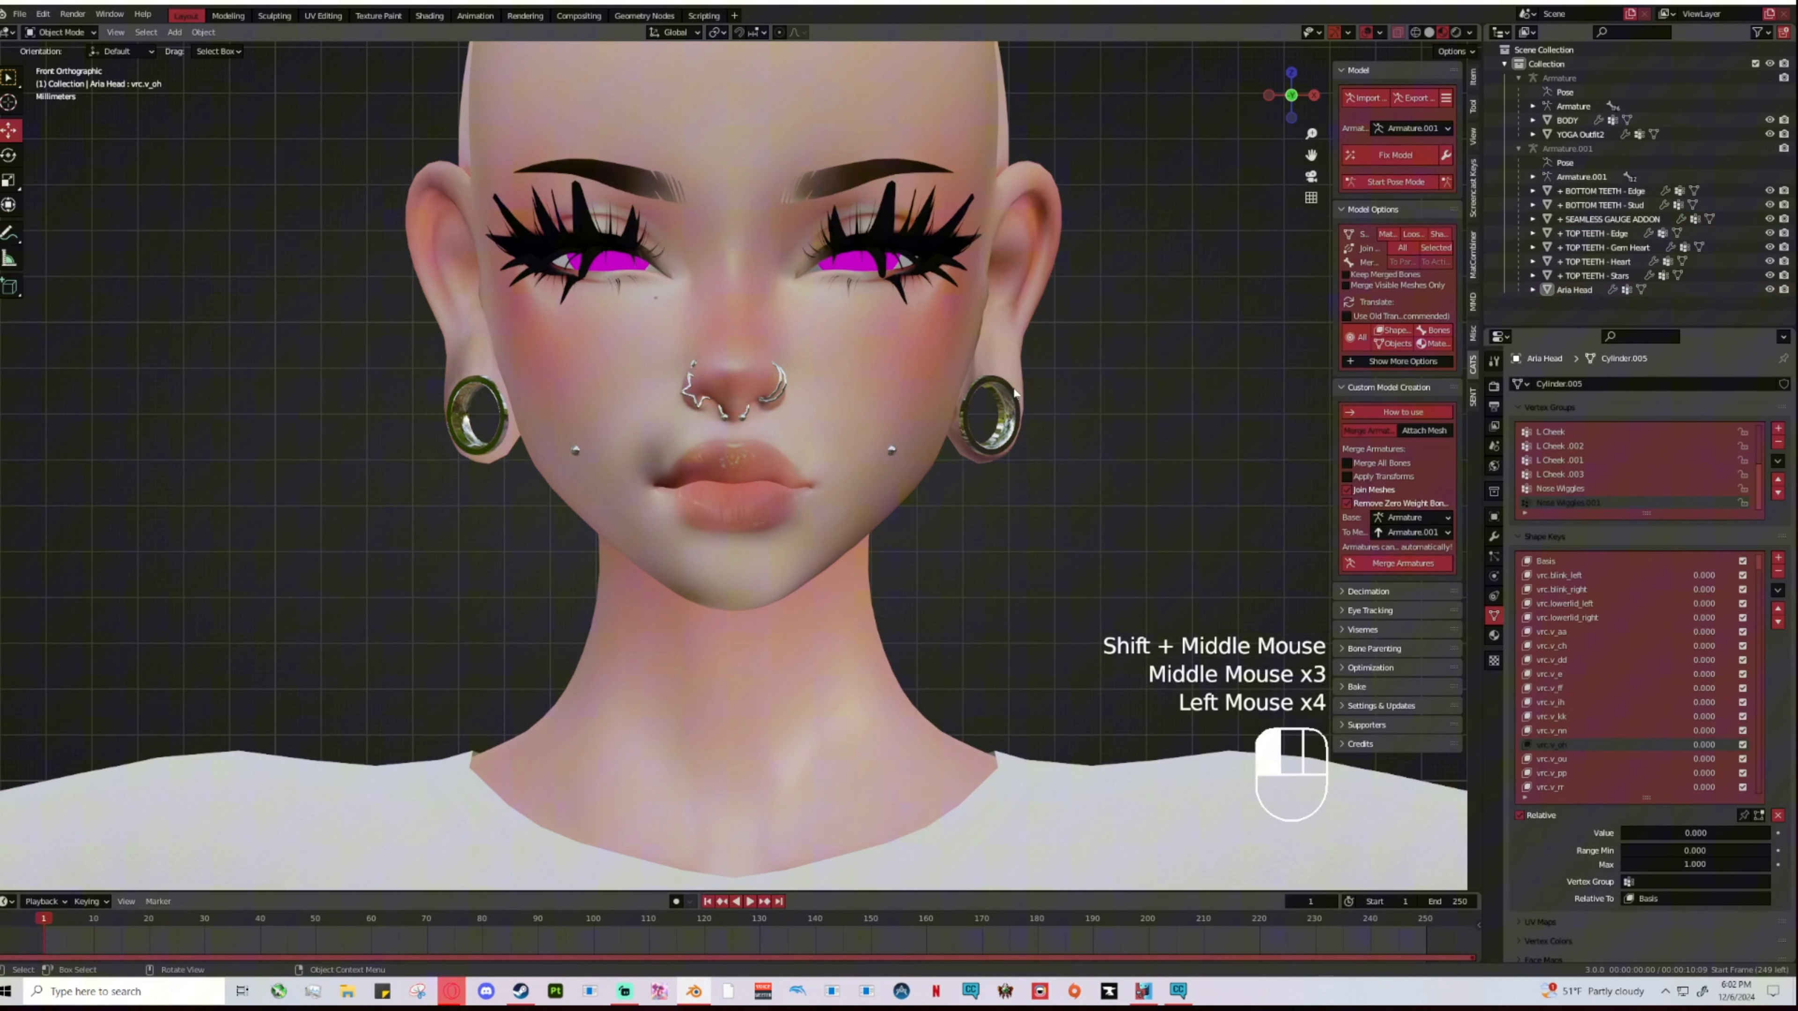
left_click(1039, 258)
left_click(1030, 334)
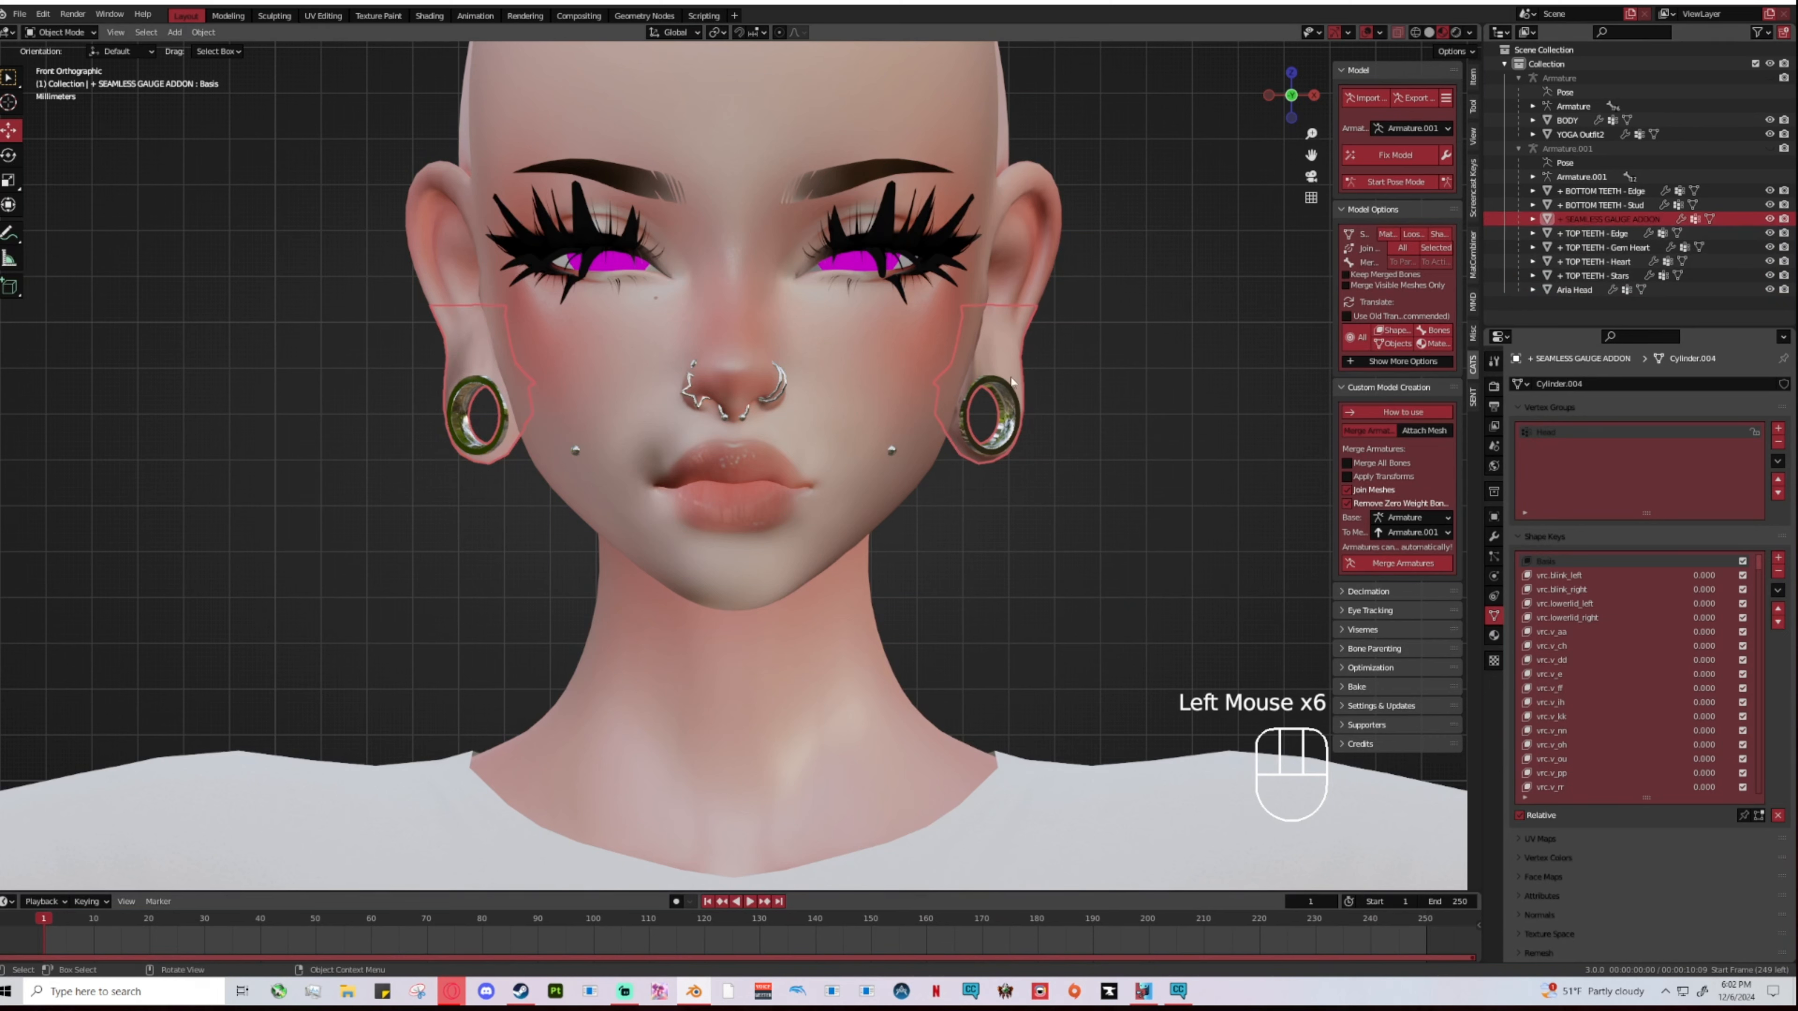
Step: Select the seamless gauge add-on together with Aria Head, switching the active object from Aria Head to the gauge add-on
left_click(1607, 222)
left_click(1036, 294)
left_click(1022, 362)
left_click(1046, 257, "shift")
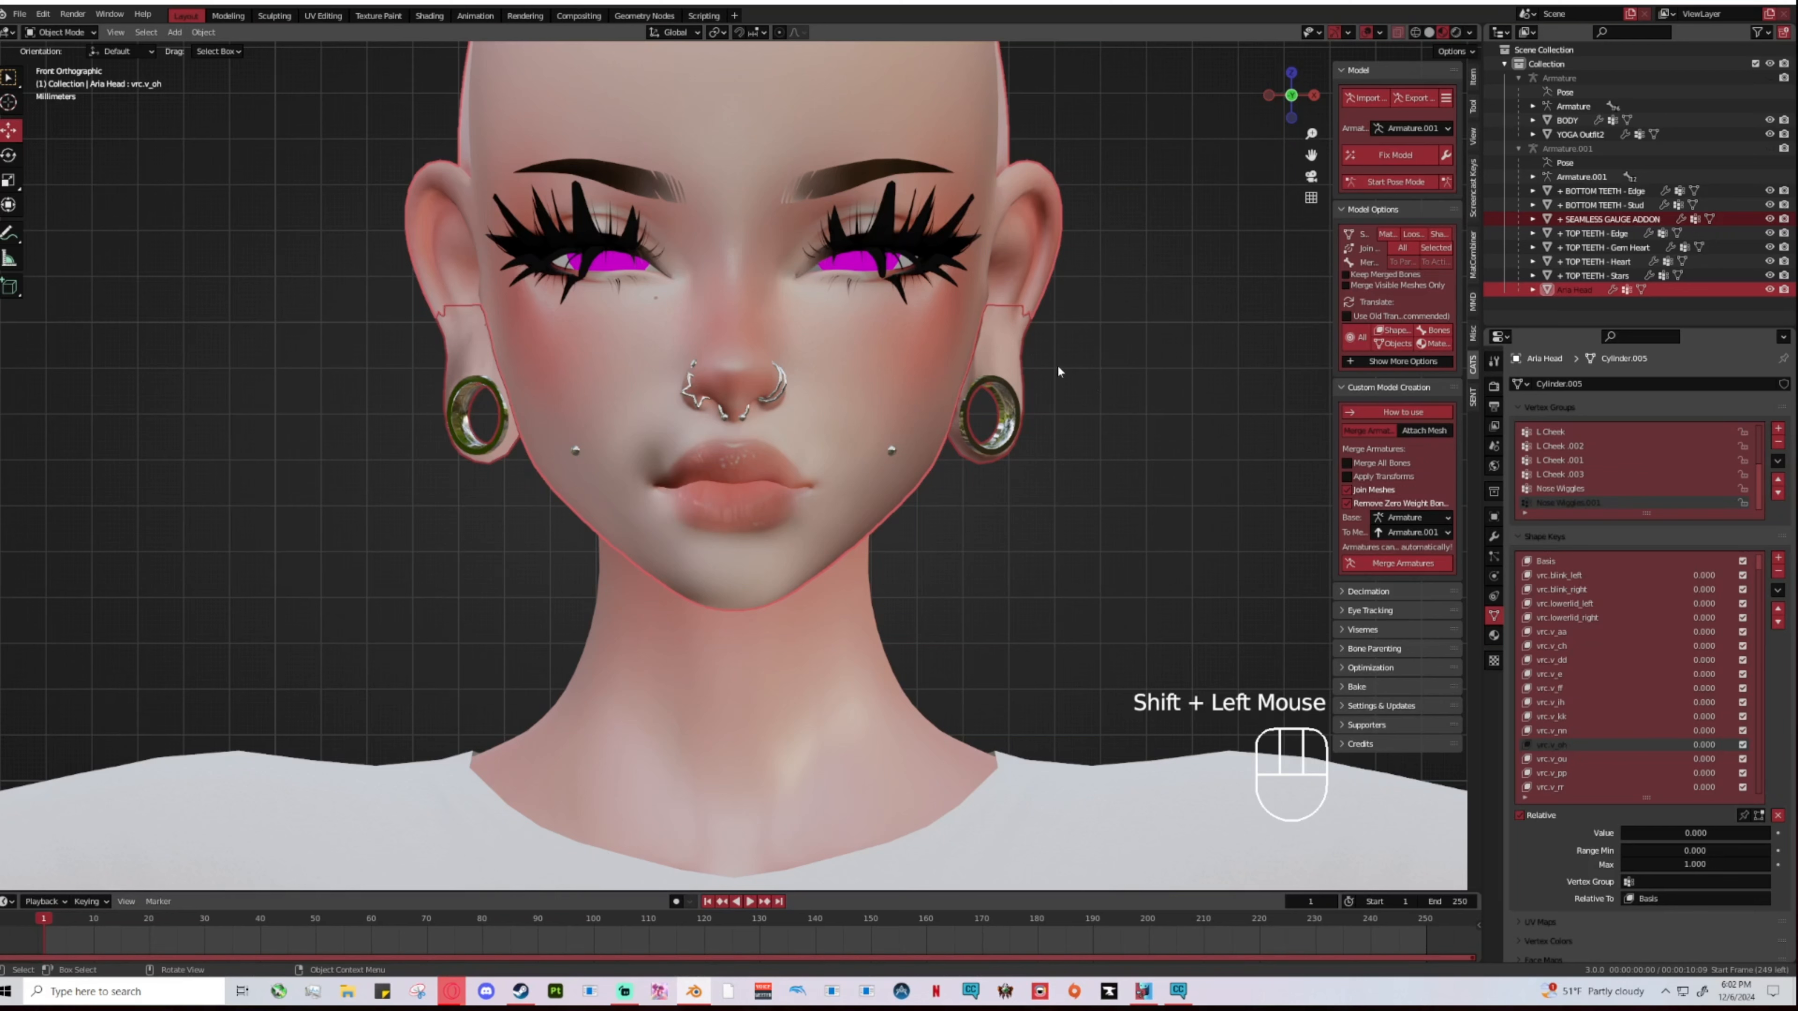
left_click(1034, 333)
left_click(1016, 409, "shift")
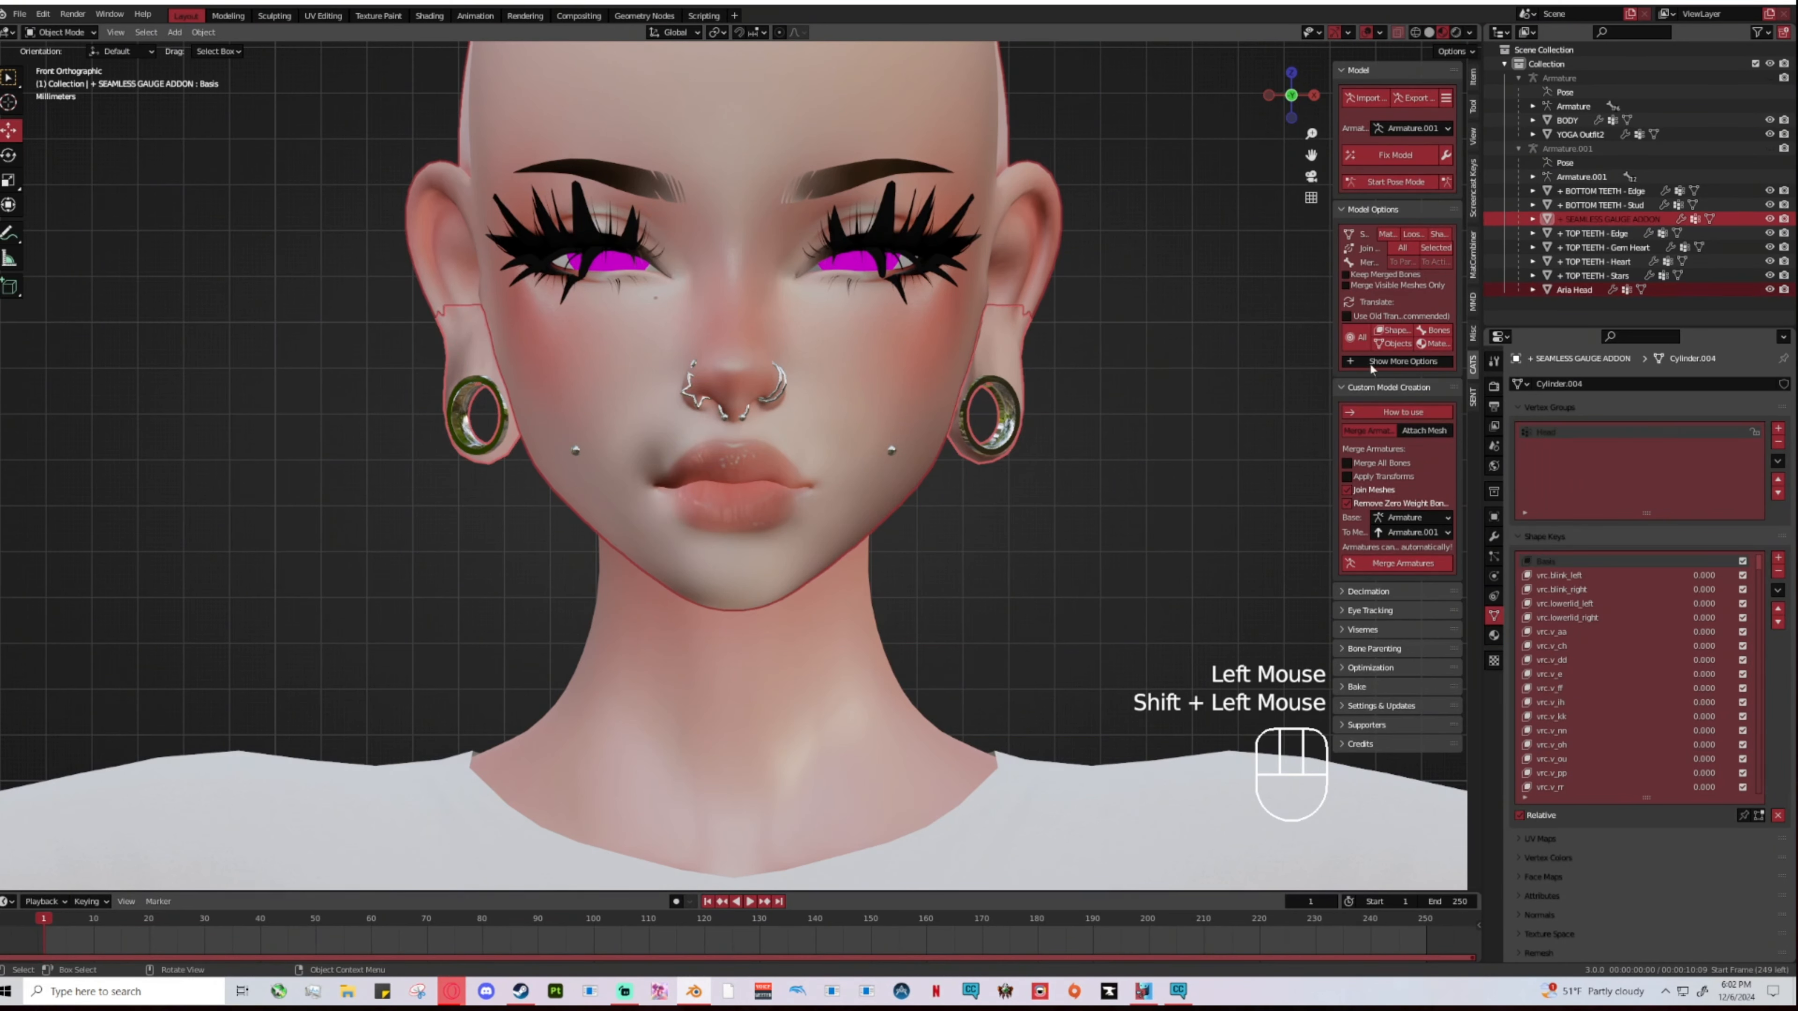
Step: Reselect both meshes in each order, making Aria Head and the gauge add-on active in turn, and deselect them
left_click(1024, 306)
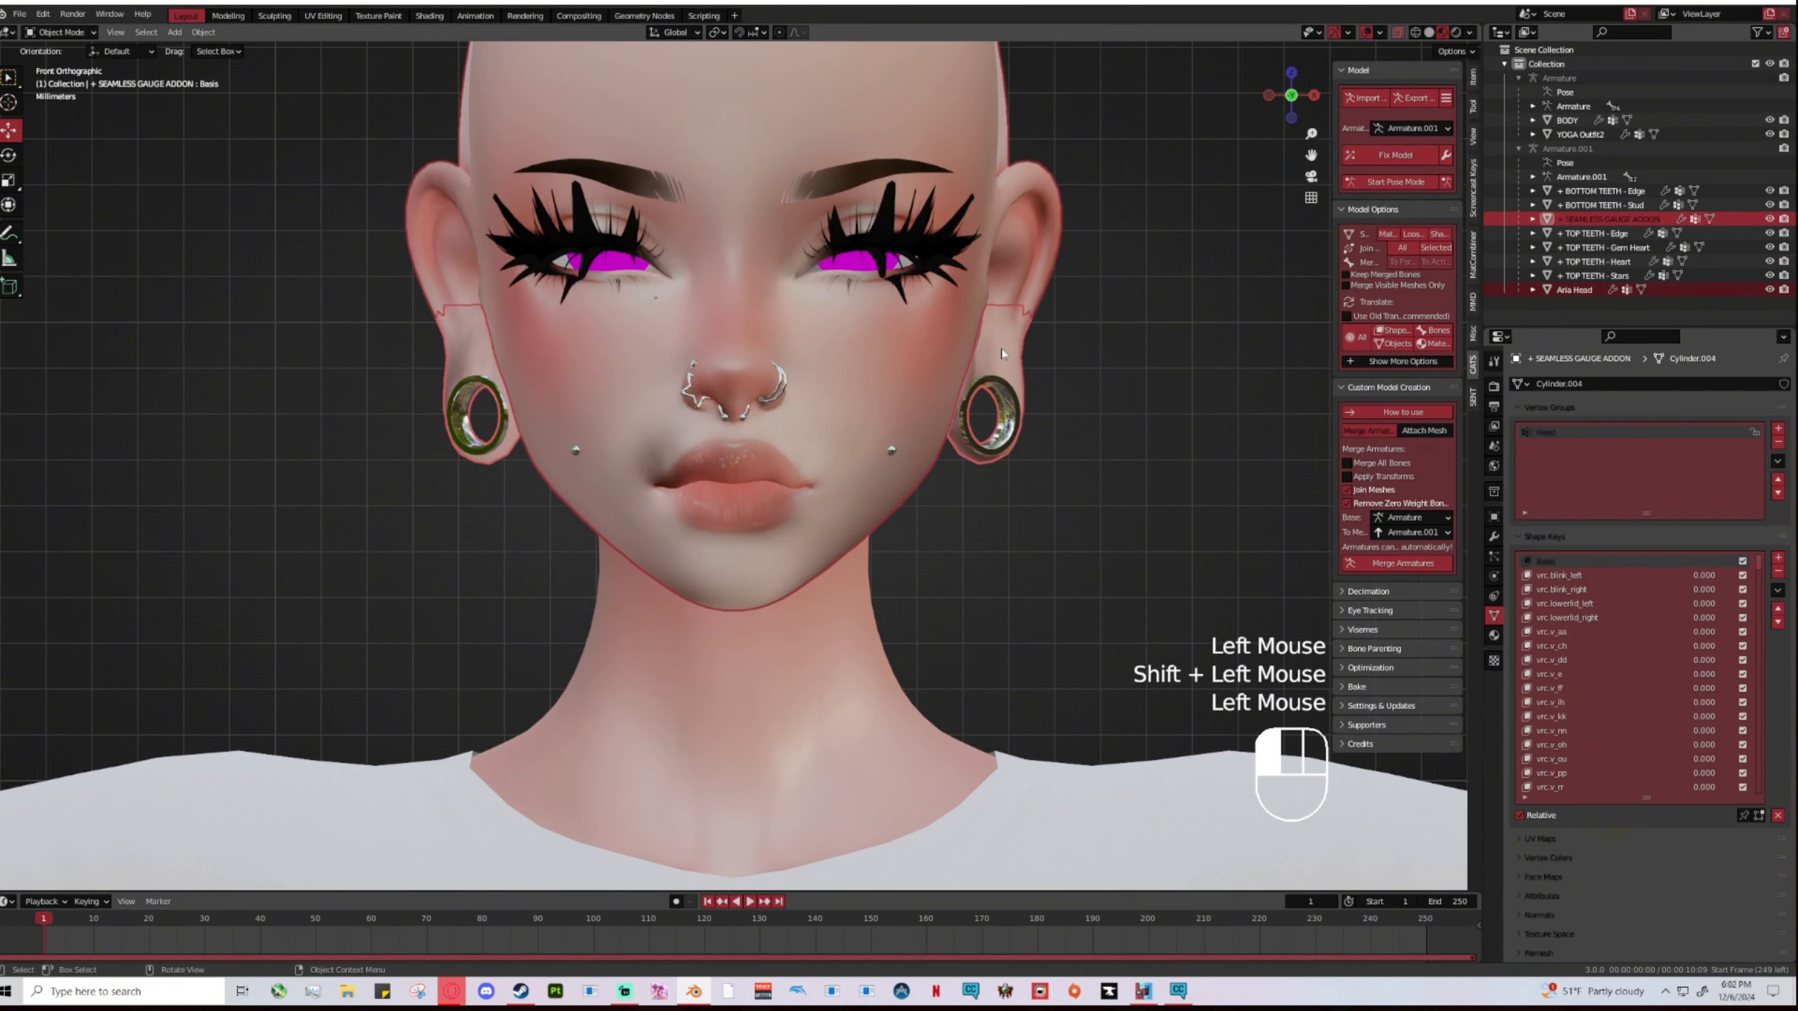
double_click(1024, 307)
left_click(1584, 291, "shift")
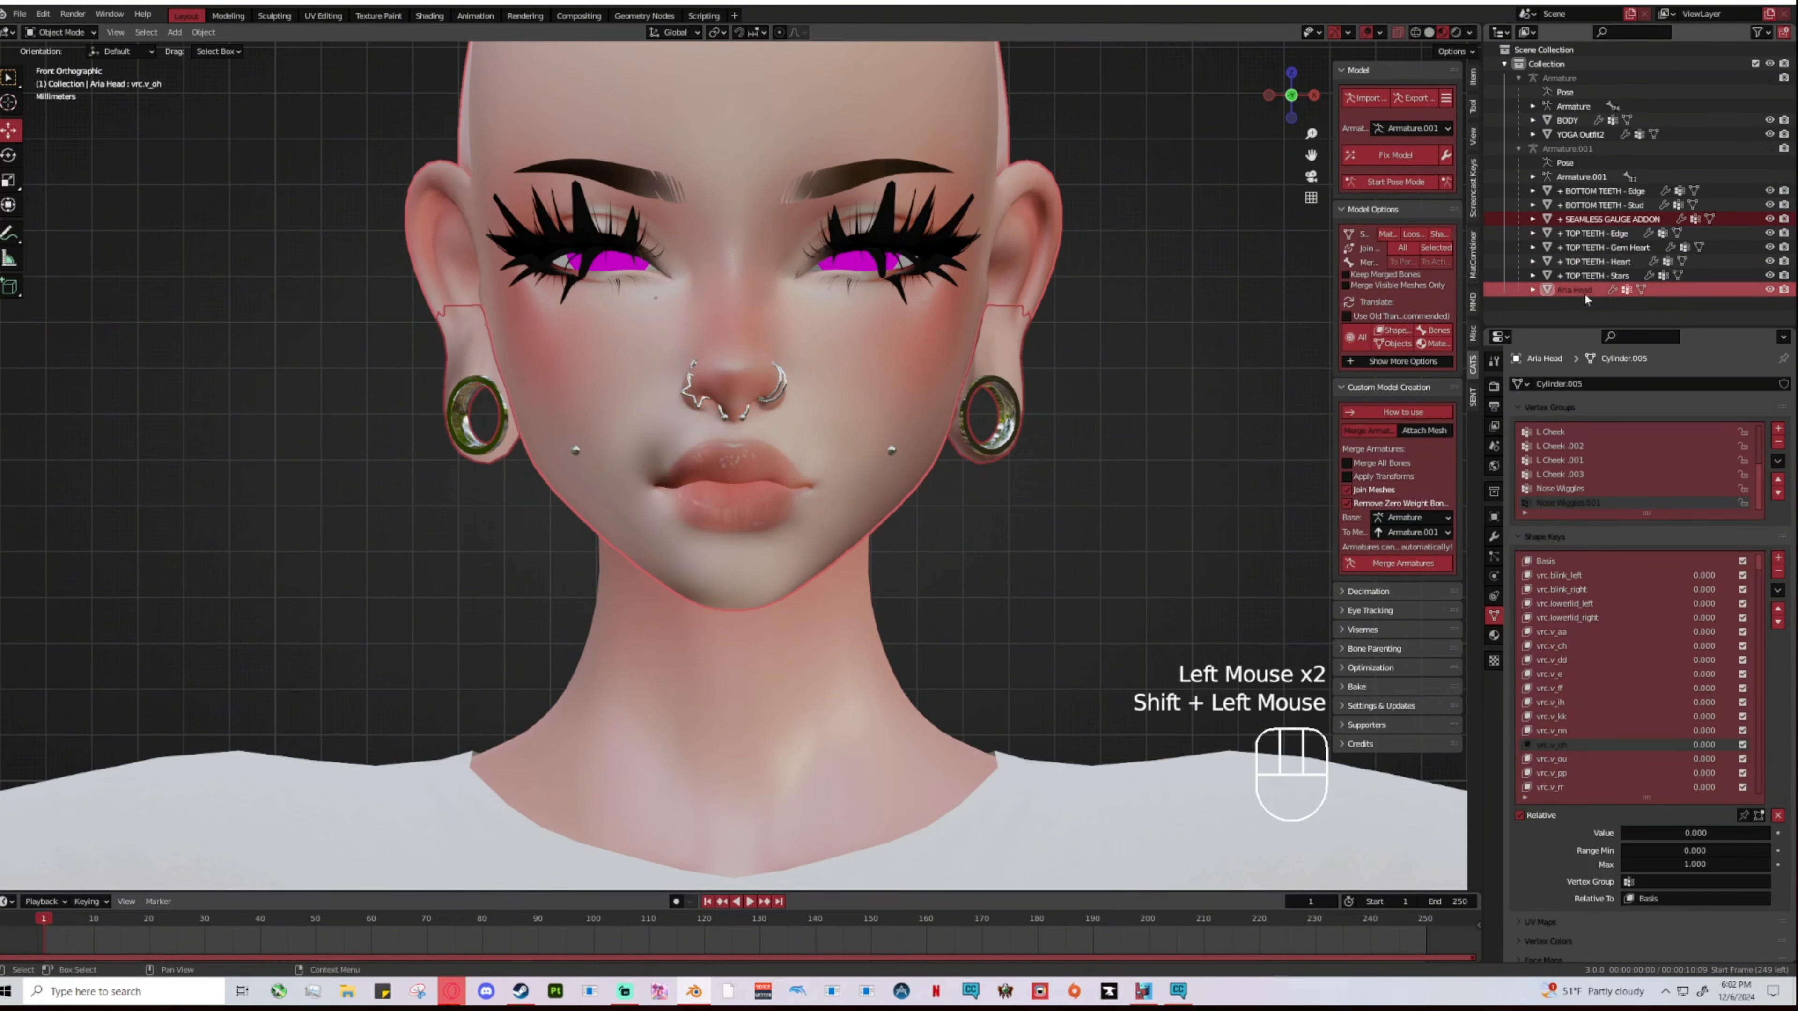
left_click(1505, 296)
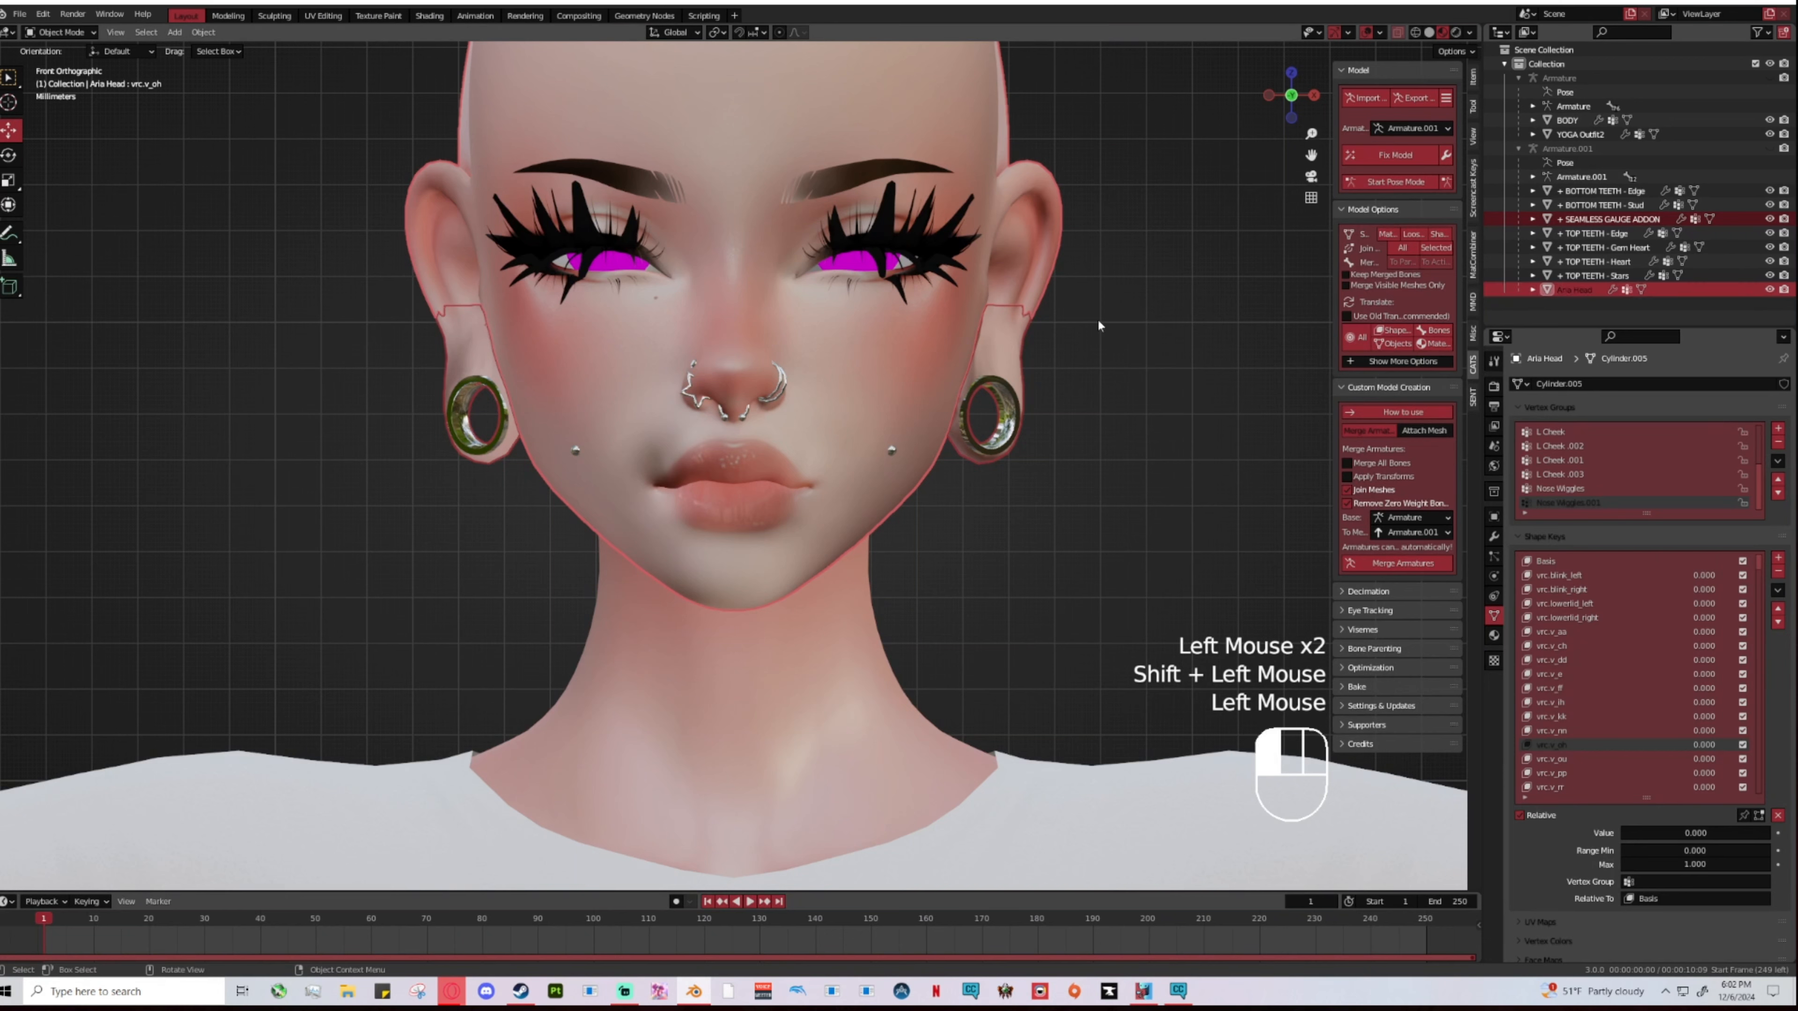
double_click(1025, 306)
left_click(1025, 307, "shift")
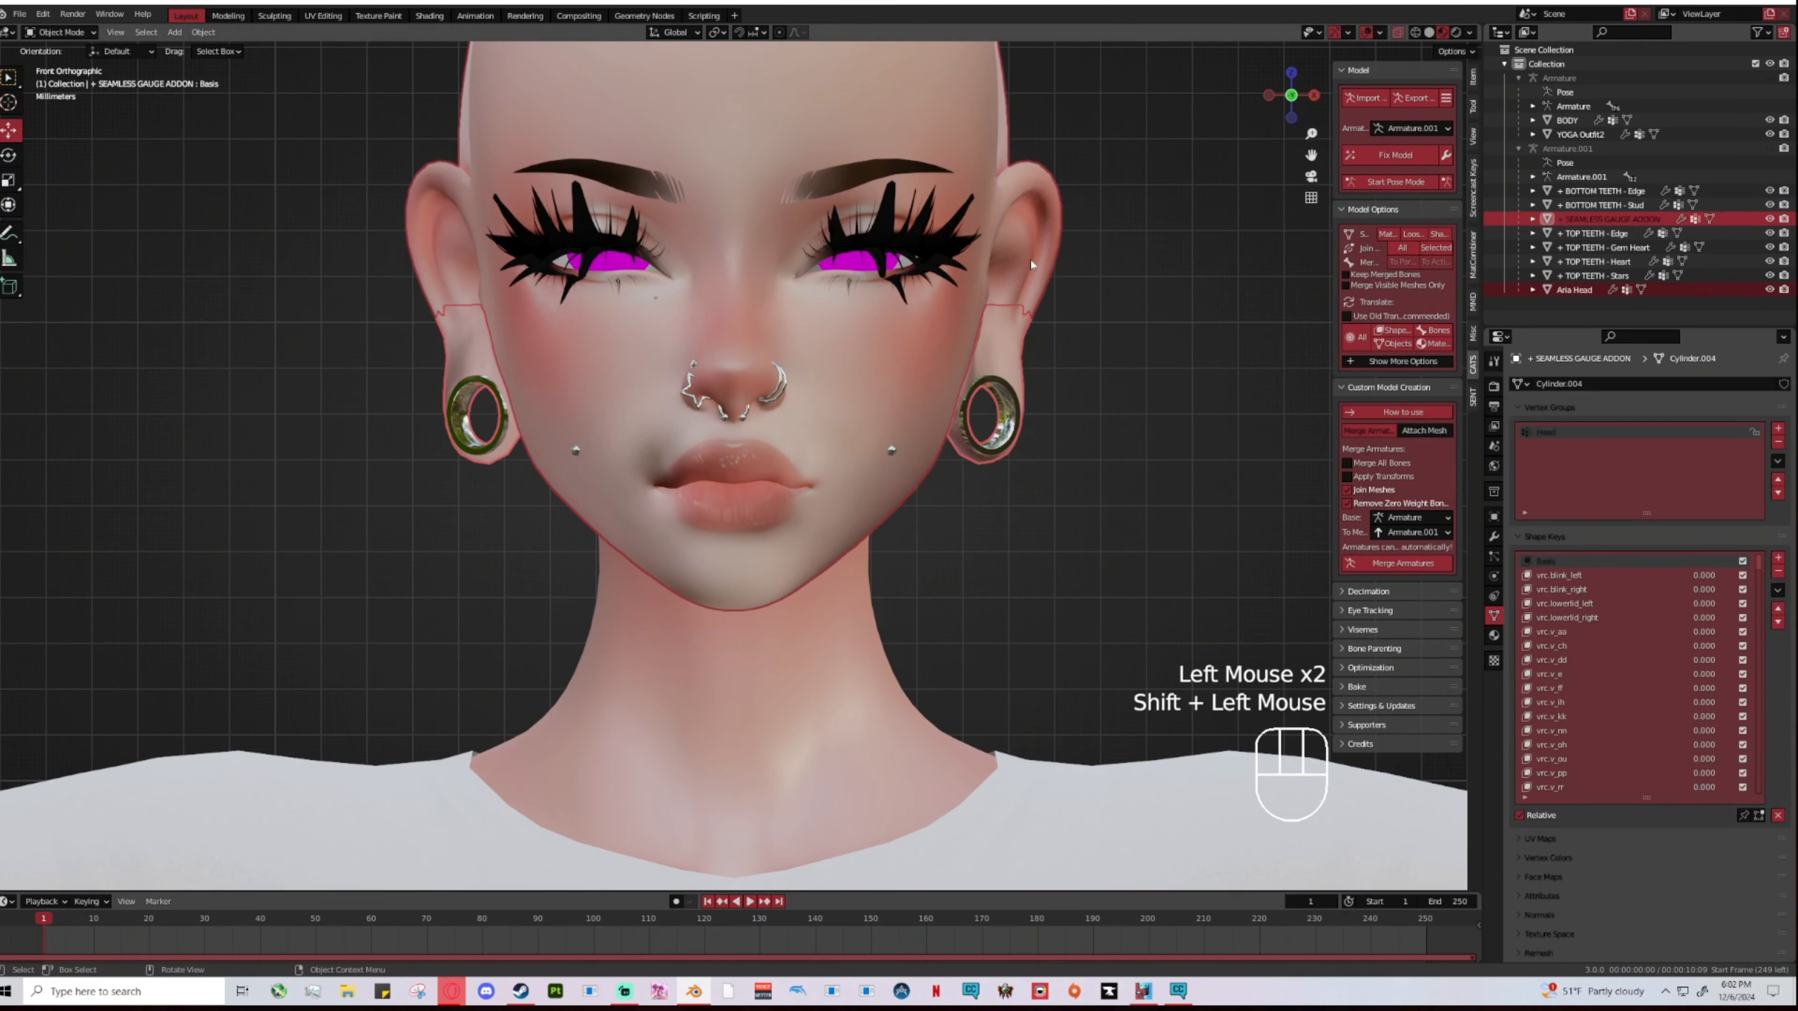
left_click(1083, 316)
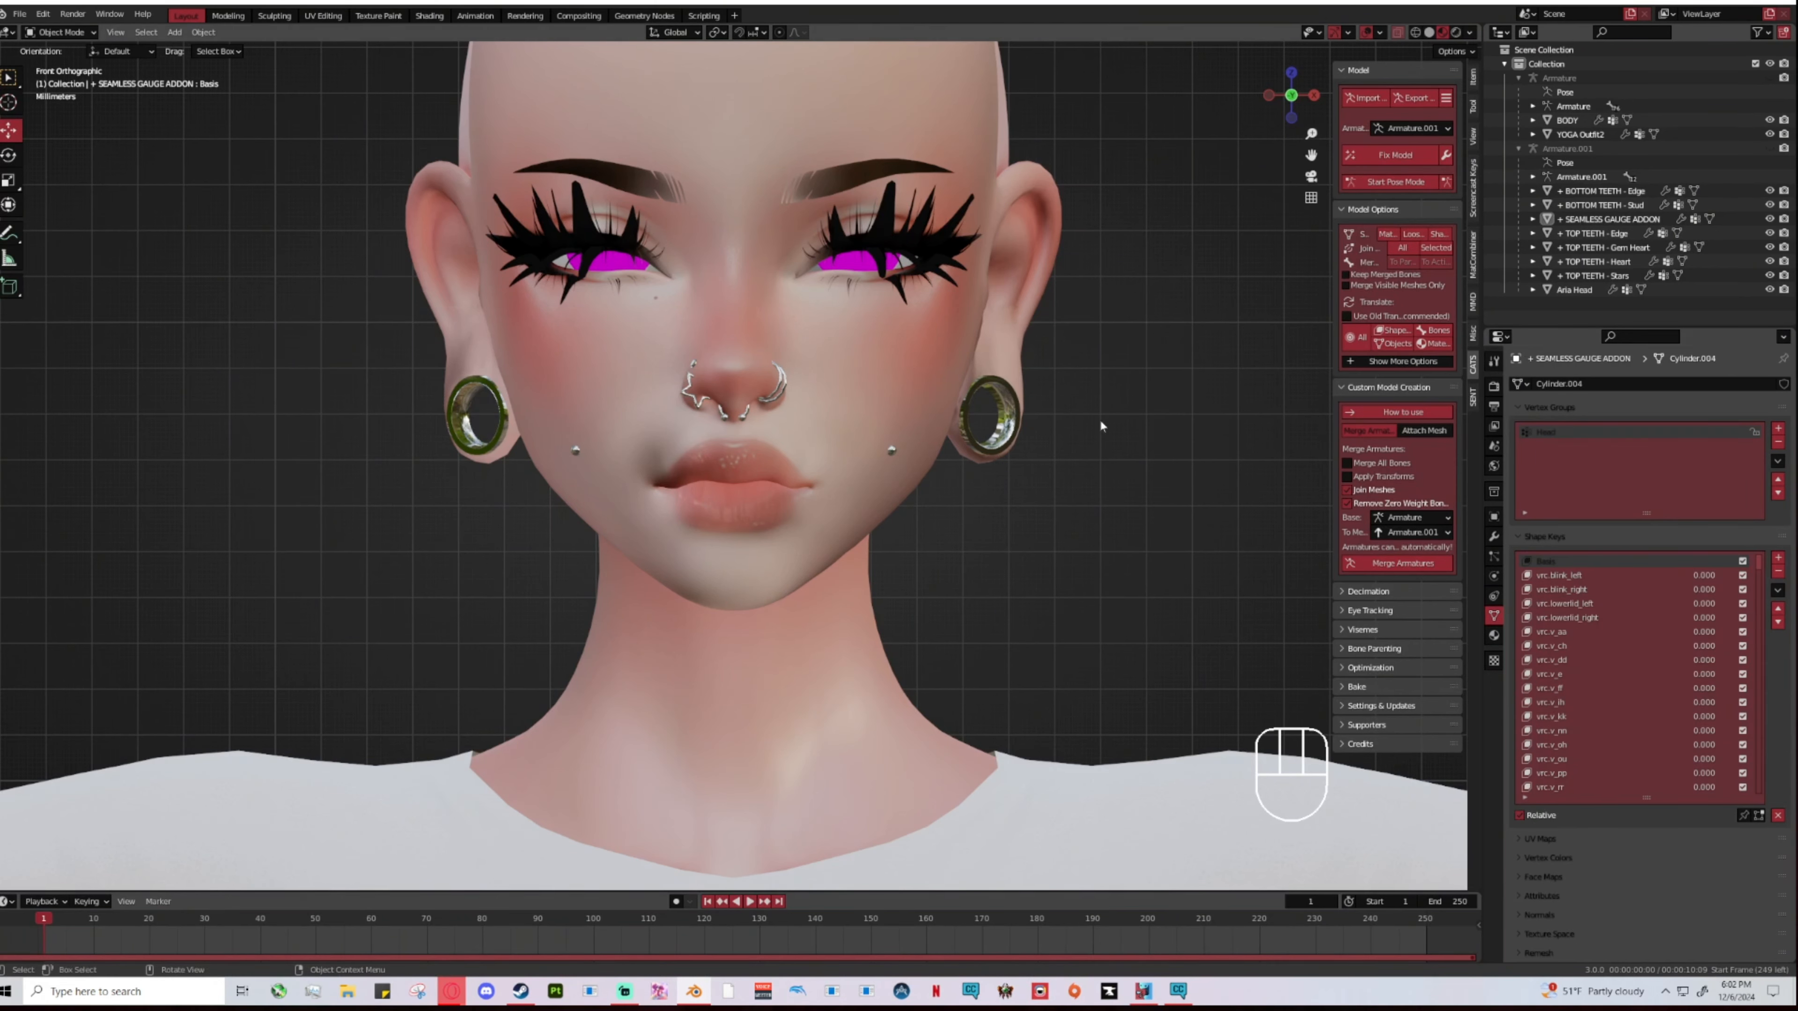
Step: Select the seamless gauge add-on and look through its shape keys, including the eye and liner keys
left_click(1011, 399)
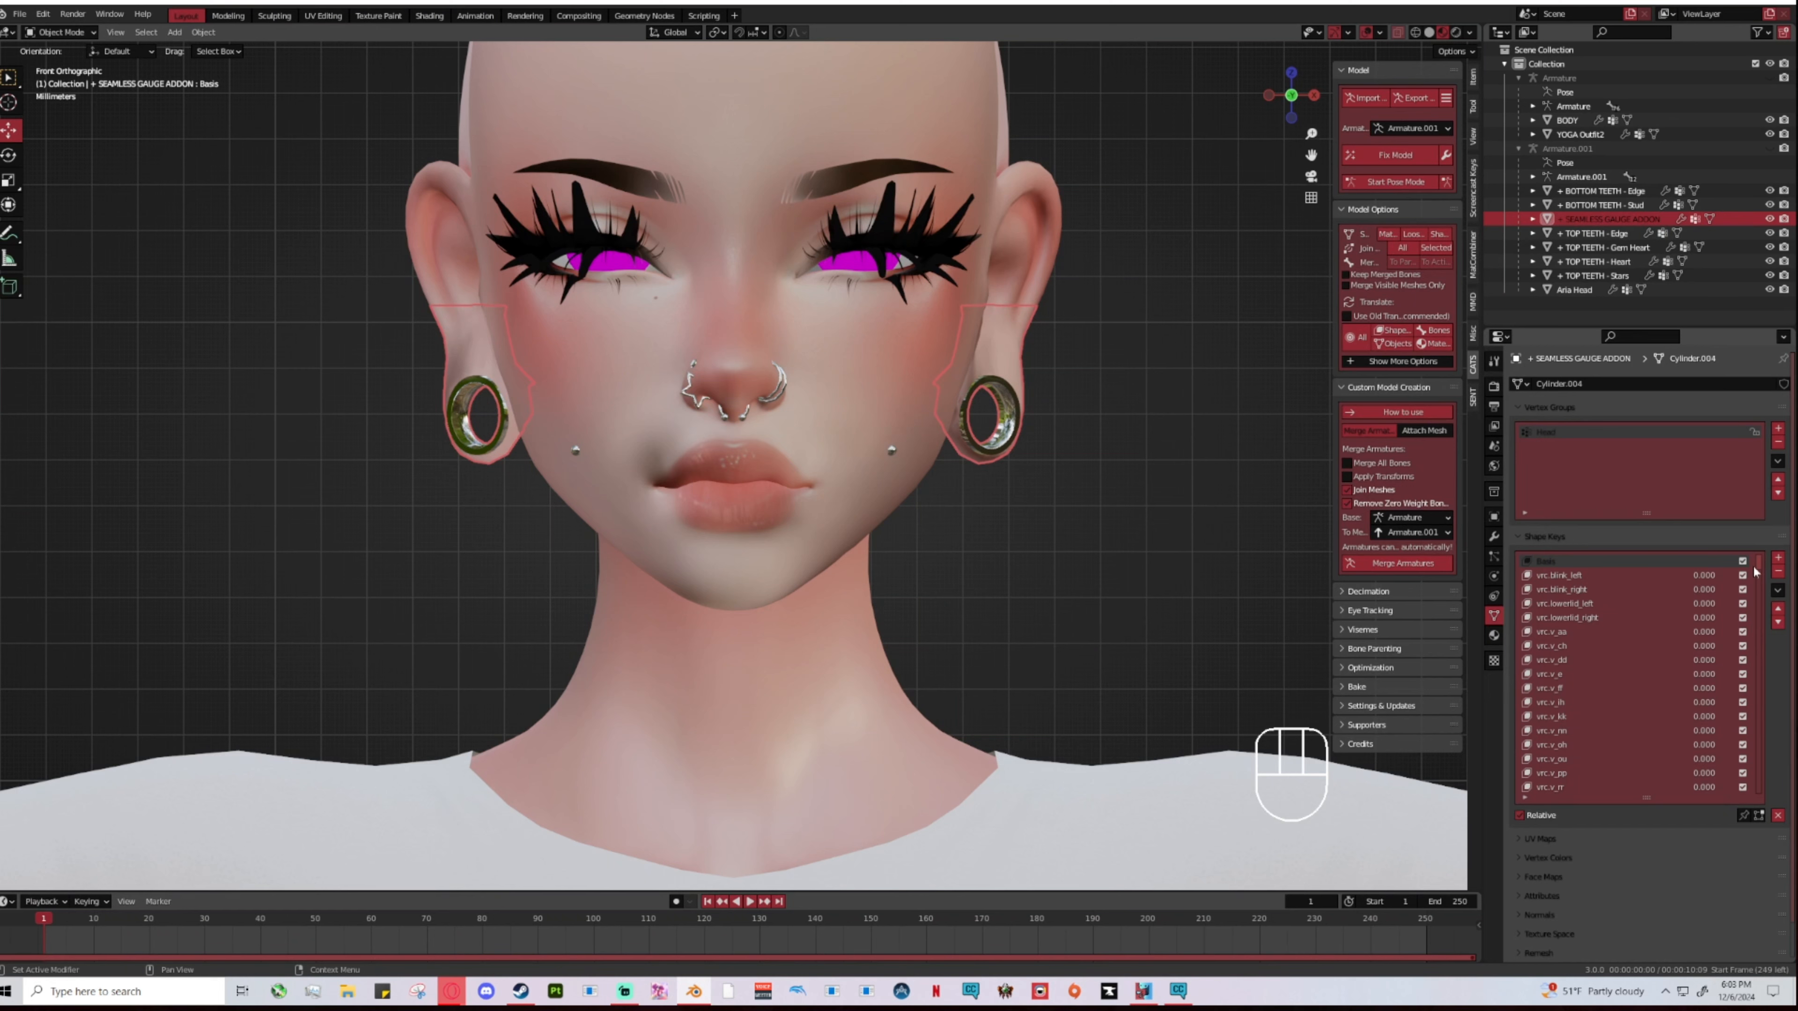
left_click_drag(1755, 571, 1749, 510)
left_click_drag(1759, 565, 1759, 609)
scroll(1616, 744, "down", 2)
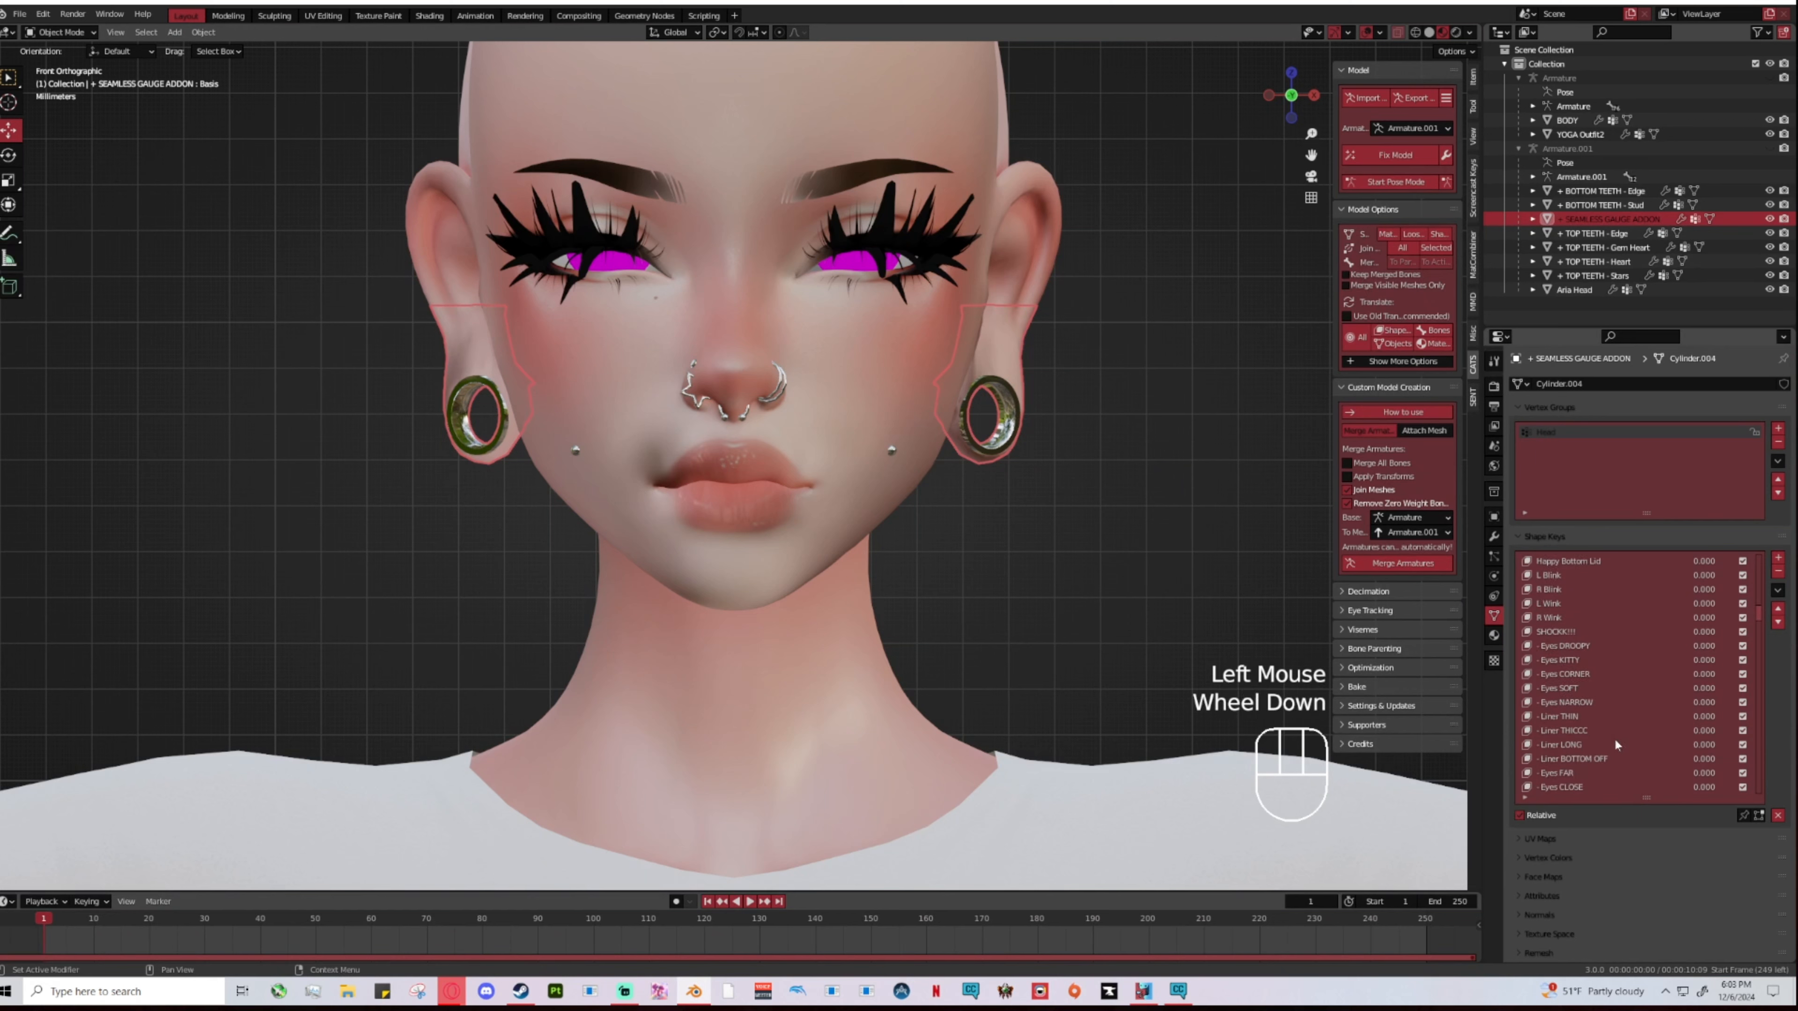
scroll(1616, 745, "down", 3)
left_click_drag(1759, 616, 1751, 558)
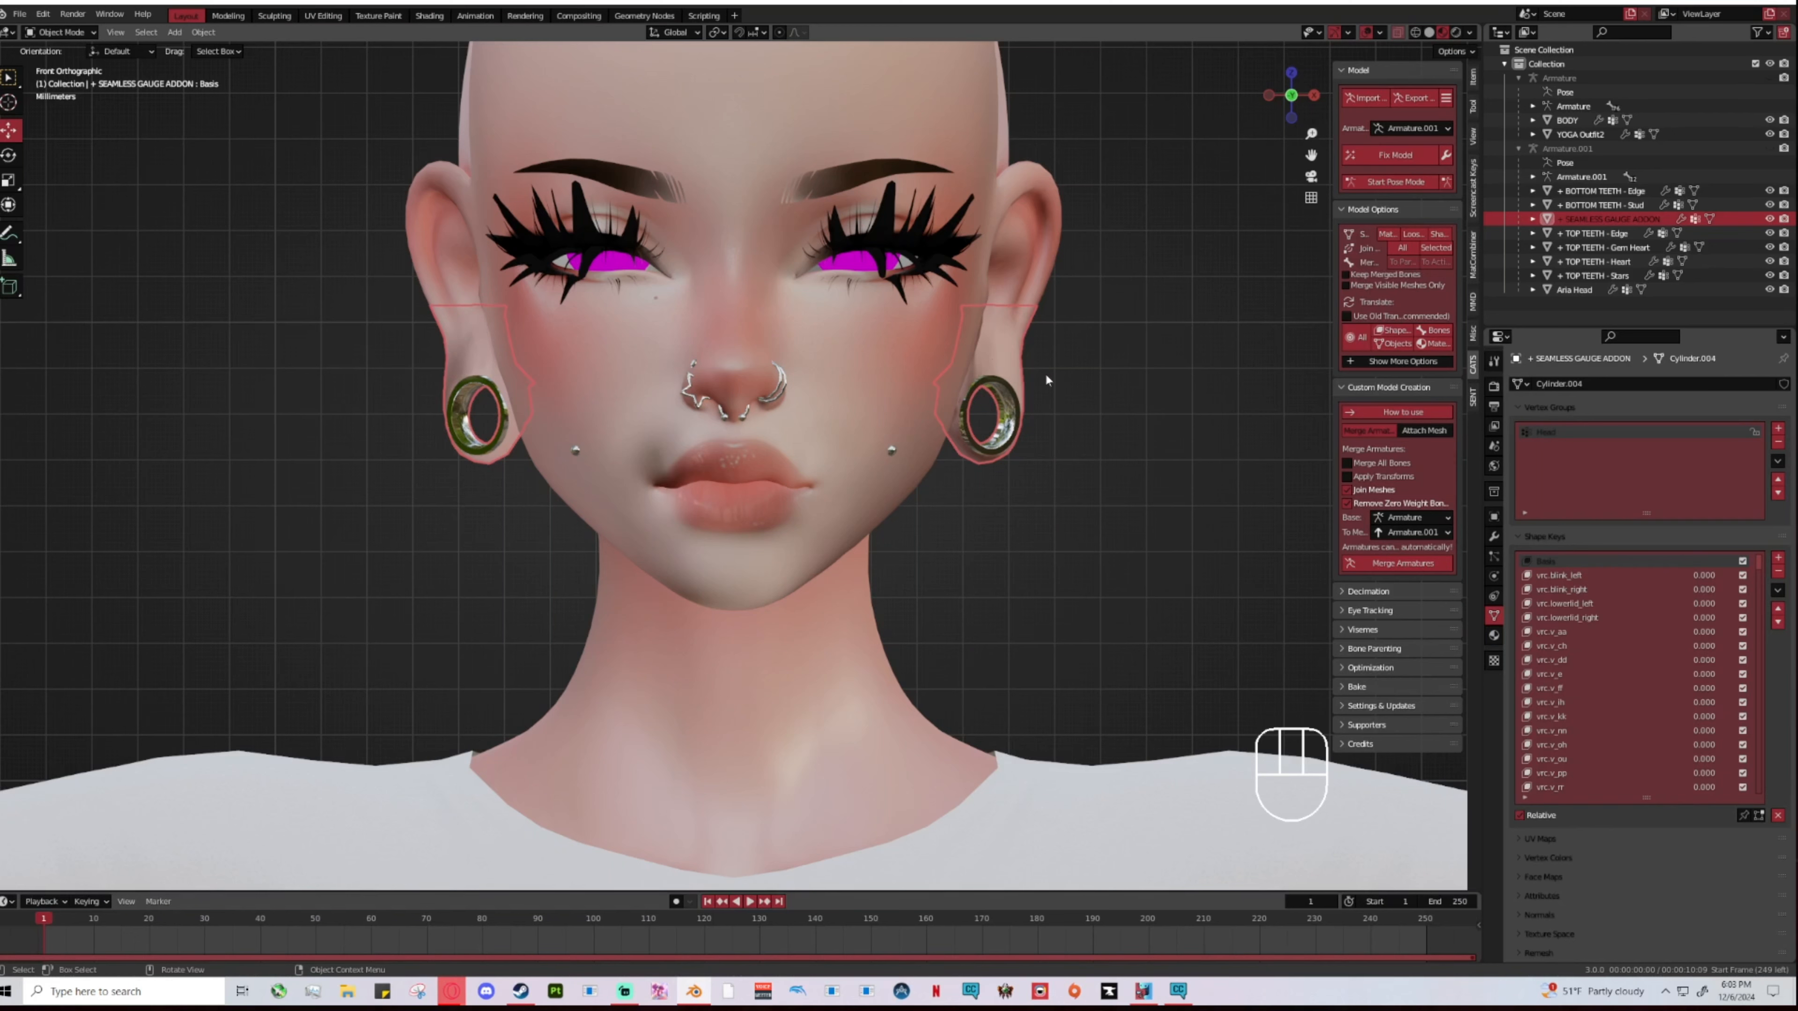
Step: Select Aria Head with the gauge add-on as the active object, and highlight each mesh separately
left_click(1045, 304)
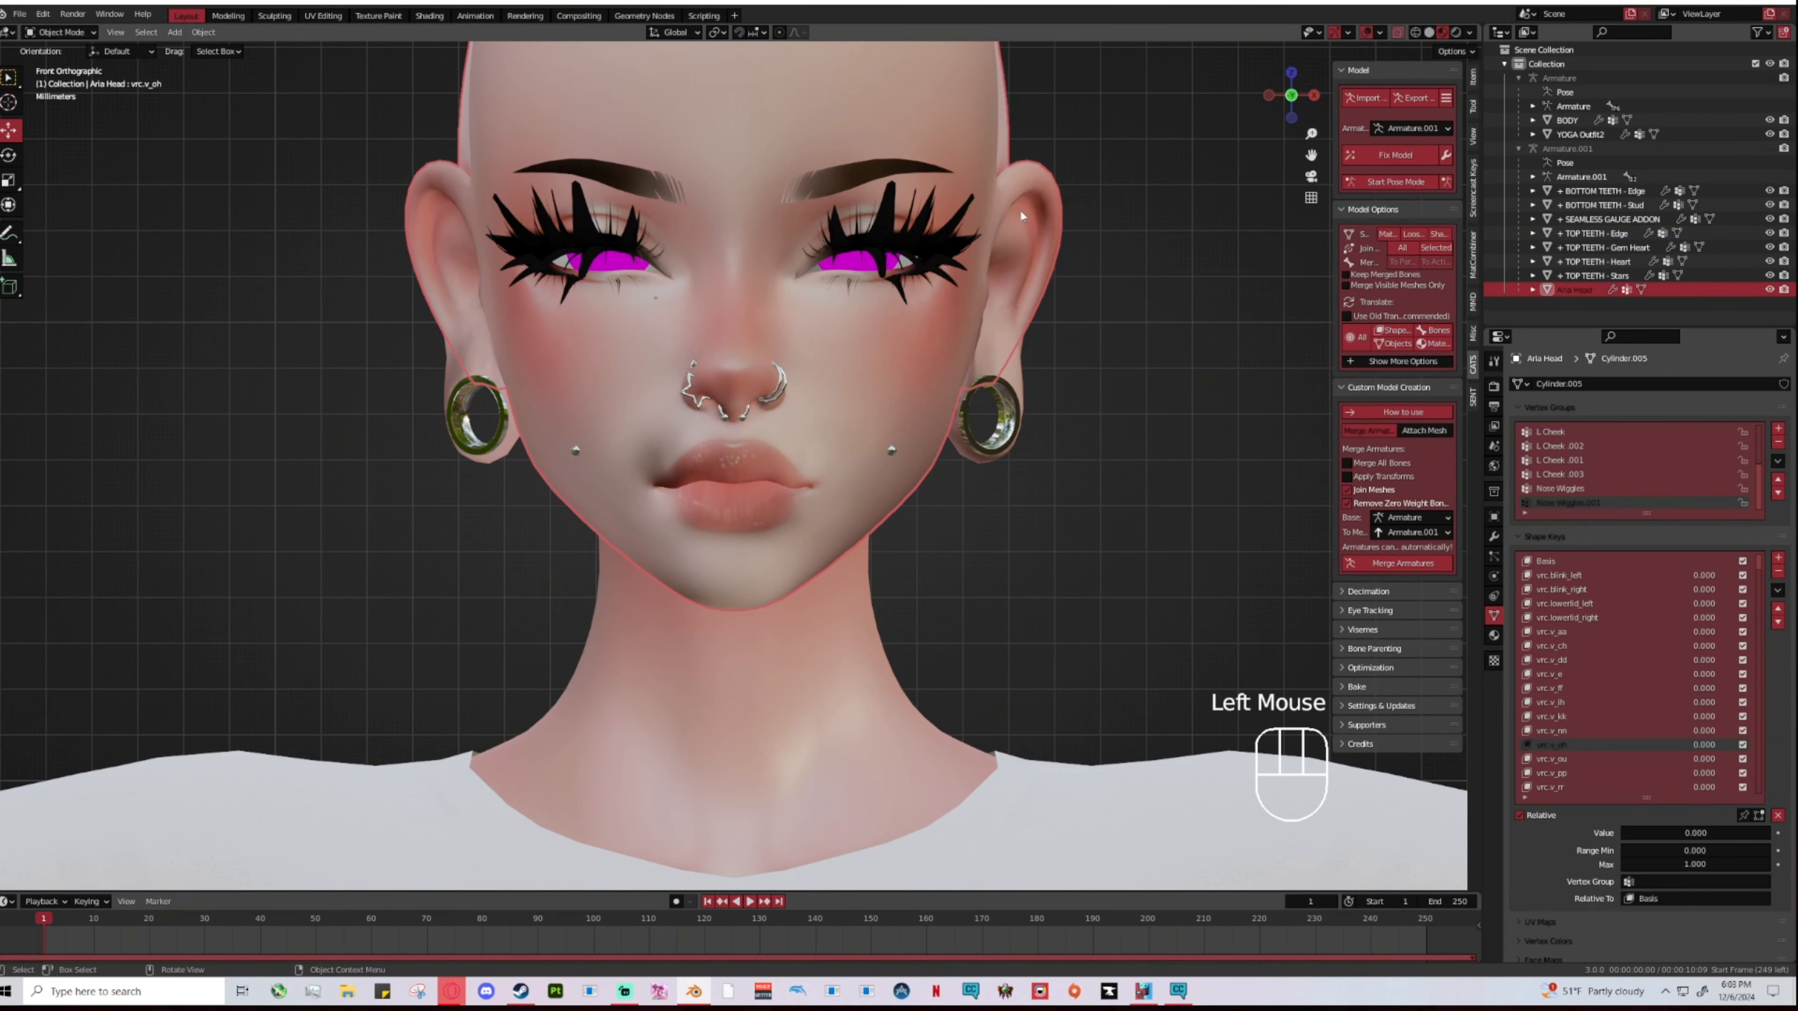
left_click(1015, 388, "shift")
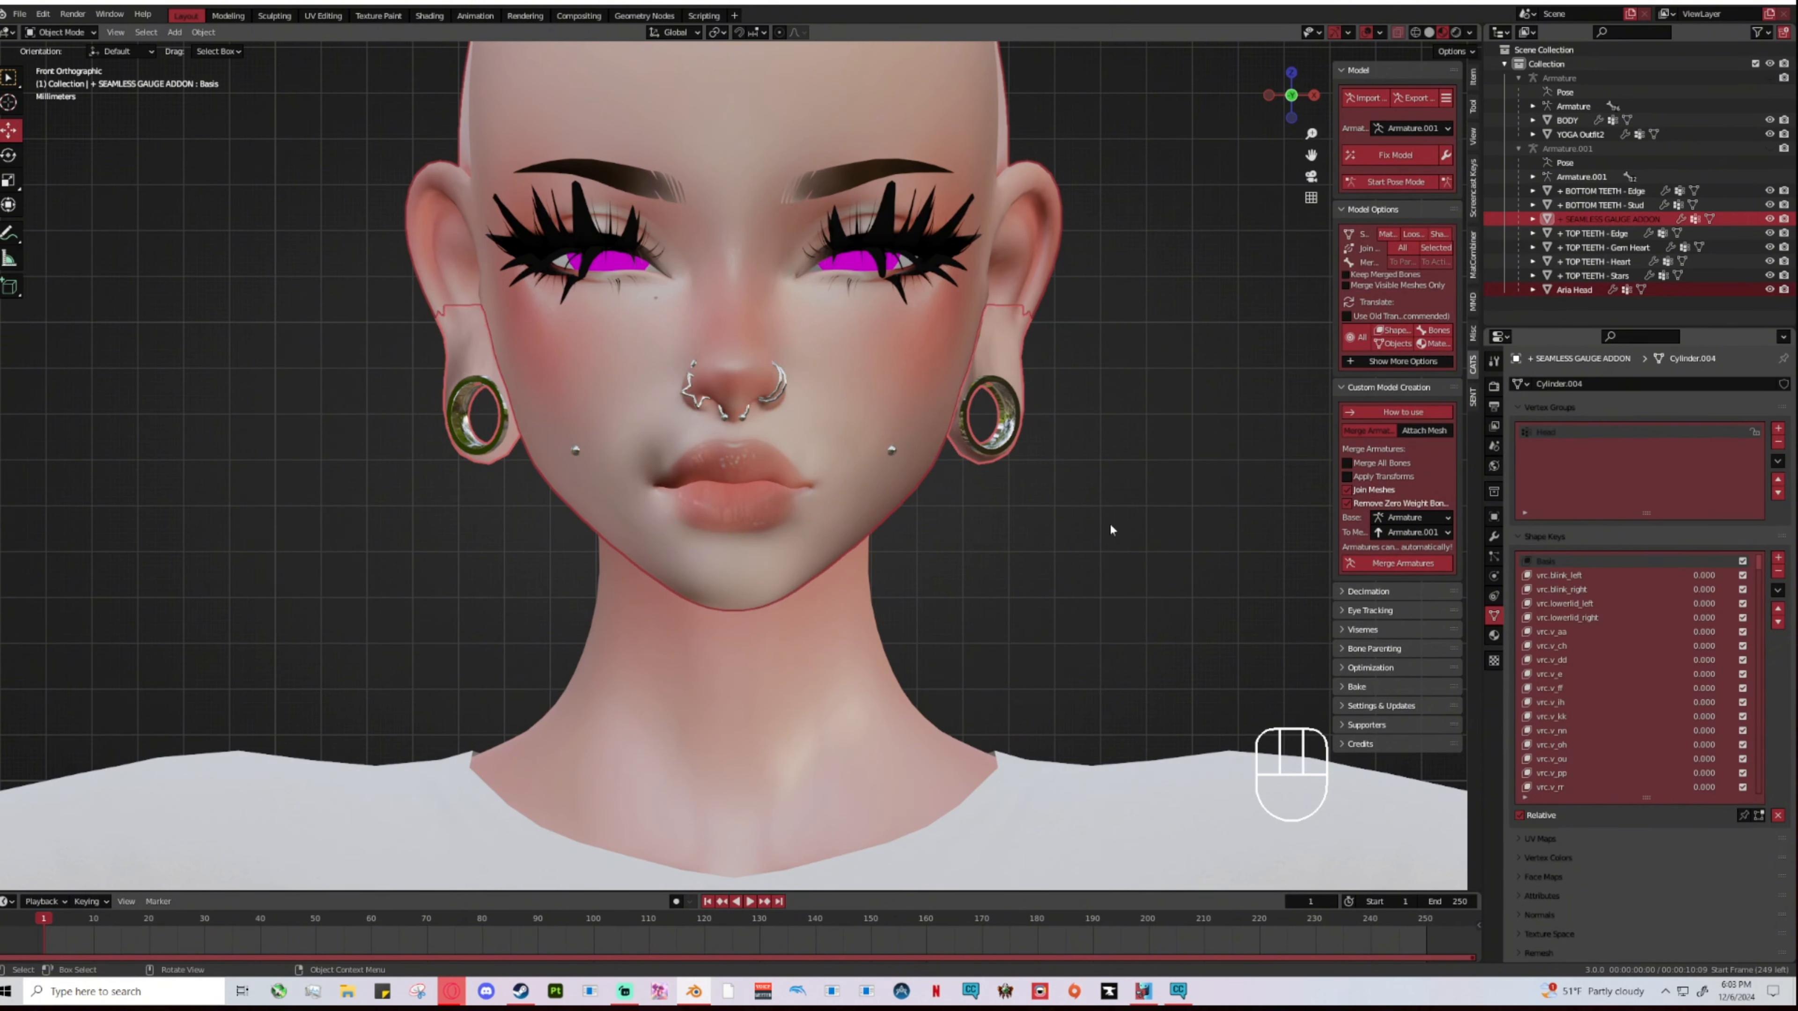
left_click(924, 409)
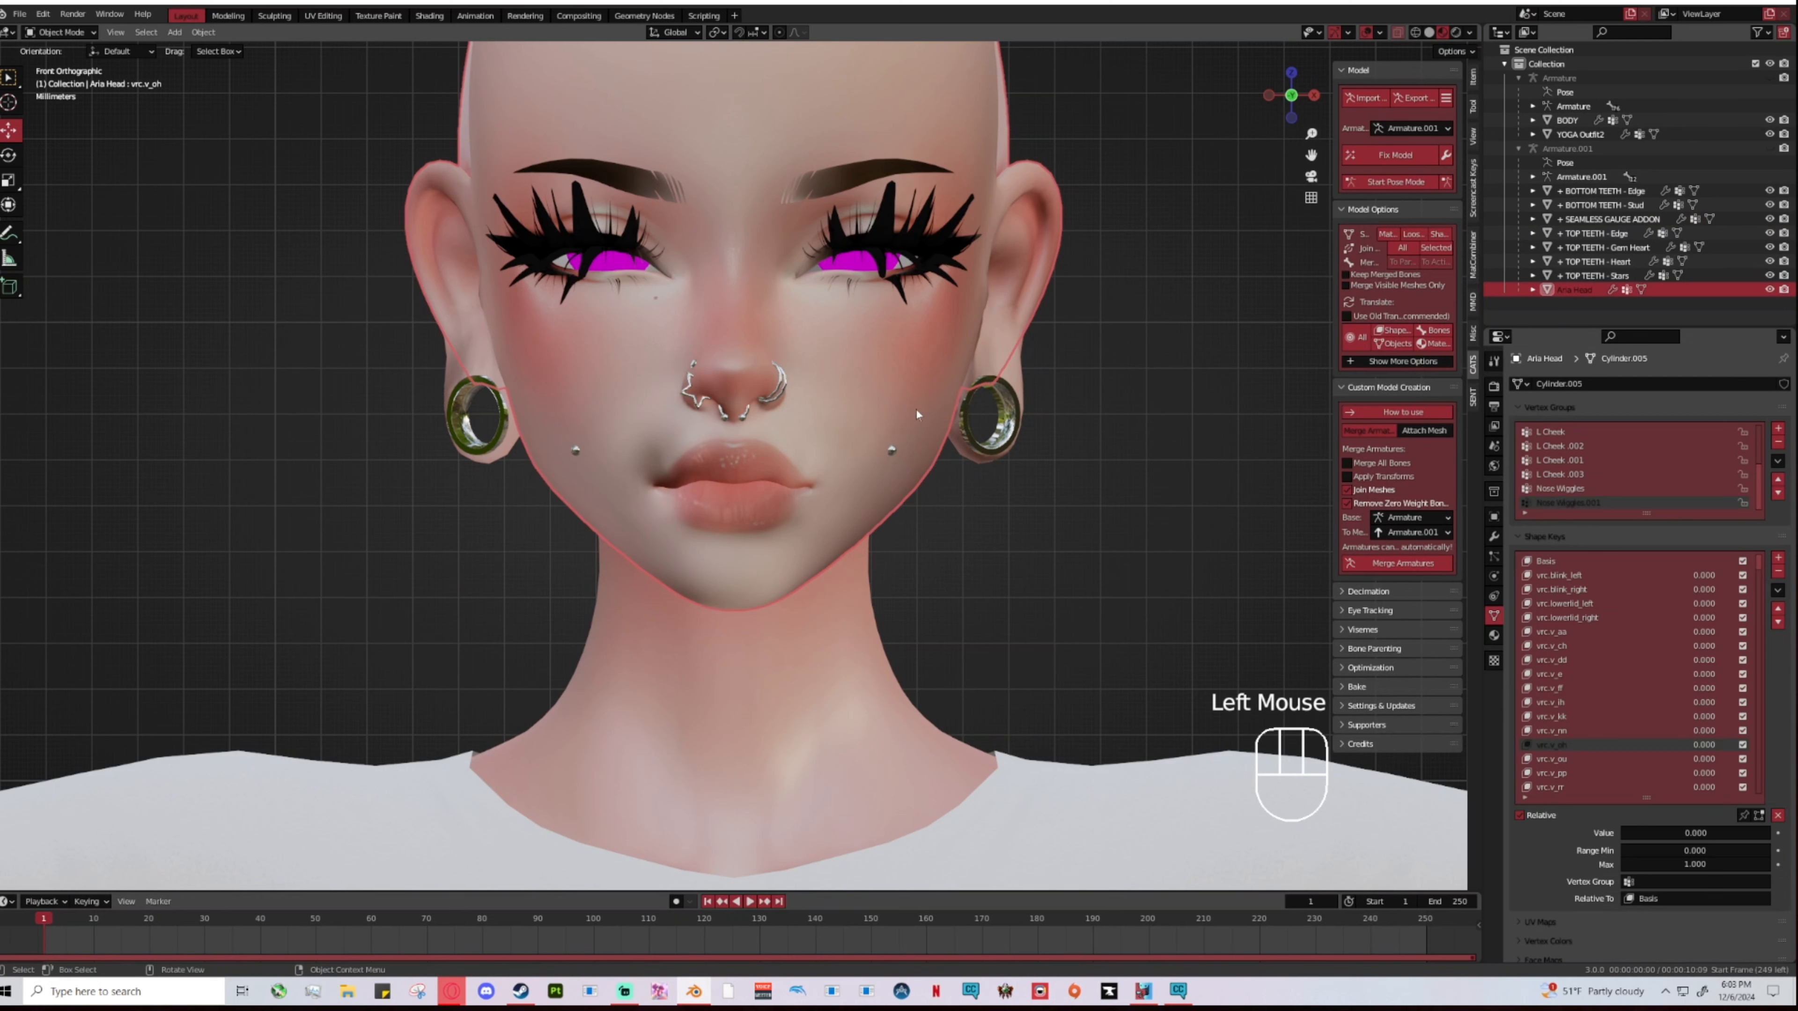
left_click(1019, 432)
left_click(1020, 433)
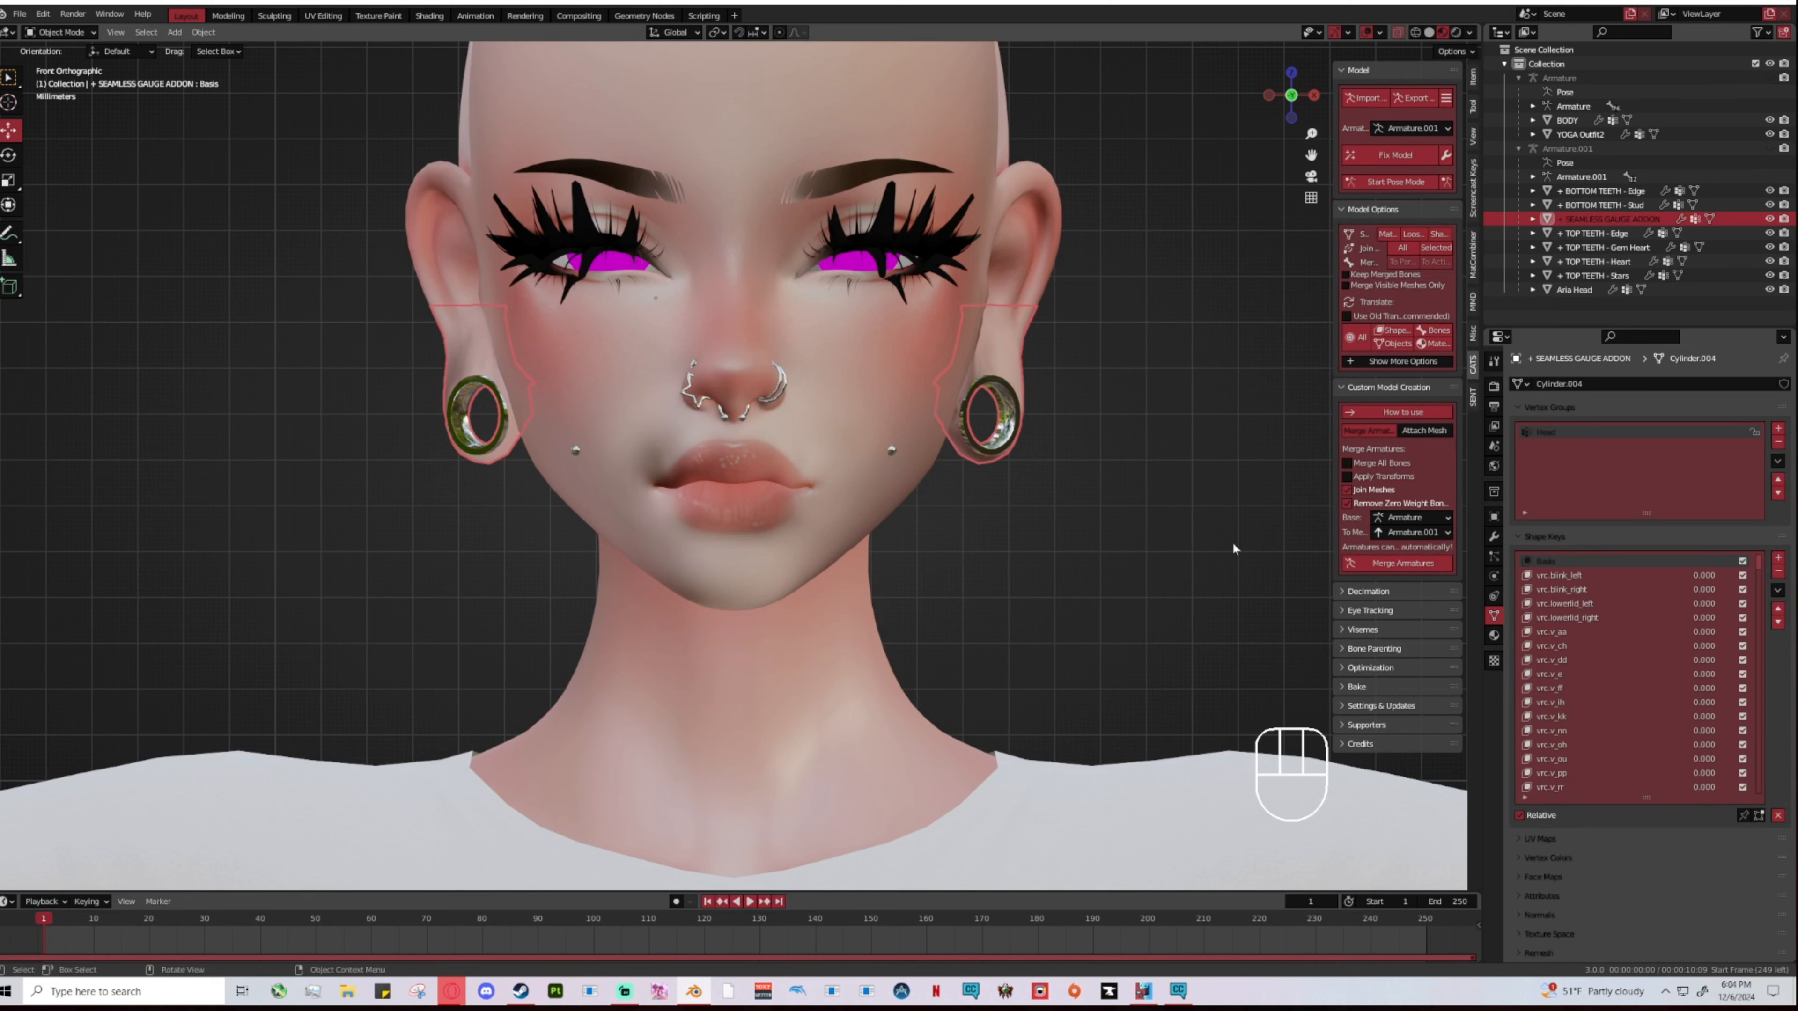
Step: Select Aria Head, add the seamless gauge add-on as the active object, and clear the selection
left_click(913, 358)
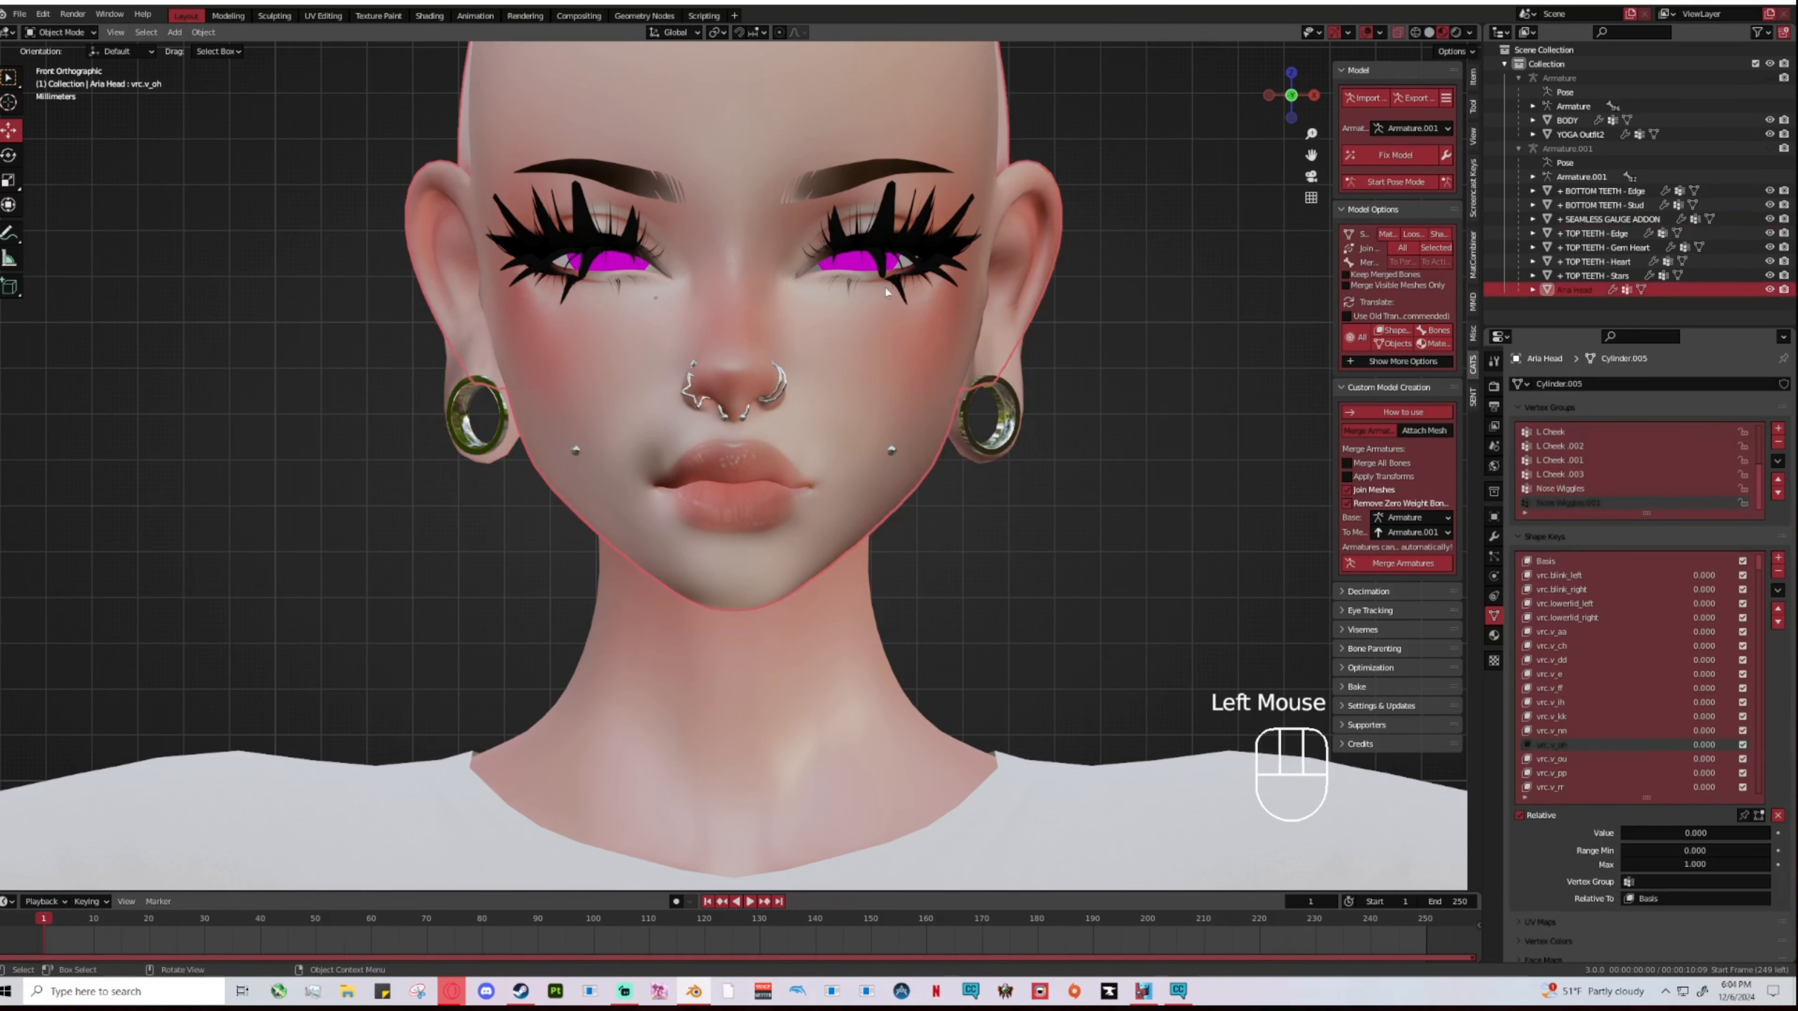
left_click(910, 358)
left_click(909, 358)
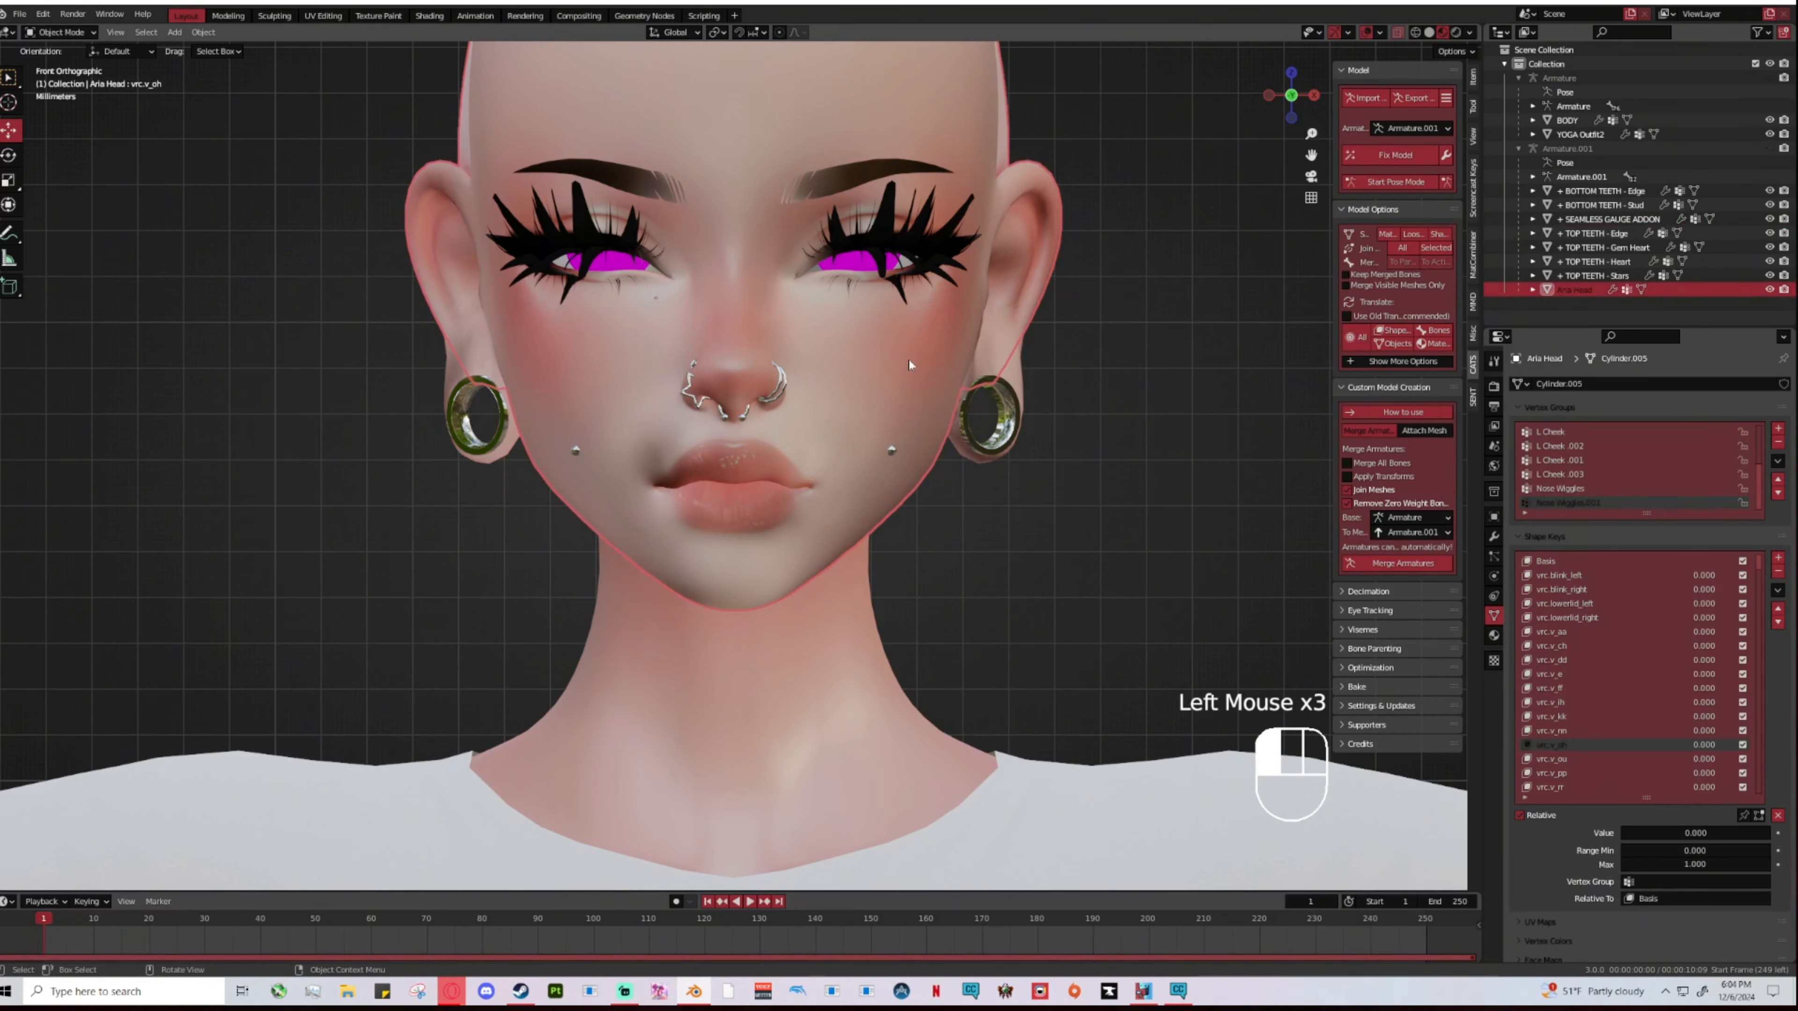
left_click(1022, 416, "shift")
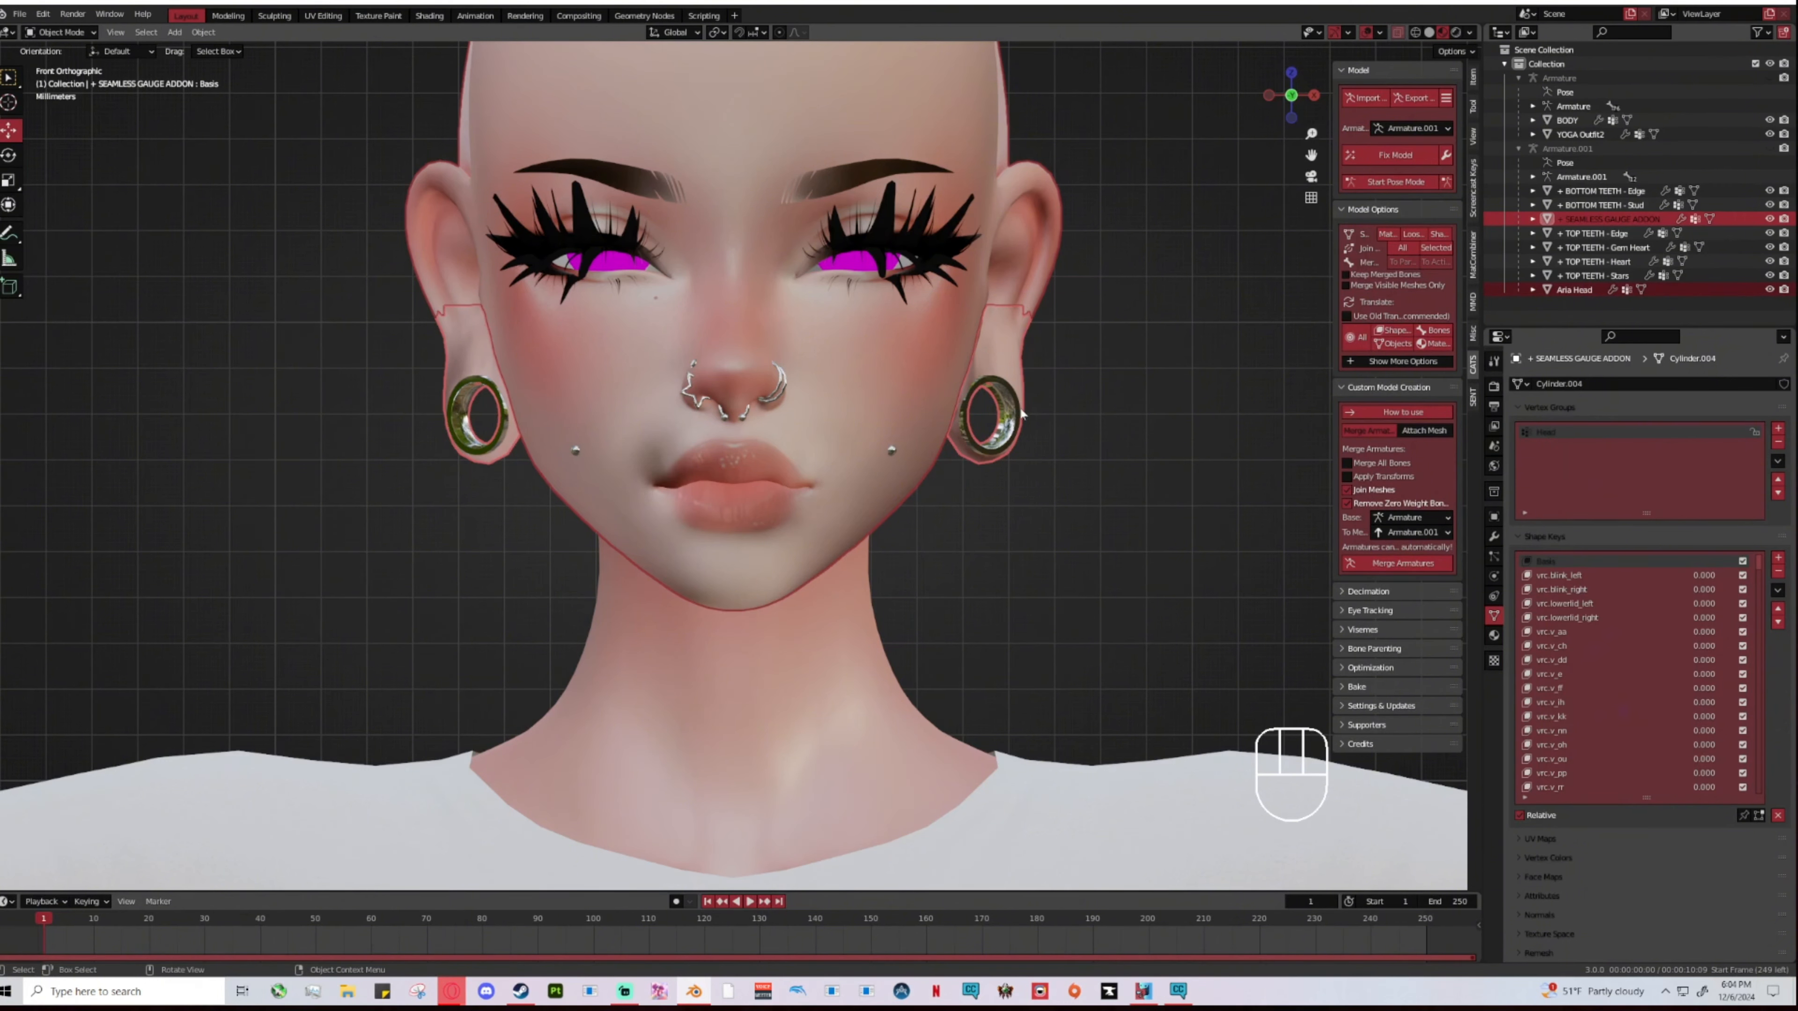
left_click(1122, 355)
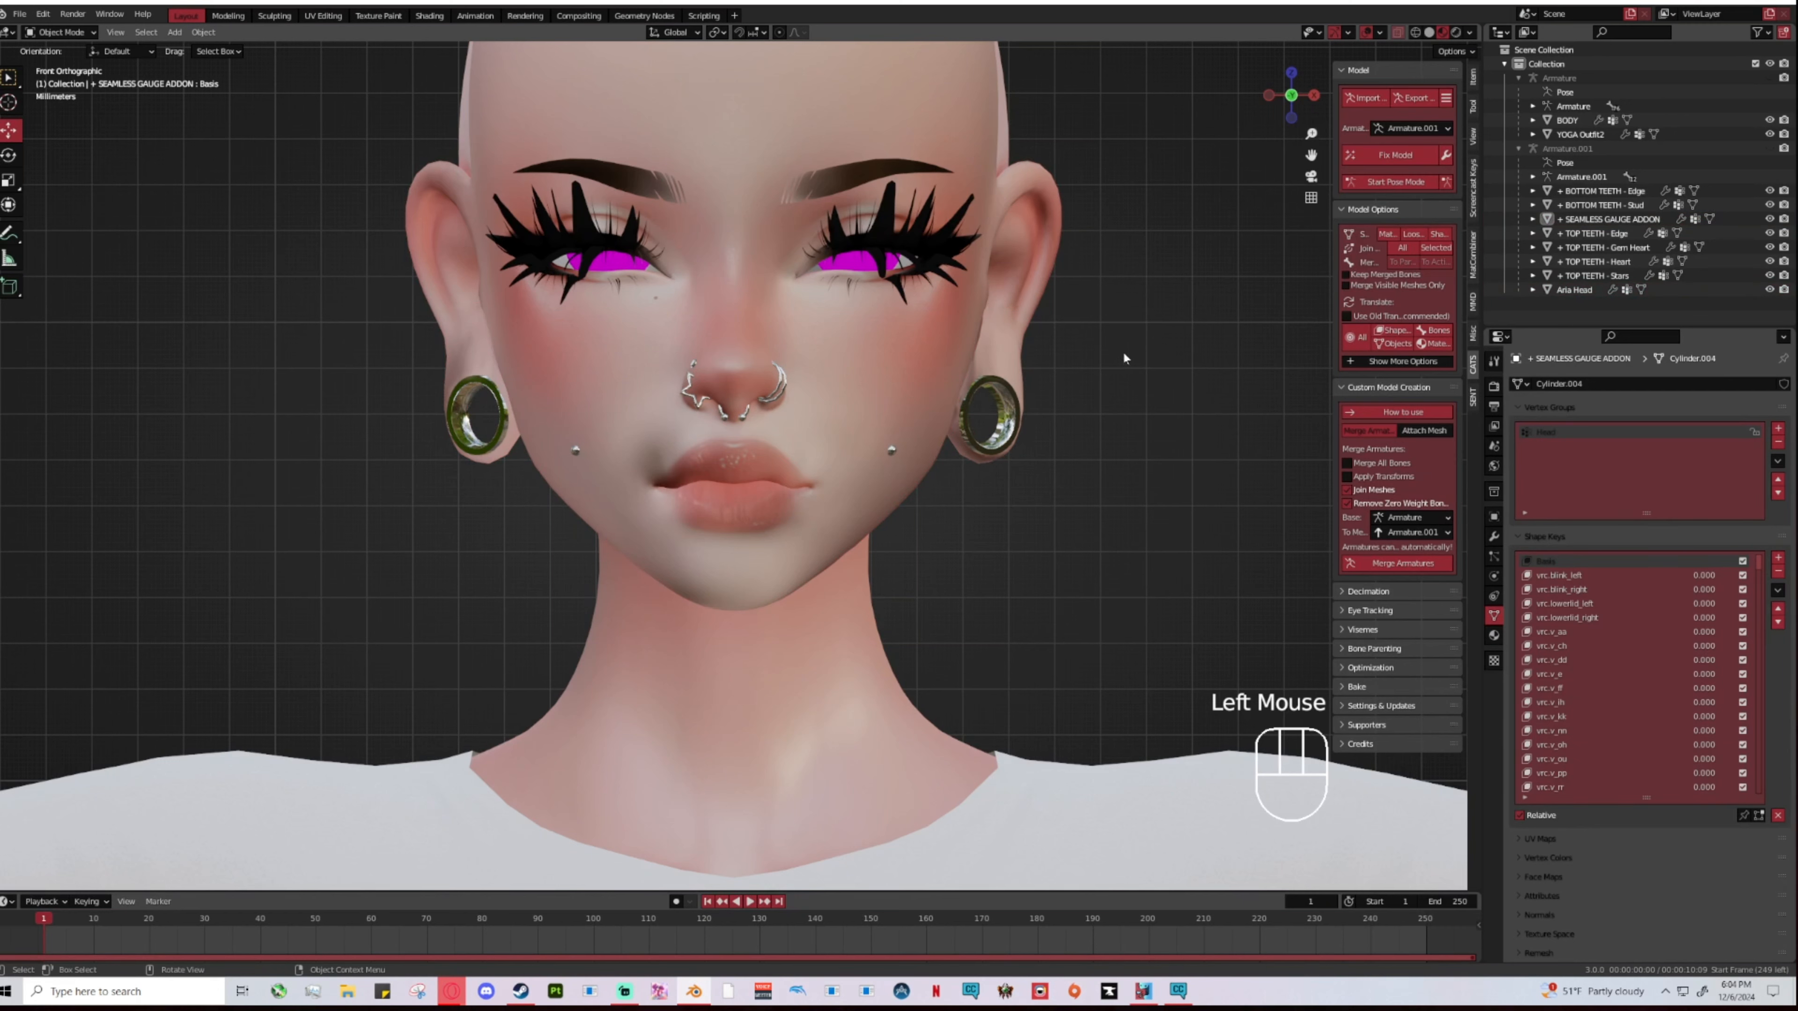
Step: Select the seamless gauge add-on, add Aria Head as the active object, and deselect both meshes
left_click(1007, 368)
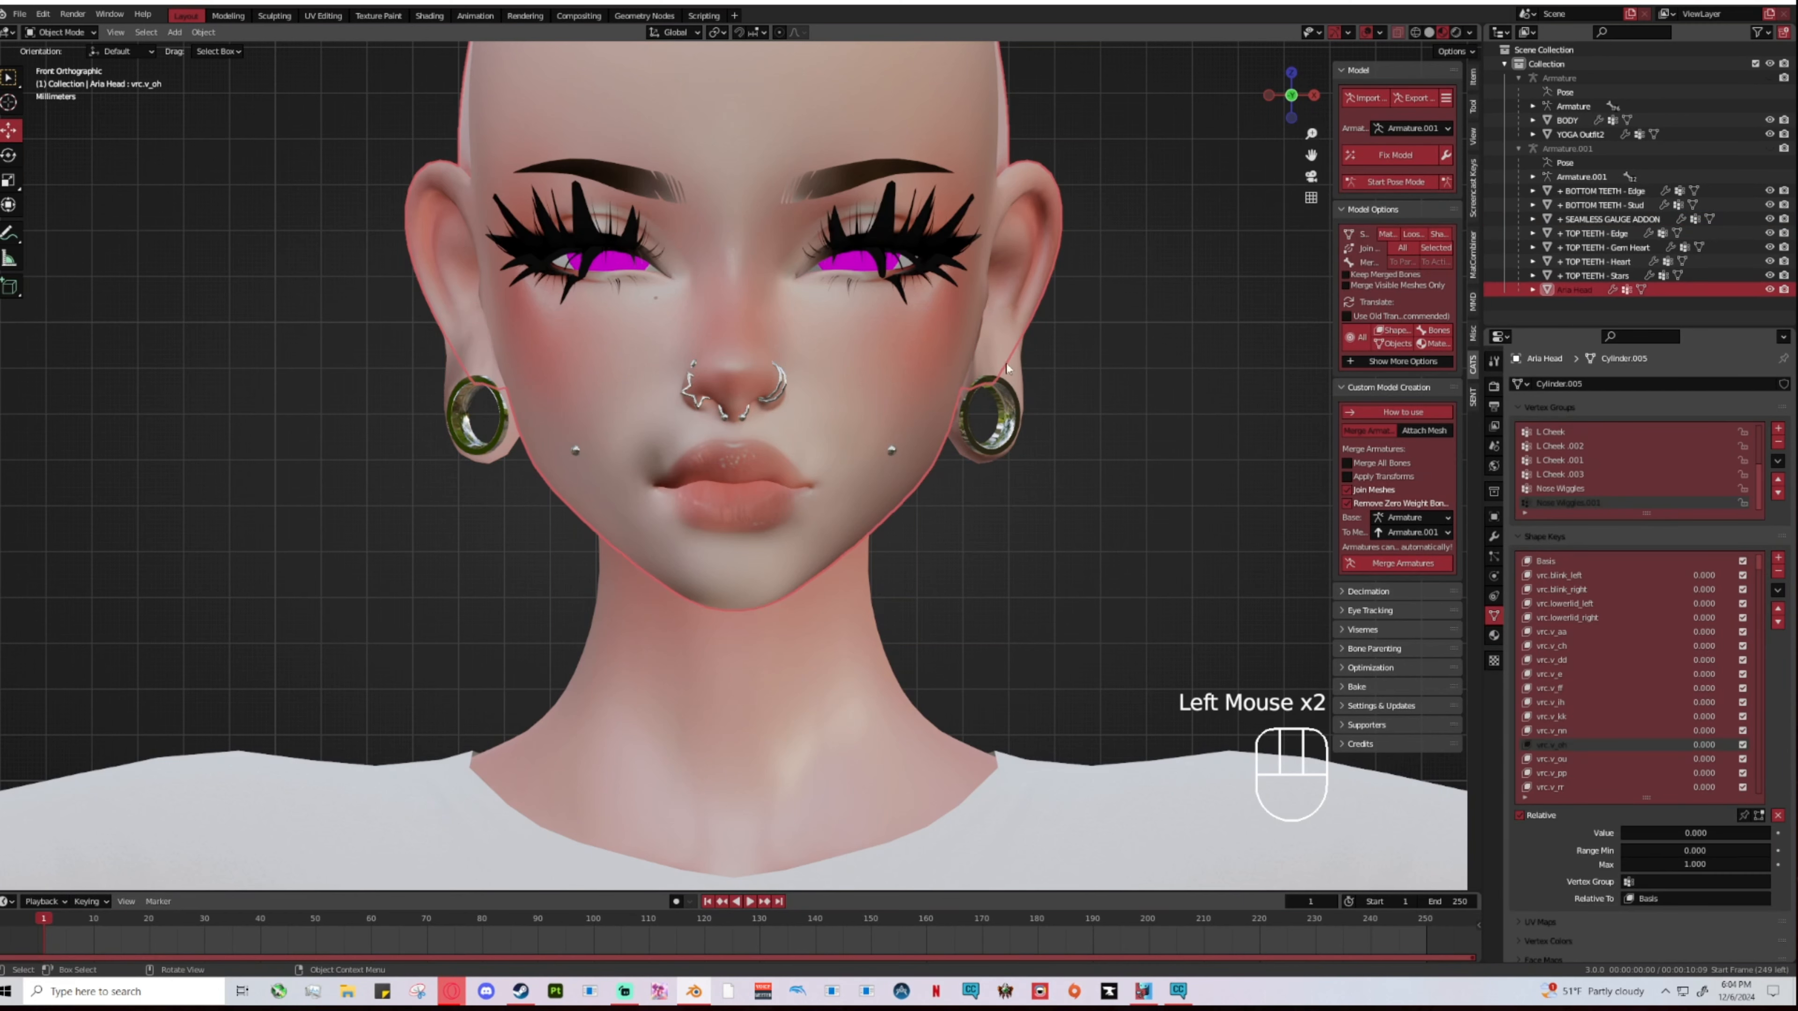
left_click(1006, 411)
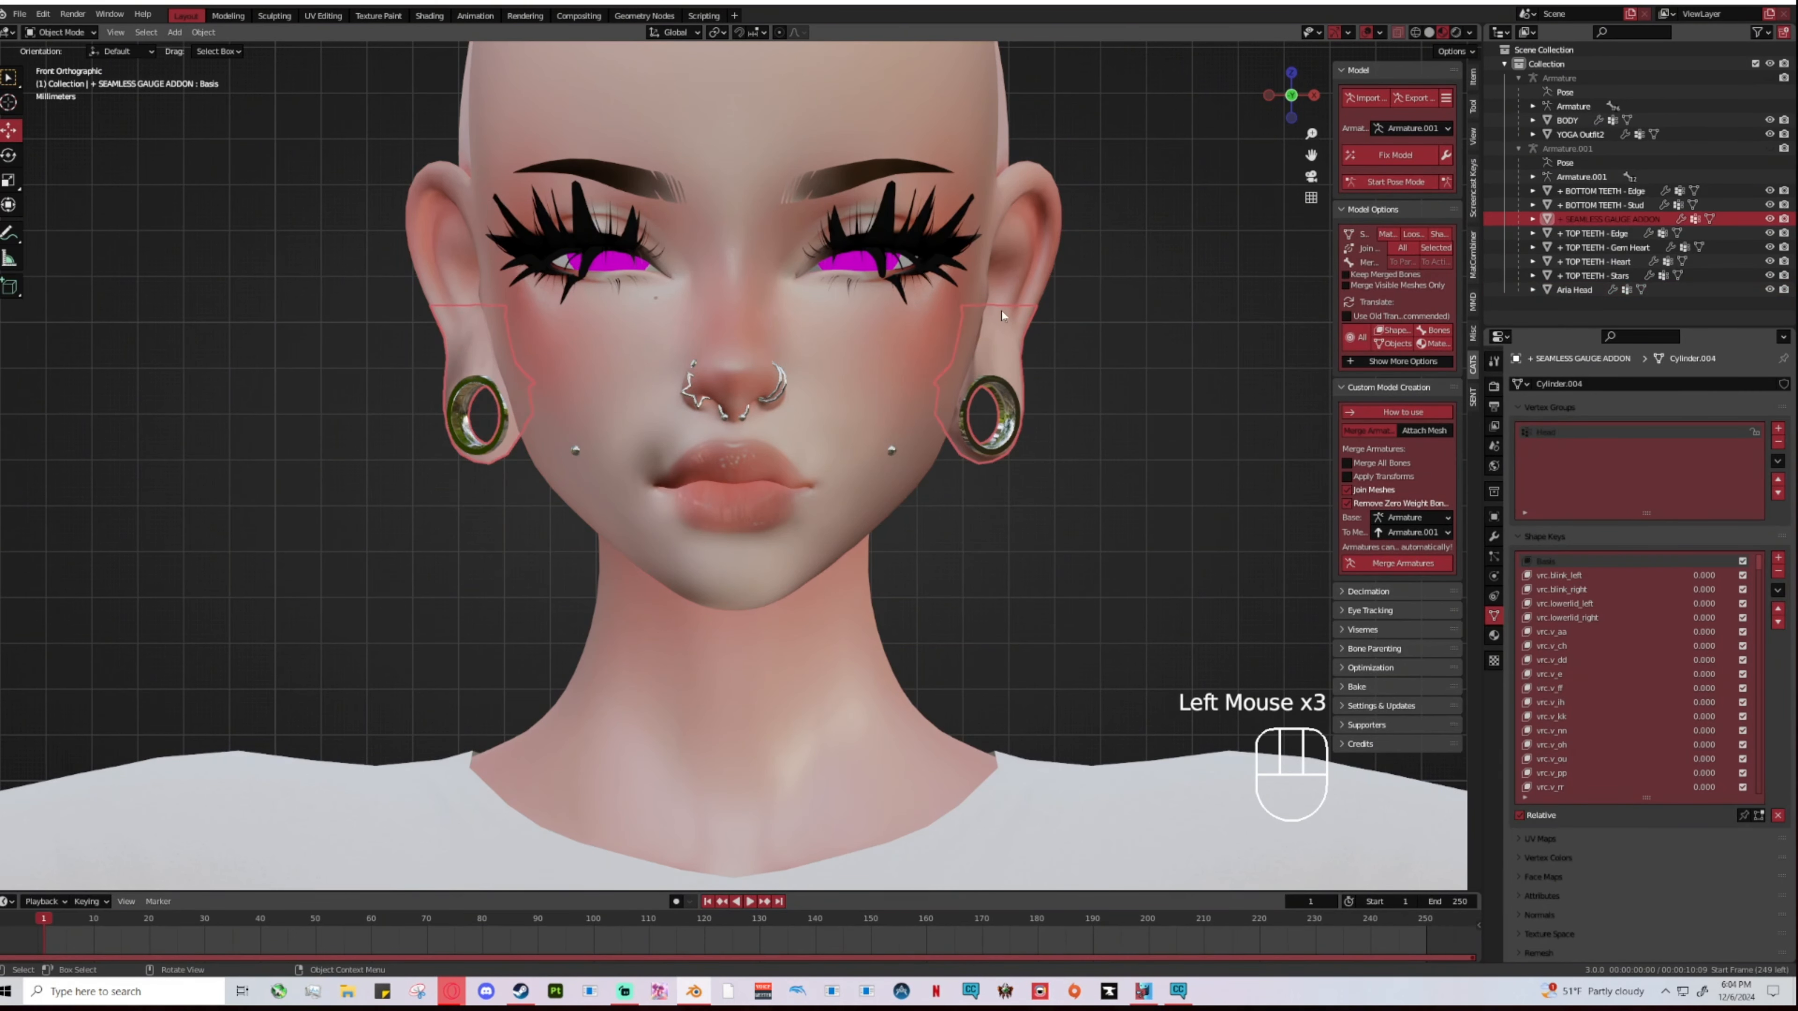
left_click(1026, 253, "shift")
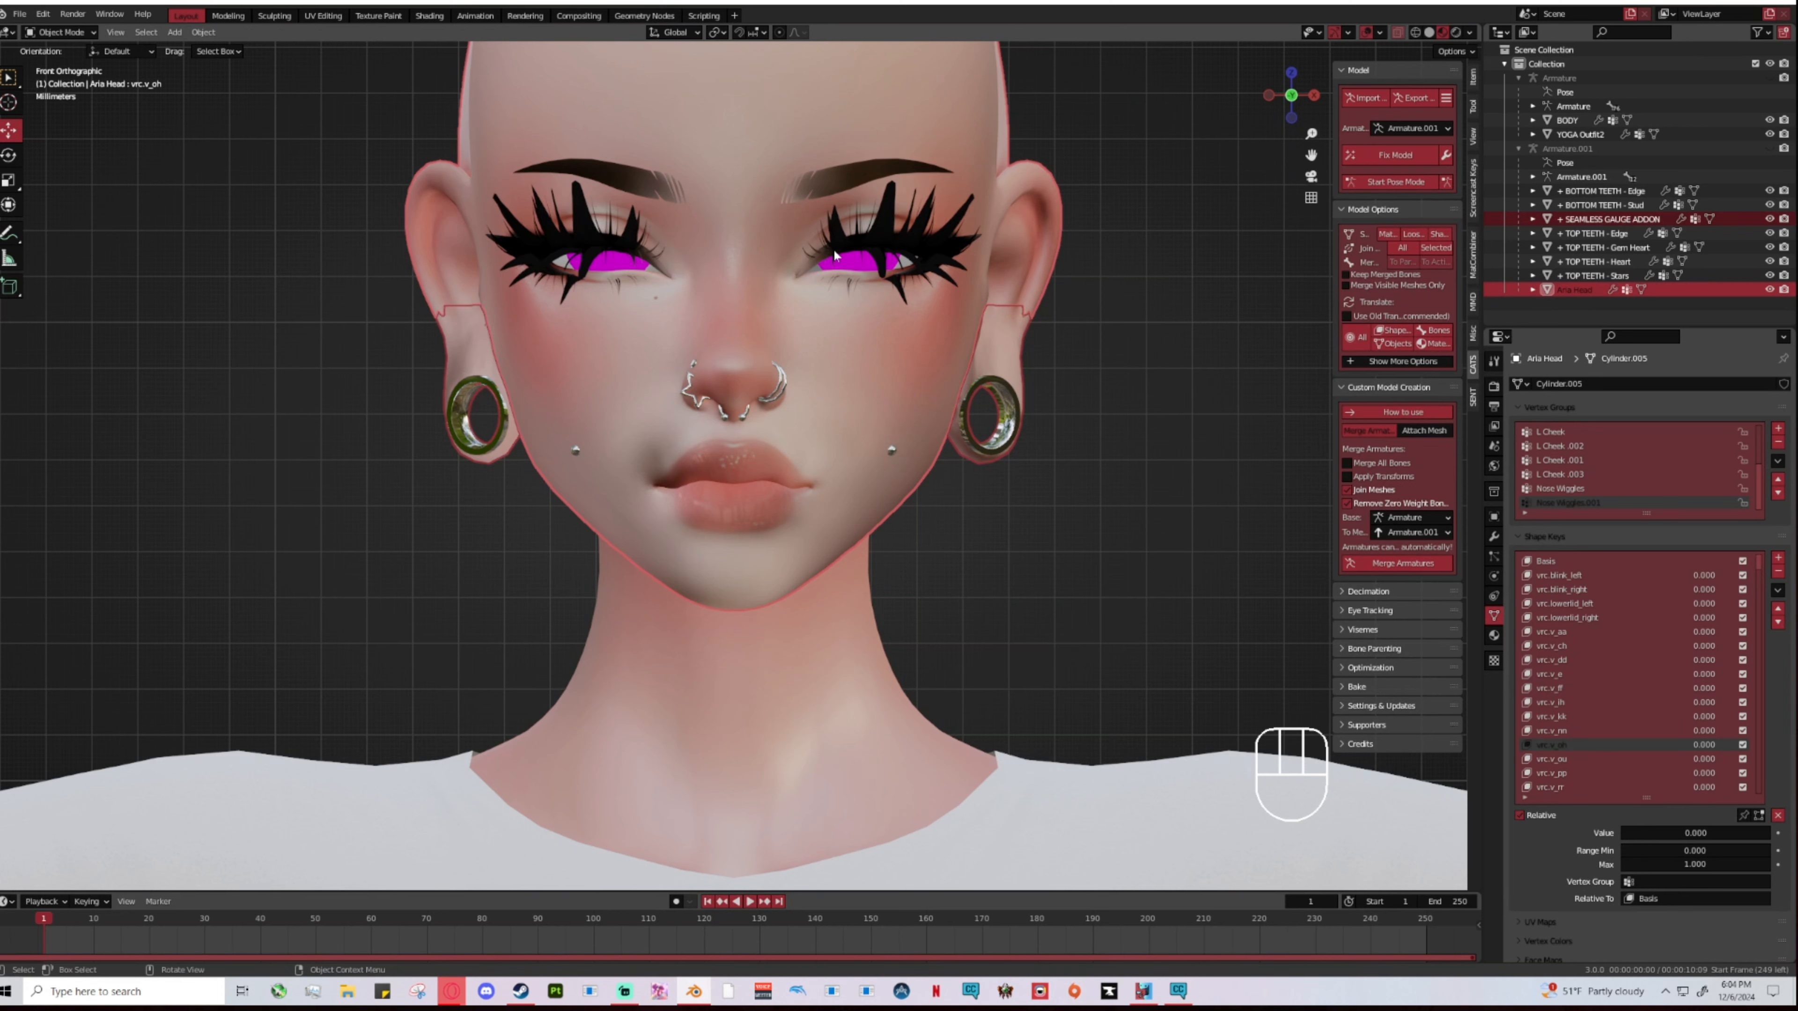
left_click(1046, 317)
left_click(1000, 351)
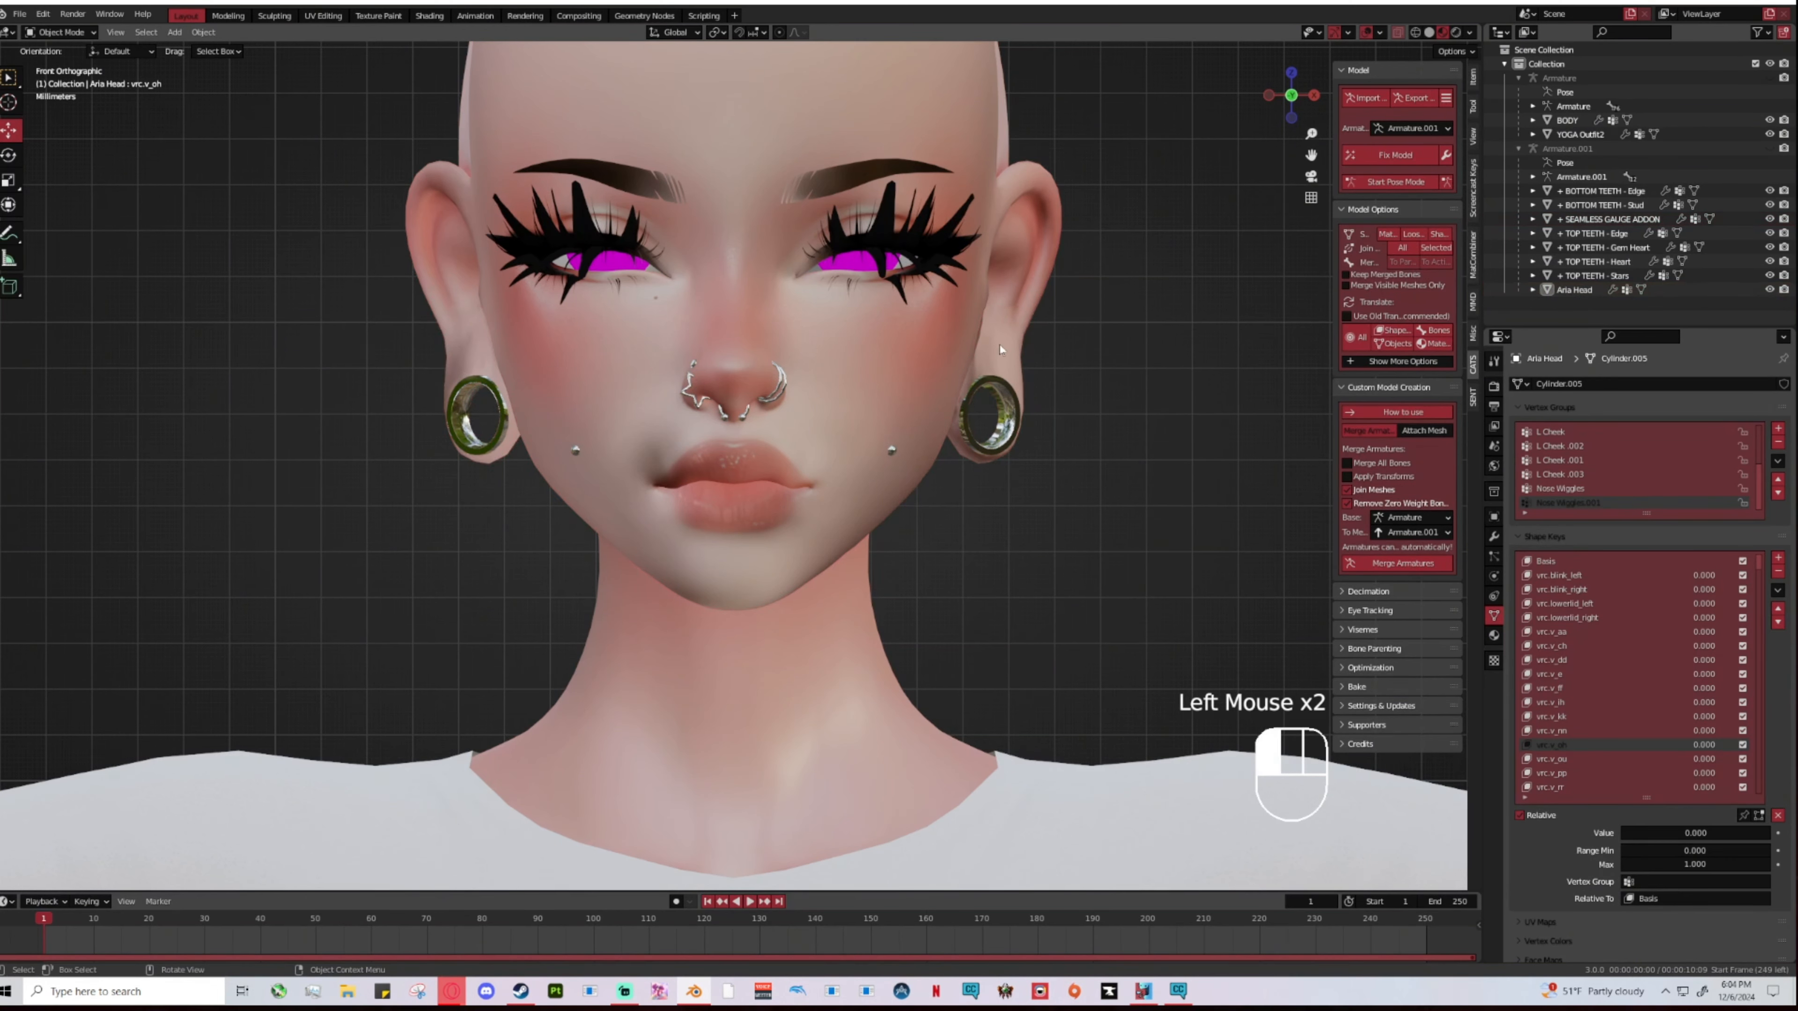
Step: Select Aria Head and extend the selection to the gauge add-on, making the add-on active
left_click(1000, 372)
left_click(1001, 374, "ctrl")
left_click(1001, 374, "ctrl")
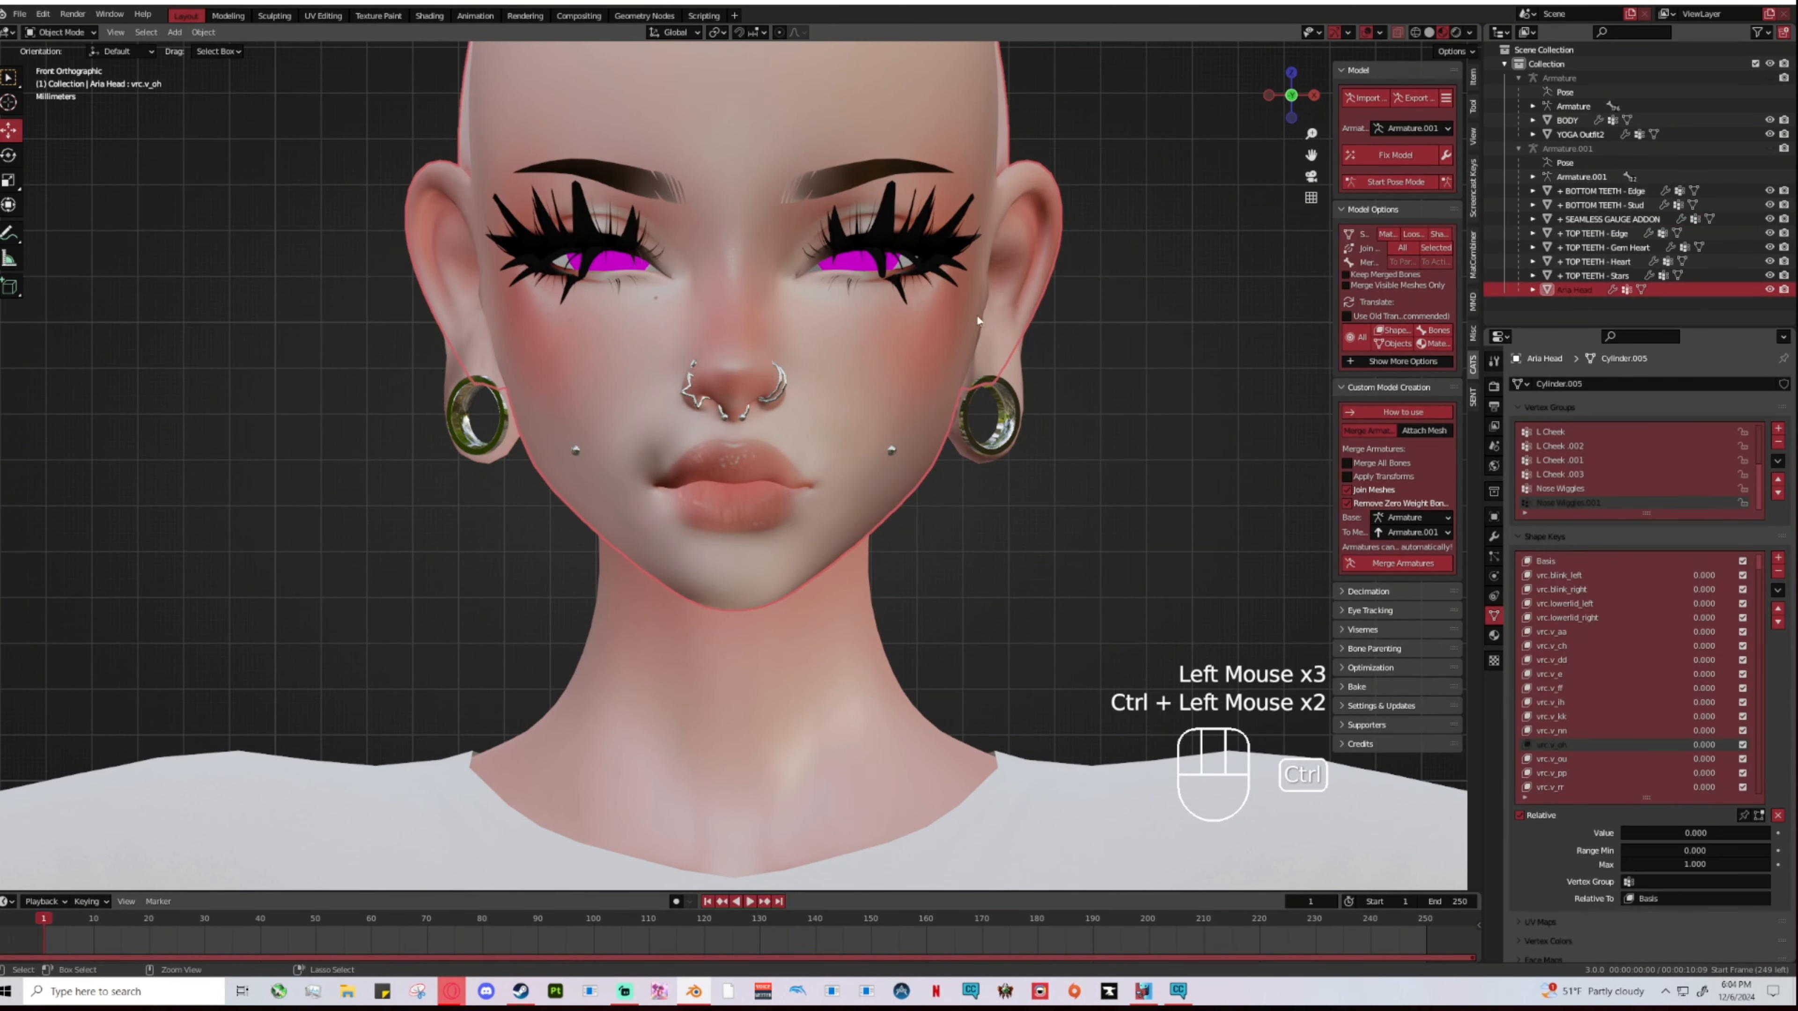
left_click(1001, 374, "ctrl")
left_click(1004, 405, "ctrl")
left_click(1003, 407, "shift")
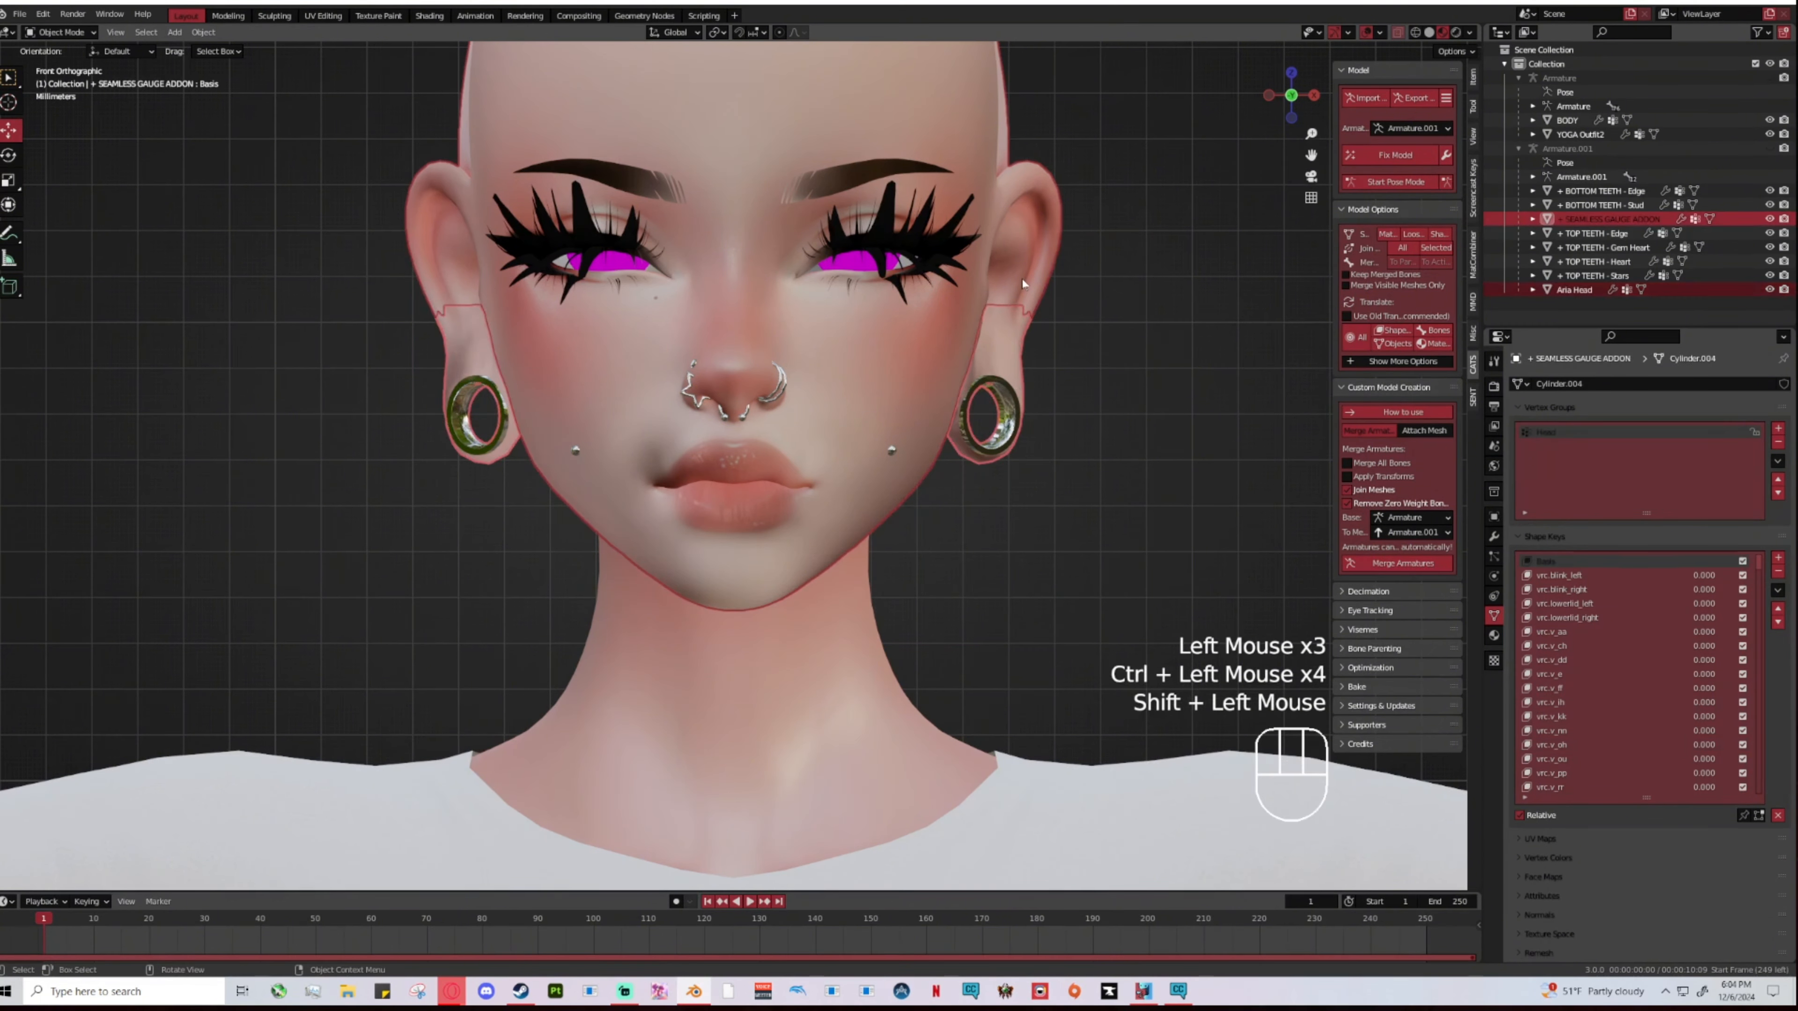
left_click(1002, 409, "shift")
Step: Reduce the selection to the seamless gauge add-on alone
left_click(1001, 414)
left_click(1026, 274, "ctrl")
left_click(1026, 274, "ctrl")
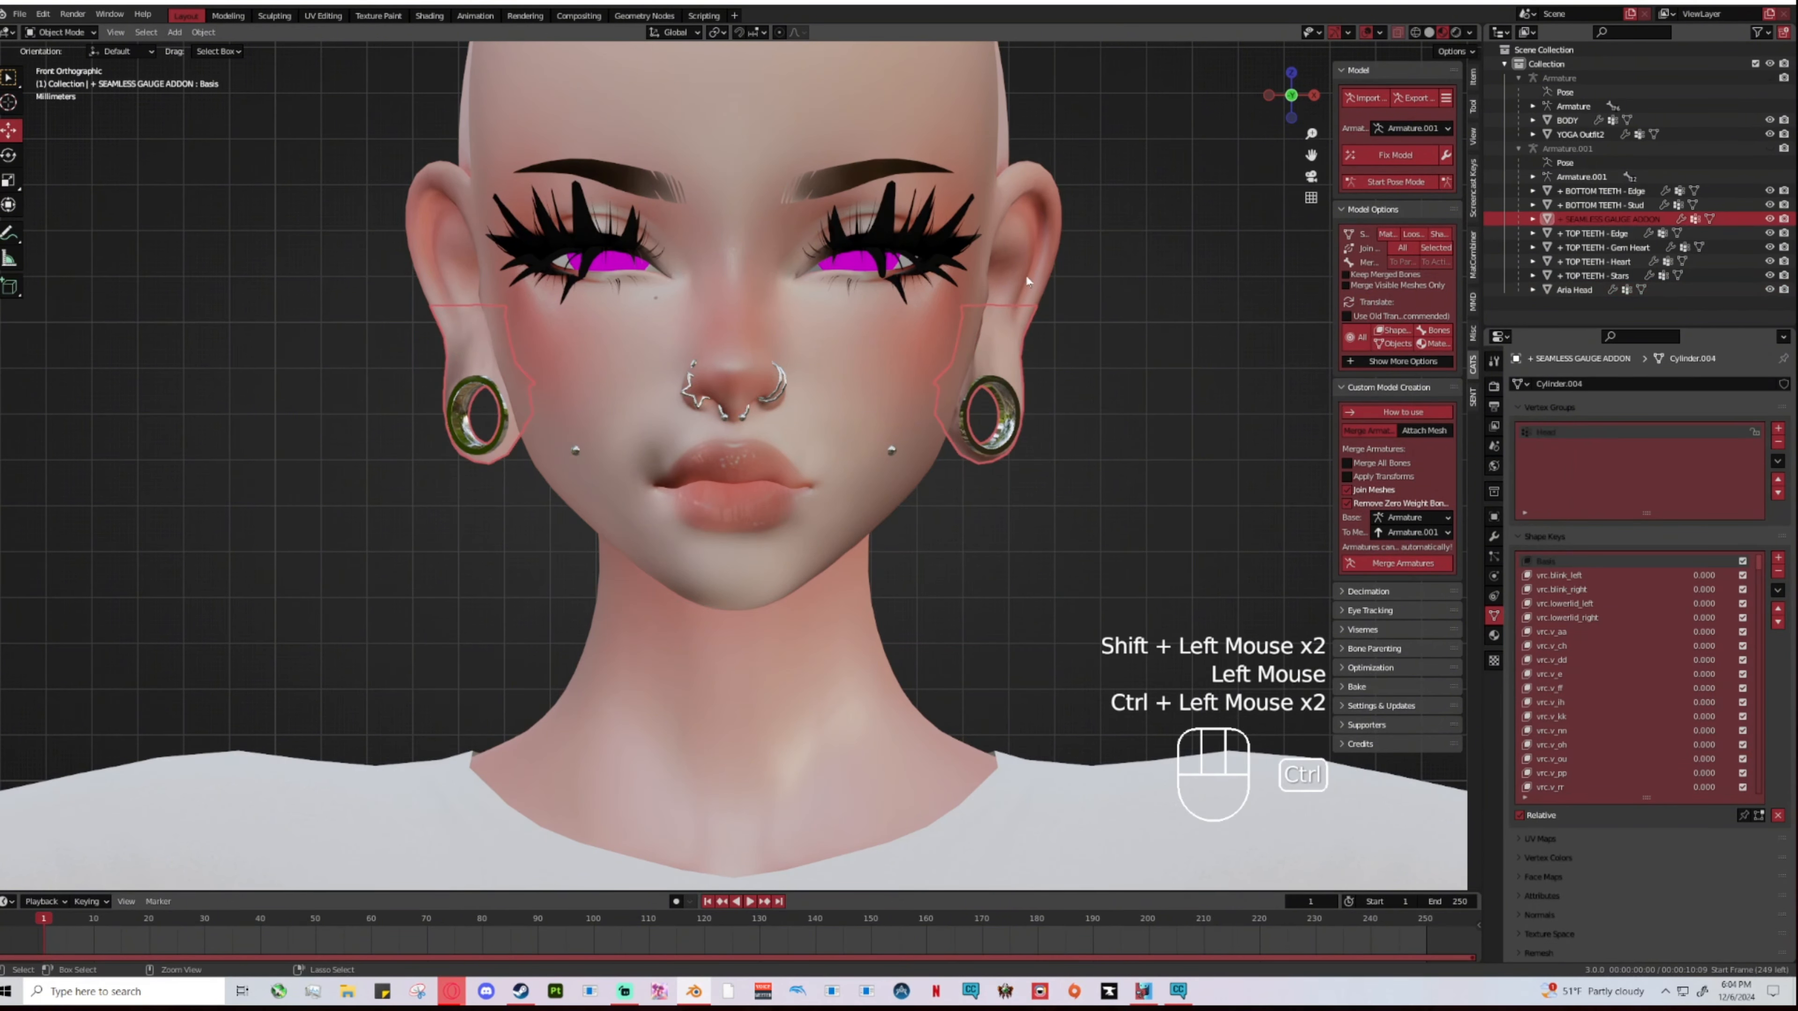
left_click(971, 391, "ctrl")
left_click(972, 393, "ctrl")
left_click(980, 392, "ctrl")
left_click(991, 389)
left_click(1135, 340)
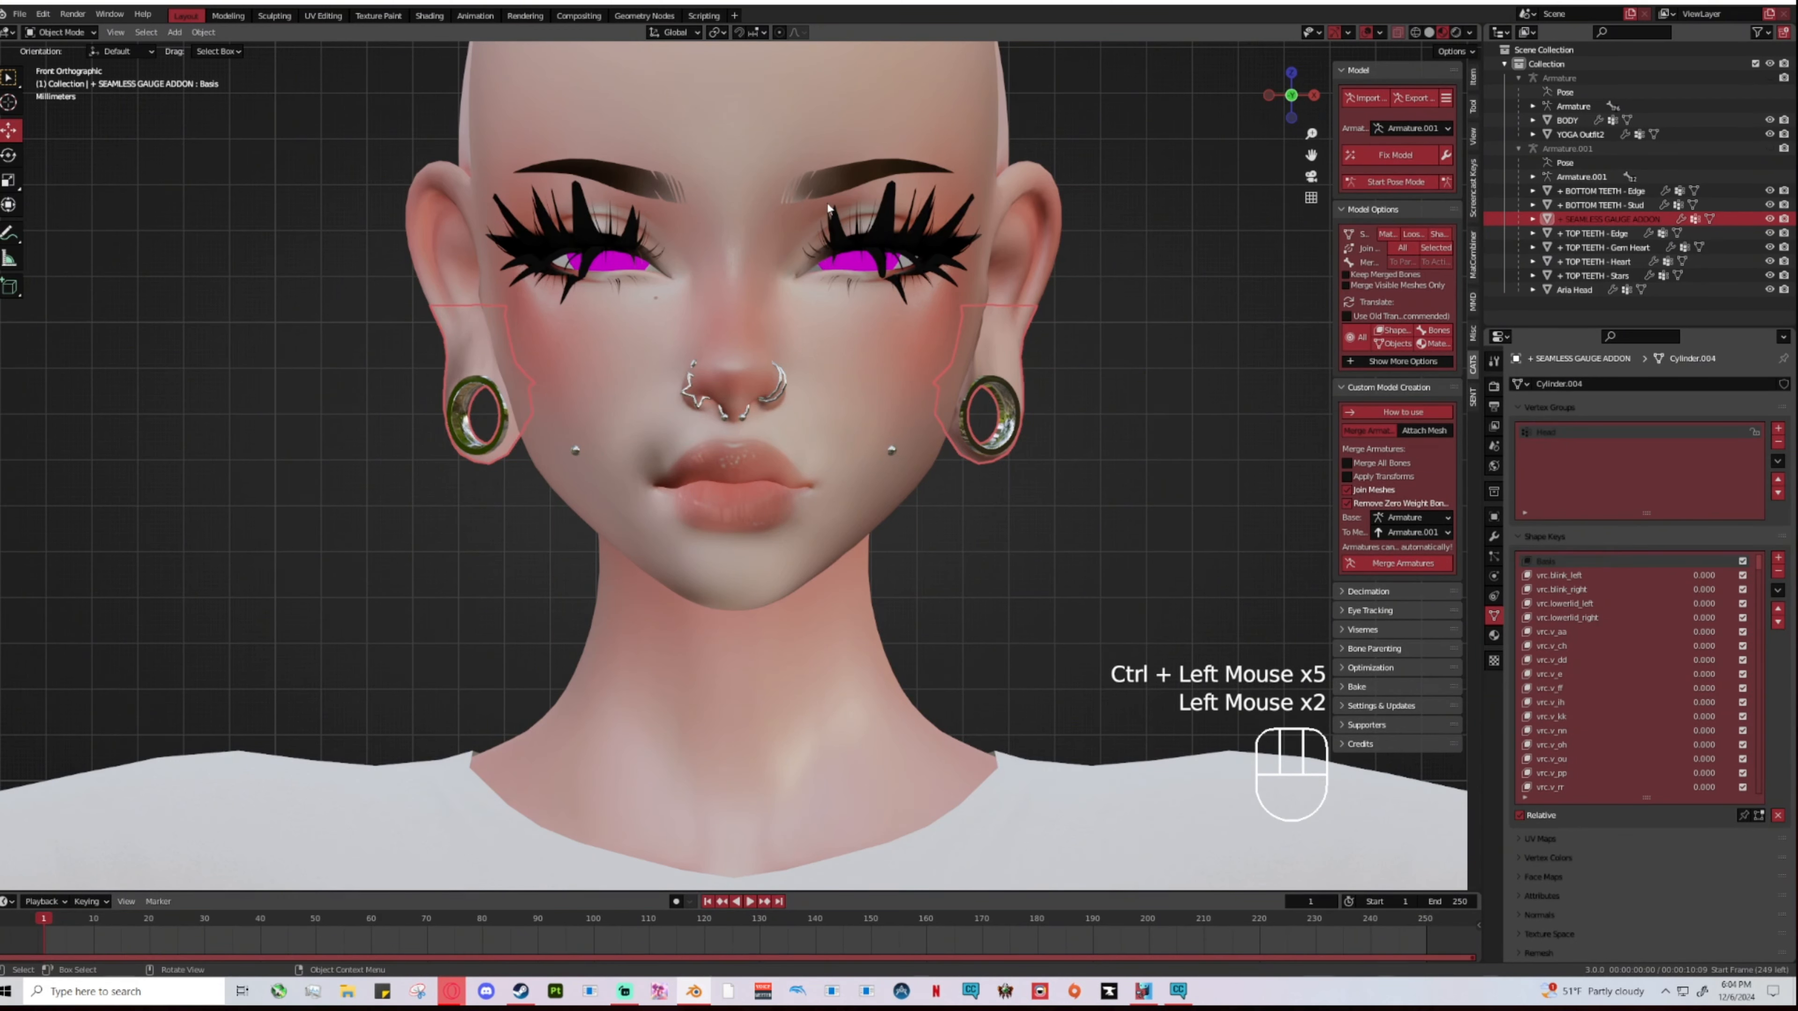
Step: Select Aria Head first and add the seamless gauge add-on to the selection as the active object
left_click(994, 256)
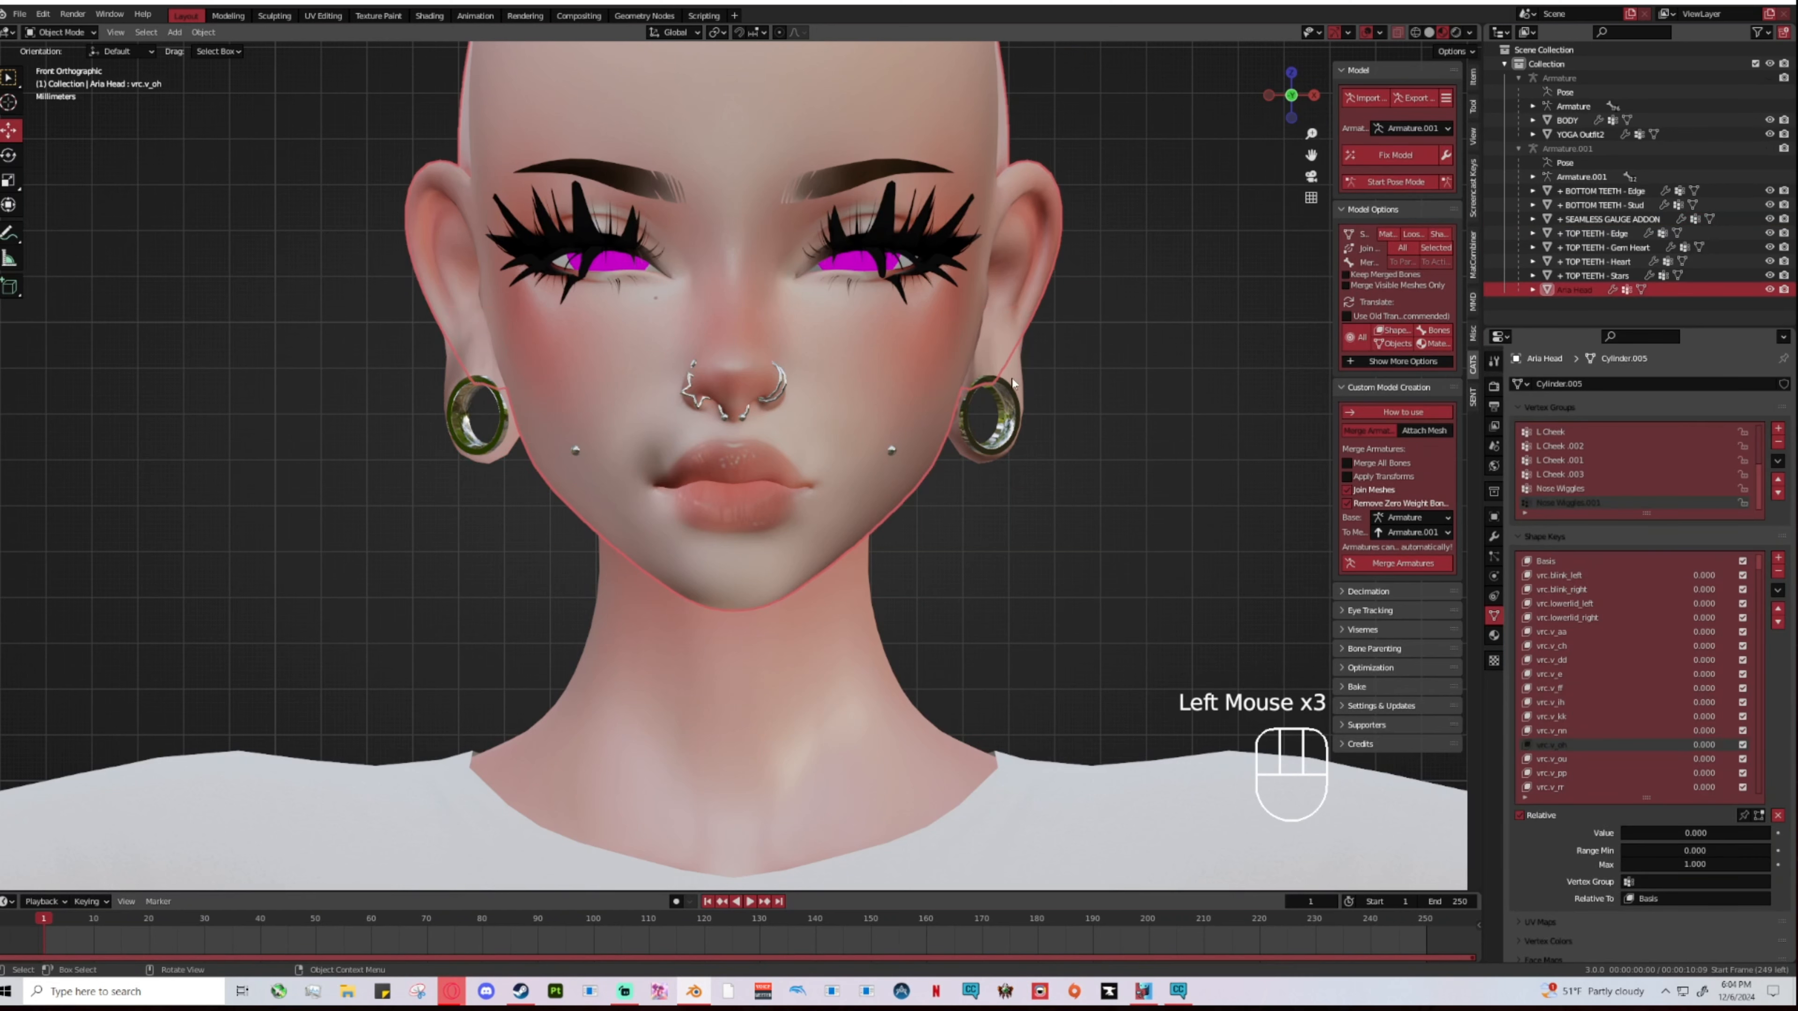
left_click(1011, 352)
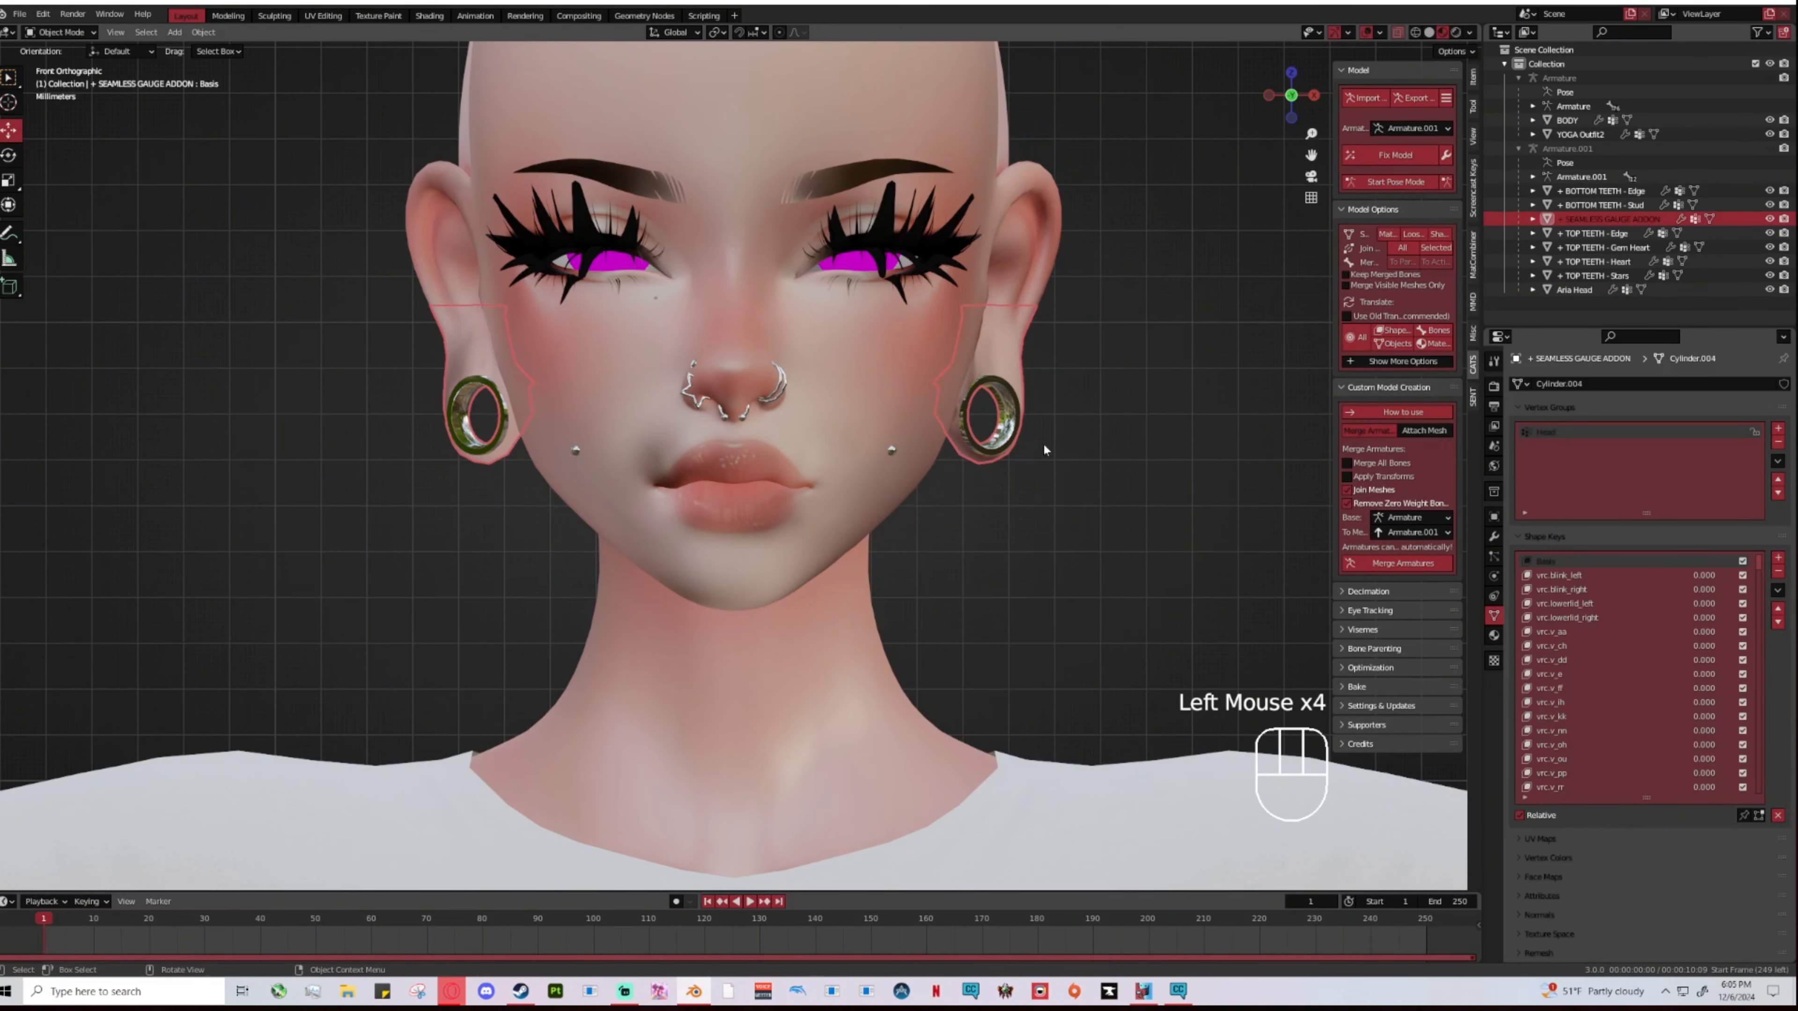
left_click(1017, 306)
left_click(1026, 370)
left_click(1023, 371, "shift")
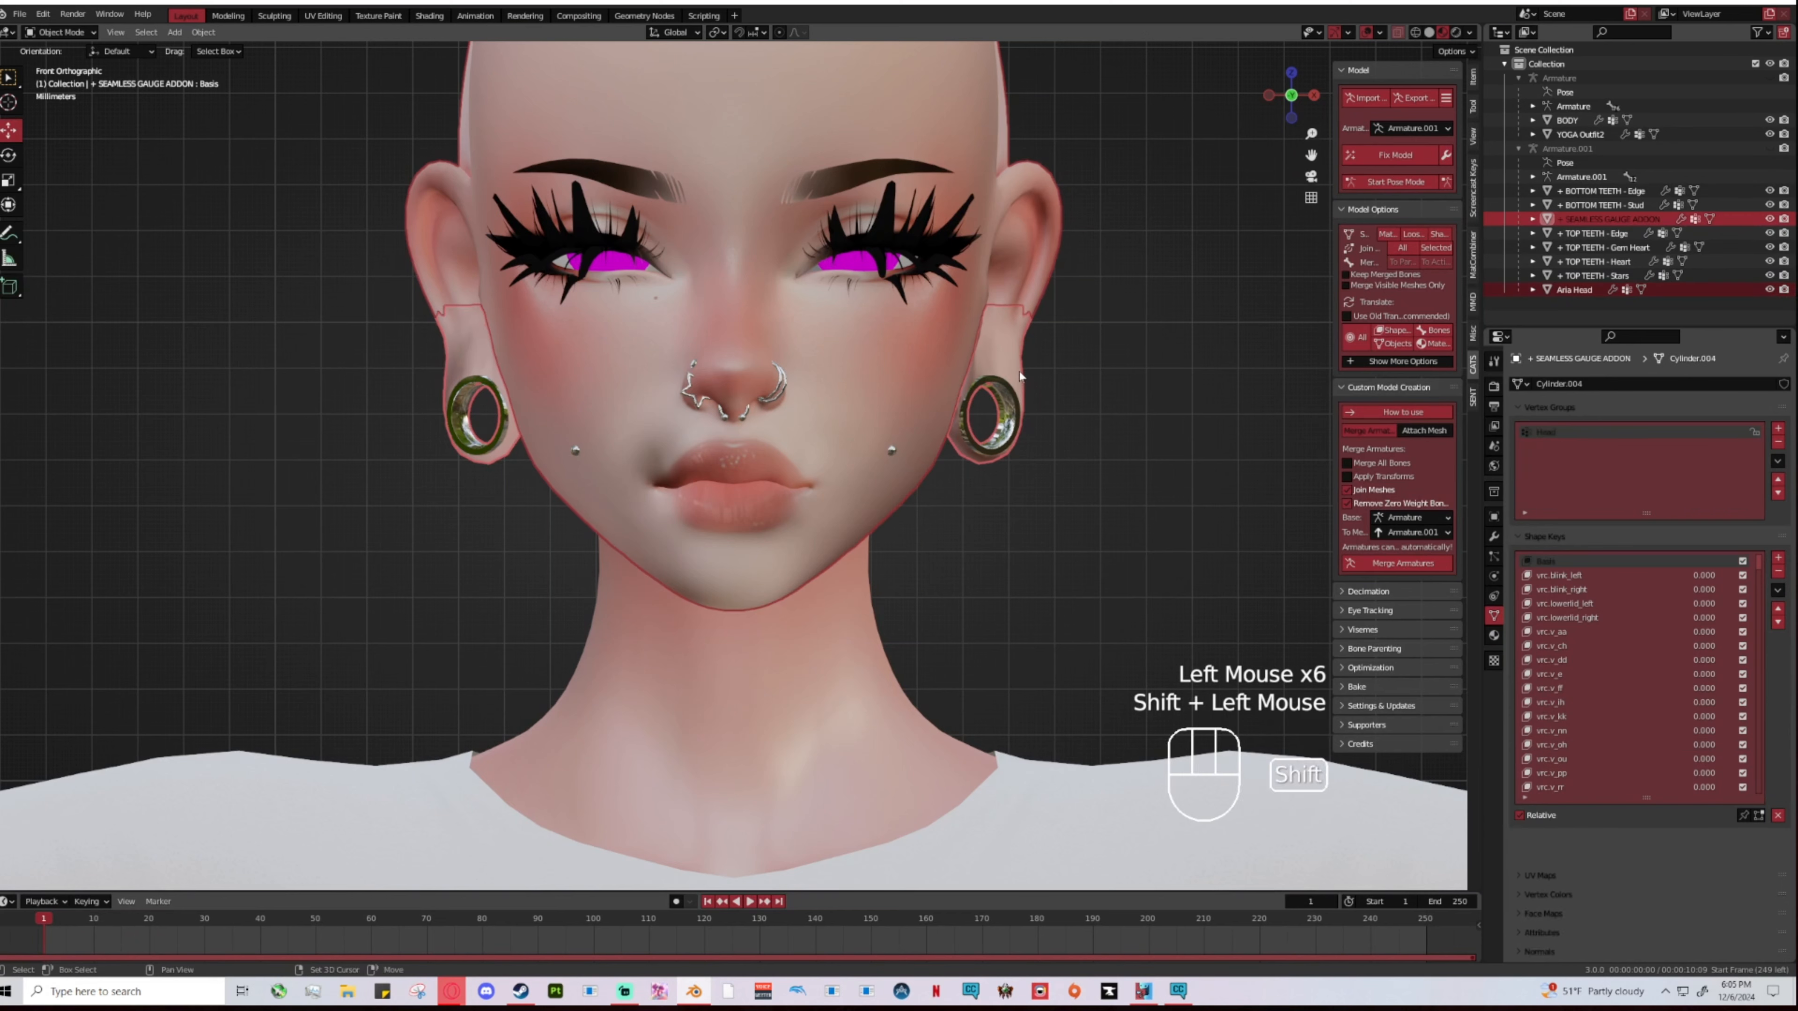
Step: Select the seamless gauge add-on together with Aria Head as the active object, and join the add-on into the head
left_click(1025, 262)
left_click(1026, 257)
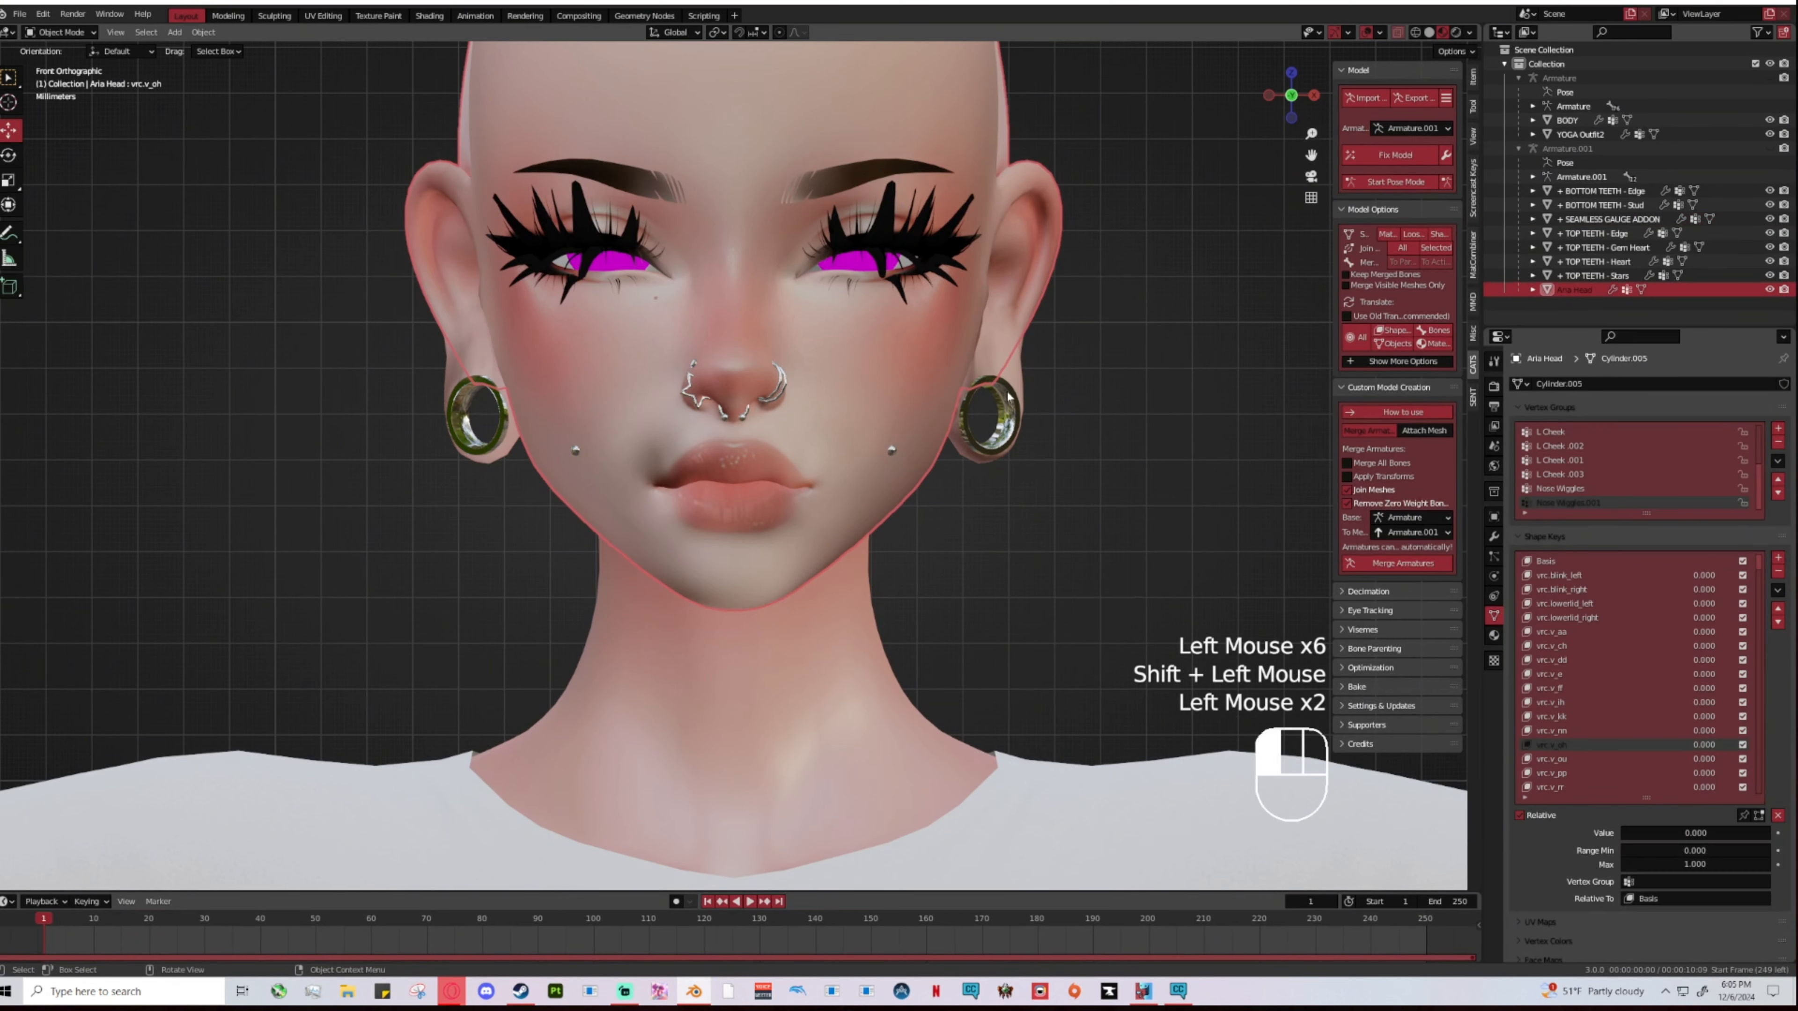
left_click(1028, 248, "shift")
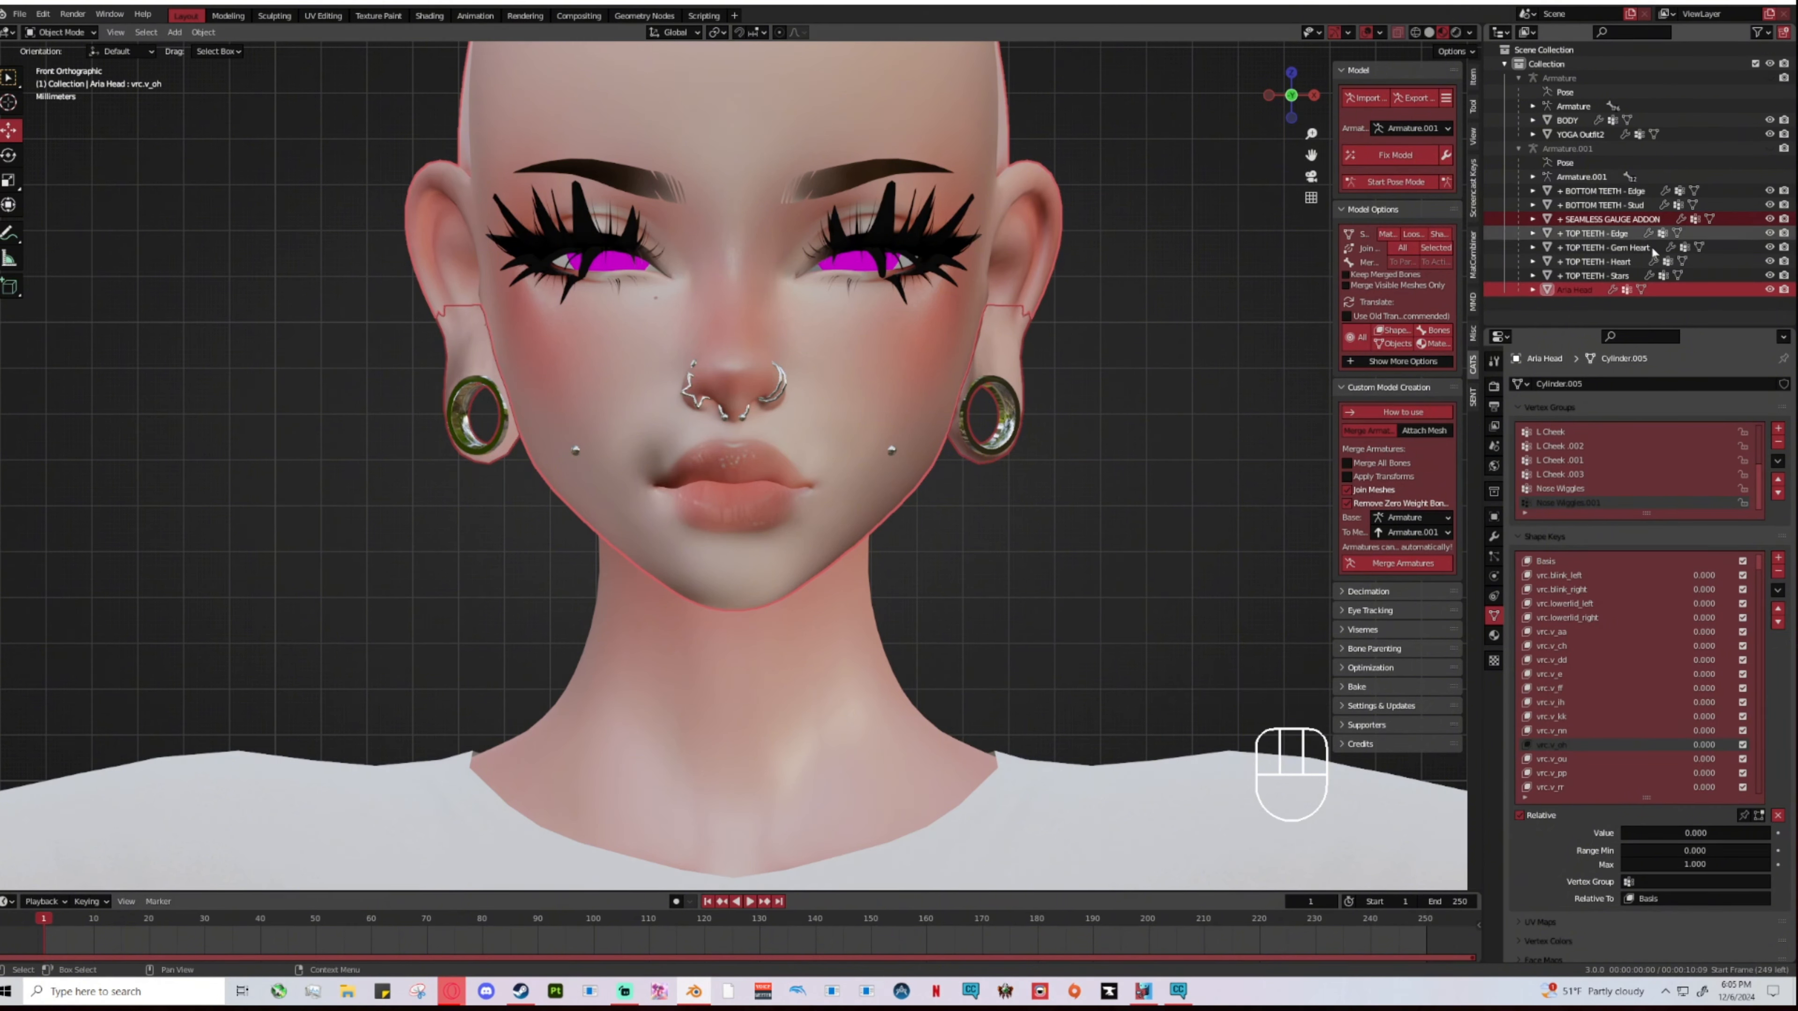
key("ctrl+j")
key("ctrl+j")
key("ctrl+j")
key("ctrl+j")
key("ctrl+j")
key("ctrl+j")
key("ctrl+j")
key("ctrl+j")
key("ctrl+j")
key("ctrl+j")
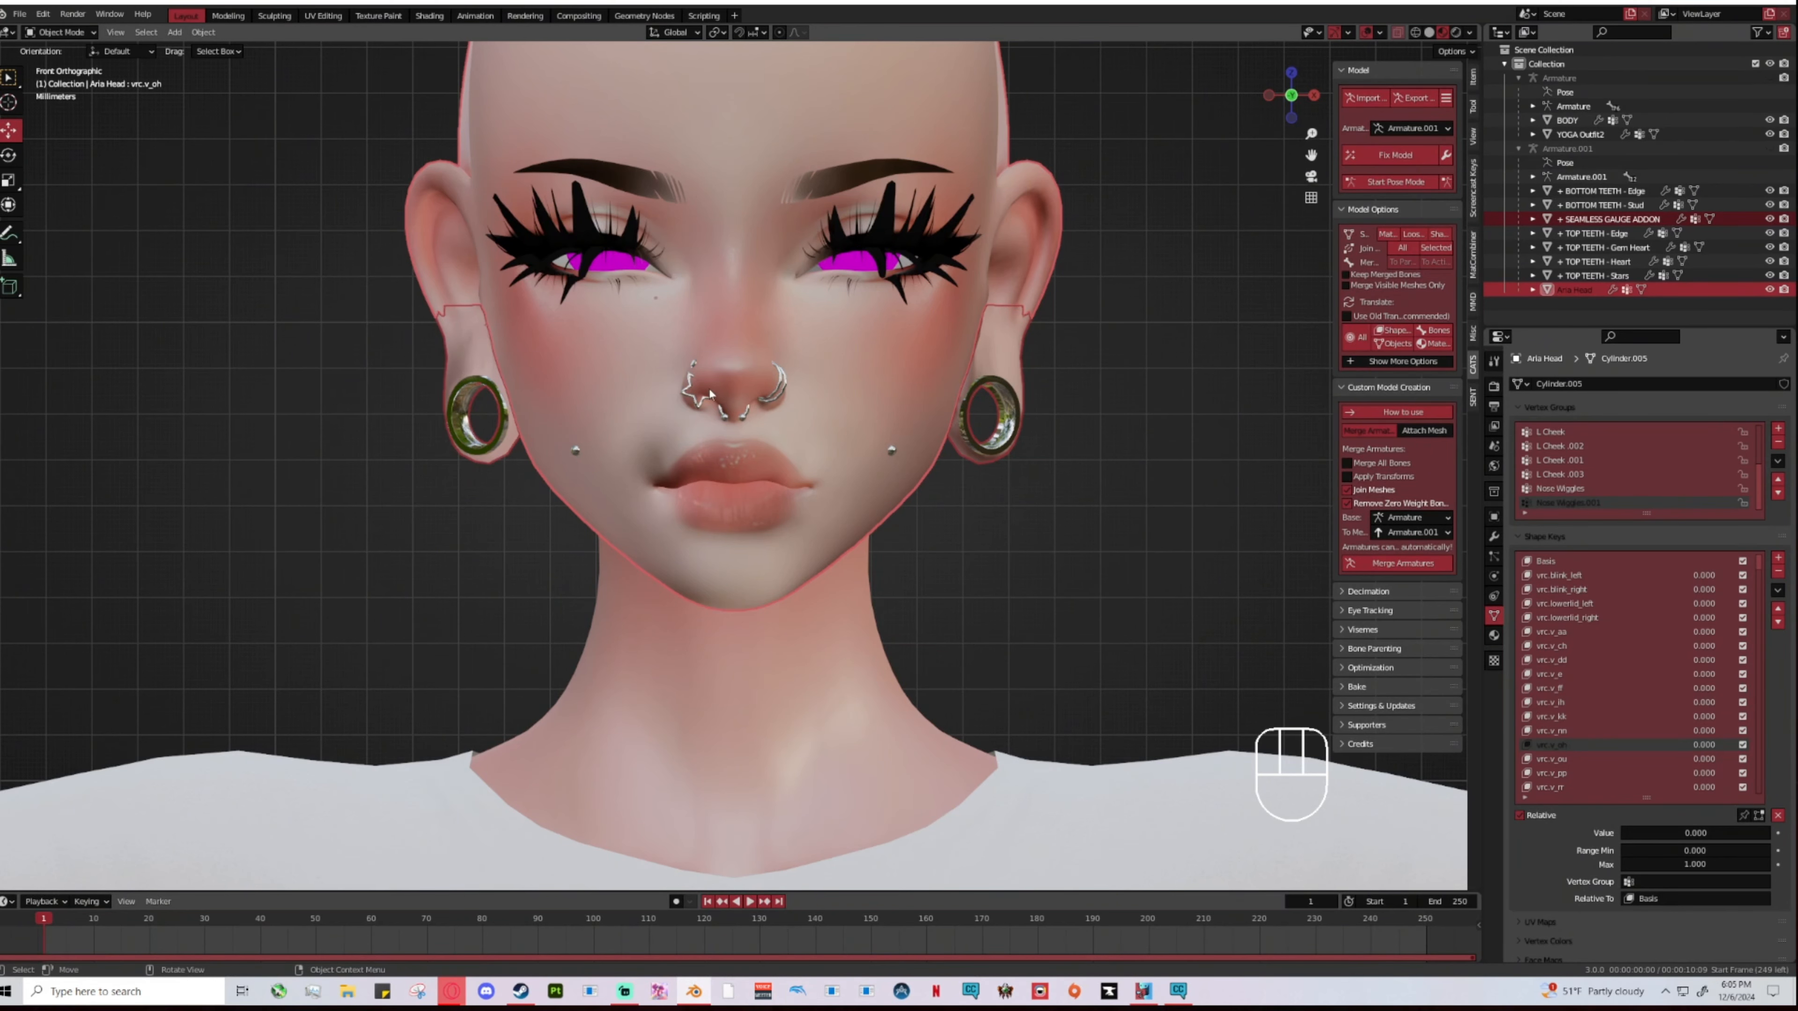
key("ctrl")
key("ctrl+j")
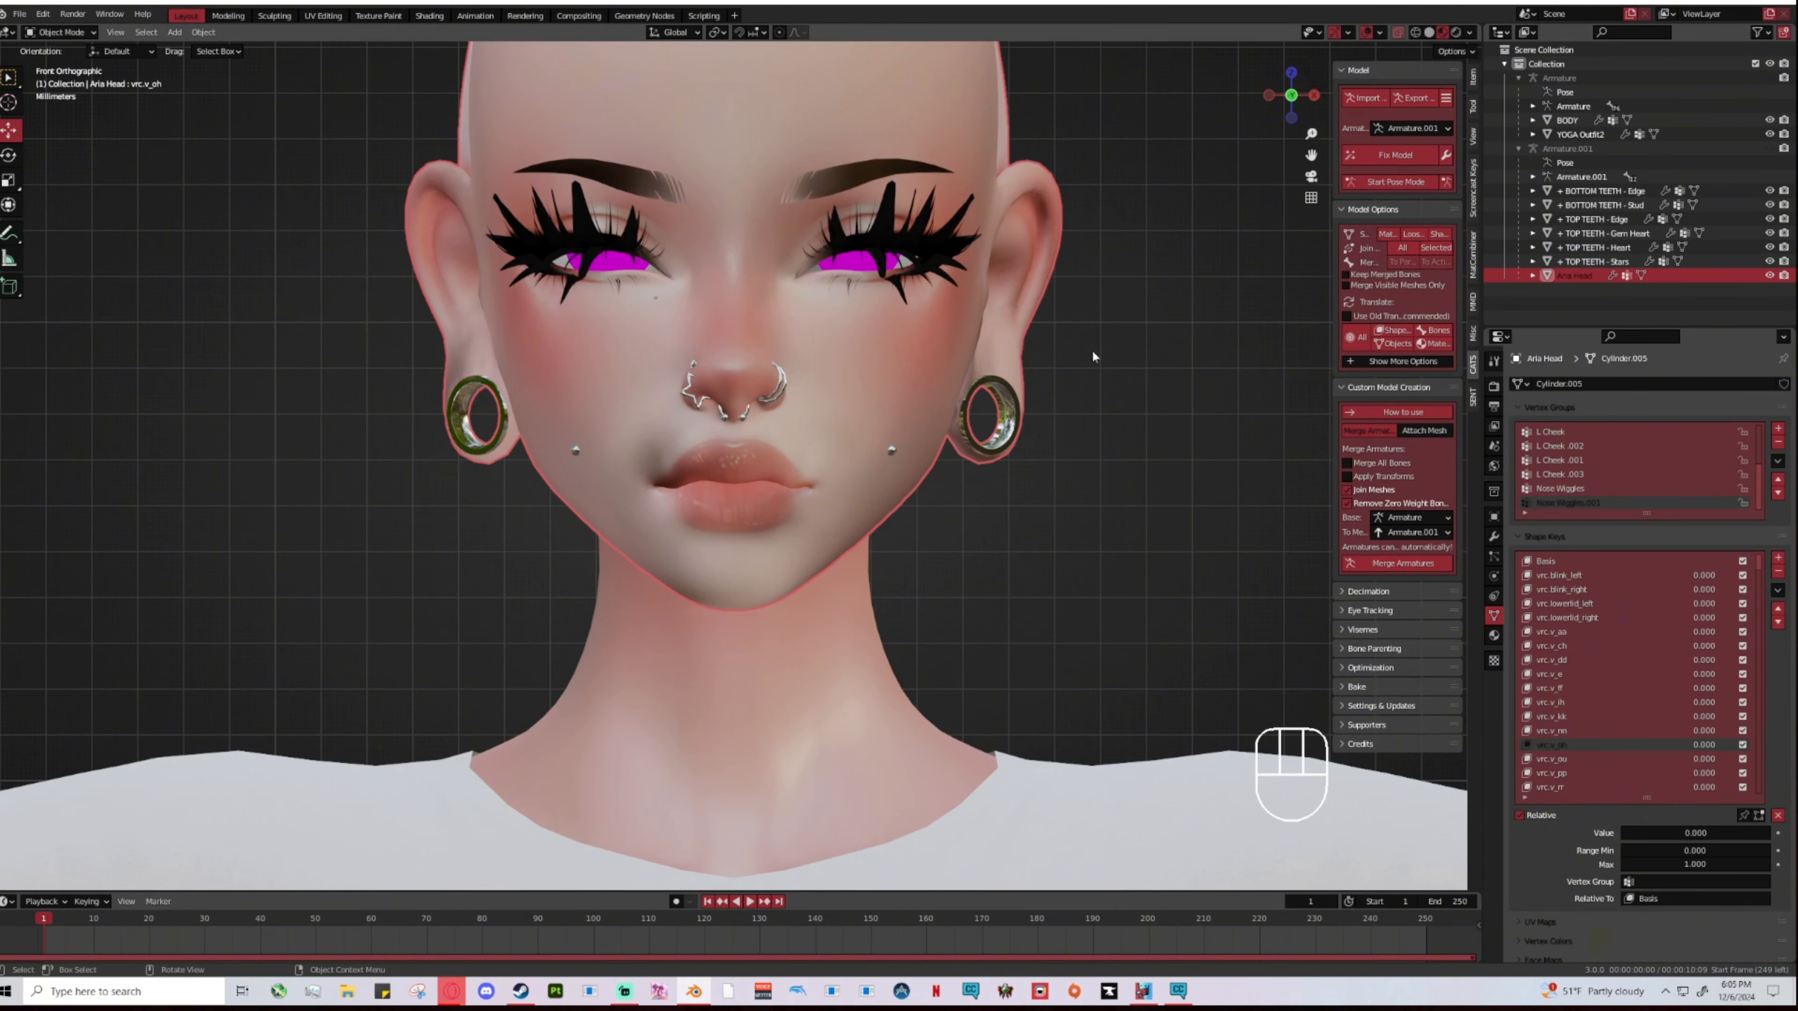
Step: Set the + GAUGE ADDON shape key of Aria Head to 0
left_click(1145, 383)
scroll(1144, 383, "up", 5)
middle_click_drag(1144, 382, 1121, 280)
left_click(1093, 366)
left_click(1058, 310)
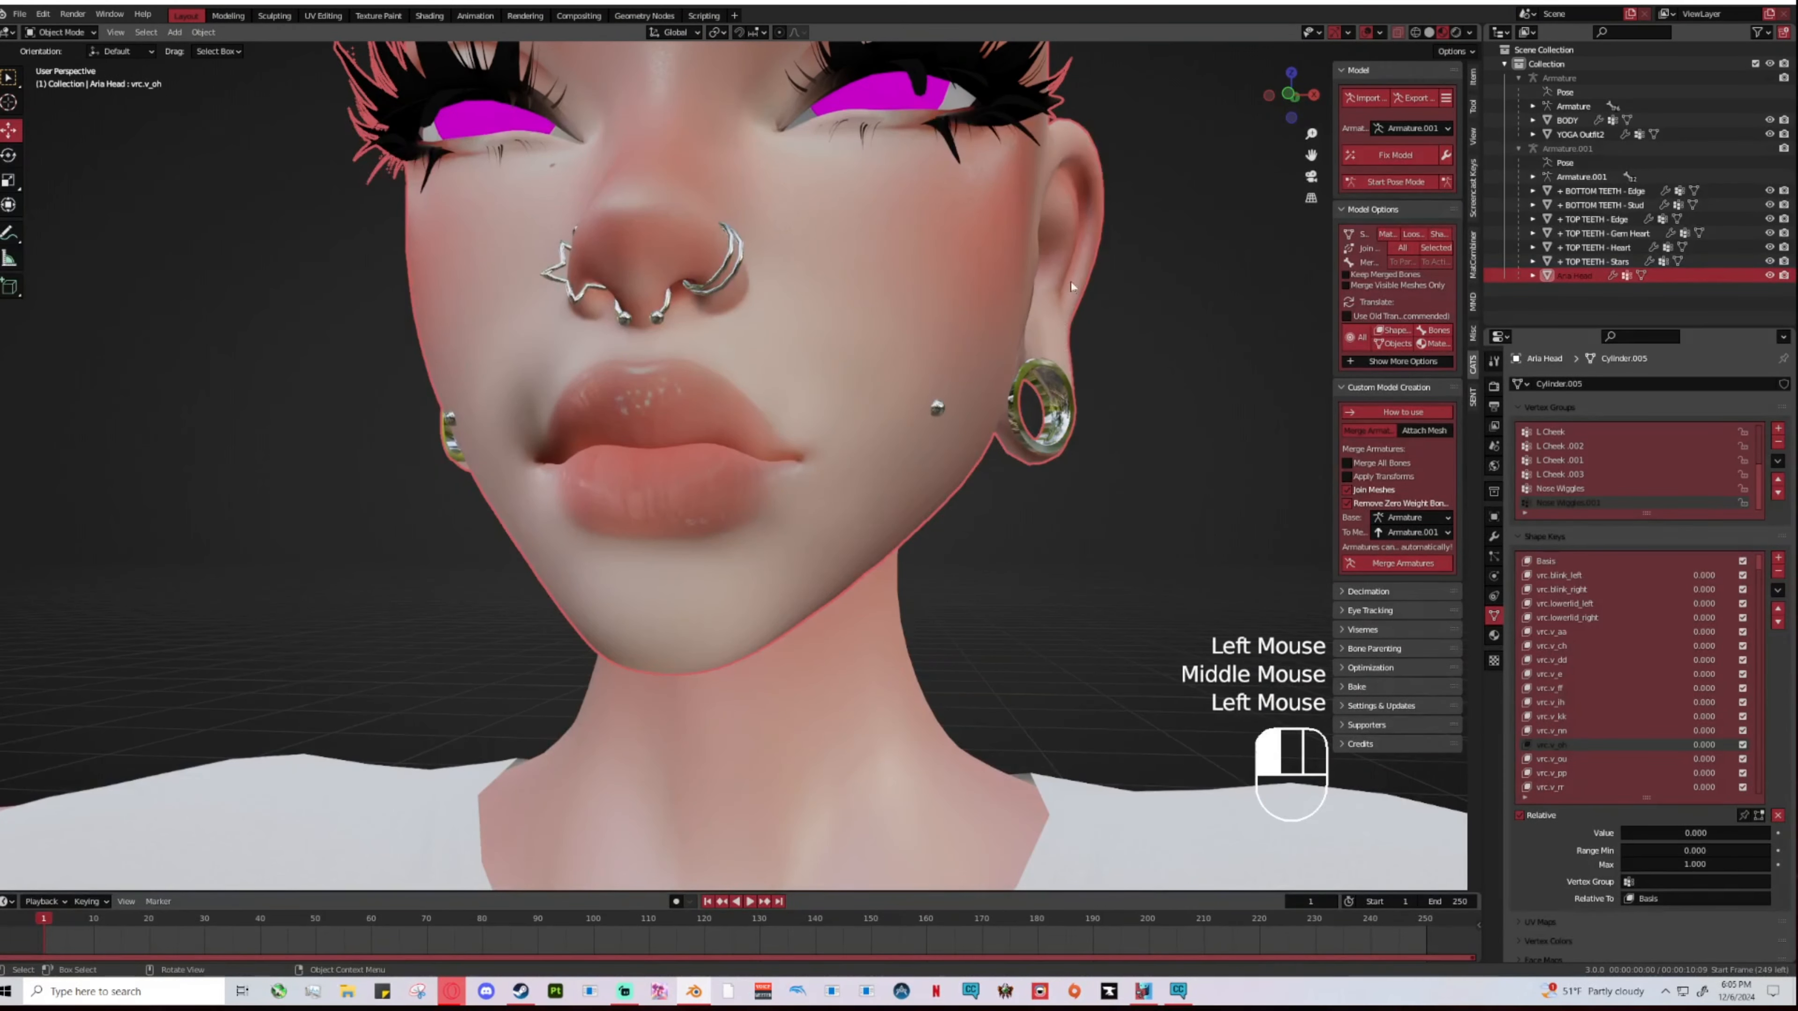
left_click(1290, 94)
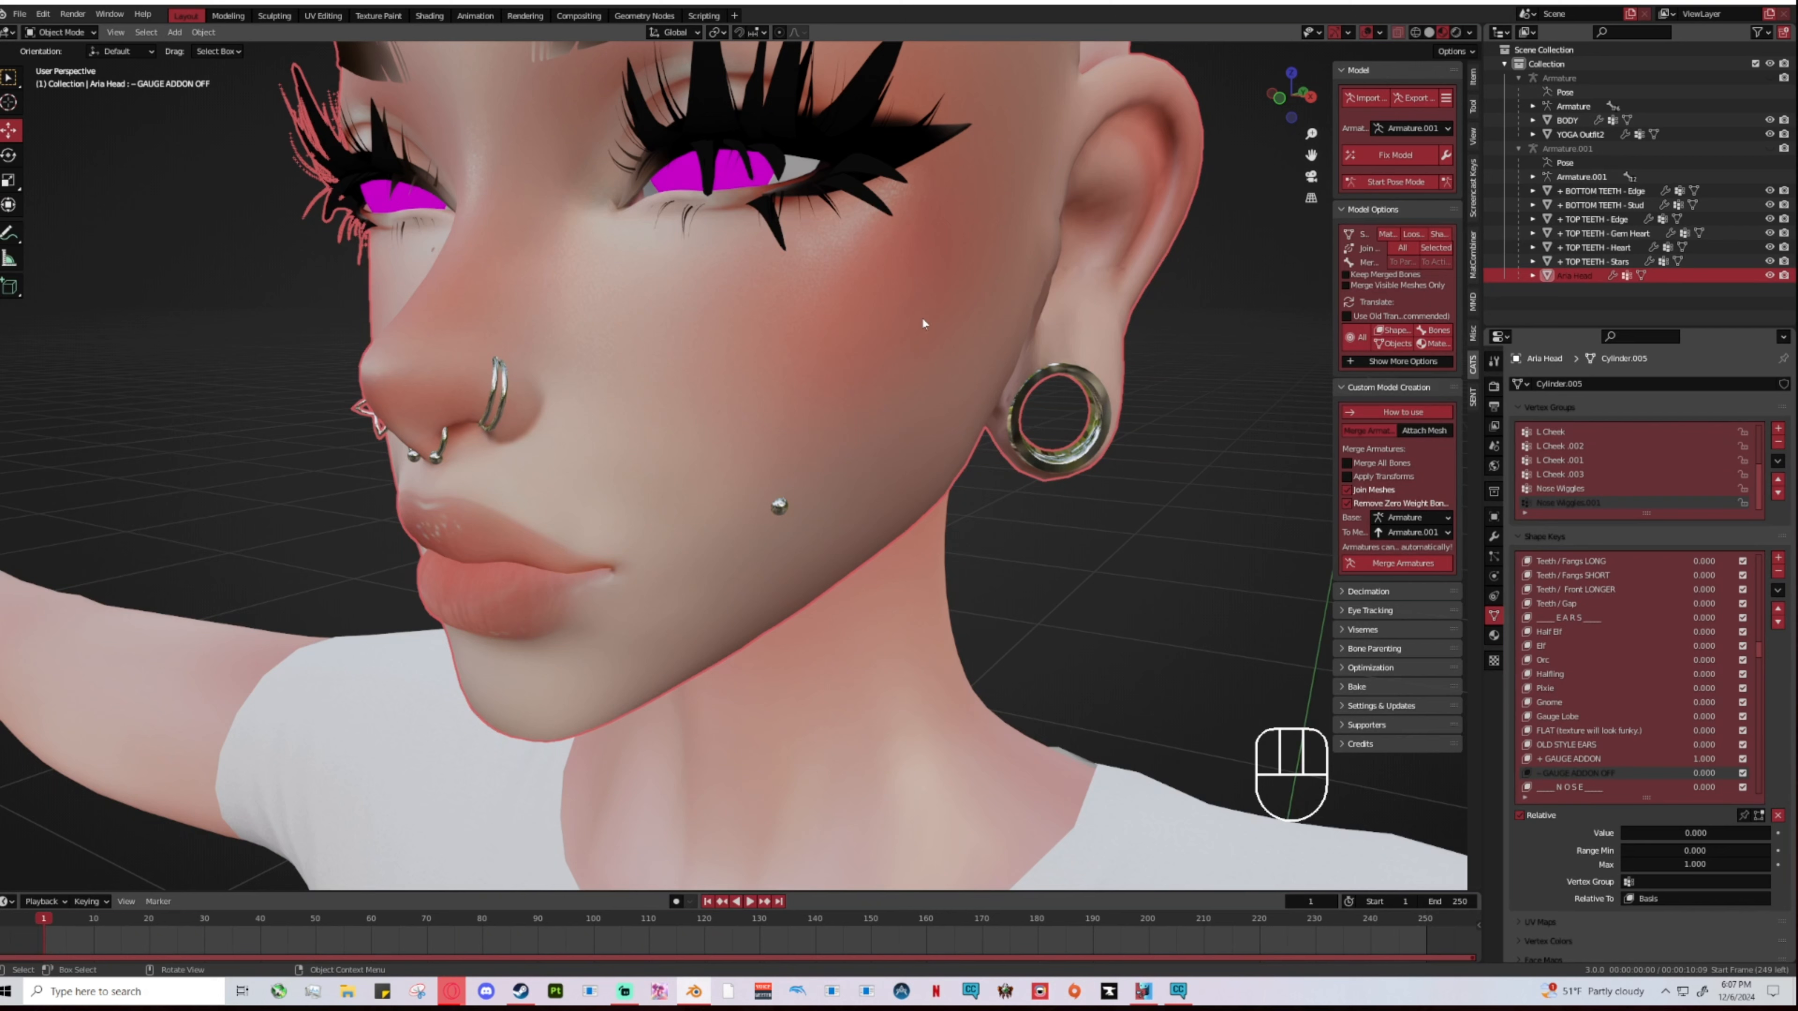
left_click(1609, 761)
left_click_drag(1733, 835, 1607, 833)
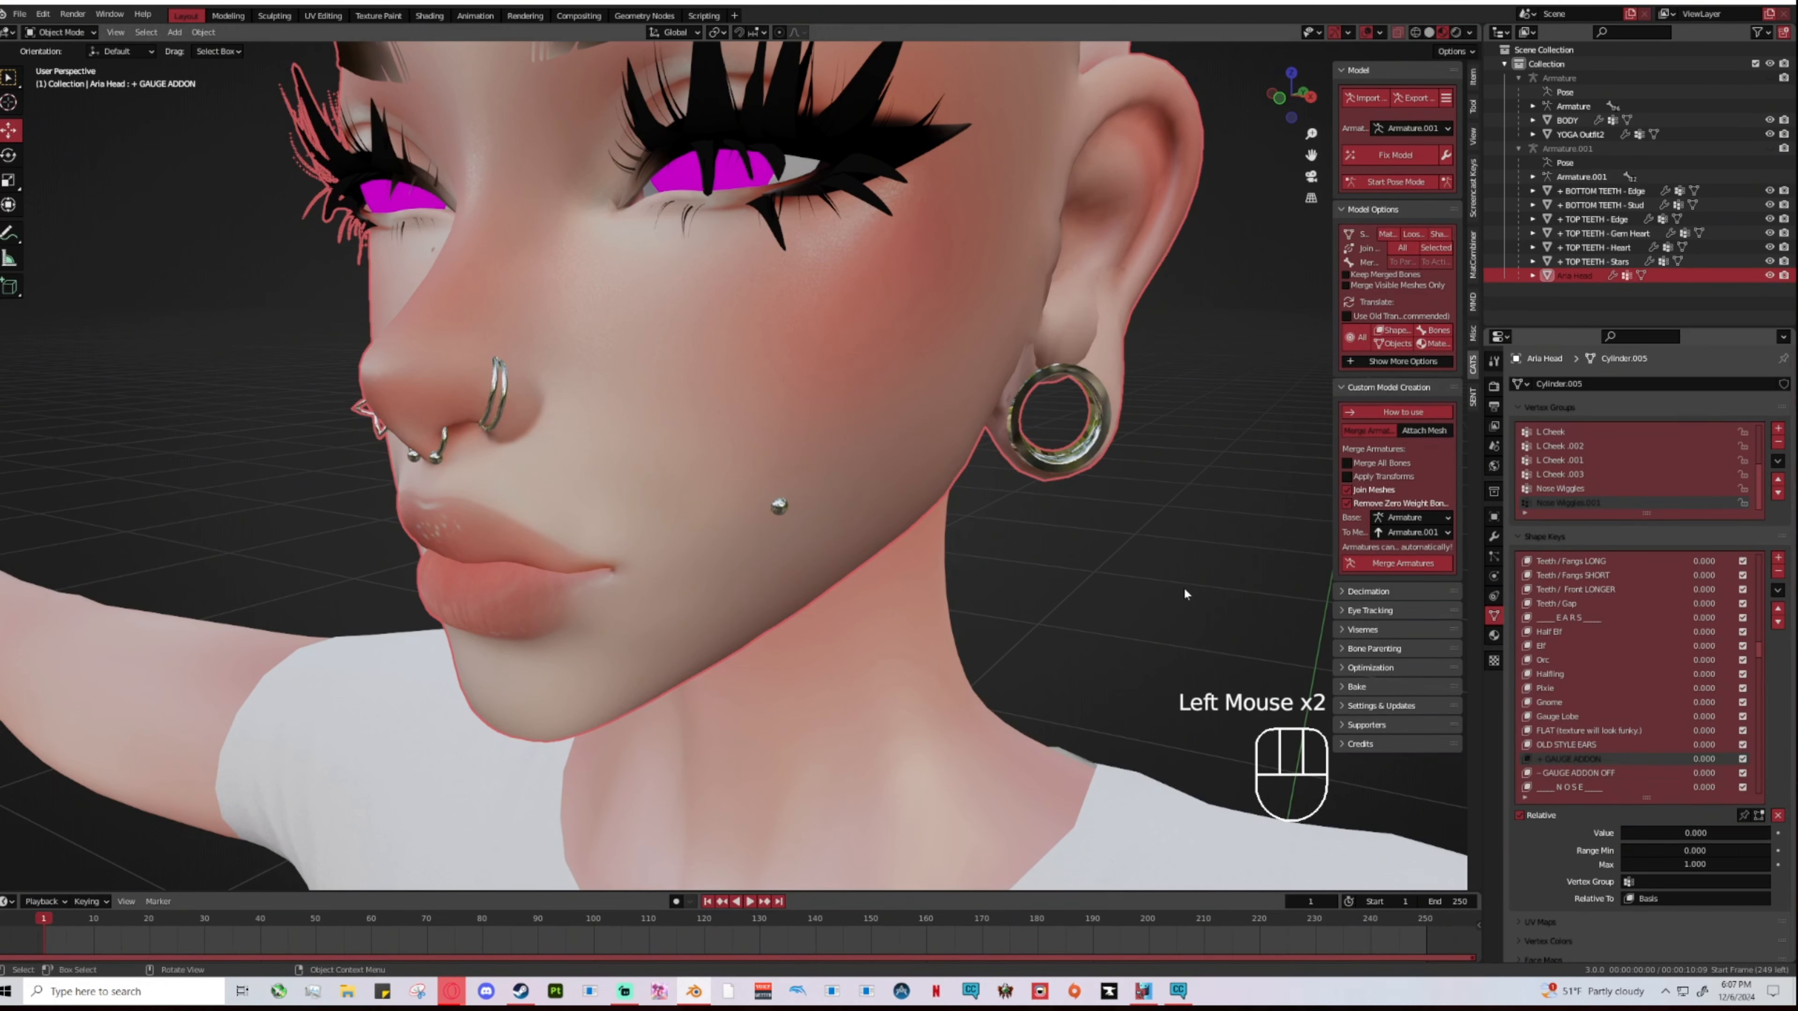
Step: Set the + GAUGE ADDON shape key to 1.000 and return to the front view of the head
middle_click_drag(1115, 568, 900, 304)
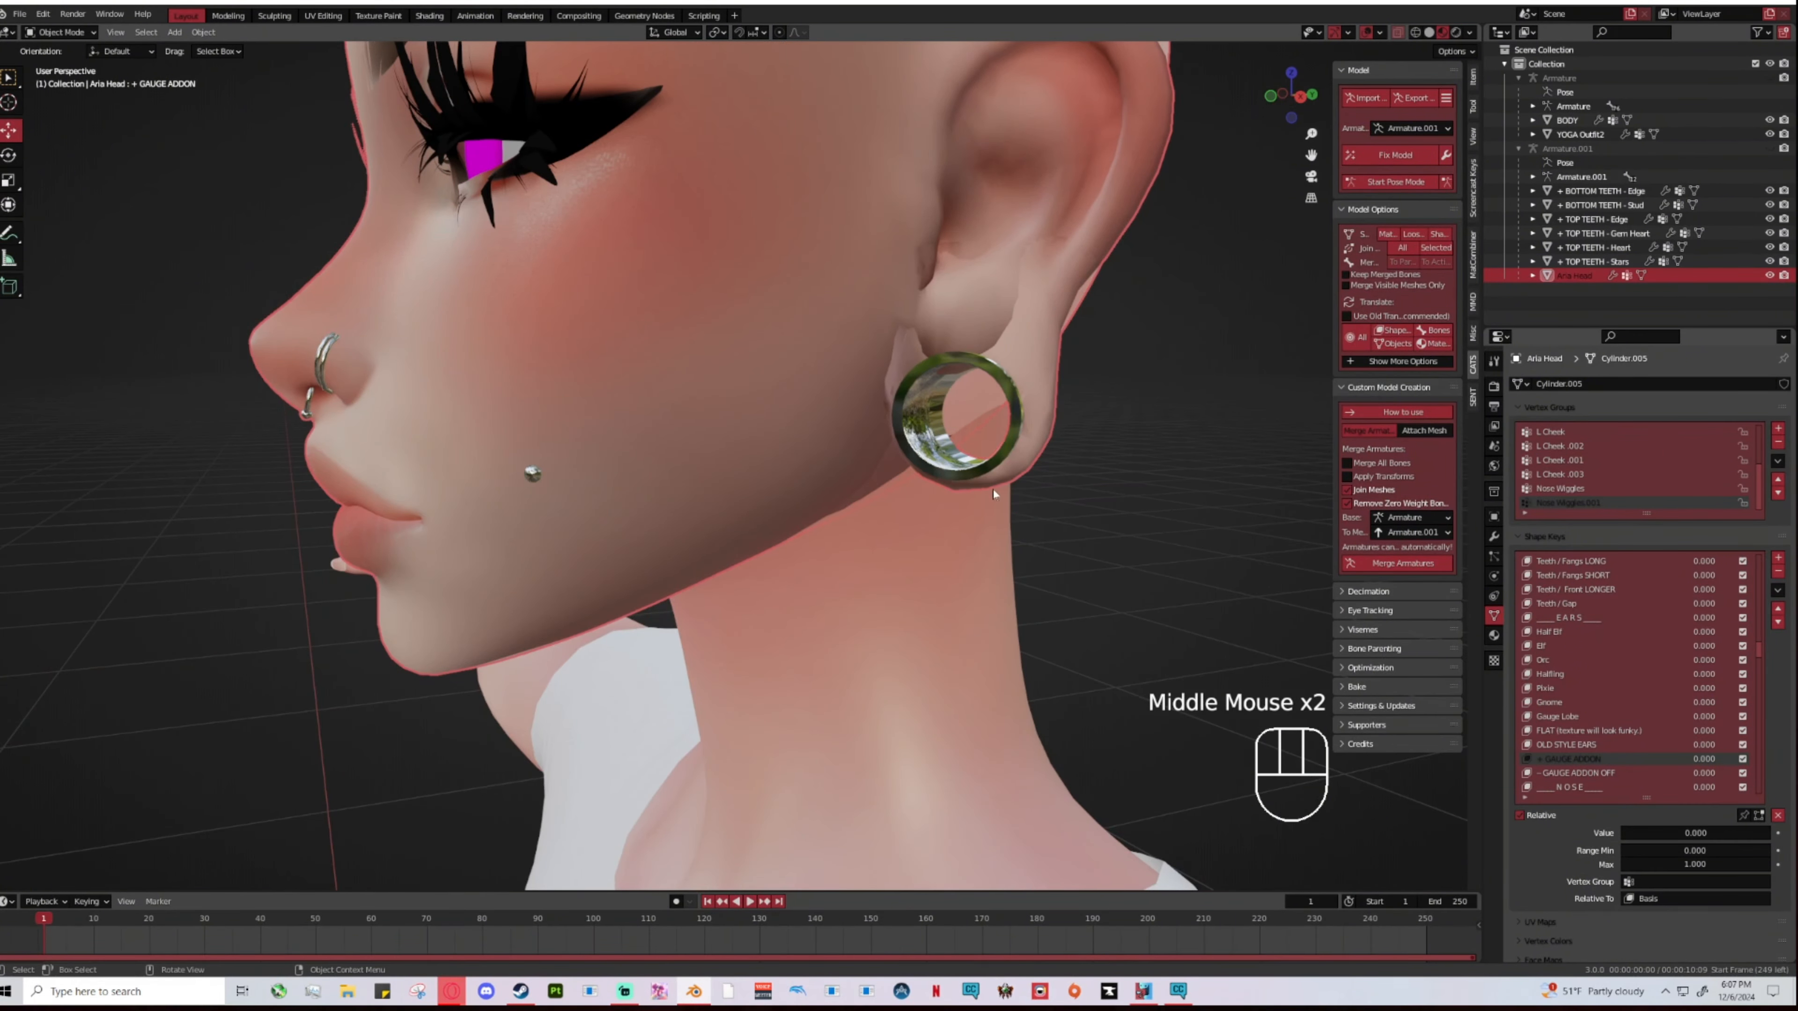
middle_click_drag(994, 493, 1062, 517)
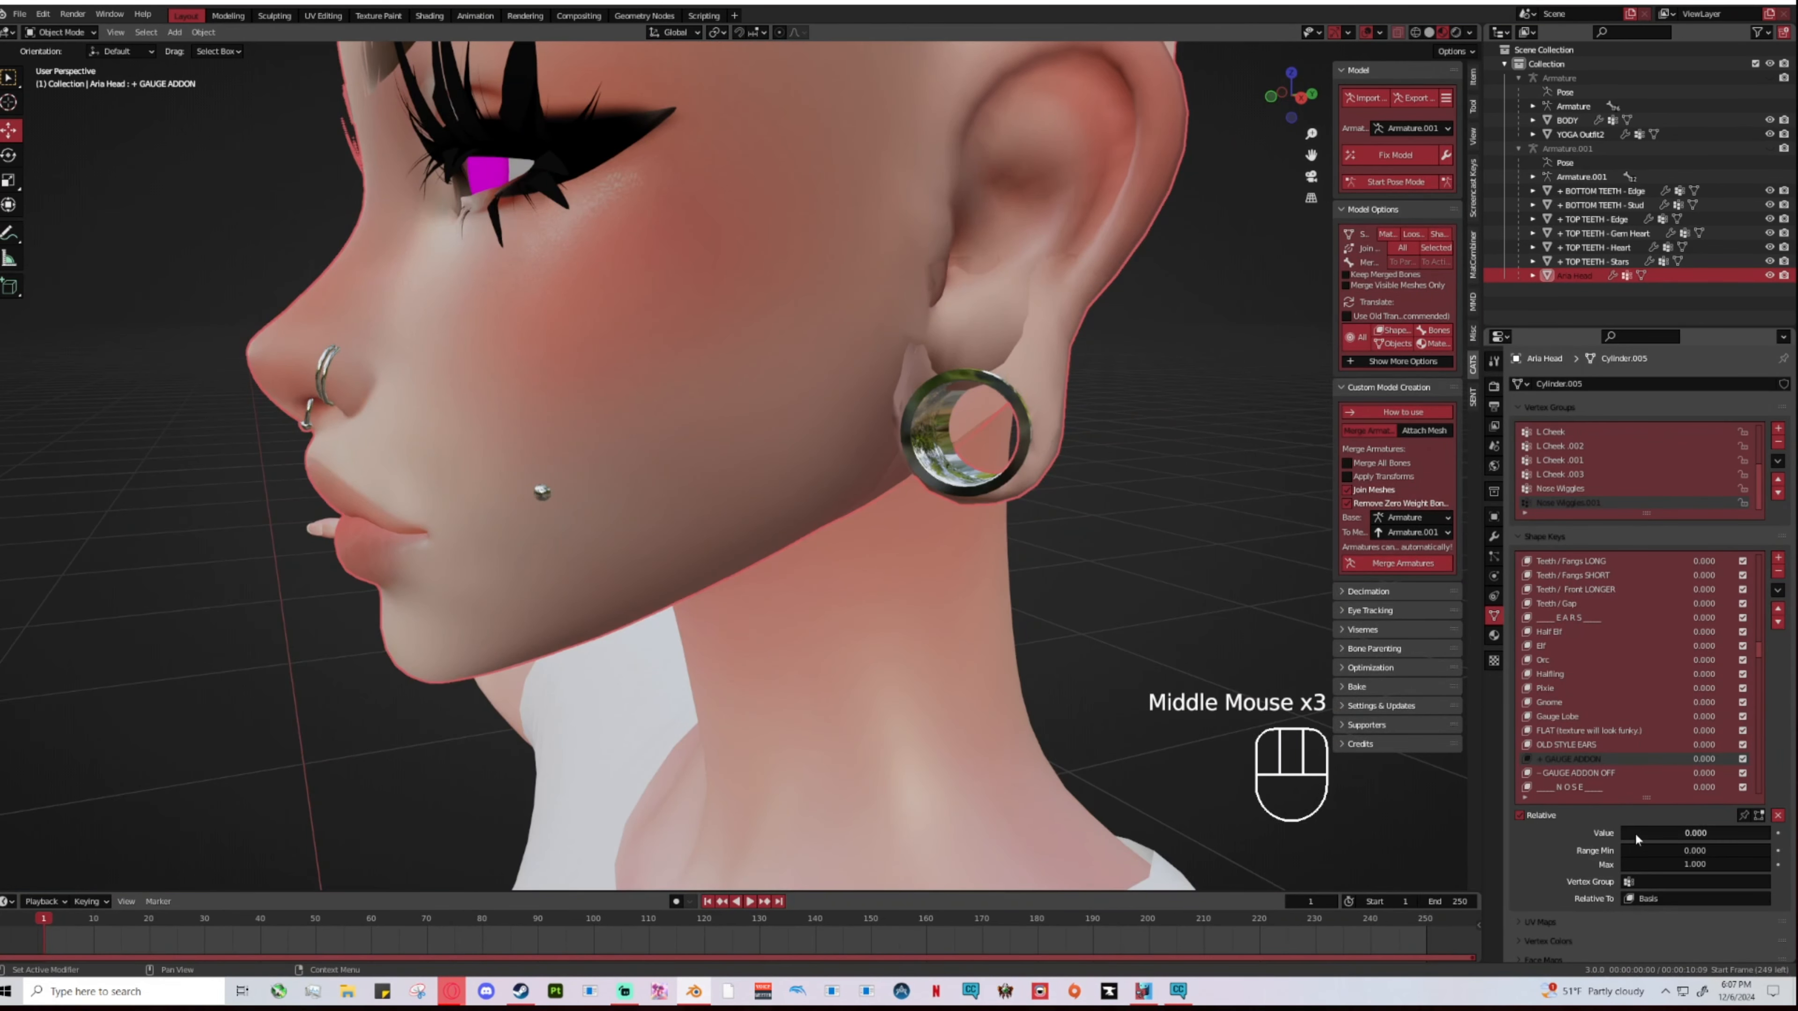
left_click_drag(1695, 833, 1755, 833)
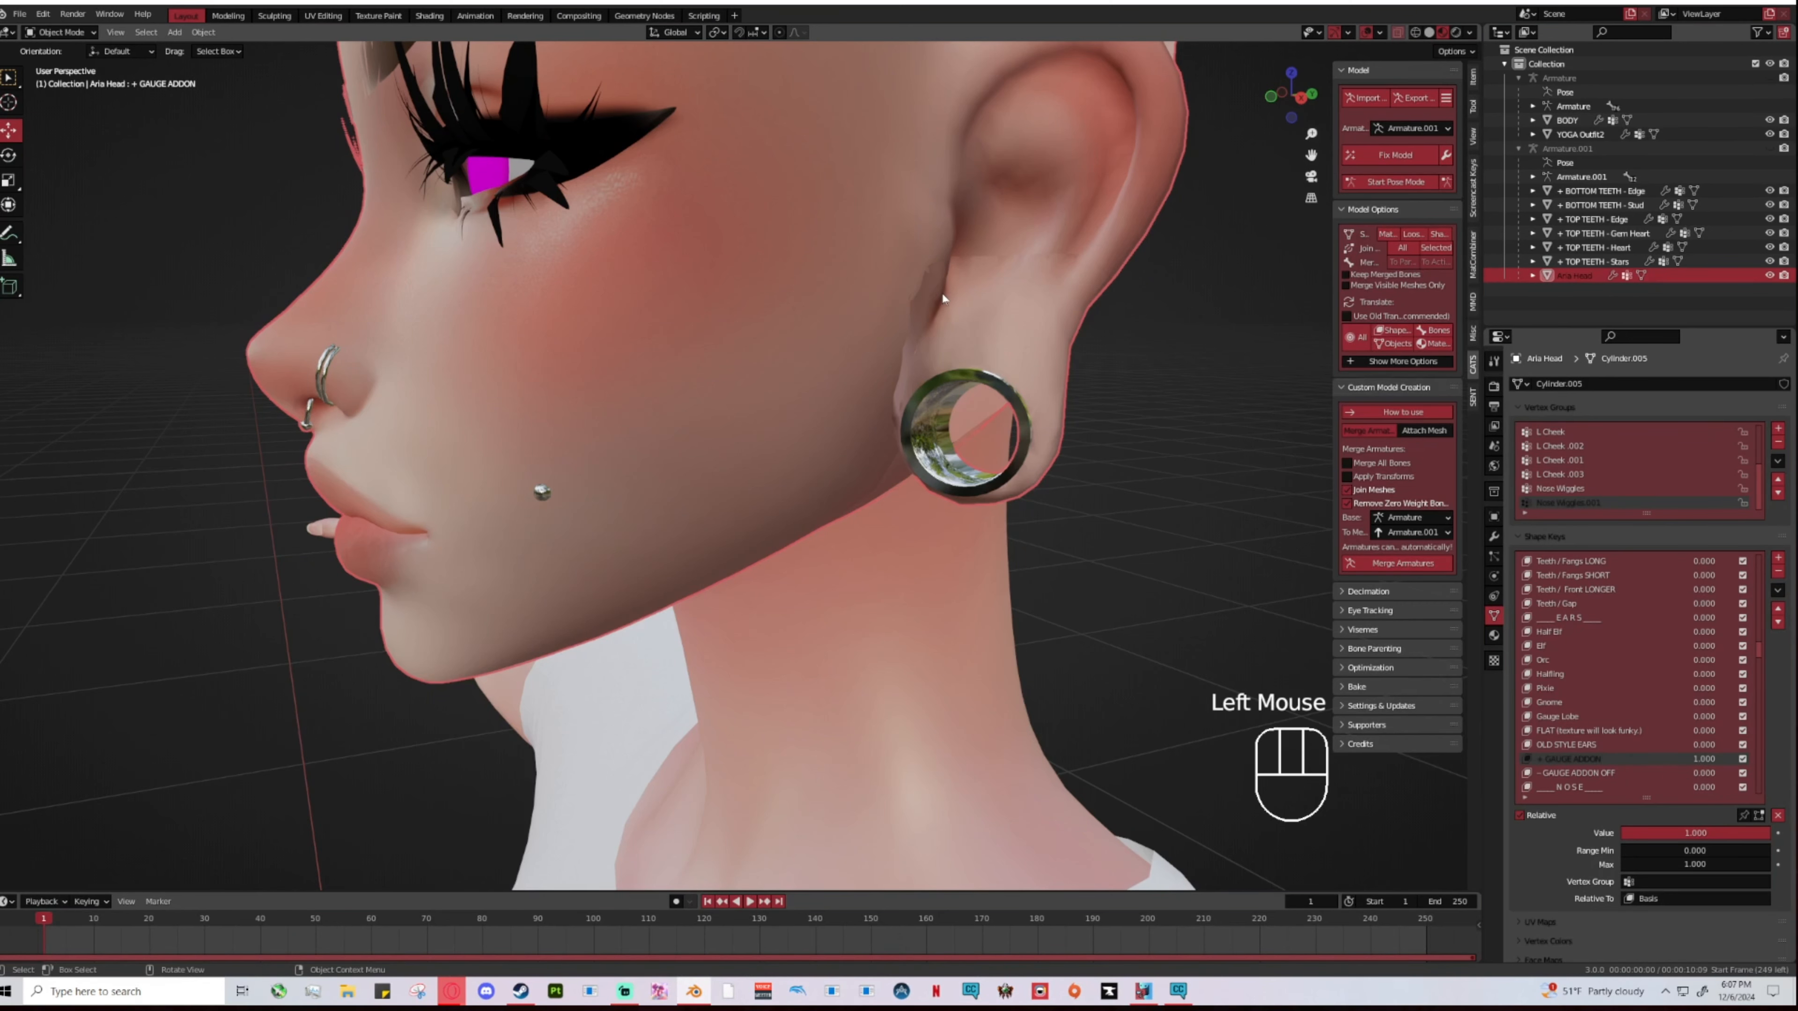
scroll(622, 318, "down", 5)
middle_click_drag(622, 318, 704, 321)
left_click(1276, 100)
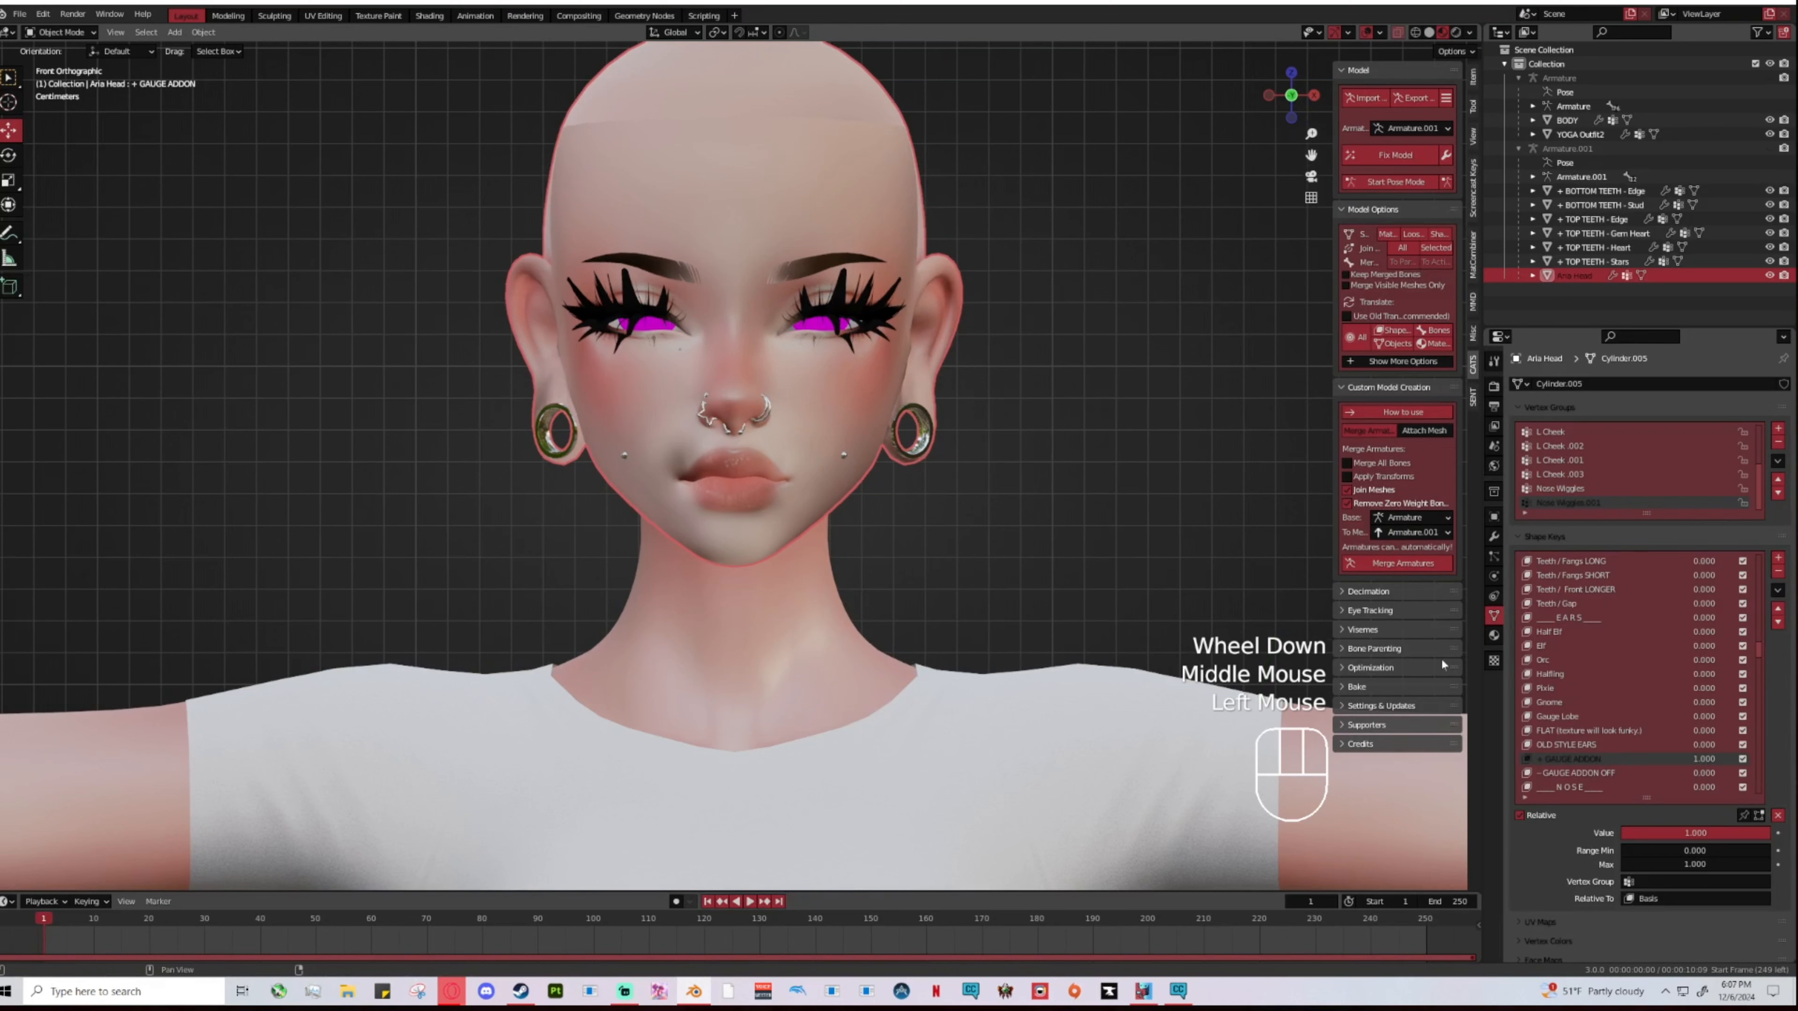
Step: Preview the - Eyes SOFT shape key on Aria Head and return its value to 0
scroll(1596, 687, "down", 1)
scroll(1595, 691, "up", 4)
scroll(1594, 692, "up", 5)
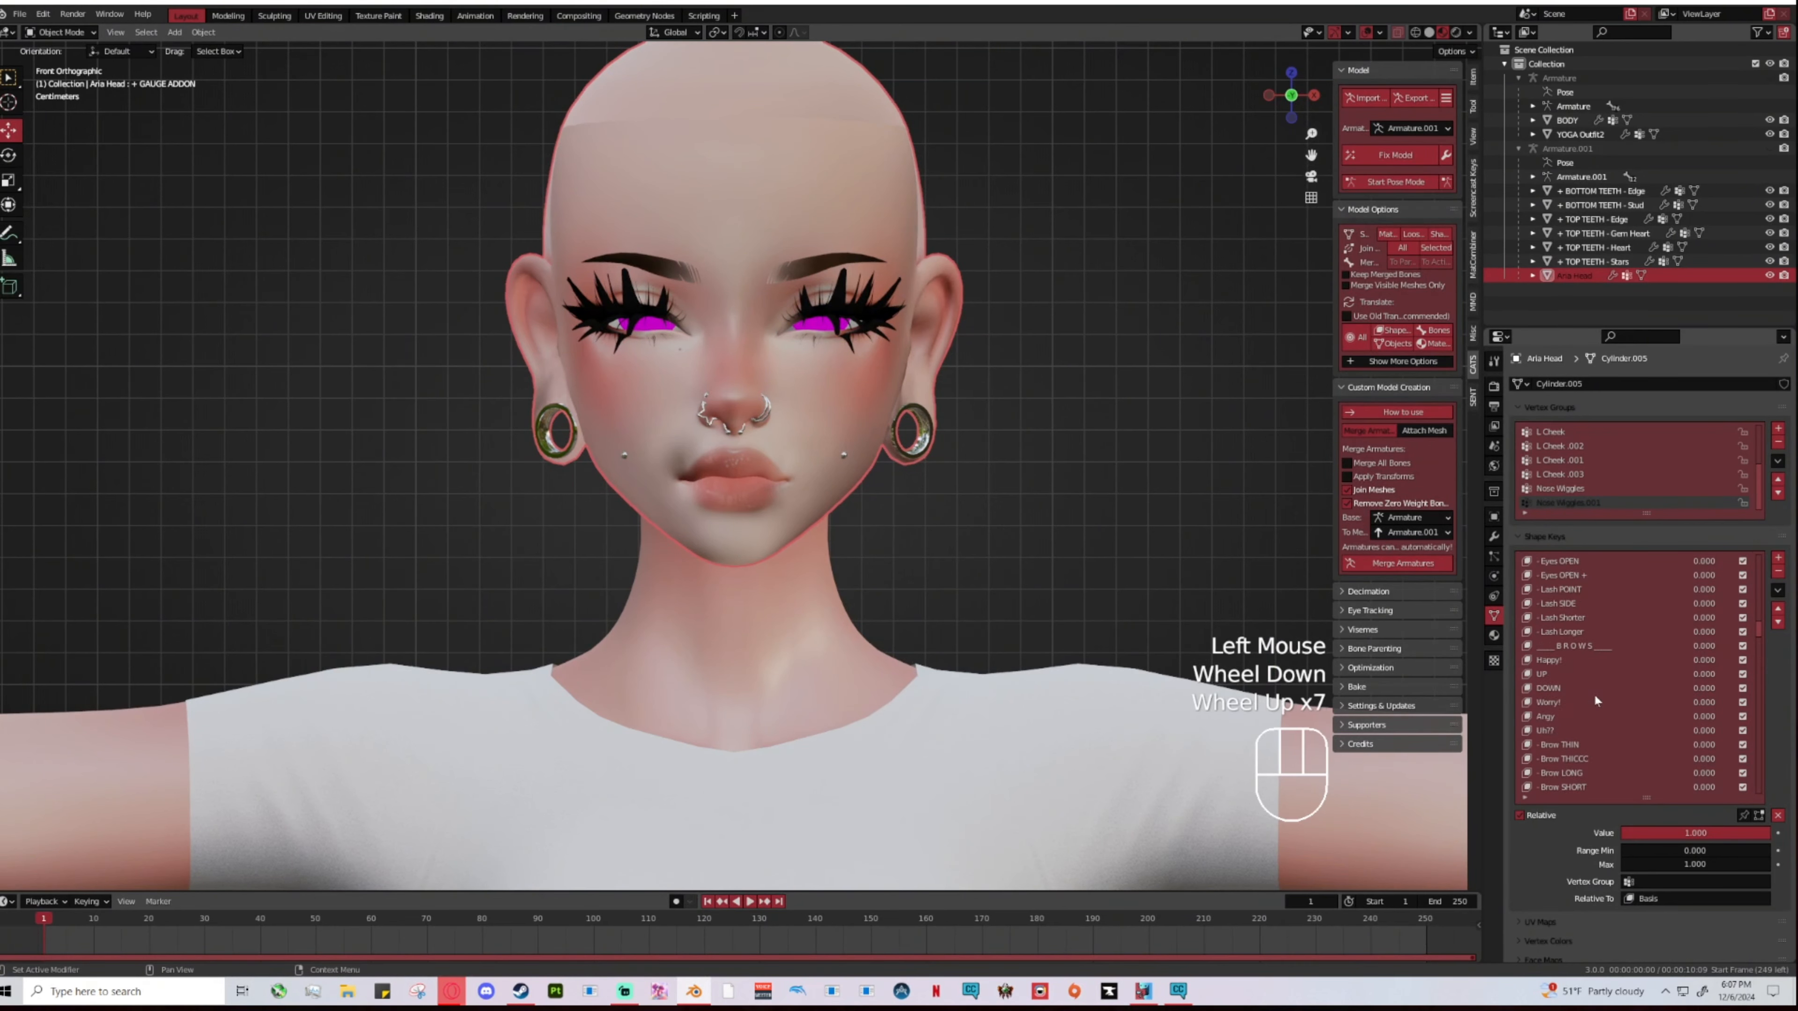
scroll(1561, 646, "up", 5)
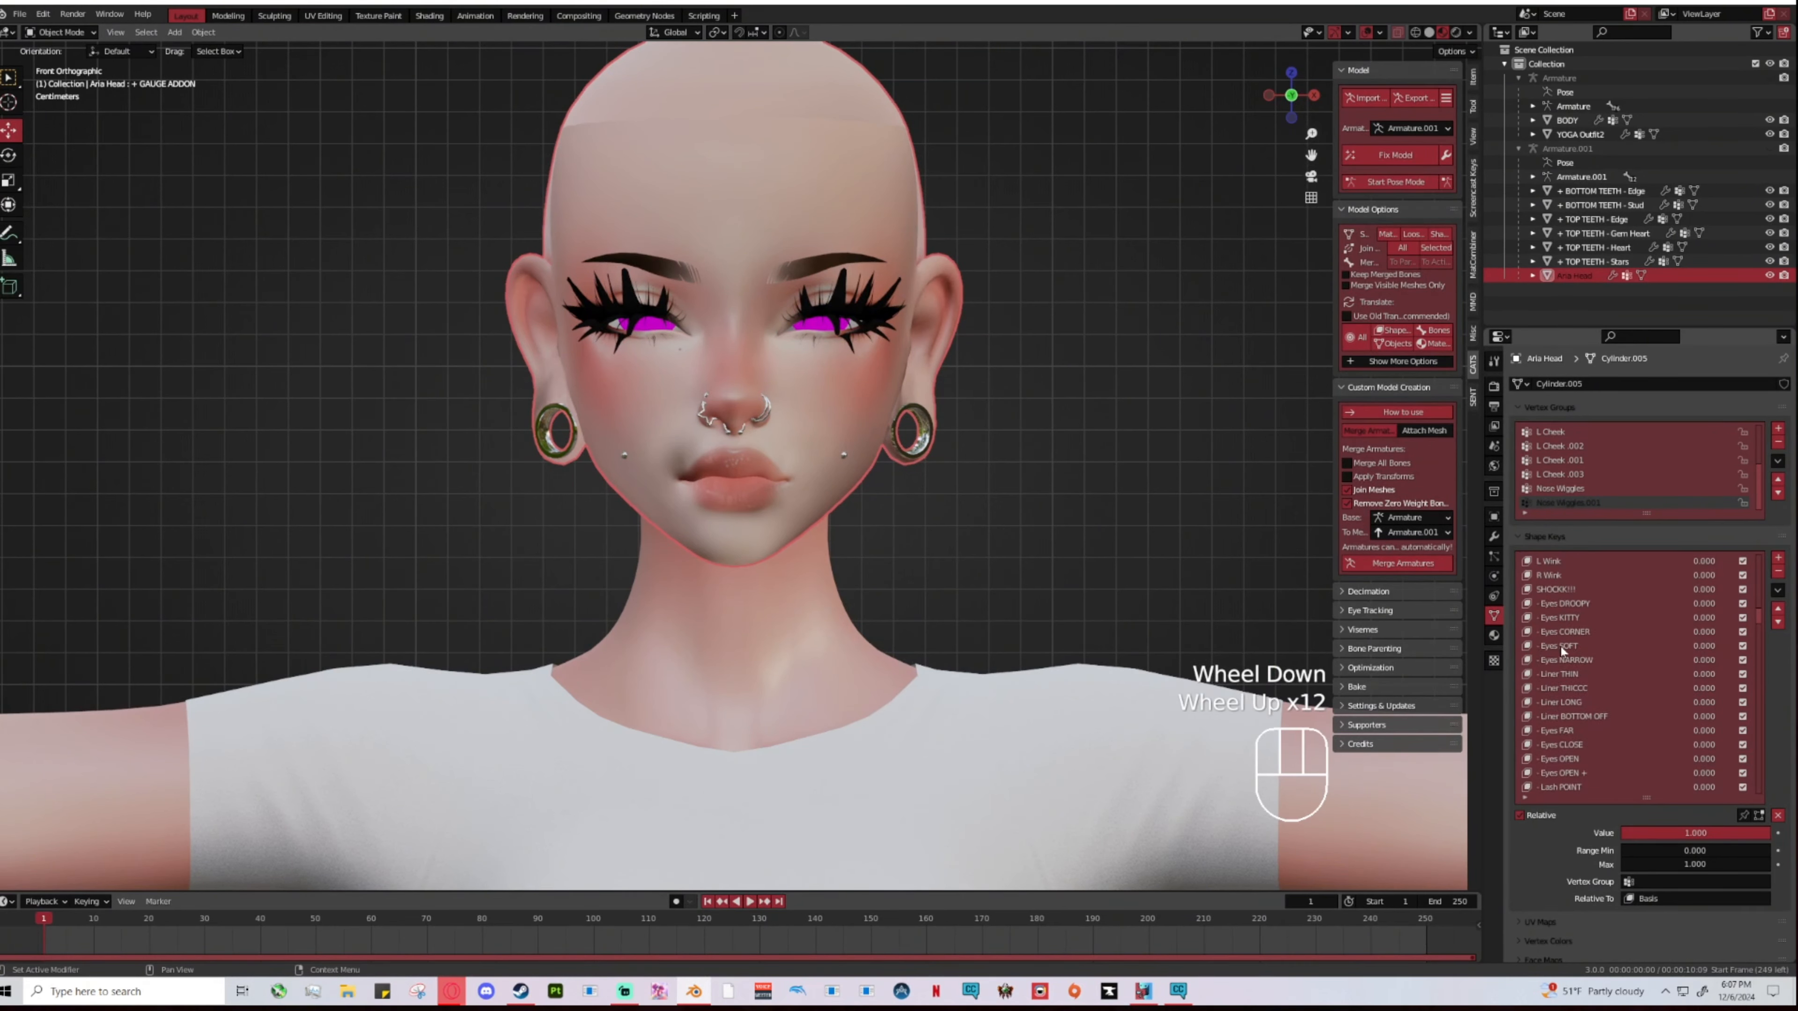
left_click(1594, 714)
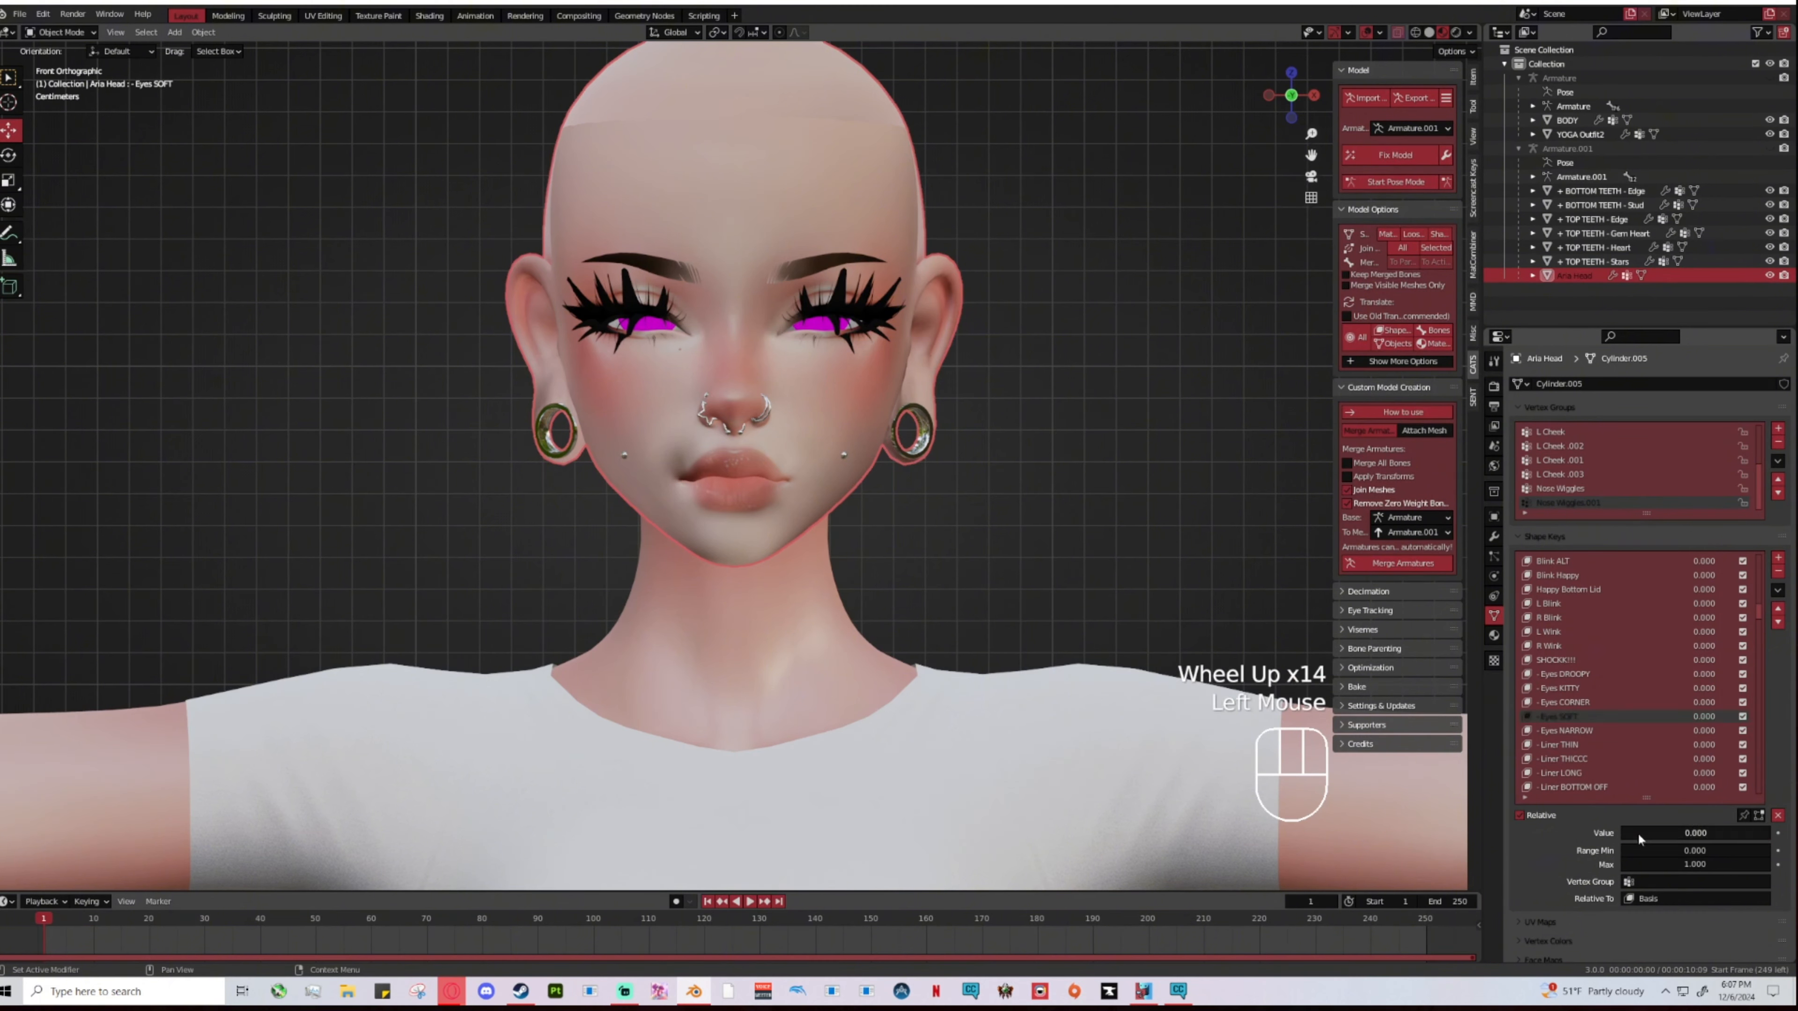
mouse_move(1632, 828)
left_mouse_down()
mouse_move(1713, 829)
mouse_move(1627, 833)
left_mouse_up()
left_click_drag(1744, 832, 1625, 825)
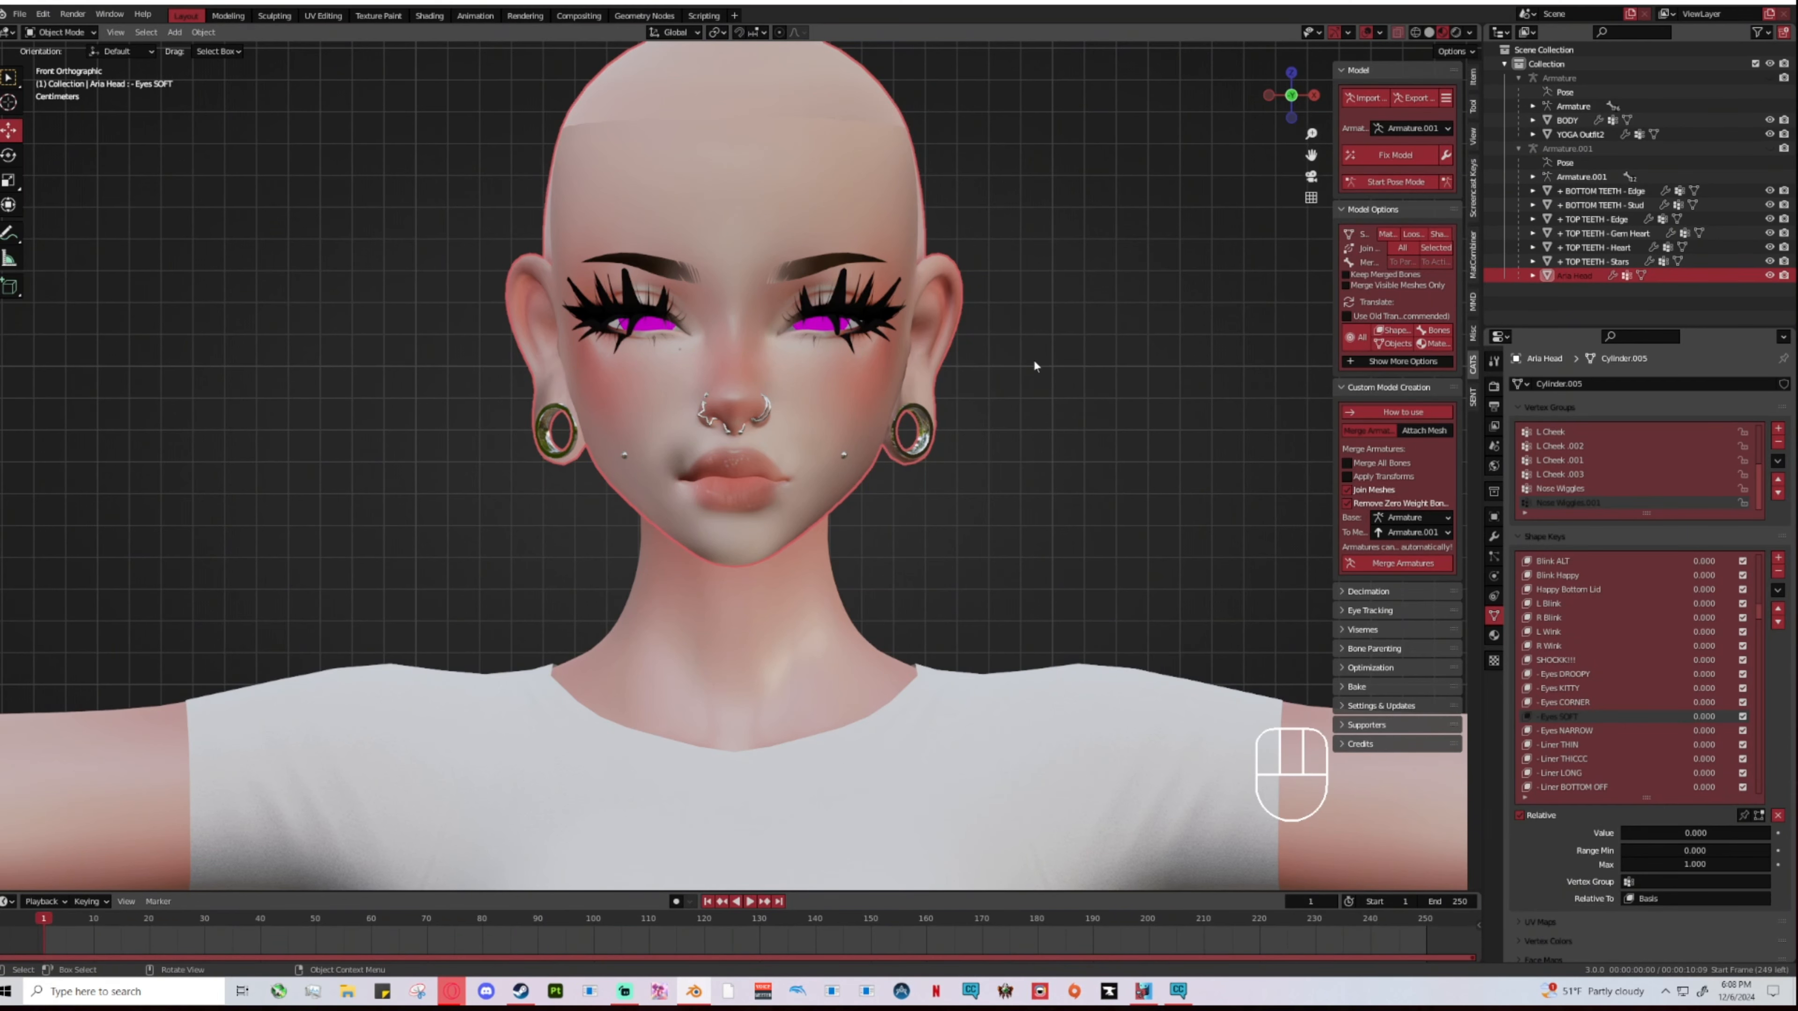
Step: Make + GAUGE ADDON the active shape key and test its value up to 1.000 while viewing the gauged earlobe up close
middle_click_drag(1035, 366, 939, 358)
scroll(939, 358, "up", 2)
middle_click_drag(1101, 389, 1148, 419)
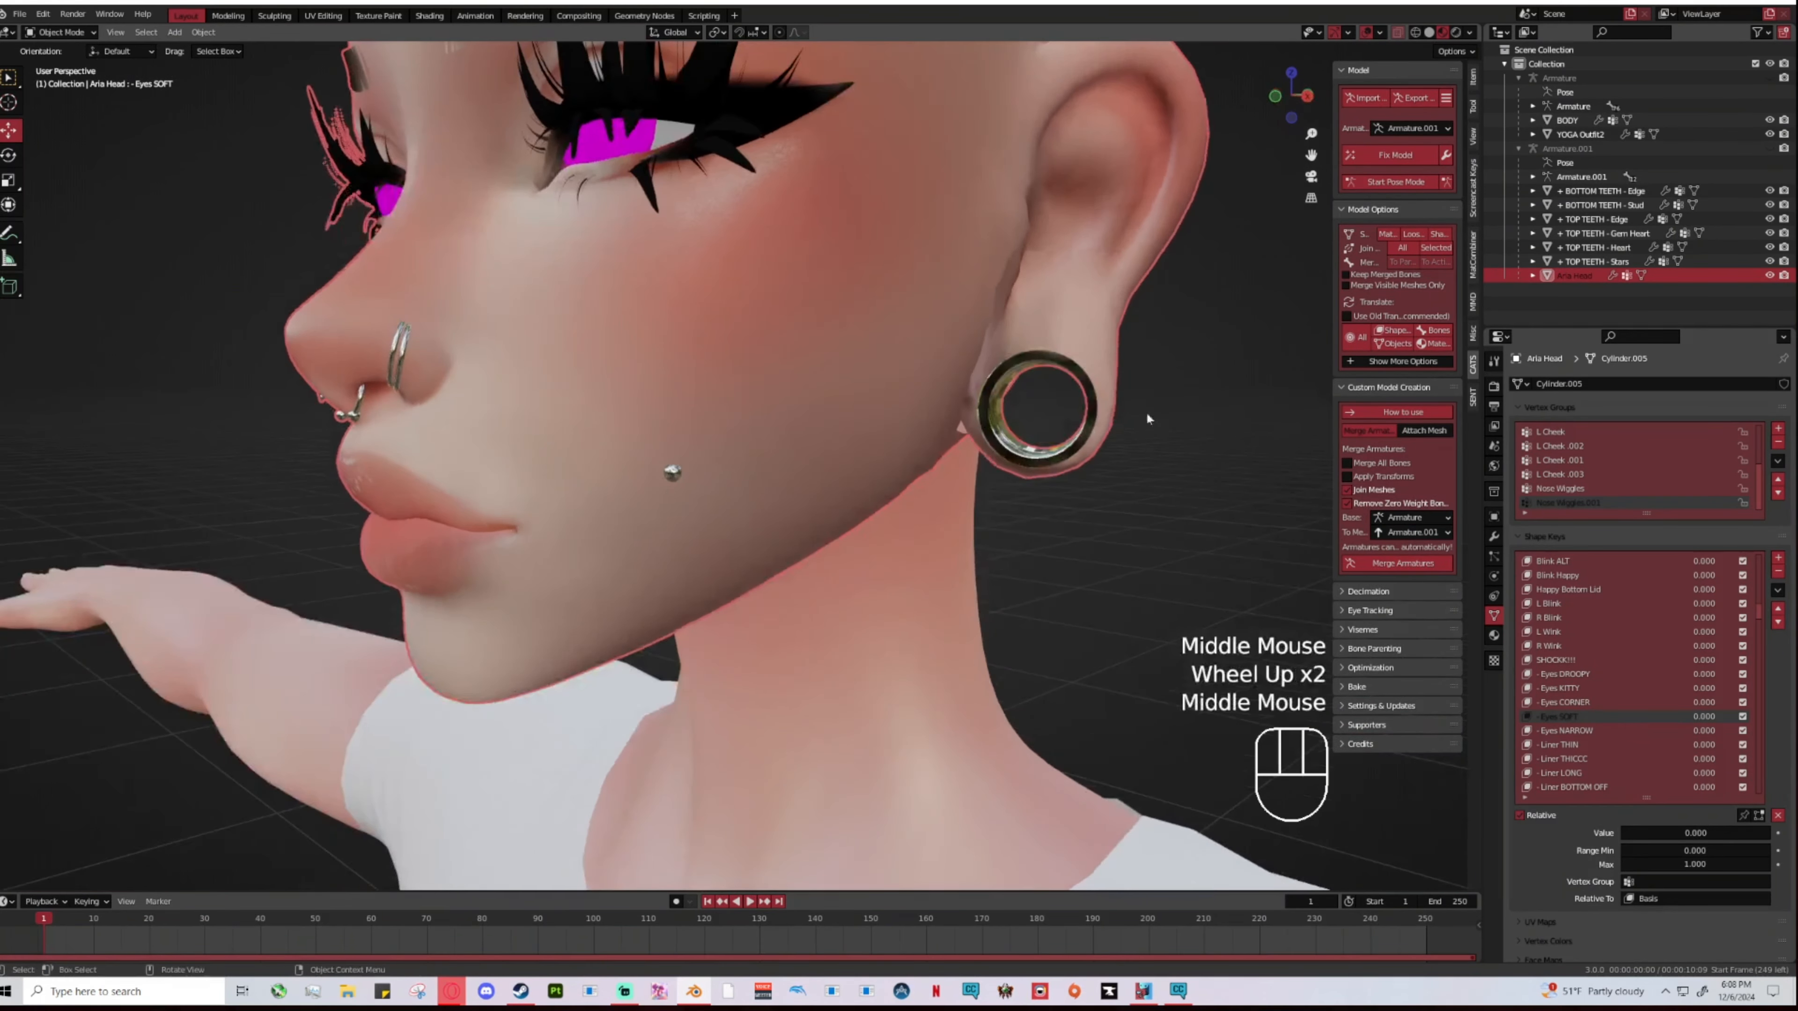
scroll(1662, 720, "down", 11)
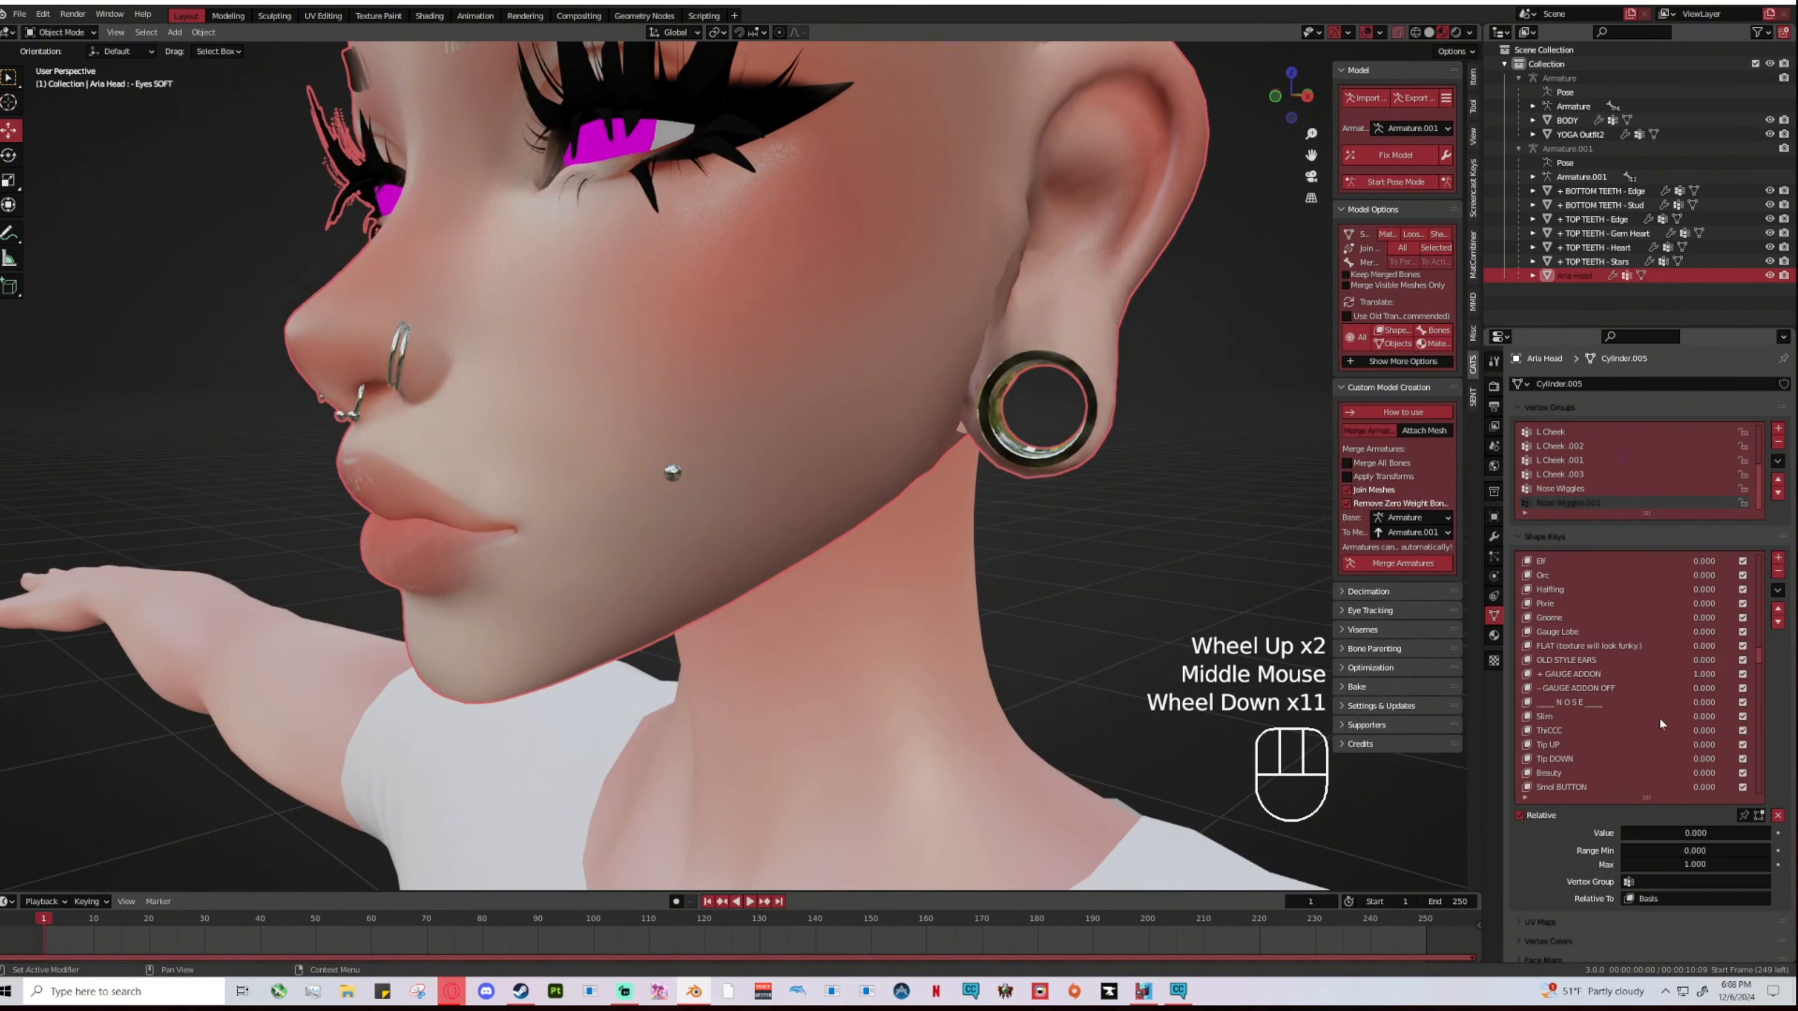
scroll(1659, 723, "down", 2)
scroll(1632, 711, "up", 3)
left_click(1572, 646)
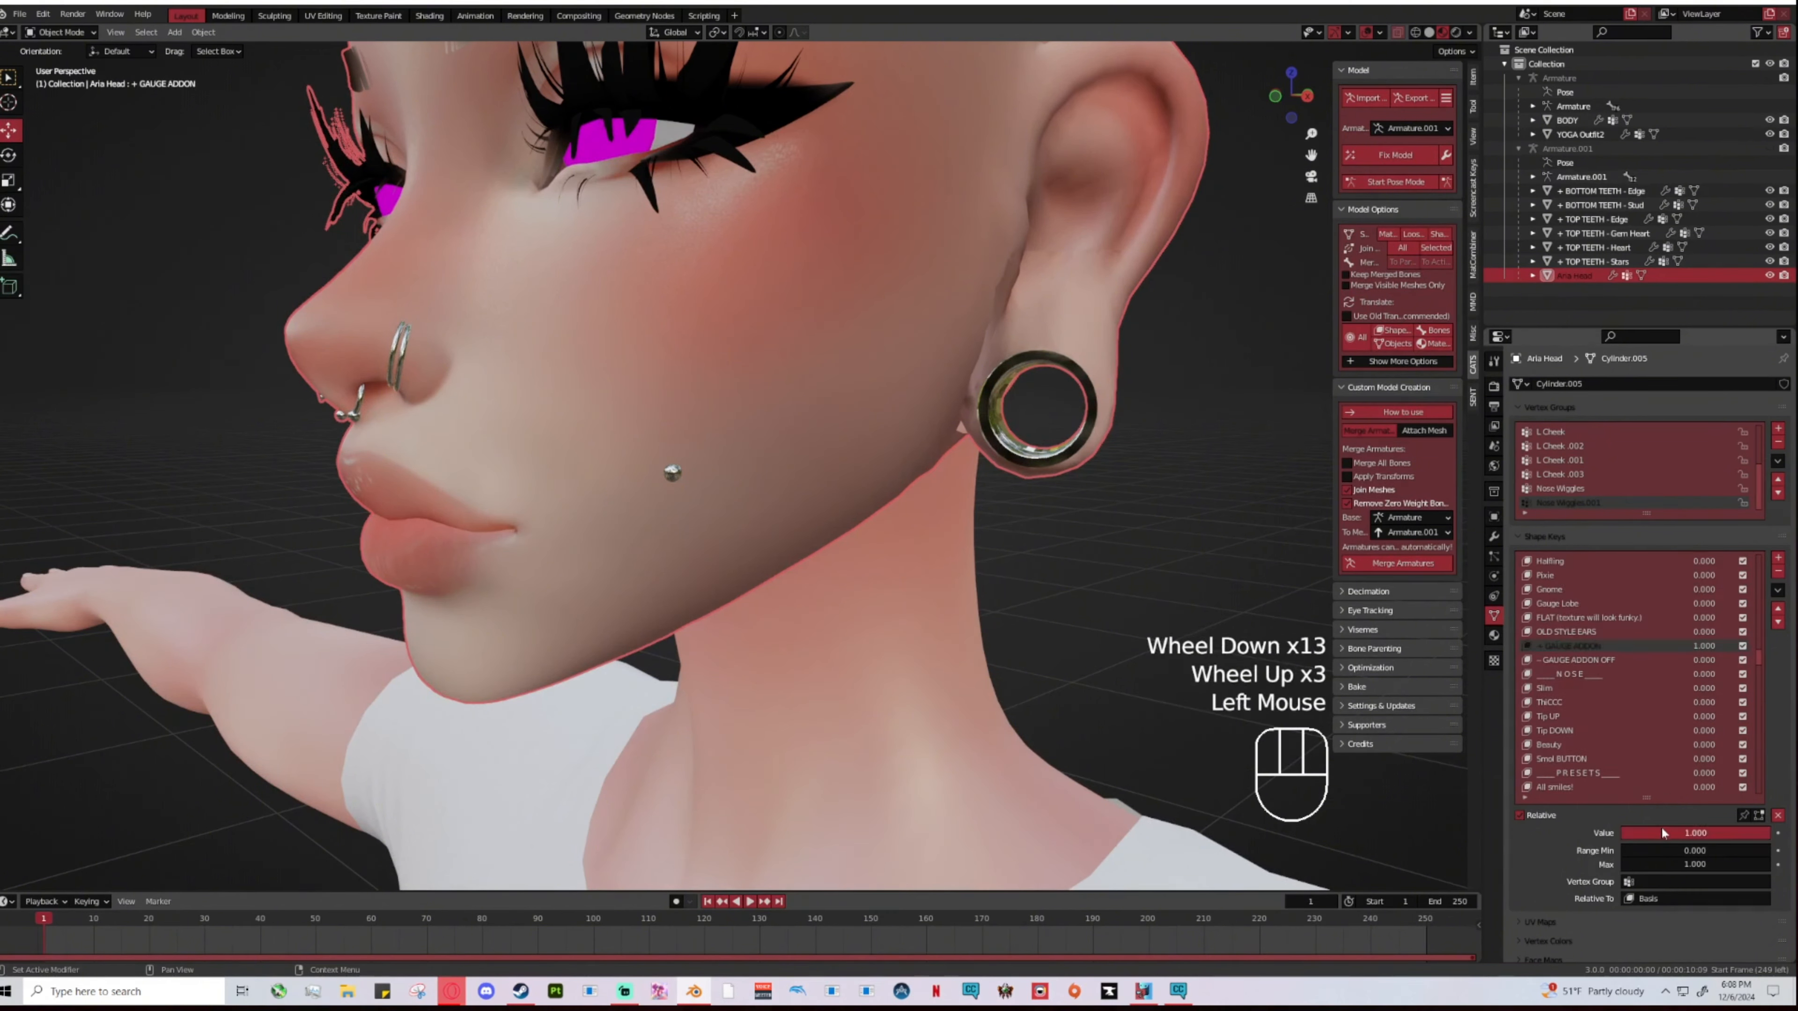
double_click(1573, 645)
left_click_drag(1657, 833, 1768, 834)
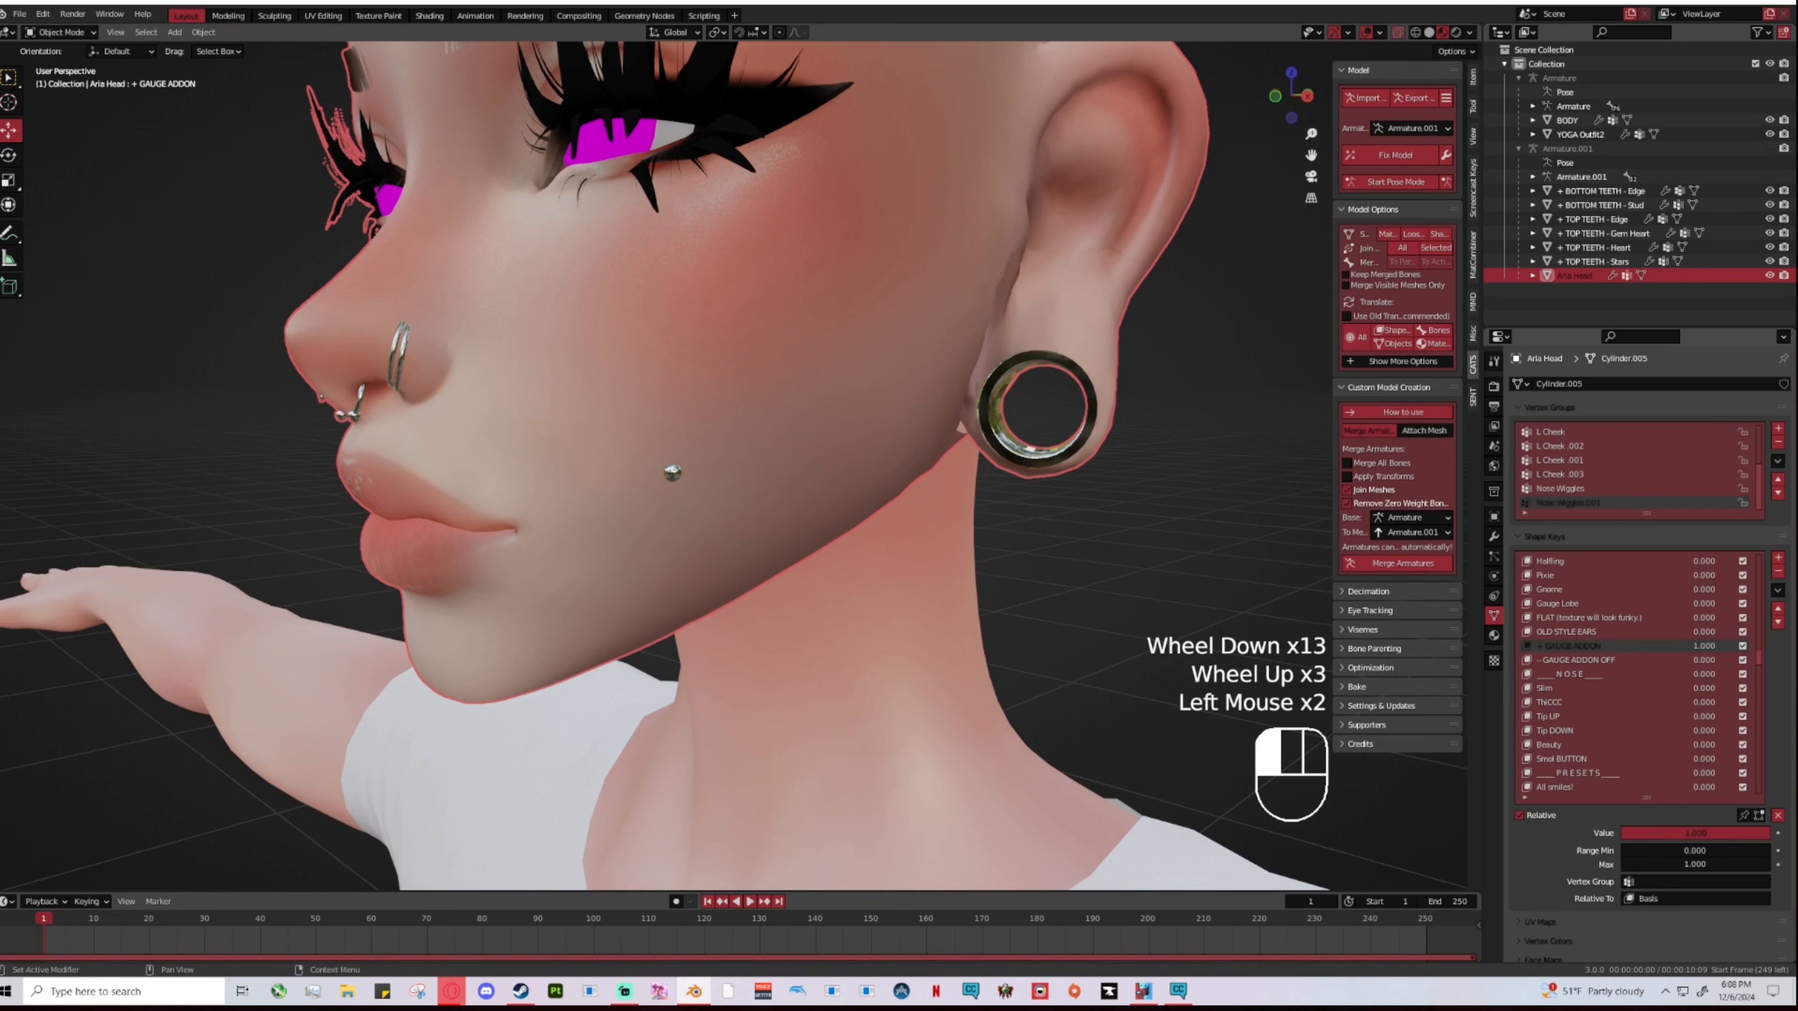
Step: Set the + GAUGE ADDON shape key to 0 and - GAUGE ADDON OFF to 1.000, and view the head from the front
left_click(1578, 660)
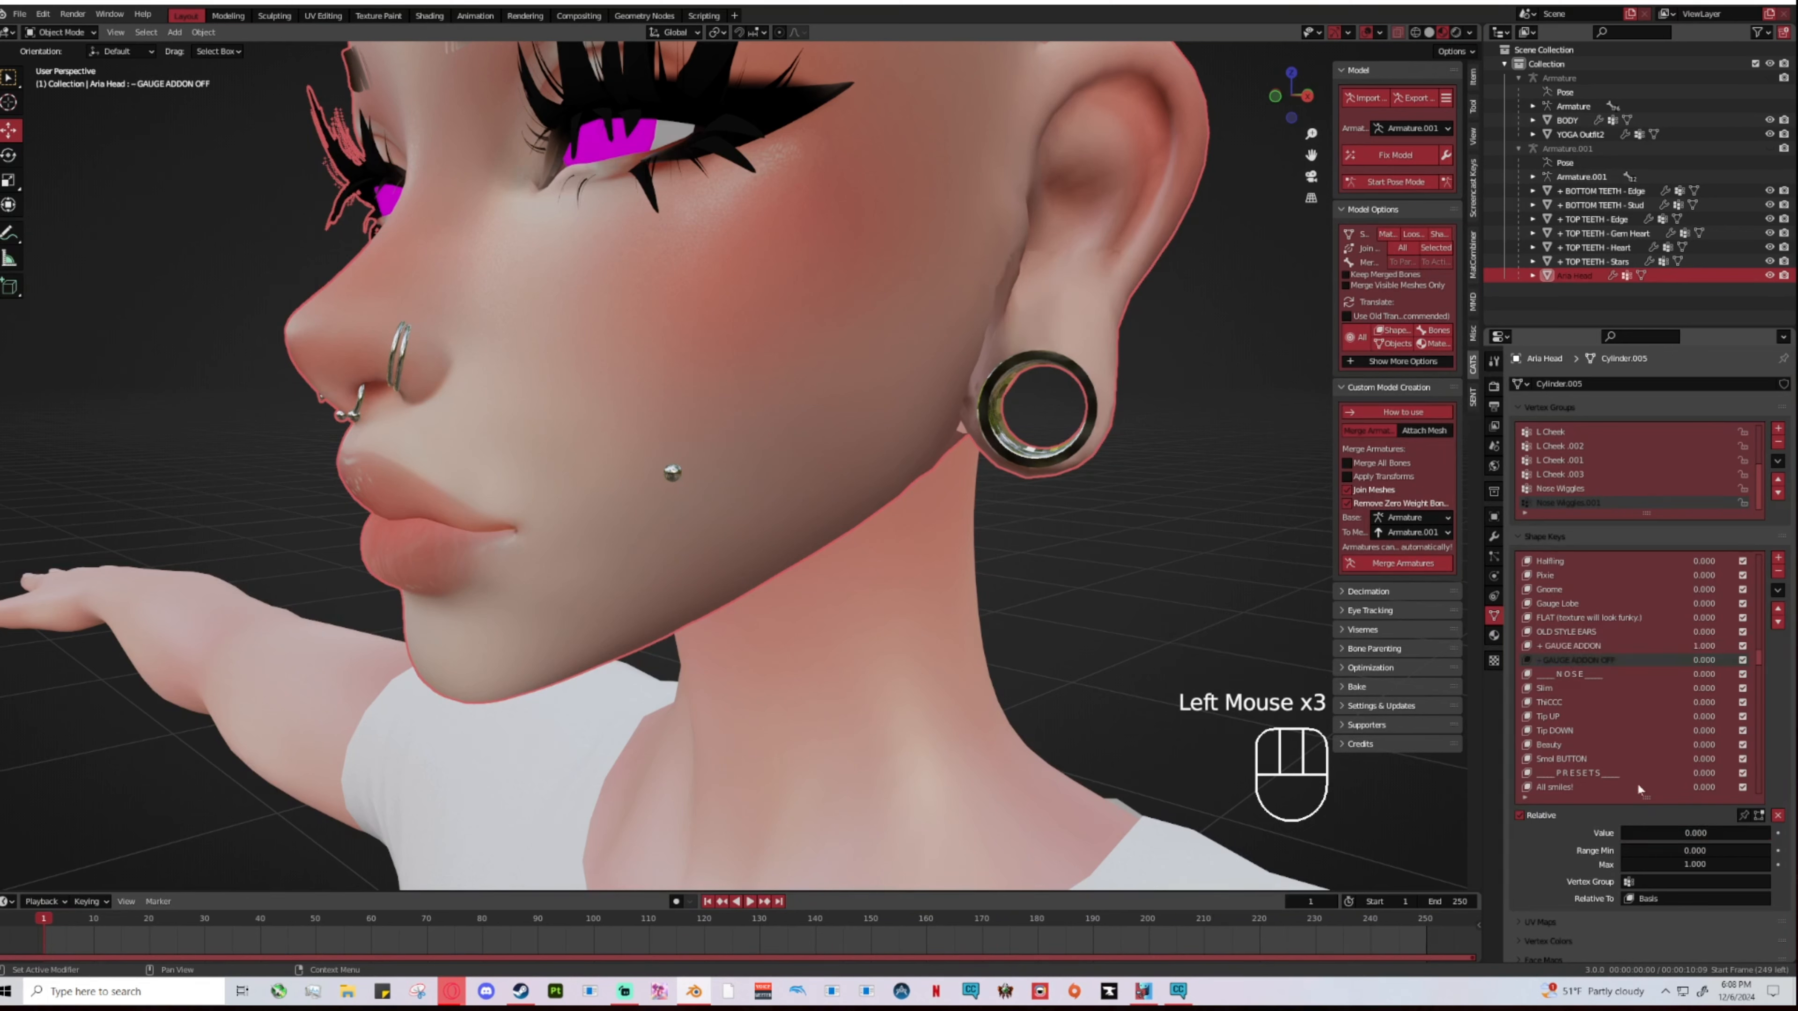
left_click(1572, 646)
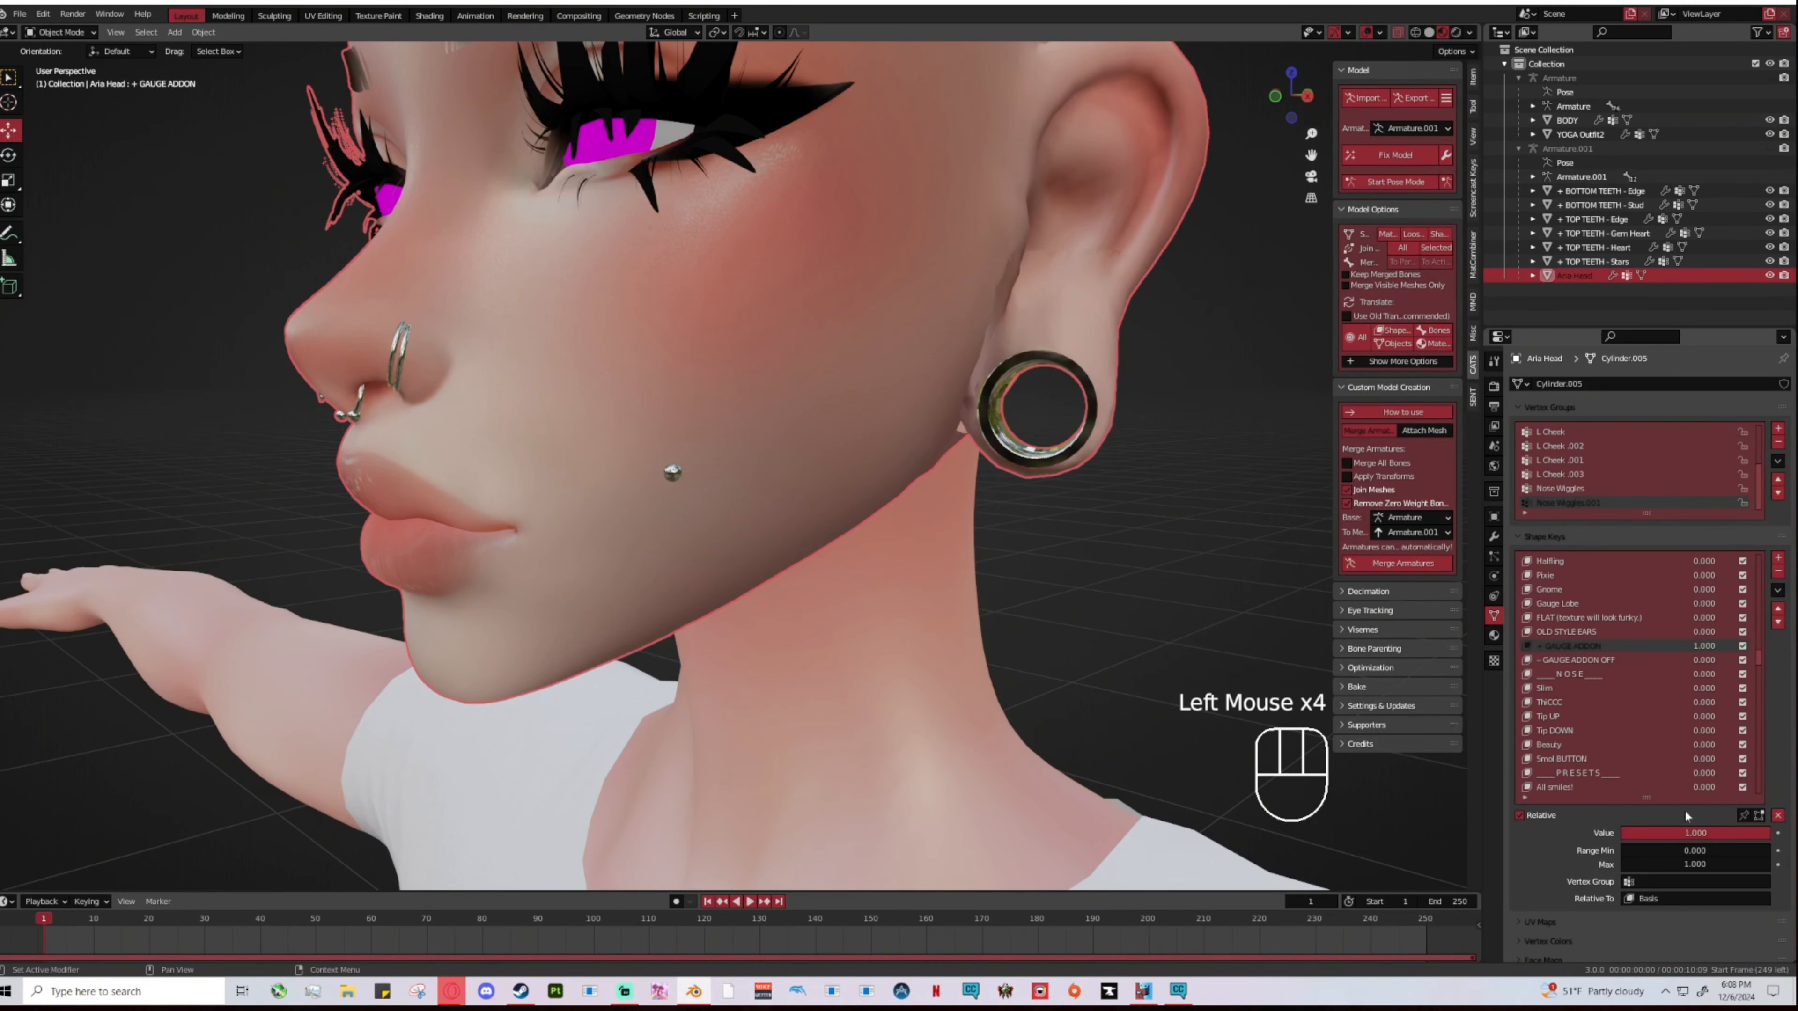
left_click(1721, 833)
left_click_drag(1720, 833, 1783, 836)
left_click(1566, 661)
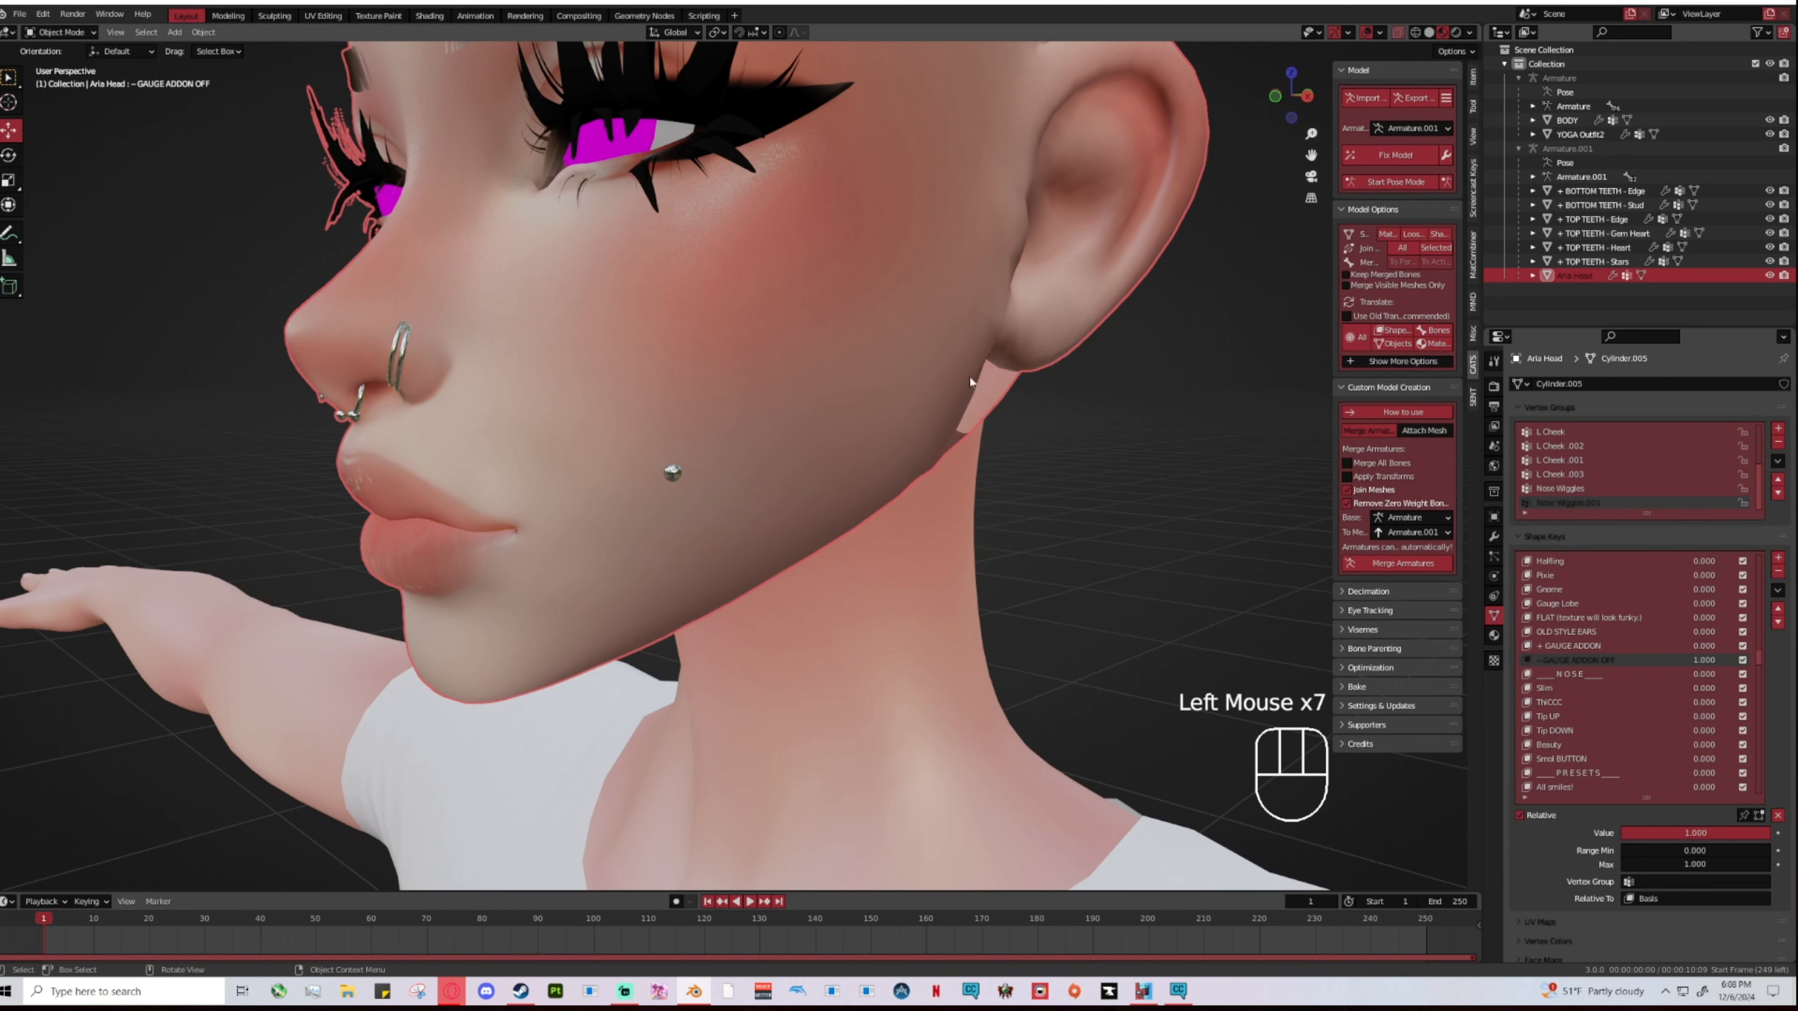
middle_click_drag(1053, 337, 1291, 109)
left_click(1291, 109)
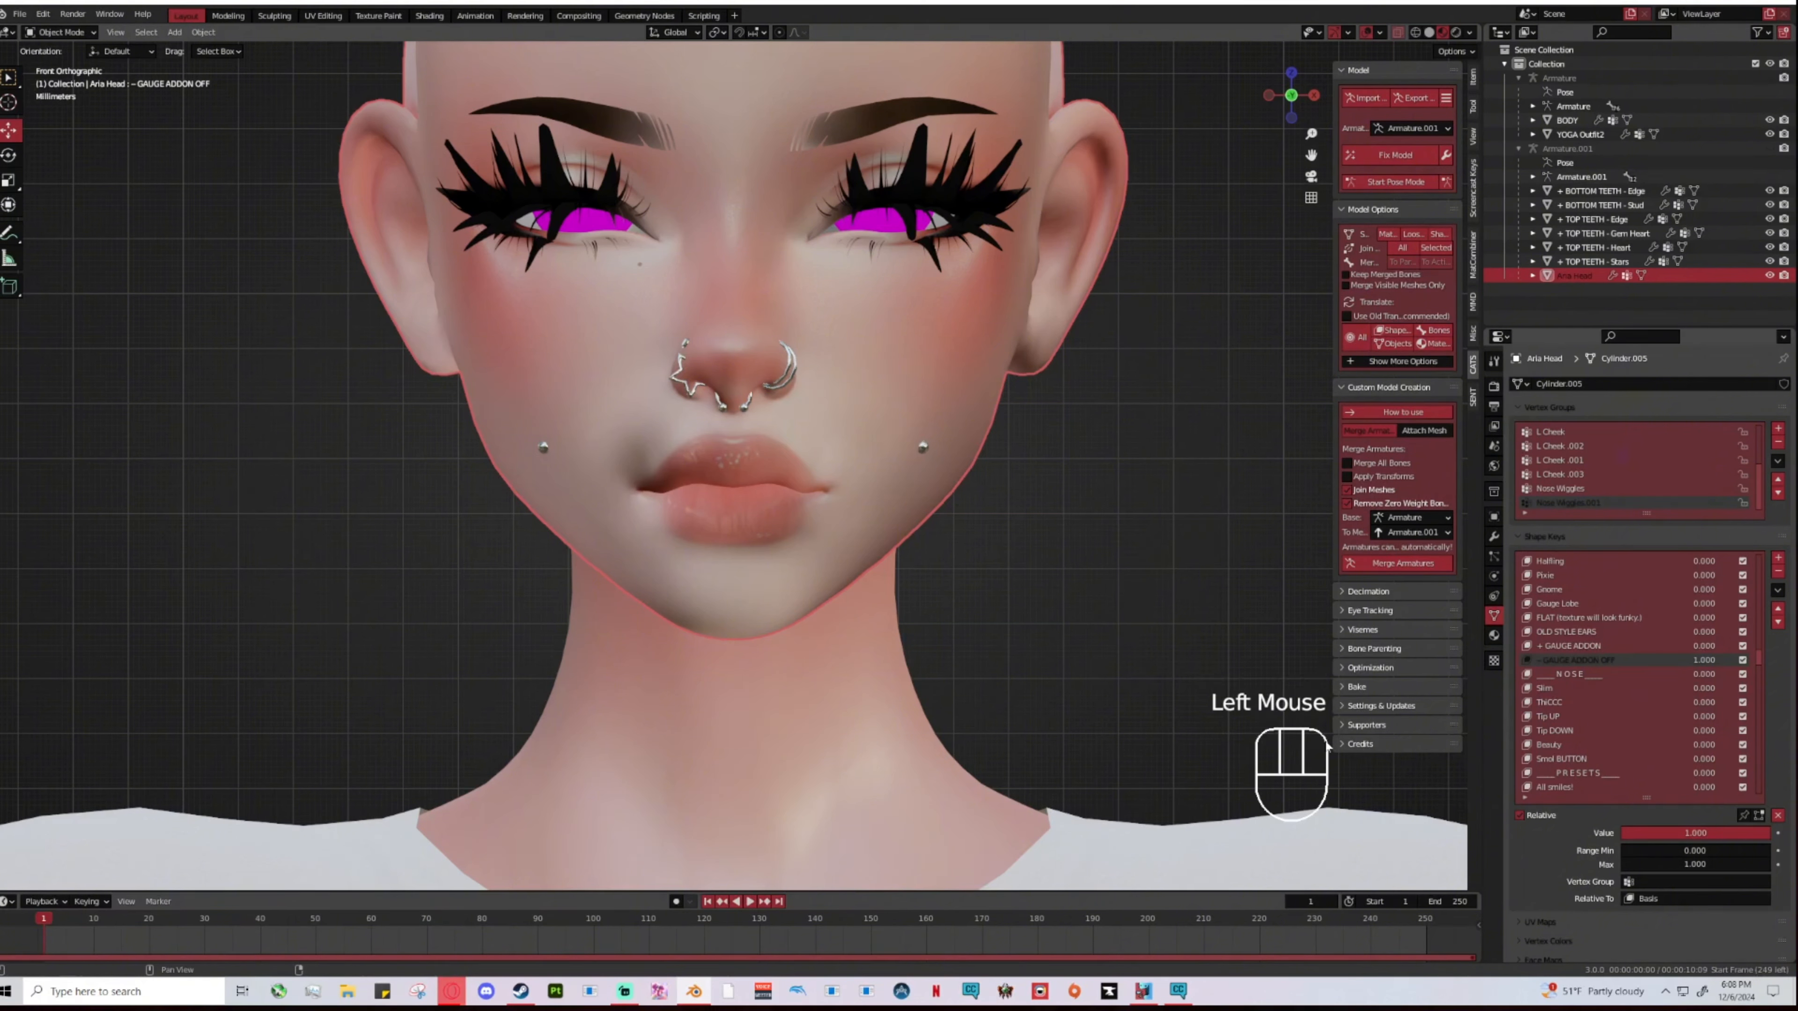
Step: Set the - GAUGE ADDON OFF shape key to 0 and the + GAUGE ADDON shape key to 1.000
left_click(1695, 832)
left_click_drag(1695, 833, 1773, 833)
left_click(1543, 644)
left_click(1670, 834)
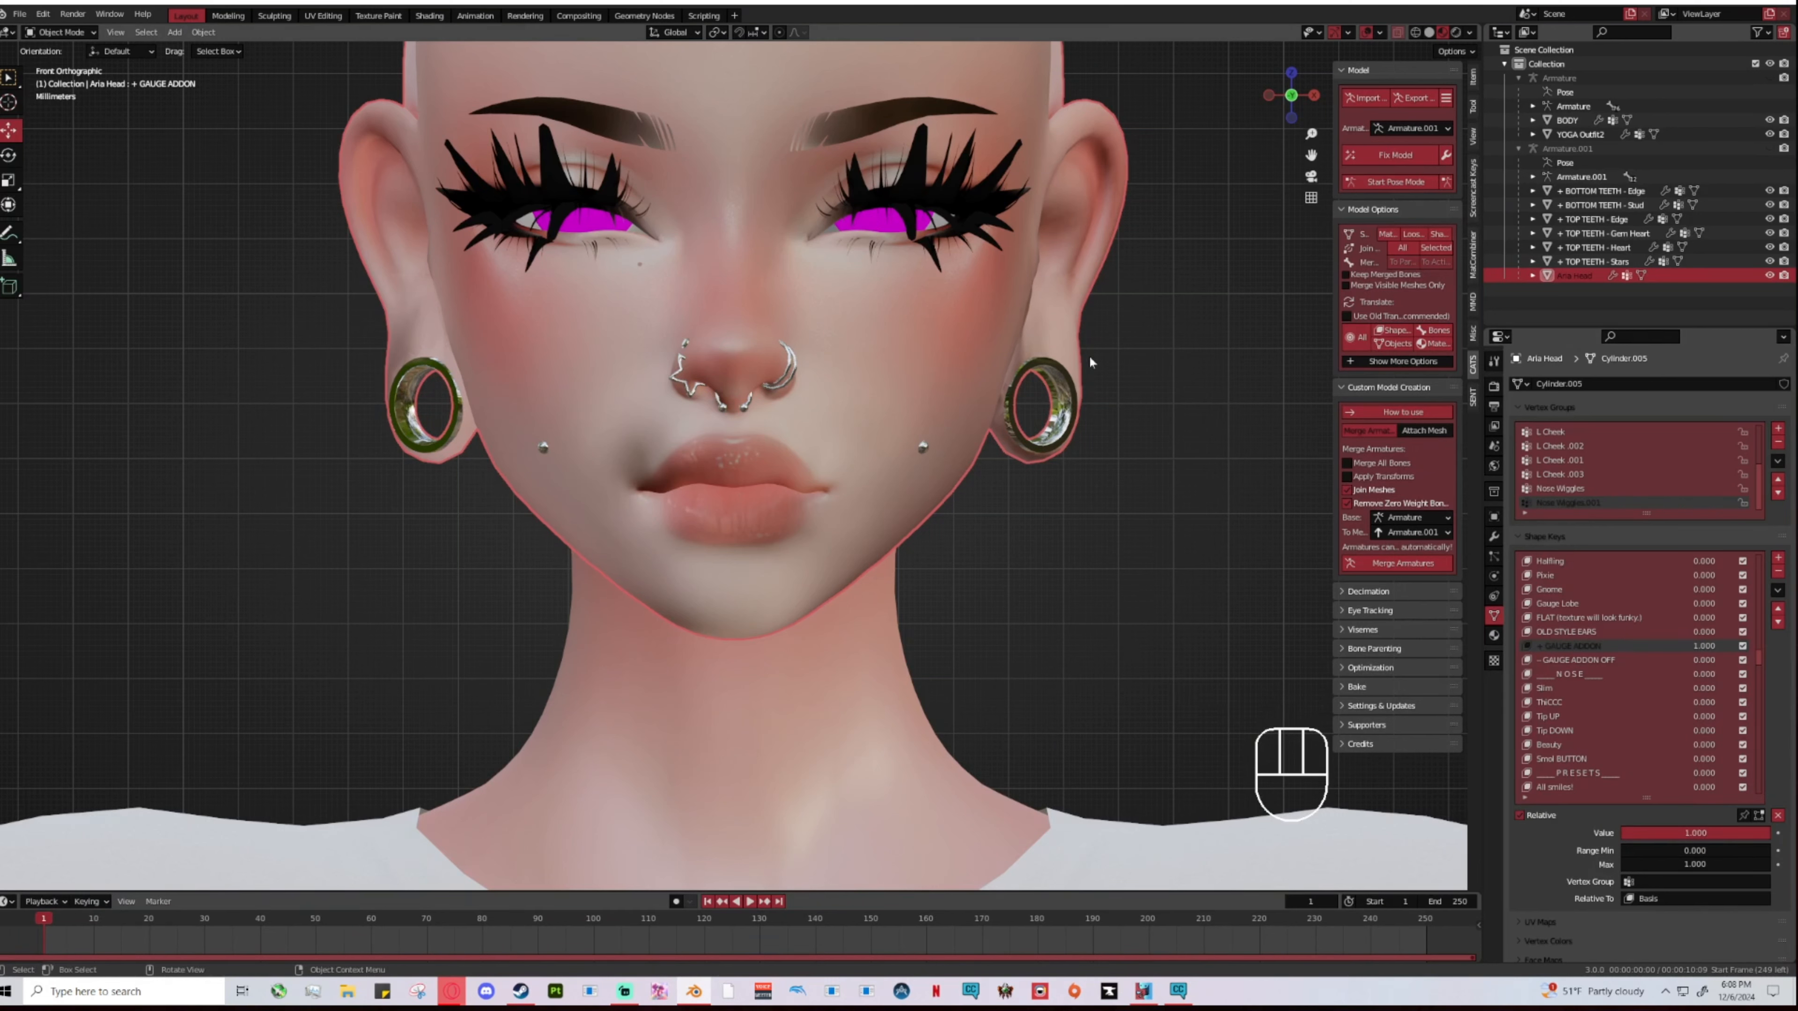
Step: With + GAUGE ADDON active at 1.000, apply the selected shape key to the Basis of Aria Head
left_click(1778, 591)
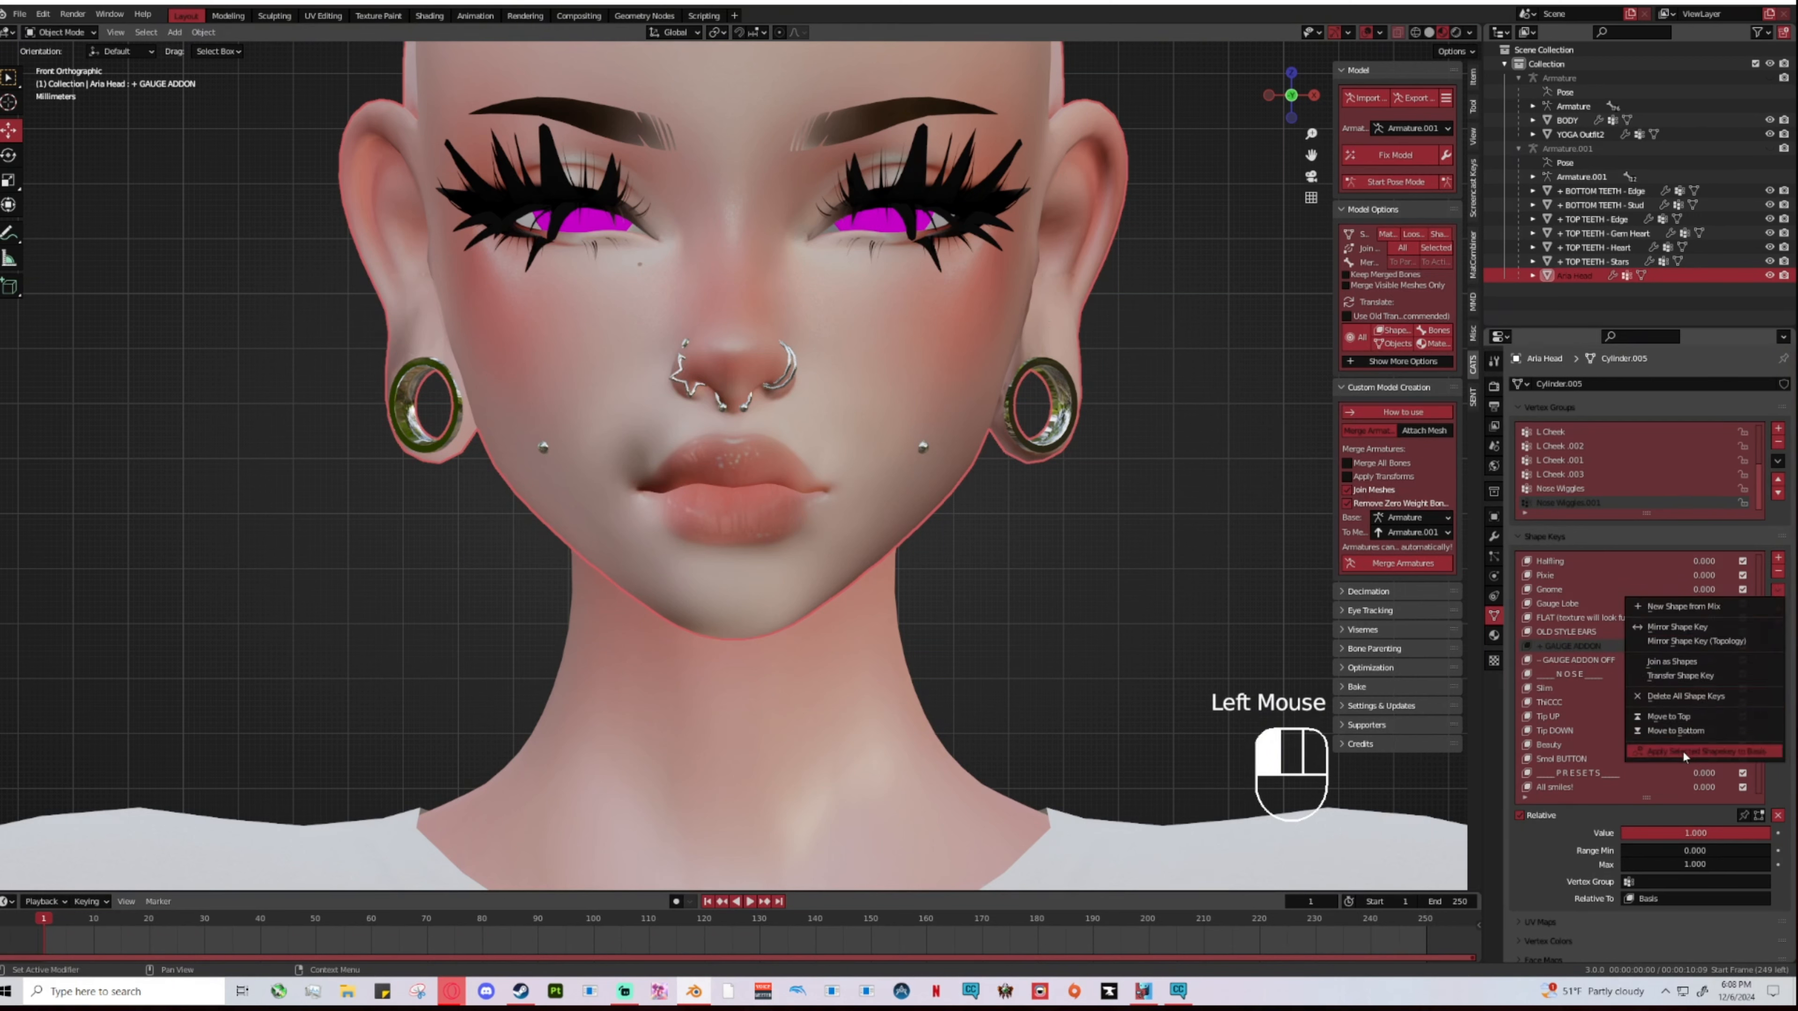
left_click(1719, 744)
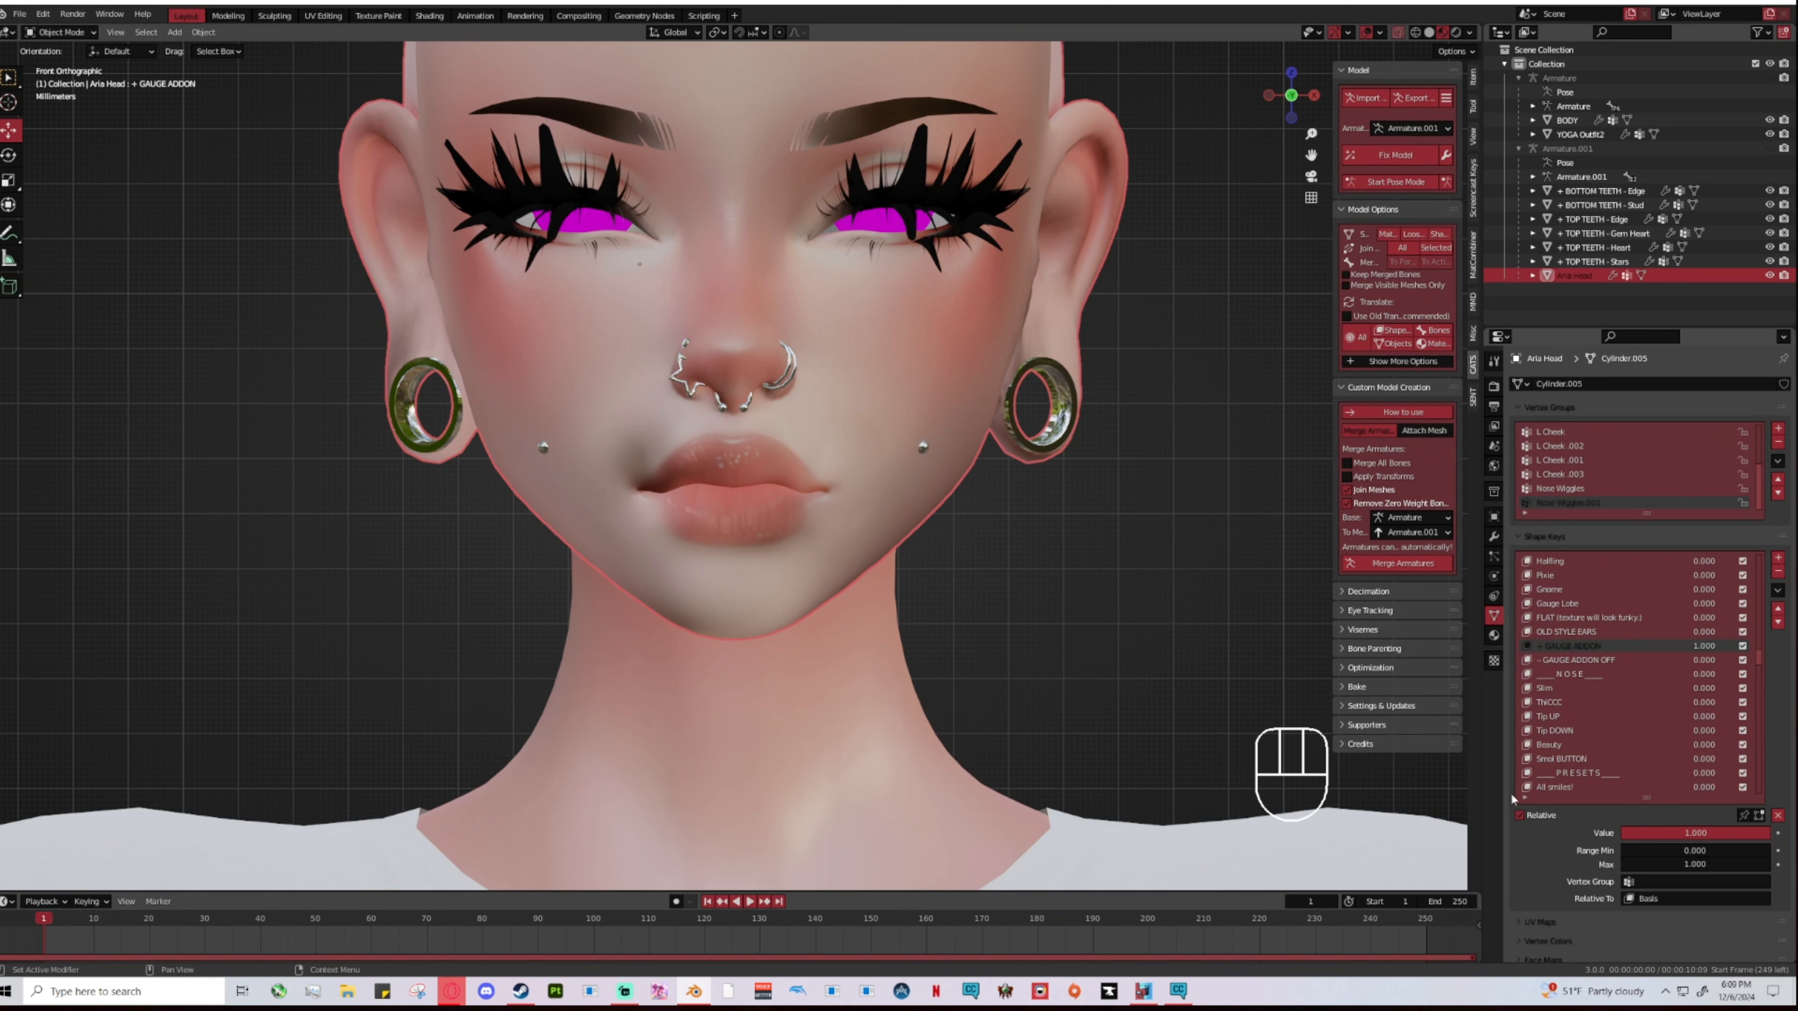
left_click(1725, 831)
left_click_drag(1724, 832, 1765, 834)
left_click(1777, 590)
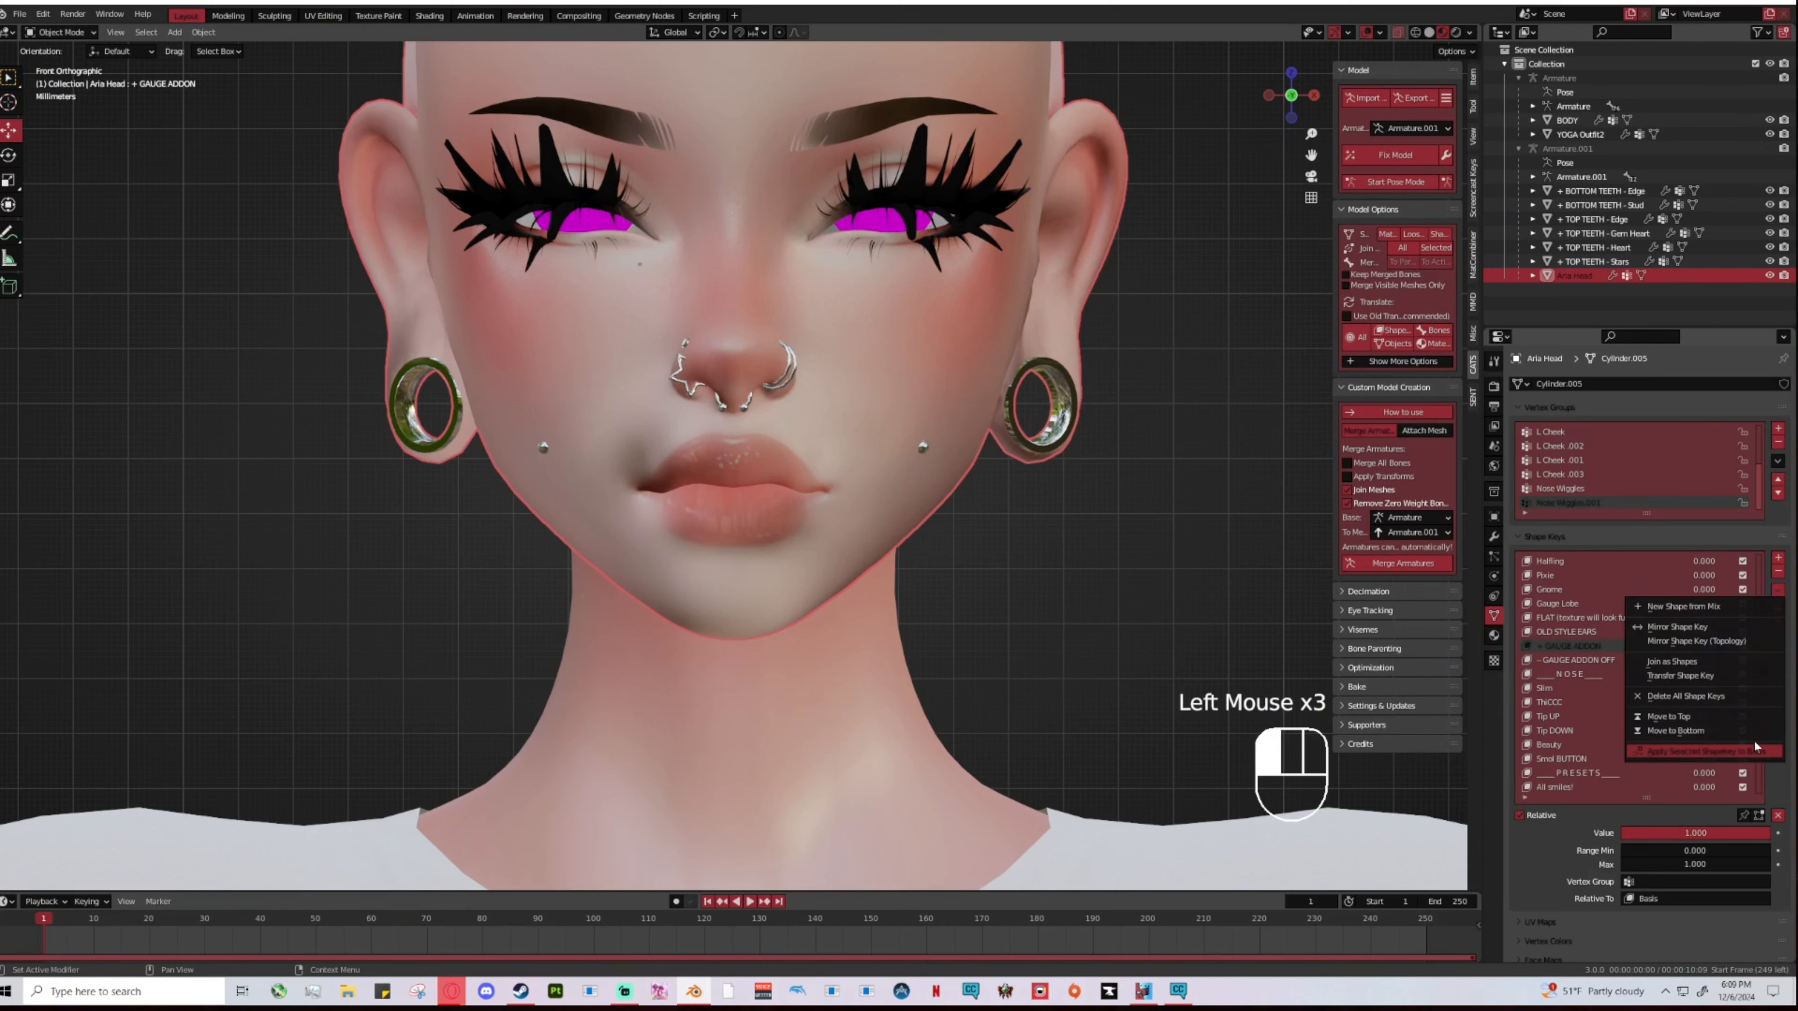
left_click(1689, 717)
left_click(1687, 717)
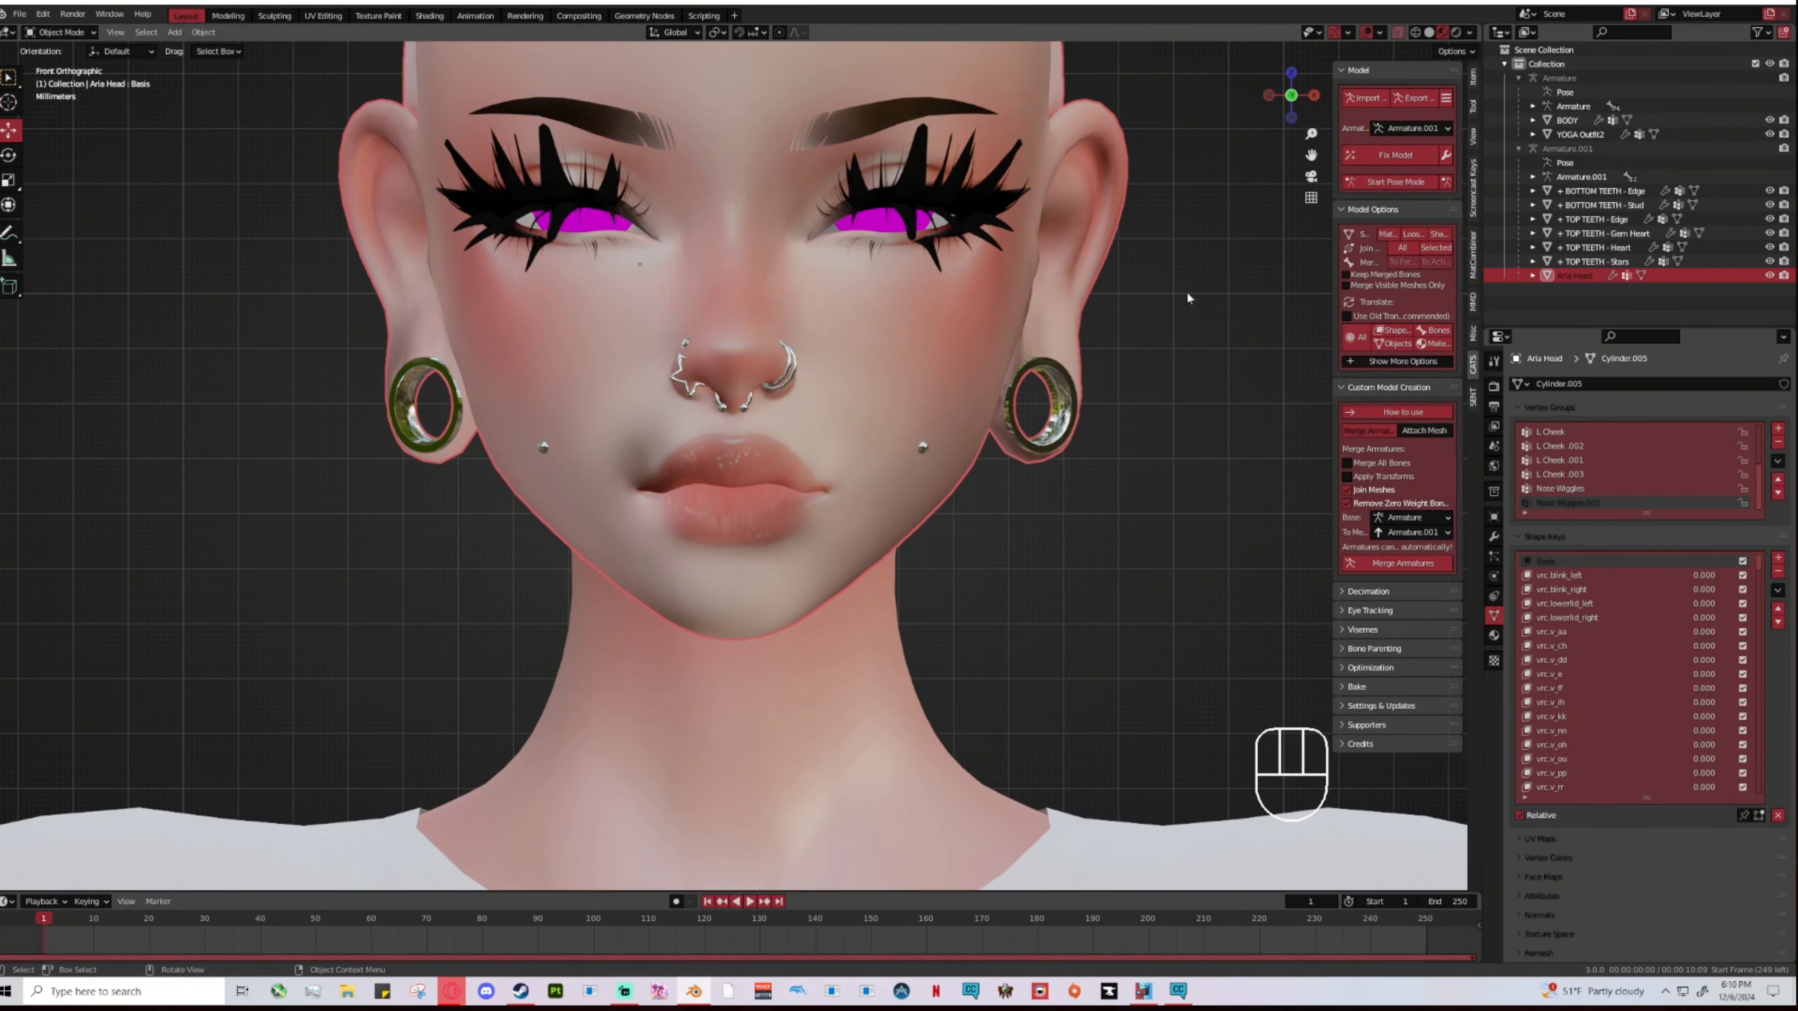
Step: Select the + GAUGE ADDON - Reverted shape key and set its value to 1.000 with the earlobe in close-up
scroll(1188, 298, "down", 4)
middle_click_drag(1152, 313, 1200, 336)
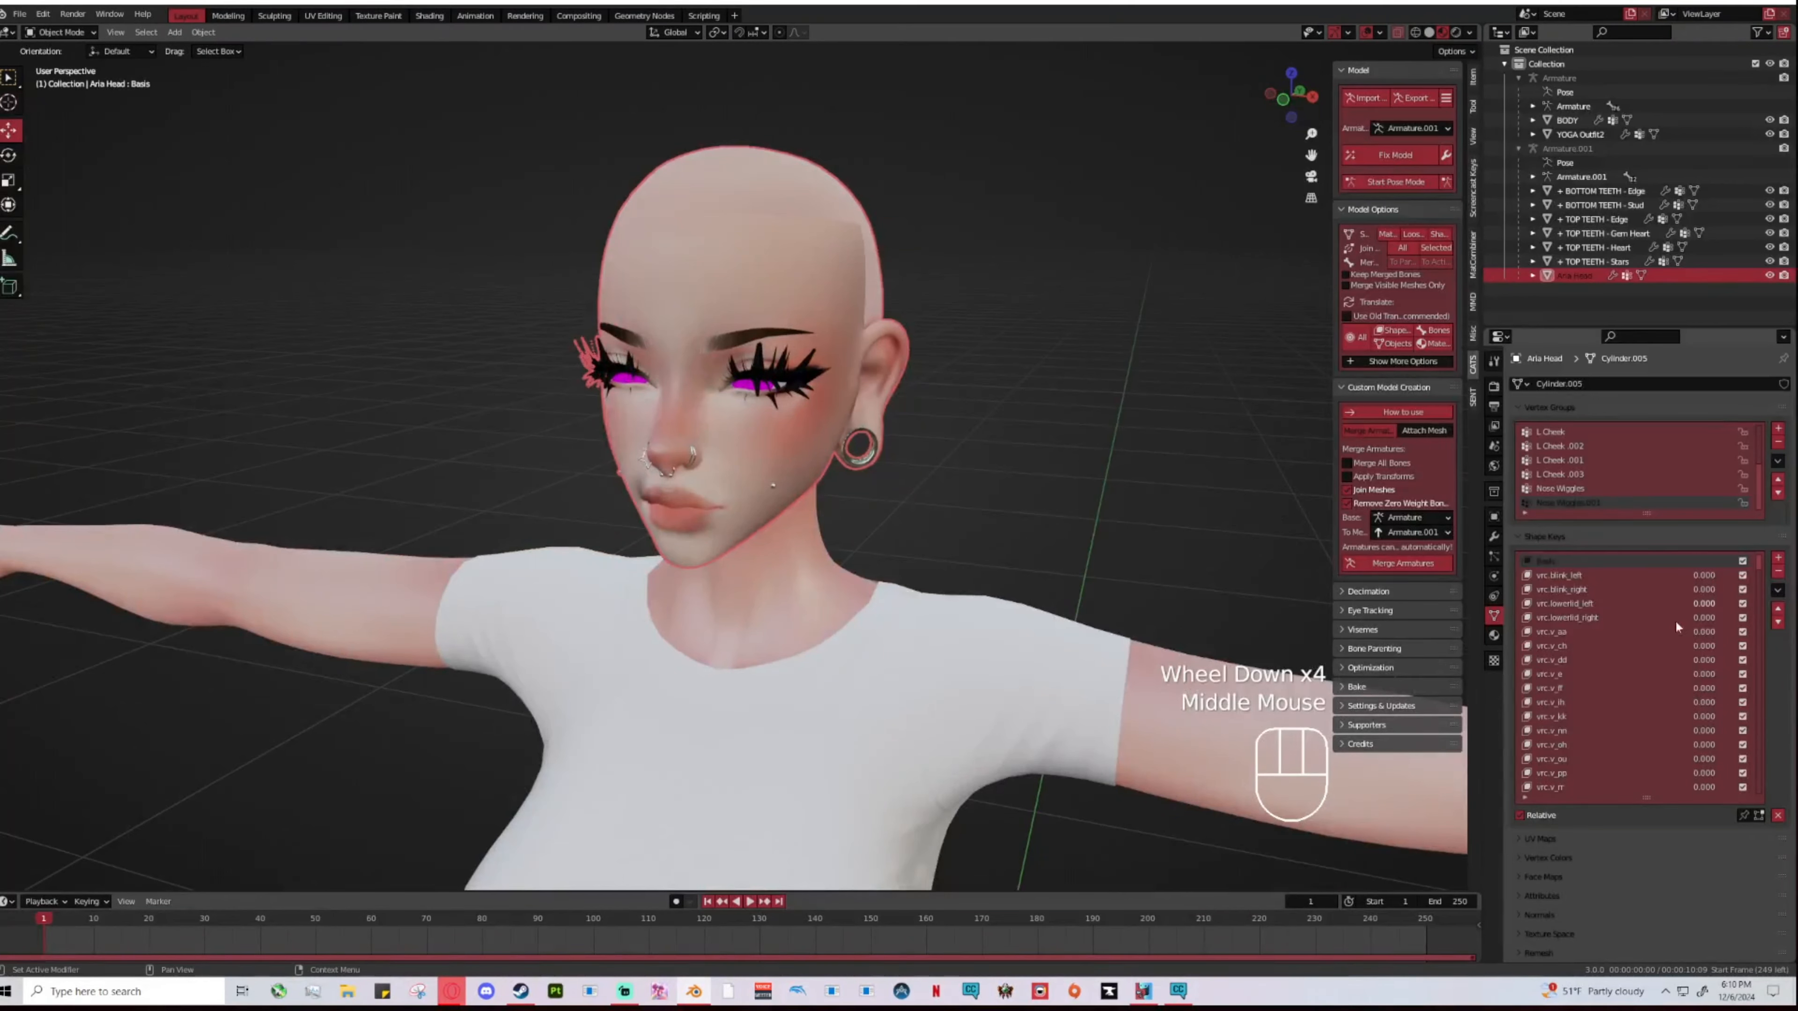
scroll(1635, 700, "down", 5)
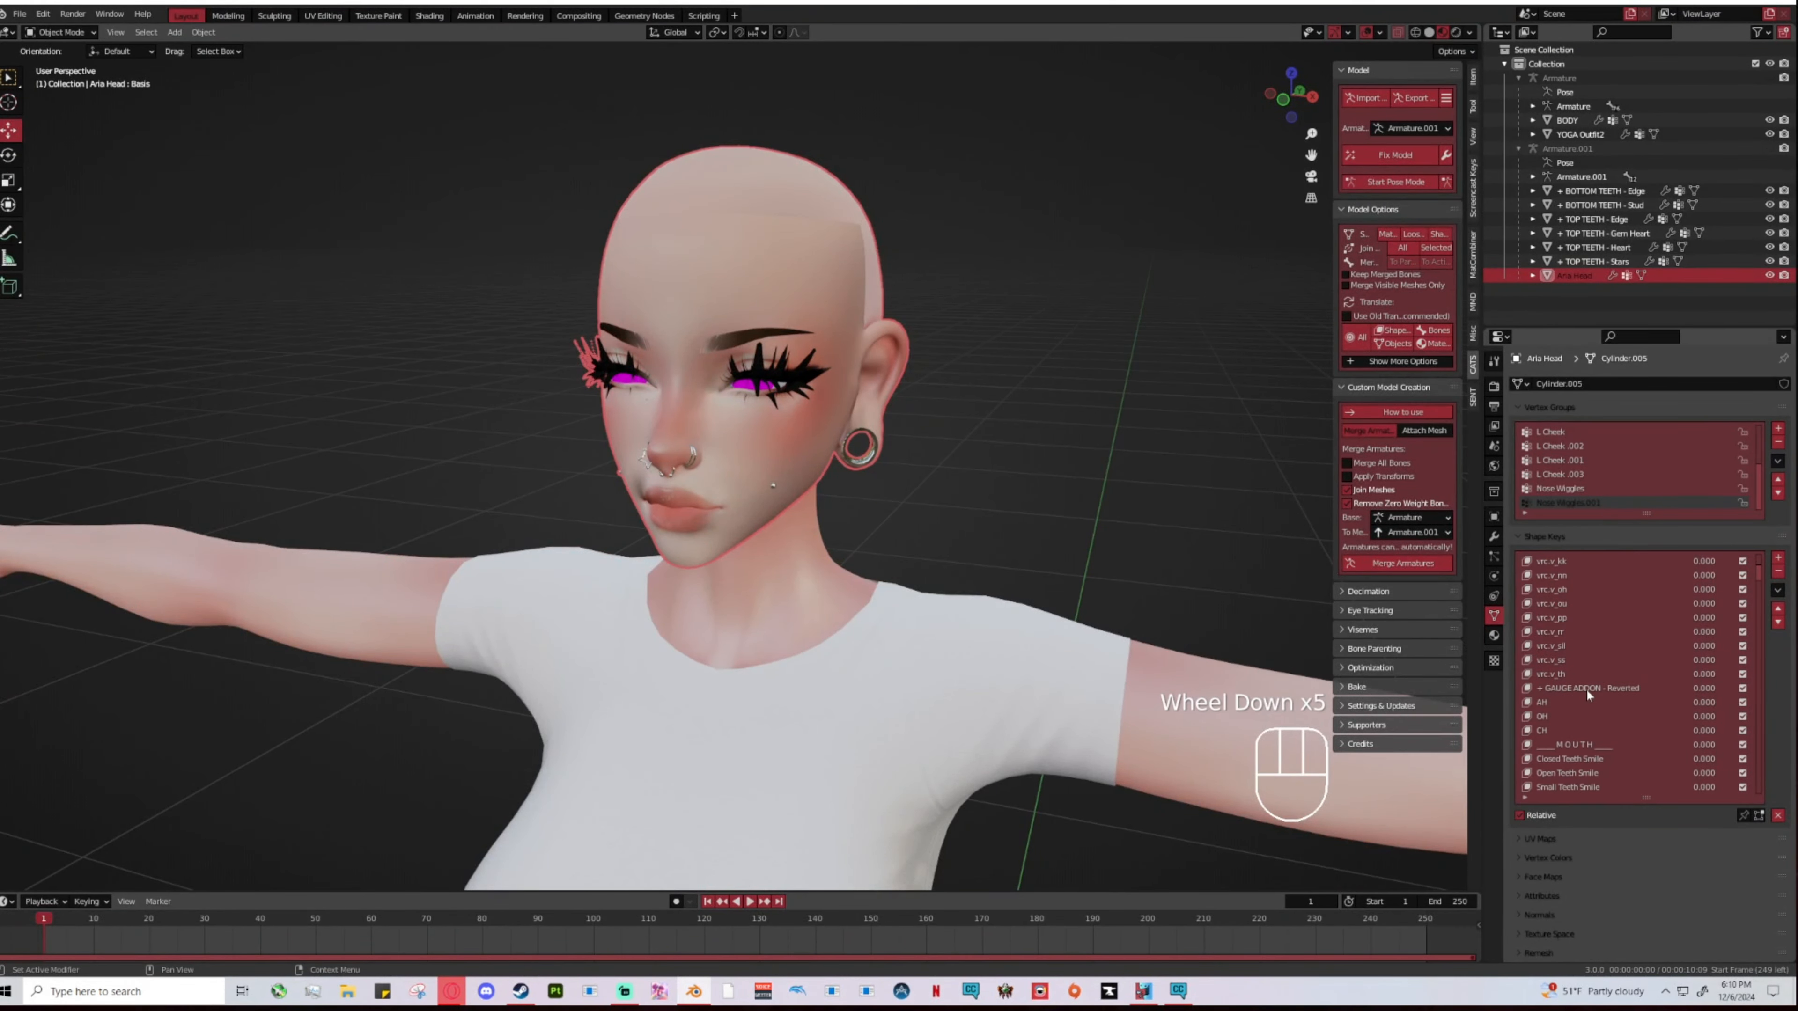
left_click(1548, 689)
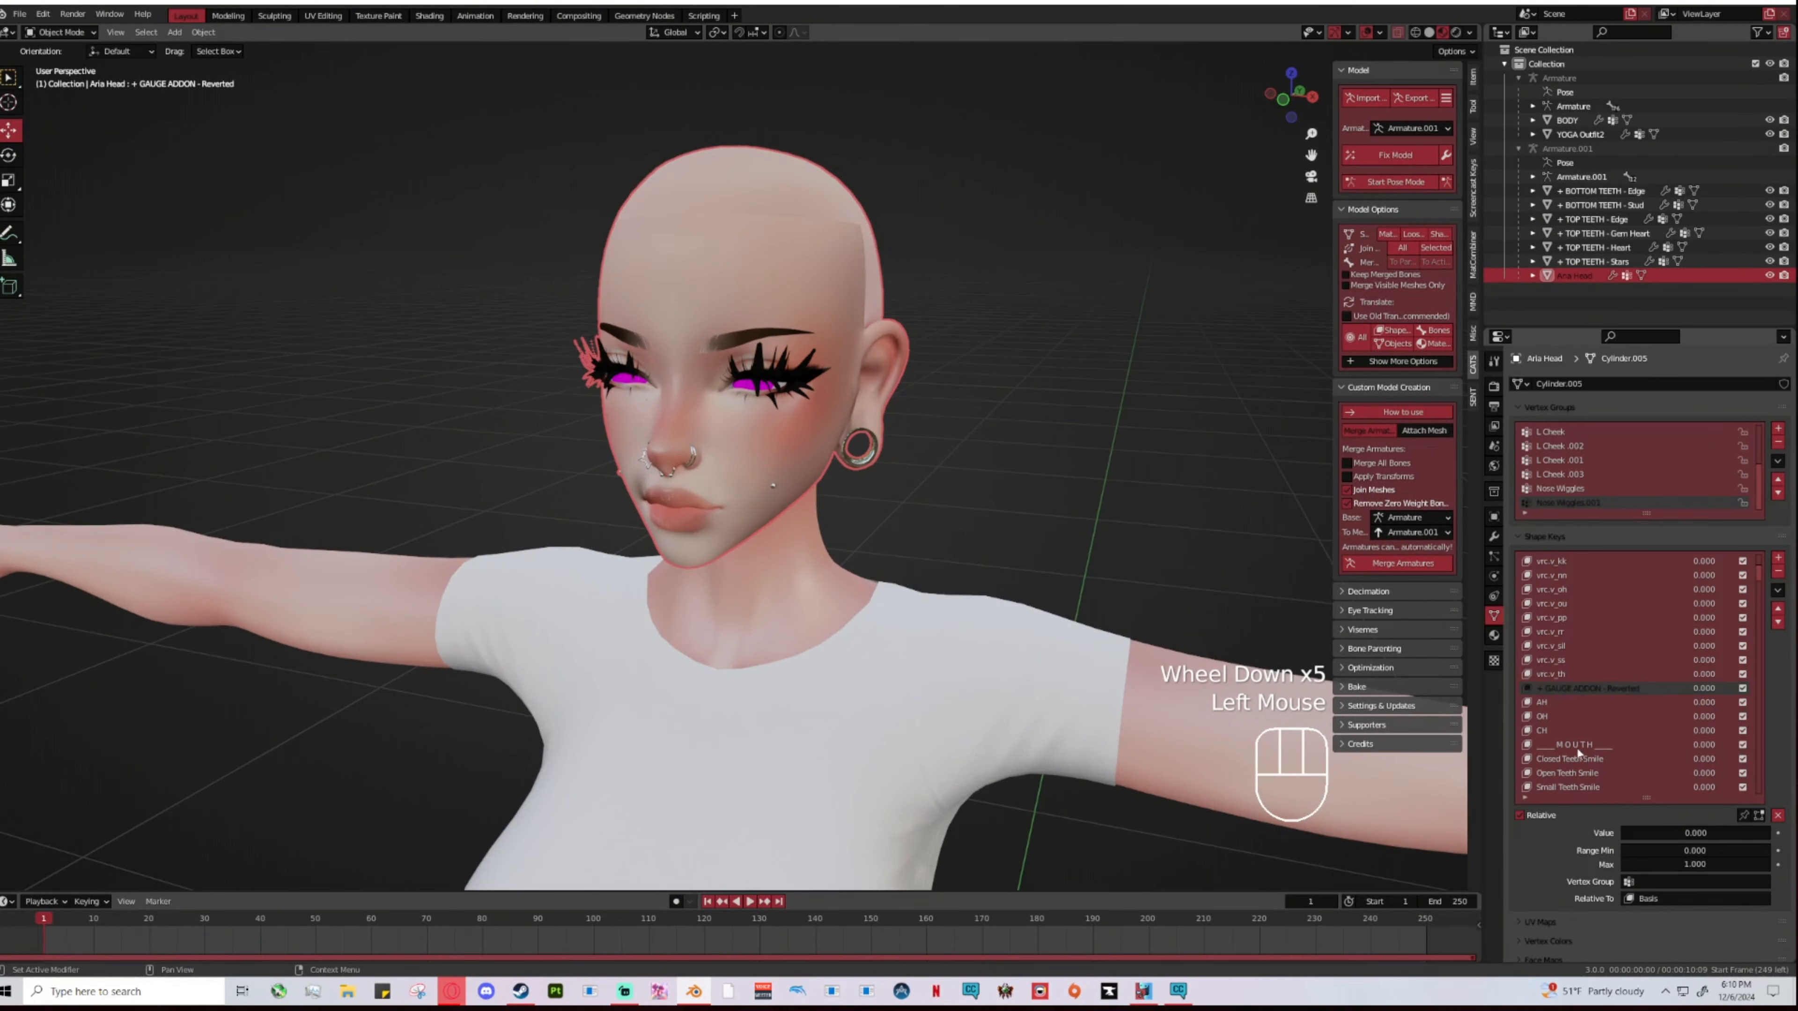
scroll(1582, 752, "up", 5)
scroll(1570, 717, "down", 4)
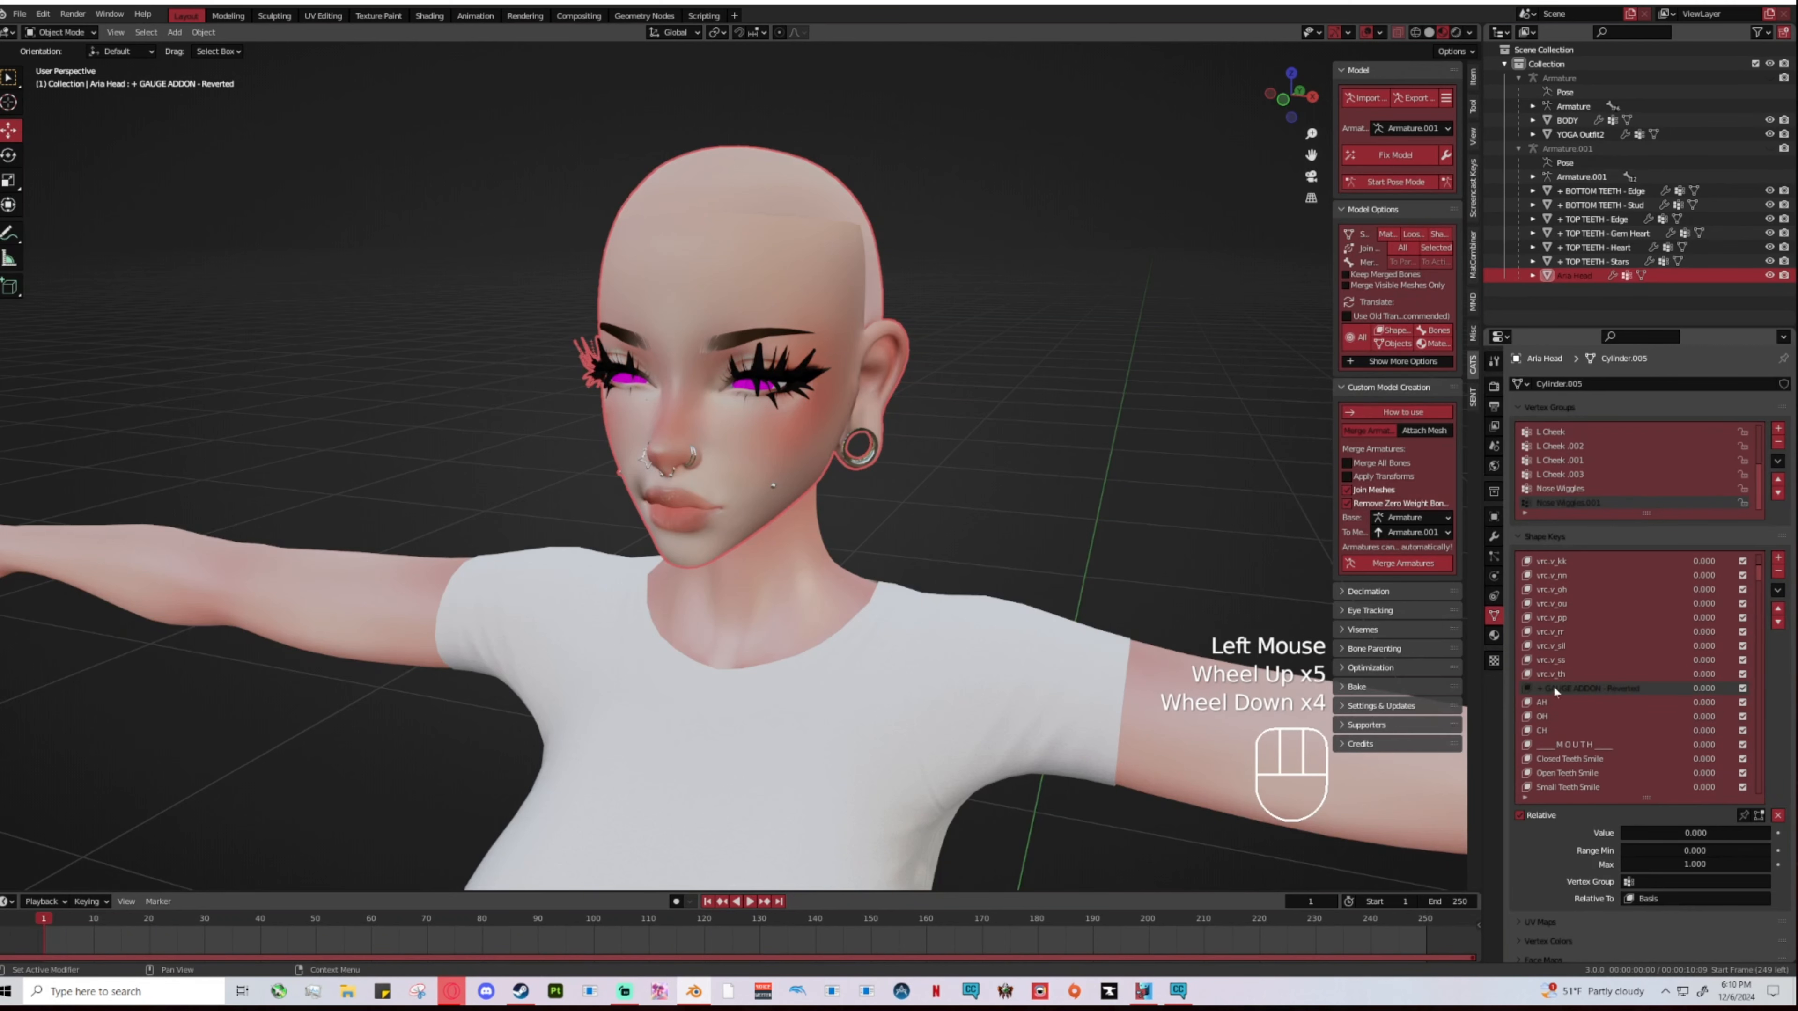
scroll(1185, 396, "up", 3)
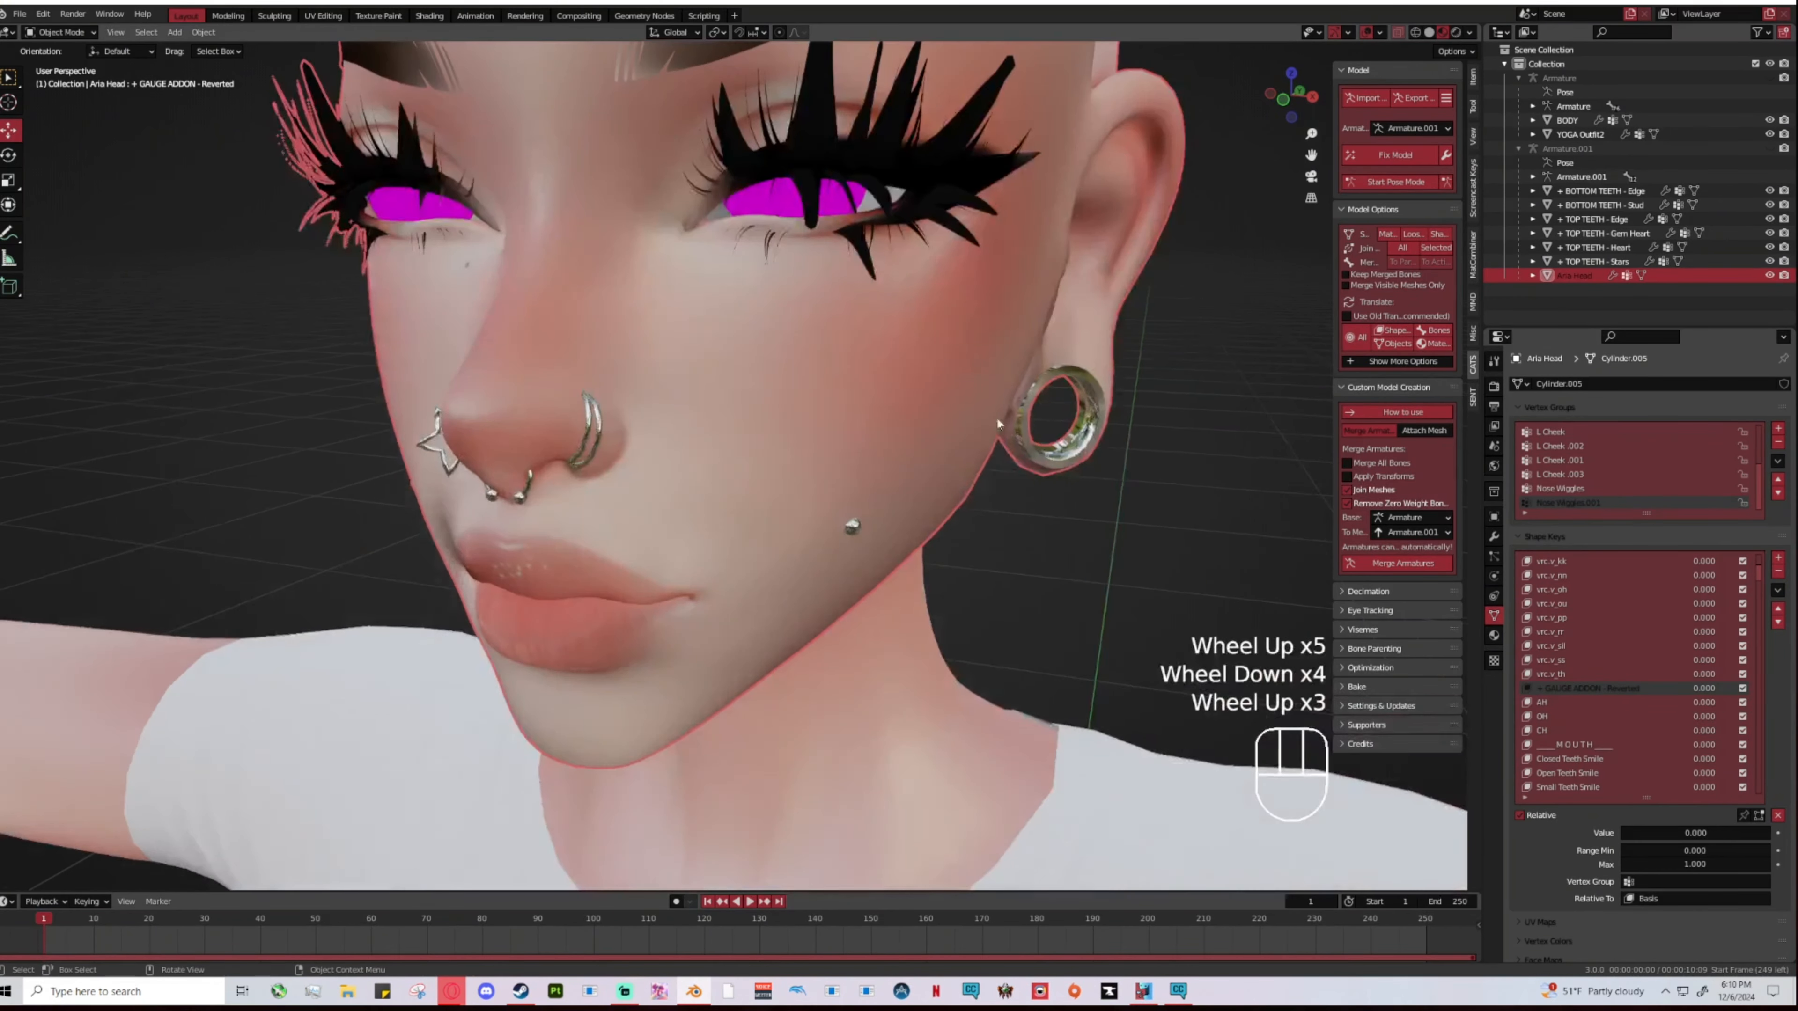
middle_click_drag(1184, 423, 1113, 395)
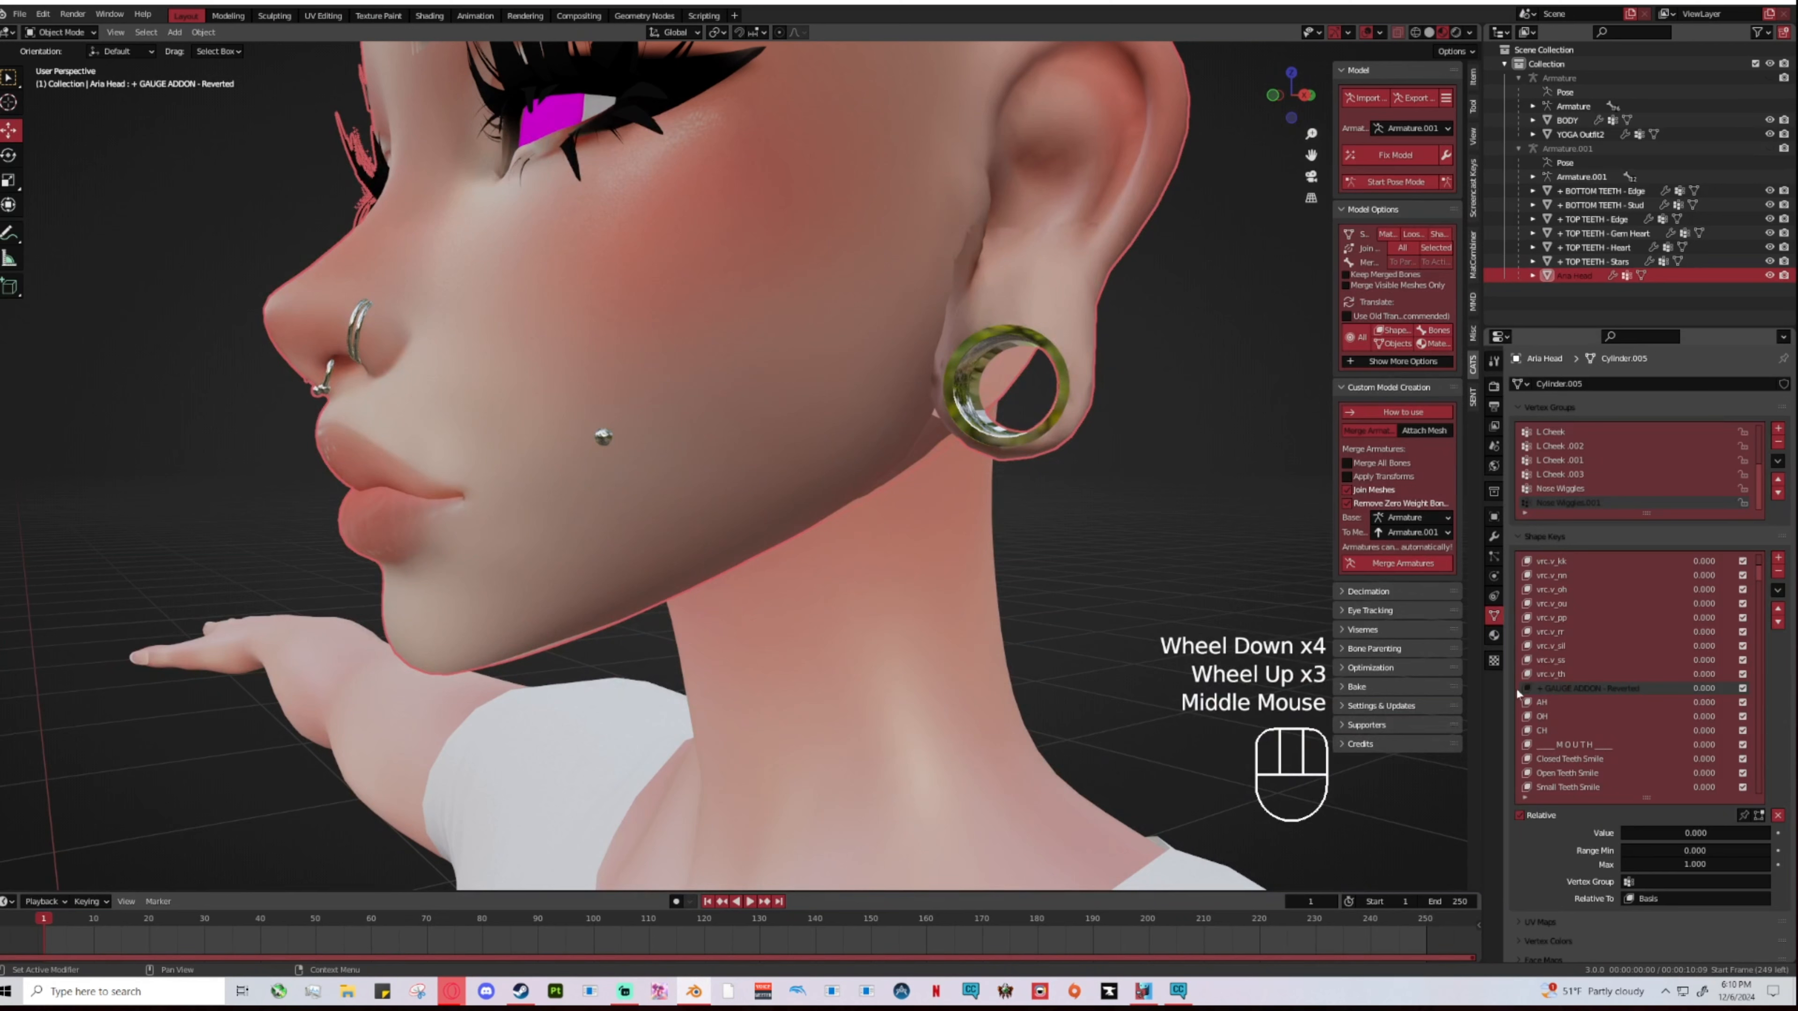
left_click_drag(1640, 834, 1770, 833)
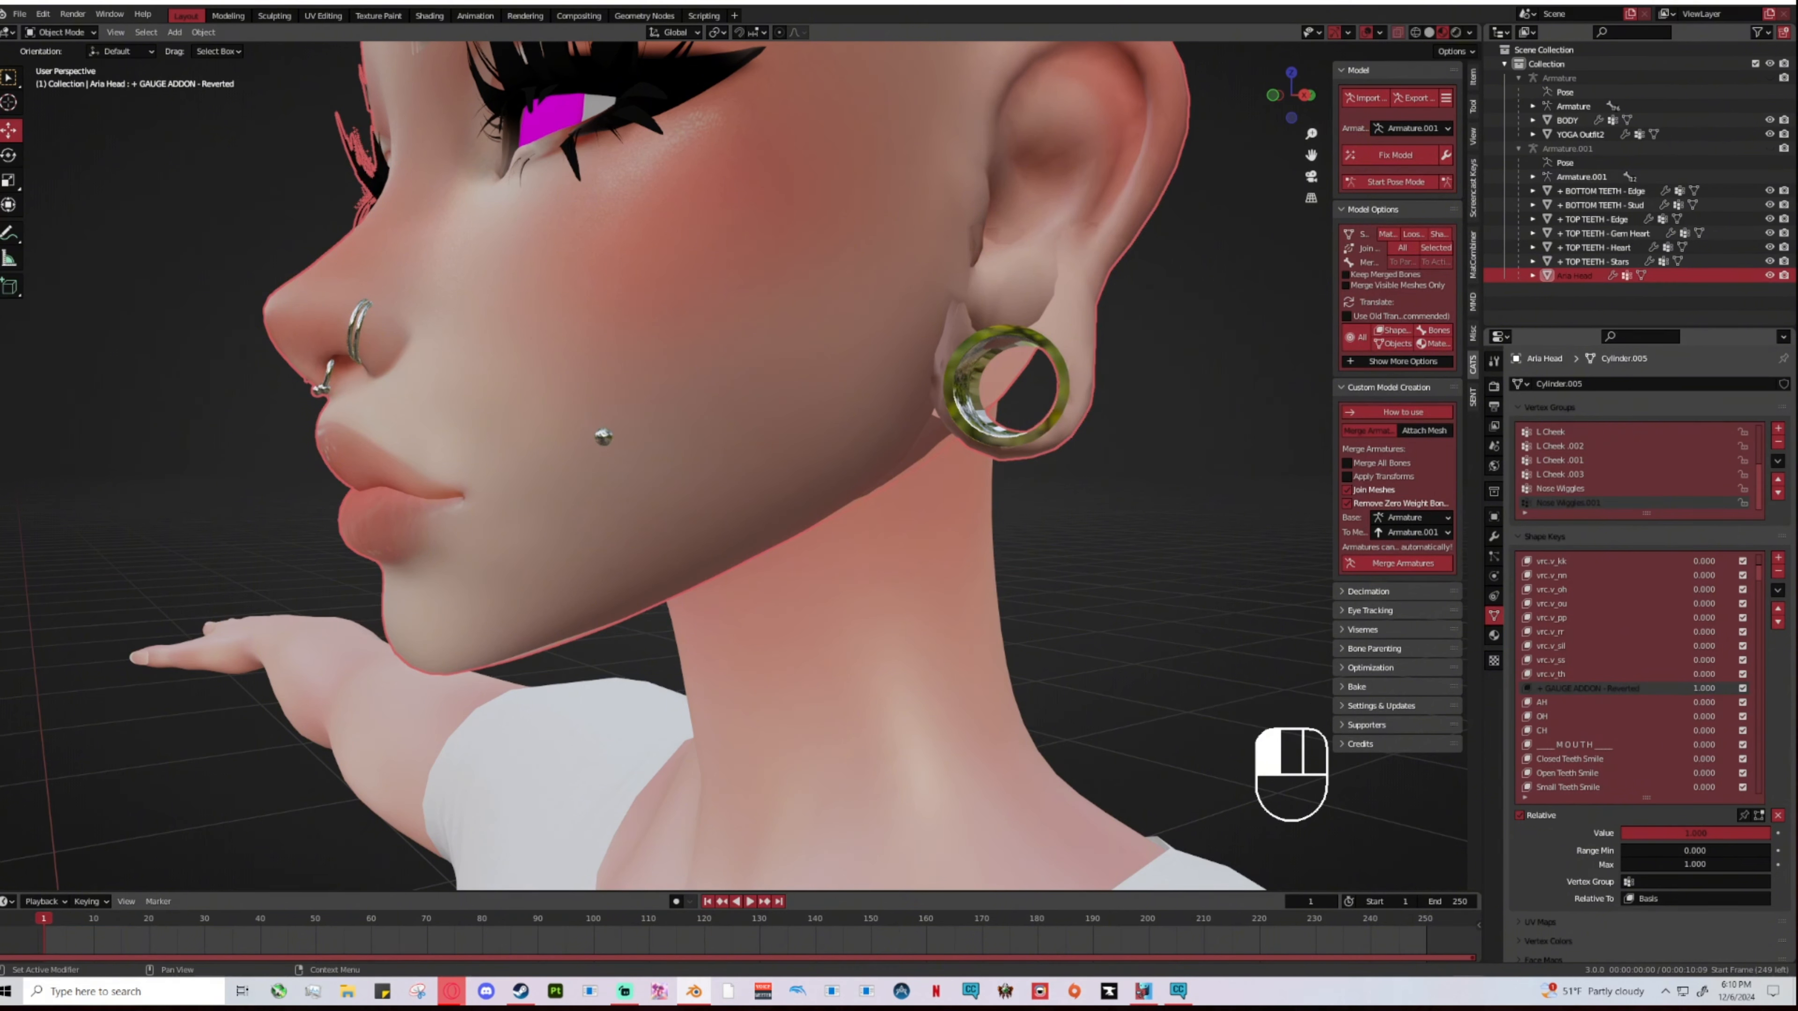
Step: Set + GAUGE ADDON - Reverted to 0, then enable Merge All Bones and keep Apply Transforms off for the armature merge
left_click_drag(1761, 833, 1622, 833)
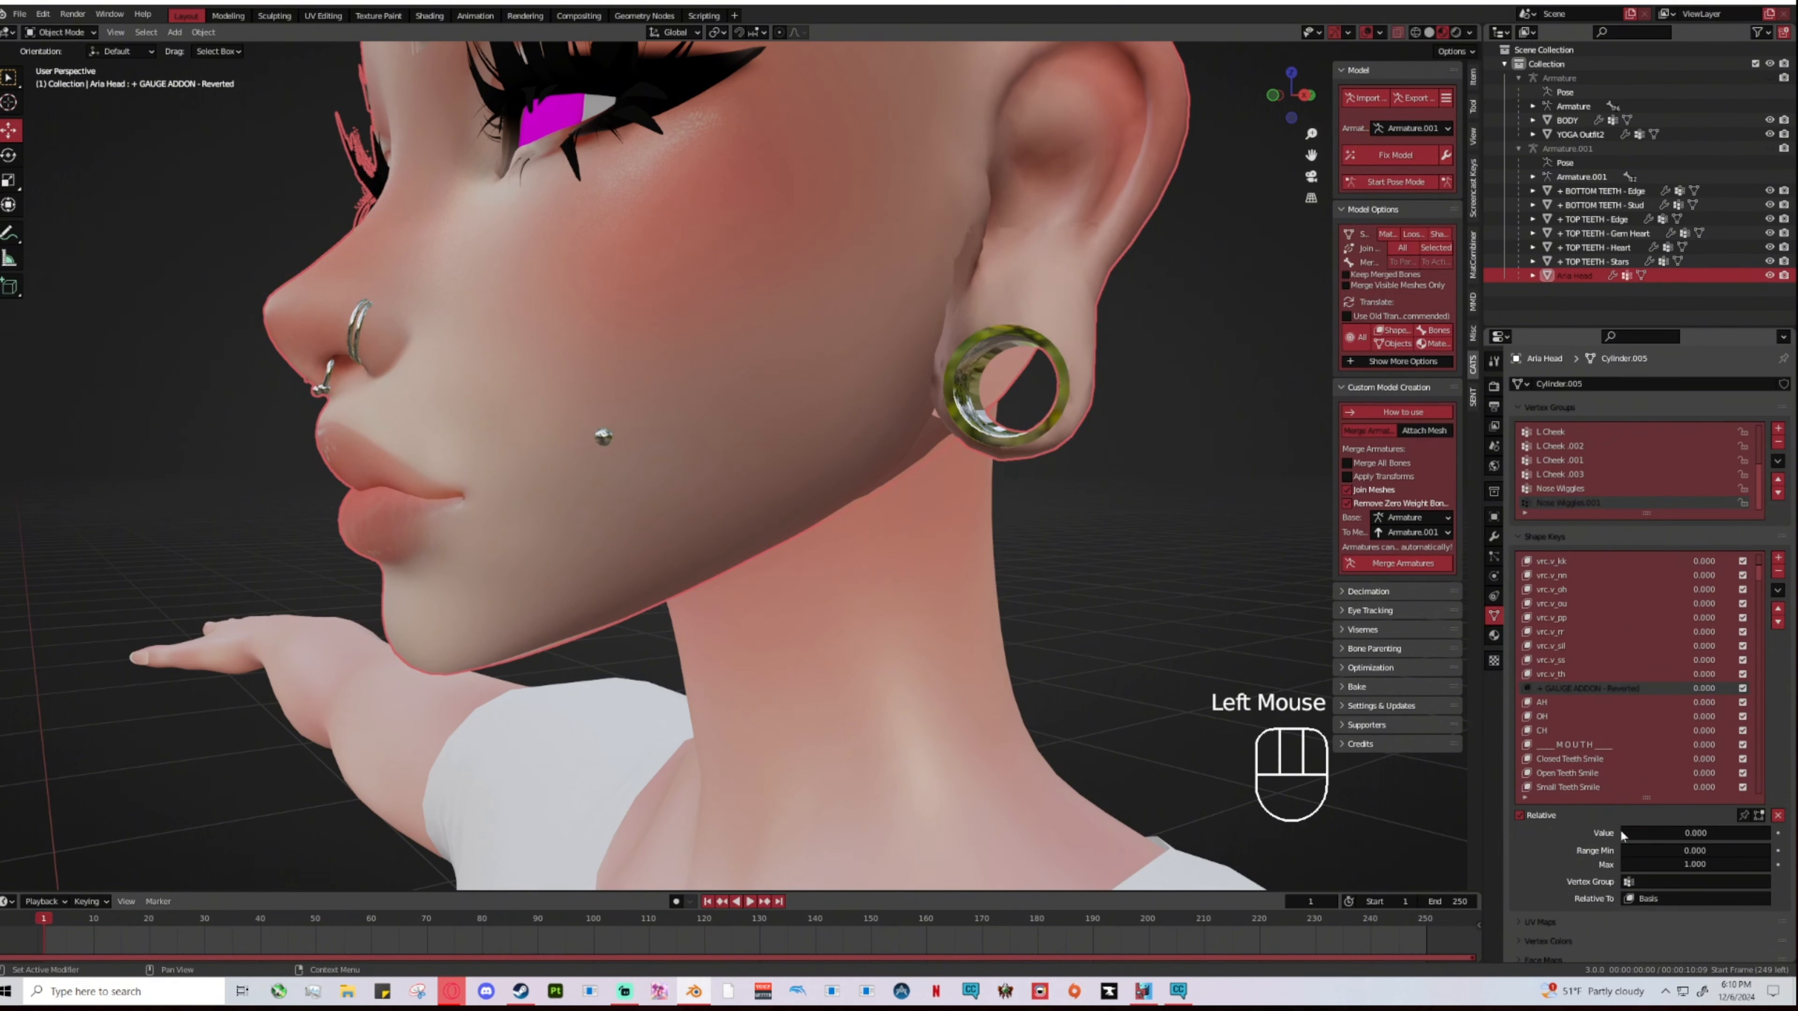
left_click(1347, 463)
left_click(1348, 476)
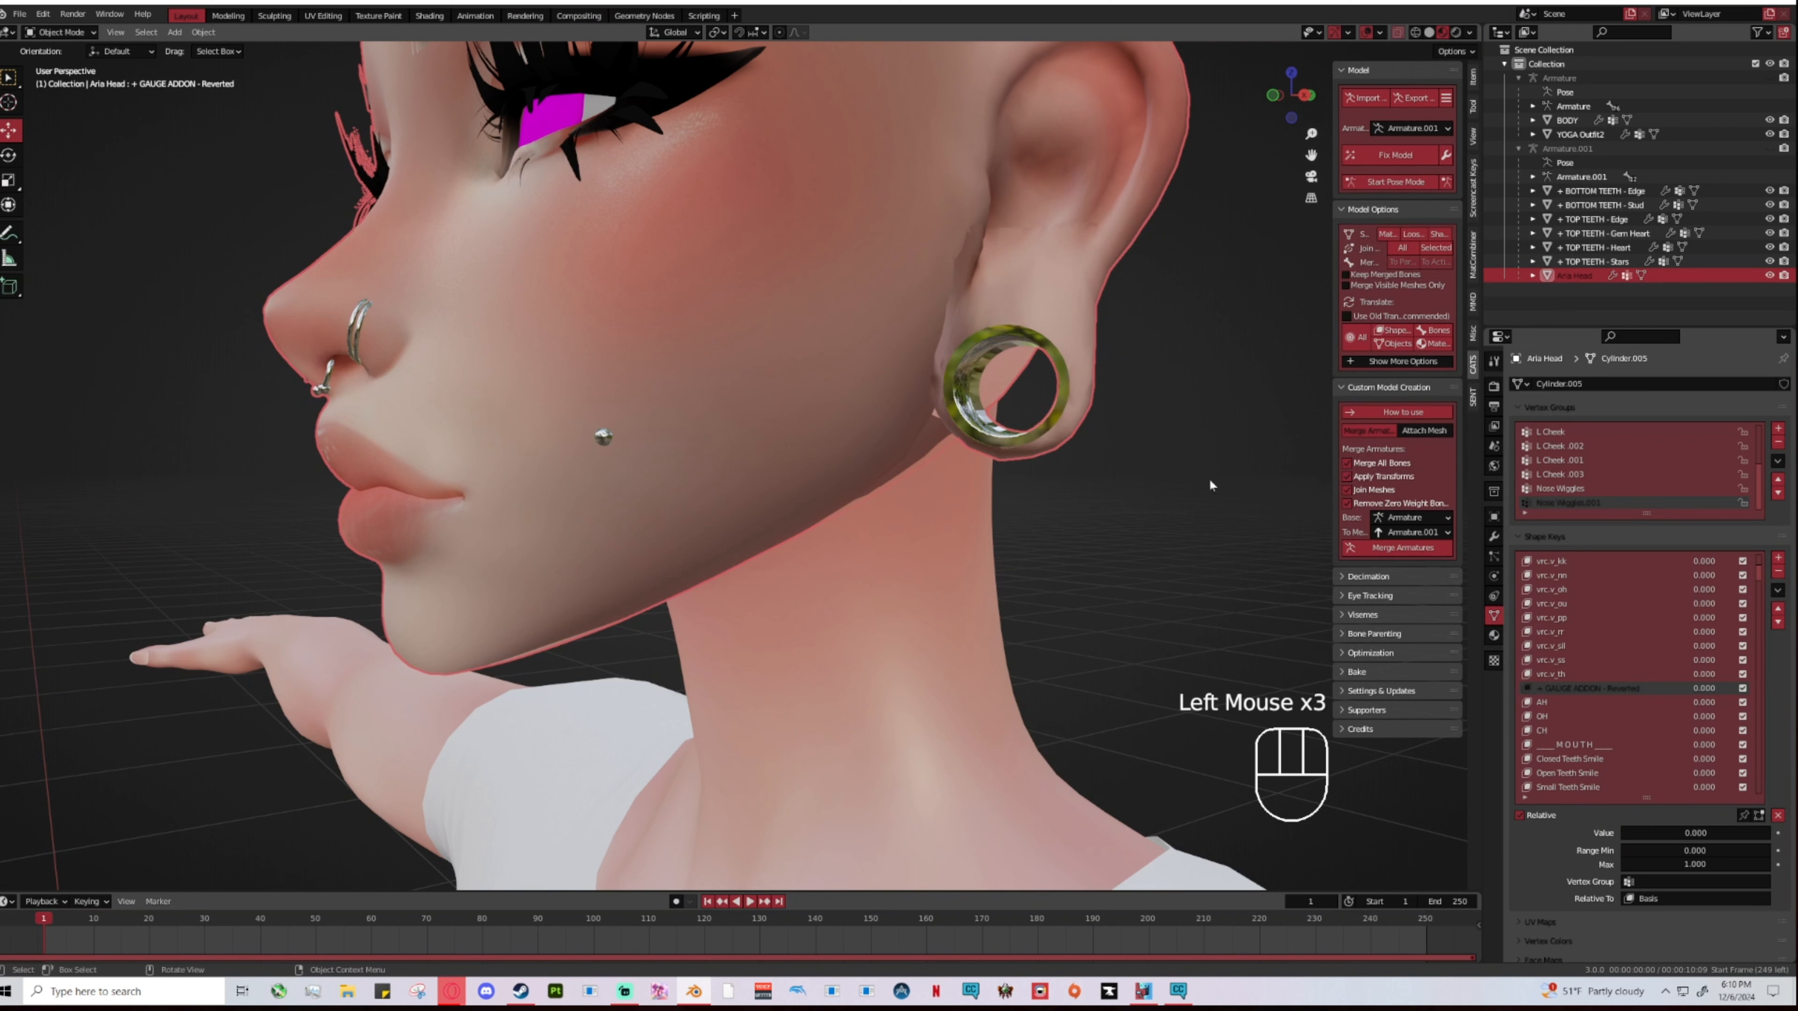
left_click(1350, 477)
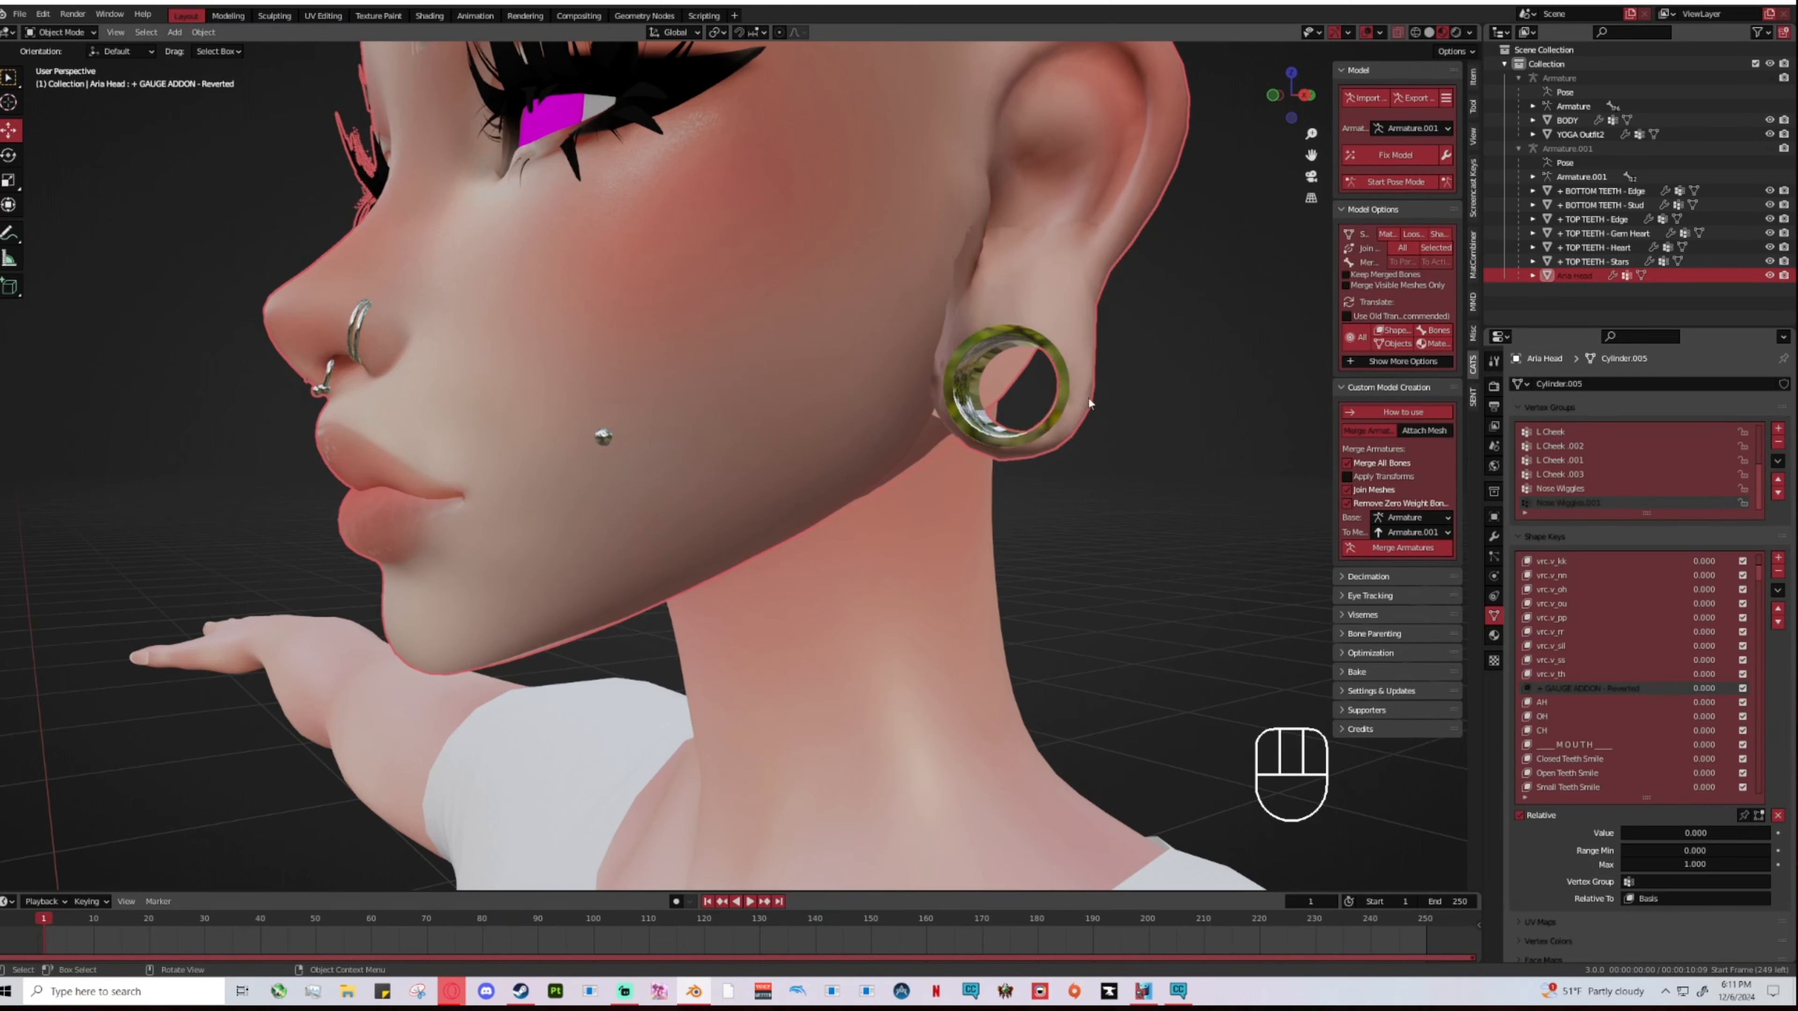
scroll(1090, 404, "down", 3)
middle_click_drag(1053, 432, 1157, 443)
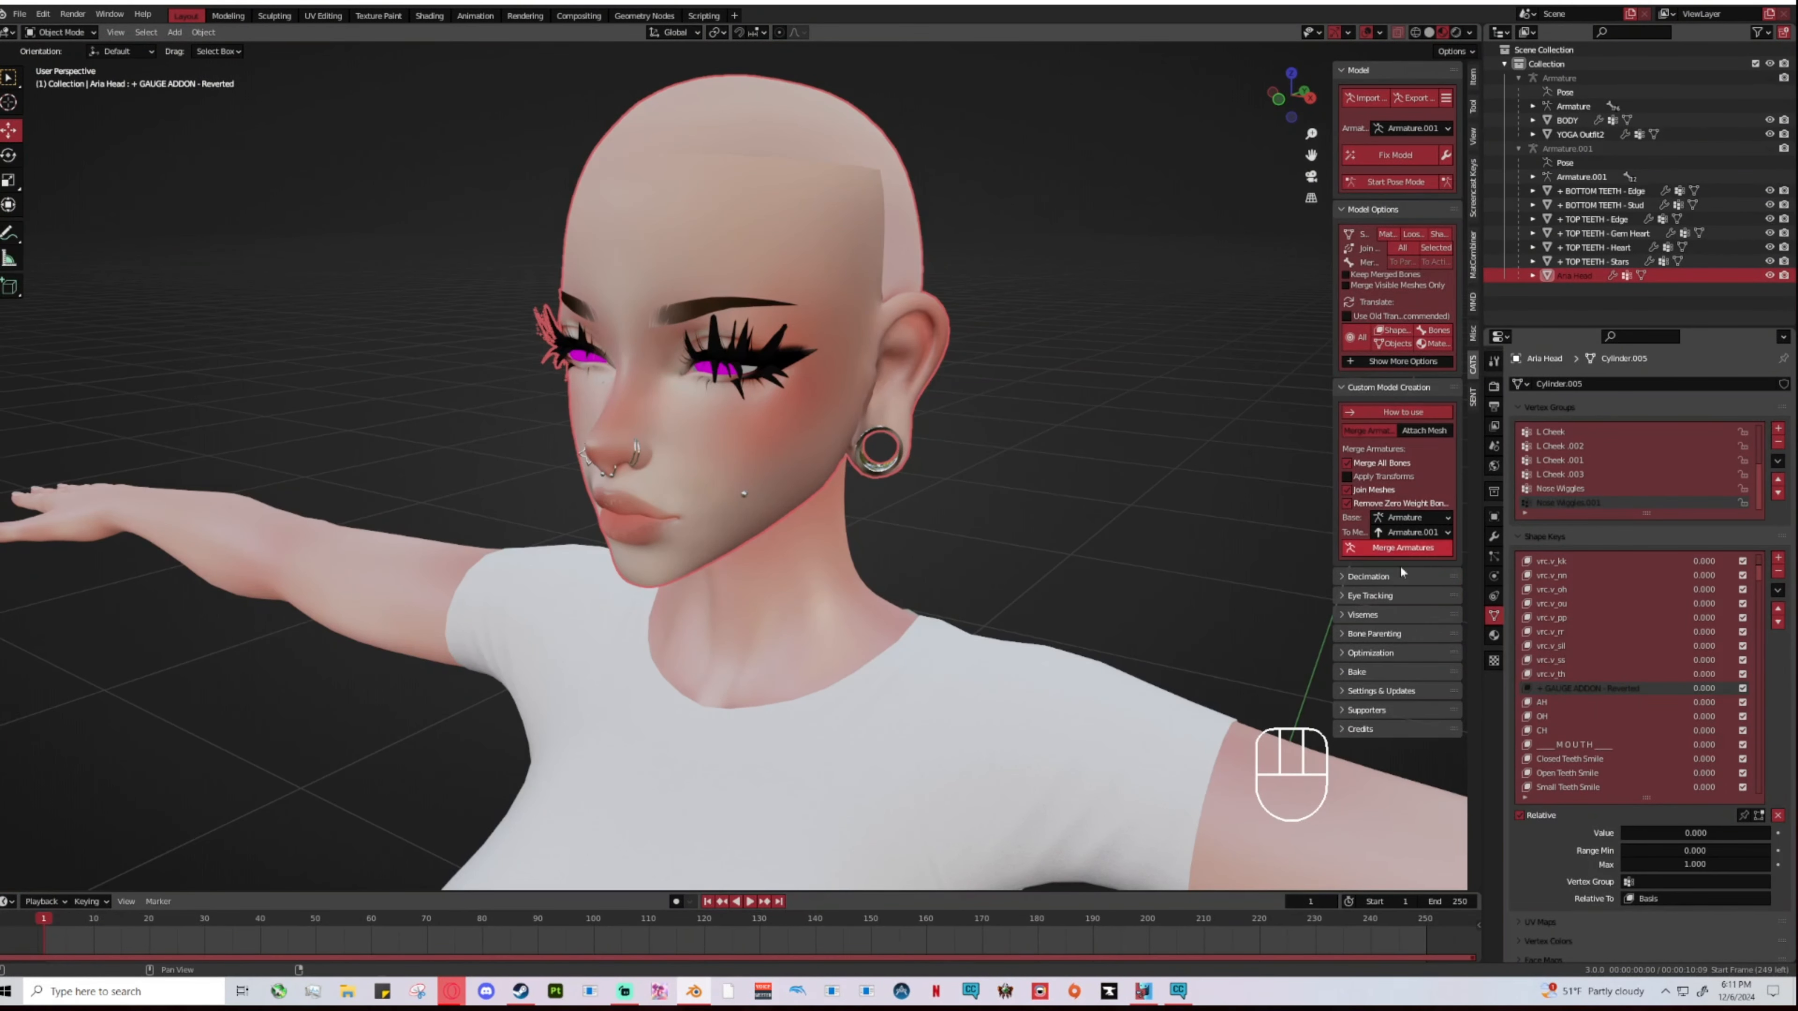
Step: Open Aria Head's ARIA Face material in the Shading workspace and enlarge the node editor to show its whole node tree
left_click(1494, 637)
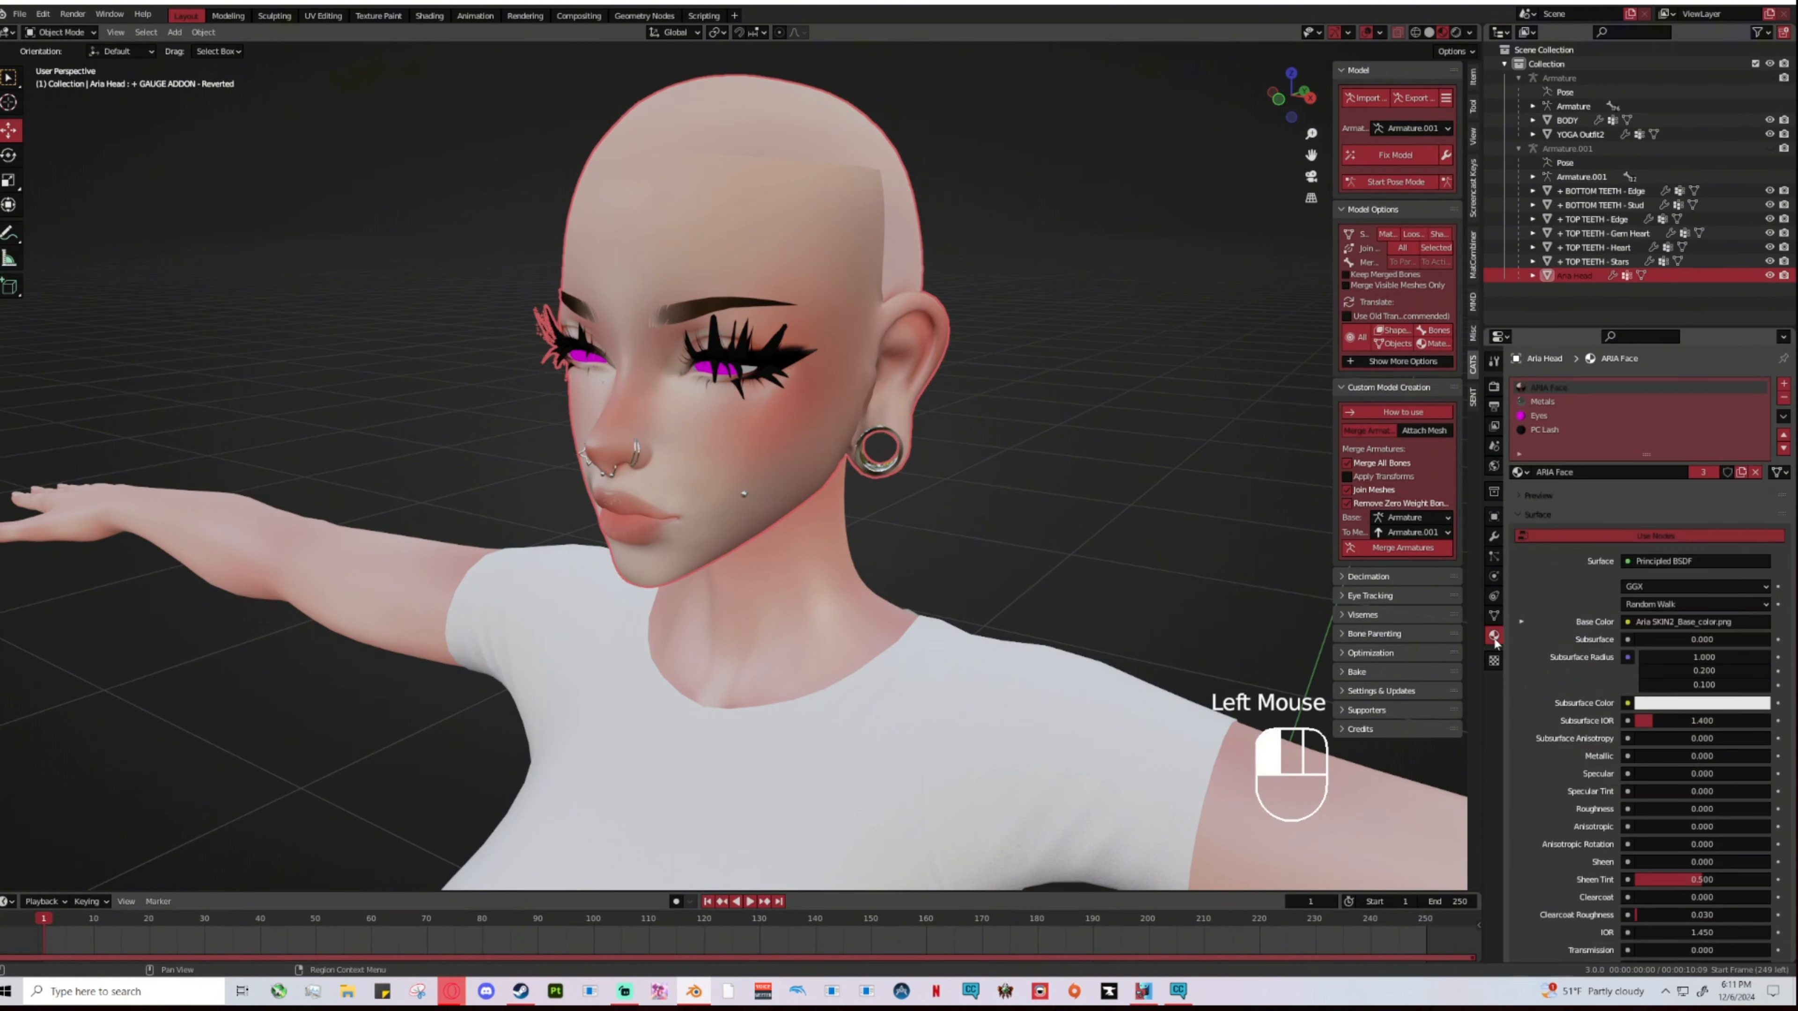
left_click(433, 17)
scroll(725, 340, "up", 8)
middle_click_drag(875, 342, 1083, 221, "shift")
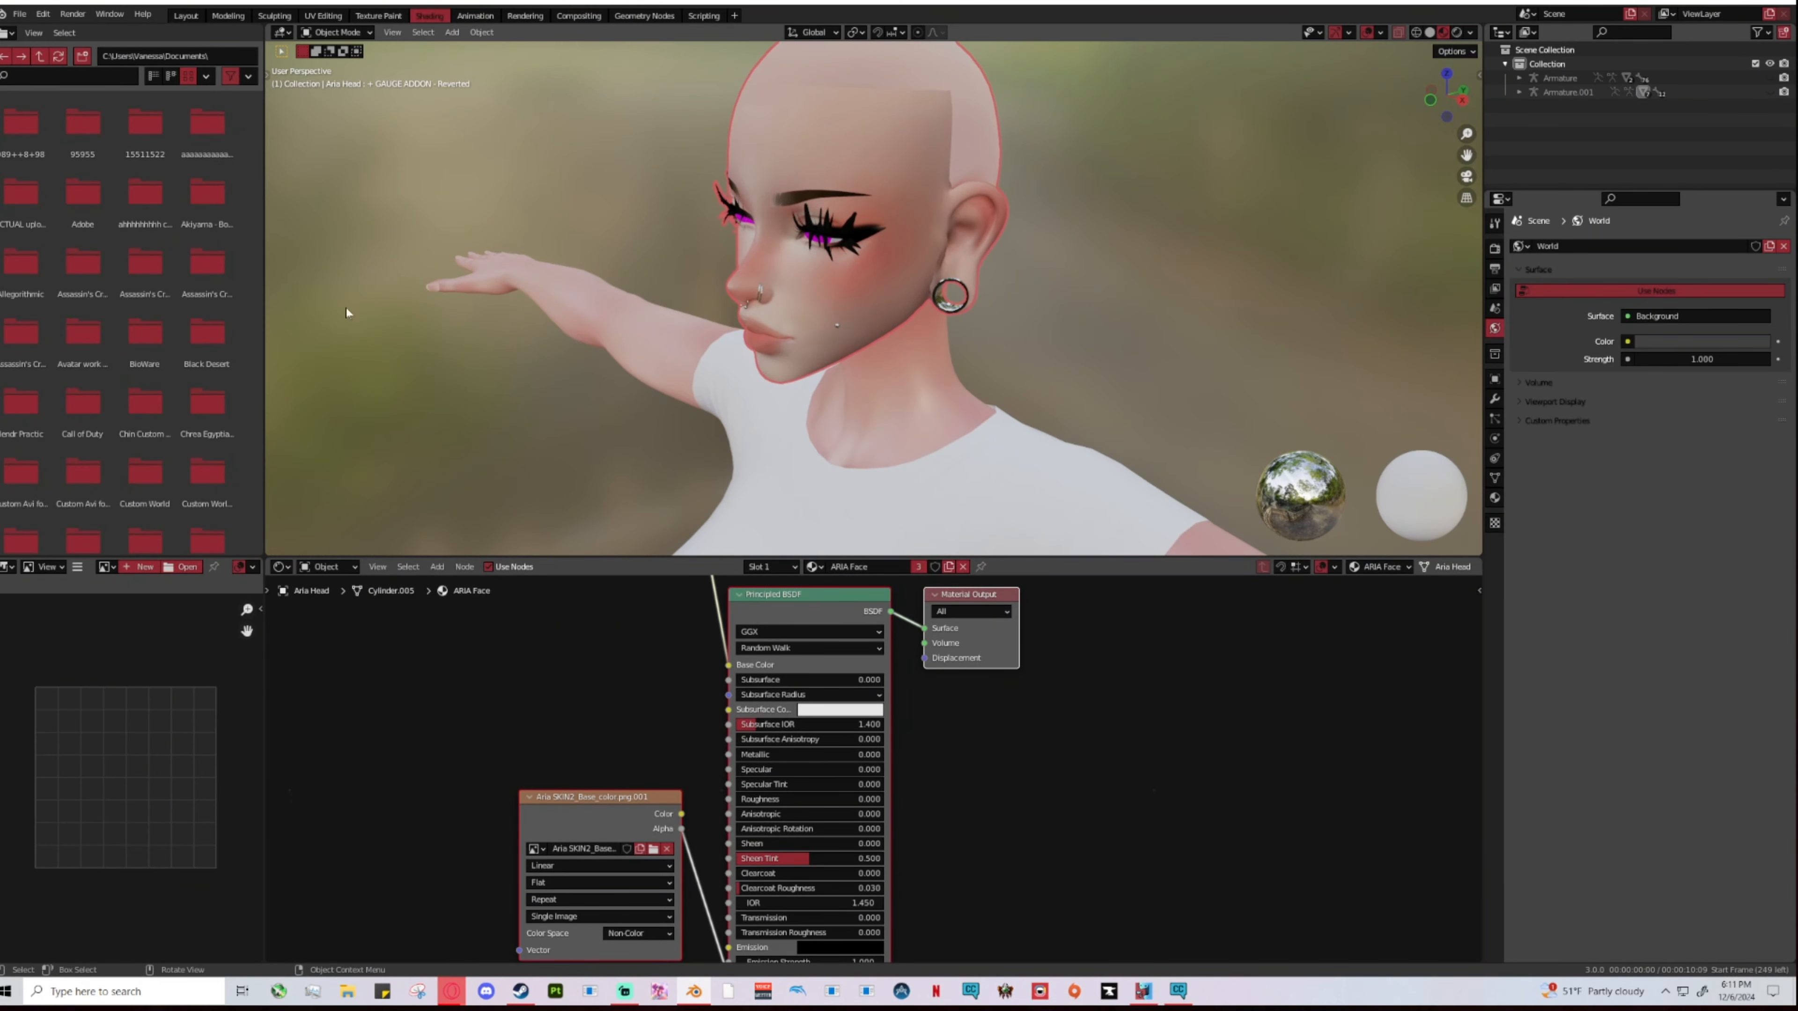
left_click_drag(265, 312, 159, 312)
left_click_drag(514, 558, 514, 510)
scroll(771, 692, "down", 3)
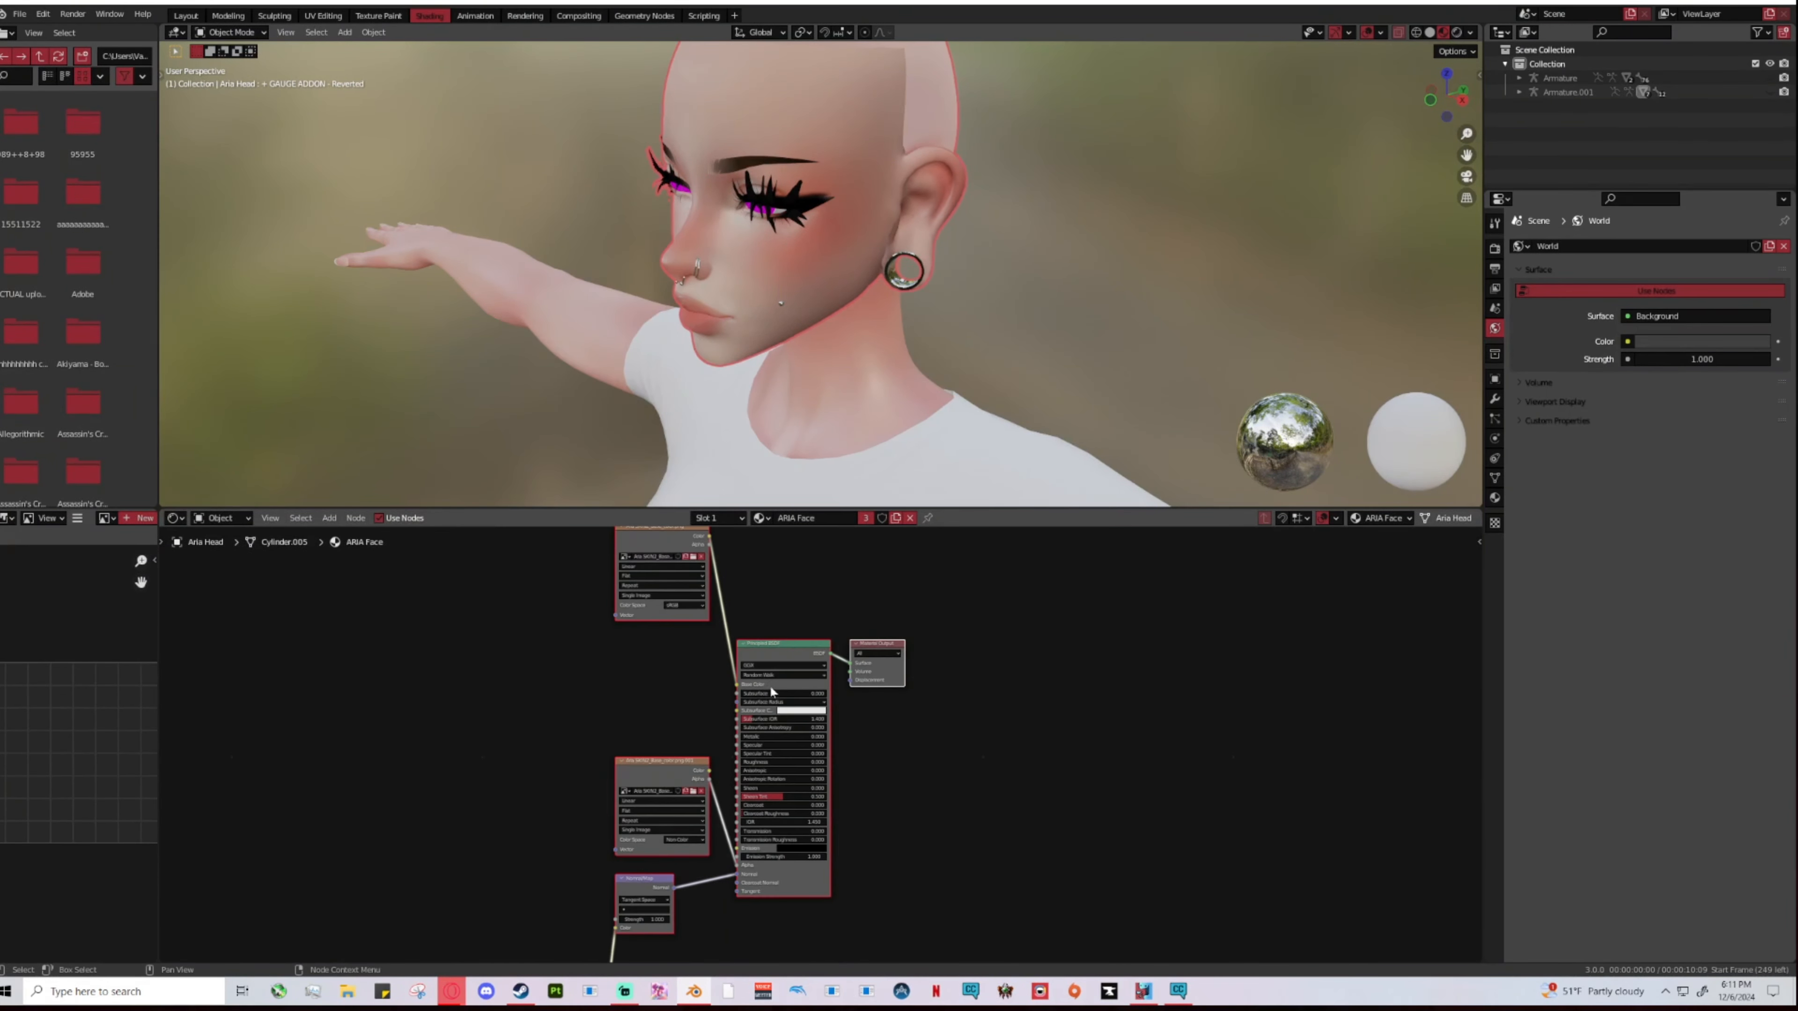
scroll(772, 692, "down", 1)
scroll(715, 821, "down", 3)
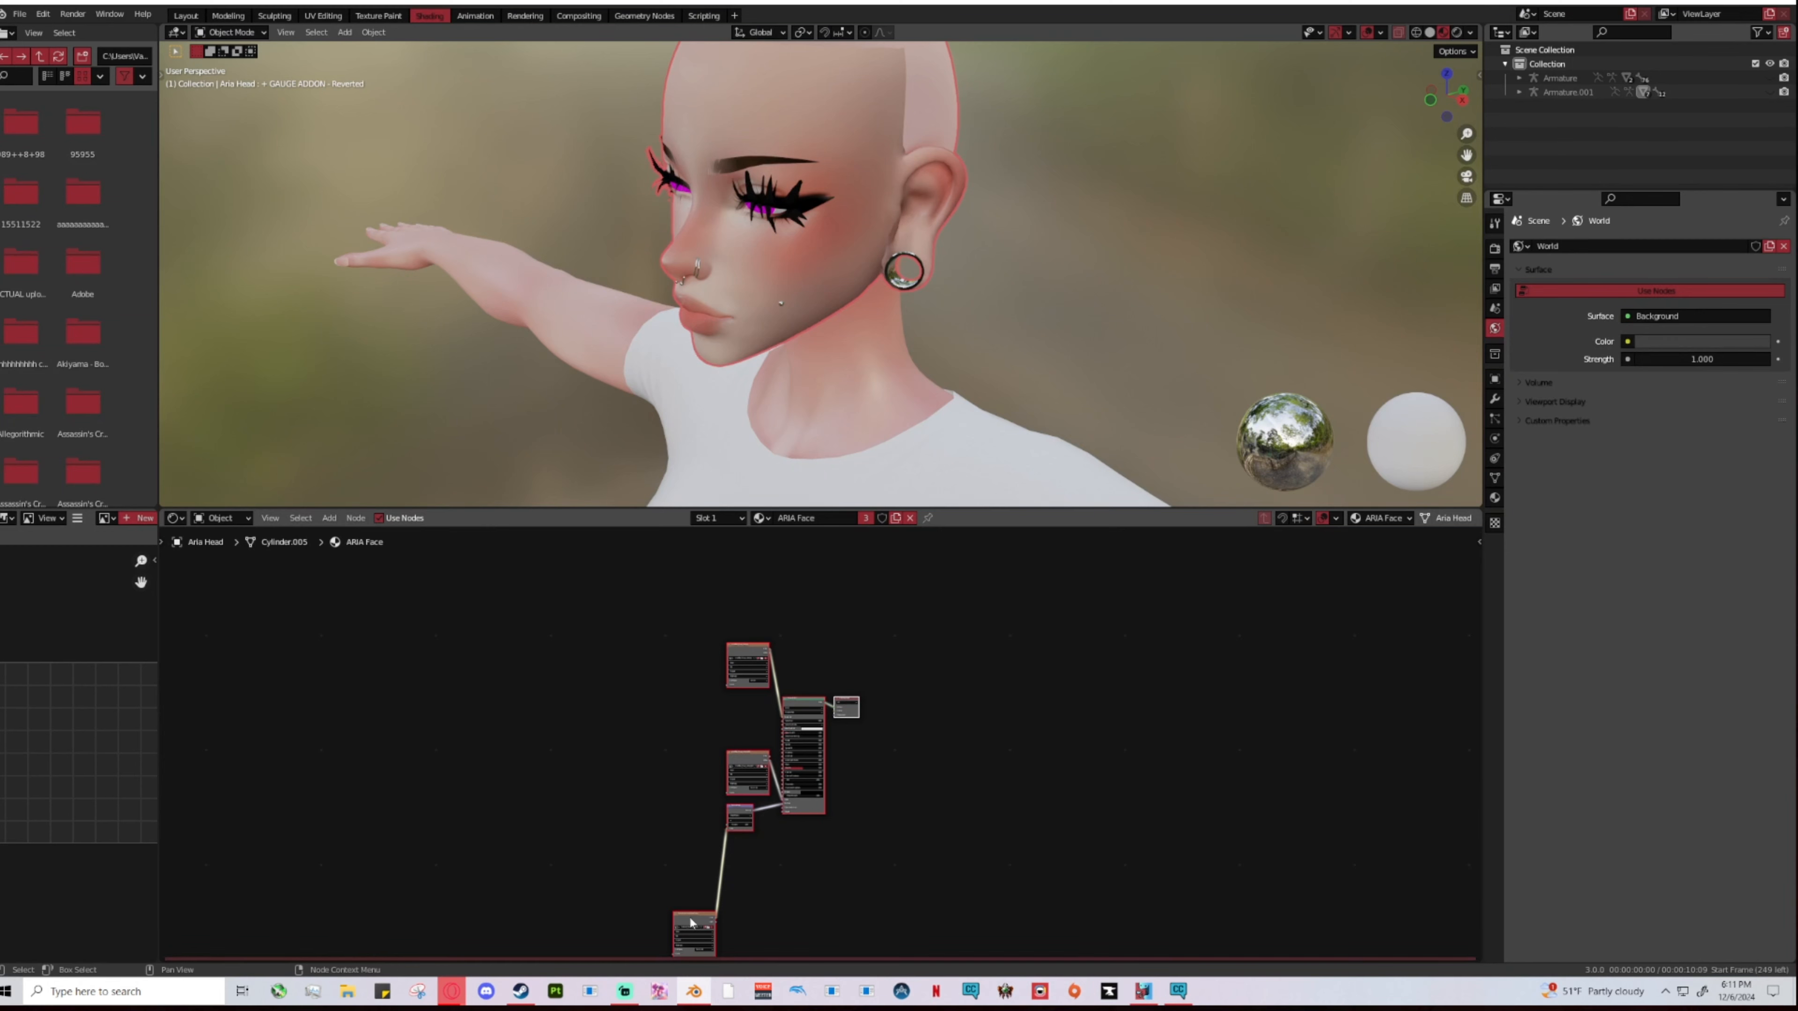
Step: Move the three image texture nodes of ARIA Face closer together and clear of the Principled BSDF and Normal Map nodes
left_click_drag(691, 922, 661, 780)
scroll(821, 626, "up", 2)
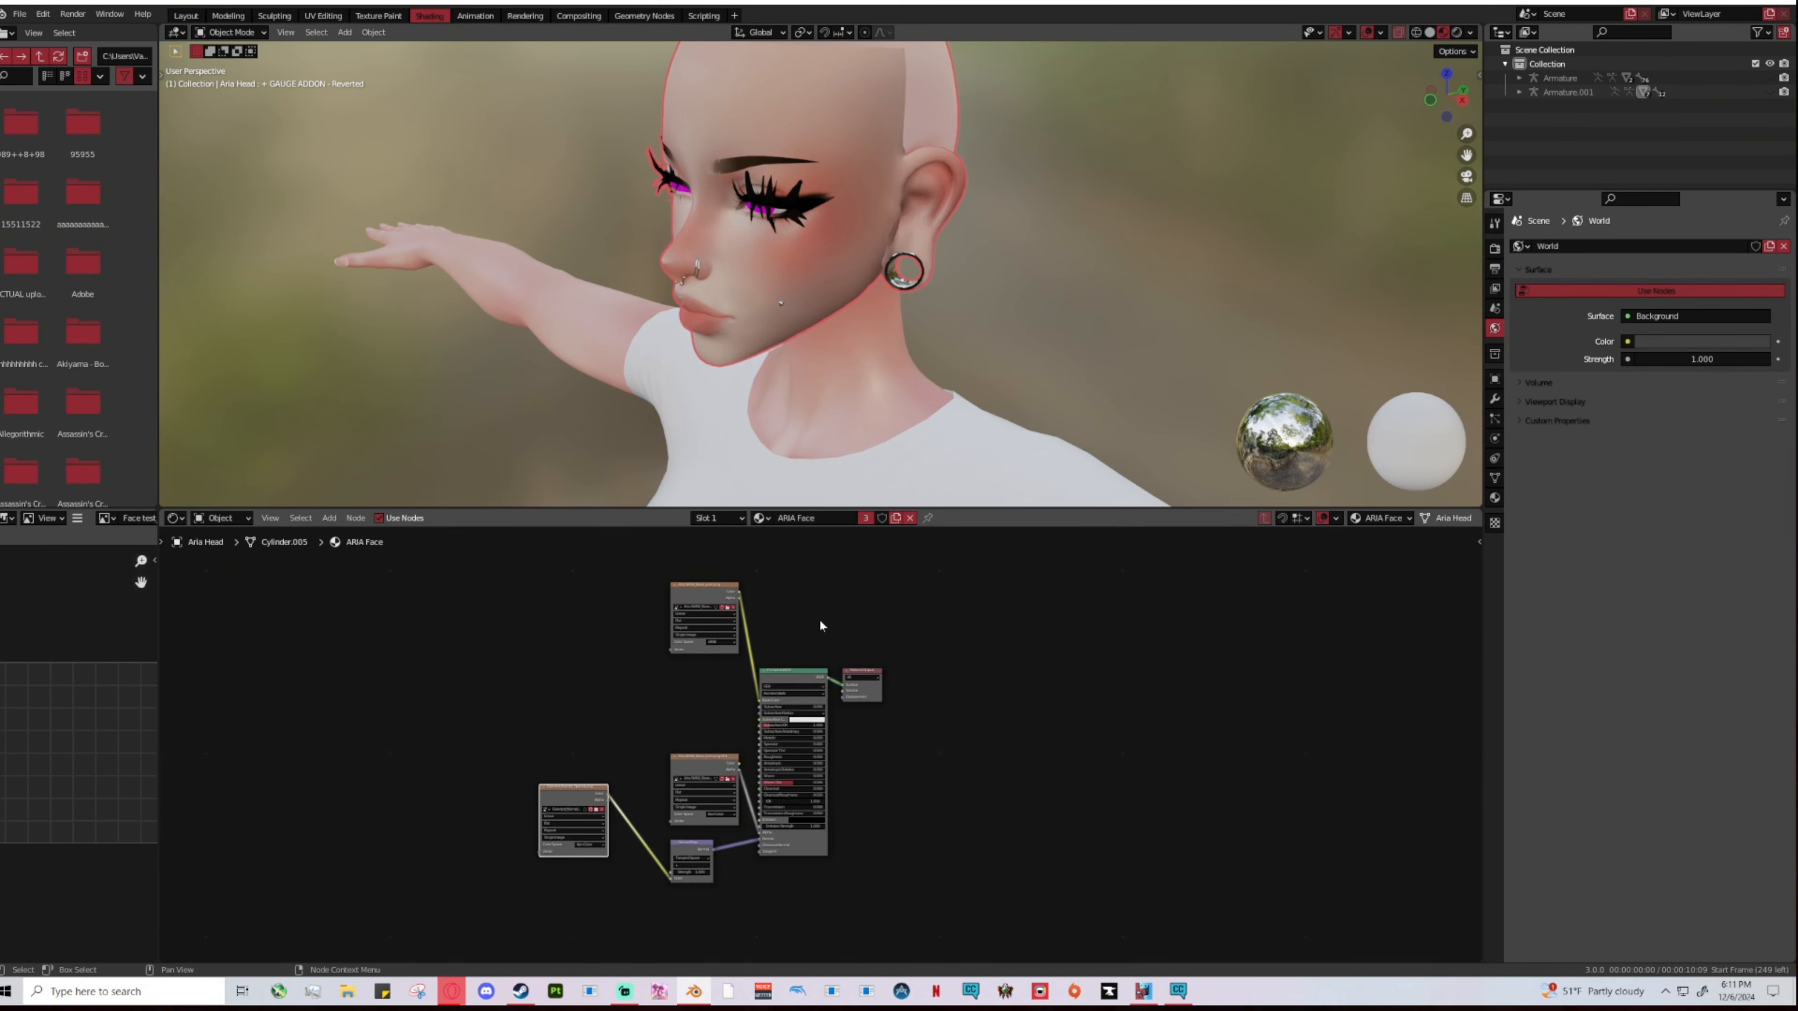
middle_click_drag(1092, 373, 723, 531)
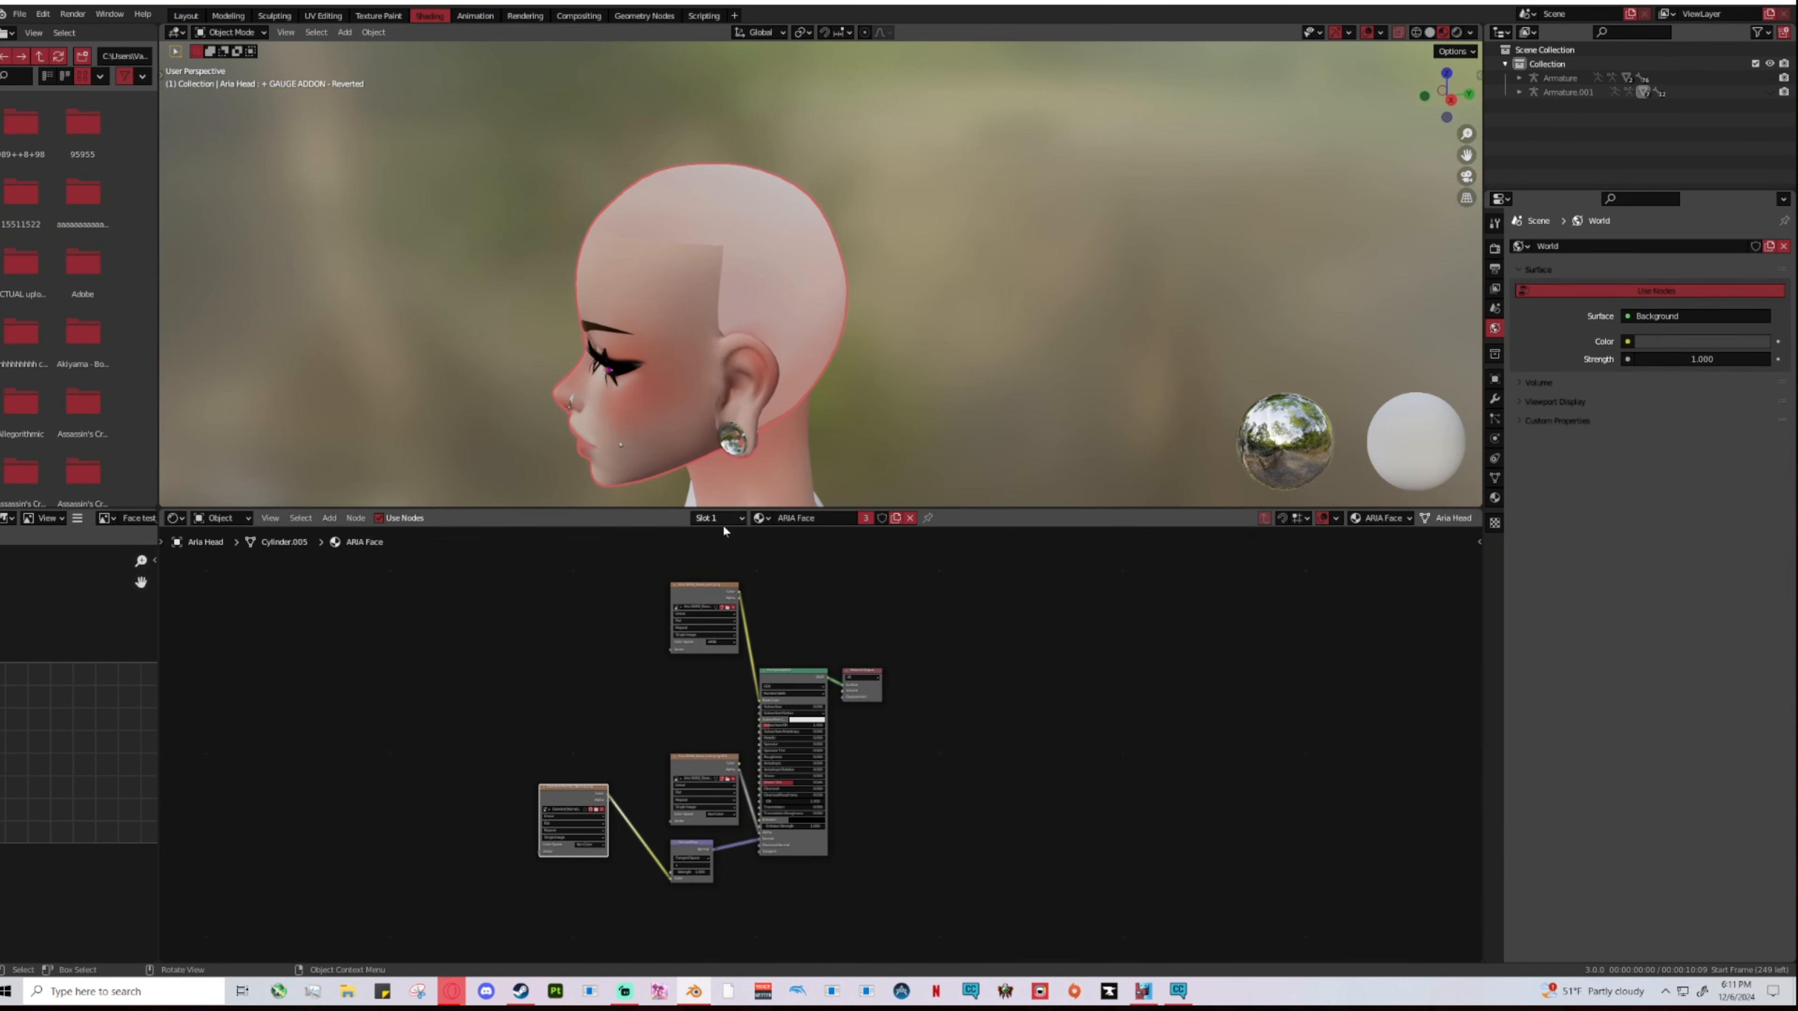
left_click_drag(700, 600, 563, 681)
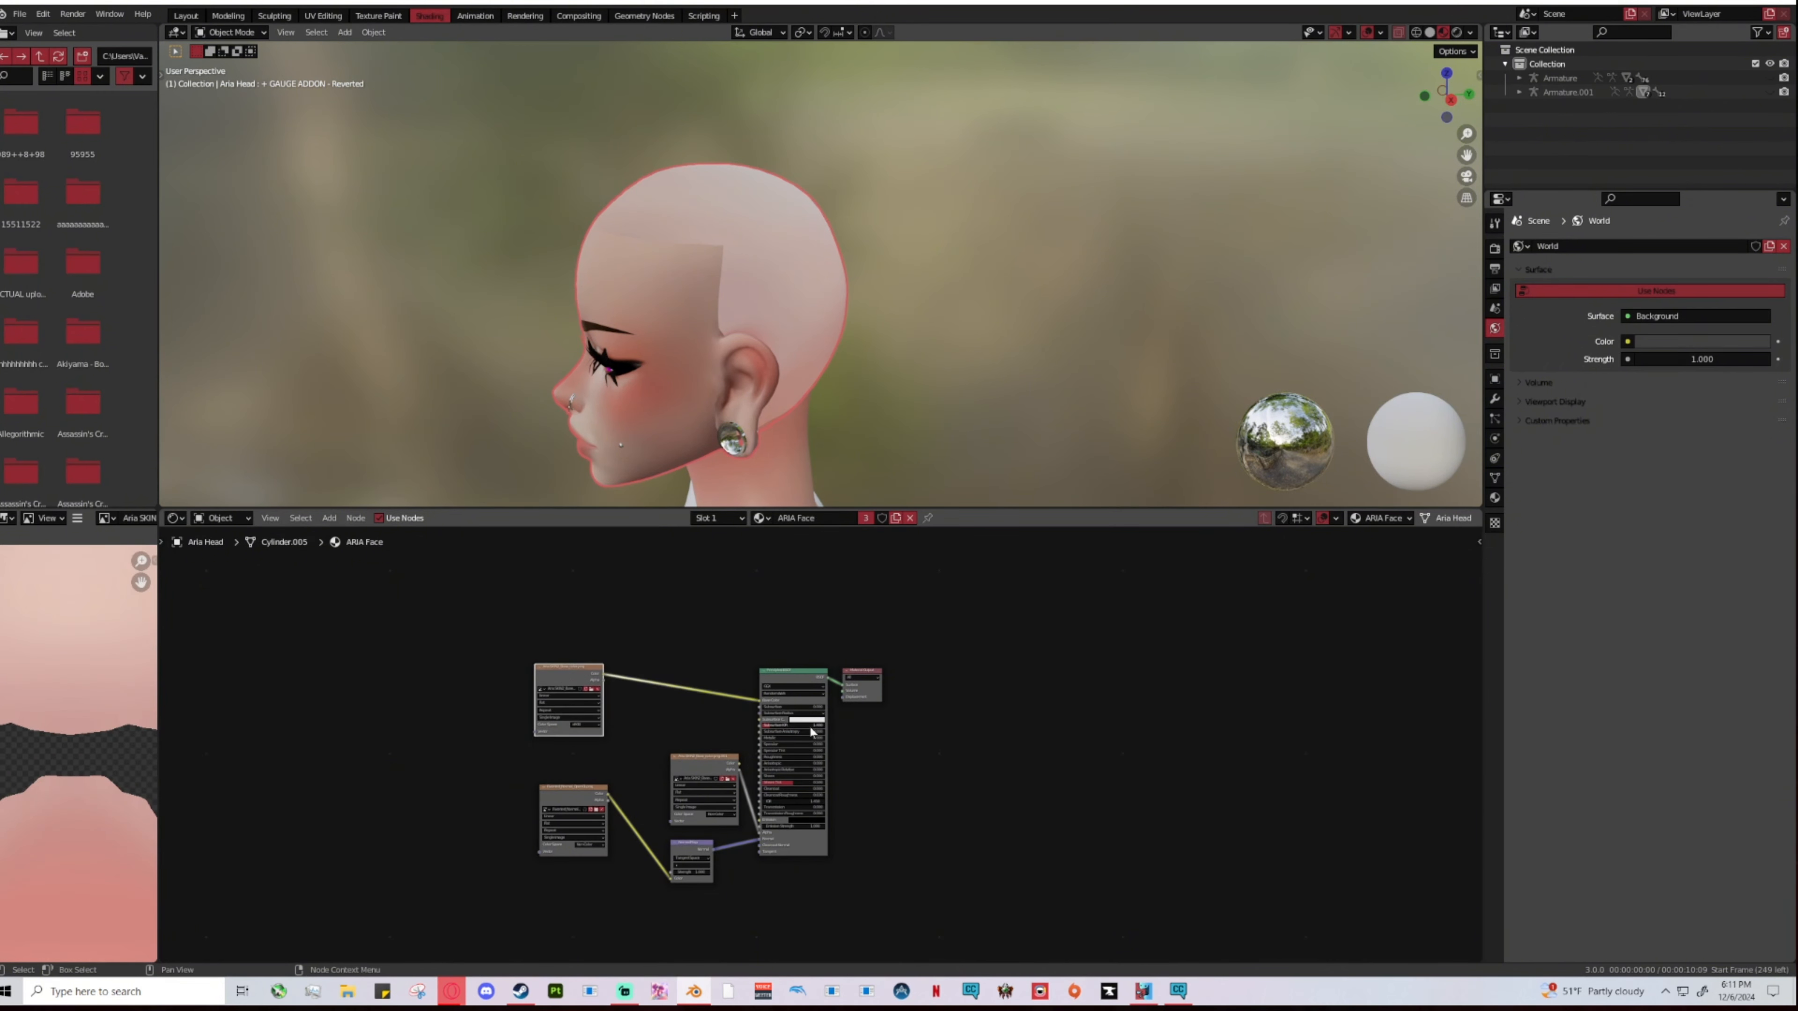
left_click(695, 765)
left_click_drag(694, 765, 632, 749)
scroll(491, 752, "up", 2)
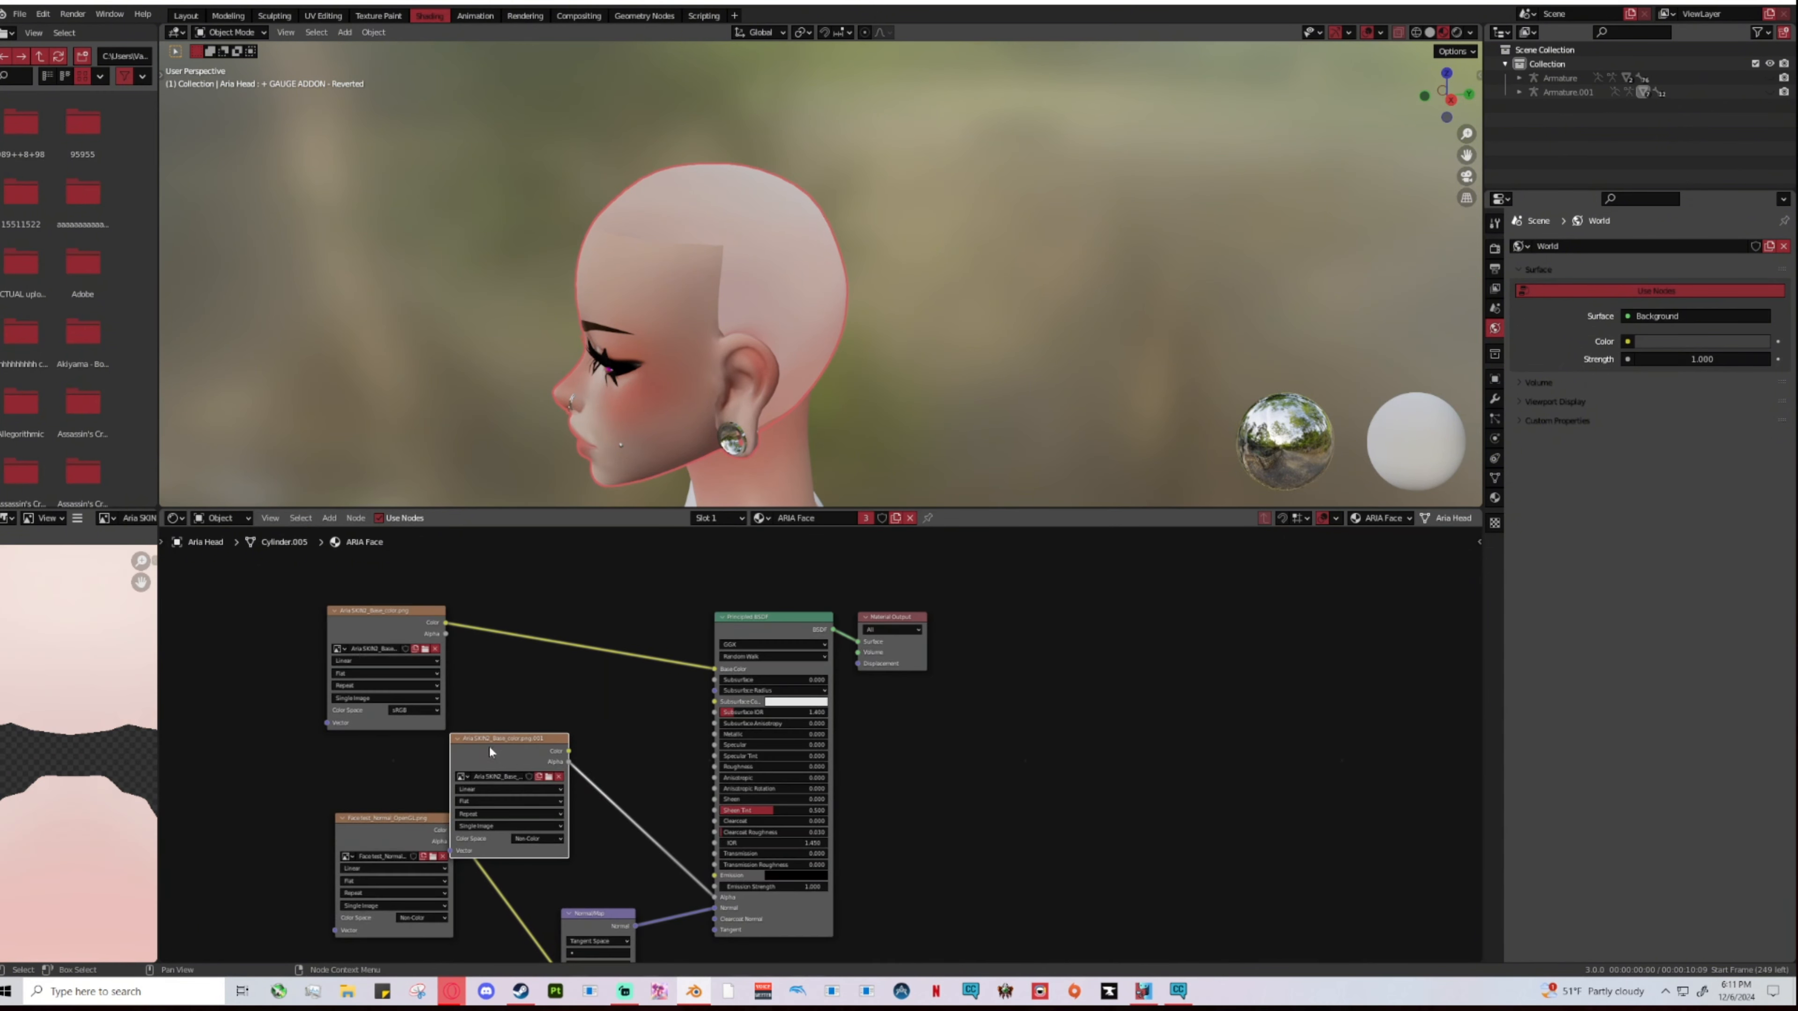
Step: Show Aria SKIN2_Base_color.png in a widened image editor and bring up the ARIA Face material's settings
left_click(355, 637)
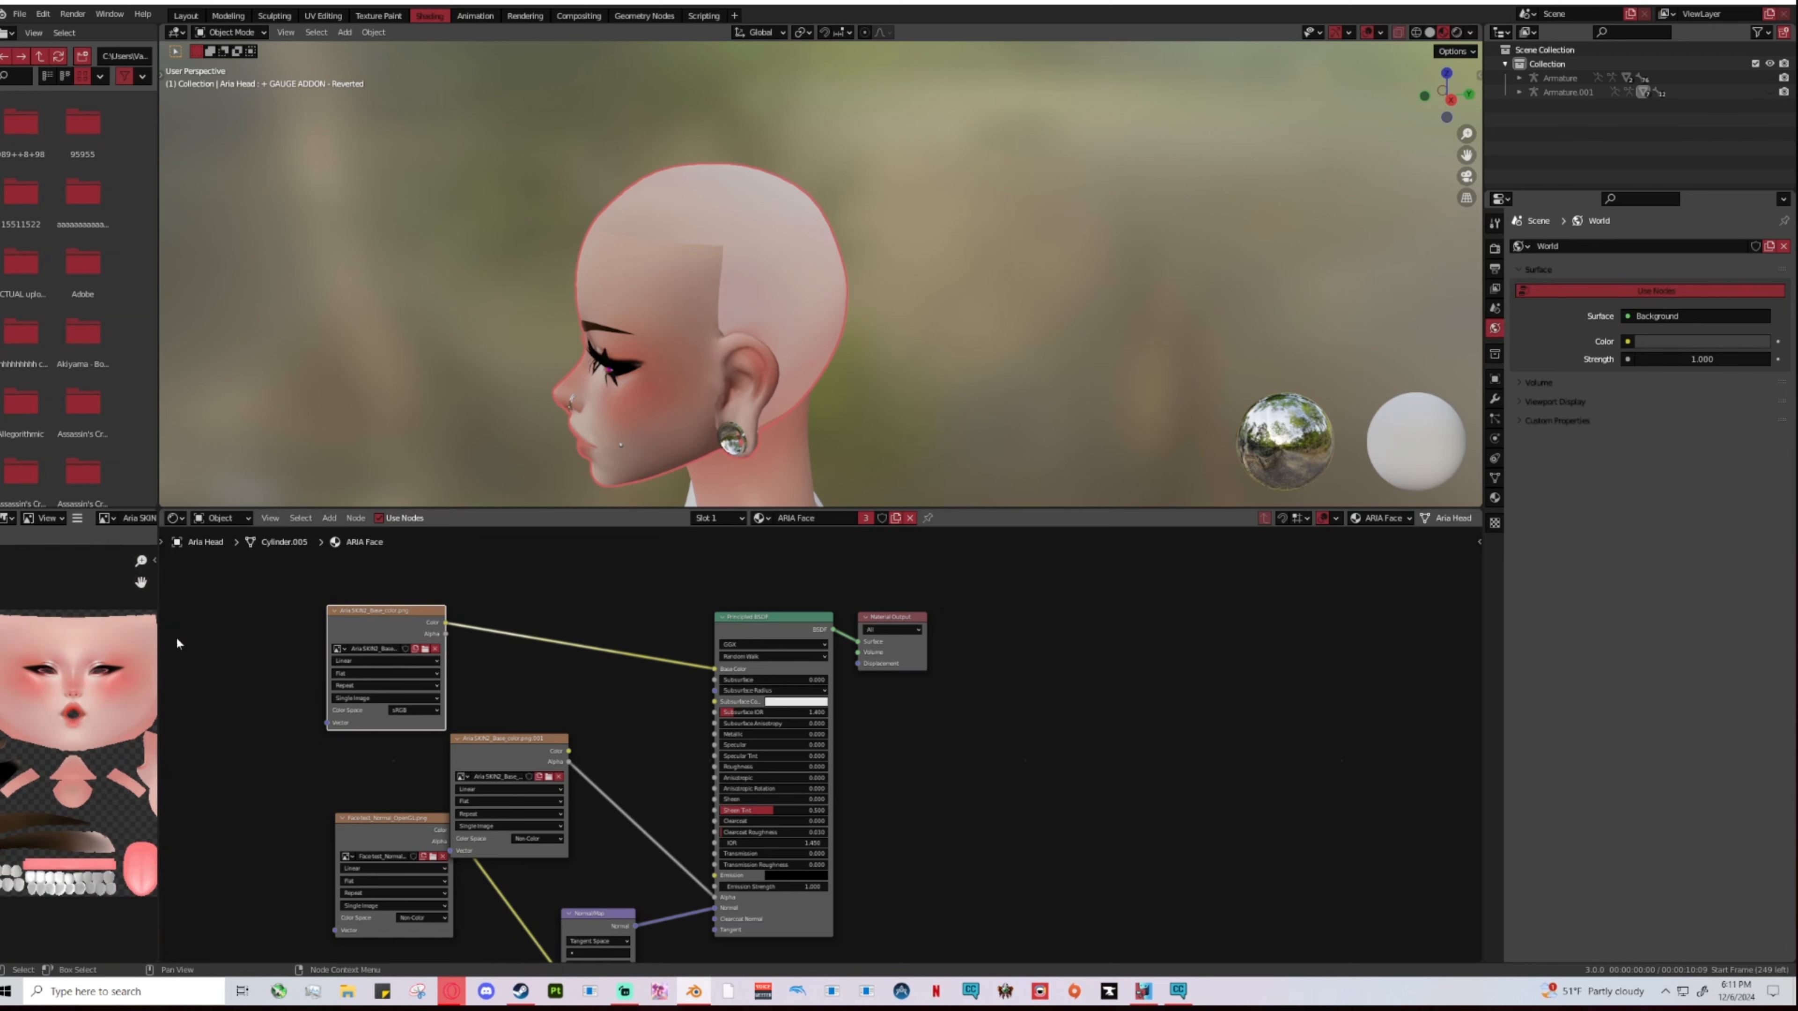
left_click_drag(160, 630, 281, 630)
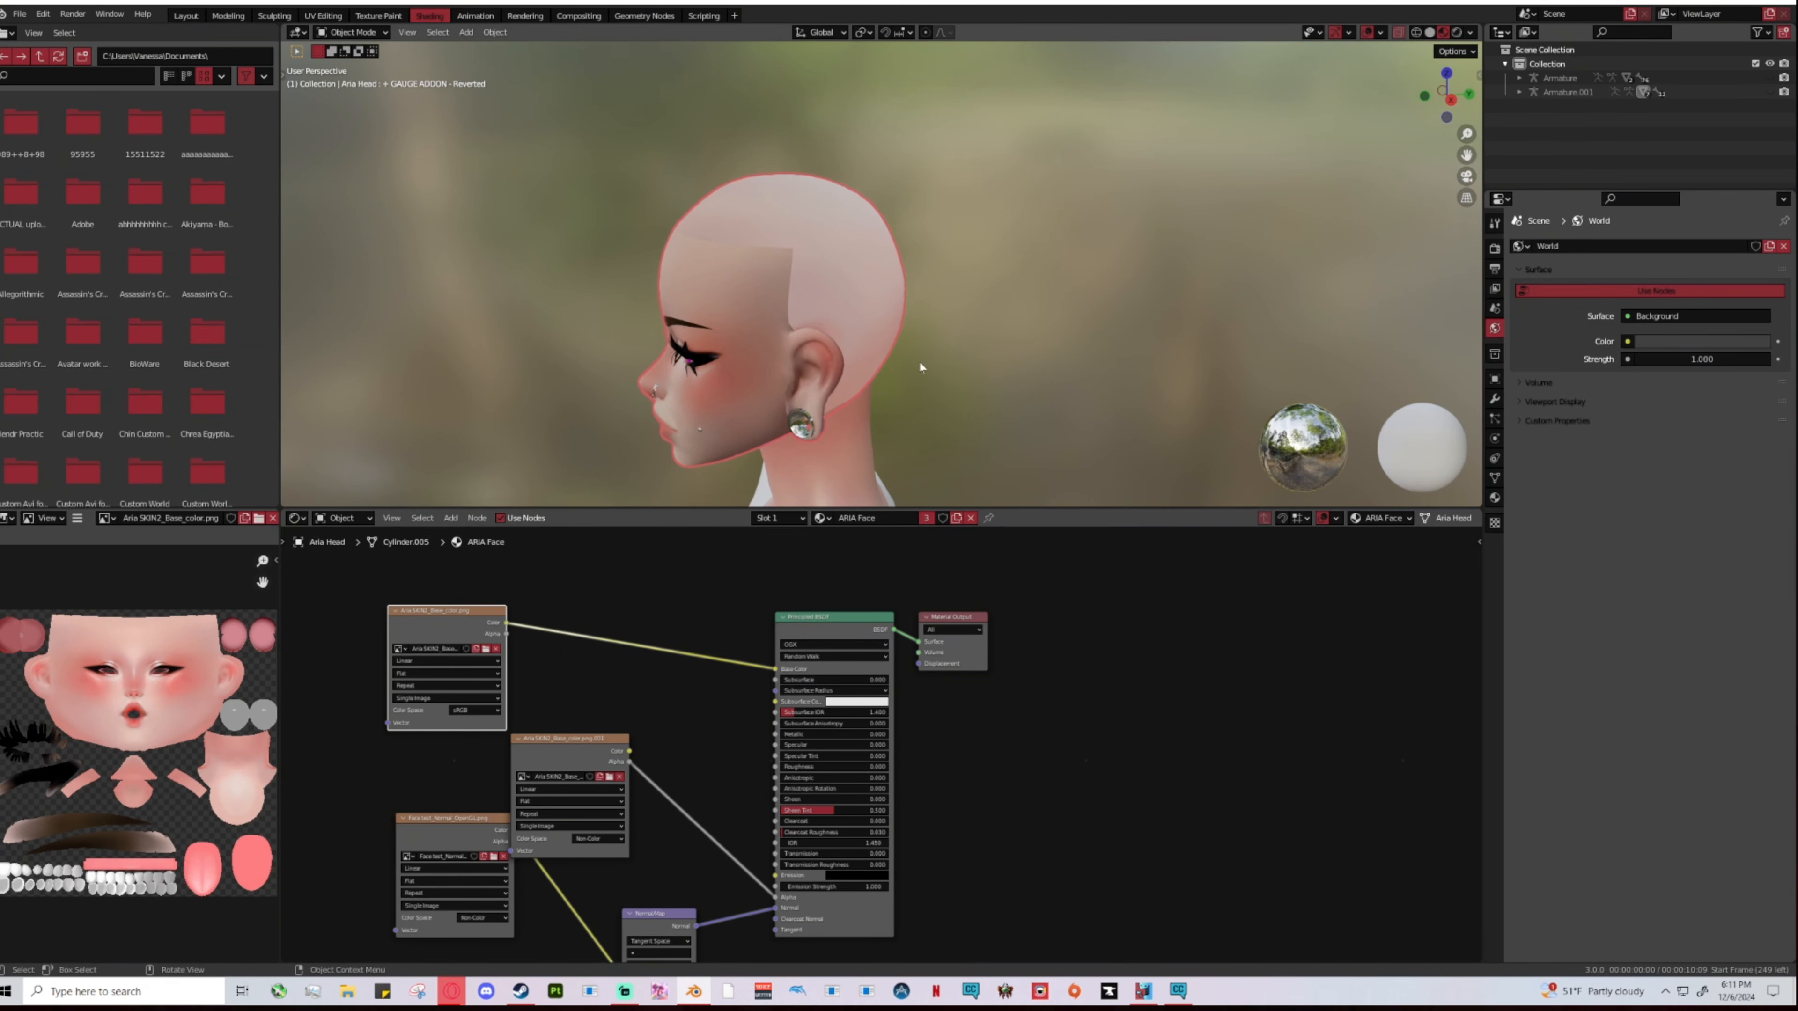
middle_click_drag(920, 367, 1079, 385)
left_click(1494, 498)
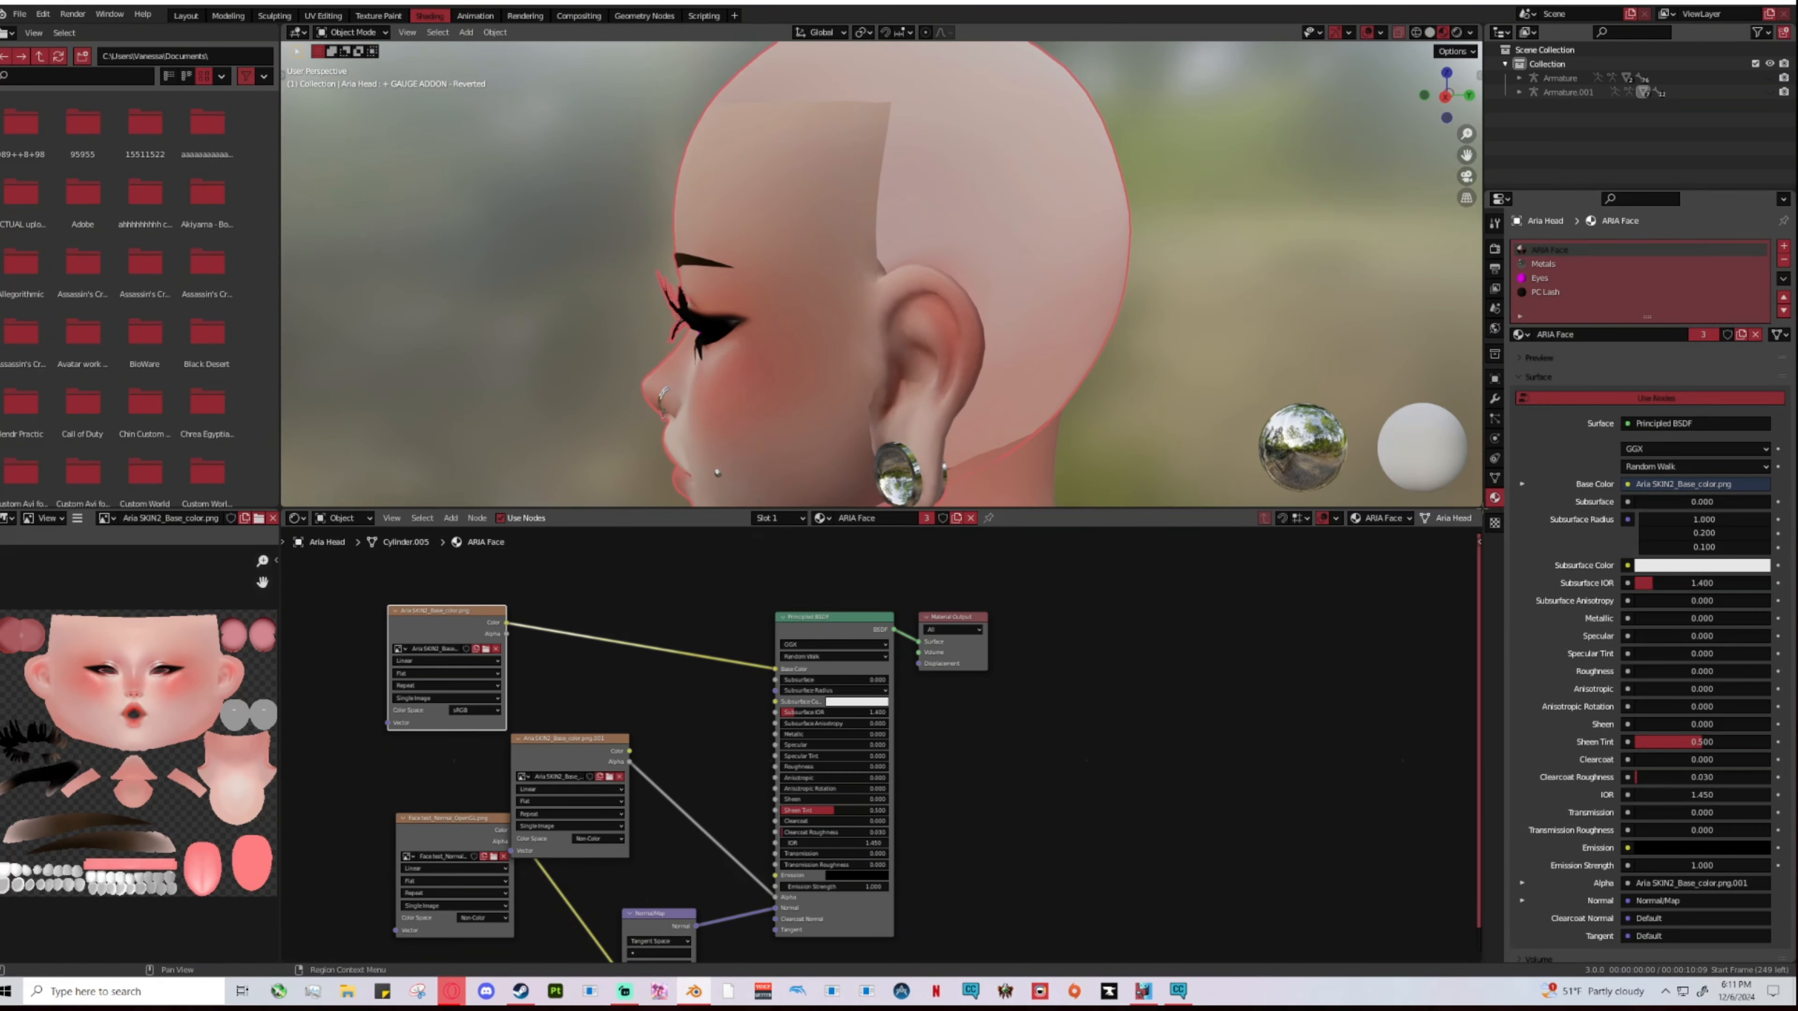
scroll(1649, 566, "down", 15)
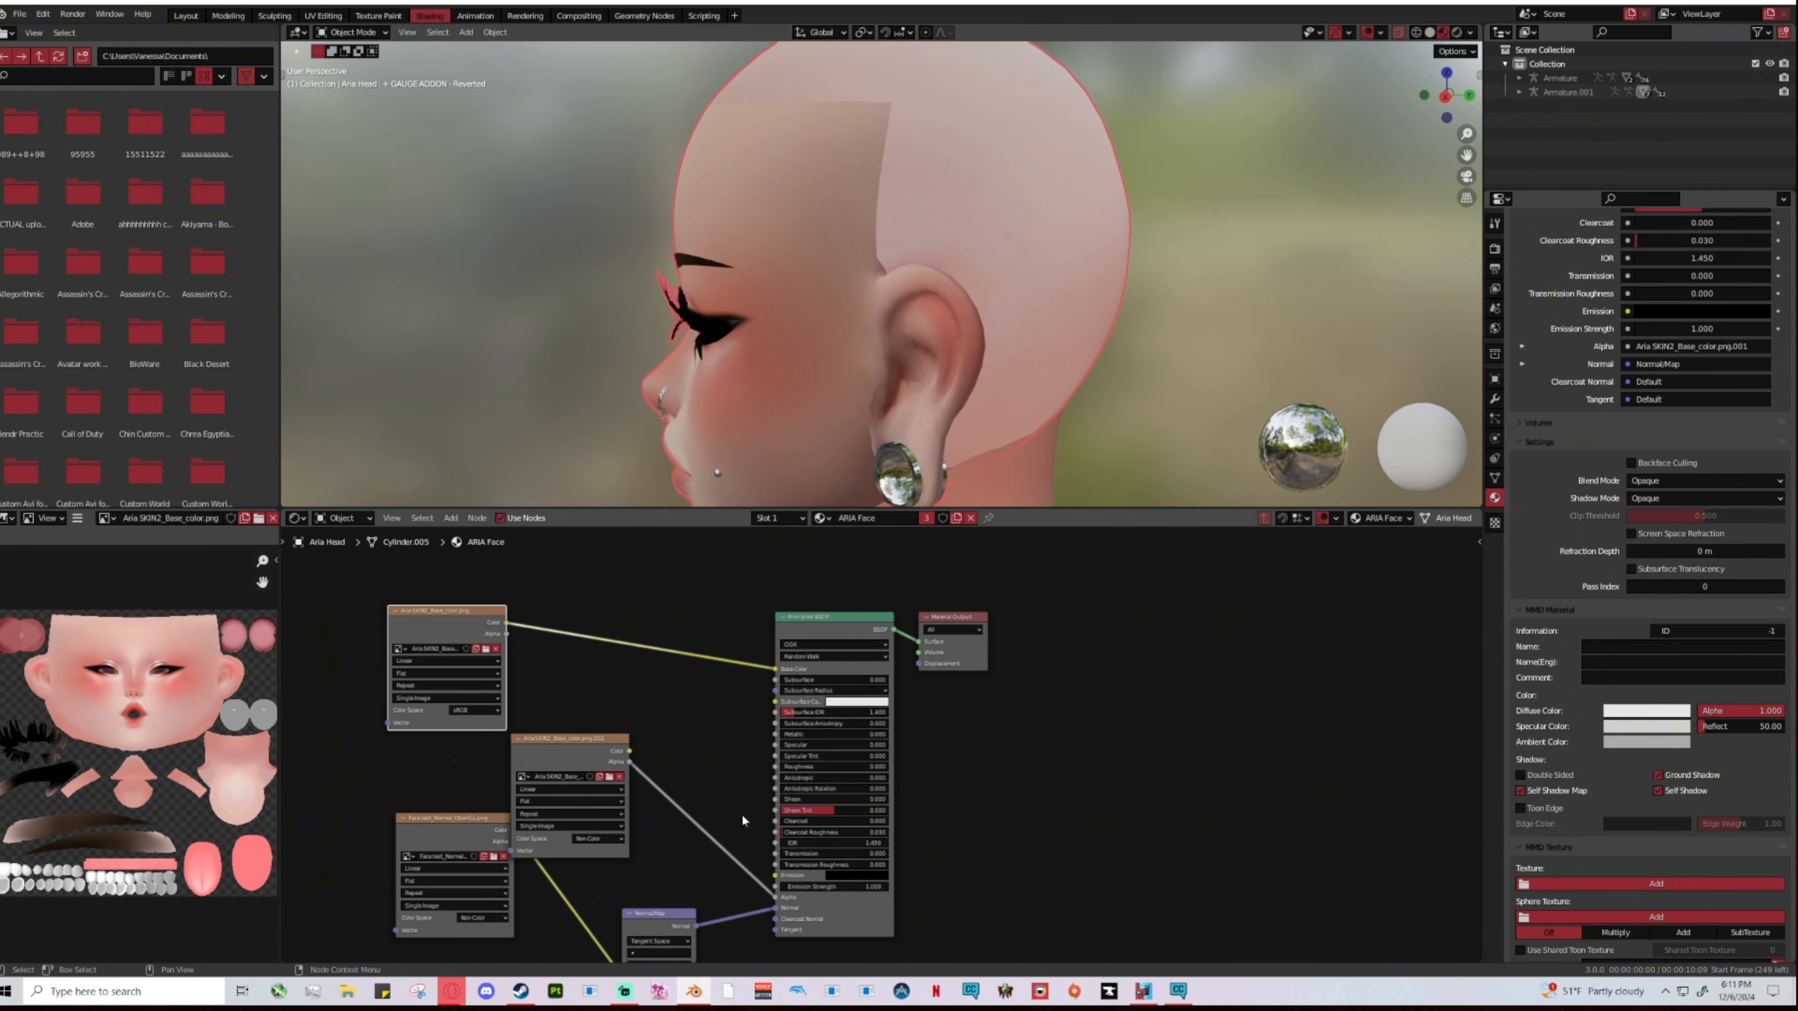
Step: Move the Face test_Normal_OpenGL.png node clear of the other textures and disconnect the Normal Map from the Principled BSDF's Normal input
middle_click_drag(742, 820, 795, 701)
left_click(504, 715)
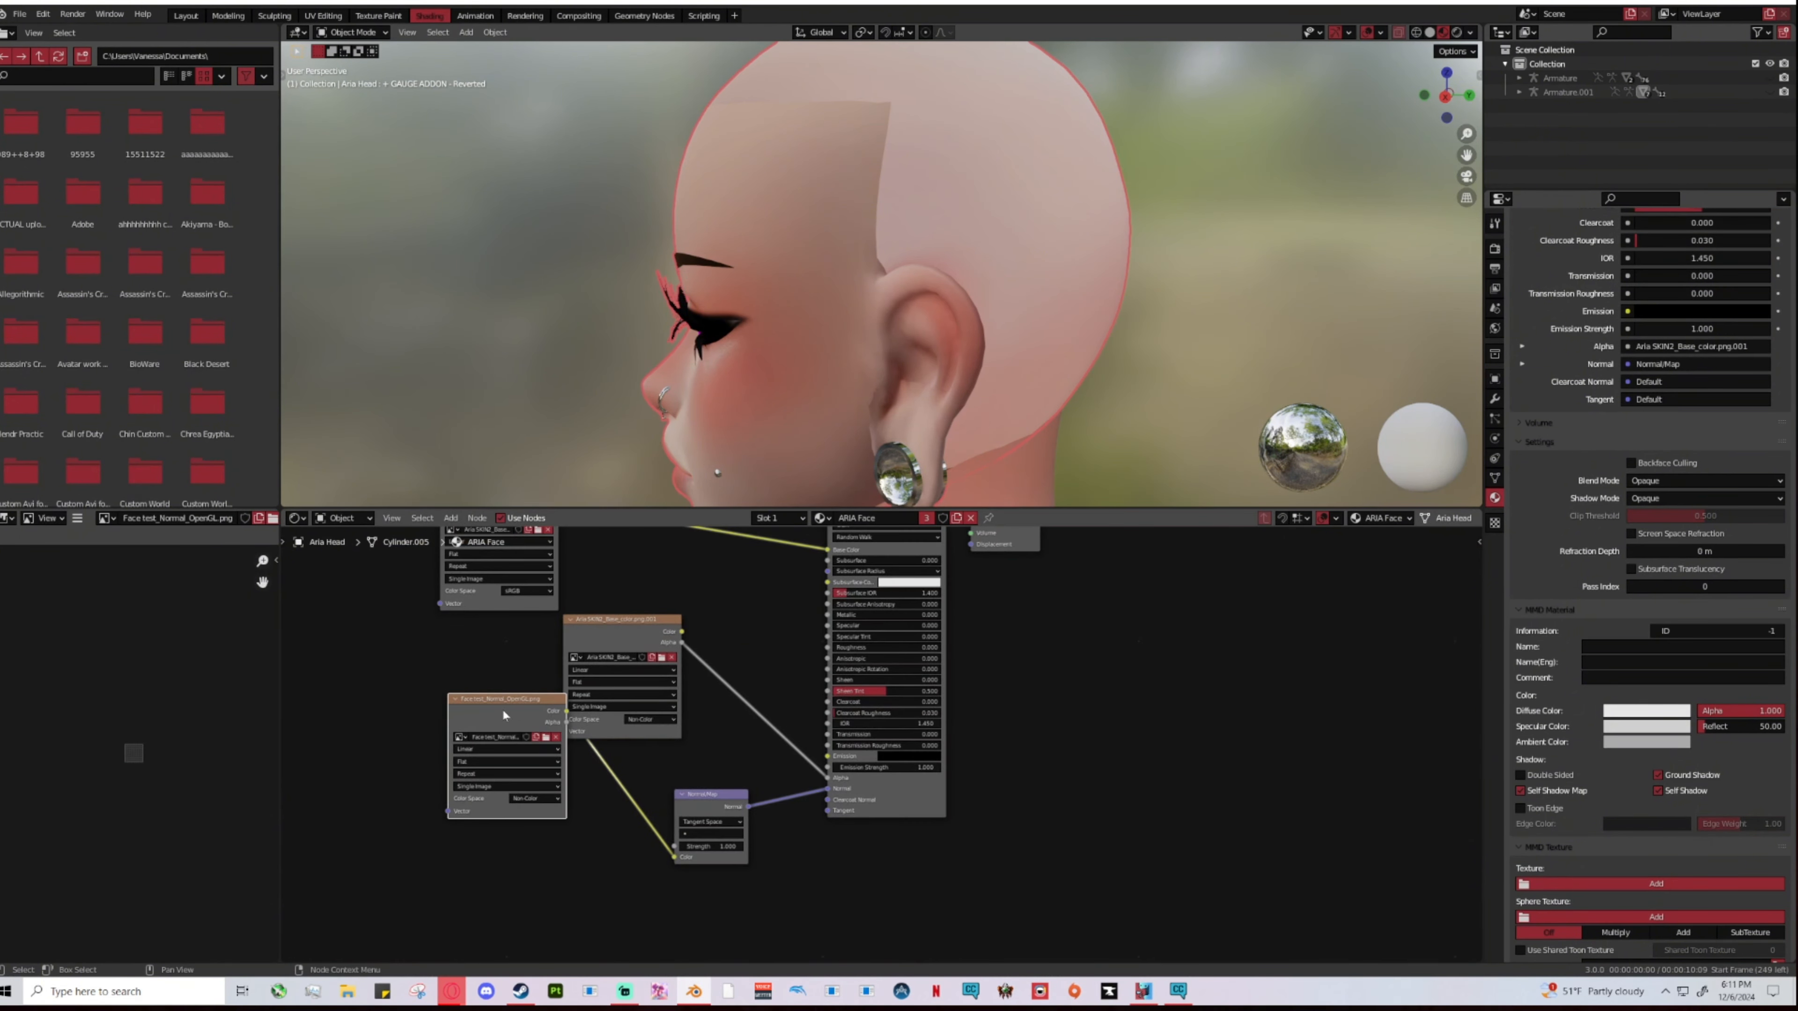
left_click_drag(503, 715, 464, 769)
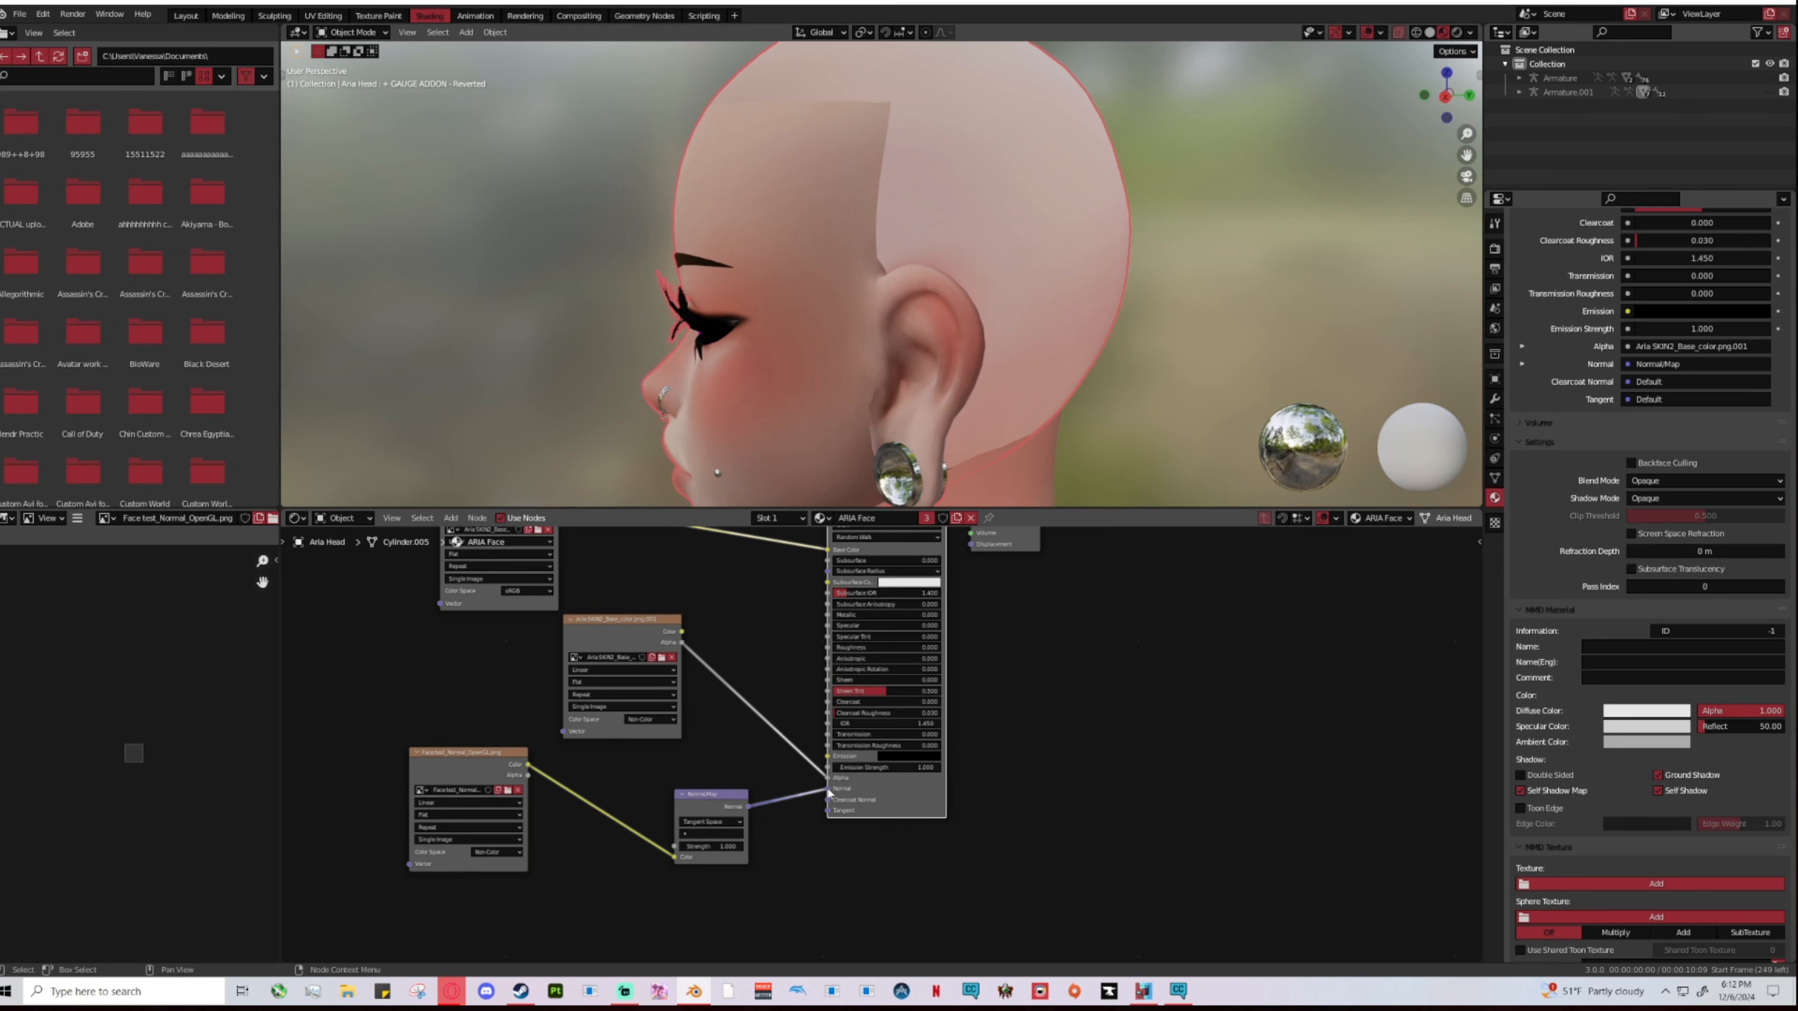
left_click_drag(830, 792, 778, 854)
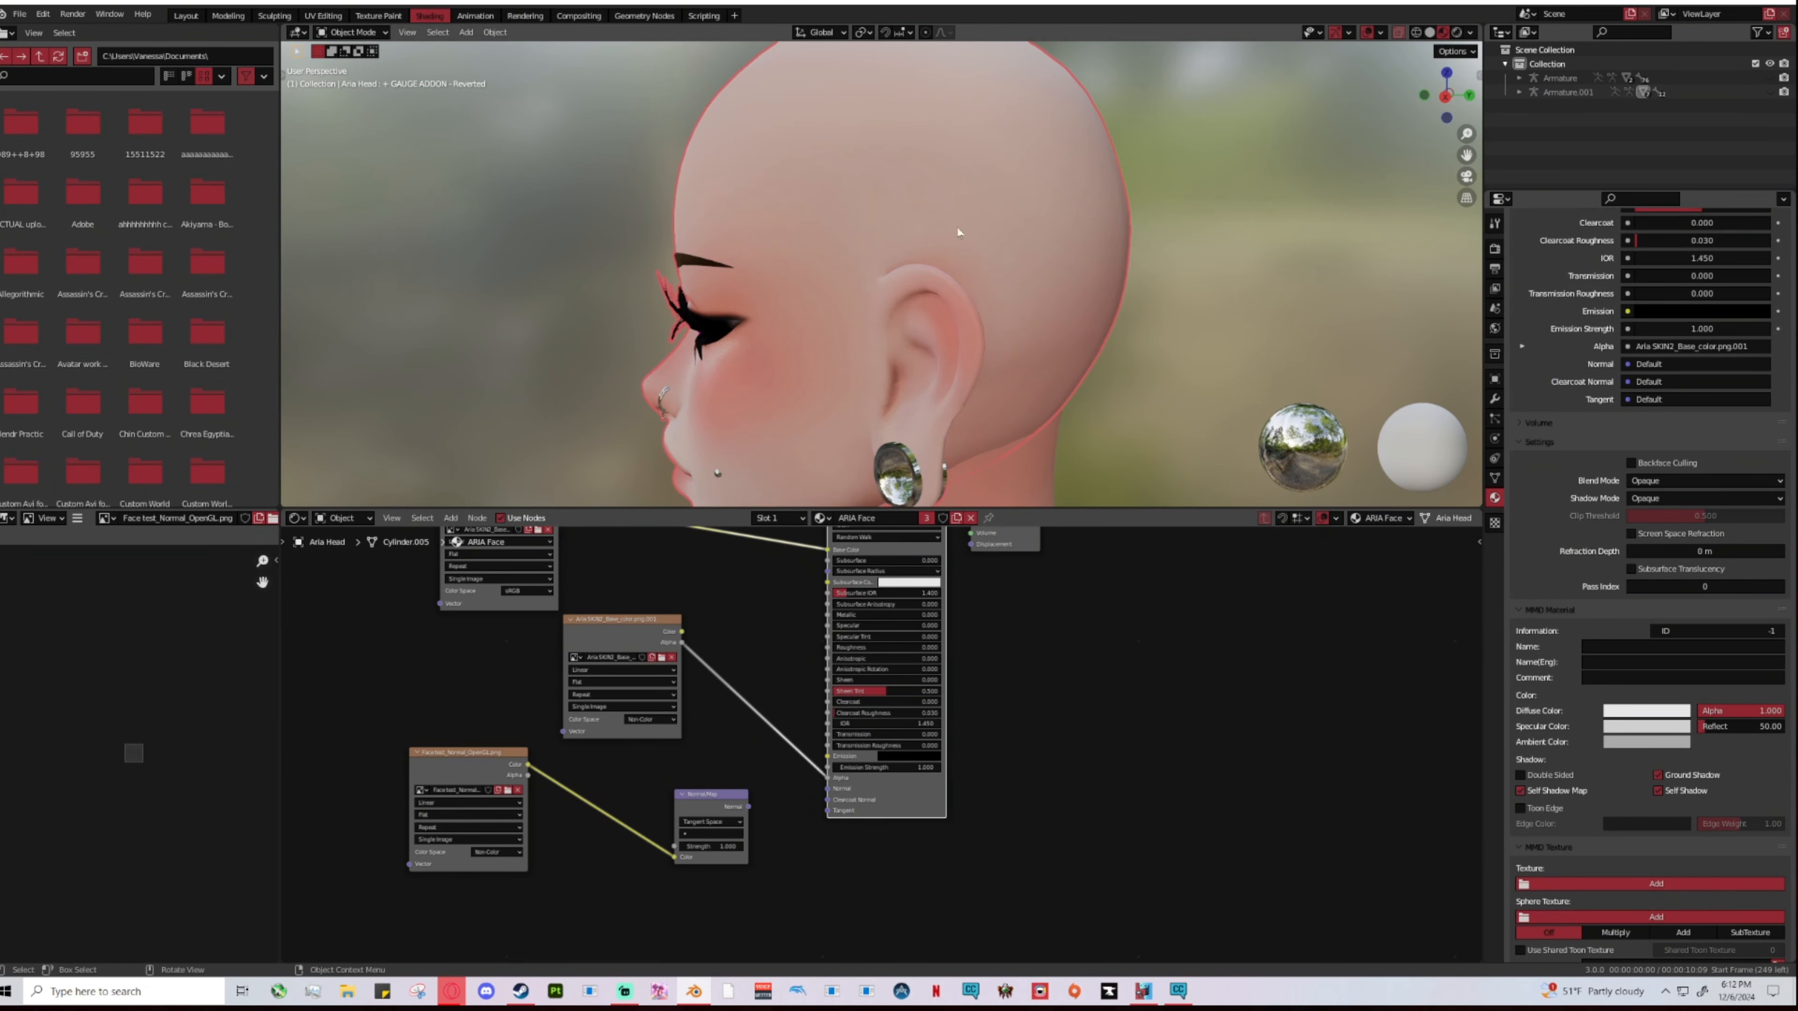
Step: Examine the Aria head's skin shading around the face, ear and scalp in both the Shading and Layout workspaces
scroll(947, 435, "up", 3)
middle_click_drag(947, 435, 997, 416)
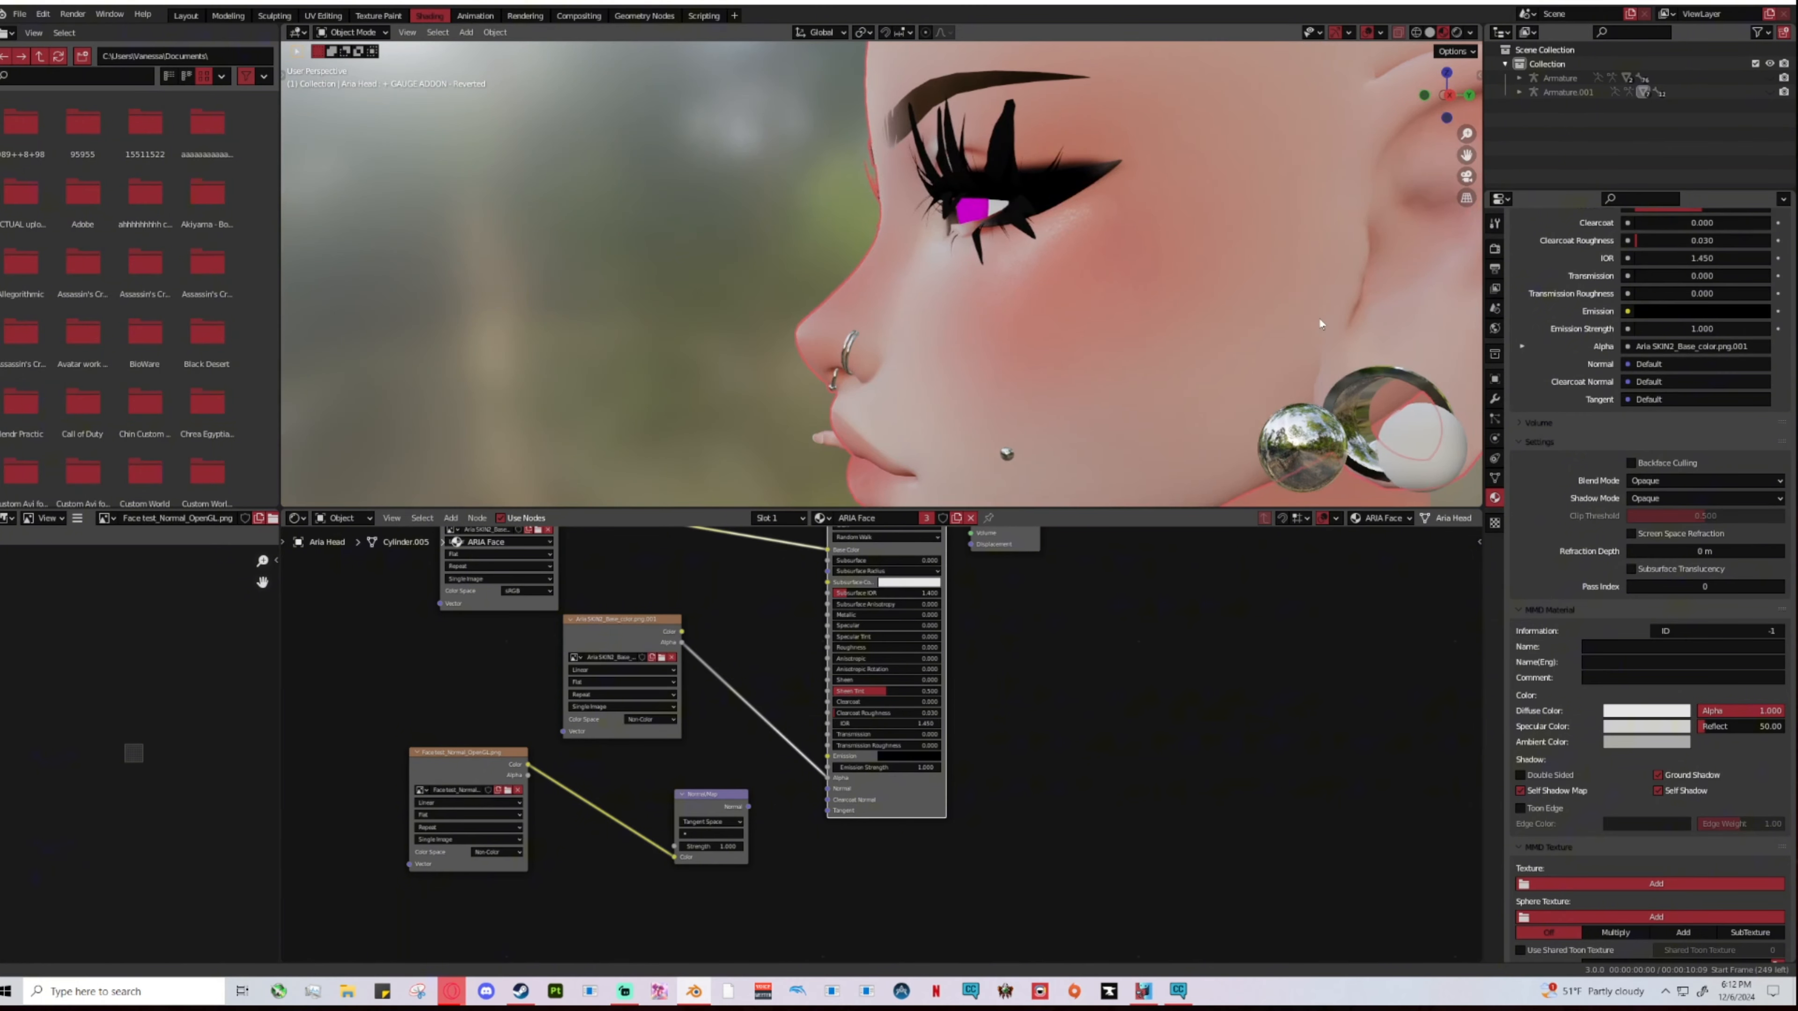
middle_click_drag(1320, 323, 1239, 339)
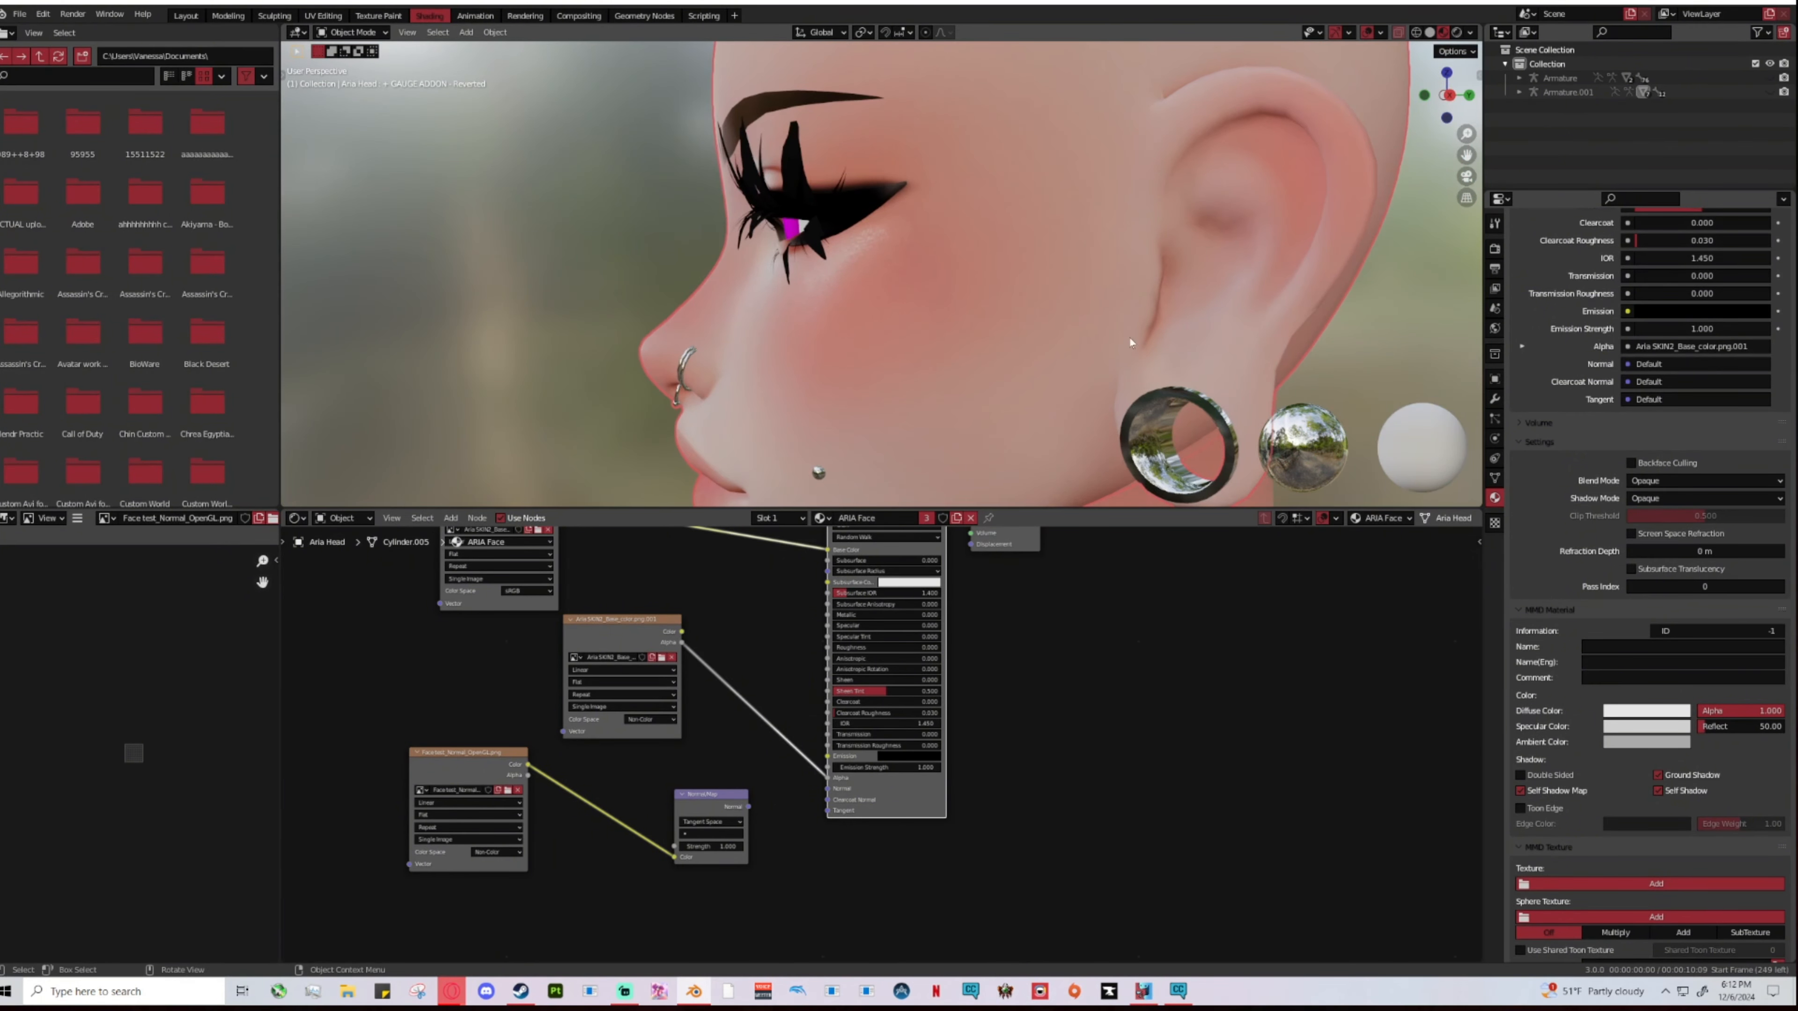
scroll(1189, 329, "down", 6)
middle_click_drag(1189, 328, 775, 294)
scroll(1024, 330, "up", 4)
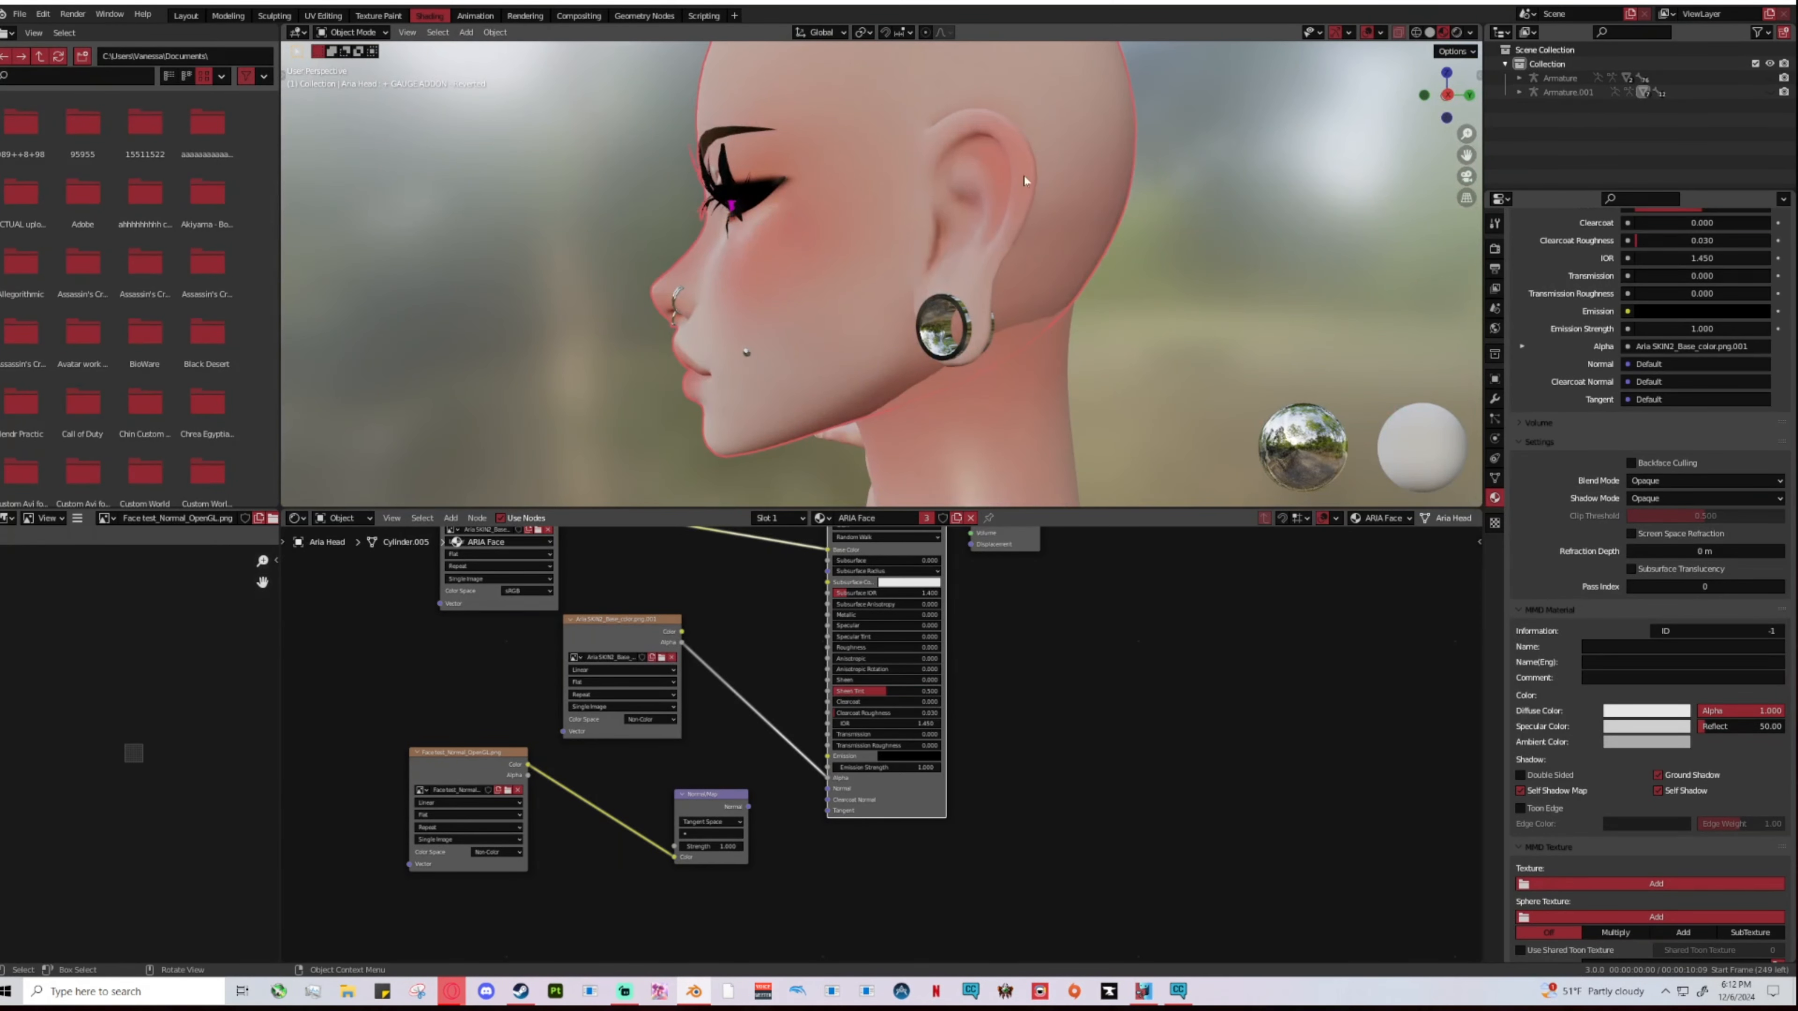
left_click(491, 795)
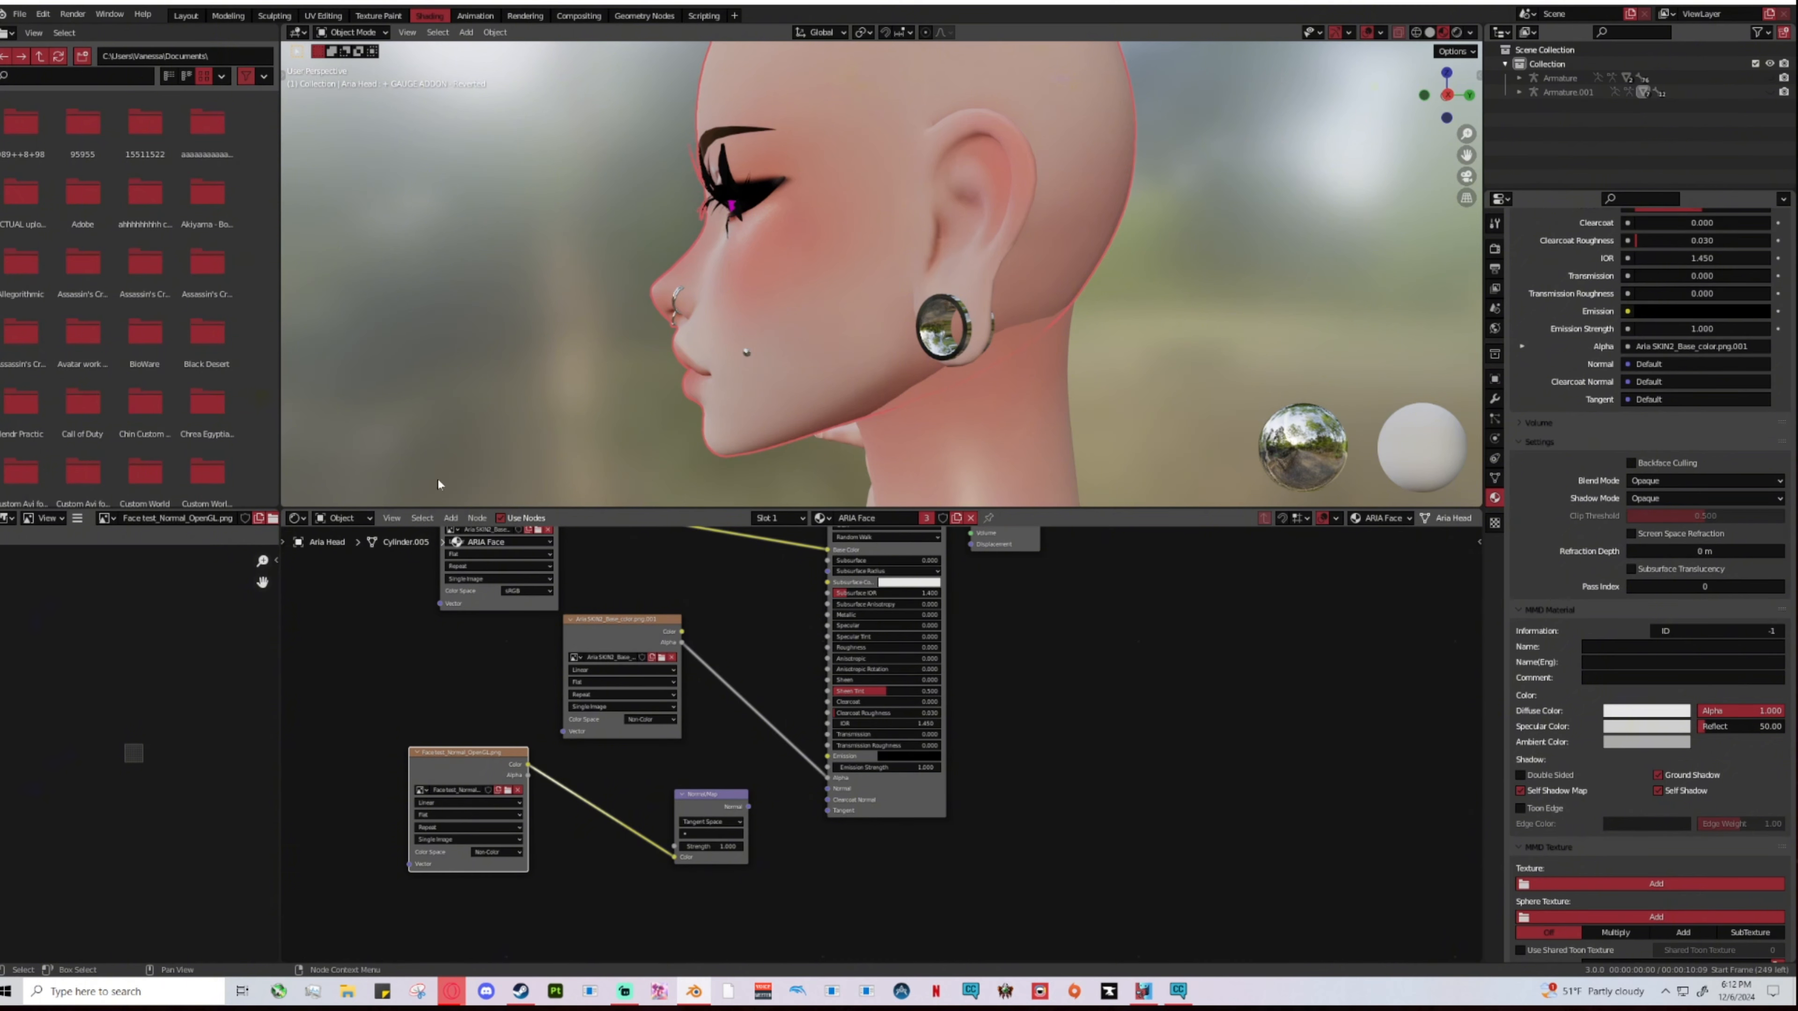
left_click(192, 17)
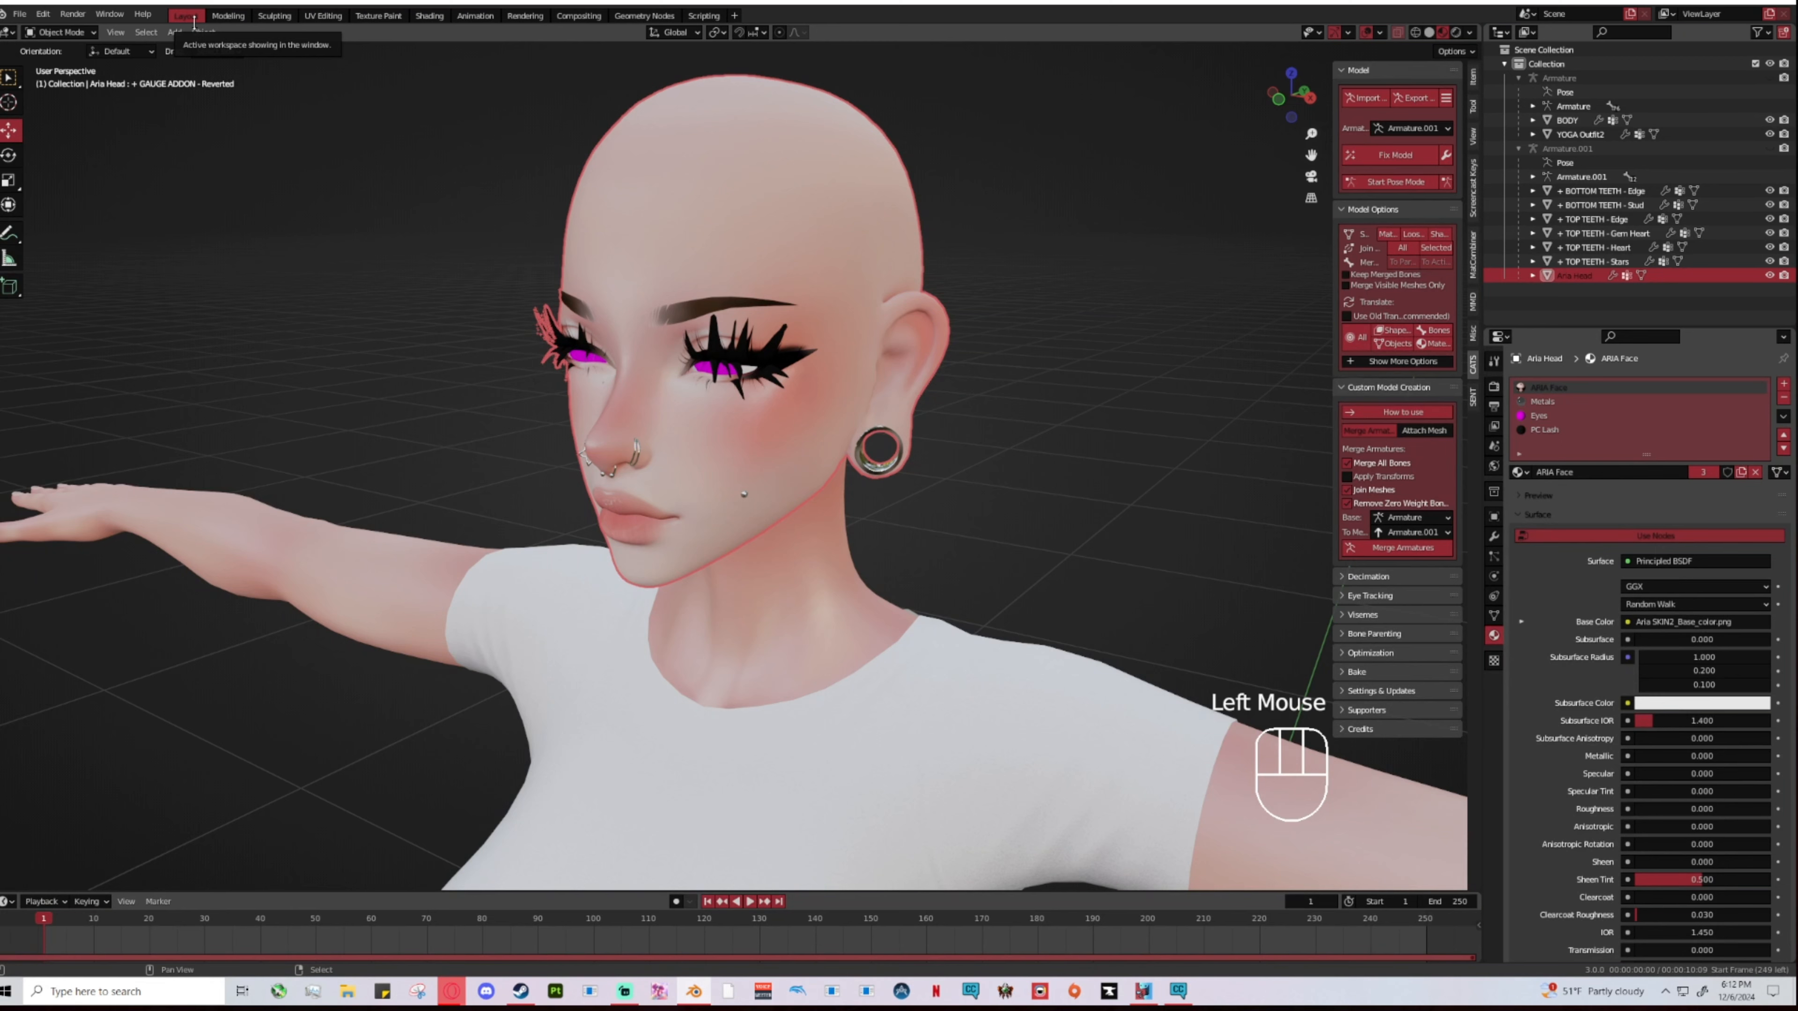
left_click(431, 17)
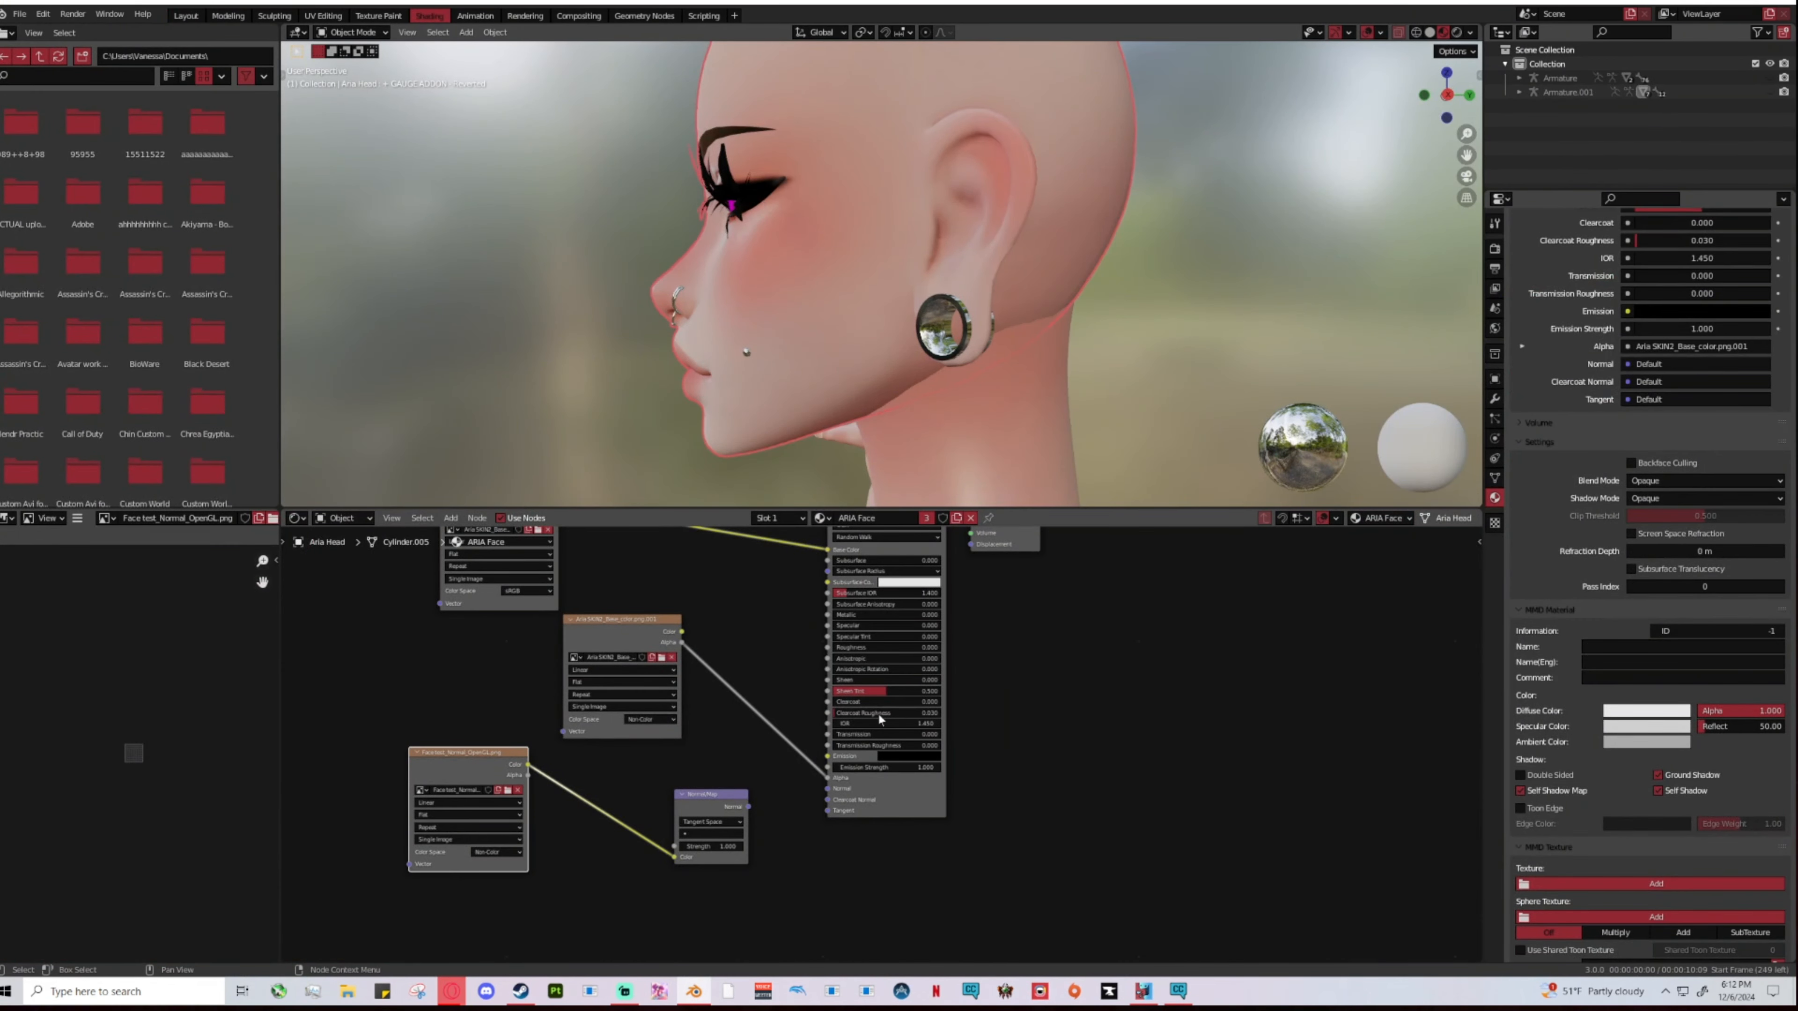
Step: Browse the Aria head's Textures/Normal+MASK folder for the normal map image, and close the file browser without loading one
left_click(508, 790)
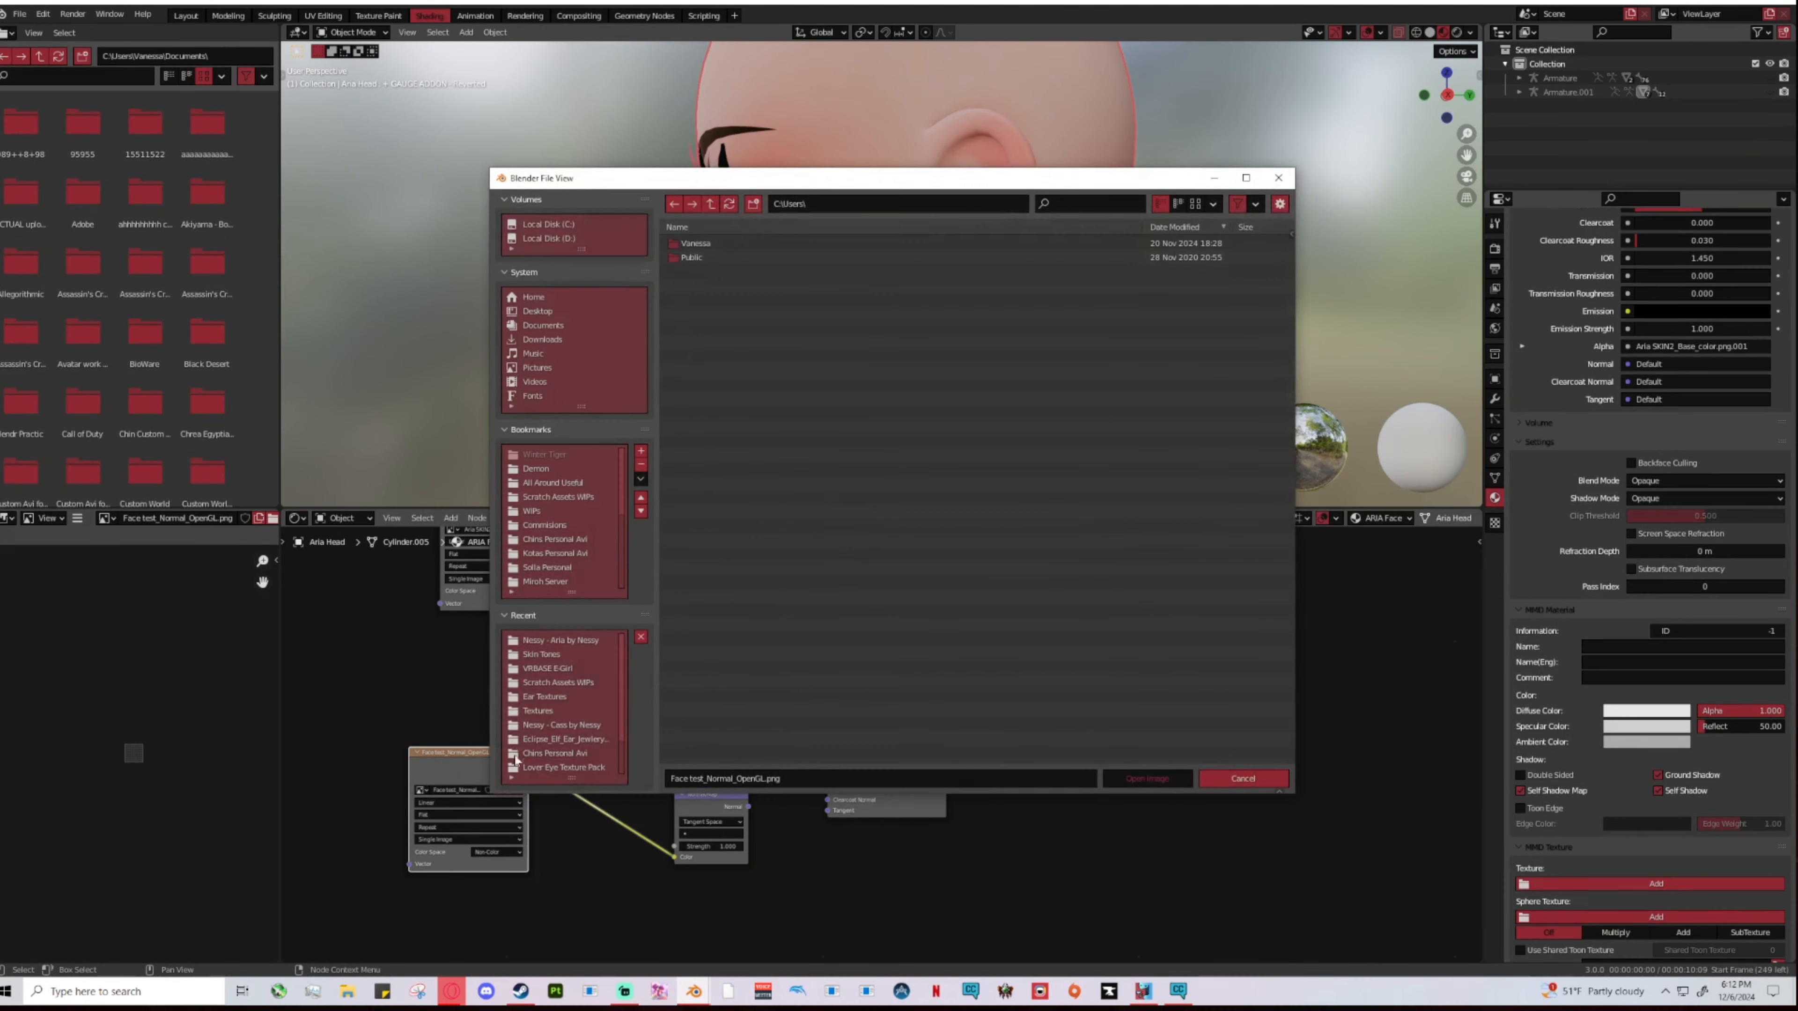
left_click(556, 641)
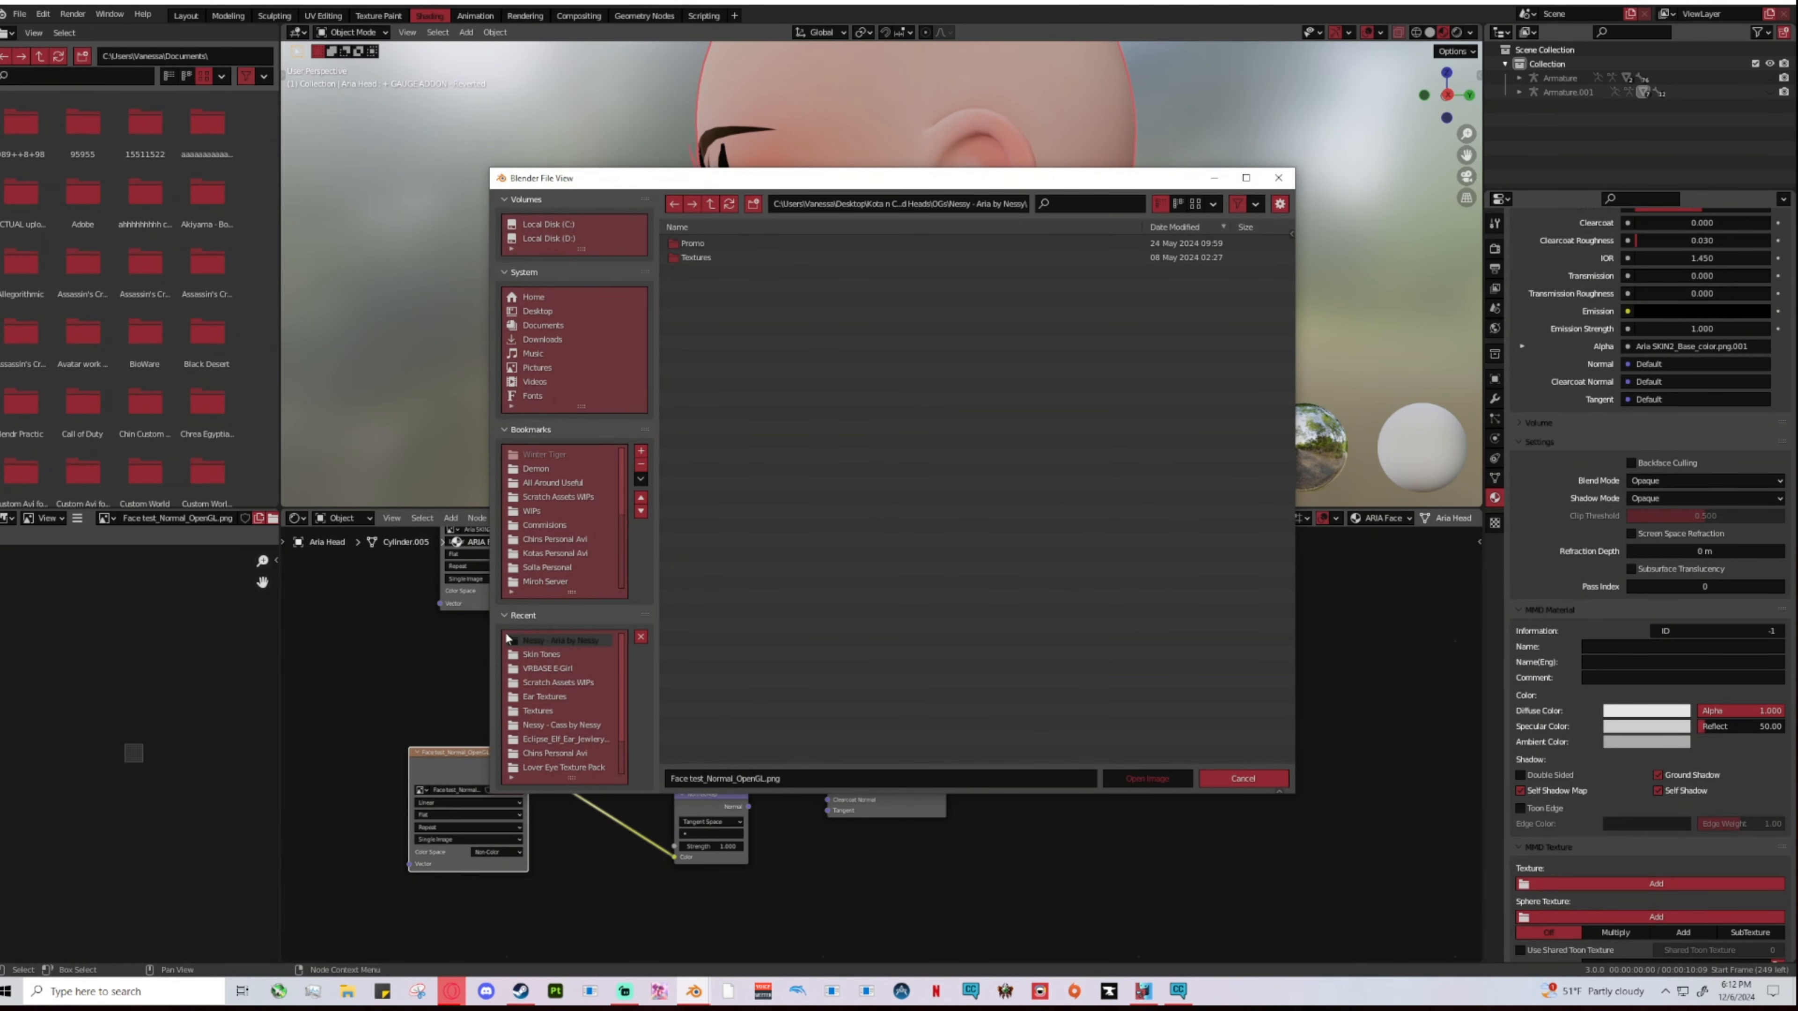
left_click(700, 258)
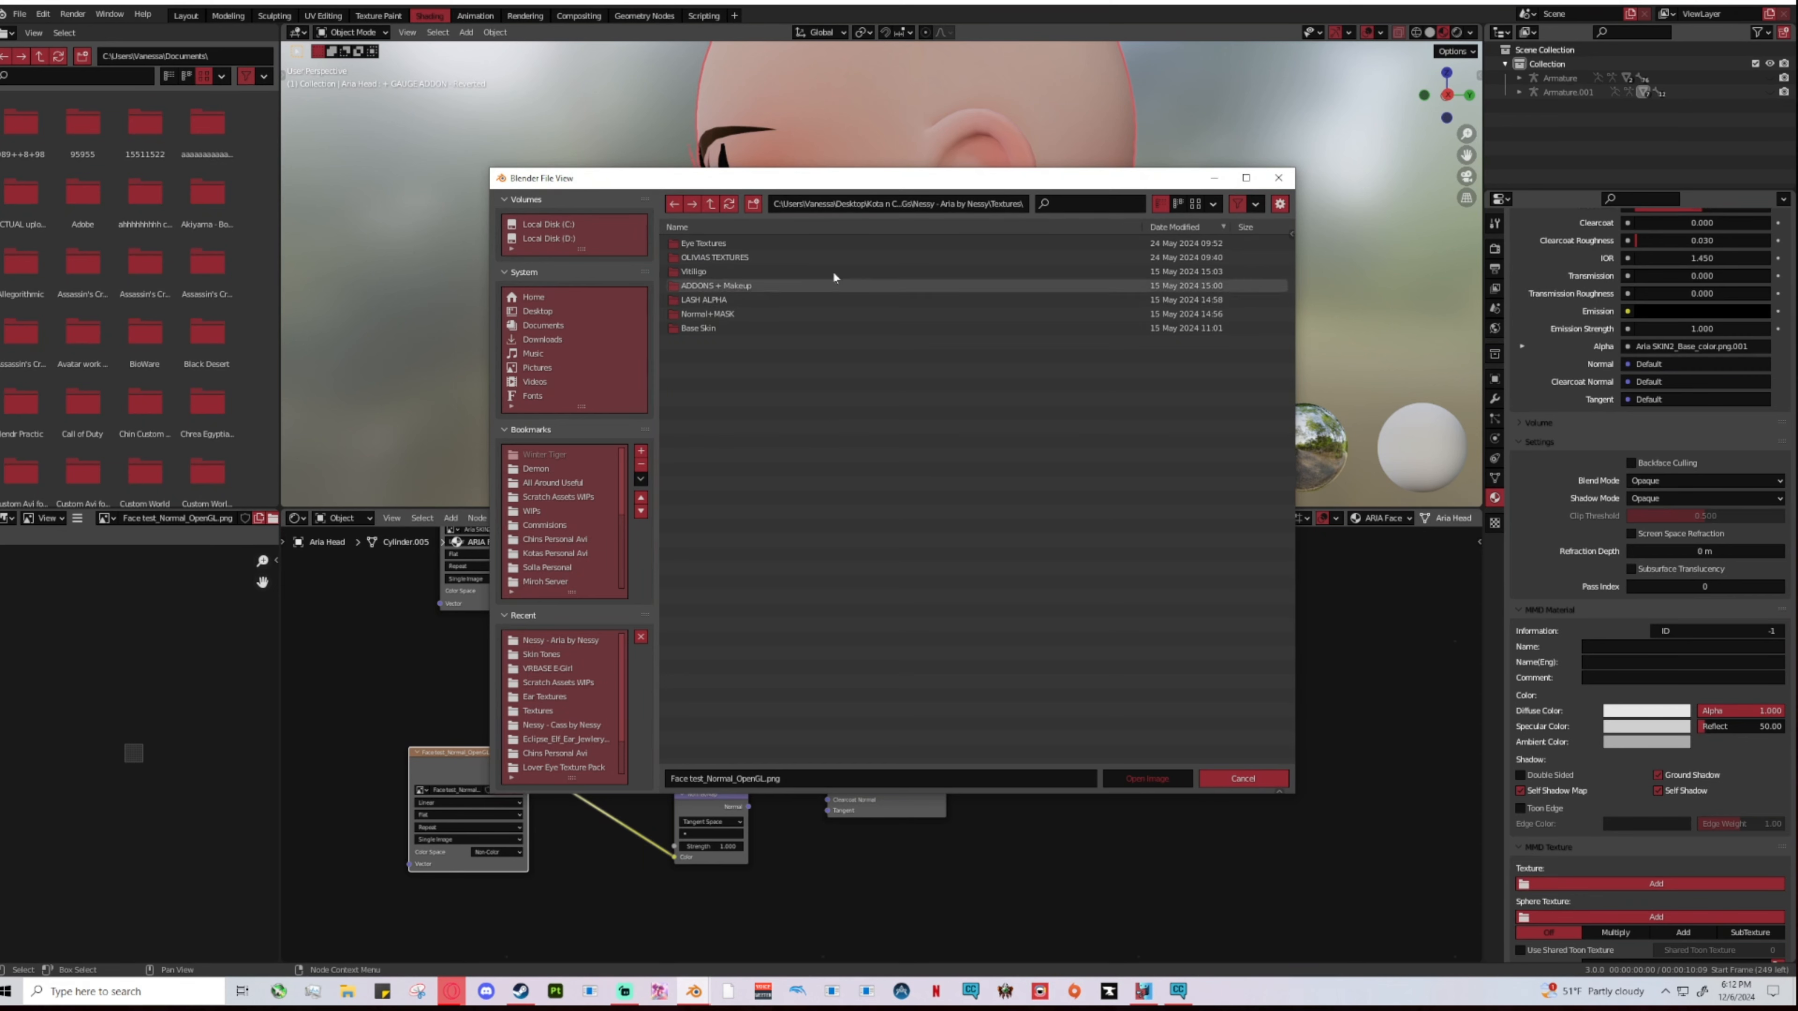
left_click(688, 316)
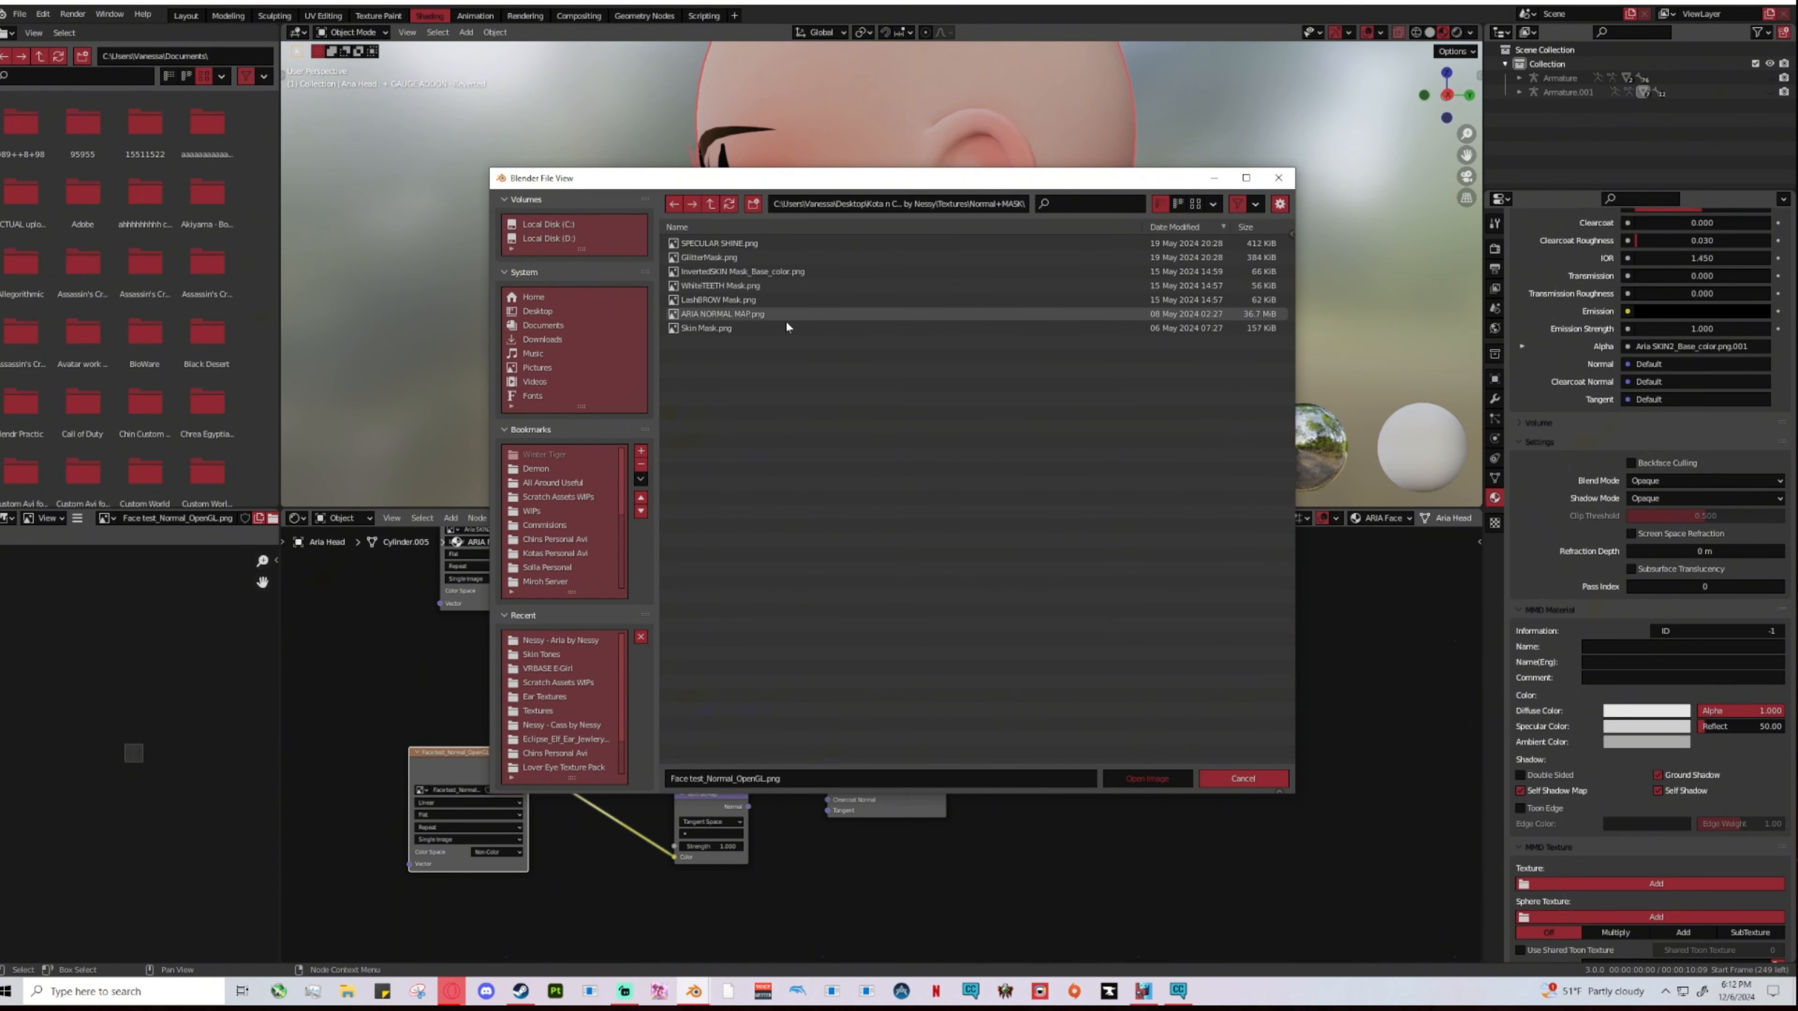
left_click(1278, 178)
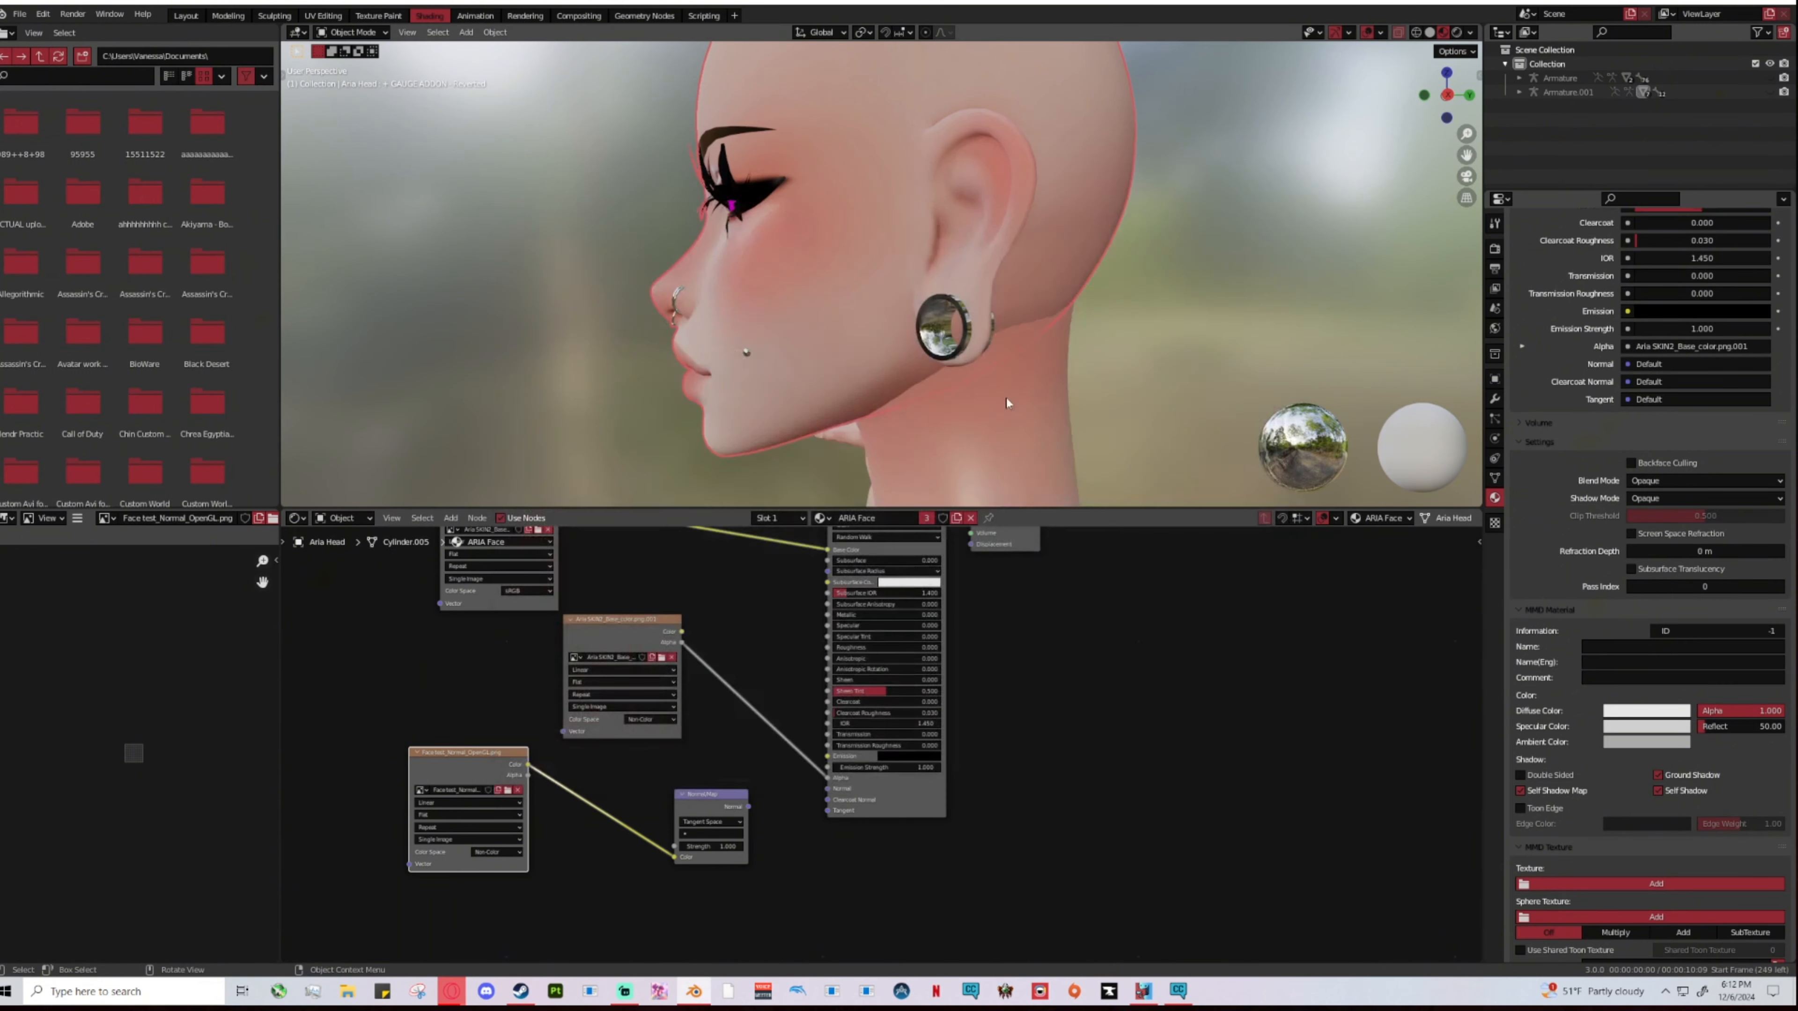
mouse_move(749, 806)
left_mouse_down()
mouse_move(827, 788)
mouse_move(736, 833)
left_mouse_up()
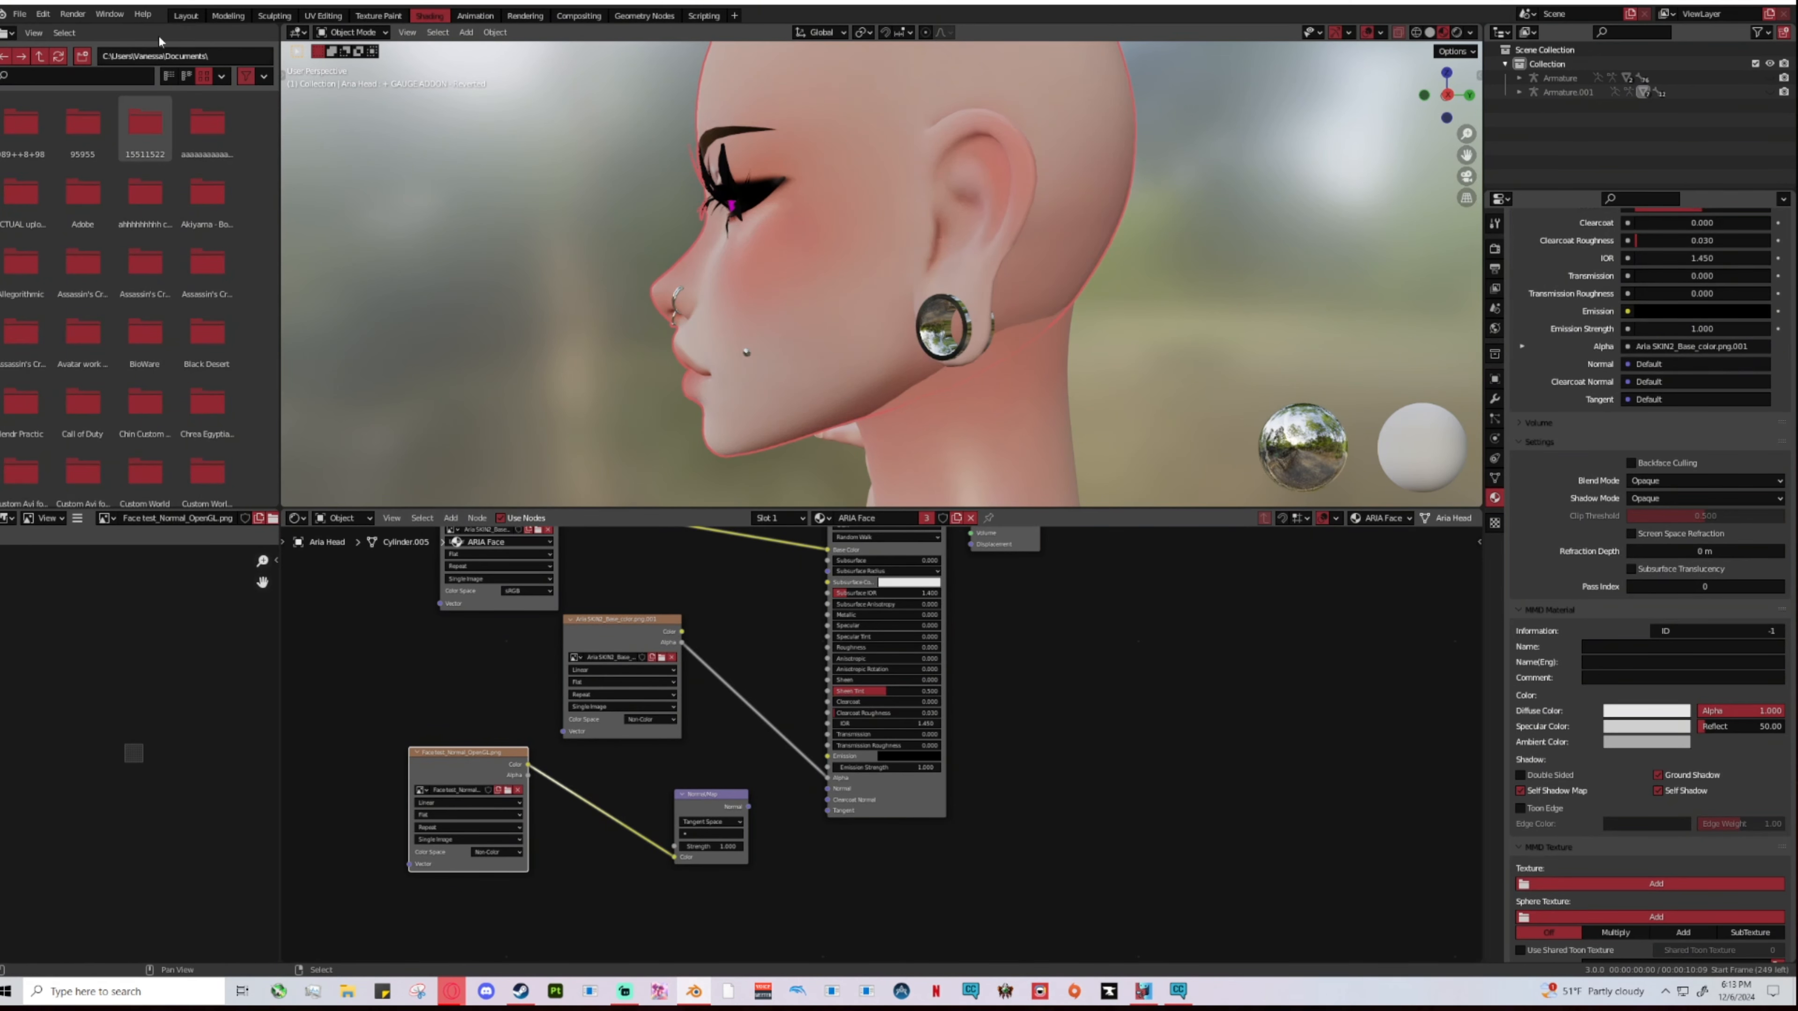
Step: Return to the Layout workspace, view the avatar from the front and deselect Aria Head
left_click(185, 15)
left_click(1278, 98)
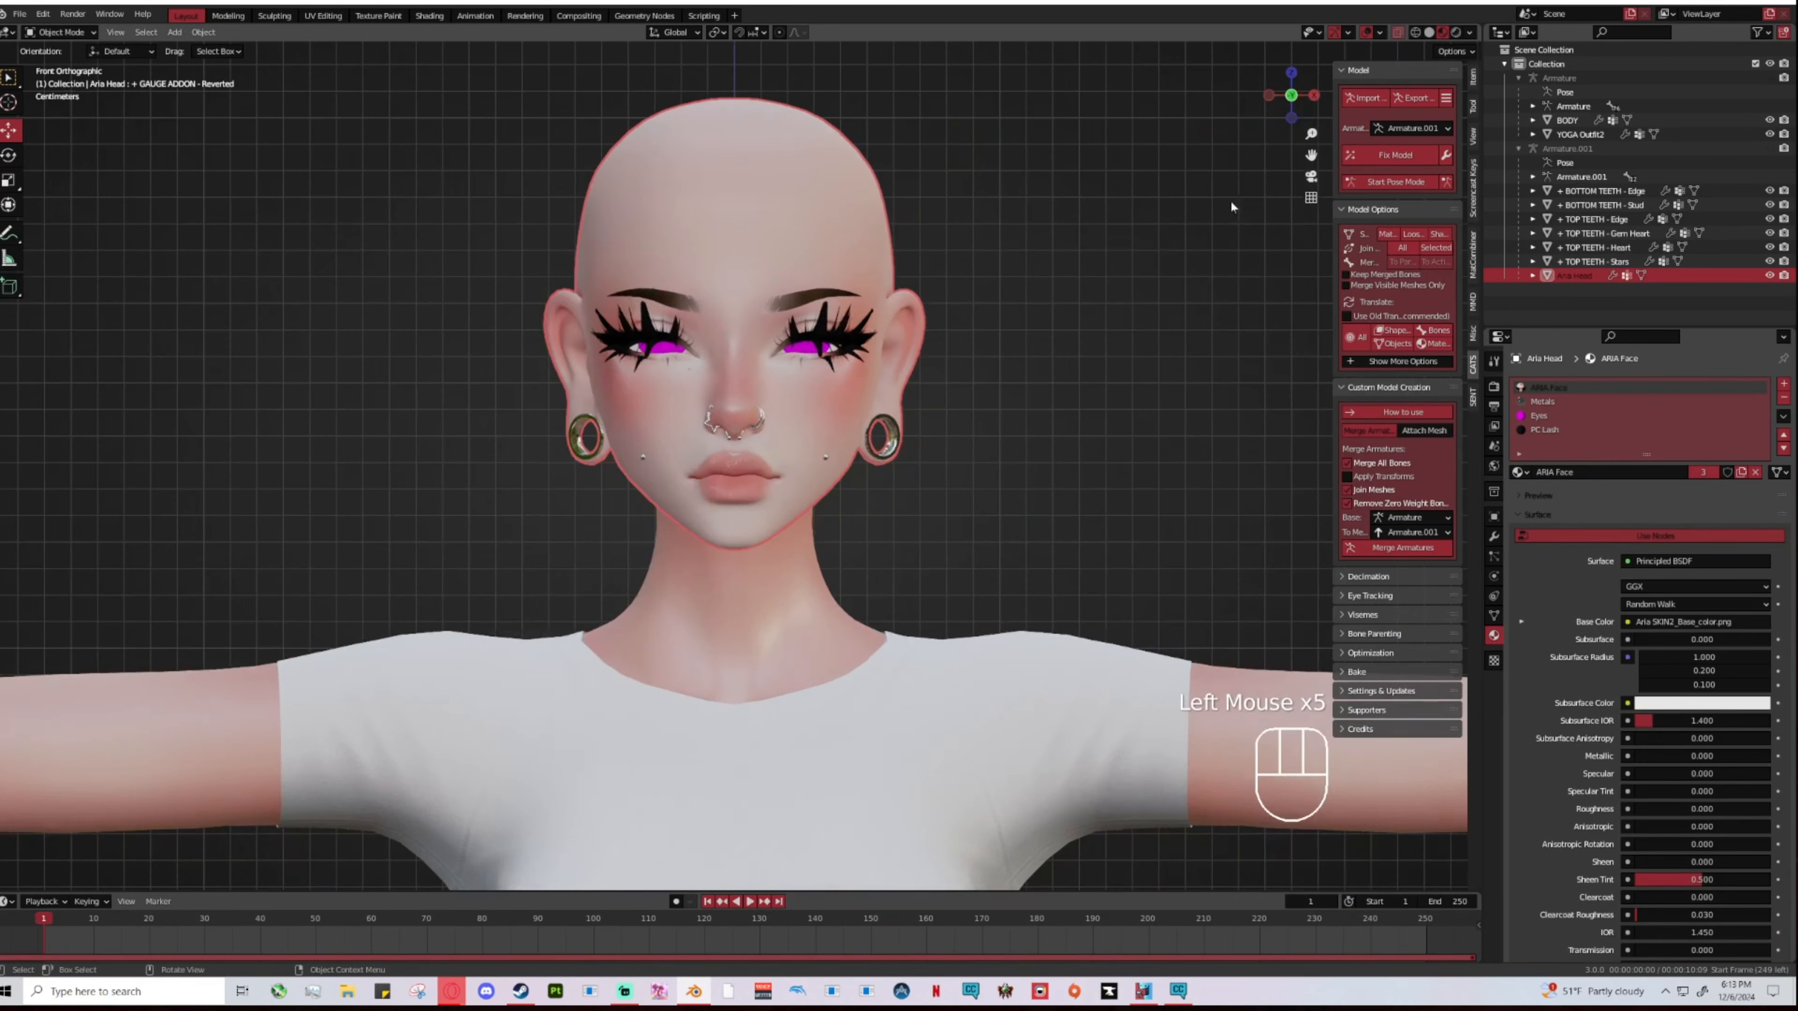
scroll(1110, 485, "down", 2)
scroll(1108, 471, "up", 2)
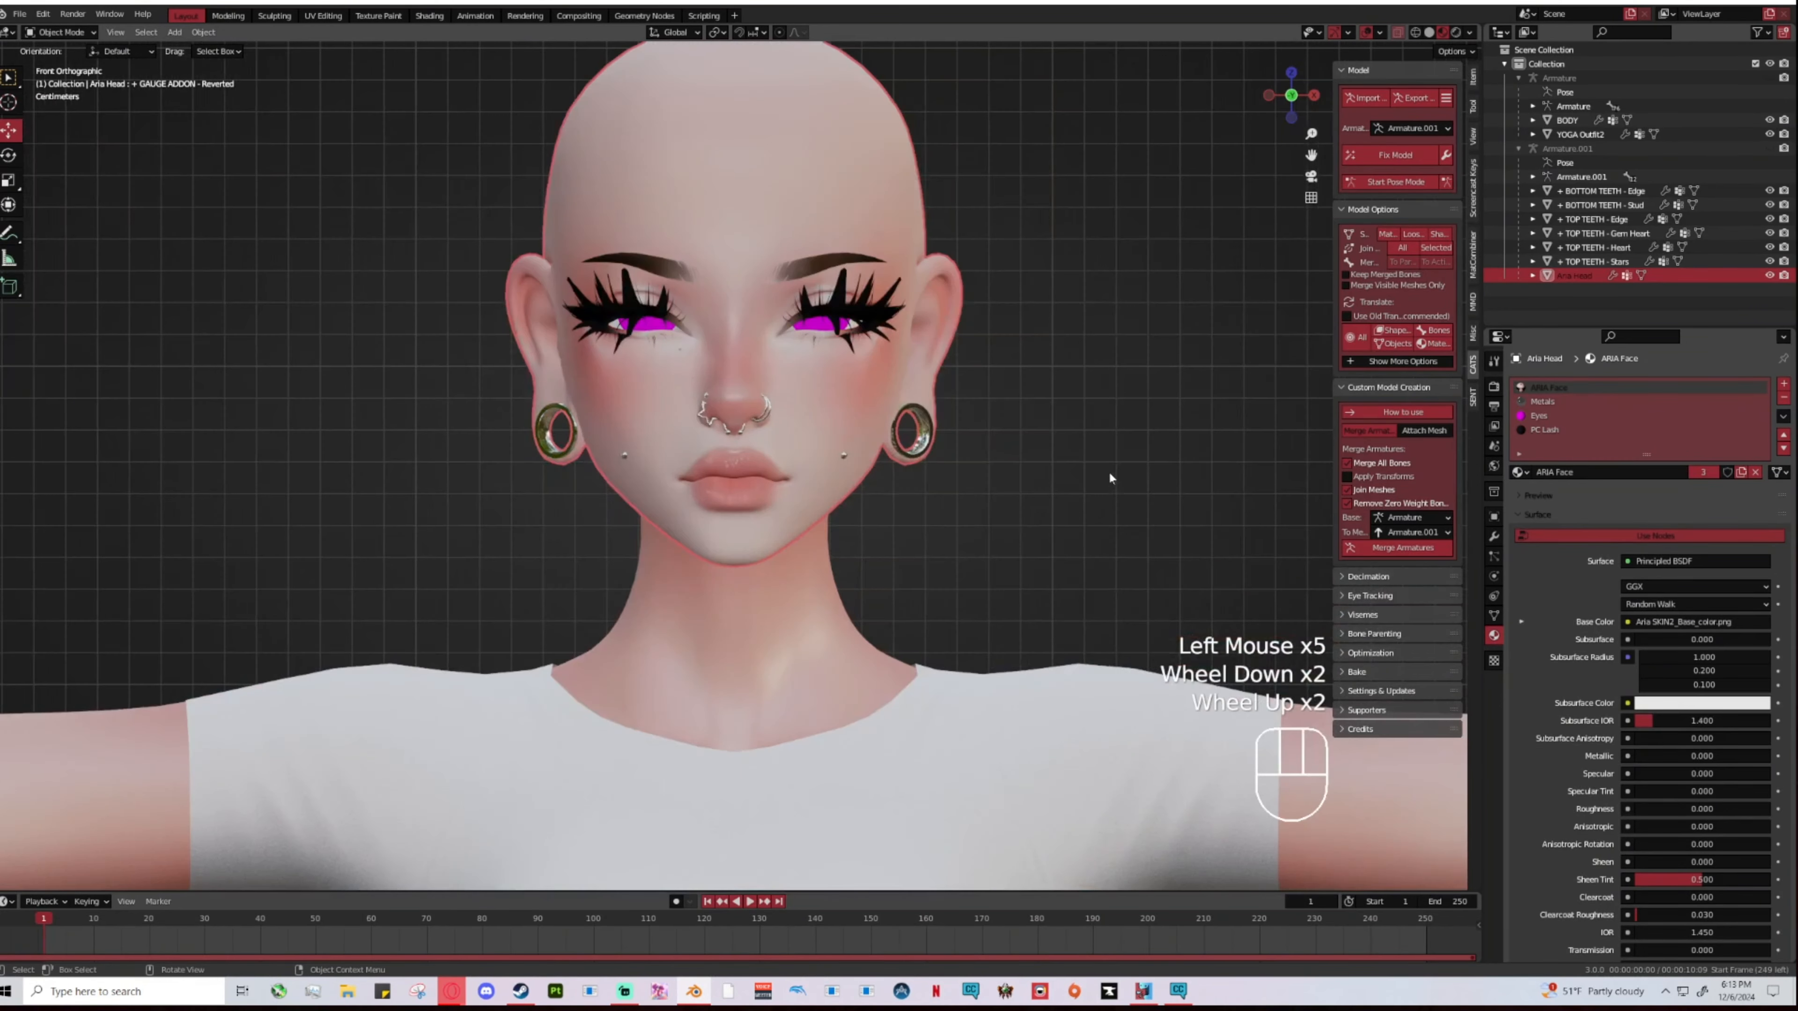
left_click(1061, 524)
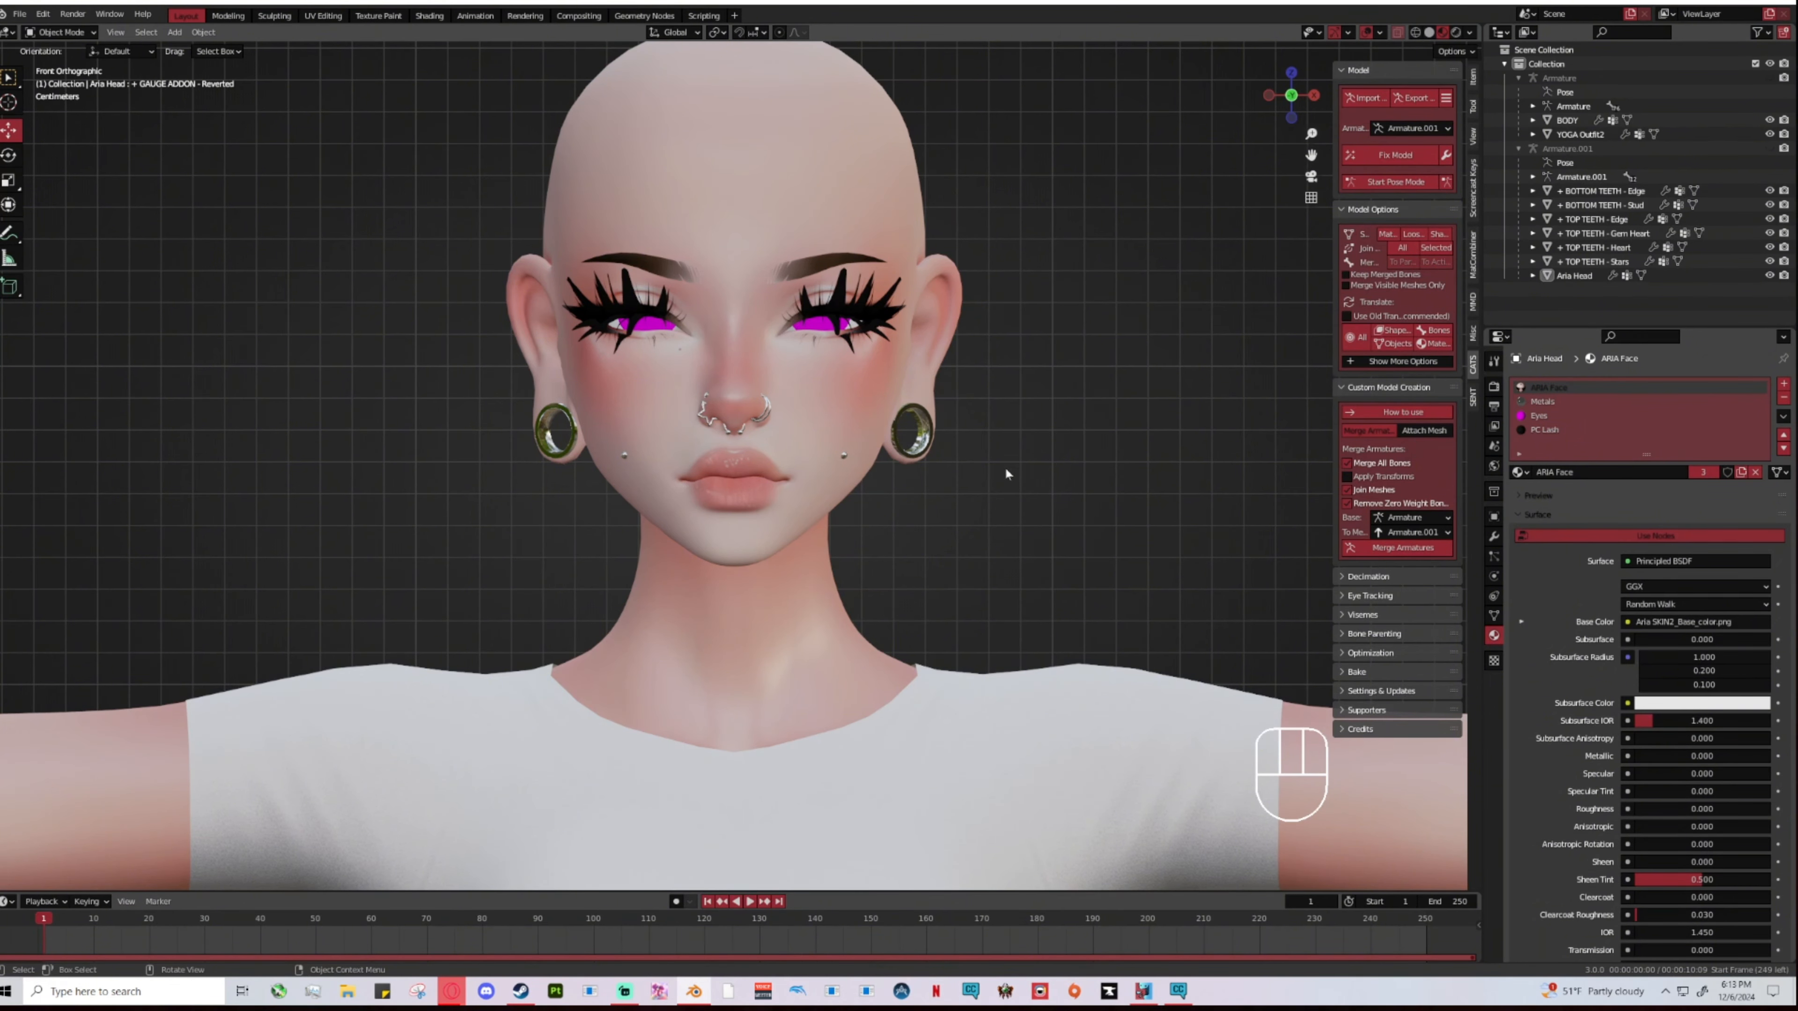
scroll(912, 680, "down", 4)
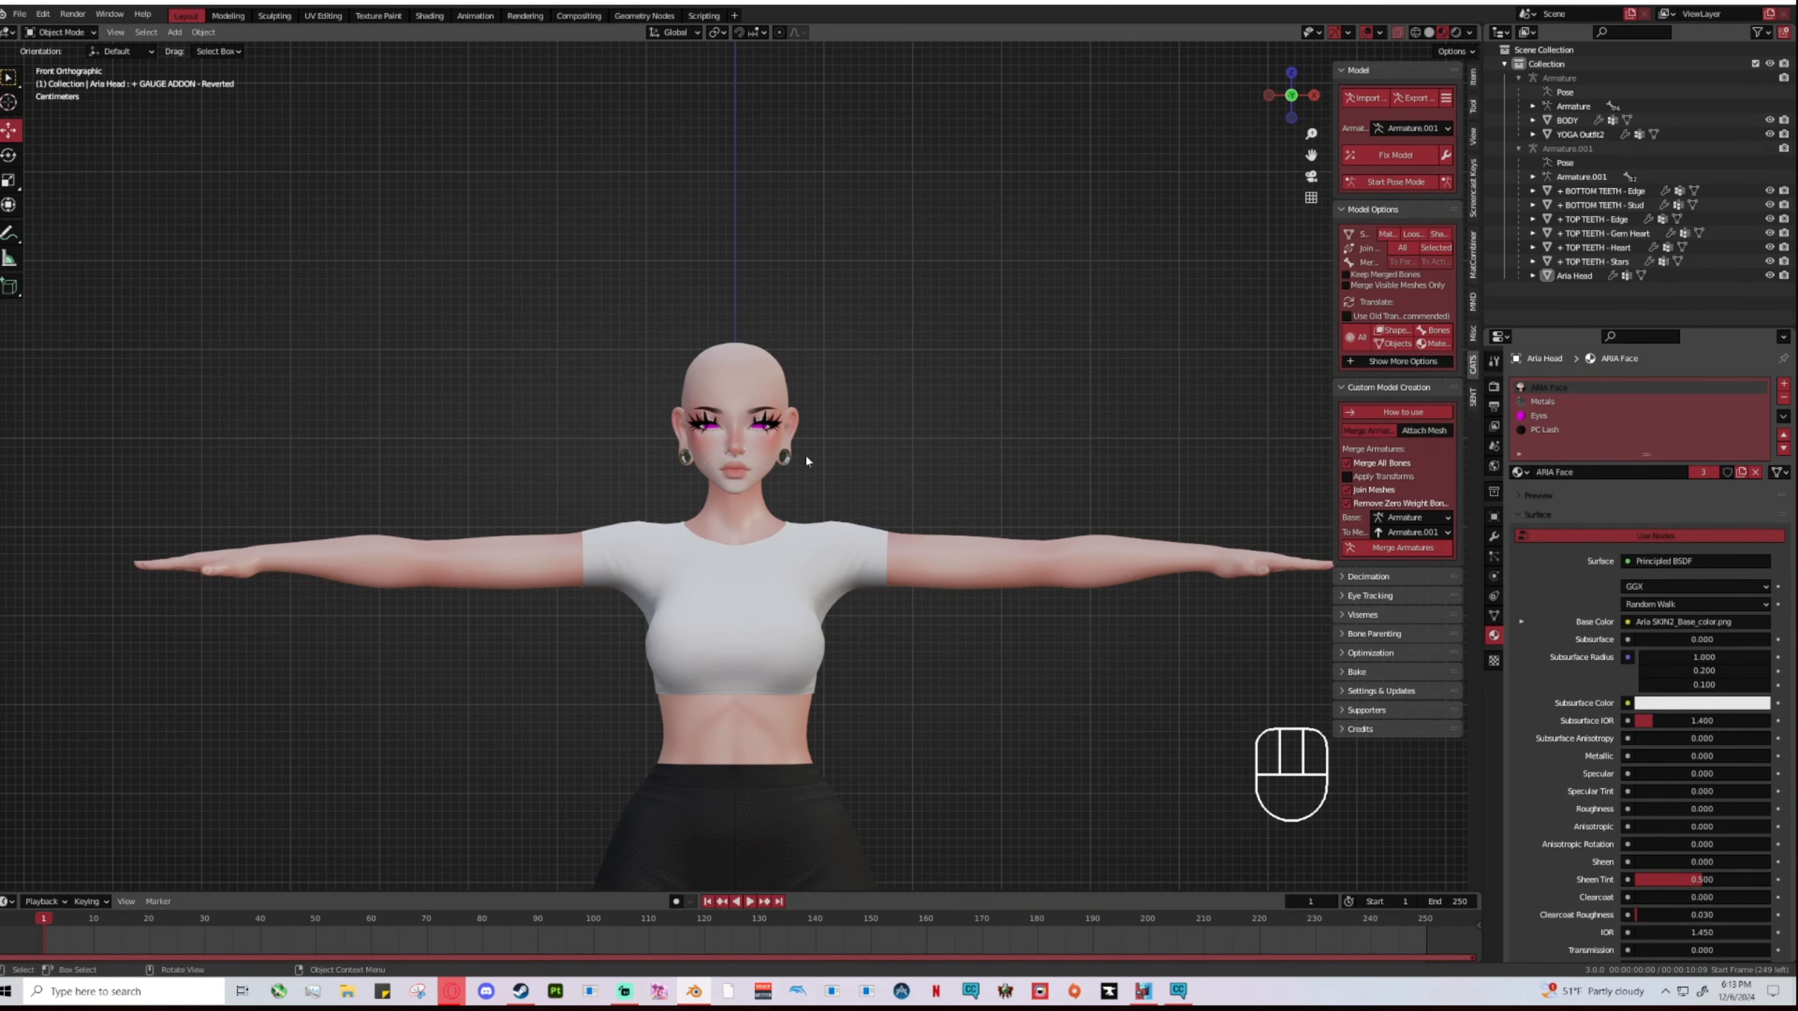
Step: Expand the Base Color image texture settings of the Aria Head's ARIA Face material
scroll(805, 454, "up", 4)
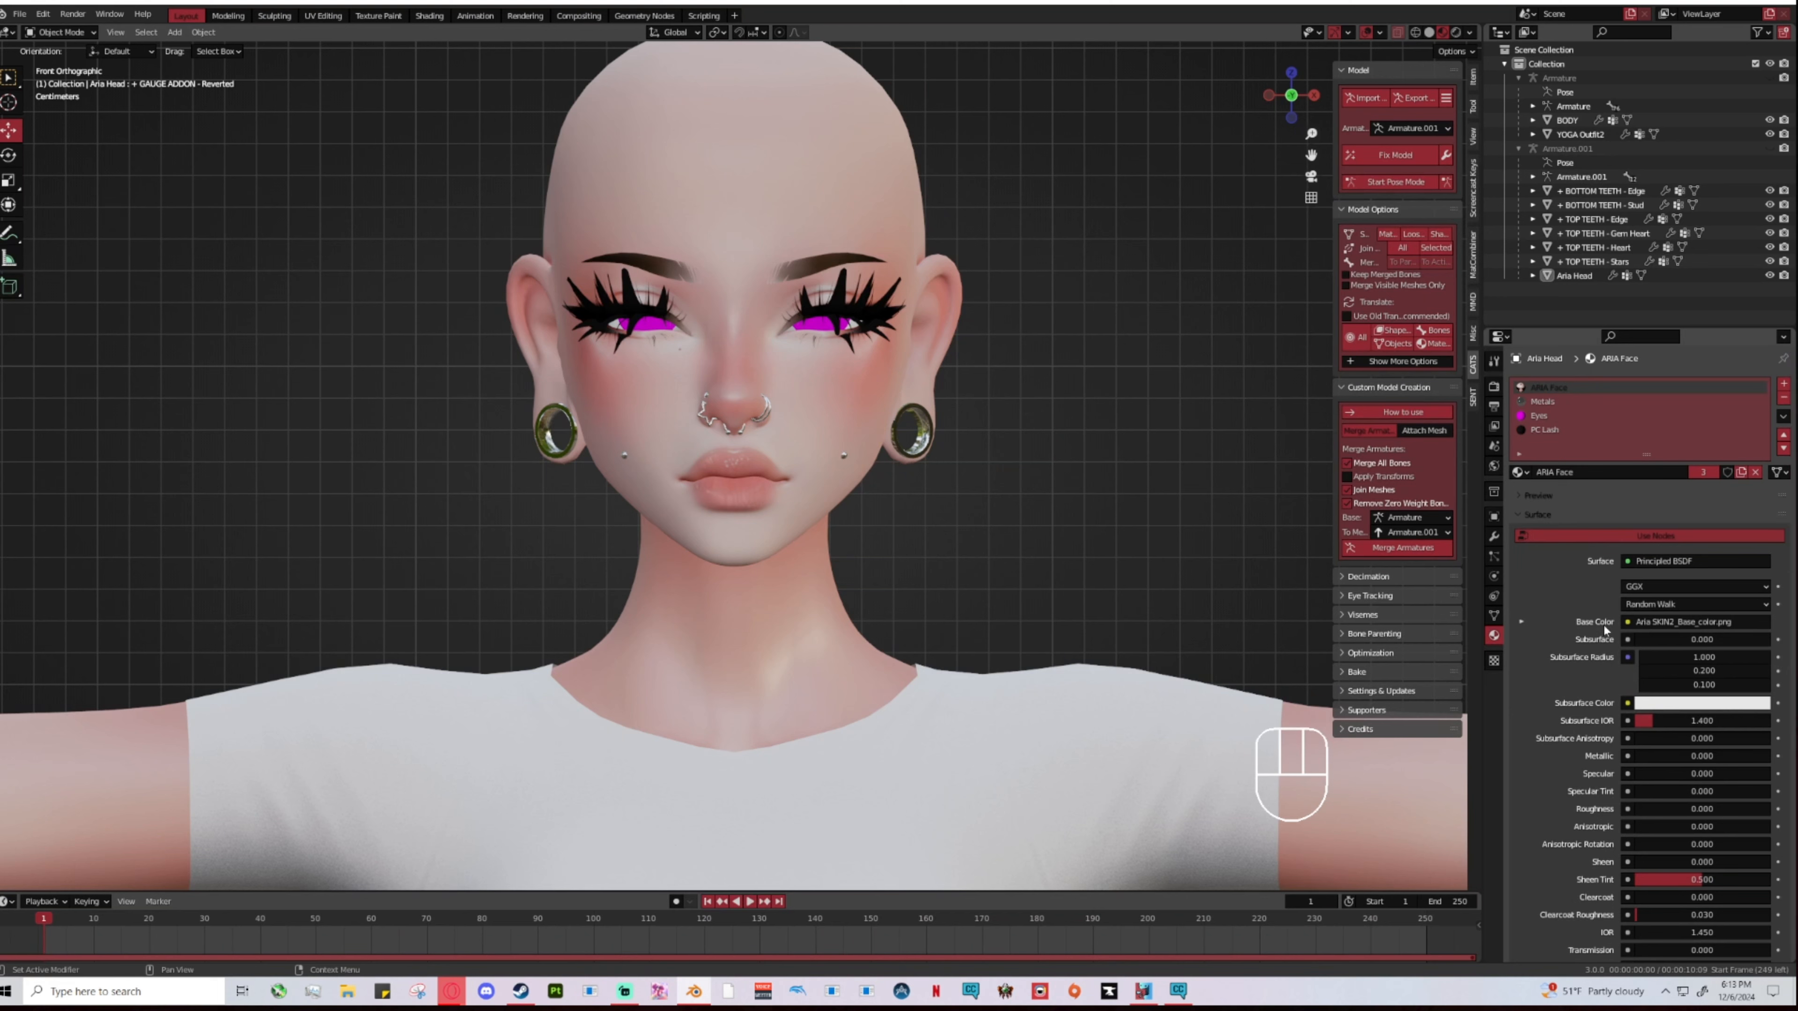
left_click(1520, 622)
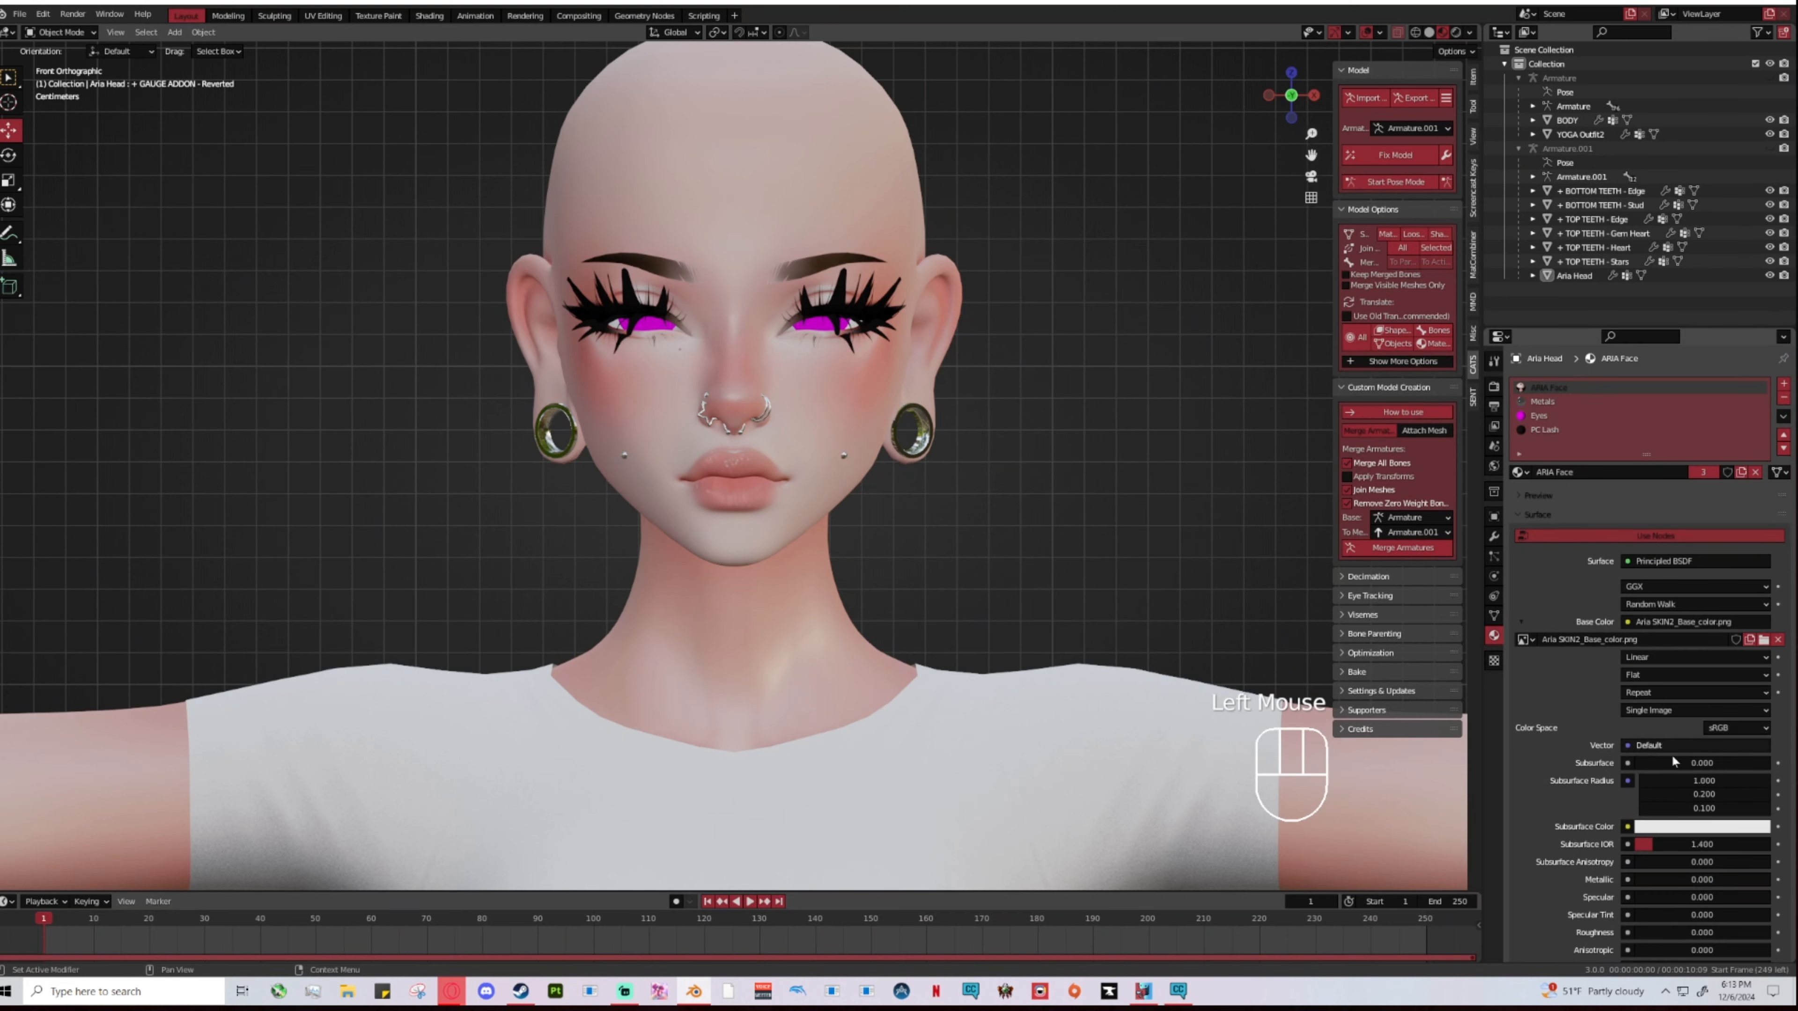
left_click(1082, 460)
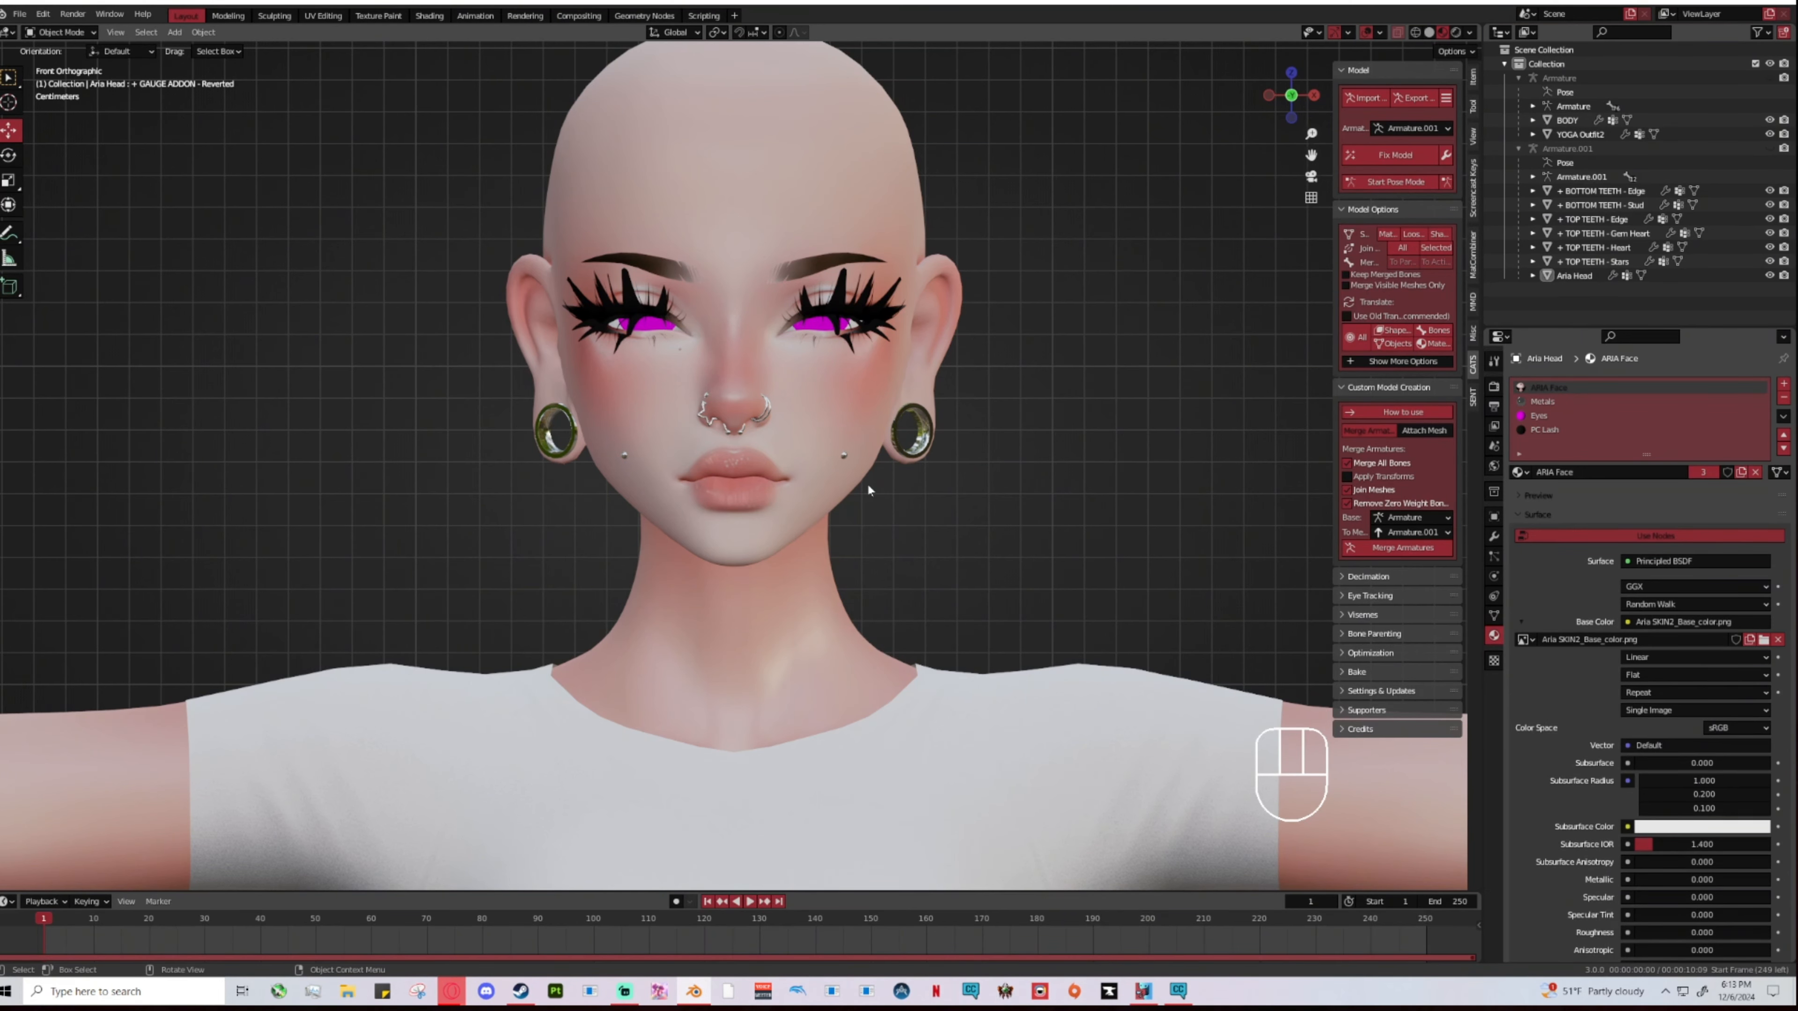
left_click(1082, 386)
Step: Examine the Aria head's face and its neck transition to the body from the front, both close up and at a distance
scroll(1073, 425, "down", 3)
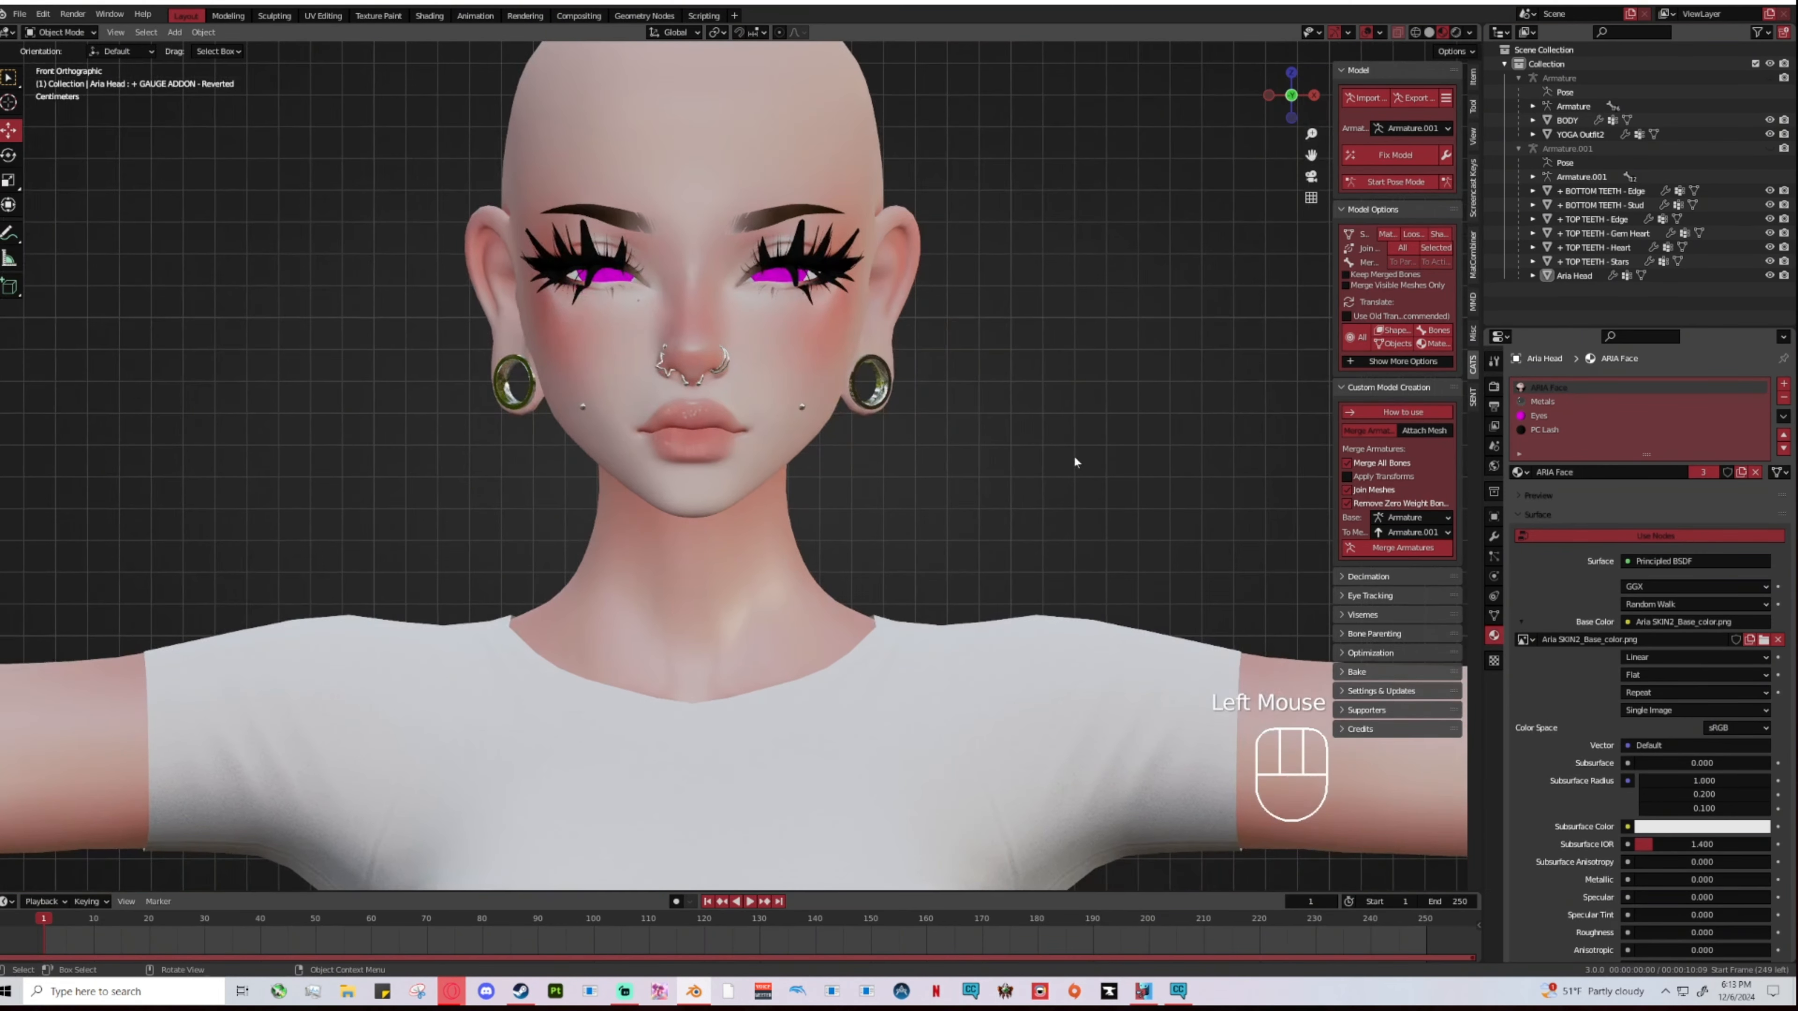
scroll(1034, 438, "down", 2)
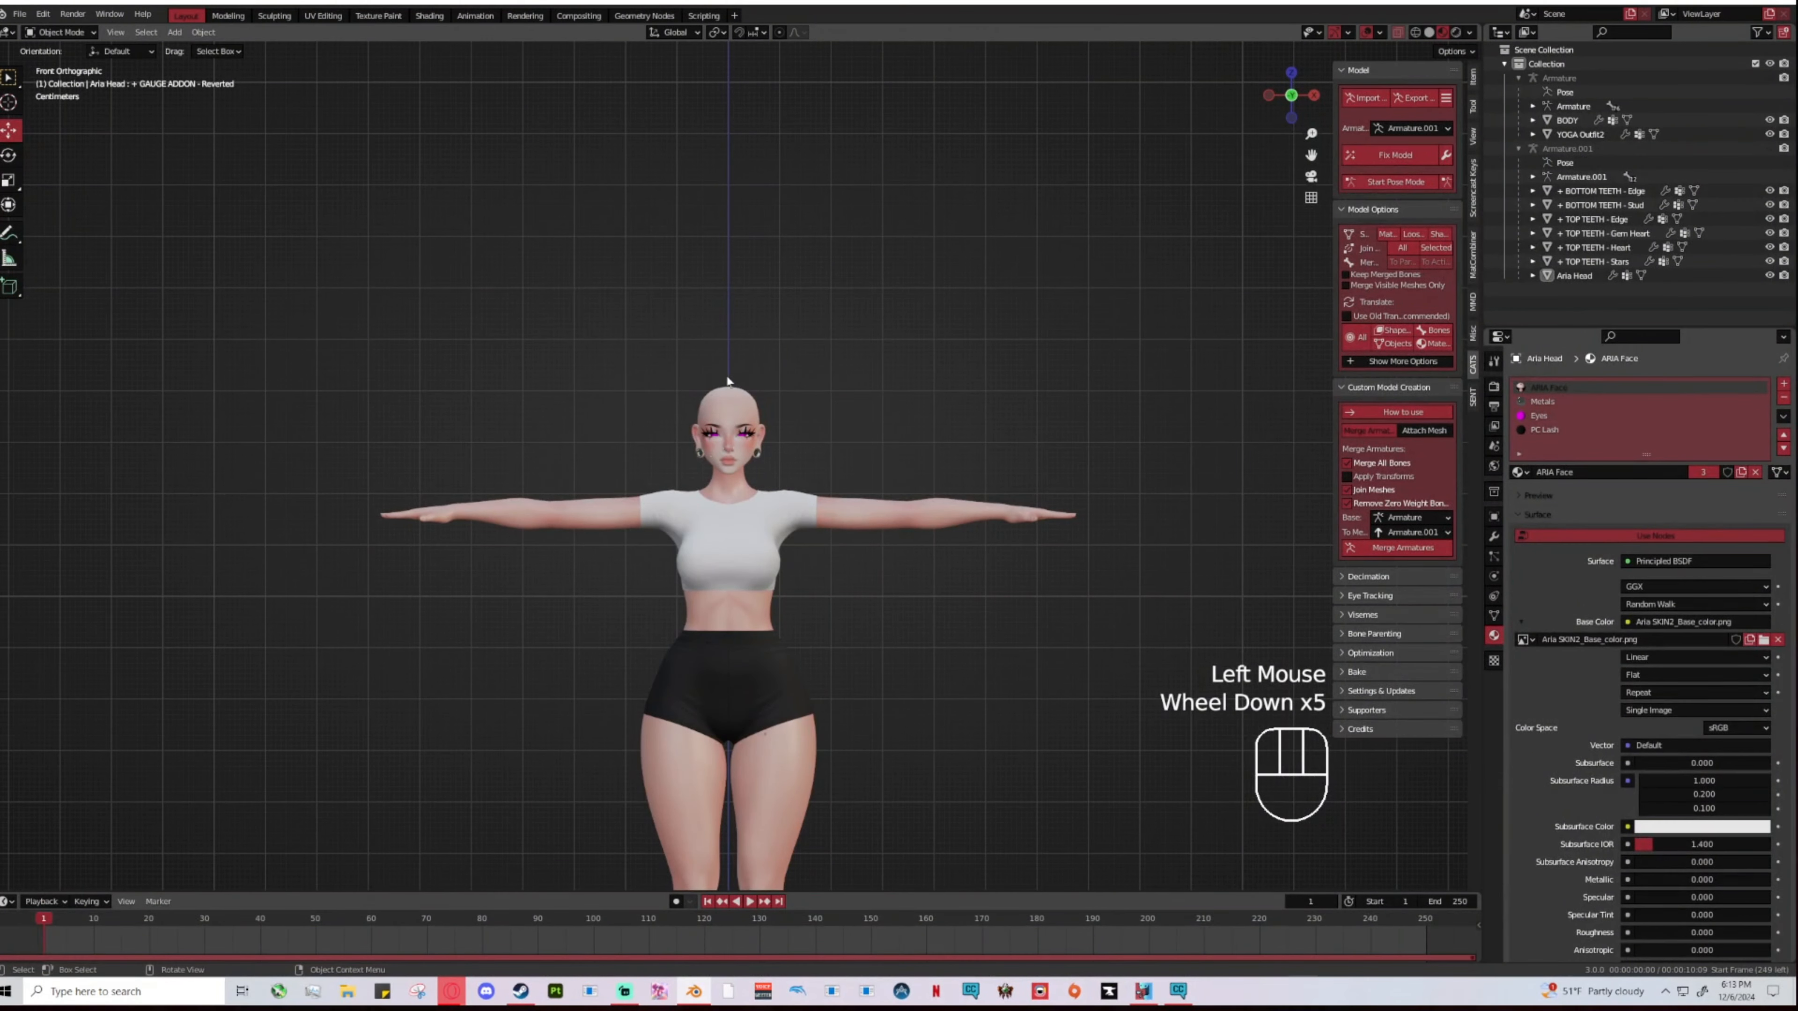
scroll(729, 439, "up", 2)
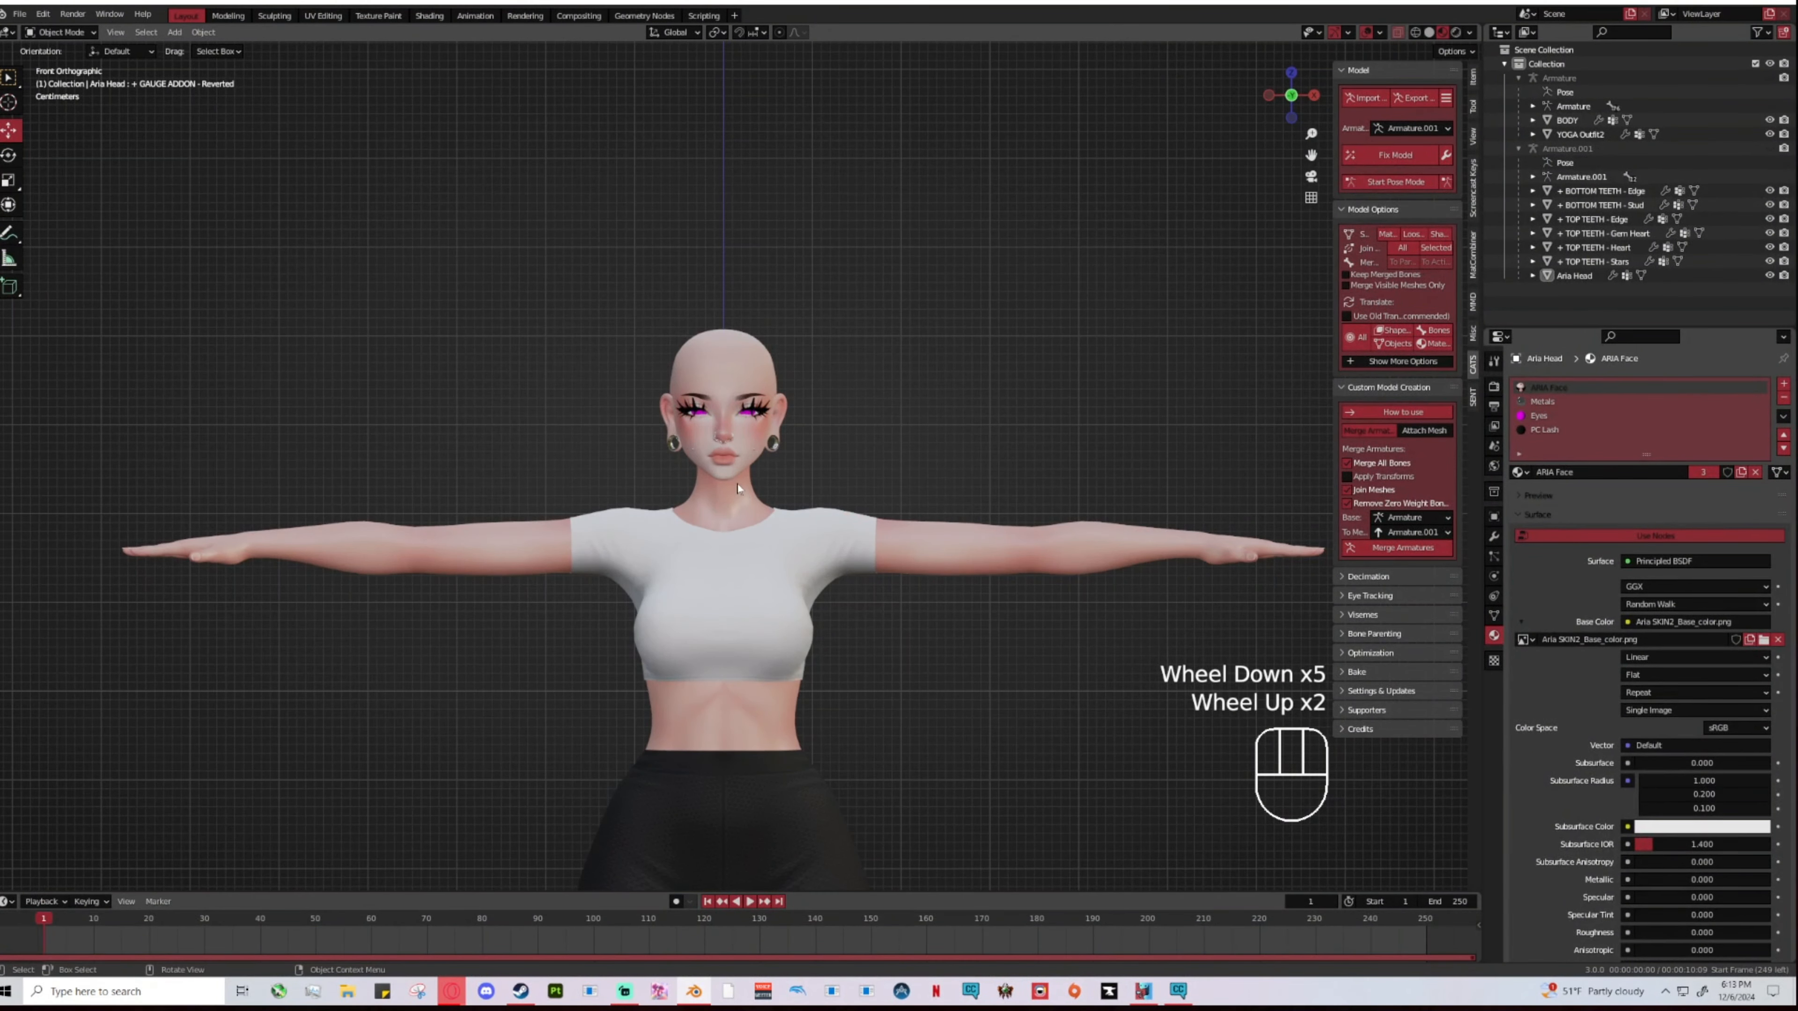
scroll(728, 476, "up", 4)
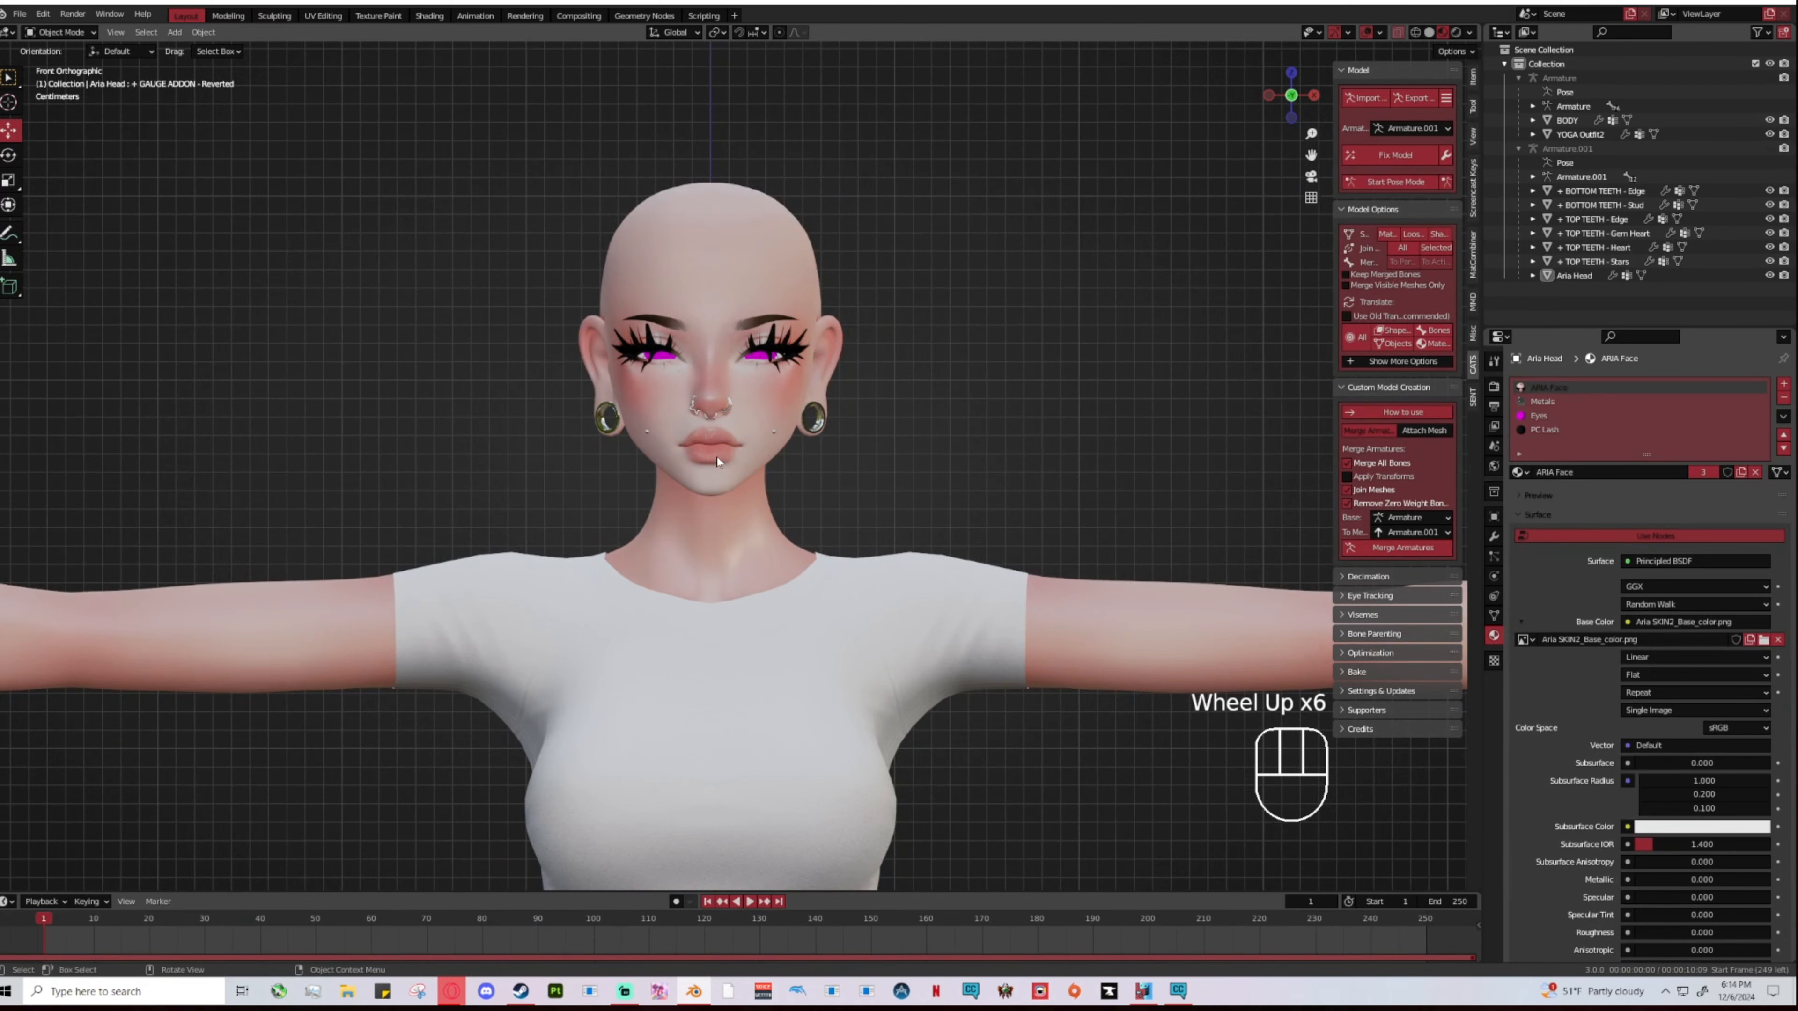
scroll(723, 415, "up", 2)
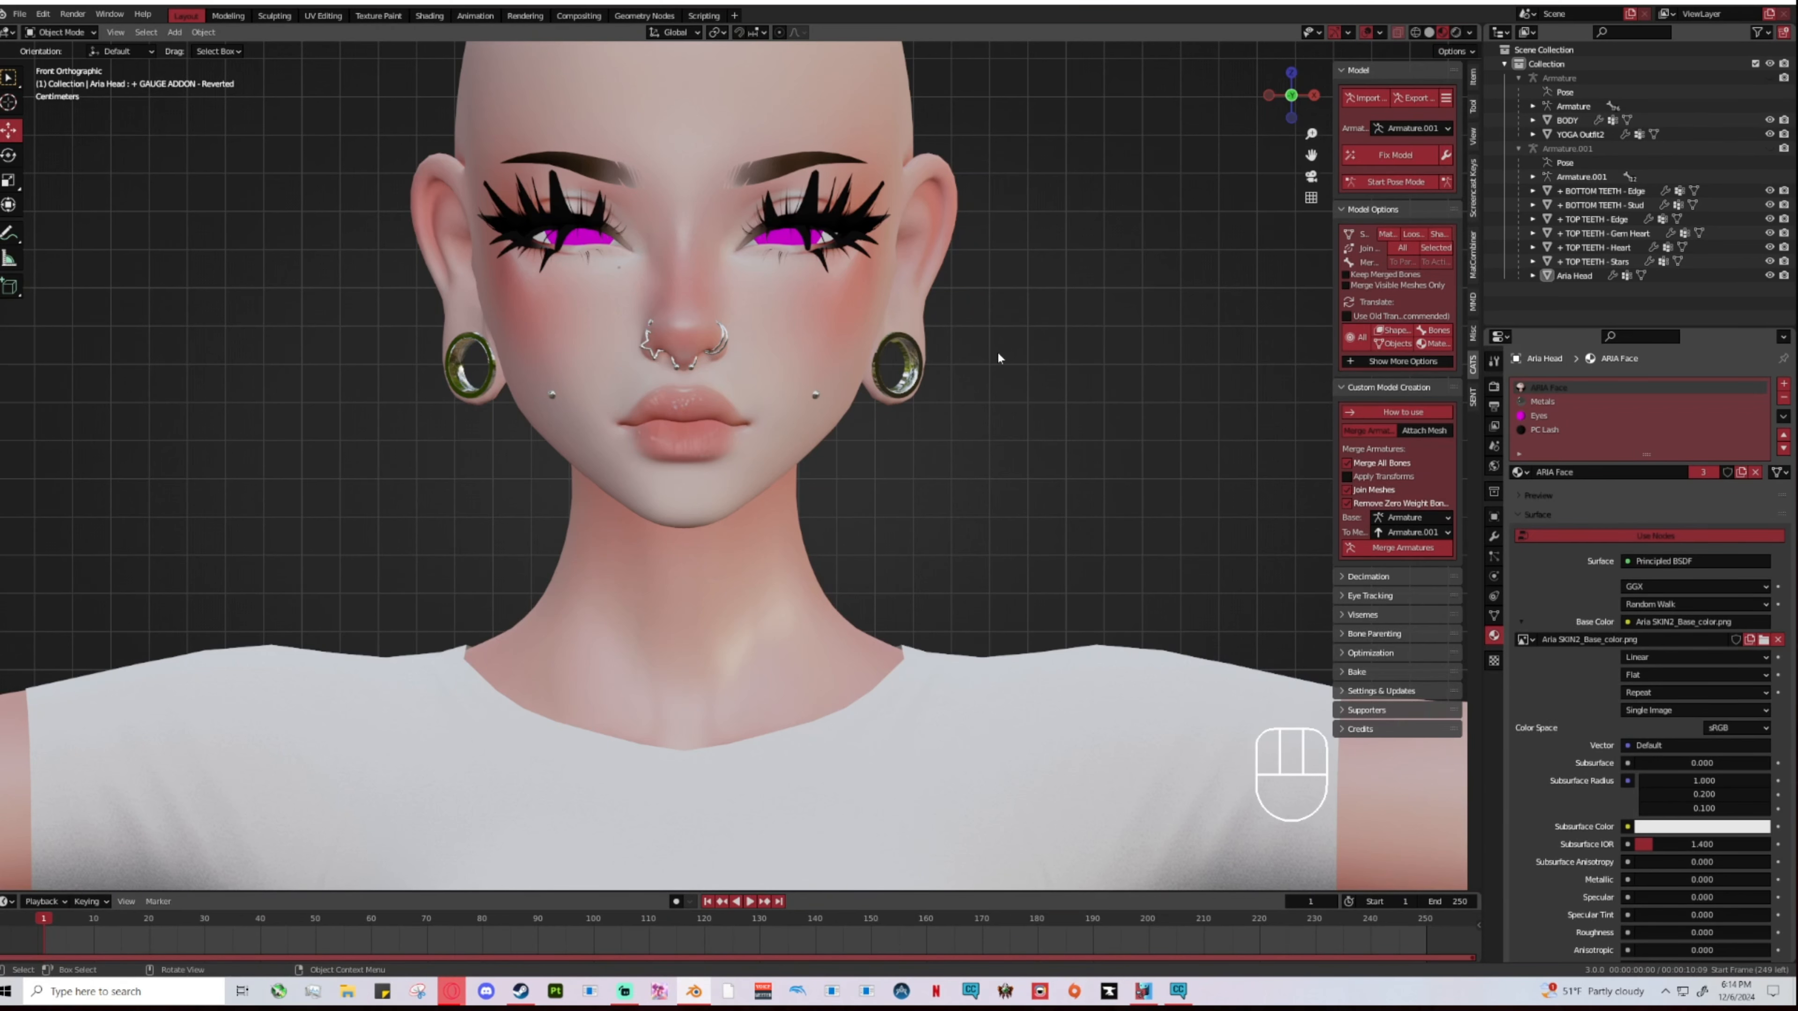
left_click_drag(1309, 155, 962, 396)
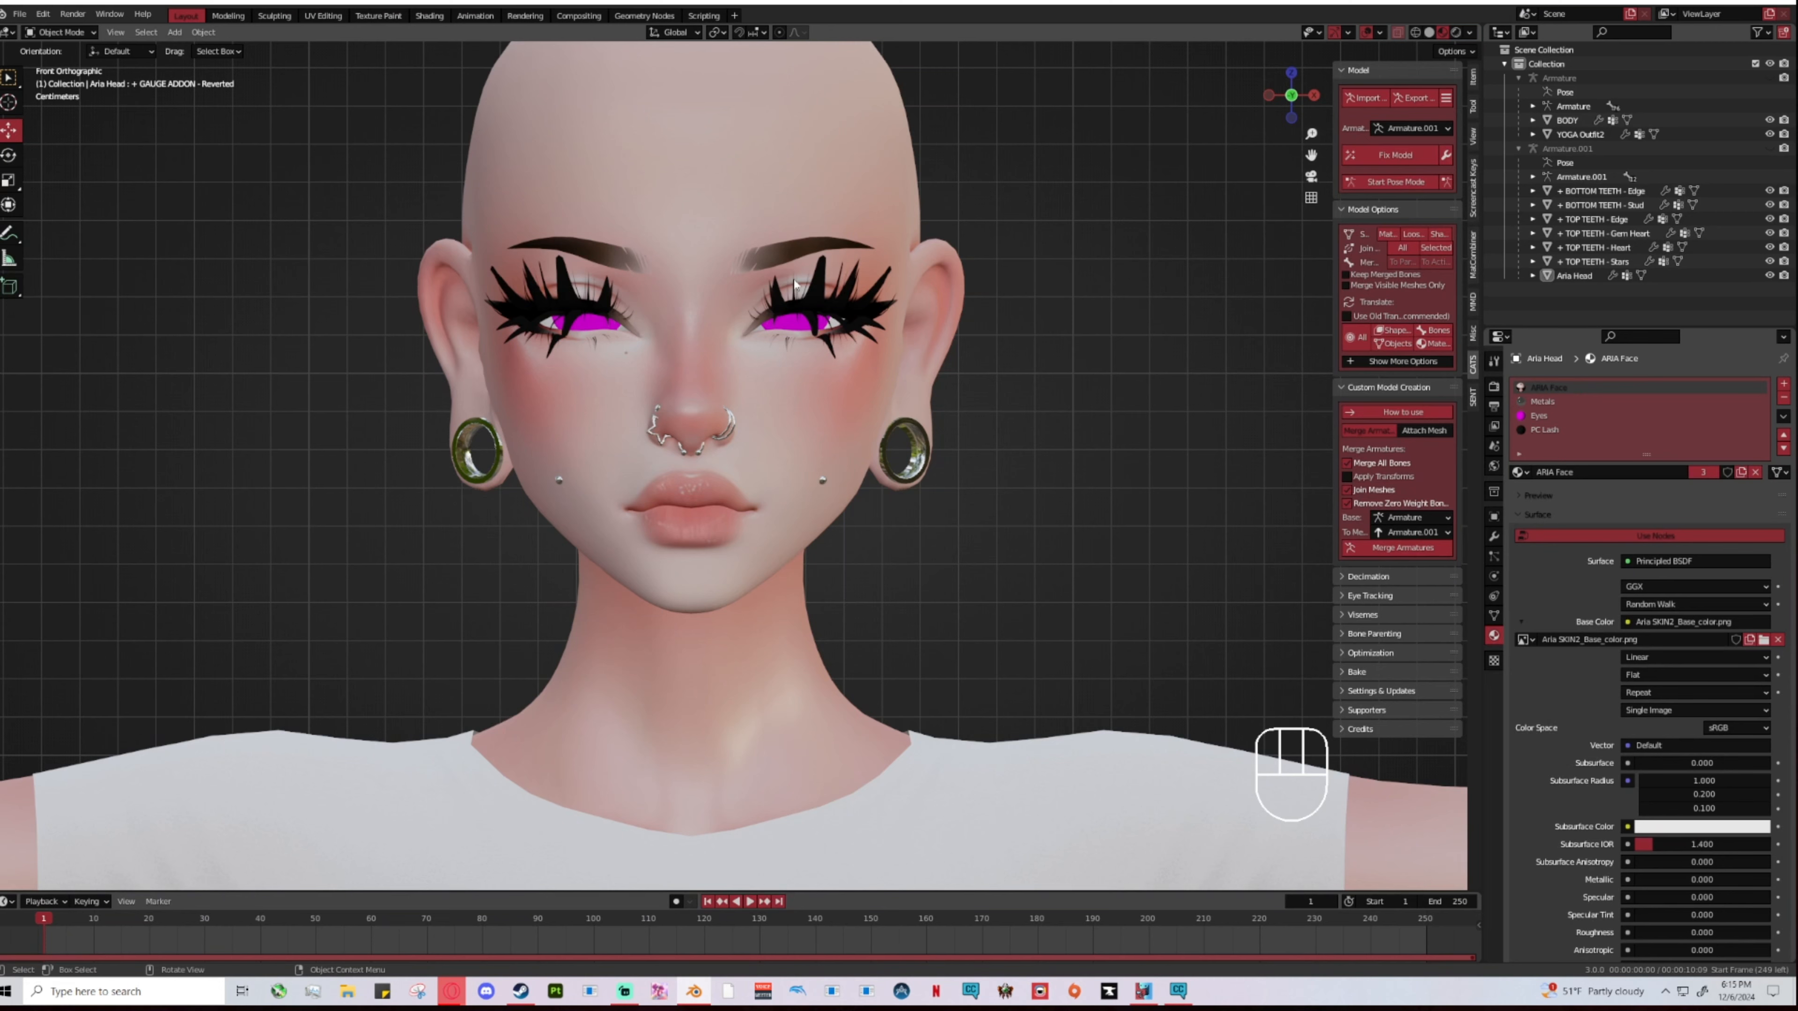
scroll(764, 333, "down", 5)
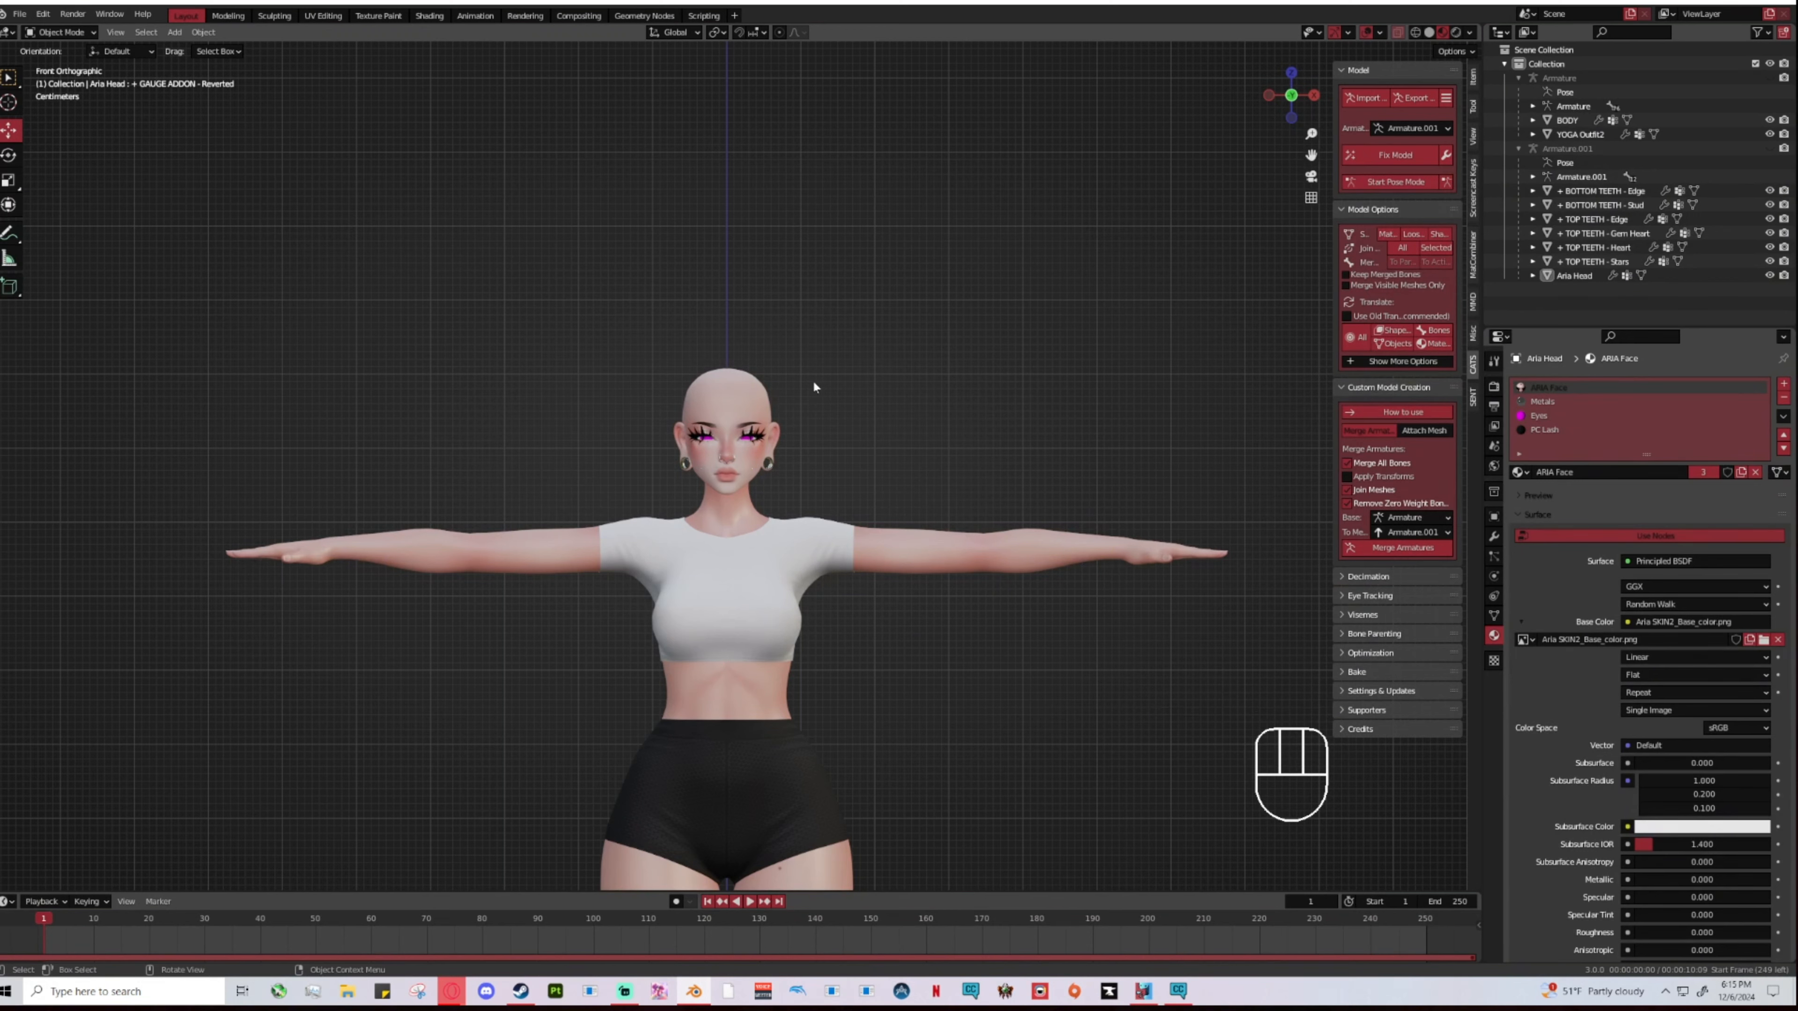
scroll(752, 475, "down", 1)
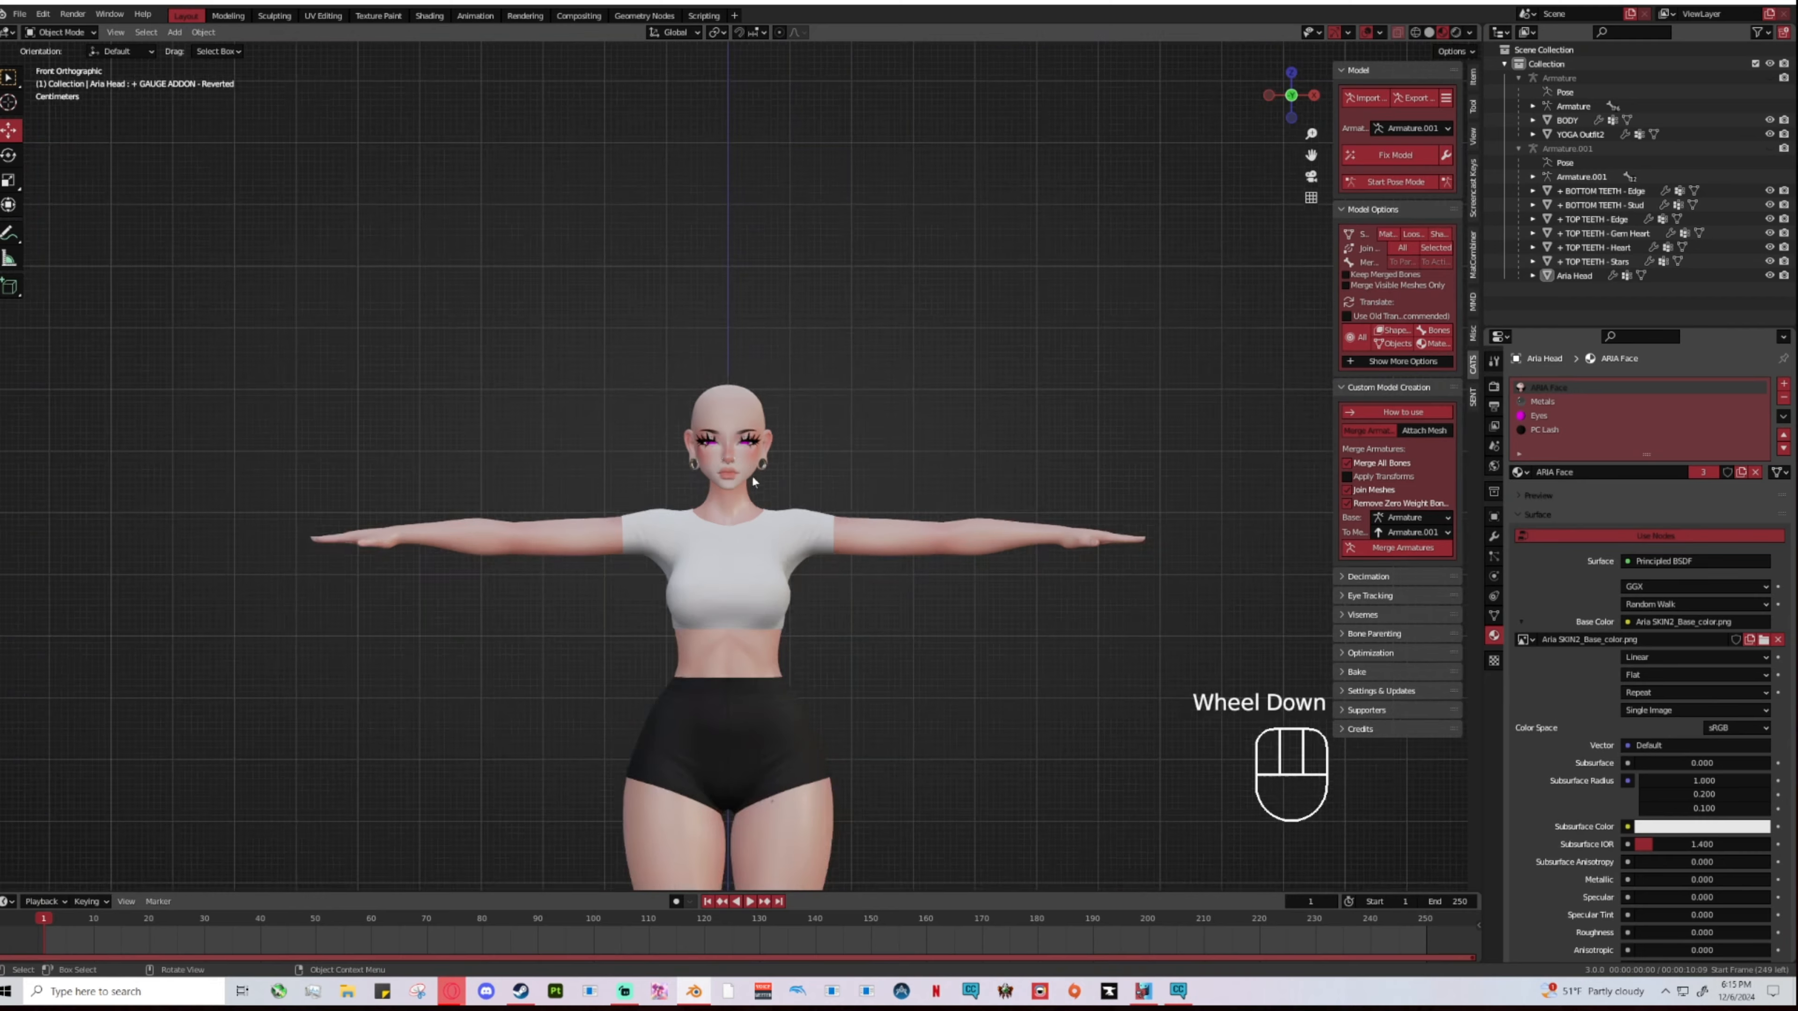
scroll(736, 472, "up", 5)
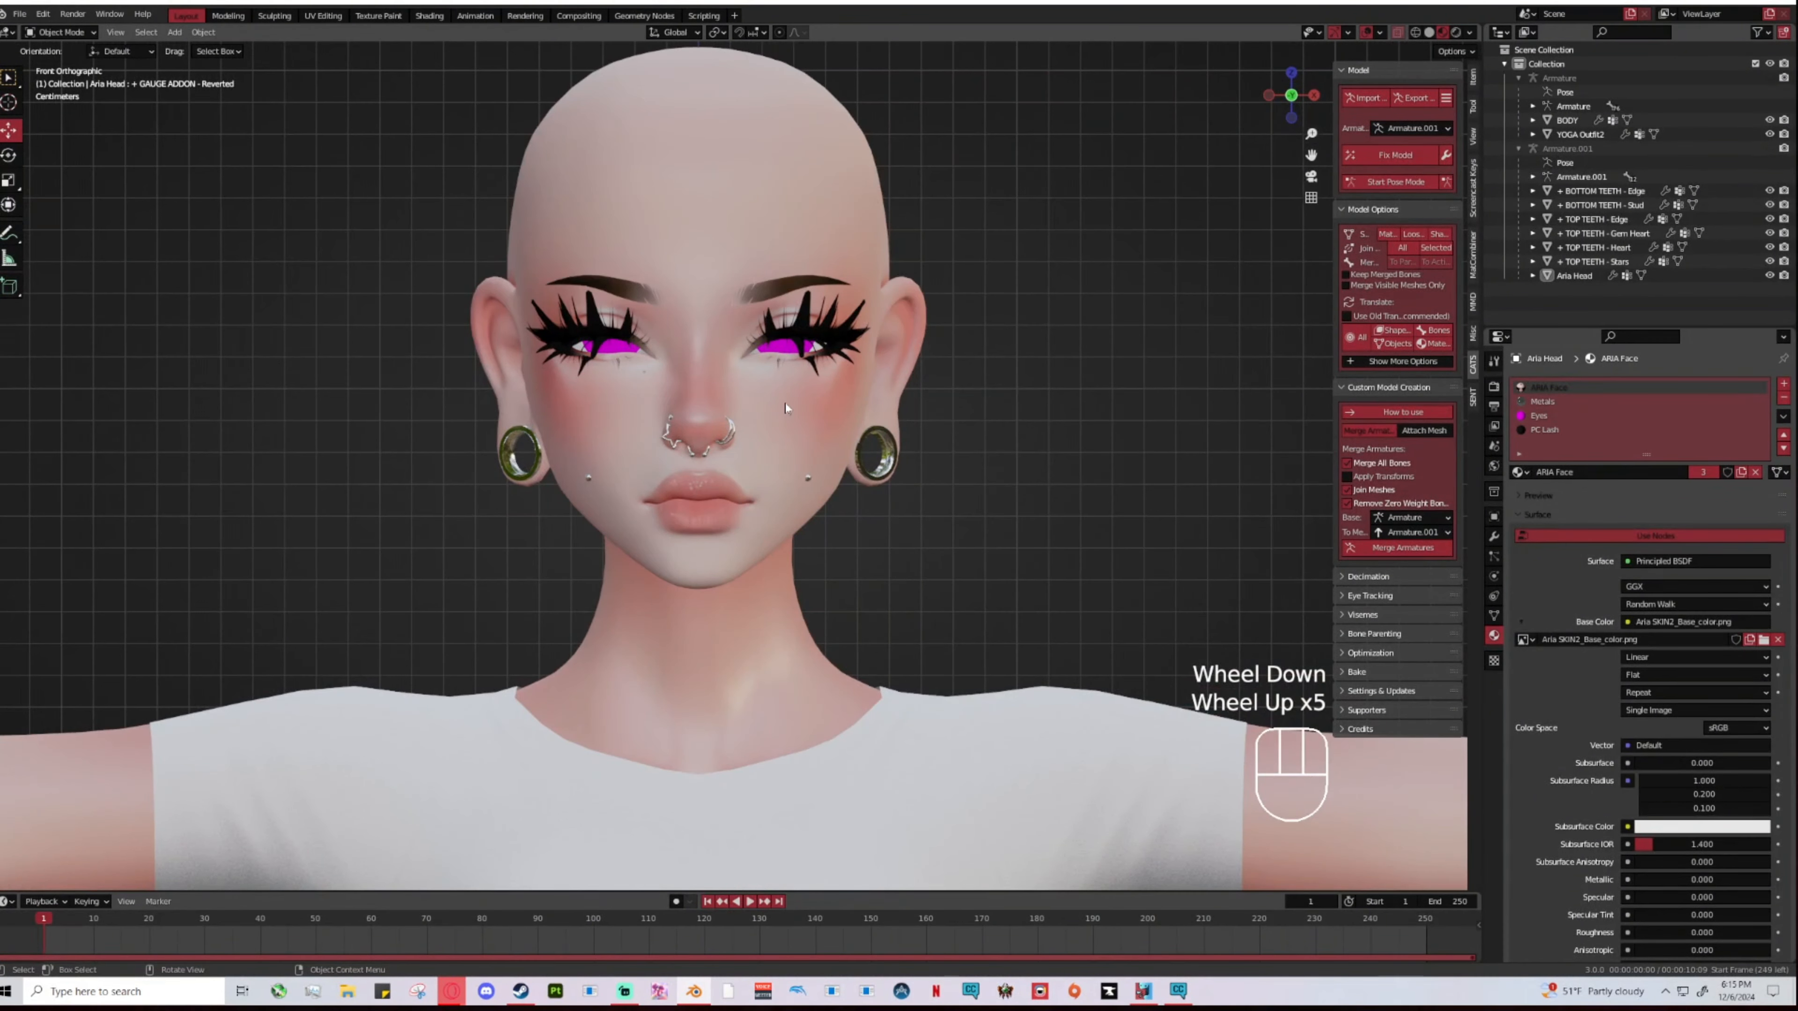